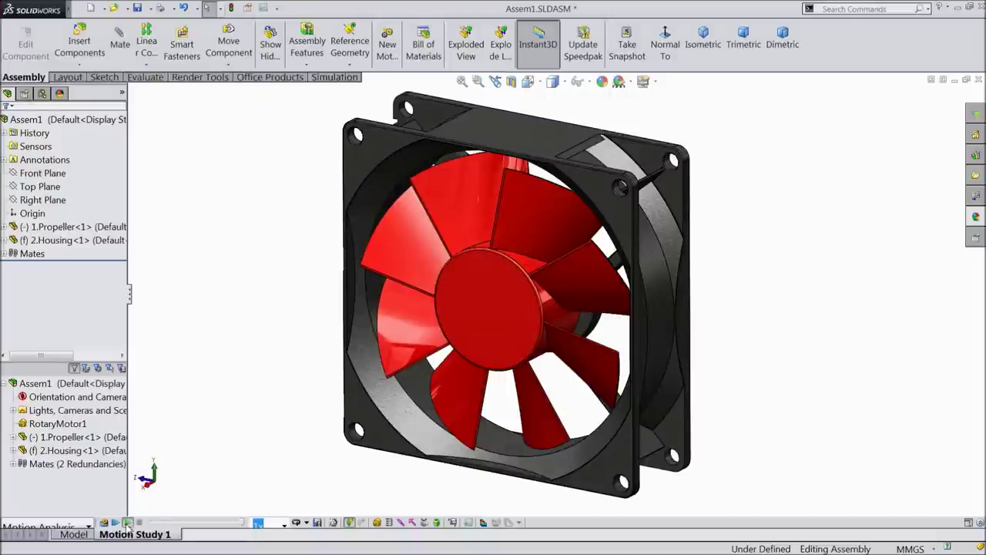
Play the fan assembly's motion study, then select Front Plane in a new blank part
{"action": "left_click", "coordinate": [127, 522]}
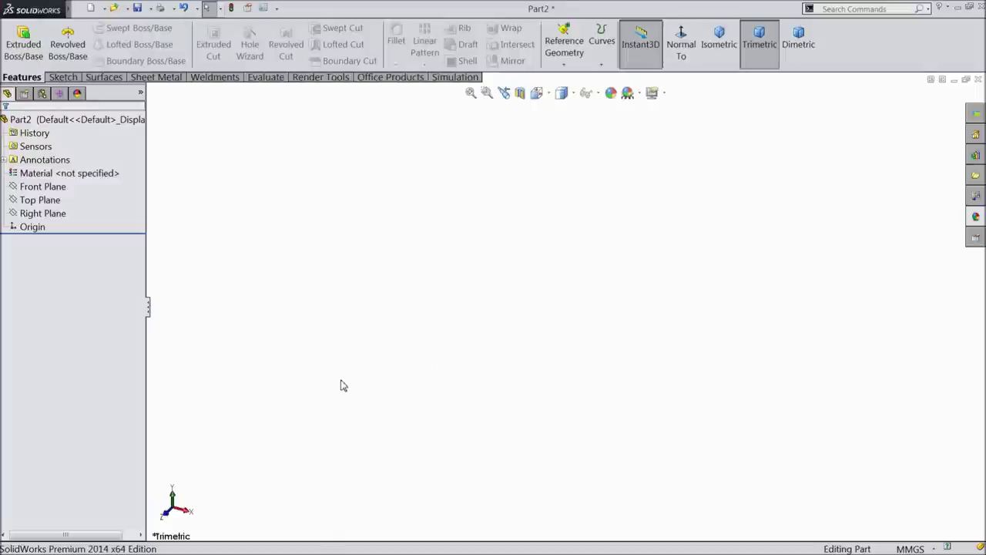
{"action": "left_click", "coordinate": [52, 188]}
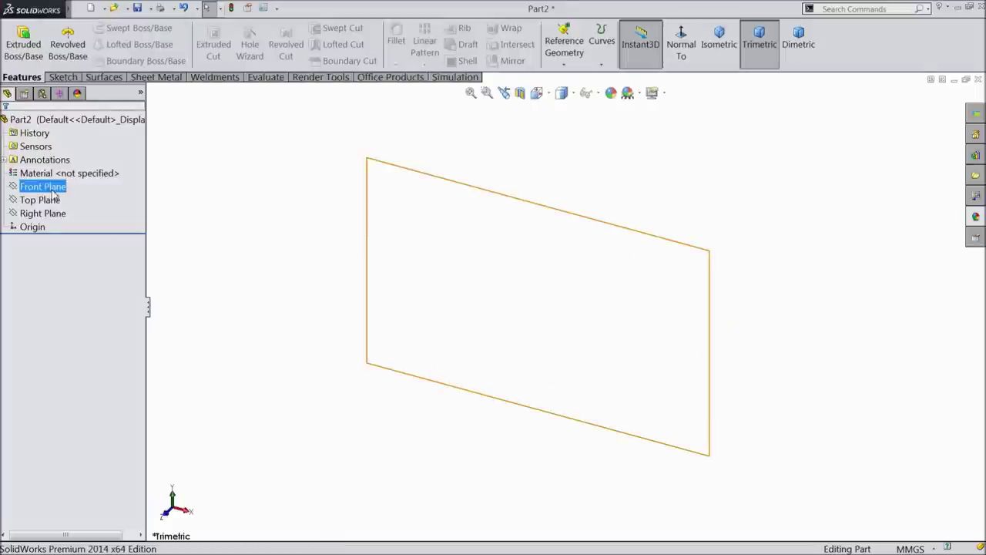
Sketch a circle at the origin on Front Plane and dimension it to 30 mm diameter
{"action": "left_click", "coordinate": [73, 170]}
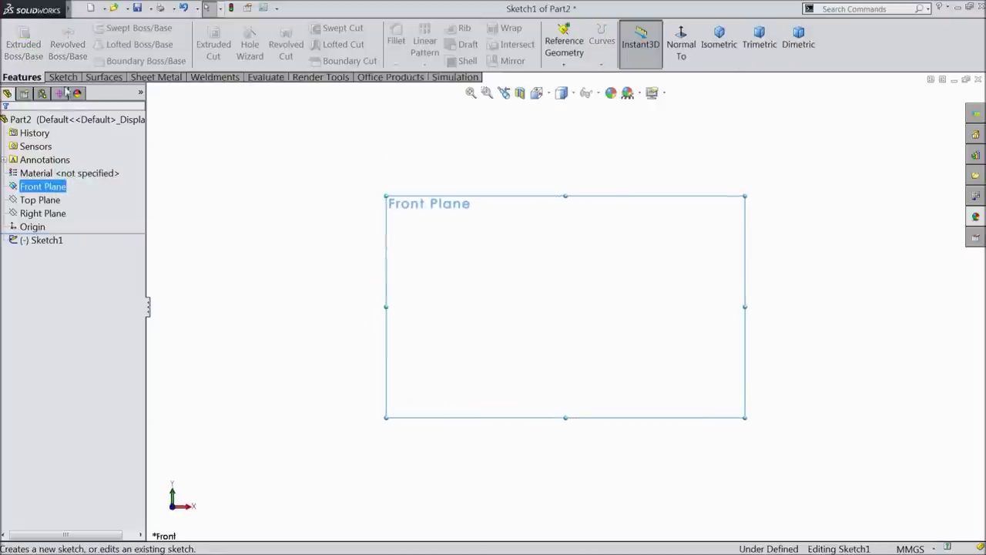
{"action": "left_click", "coordinate": [63, 77]}
{"action": "left_click", "coordinate": [111, 28]}
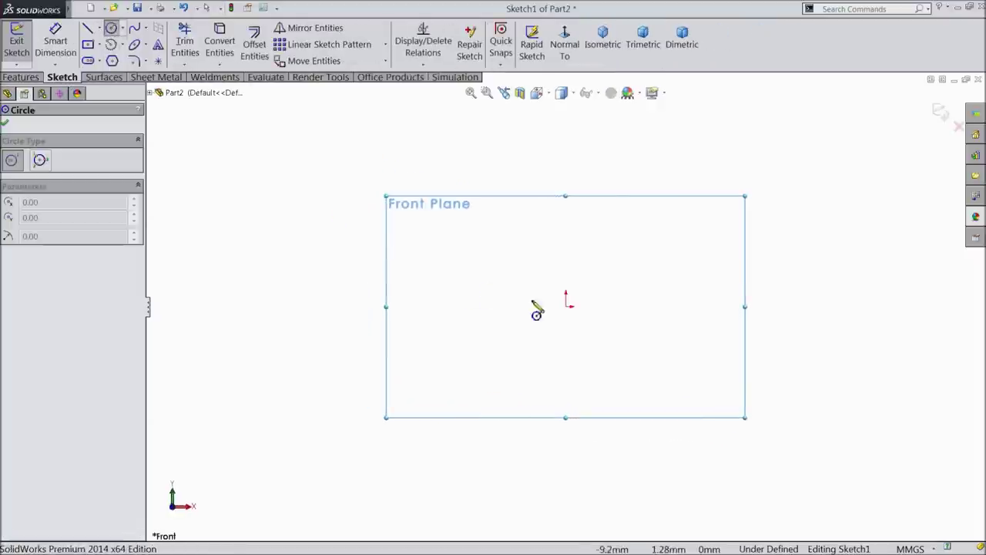
{"action": "left_click", "coordinate": [565, 306]}
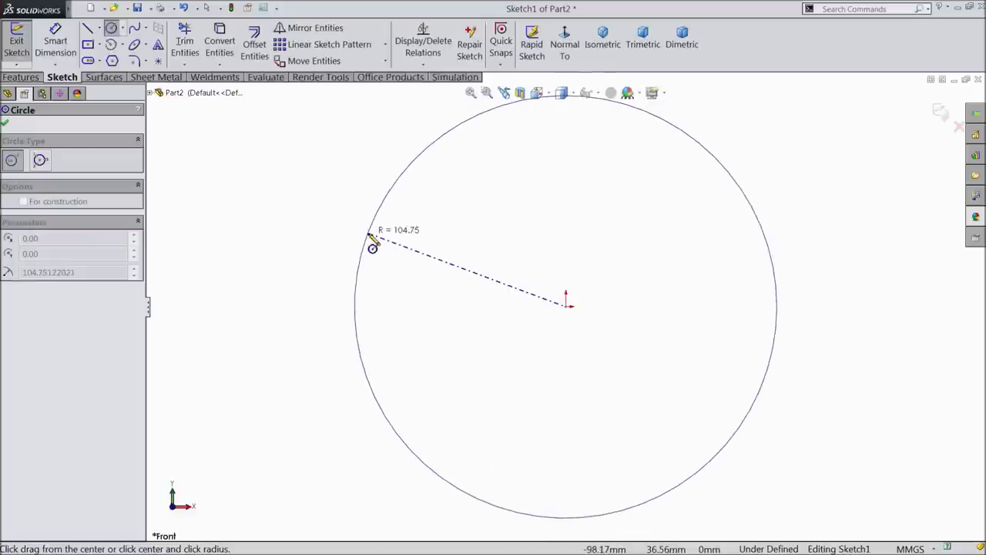
{"action": "left_click", "coordinate": [365, 245]}
{"action": "left_click", "coordinate": [71, 44]}
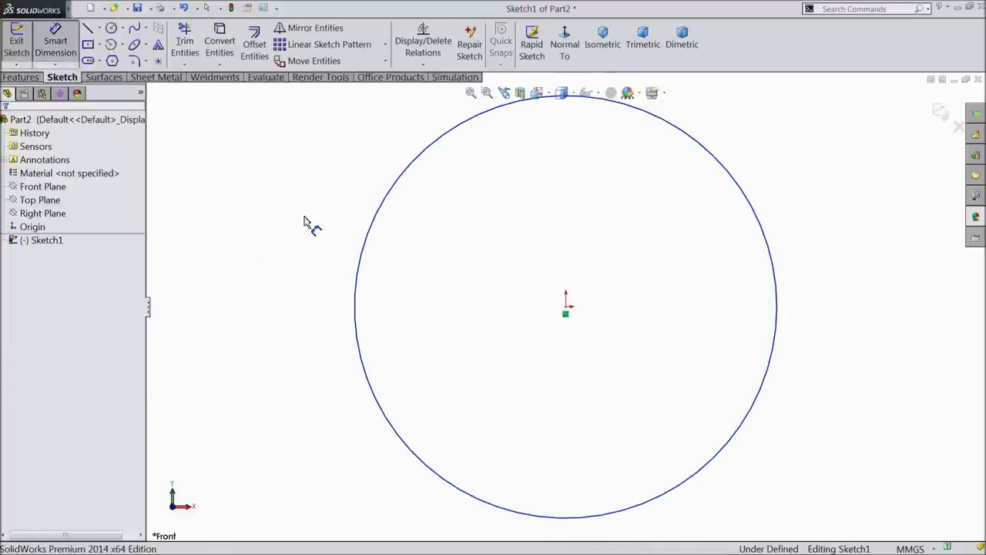
{"action": "left_click", "coordinate": [357, 282]}
{"action": "left_click", "coordinate": [322, 285]}
{"action": "type", "text": "30"}
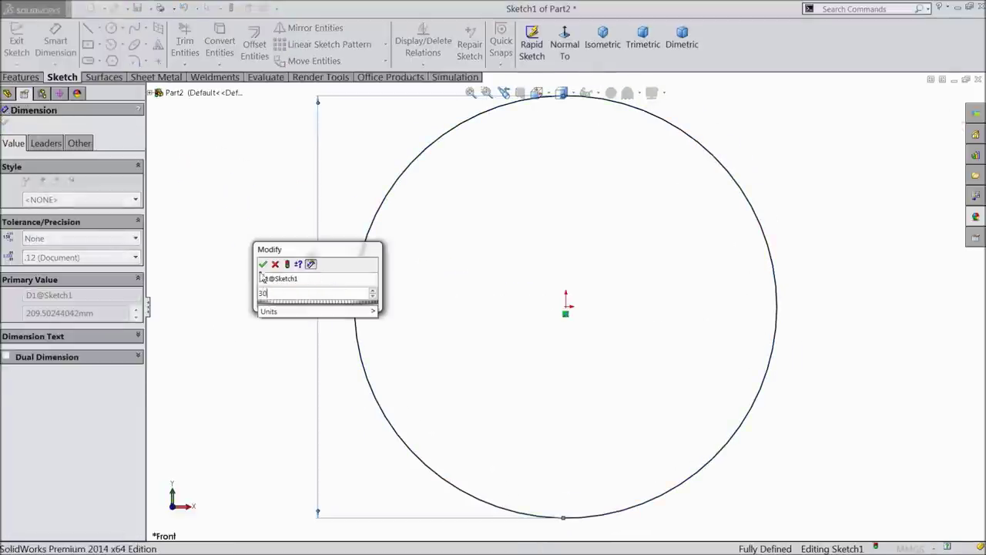
{"action": "left_click", "coordinate": [263, 265]}
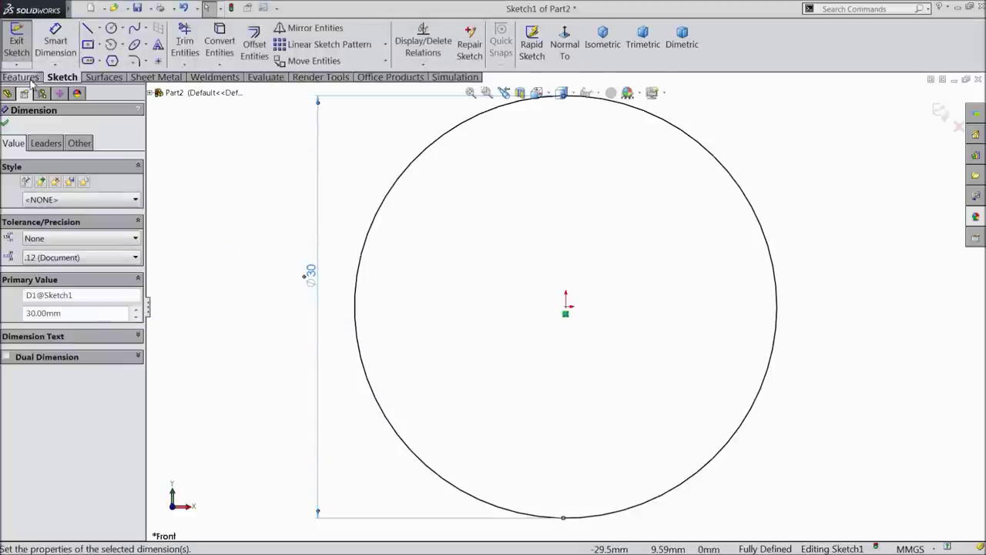
Extrude the circle Mid Plane 17 mm into a solid cylinder and fit the view
{"action": "left_click", "coordinate": [21, 77]}
{"action": "left_click", "coordinate": [23, 44]}
{"action": "left_click", "coordinate": [54, 196]}
{"action": "left_click", "coordinate": [46, 262]}
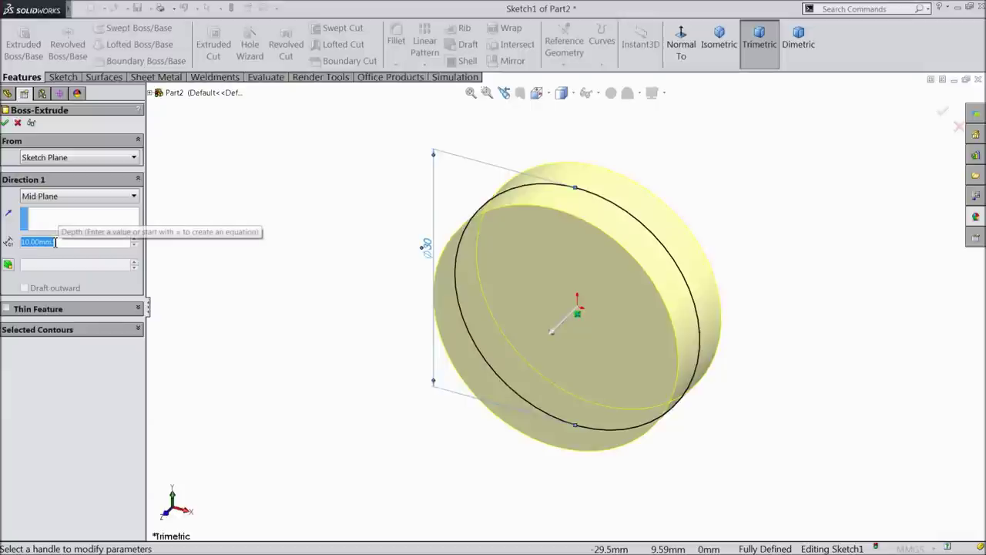
{"action": "type", "text": "17"}
{"action": "key", "text": "Return"}
{"action": "scroll", "coordinate": [668, 303], "scroll_direction": "down", "scroll_amount": 2}
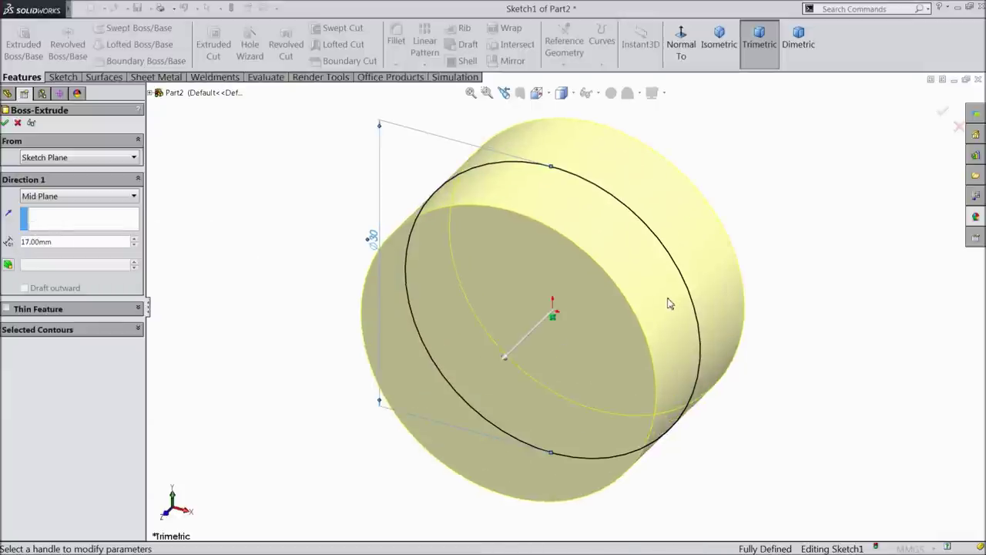
{"action": "left_click", "coordinate": [6, 124]}
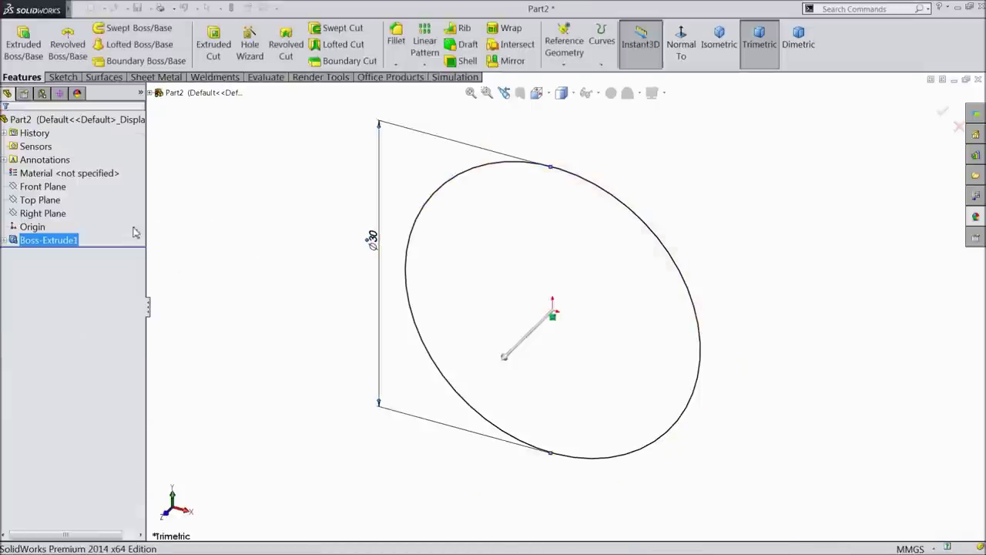
{"action": "key", "text": "f"}
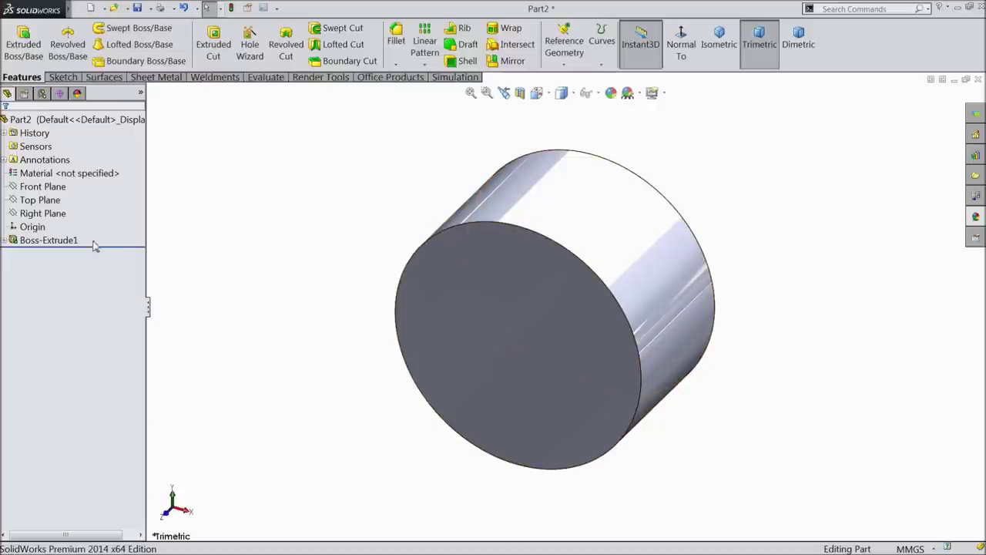
Create Plane1 offset 8 mm from Front Plane
{"action": "left_click", "coordinate": [43, 187]}
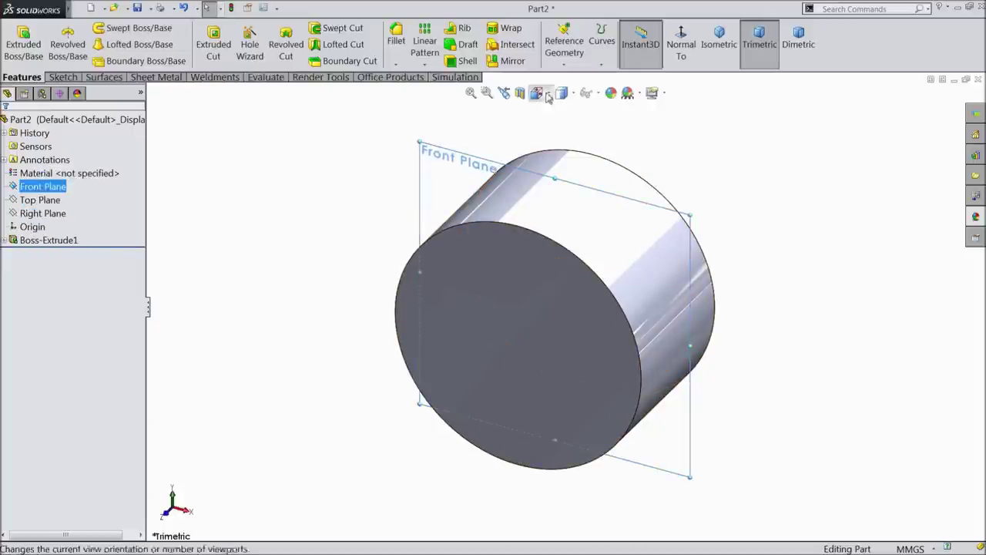
{"action": "left_click", "coordinate": [564, 61]}
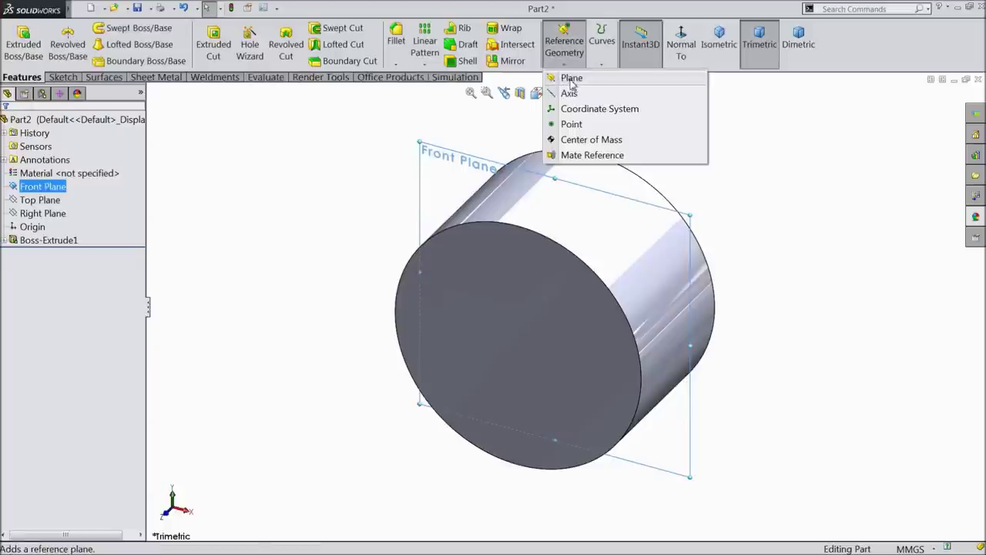
{"action": "left_click", "coordinate": [570, 80]}
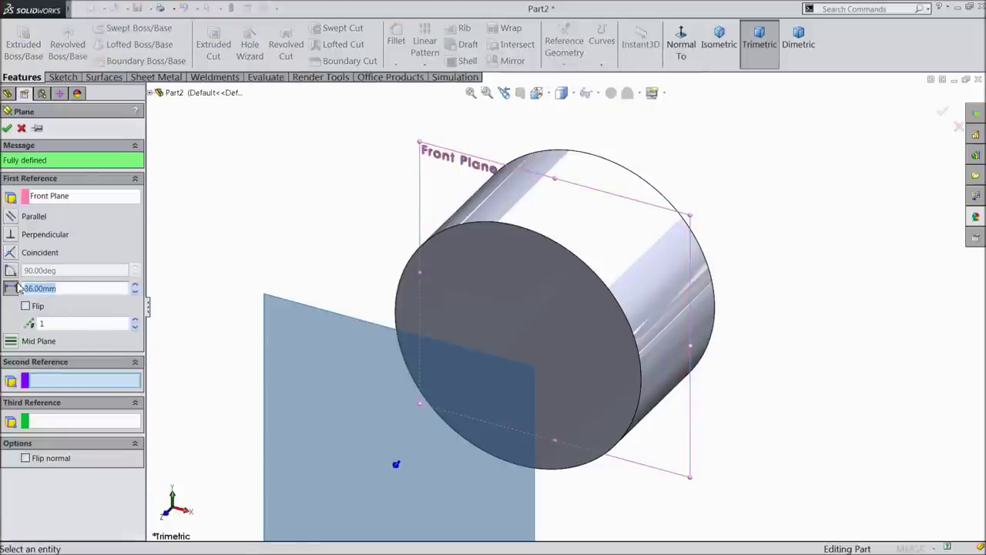
{"action": "key", "text": "Return"}
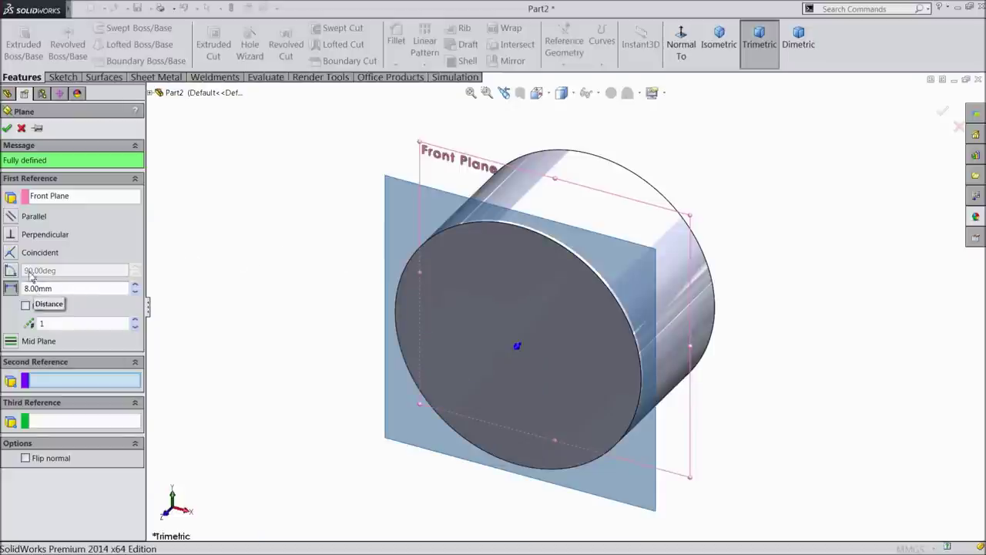
{"action": "left_click", "coordinate": [8, 129]}
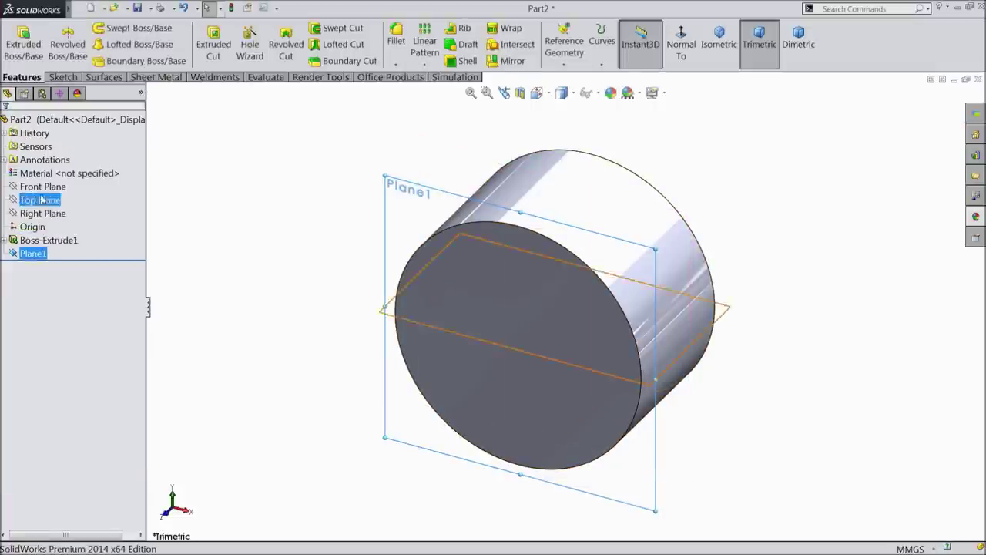
Create Plane2 offset 8 mm from Front Plane on the flipped, opposite side
{"action": "left_click", "coordinate": [42, 188]}
{"action": "left_click", "coordinate": [564, 50]}
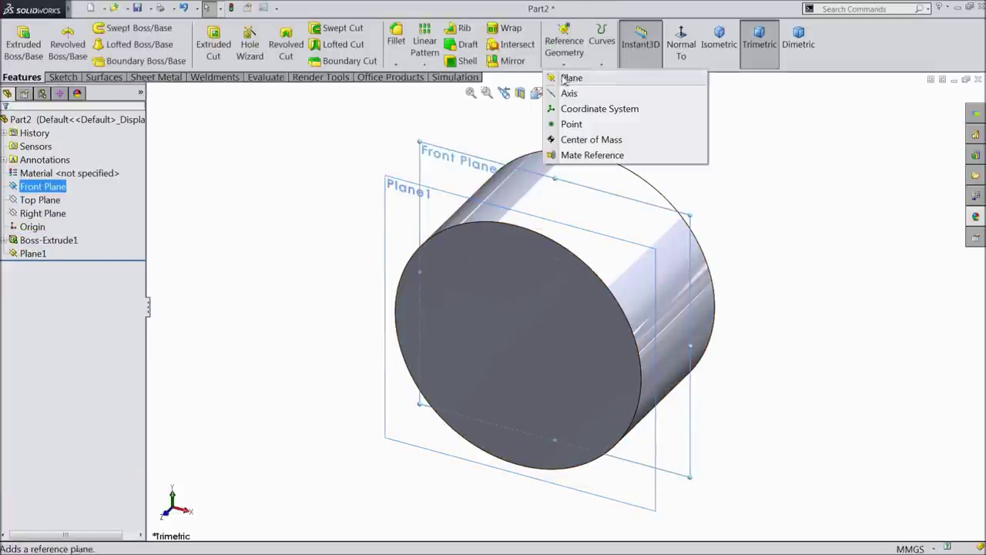
{"action": "left_click", "coordinate": [570, 78]}
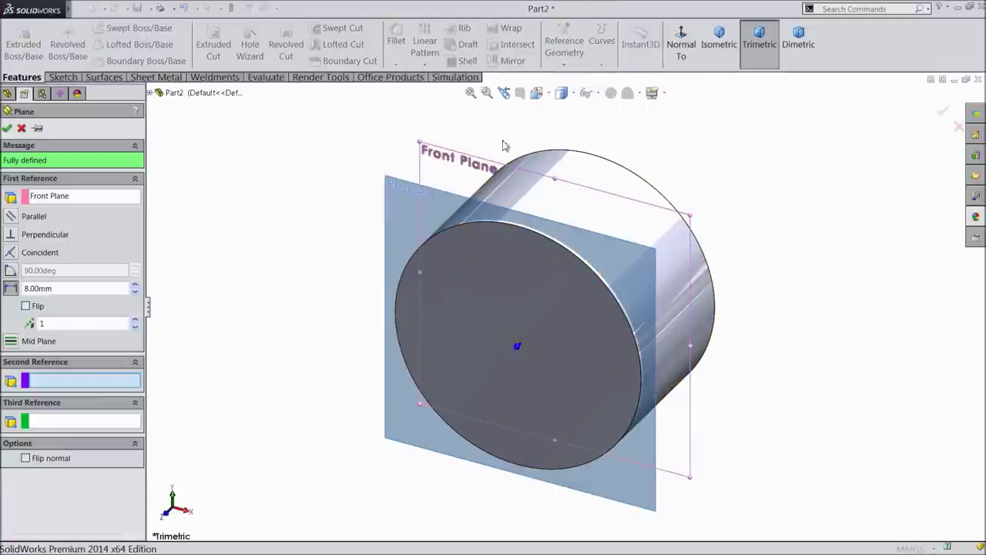
{"action": "left_click", "coordinate": [25, 306]}
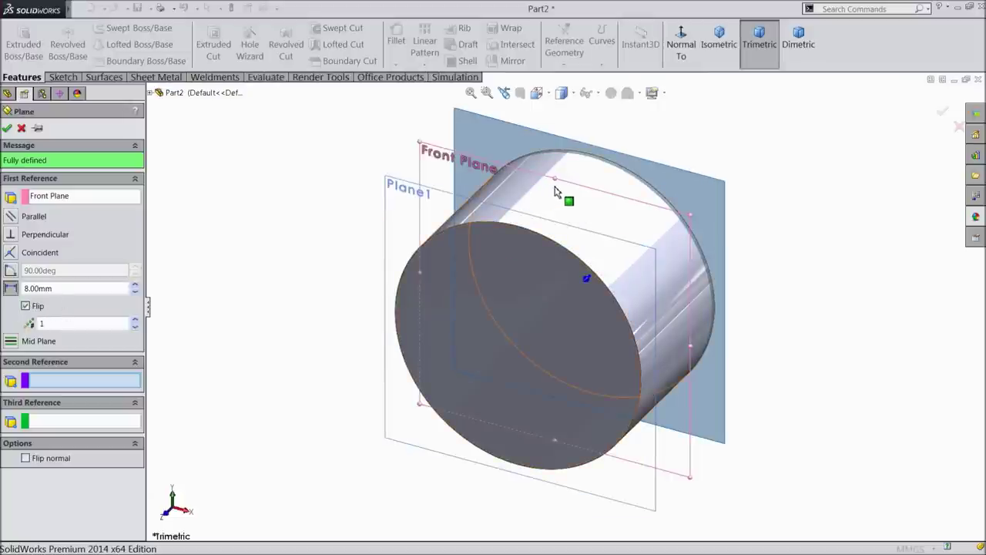
{"action": "left_click", "coordinate": [8, 128]}
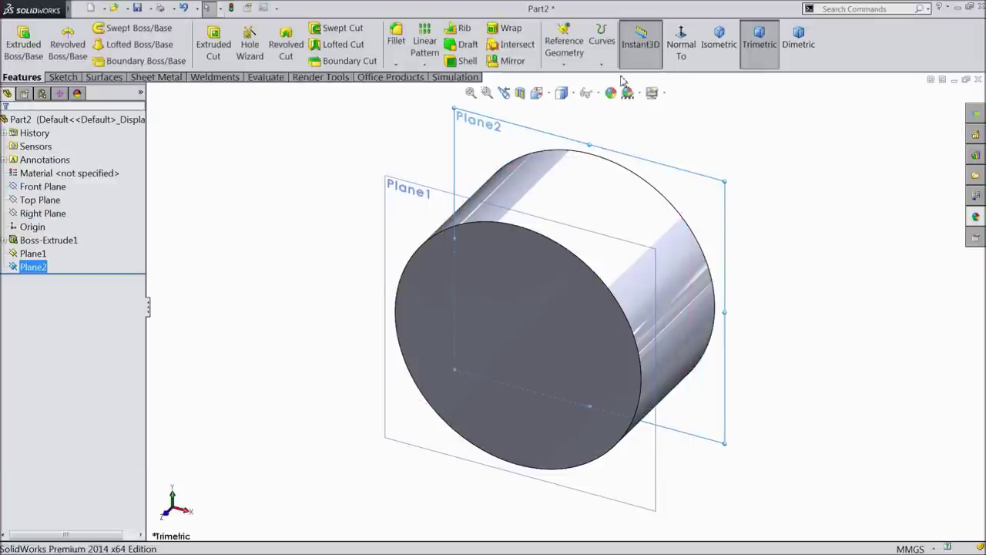
Create Plane3 offset 36 mm from Right Plane, then clear the selection
{"action": "left_click", "coordinate": [40, 214], "text": "ctrl"}
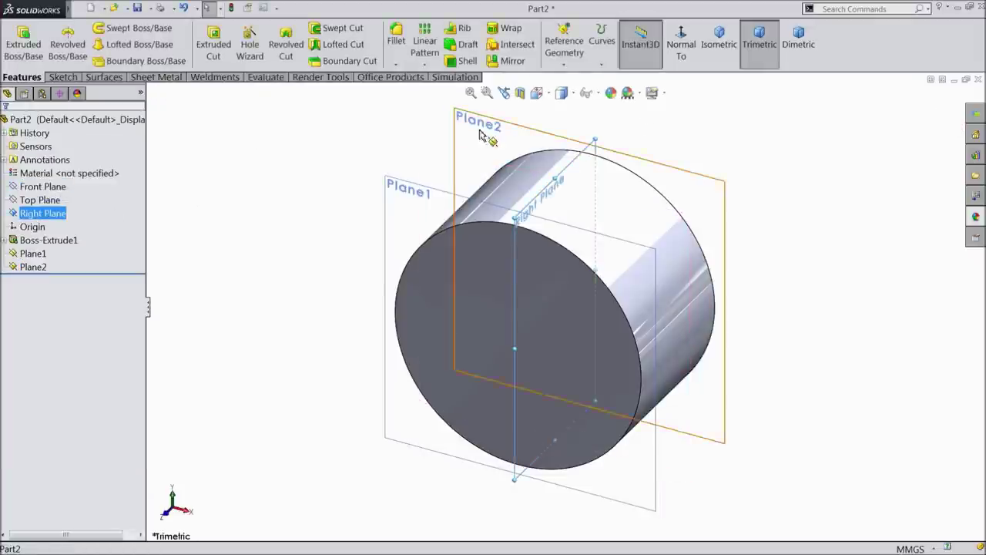
{"action": "left_click", "coordinate": [564, 48]}
{"action": "left_click", "coordinate": [571, 80]}
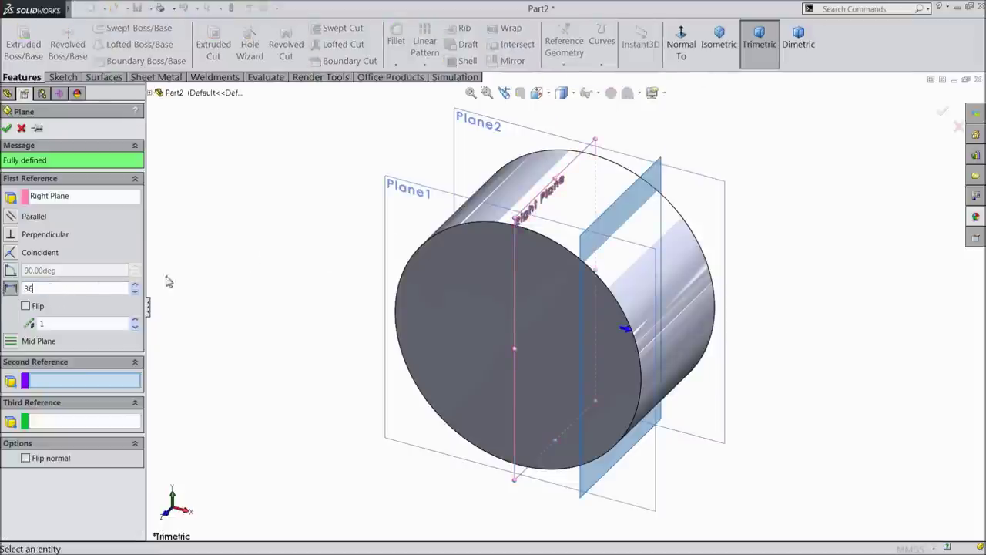
{"action": "key", "text": "Return"}
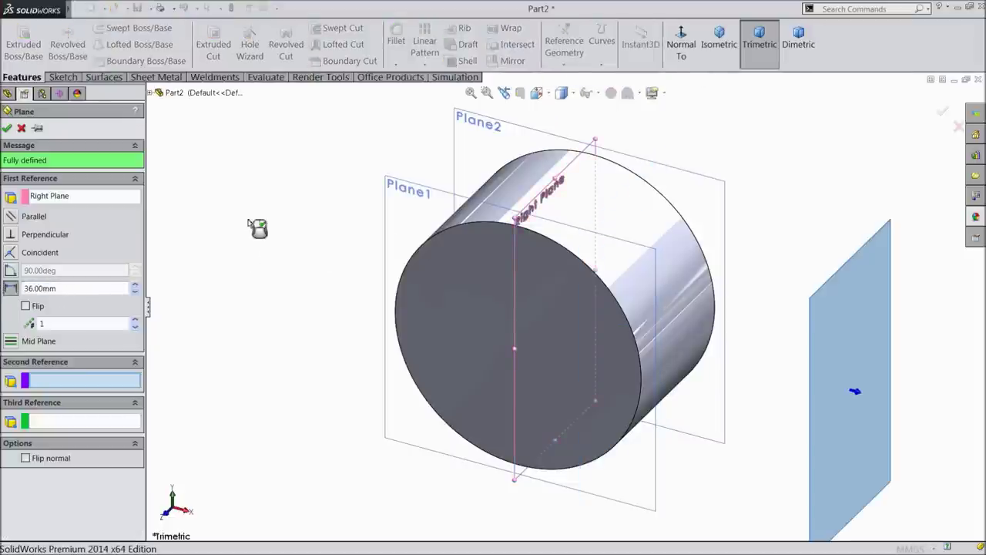
{"action": "left_click", "coordinate": [8, 127]}
{"action": "scroll", "coordinate": [273, 211], "scroll_direction": "up", "scroll_amount": 3}
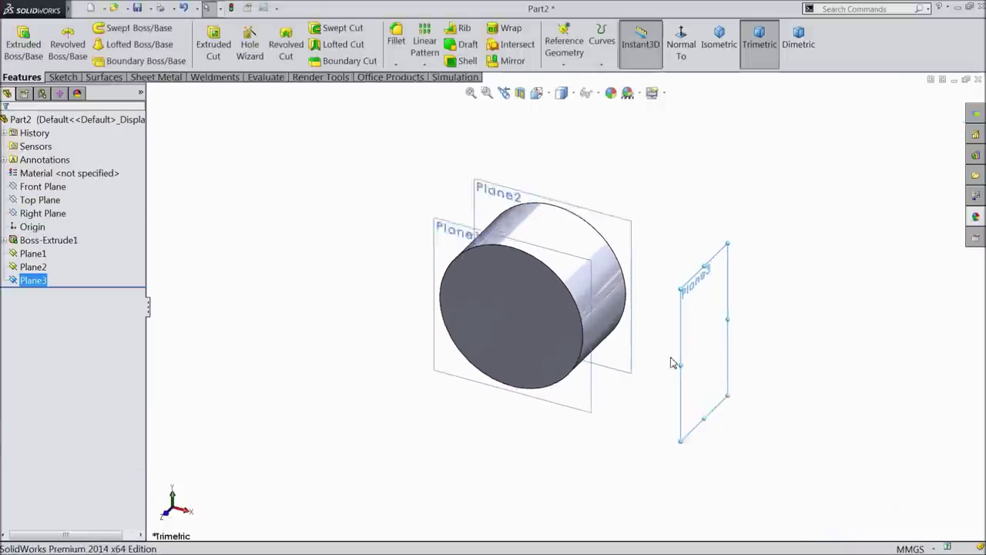
{"action": "scroll", "coordinate": [672, 363], "scroll_direction": "down", "scroll_amount": 2}
{"action": "left_click", "coordinate": [662, 238]}
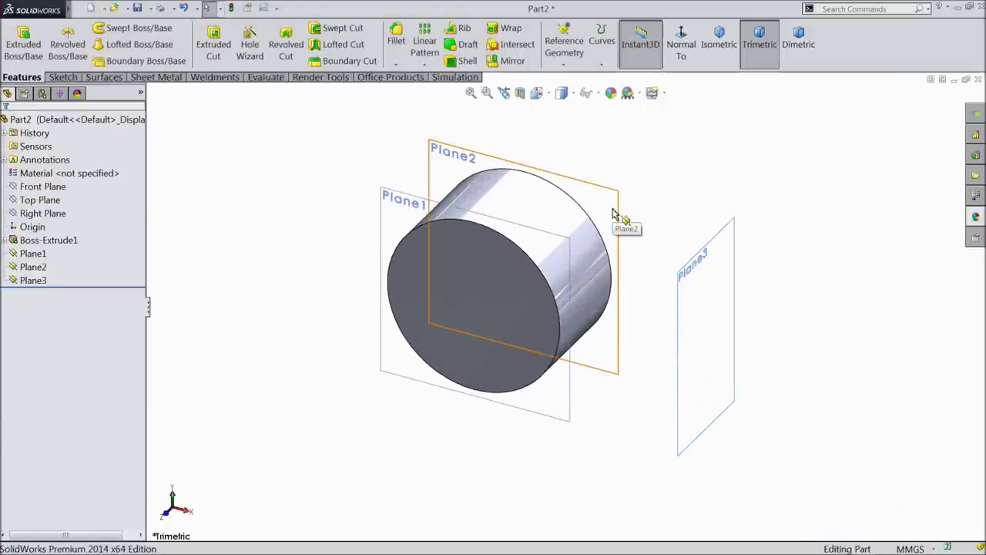
On Plane2, viewed face-on, draw vertical and horizontal centerlines meeting at the origin
{"action": "left_click", "coordinate": [614, 213]}
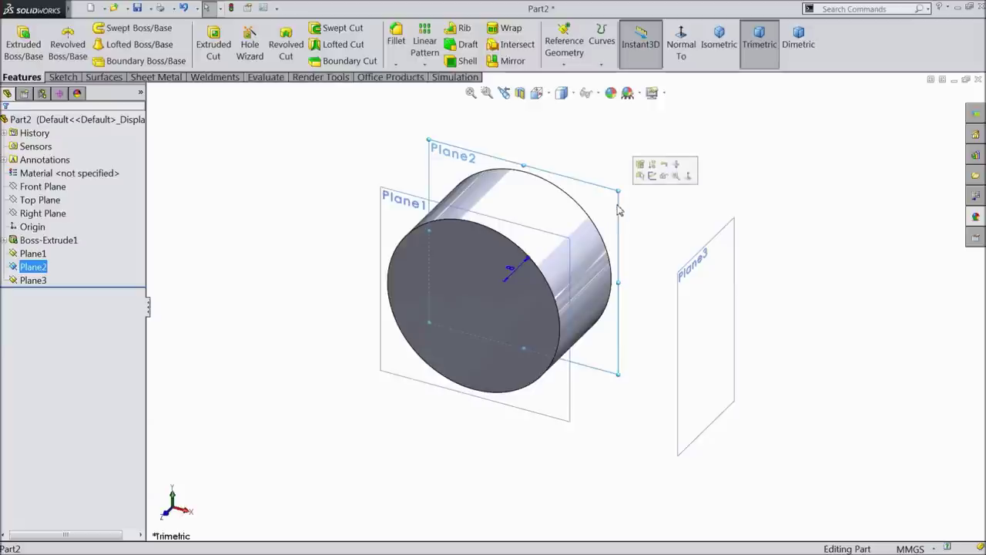
{"action": "left_click", "coordinate": [652, 175]}
{"action": "left_click", "coordinate": [681, 52]}
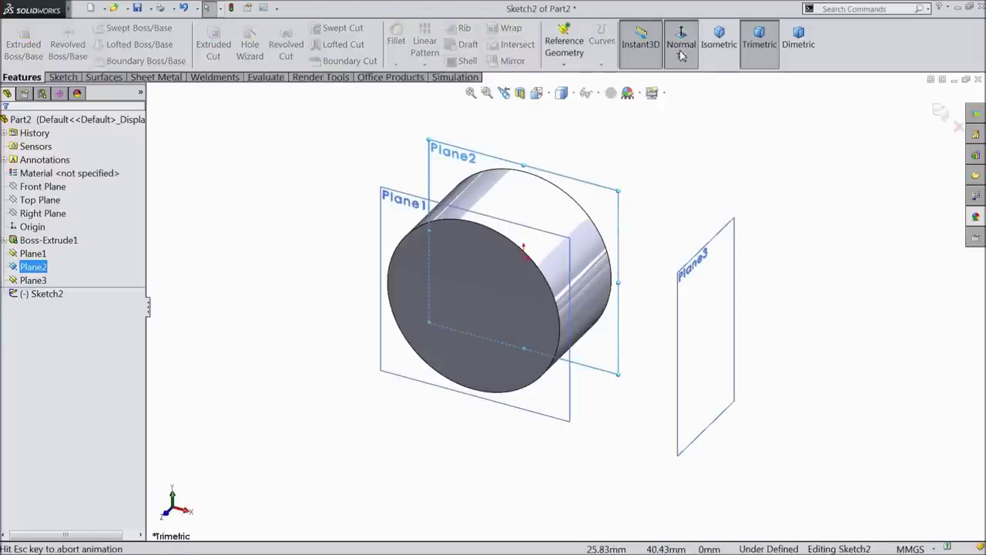
{"action": "scroll", "coordinate": [562, 324], "scroll_direction": "up", "scroll_amount": 1}
{"action": "scroll", "coordinate": [555, 331], "scroll_direction": "down", "scroll_amount": 1}
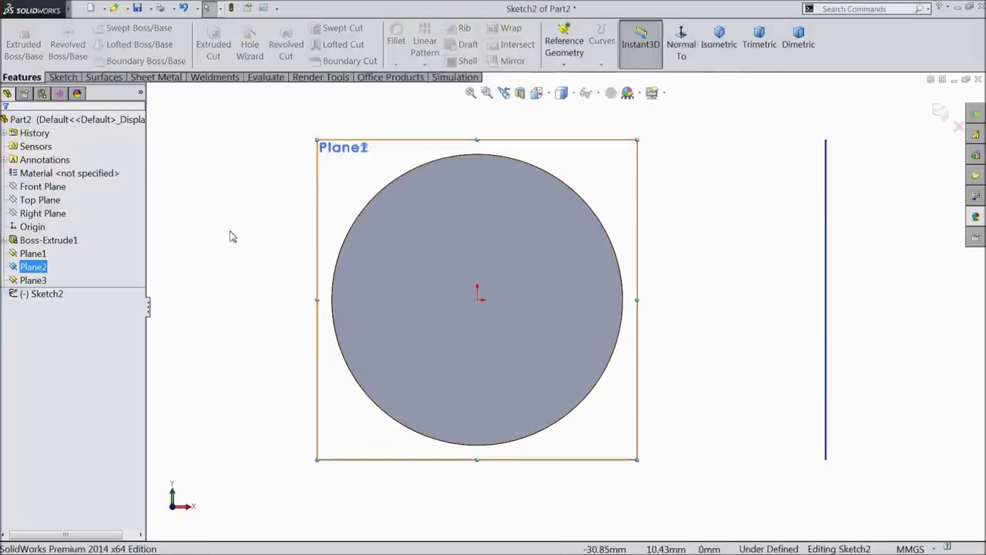
{"action": "left_click", "coordinate": [63, 78]}
{"action": "left_click", "coordinate": [88, 29]}
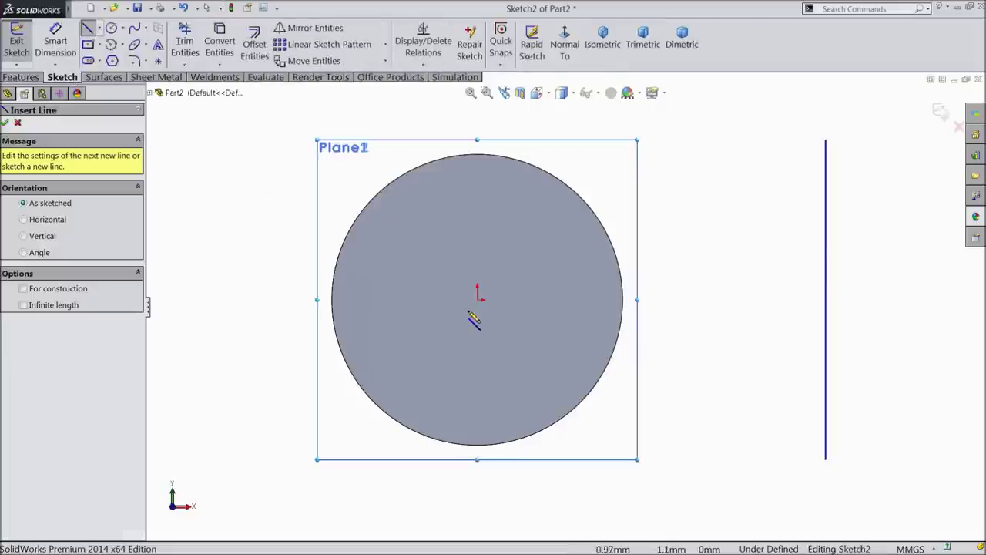
{"action": "left_click", "coordinate": [100, 29]}
{"action": "left_click", "coordinate": [108, 56]}
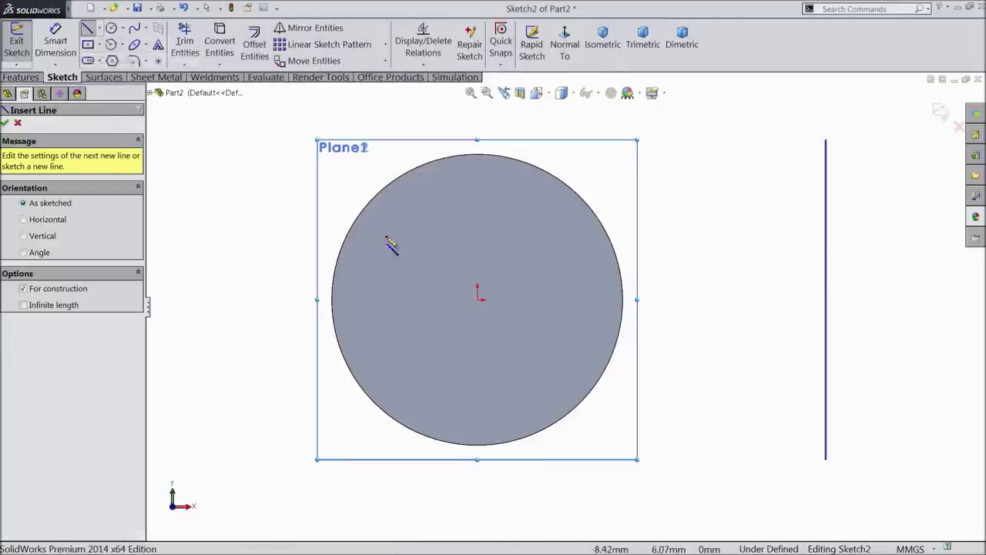
{"action": "left_click", "coordinate": [477, 155]}
{"action": "left_click", "coordinate": [477, 299]}
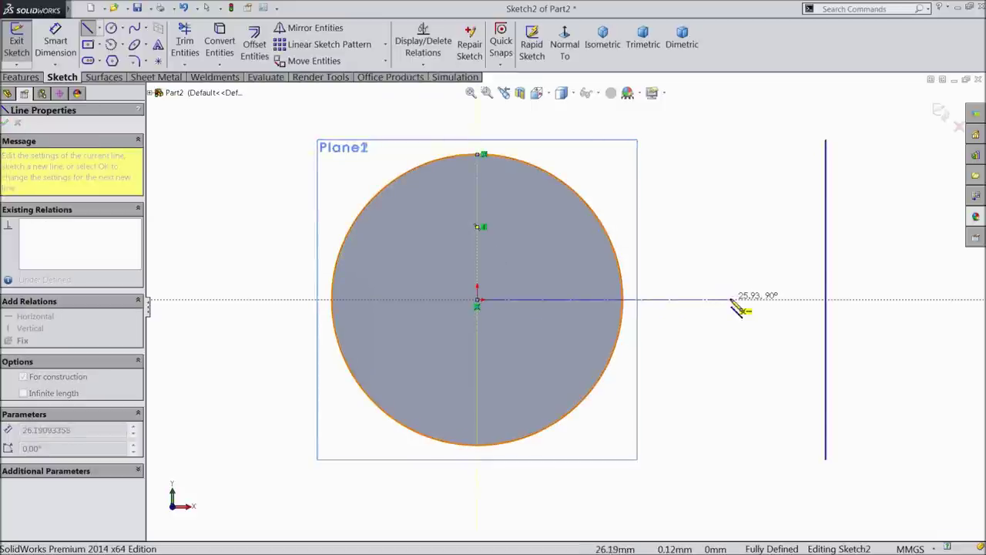
{"action": "left_click", "coordinate": [732, 298]}
{"action": "right_click", "coordinate": [720, 92]}
{"action": "left_click", "coordinate": [751, 101]}
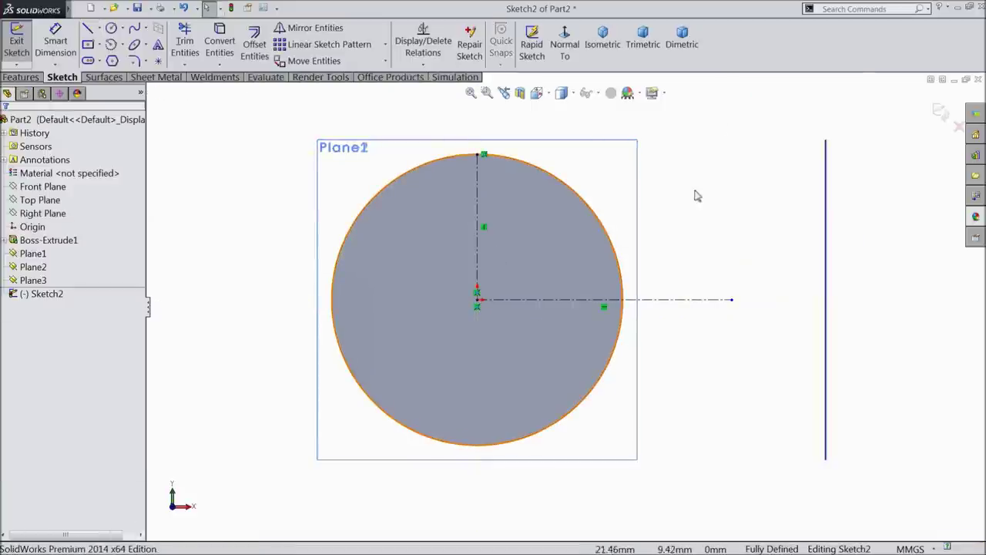
{"action": "scroll", "coordinate": [588, 369], "scroll_direction": "down", "scroll_amount": 3}
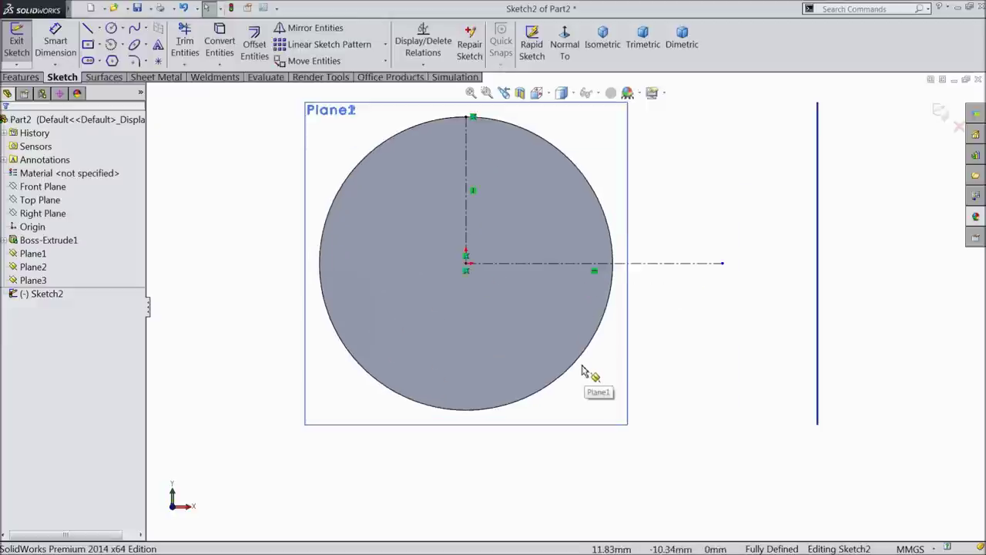
Sketch a thin closed slanted blade outline from inside the circle toward the right line
{"action": "left_click", "coordinate": [88, 29]}
{"action": "left_click", "coordinate": [500, 290]}
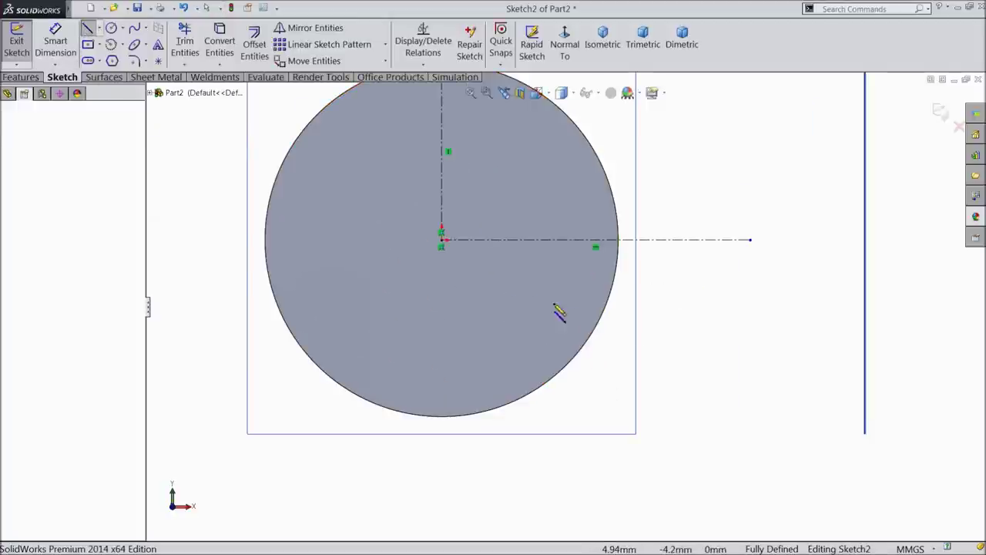
{"action": "left_click", "coordinate": [778, 370]}
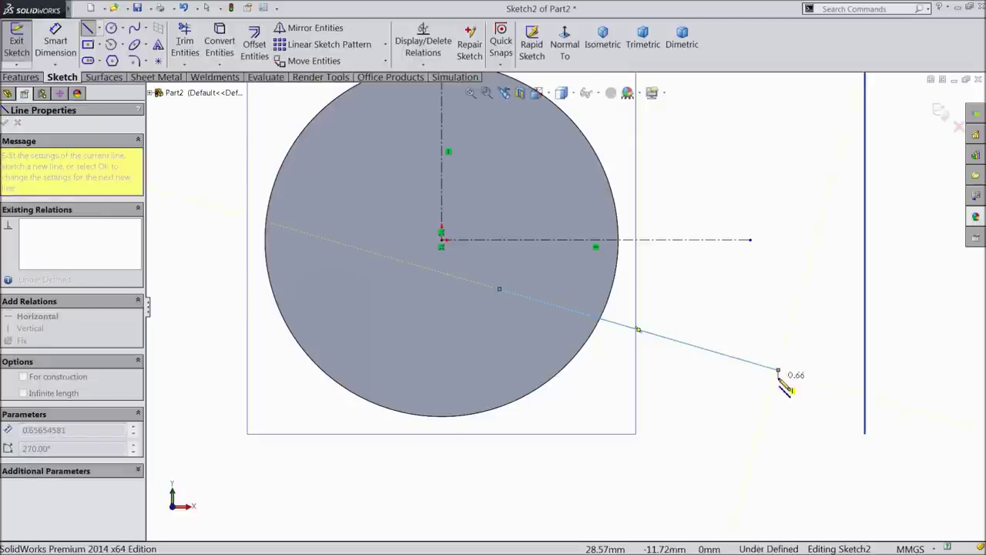
{"action": "left_click", "coordinate": [500, 302]}
{"action": "left_click", "coordinate": [499, 291]}
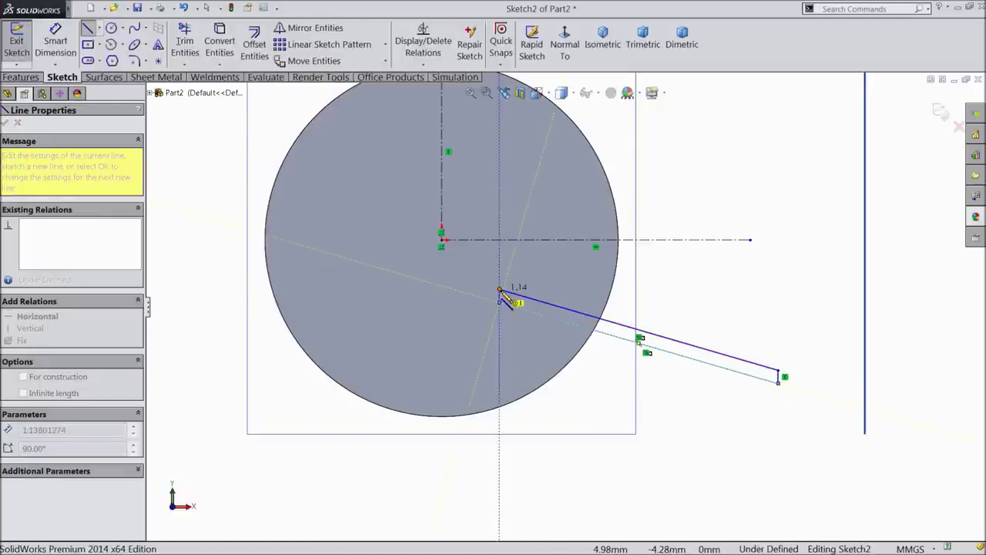
{"action": "scroll", "coordinate": [622, 352], "scroll_direction": "down", "scroll_amount": 2}
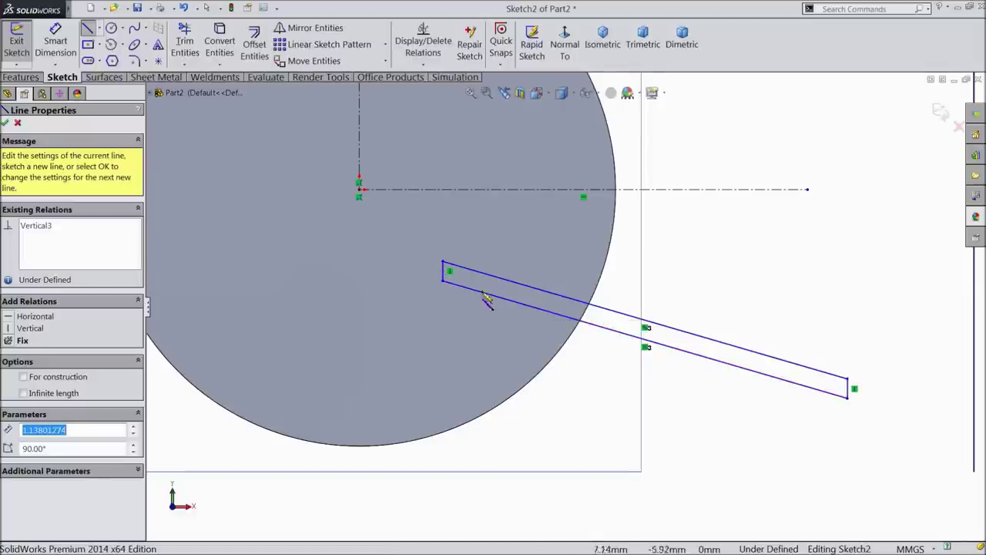
{"action": "right_click", "coordinate": [651, 231]}
{"action": "left_click", "coordinate": [702, 149]}
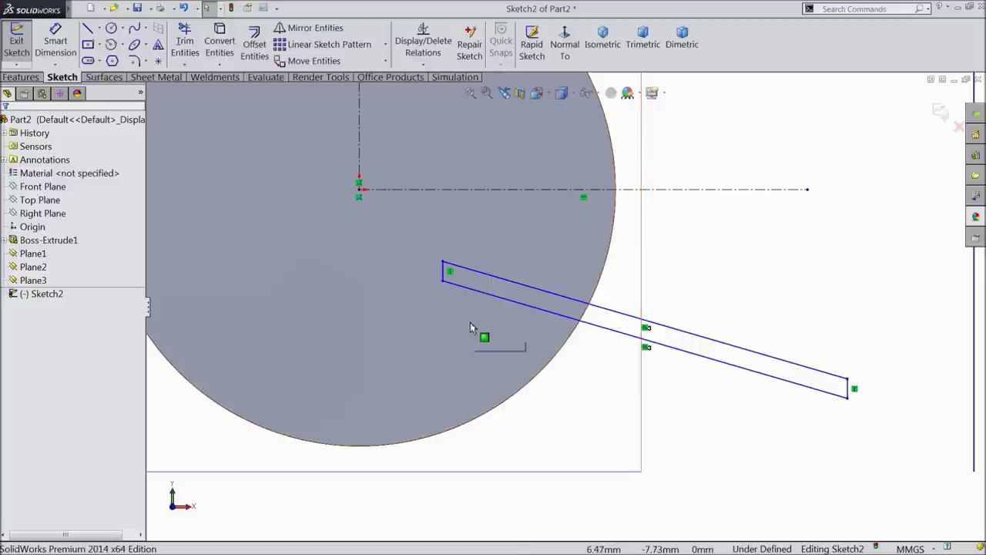
{"action": "left_click", "coordinate": [55, 43]}
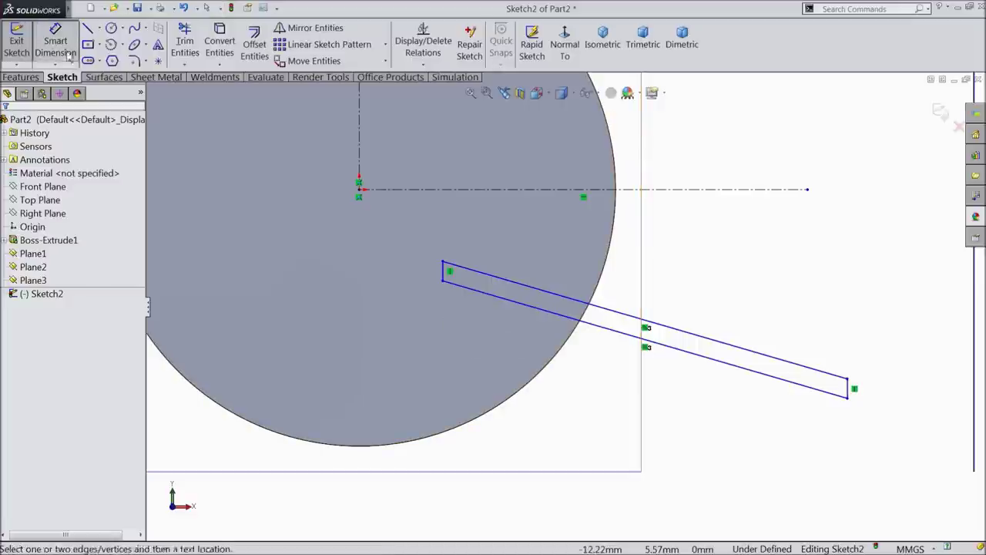
Dimension the blade's inner and outer corners 5 mm and 12 mm from the horizontal centerline
{"action": "left_click", "coordinate": [436, 192]}
{"action": "left_click", "coordinate": [443, 263]}
{"action": "left_click", "coordinate": [453, 231]}
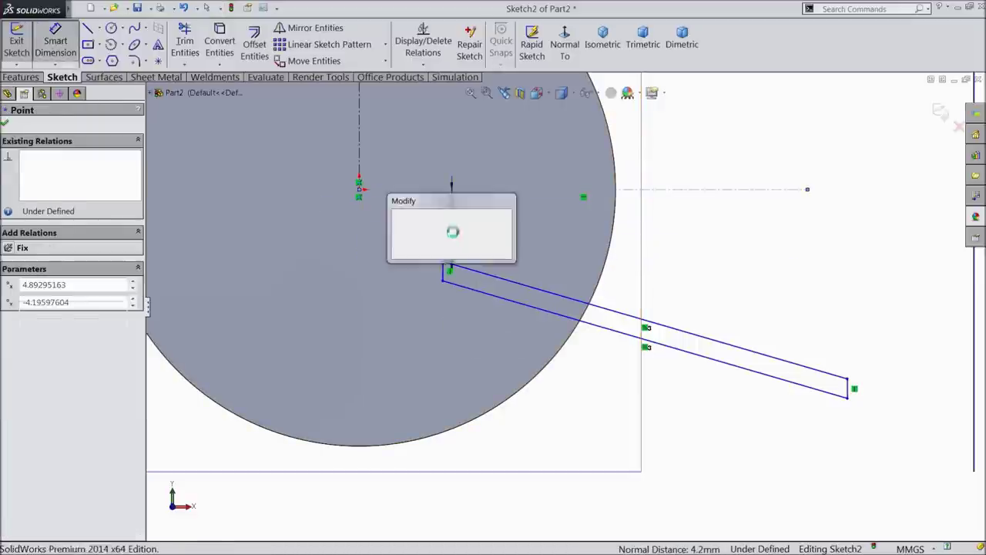
{"action": "type", "text": "5"}
{"action": "left_click", "coordinate": [398, 216]}
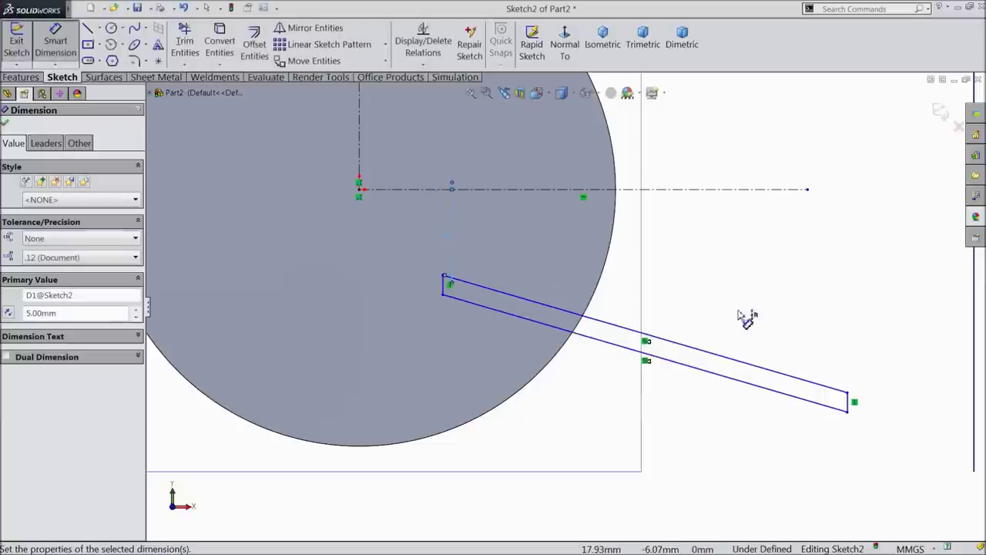
{"action": "left_click", "coordinate": [803, 191]}
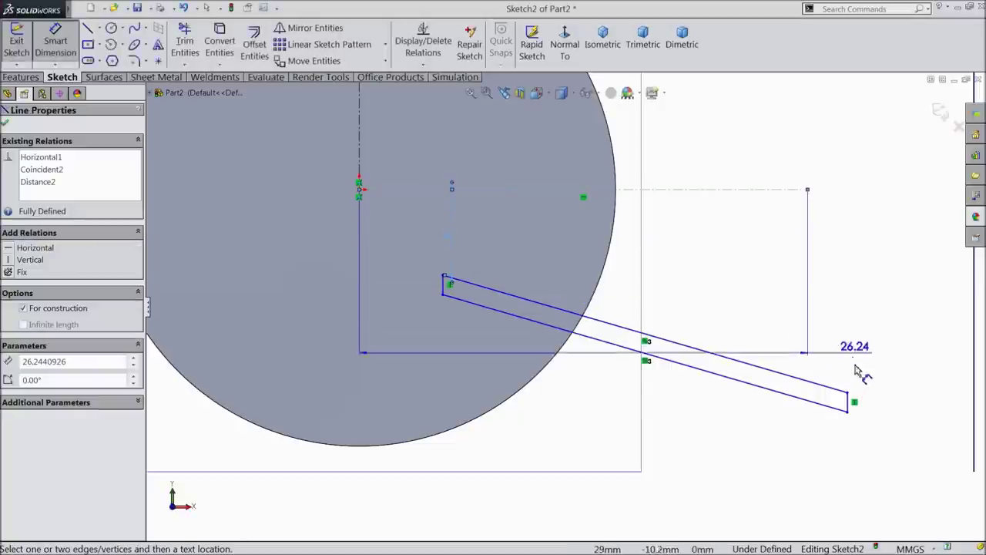
{"action": "left_click", "coordinate": [848, 396]}
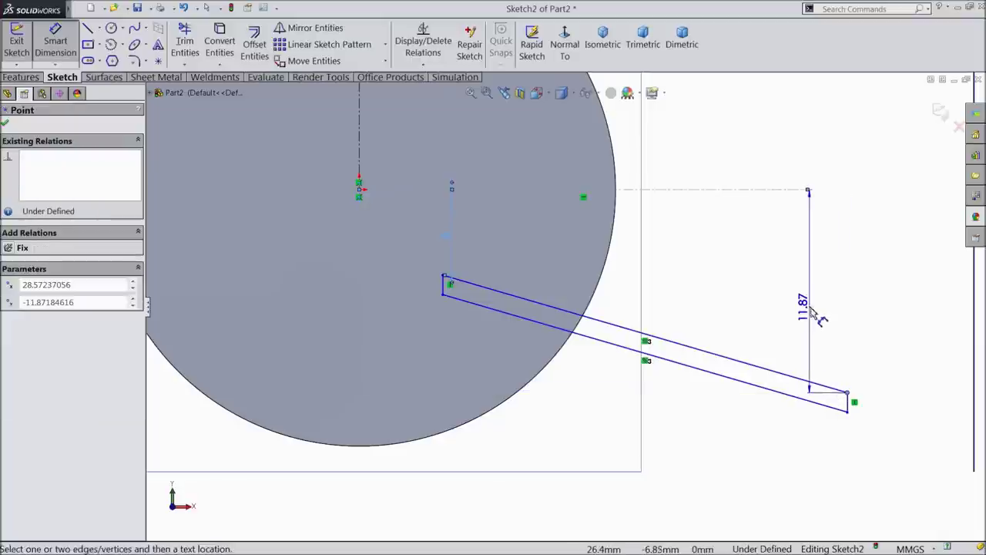
{"action": "left_click", "coordinate": [813, 312]}
{"action": "type", "text": "12"}
{"action": "key", "text": "Return"}
Set the blade tip 36 mm horizontally from the origin and reposition the 12 mm dimension
{"action": "left_click", "coordinate": [801, 391]}
{"action": "left_click", "coordinate": [394, 209]}
{"action": "left_click", "coordinate": [620, 484]}
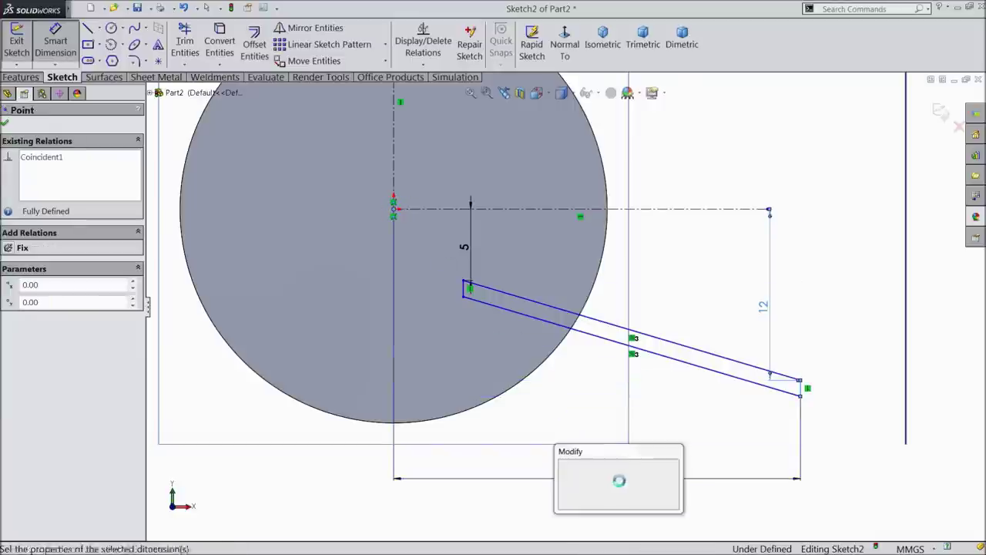
{"action": "left_click", "coordinate": [564, 468]}
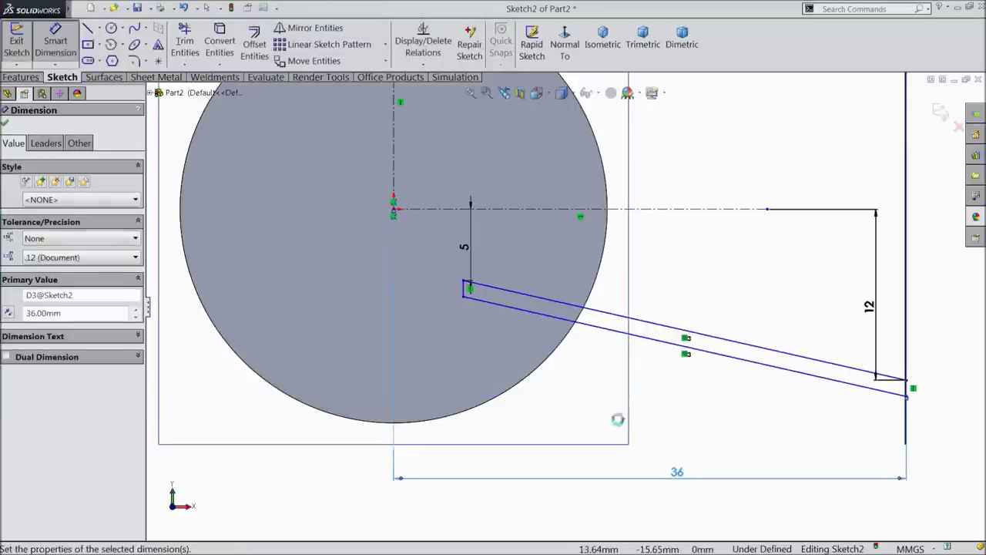
{"action": "scroll", "coordinate": [632, 413], "scroll_direction": "up", "scroll_amount": 3}
{"action": "scroll", "coordinate": [643, 270], "scroll_direction": "down", "scroll_amount": 2}
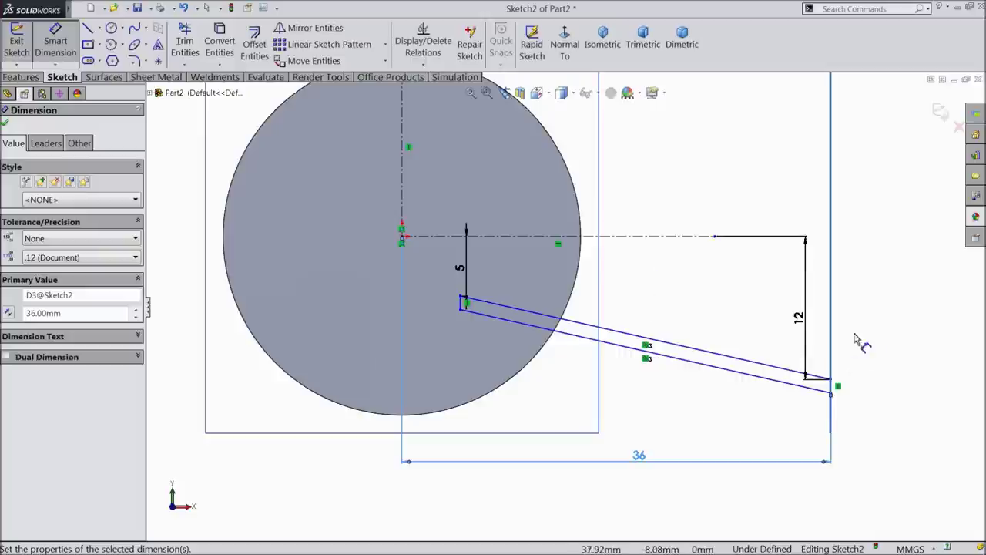
{"action": "left_click", "coordinate": [878, 330]}
{"action": "scroll", "coordinate": [515, 260], "scroll_direction": "down", "scroll_amount": 2}
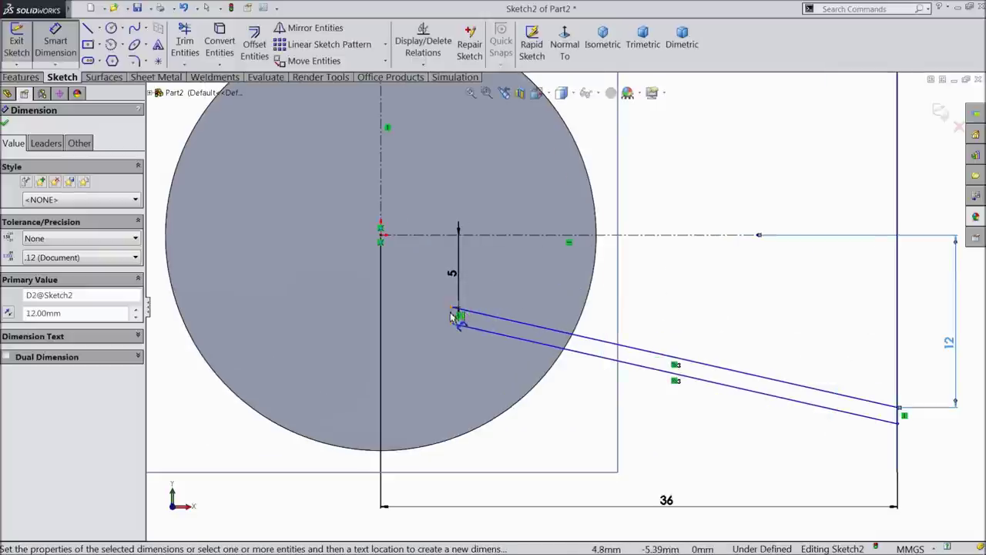
{"action": "scroll", "coordinate": [462, 318], "scroll_direction": "down", "scroll_amount": 2}
Set the blade root width to 0.50 mm and inner end 7.68 mm from origin, then exit Sketch2
{"action": "left_click", "coordinate": [486, 316]}
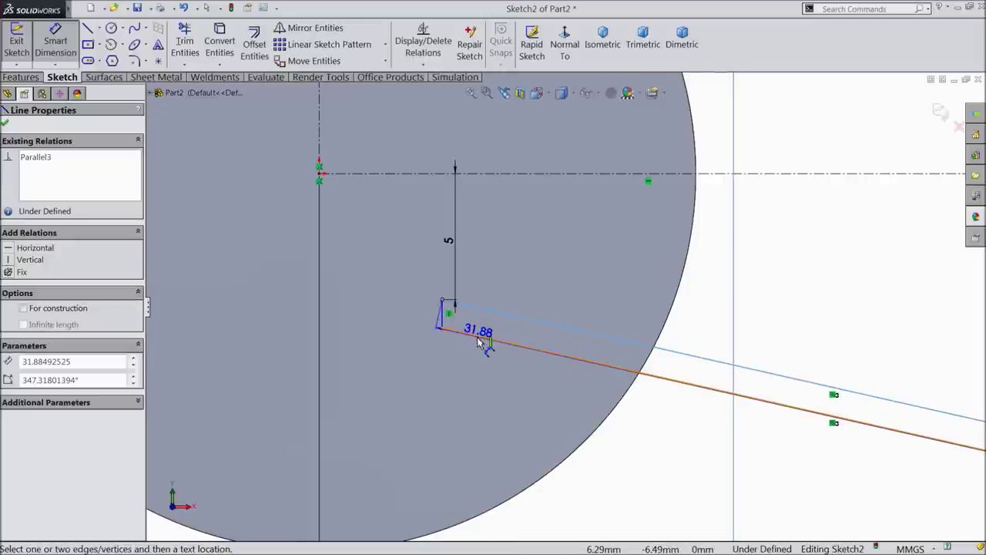
{"action": "left_click", "coordinate": [419, 316]}
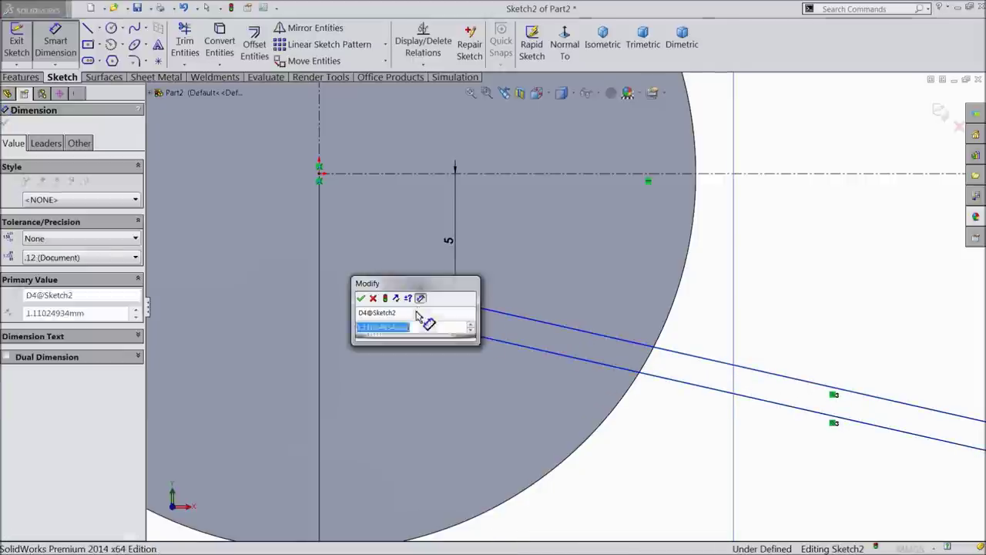
{"action": "type", "text": "0.5"}
{"action": "left_click", "coordinate": [362, 299]}
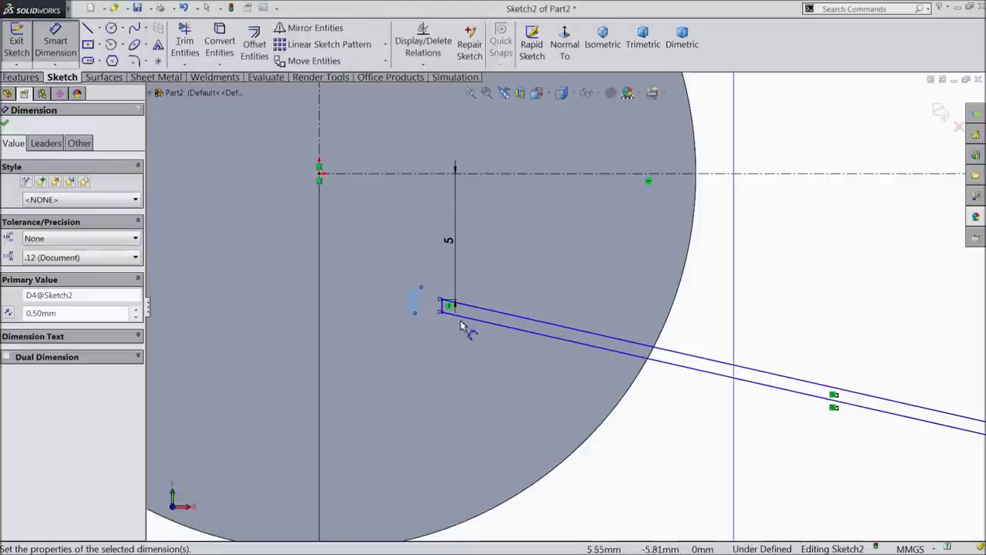
{"action": "left_click", "coordinate": [442, 303]}
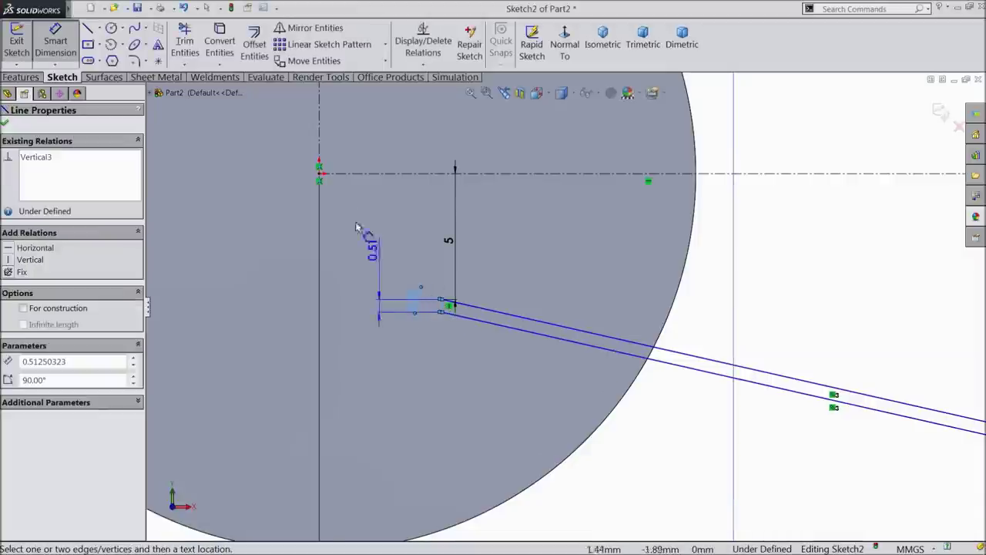
{"action": "left_click", "coordinate": [319, 173]}
{"action": "left_click", "coordinate": [368, 136]}
{"action": "type", "text": "7"}
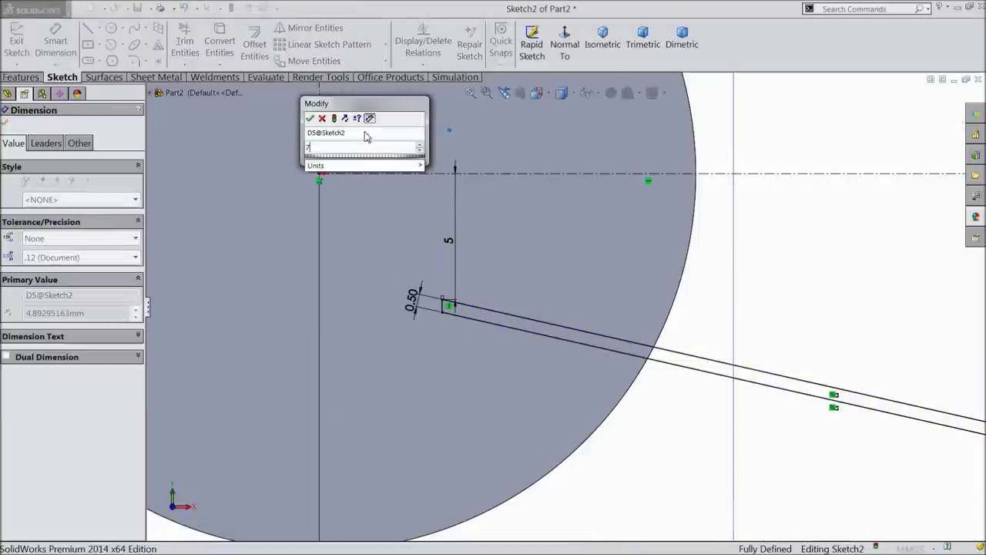
{"action": "type", "text": ".68"}
{"action": "left_click", "coordinate": [310, 118]}
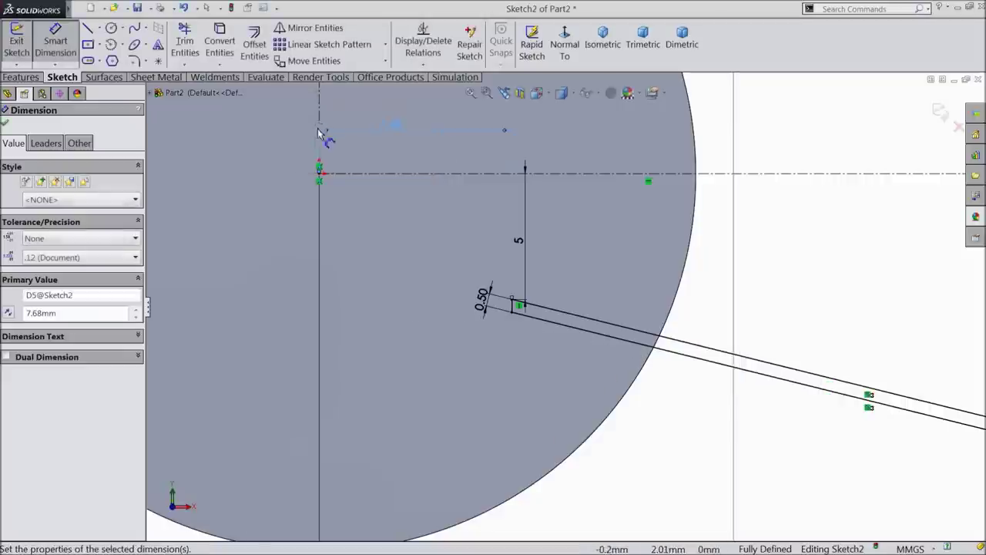
{"action": "scroll", "coordinate": [368, 242], "scroll_direction": "up", "scroll_amount": 5}
{"action": "scroll", "coordinate": [678, 319], "scroll_direction": "down", "scroll_amount": 2}
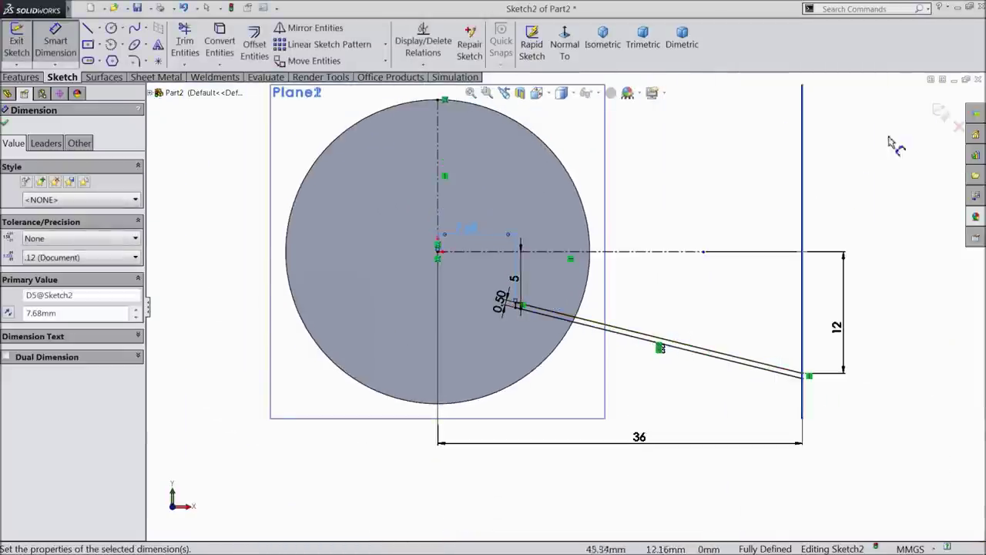
{"action": "left_click", "coordinate": [943, 112]}
Orbit to an angled 3-D view and start a new sketch on Plane1
{"action": "middle_click_drag", "start_coordinate": [755, 187], "coordinate": [657, 299]}
{"action": "scroll", "coordinate": [590, 313], "scroll_direction": "down", "scroll_amount": 5}
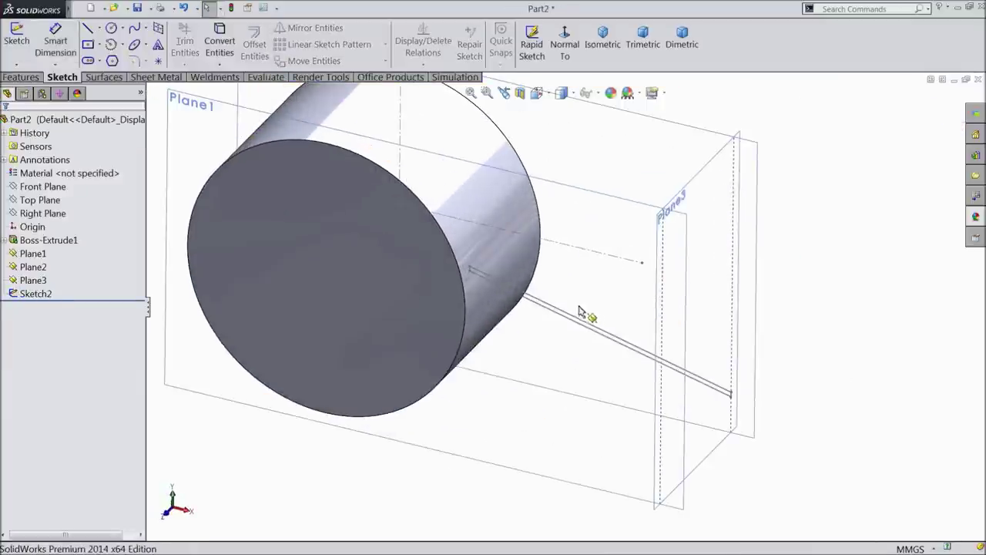
{"action": "scroll", "coordinate": [500, 293], "scroll_direction": "up", "scroll_amount": 5}
{"action": "left_click", "coordinate": [311, 173]}
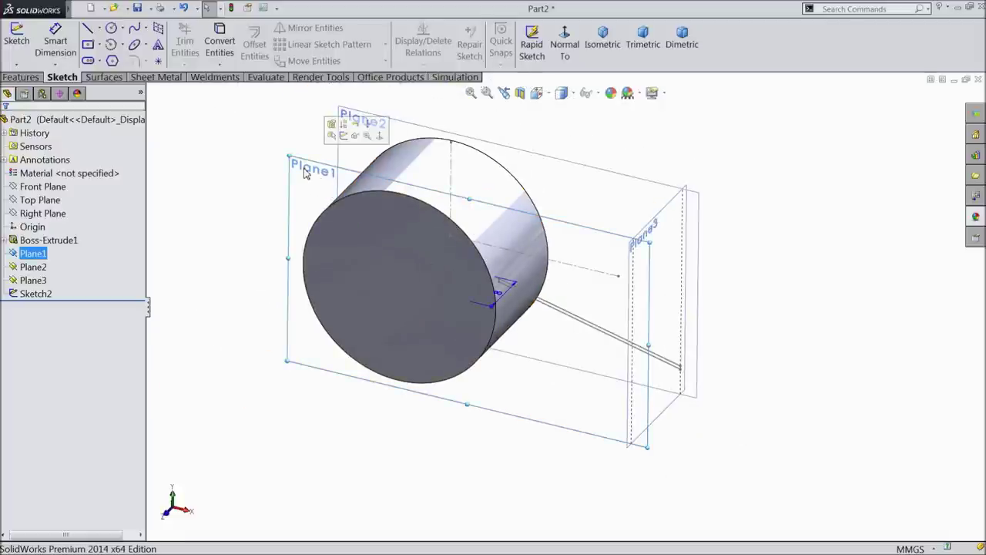
{"action": "left_click", "coordinate": [344, 137]}
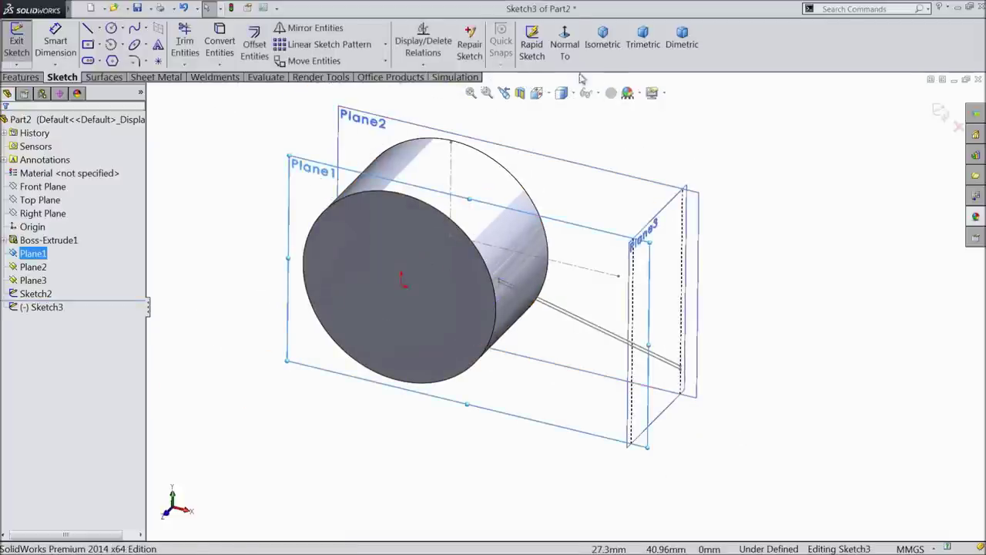
Draw two near-parallel lines from inside the circle out to the right vertical line
{"action": "left_click", "coordinate": [87, 28]}
{"action": "scroll", "coordinate": [607, 277], "scroll_direction": "down", "scroll_amount": 1}
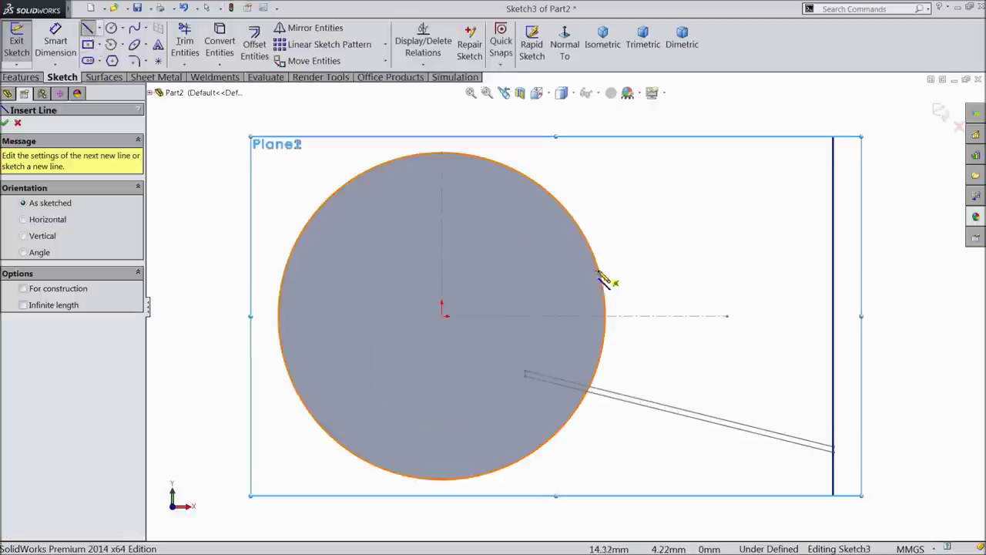
{"action": "left_click", "coordinate": [514, 263]}
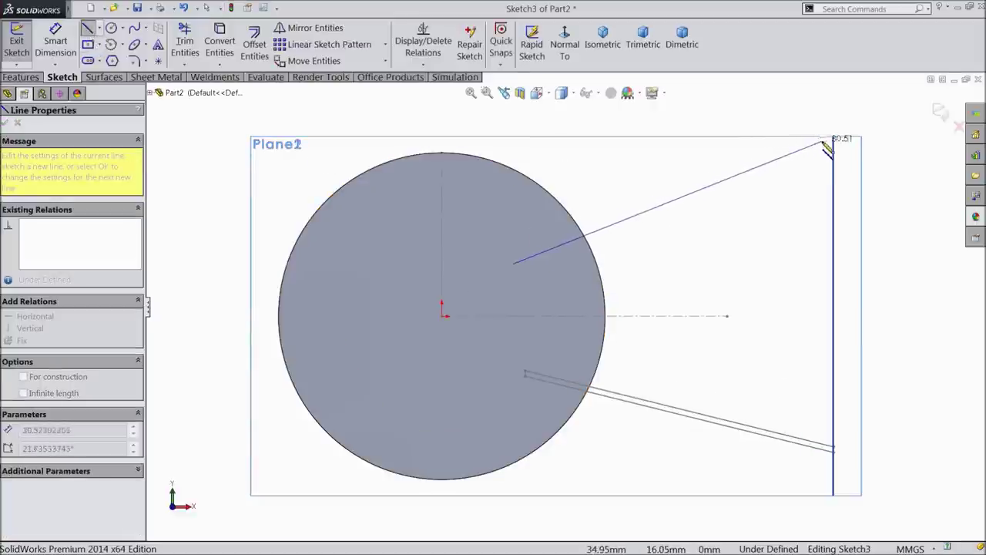
{"action": "left_click", "coordinate": [813, 144]}
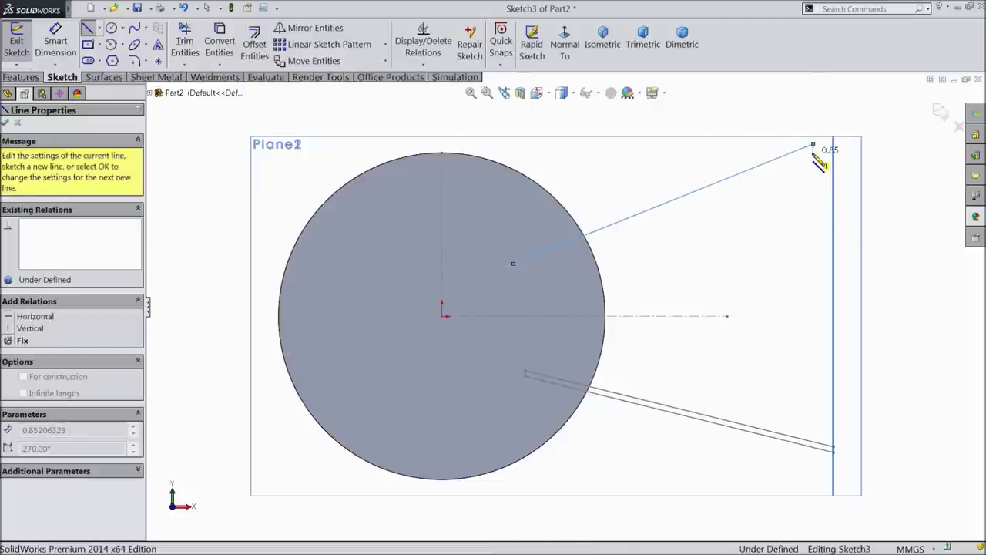
{"action": "double_click", "coordinate": [514, 275]}
{"action": "left_click", "coordinate": [514, 264]}
{"action": "right_click", "coordinate": [599, 158]}
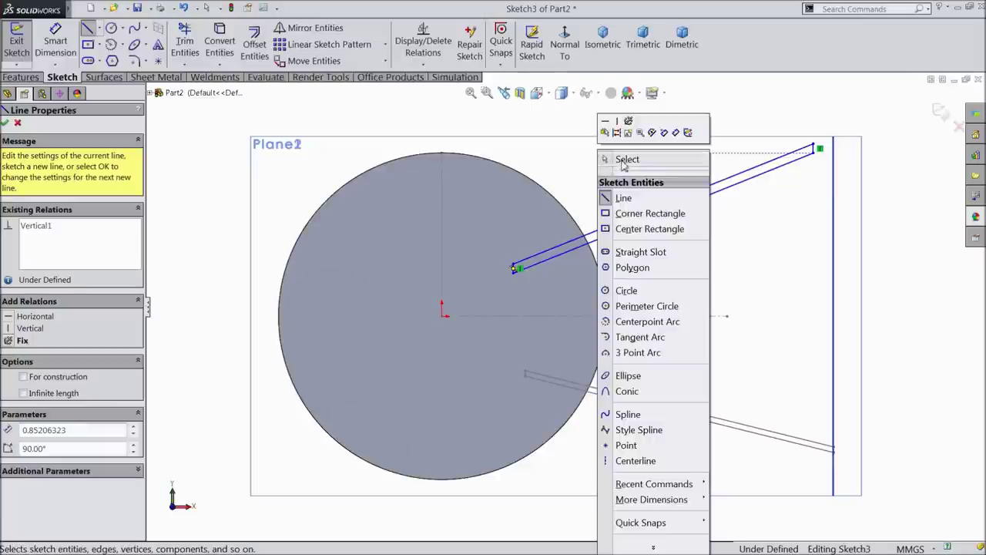
{"action": "left_click", "coordinate": [627, 159]}
{"action": "scroll", "coordinate": [663, 231], "scroll_direction": "down", "scroll_amount": 2}
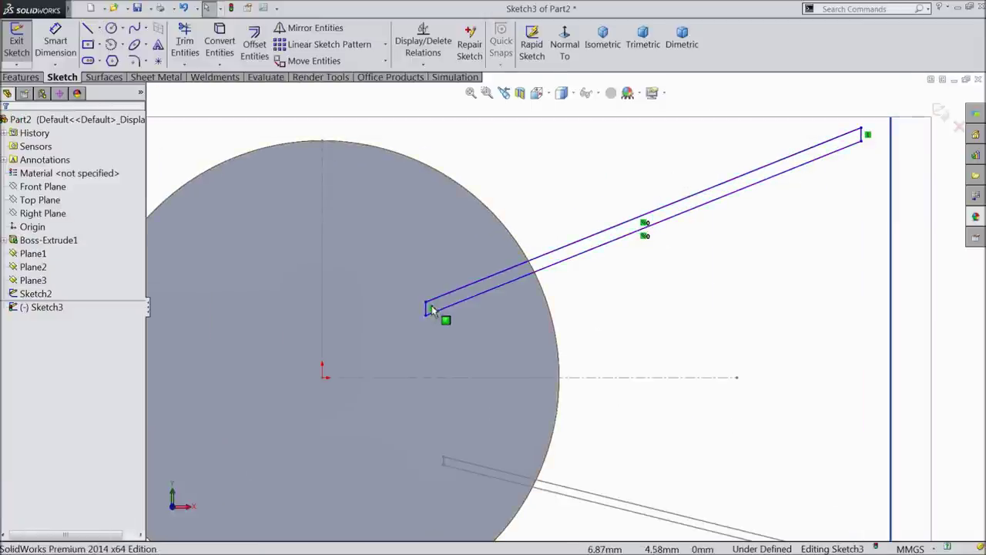
{"action": "left_click", "coordinate": [56, 42]}
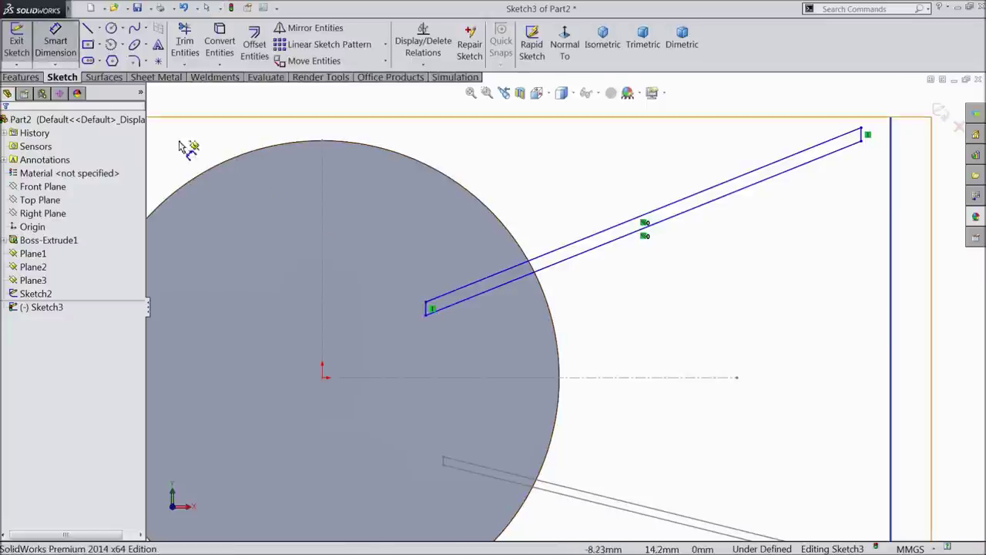
Dimension the strip's inner and outer ends 5 mm and 12 mm above the centreline
{"action": "left_click", "coordinate": [434, 381]}
{"action": "left_click", "coordinate": [436, 310]}
{"action": "type", "text": "5"}
{"action": "left_click", "coordinate": [386, 341]}
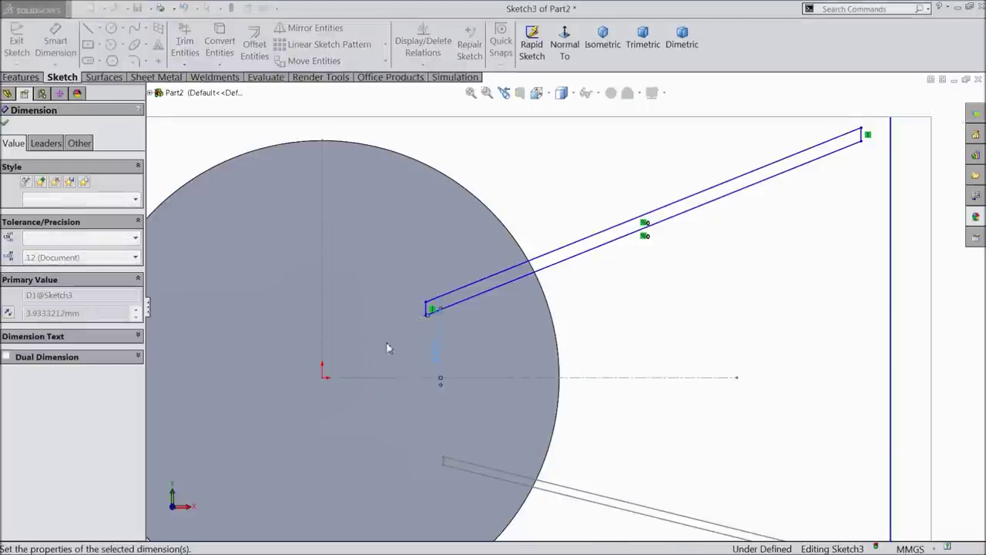
{"action": "left_click", "coordinate": [862, 124]}
{"action": "left_click", "coordinate": [729, 378]}
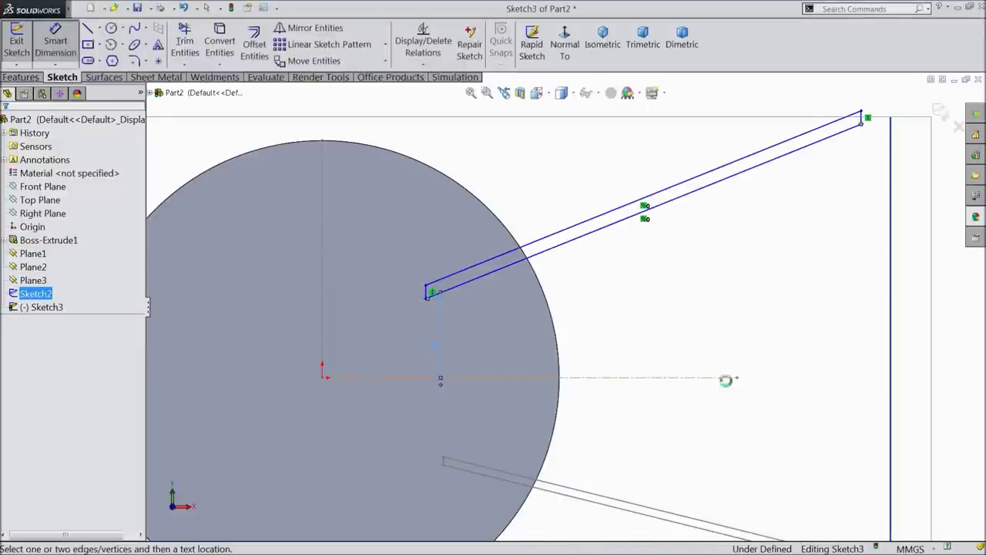
{"action": "left_click", "coordinate": [908, 280]}
{"action": "type", "text": "12"}
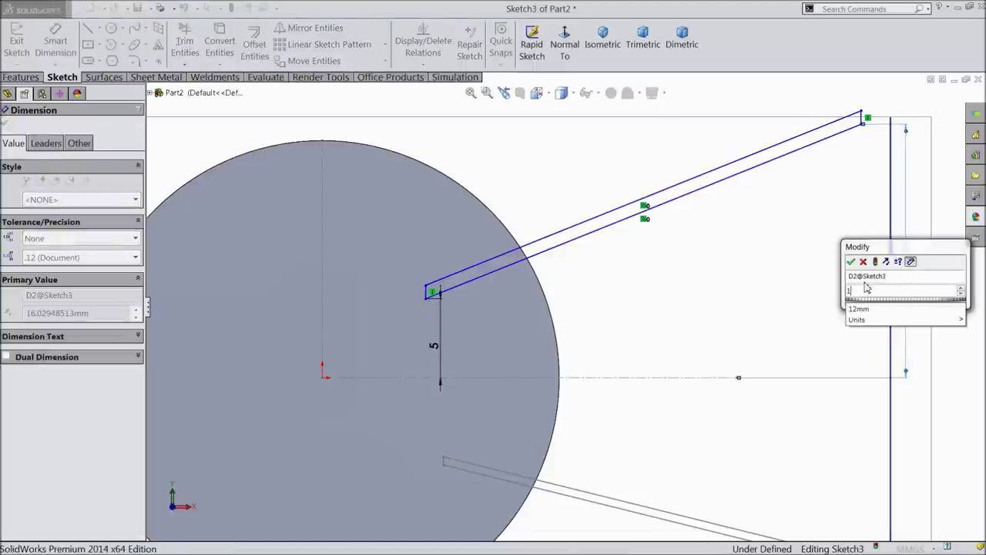
{"action": "left_click", "coordinate": [852, 262]}
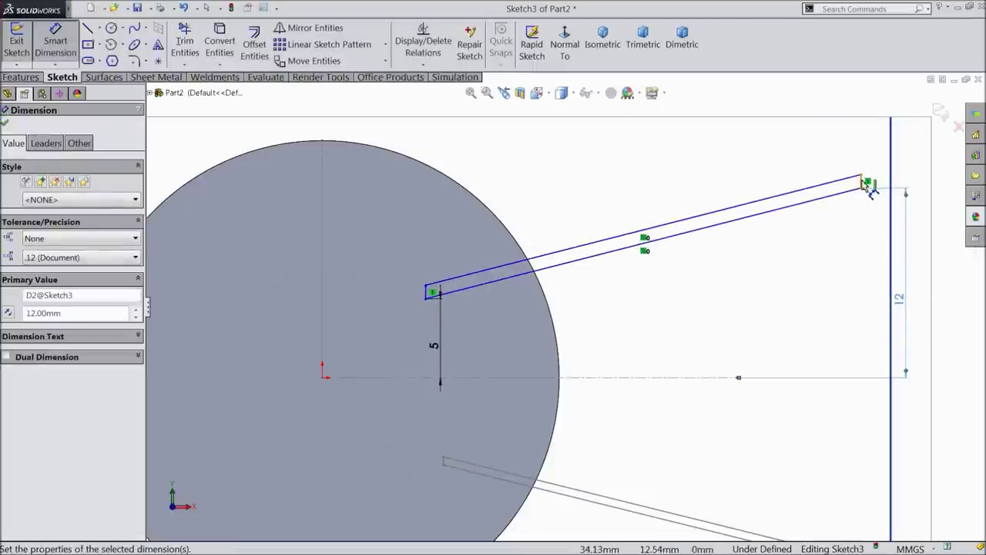
Set the strip's outer end 36 mm and inner end 10.02 mm horizontally from the origin
{"action": "left_click", "coordinate": [862, 182]}
{"action": "left_click", "coordinate": [323, 381]}
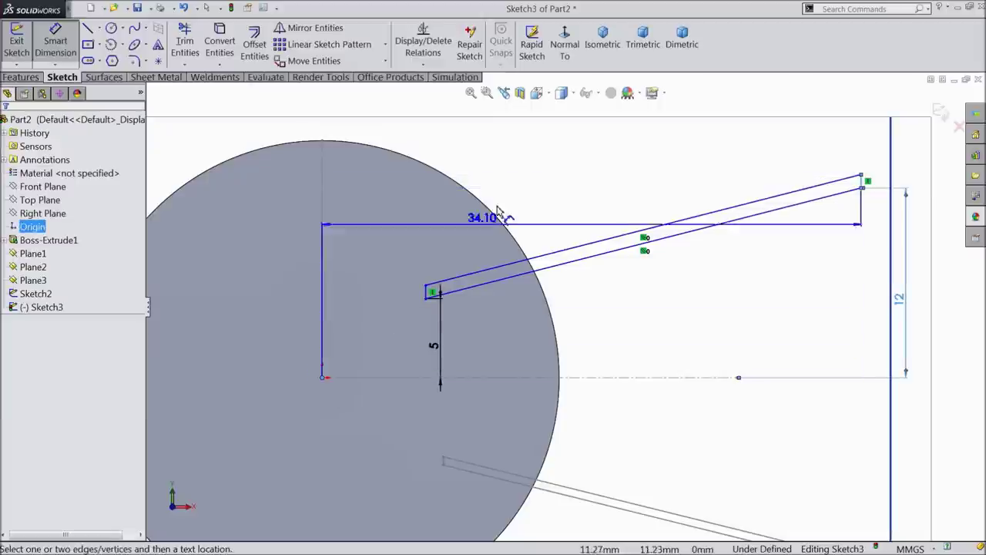
{"action": "left_click", "coordinate": [525, 139]}
{"action": "type", "text": "36"}
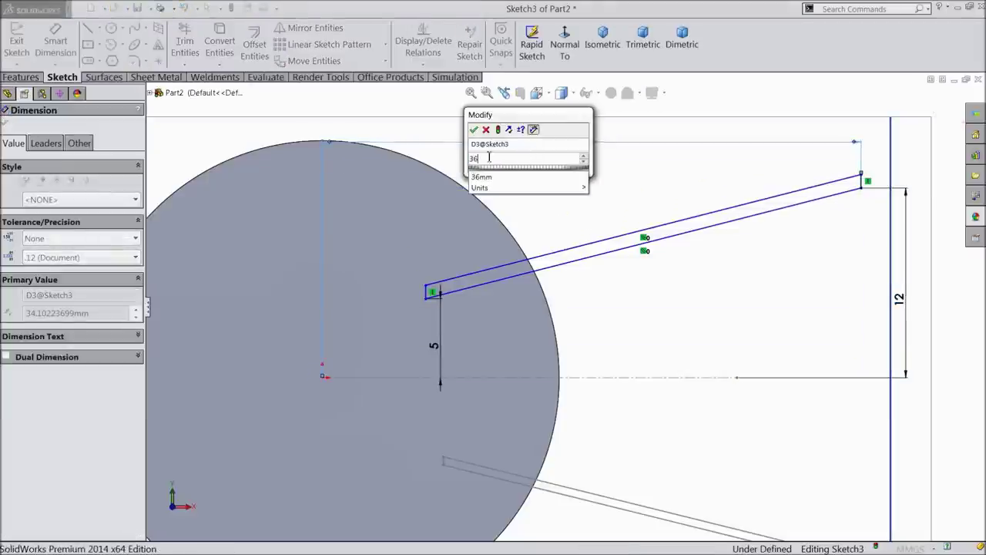
{"action": "left_click", "coordinate": [474, 130]}
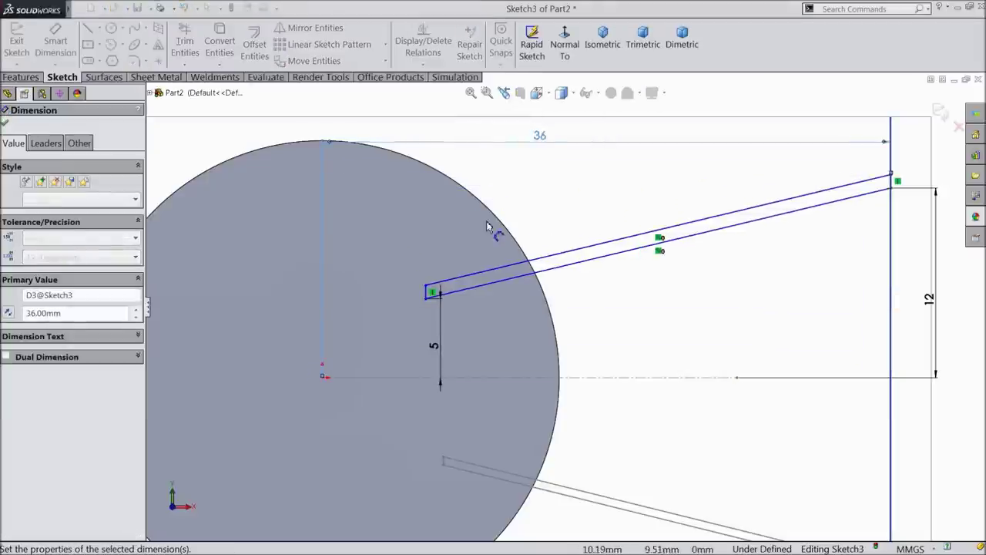
{"action": "left_click", "coordinate": [428, 301]}
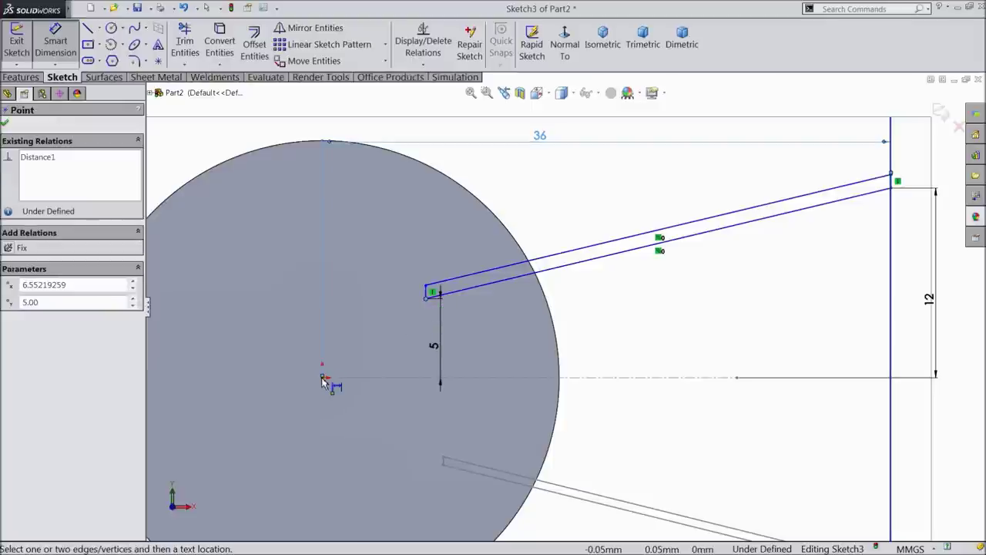
{"action": "left_click", "coordinate": [323, 378]}
{"action": "left_click", "coordinate": [390, 238]}
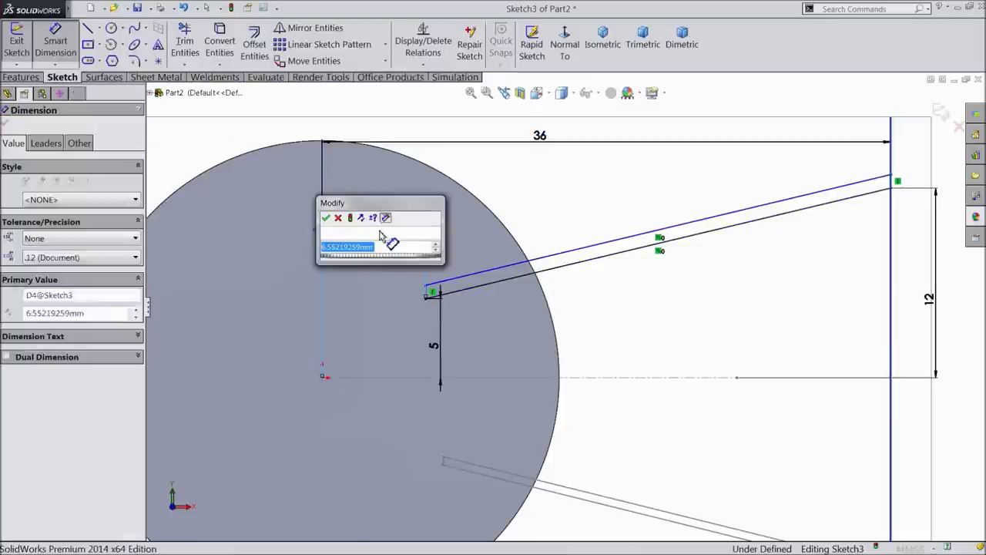
{"action": "type", "text": "120."}
{"action": "type", "text": "01"}
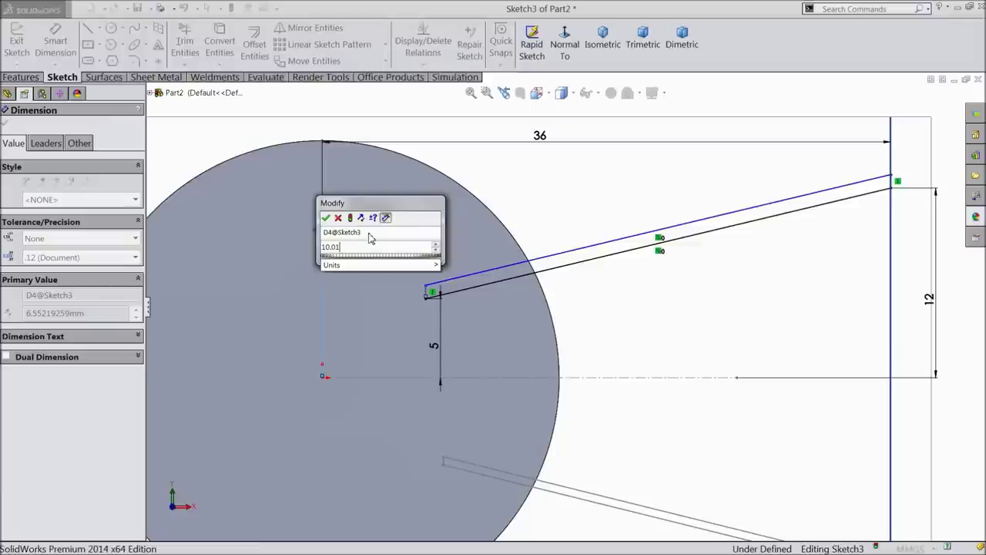
{"action": "left_click", "coordinate": [327, 219]}
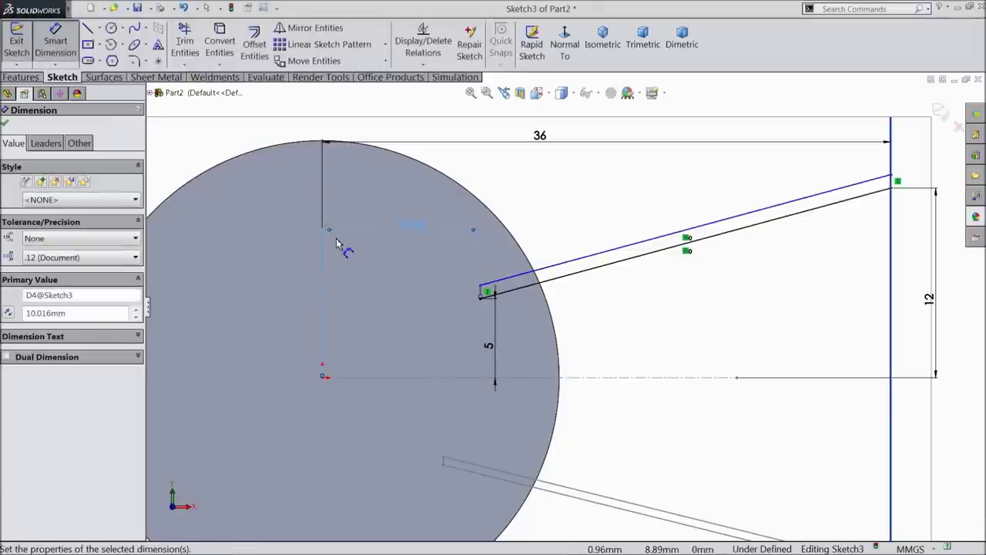
{"action": "left_click", "coordinate": [5, 125]}
Set the strip width between its two lines to 0.50 mm and fit the sketch in view
{"action": "scroll", "coordinate": [568, 293], "scroll_direction": "up", "scroll_amount": 3}
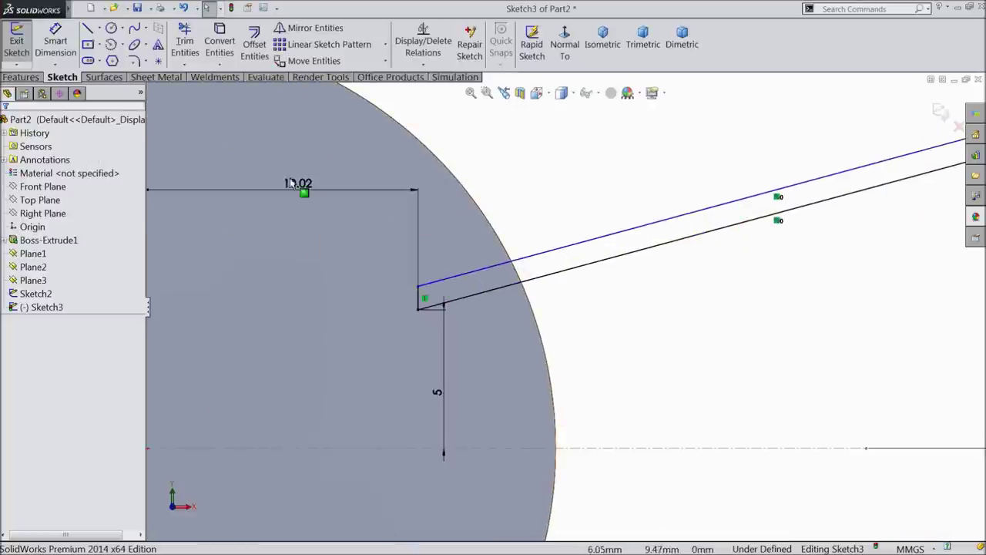
{"action": "left_click", "coordinate": [55, 43]}
{"action": "left_click", "coordinate": [527, 259]}
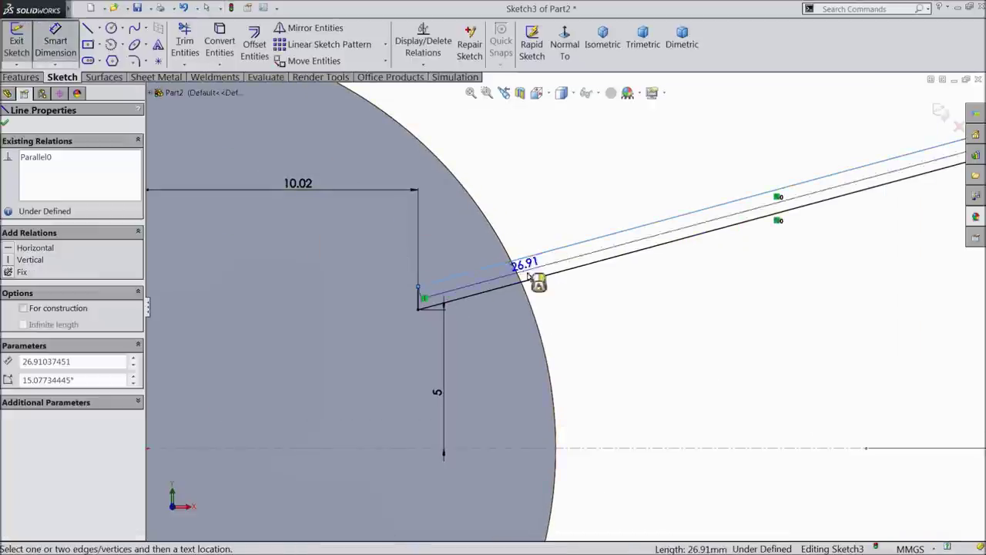
{"action": "left_click", "coordinate": [530, 278]}
{"action": "left_click", "coordinate": [394, 313]}
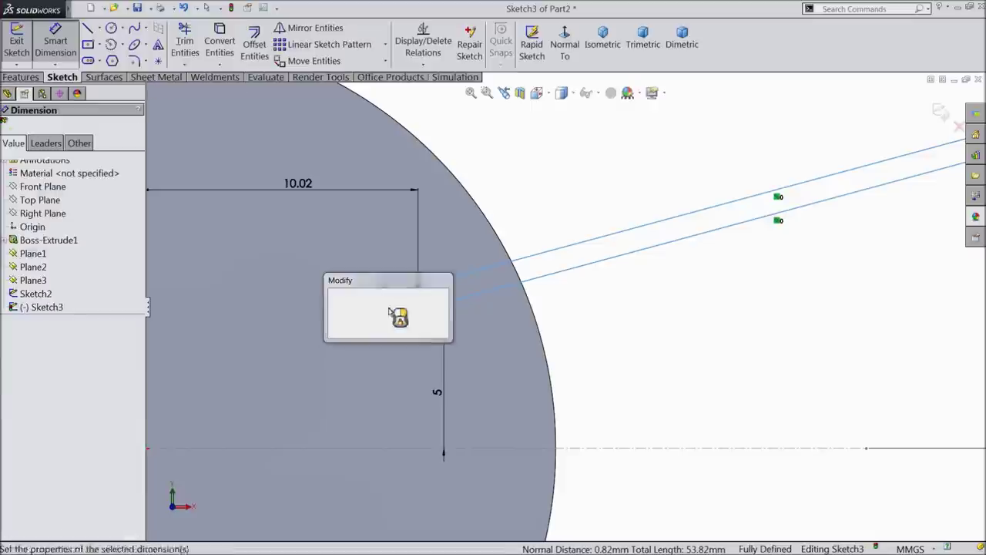
{"action": "type", "text": "0.5"}
{"action": "left_click", "coordinate": [334, 296]}
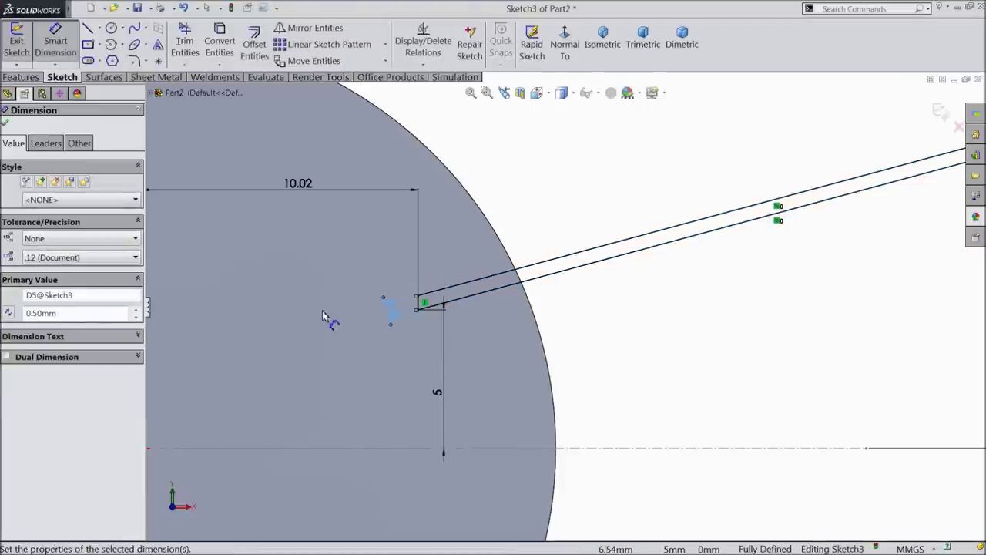
{"action": "left_click", "coordinate": [6, 125]}
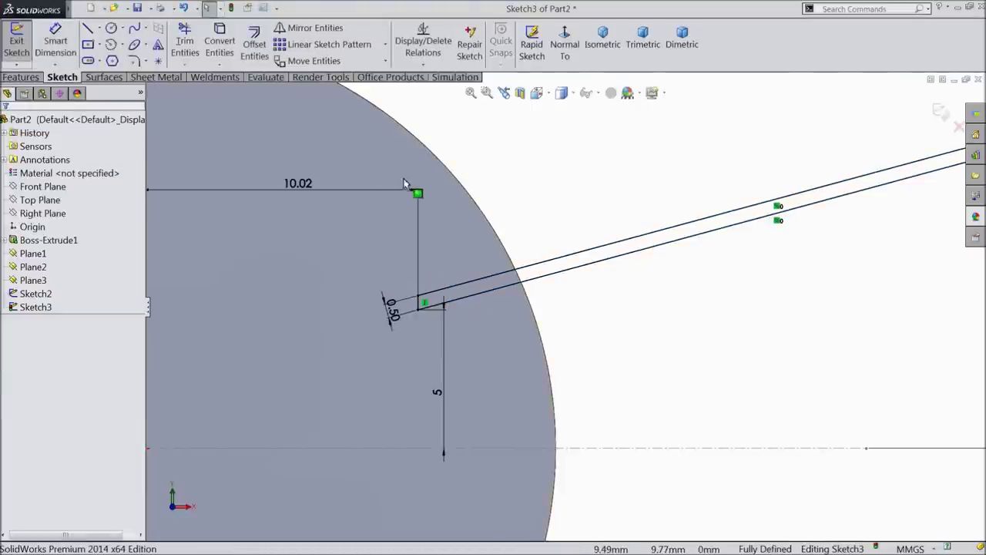
{"action": "key", "text": "f"}
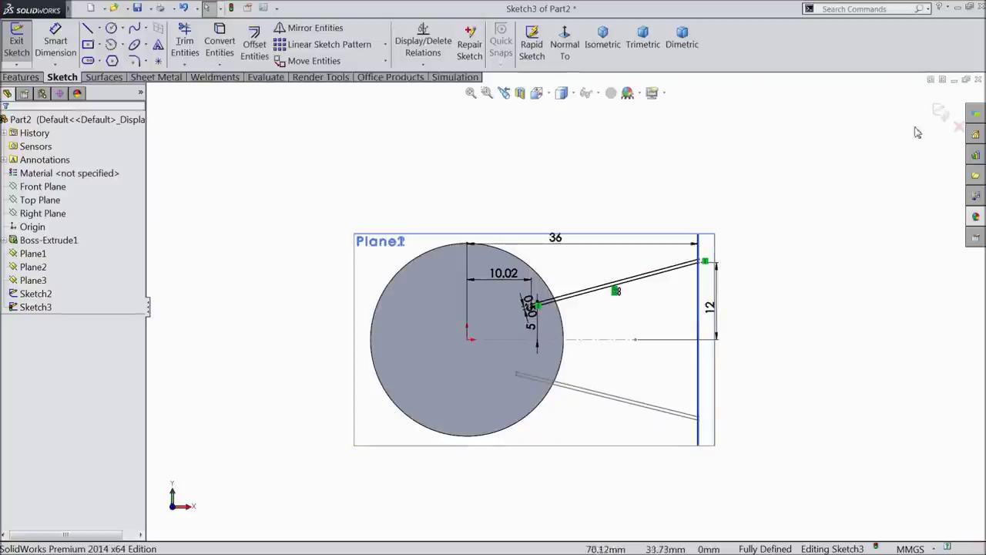
Exit the strip sketch and hide Plane1 and Plane2
{"action": "left_click", "coordinate": [940, 111]}
{"action": "middle_click_drag", "start_coordinate": [786, 173], "coordinate": [753, 201]}
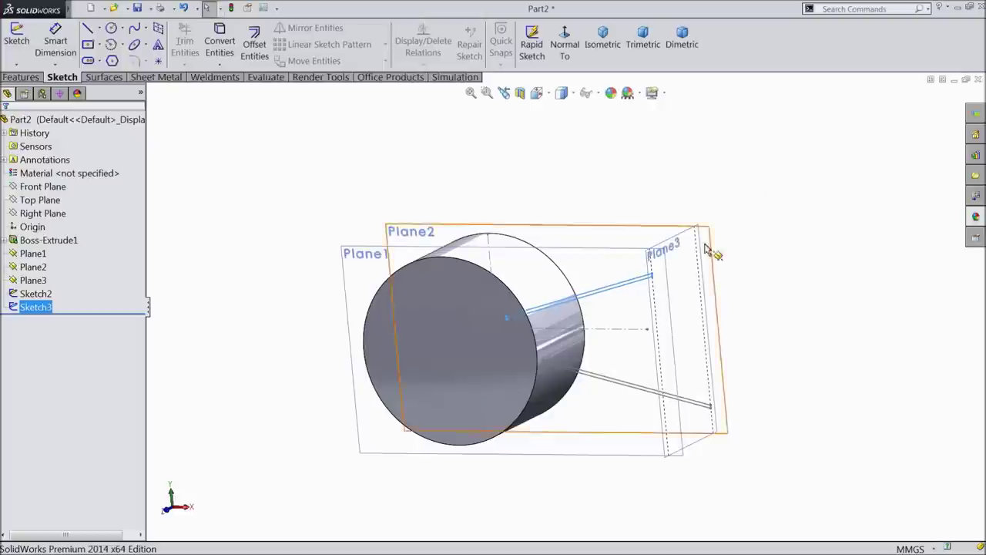
{"action": "scroll", "coordinate": [736, 224], "scroll_direction": "down", "scroll_amount": 2}
{"action": "left_click", "coordinate": [549, 254]}
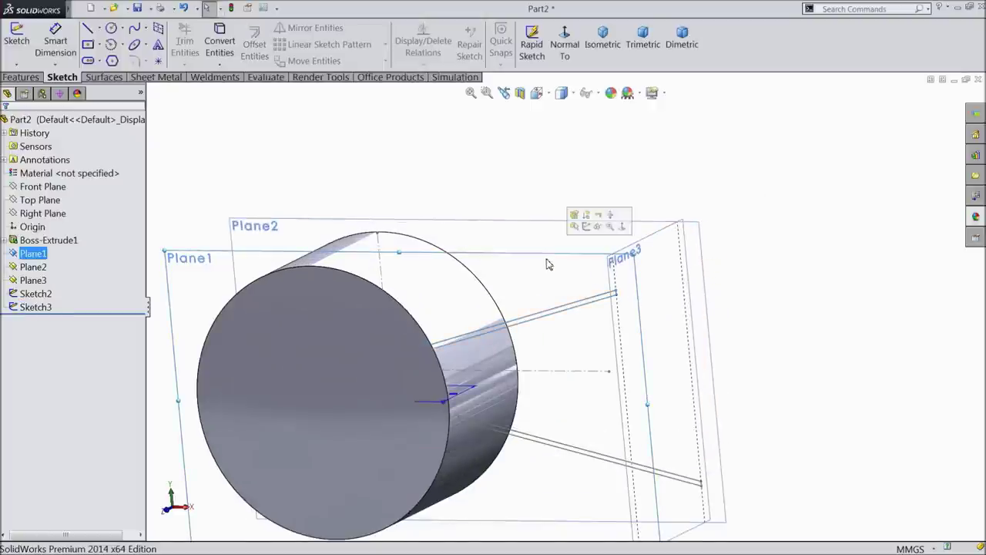
{"action": "left_click", "coordinate": [597, 226]}
{"action": "left_click", "coordinate": [599, 222]}
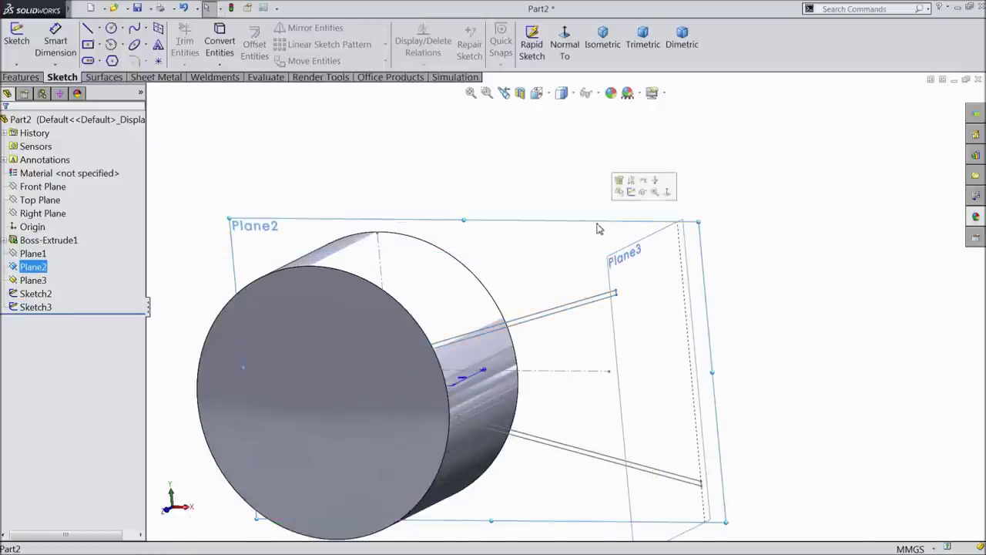
{"action": "left_click", "coordinate": [644, 193]}
Stretch Plane3's near and far edges so it extends well past the strip's outer end
{"action": "left_click", "coordinate": [655, 266]}
{"action": "mouse_move", "coordinate": [700, 282]}
{"action": "middle_mouse_down"}
{"action": "mouse_move", "coordinate": [735, 282]}
{"action": "mouse_move", "coordinate": [722, 291]}
{"action": "middle_mouse_up"}
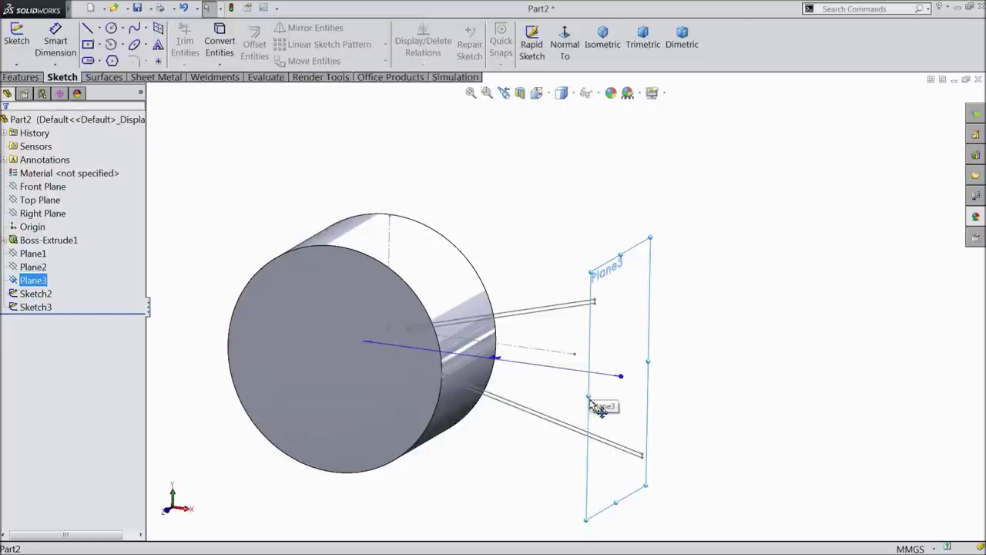
{"action": "left_click_drag", "start_coordinate": [590, 398], "coordinate": [544, 408]}
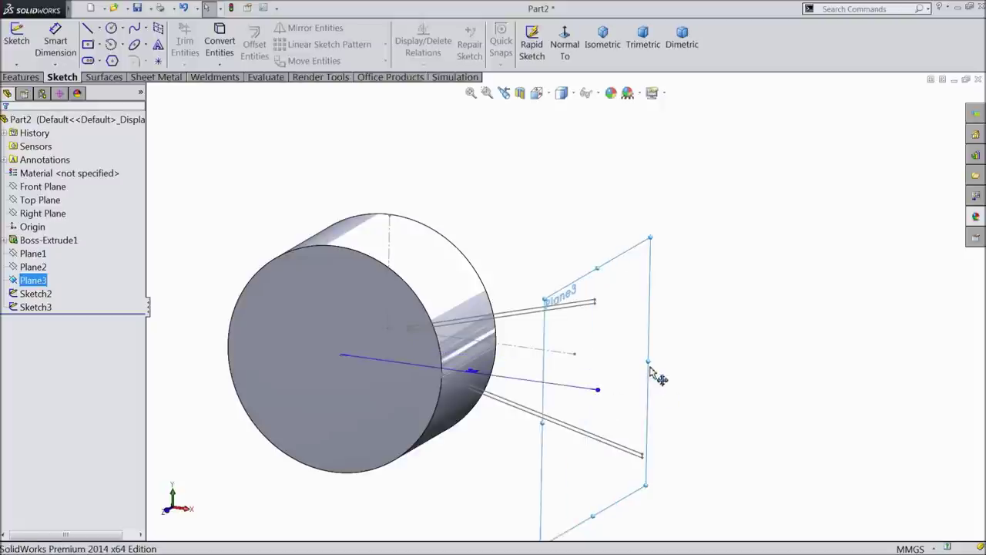
{"action": "left_click_drag", "start_coordinate": [651, 363], "coordinate": [684, 348]}
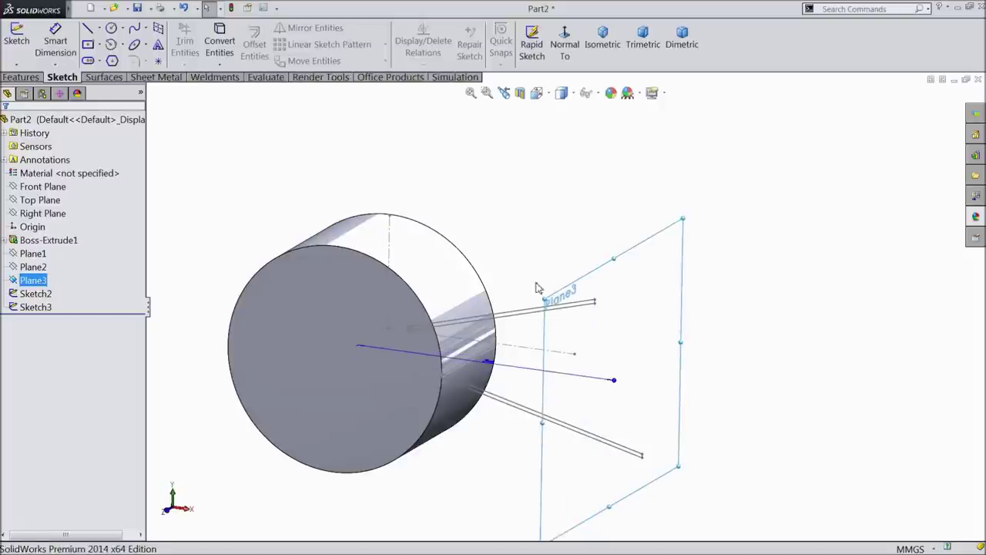
Start a new sketch on Plane3, viewed normal to it, with the Spline tool
{"action": "left_click", "coordinate": [17, 52]}
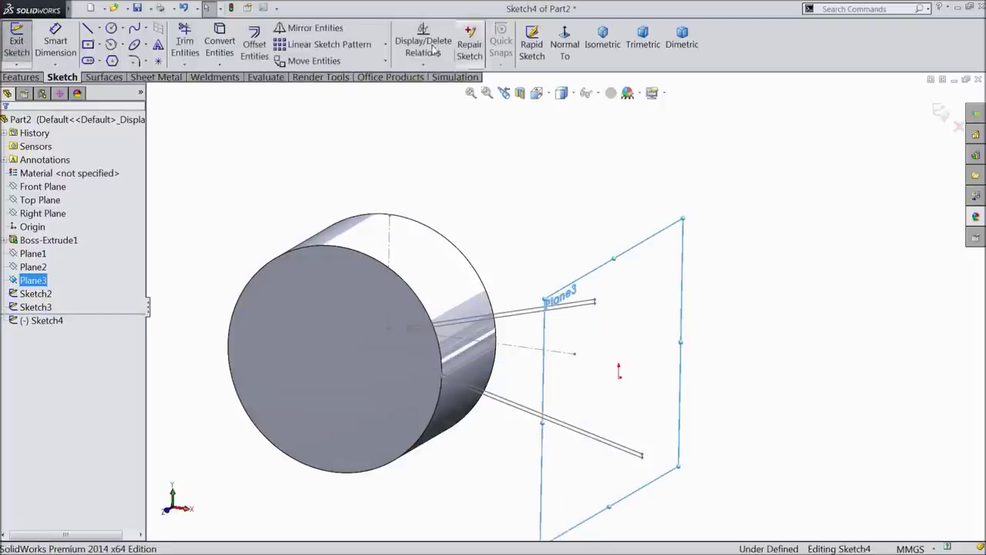
{"action": "left_click", "coordinate": [565, 44]}
{"action": "left_click", "coordinate": [135, 27]}
{"action": "scroll", "coordinate": [572, 307], "scroll_direction": "up", "scroll_amount": 2}
{"action": "scroll", "coordinate": [630, 303], "scroll_direction": "down", "scroll_amount": 3}
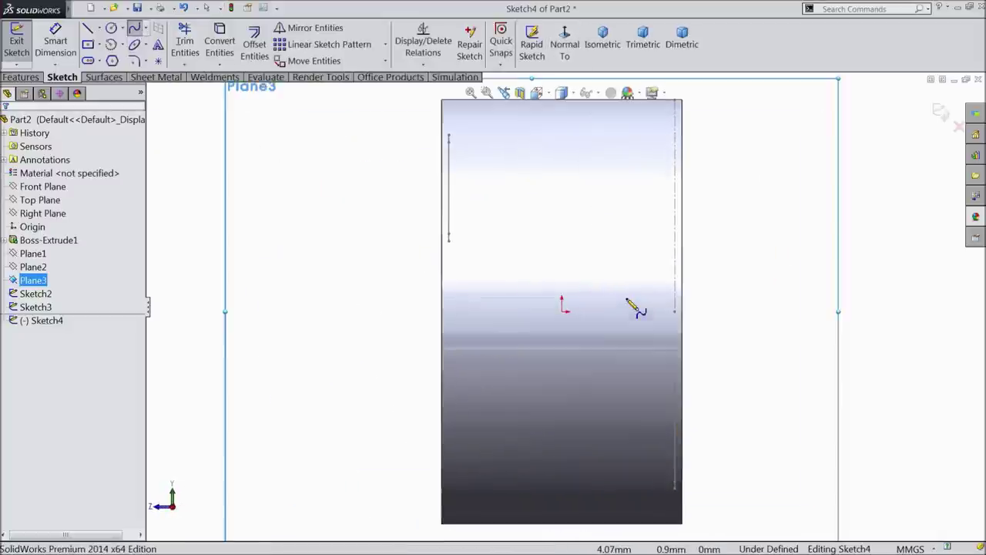
Draw a curved spline from the vertical line's top end down toward the blade tip
{"action": "left_click", "coordinate": [450, 138]}
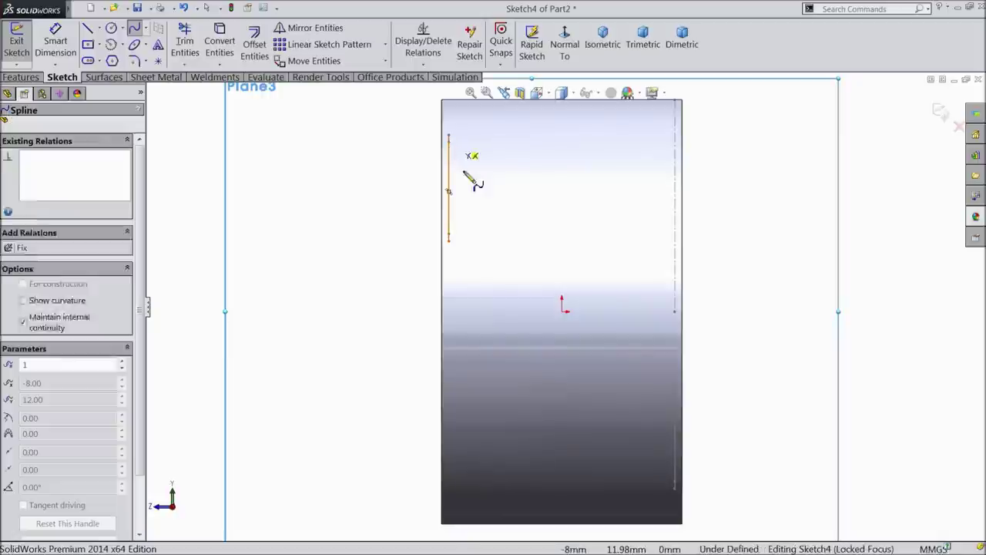
{"action": "left_click", "coordinate": [494, 265]}
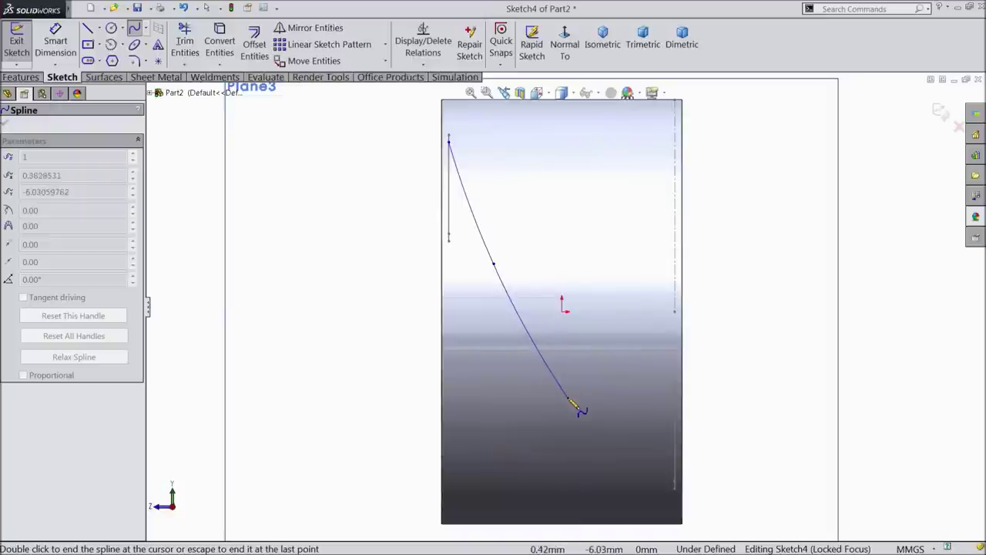
{"action": "left_click", "coordinate": [571, 400]}
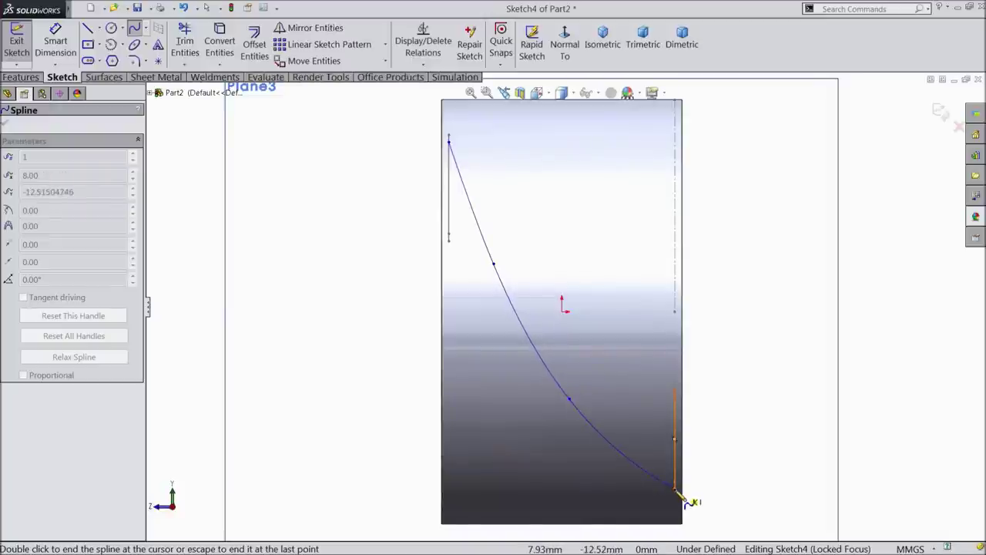
{"action": "right_click", "coordinate": [681, 487]}
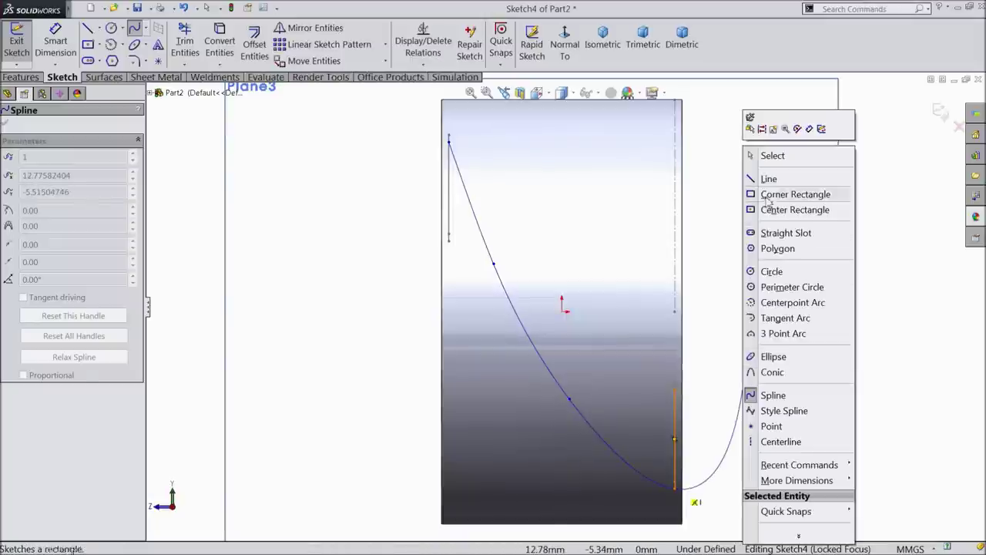
{"action": "left_click", "coordinate": [760, 154]}
{"action": "key", "text": "f"}
Check the spline's endpoints from an angled view and close Sketch4
{"action": "mouse_move", "coordinate": [661, 279]}
{"action": "middle_mouse_down"}
{"action": "mouse_move", "coordinate": [691, 269]}
{"action": "mouse_move", "coordinate": [705, 314]}
{"action": "middle_mouse_up"}
{"action": "scroll", "coordinate": [632, 282], "scroll_direction": "down", "scroll_amount": 6}
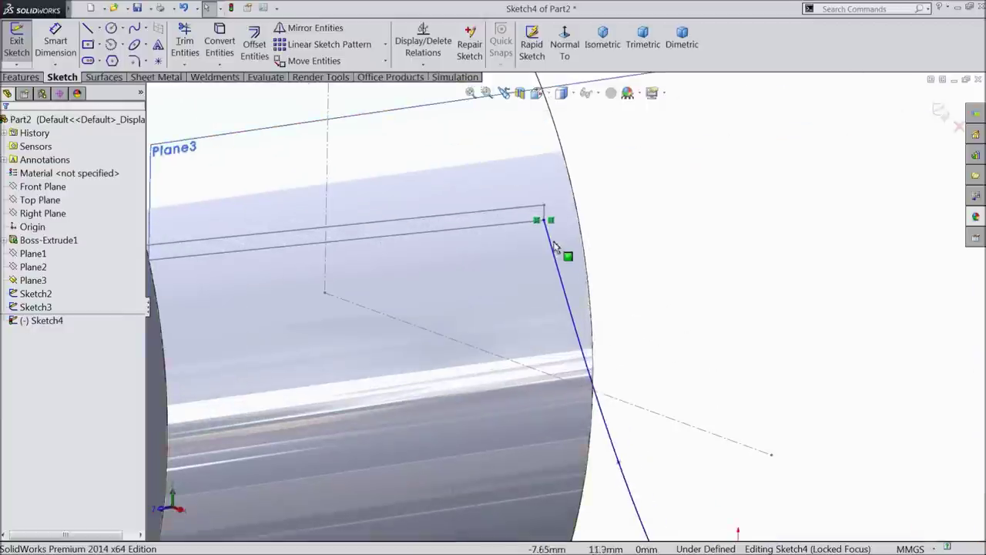
{"action": "scroll", "coordinate": [544, 223], "scroll_direction": "up", "scroll_amount": 5}
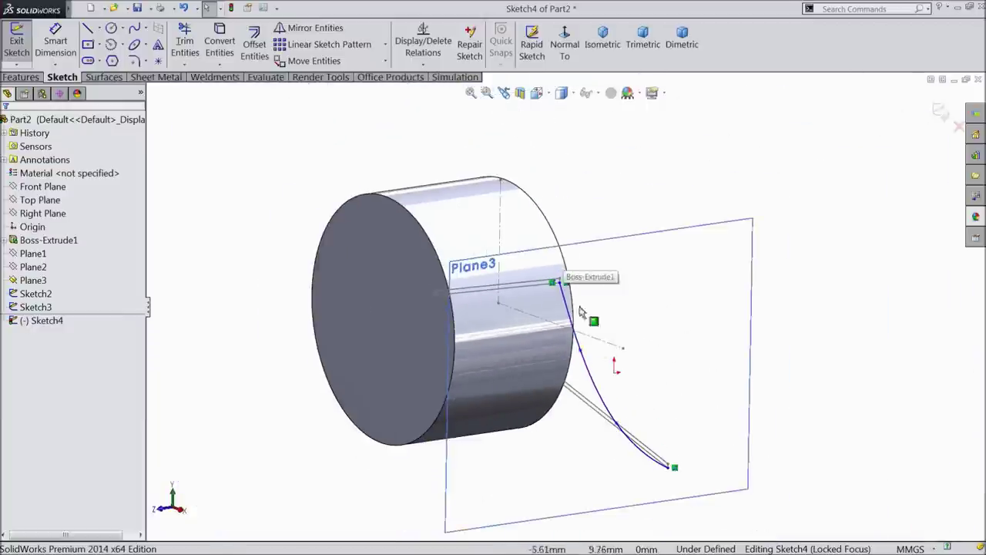
{"action": "scroll", "coordinate": [683, 480], "scroll_direction": "down", "scroll_amount": 6}
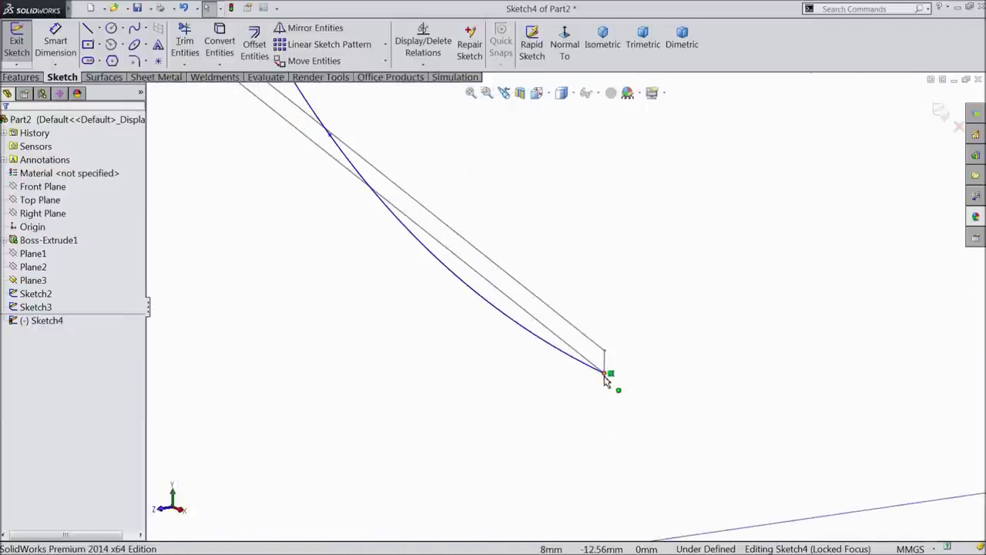
{"action": "scroll", "coordinate": [616, 381], "scroll_direction": "up", "scroll_amount": 5}
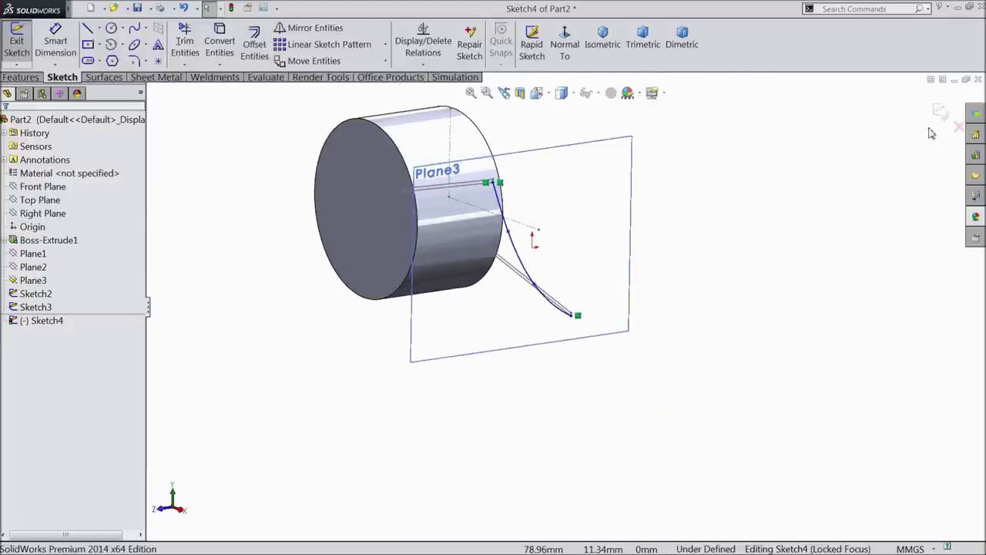
{"action": "left_click", "coordinate": [939, 112]}
{"action": "left_click", "coordinate": [632, 151]}
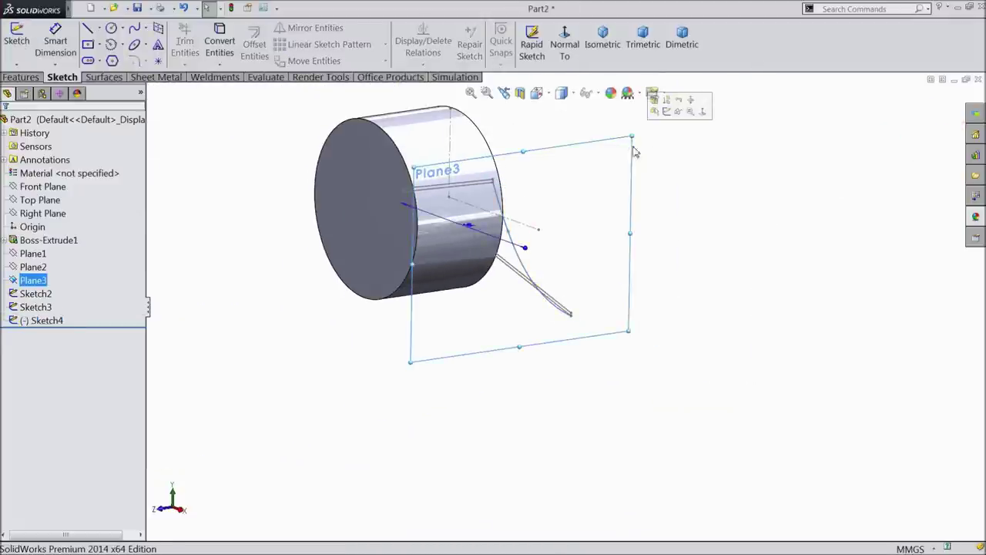
Hide Plane3, reopen Sketch4 from the tree, and begin a loft on the Features tab
{"action": "left_click", "coordinate": [678, 114]}
{"action": "middle_click_drag", "start_coordinate": [641, 236], "coordinate": [656, 253]}
{"action": "scroll", "coordinate": [501, 223], "scroll_direction": "down", "scroll_amount": 5}
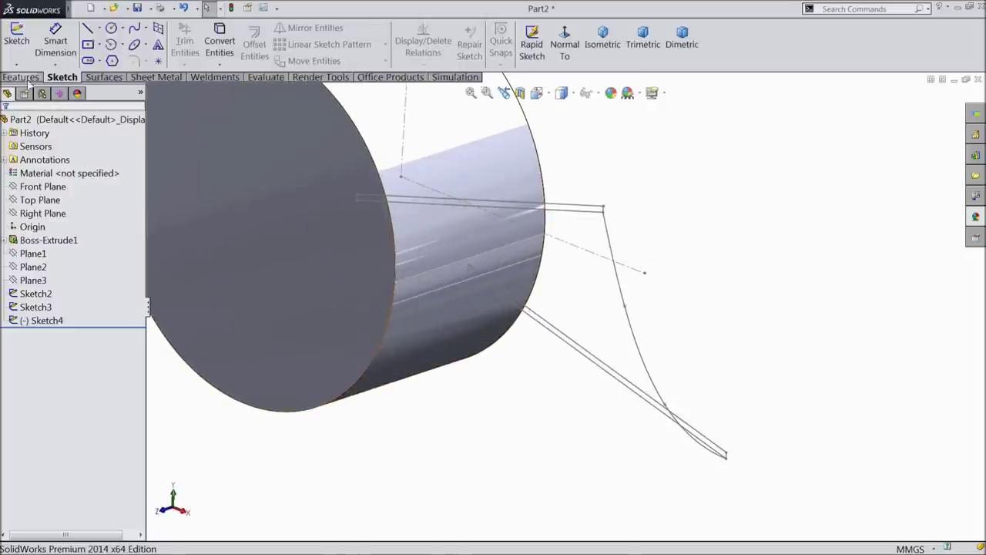
{"action": "double_click", "coordinate": [618, 287]}
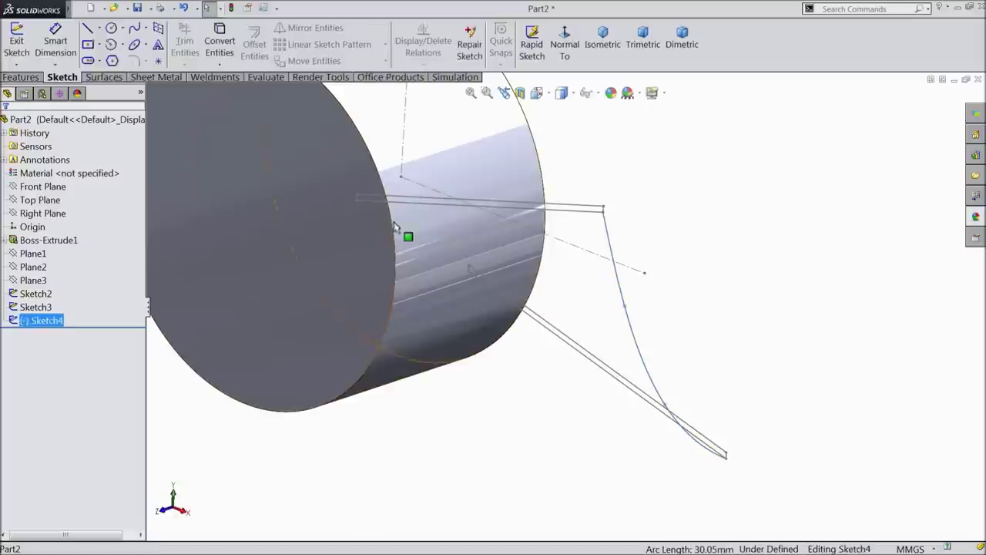
{"action": "left_click", "coordinate": [29, 78]}
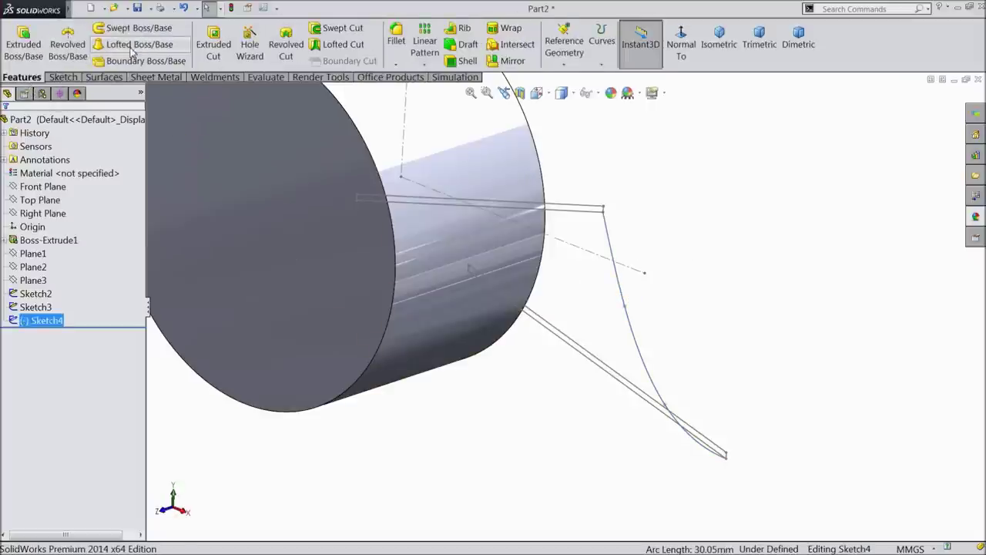
{"action": "left_click", "coordinate": [133, 45]}
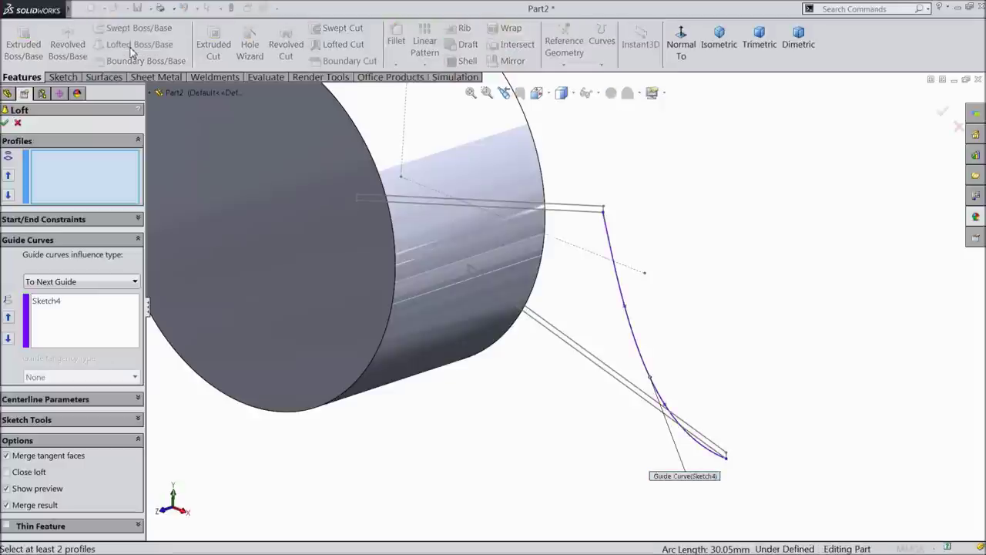
Keep Sketch4 as the loft guide curve and pick Sketch3 and Sketch2 as profiles
{"action": "left_click", "coordinate": [41, 305]}
{"action": "left_click", "coordinate": [46, 179]}
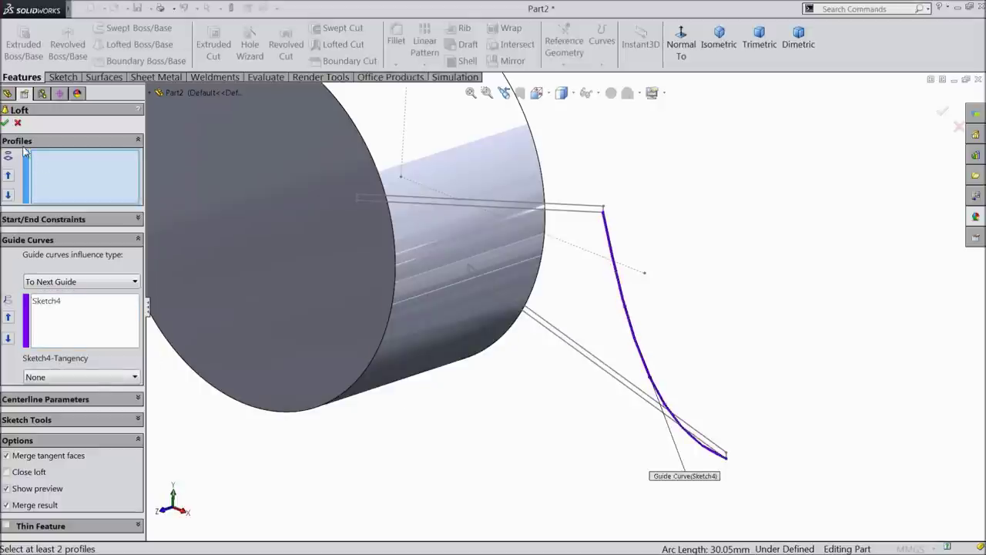
{"action": "scroll", "coordinate": [655, 225], "scroll_direction": "down", "scroll_amount": 2}
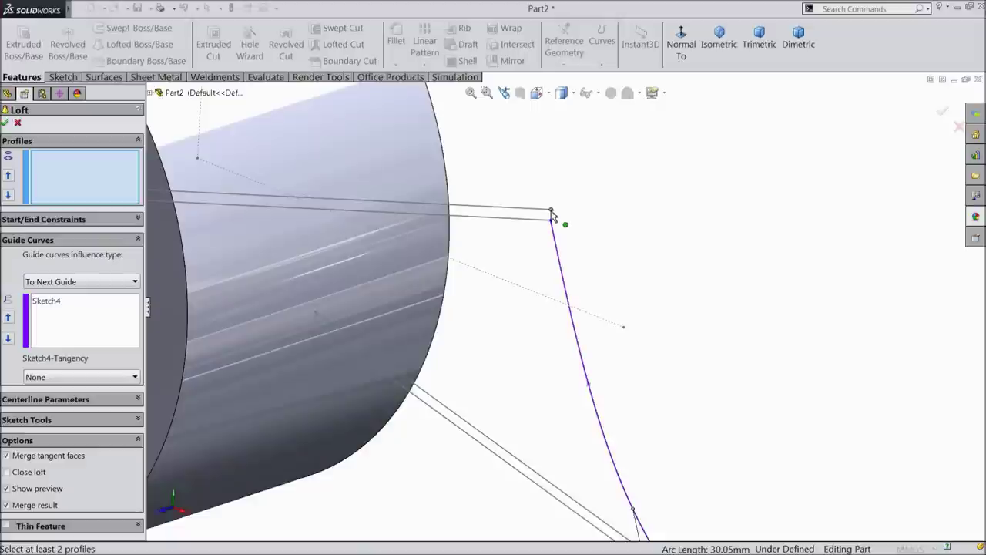
{"action": "left_click", "coordinate": [552, 215]}
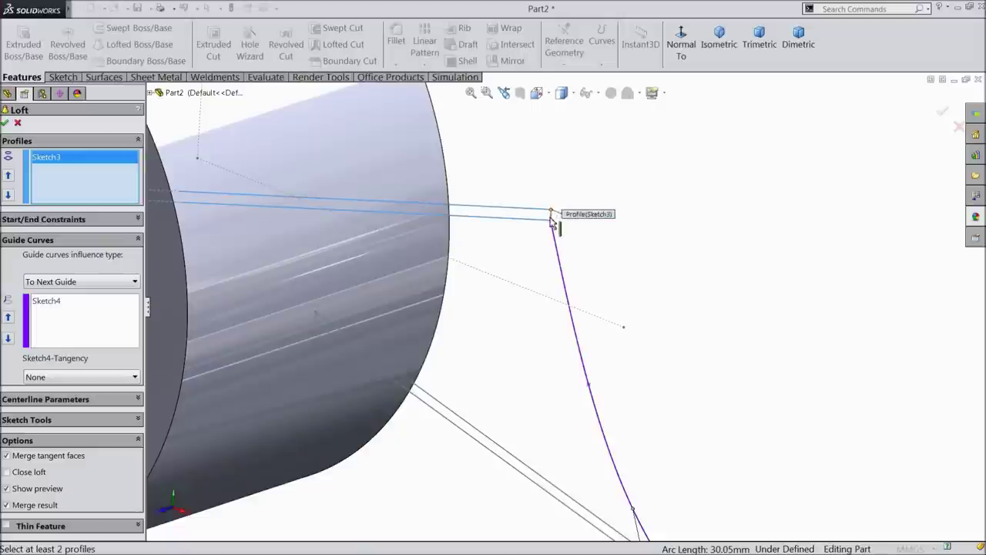
{"action": "scroll", "coordinate": [568, 234], "scroll_direction": "up", "scroll_amount": 3}
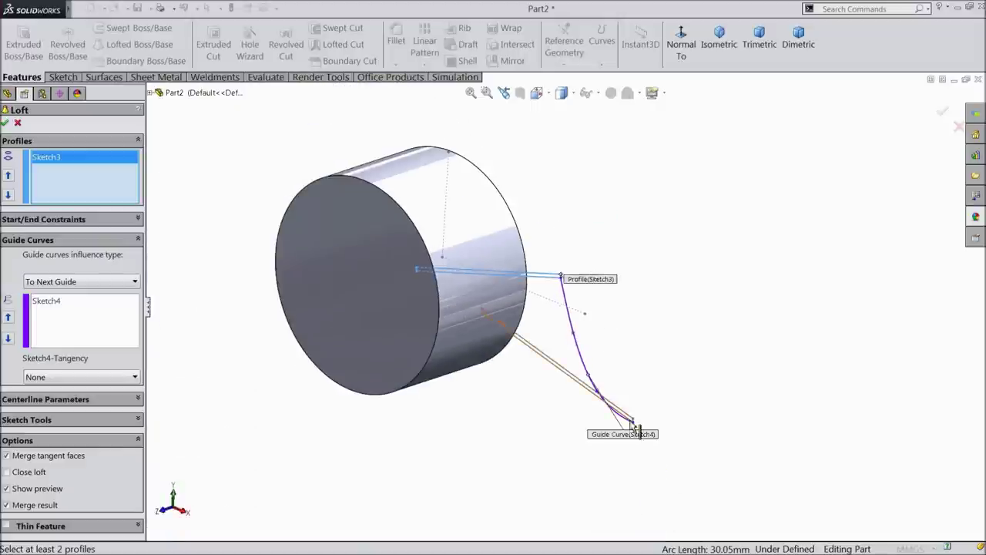
{"action": "scroll", "coordinate": [604, 359], "scroll_direction": "down", "scroll_amount": 4}
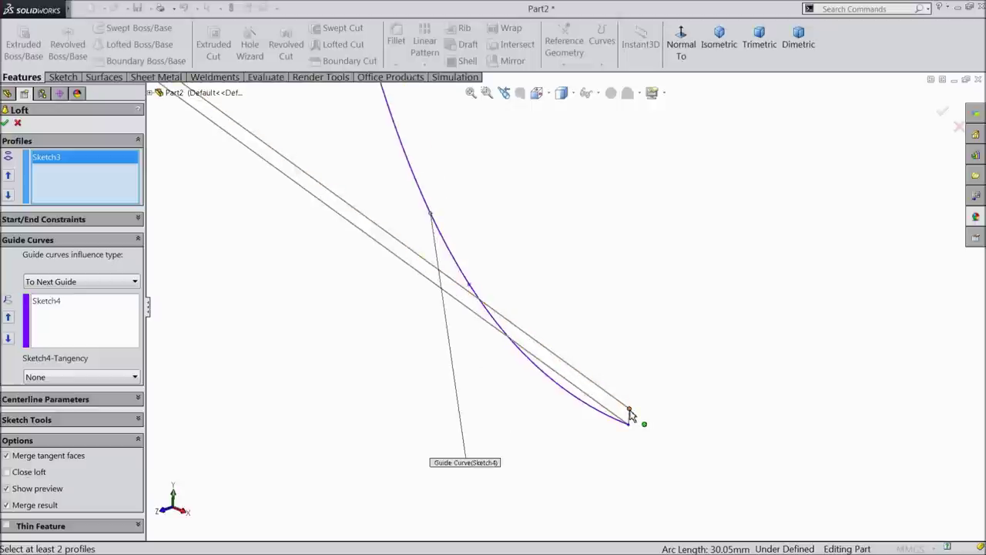
{"action": "left_click", "coordinate": [629, 413]}
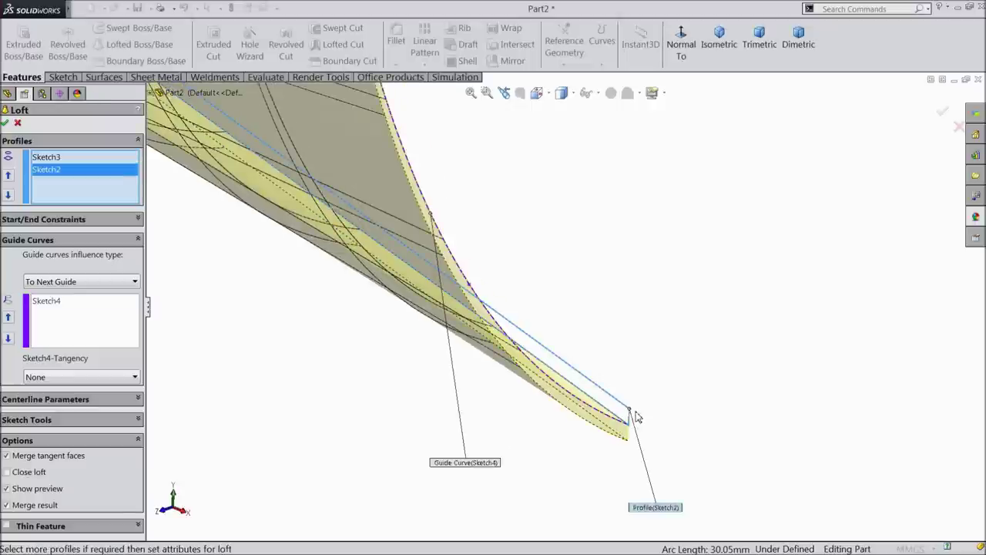
{"action": "scroll", "coordinate": [631, 406], "scroll_direction": "up", "scroll_amount": 5}
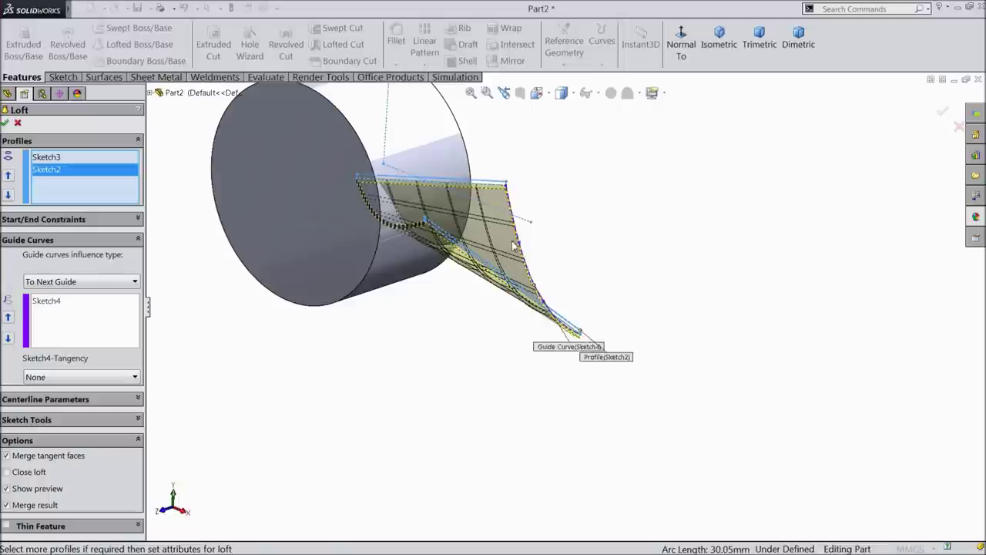
{"action": "scroll", "coordinate": [540, 270], "scroll_direction": "down", "scroll_amount": 2}
{"action": "scroll", "coordinate": [539, 198], "scroll_direction": "down", "scroll_amount": 2}
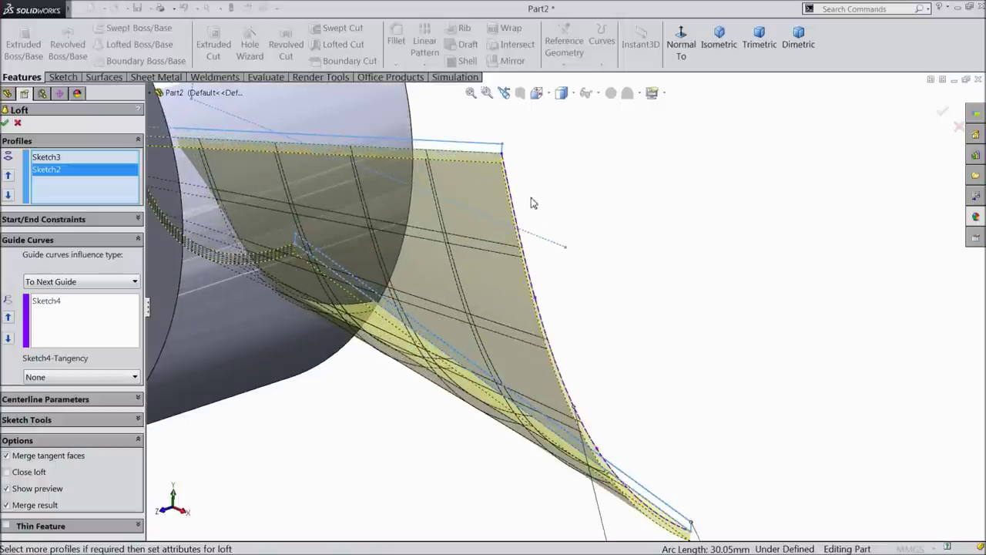
Clear the profile list, reselect Sketch3 and Sketch2, and inspect the twisted loft preview
{"action": "right_click", "coordinate": [133, 162]}
{"action": "left_click", "coordinate": [172, 171]}
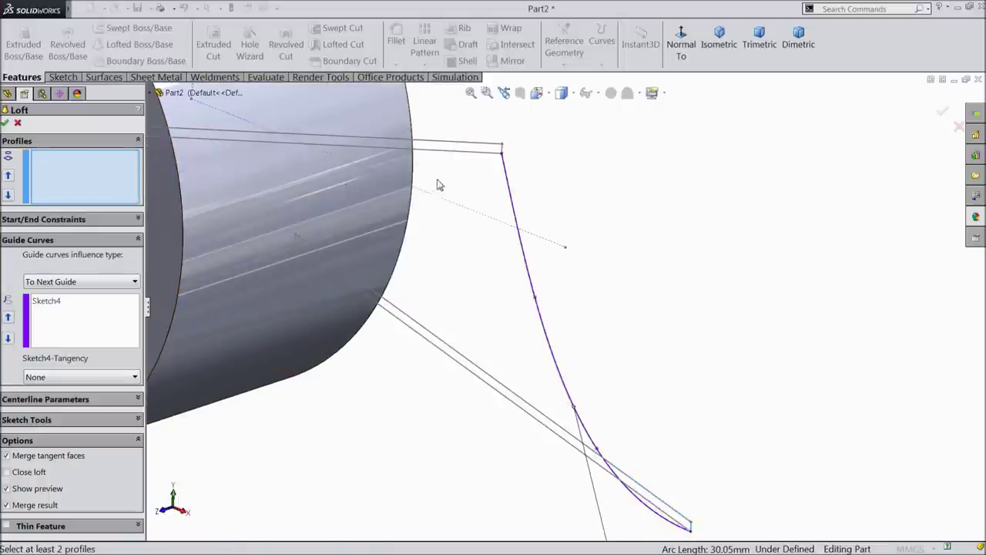
{"action": "scroll", "coordinate": [477, 181], "scroll_direction": "down", "scroll_amount": 2}
{"action": "left_click", "coordinate": [530, 171]}
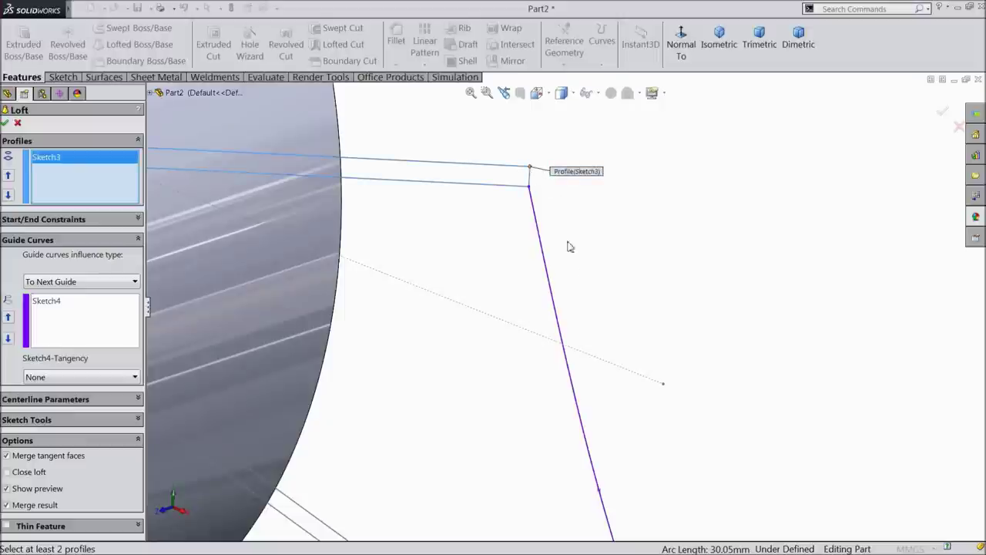
{"action": "scroll", "coordinate": [573, 270], "scroll_direction": "up", "scroll_amount": 4}
{"action": "scroll", "coordinate": [638, 450], "scroll_direction": "down", "scroll_amount": 4}
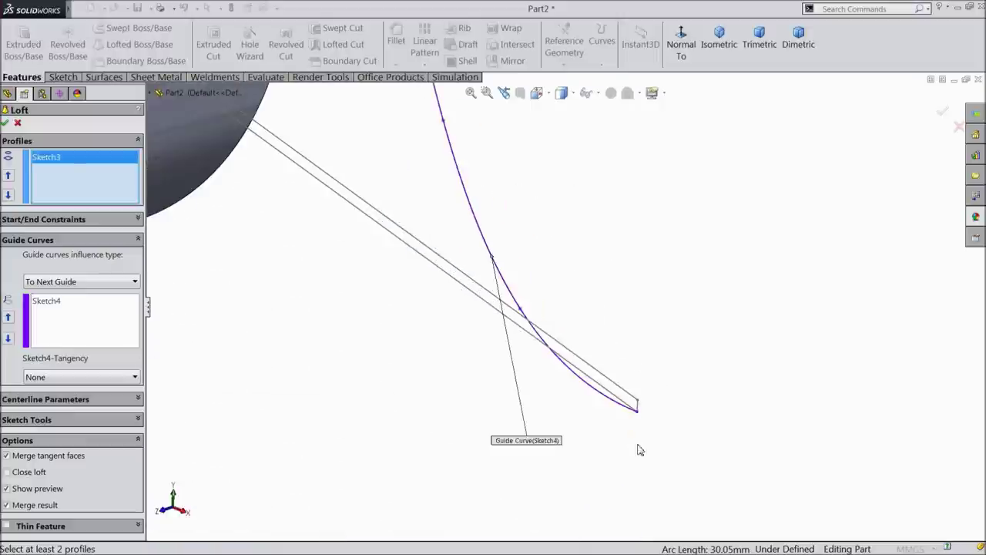
{"action": "left_click", "coordinate": [639, 406]}
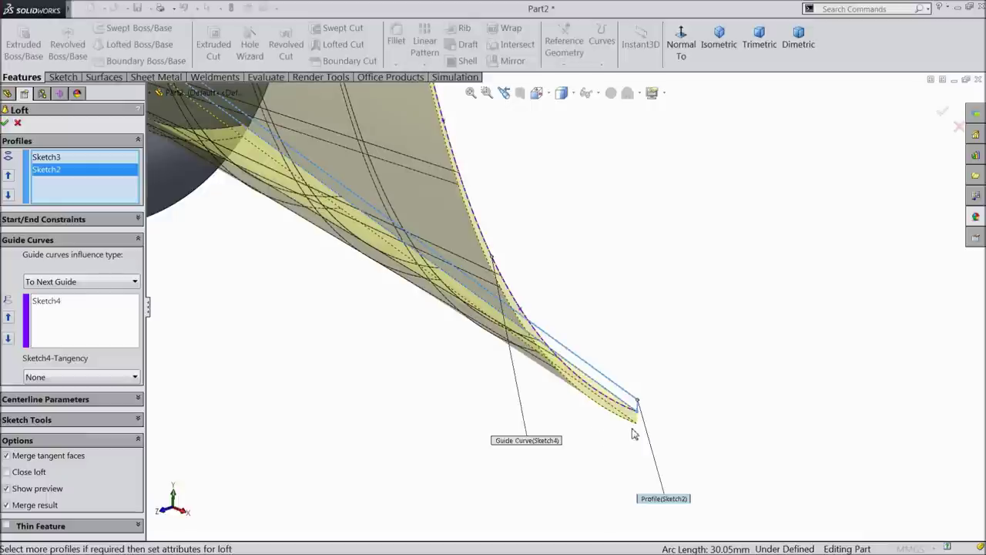
{"action": "scroll", "coordinate": [636, 374], "scroll_direction": "up", "scroll_amount": 5}
{"action": "middle_click_drag", "start_coordinate": [568, 264], "coordinate": [531, 280]}
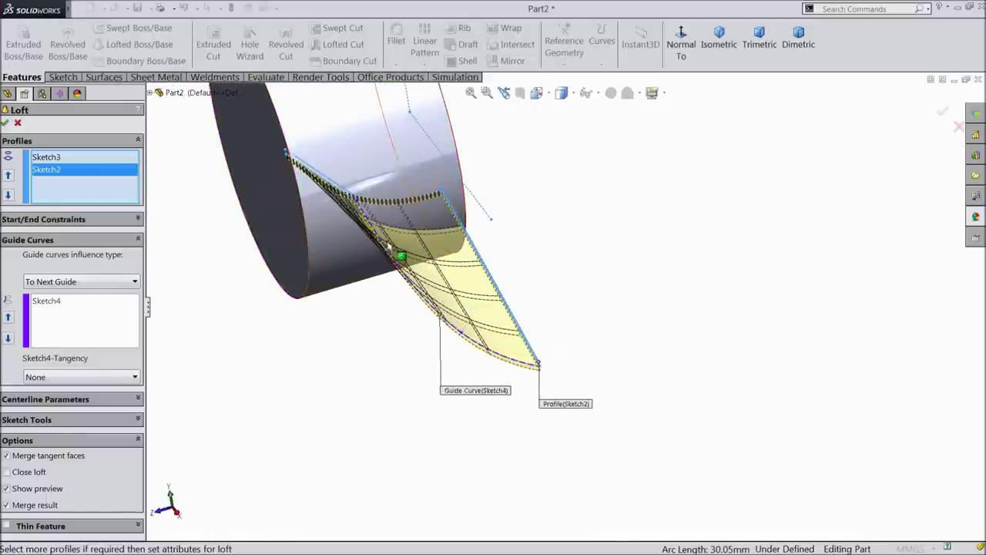
{"action": "scroll", "coordinate": [416, 199], "scroll_direction": "down", "scroll_amount": 3}
{"action": "scroll", "coordinate": [466, 242], "scroll_direction": "down", "scroll_amount": 2}
{"action": "middle_click_drag", "start_coordinate": [466, 242], "coordinate": [469, 241]}
{"action": "scroll", "coordinate": [514, 222], "scroll_direction": "down", "scroll_amount": 2}
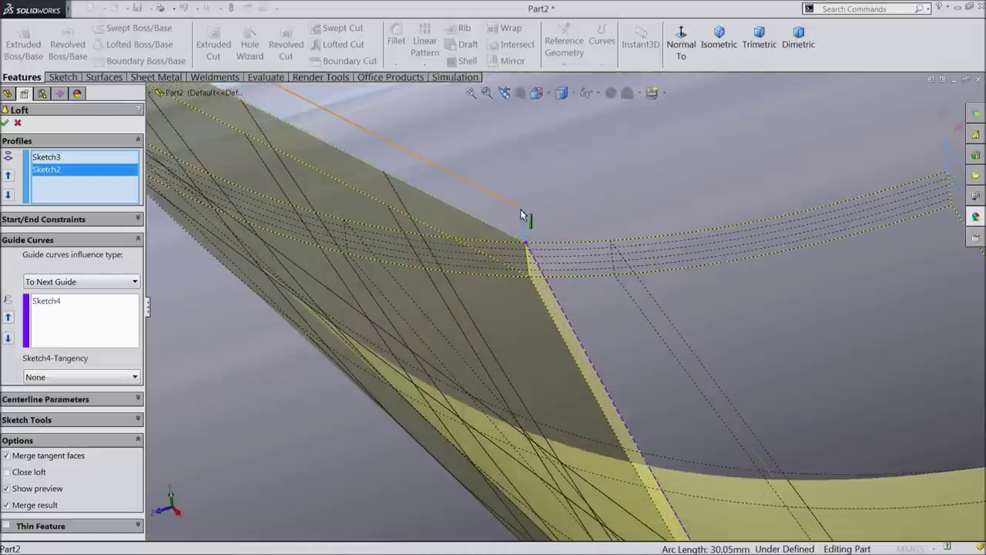
Move Sketch3 to the top of the Profiles list and accept to create Loft1
{"action": "left_click", "coordinate": [521, 209]}
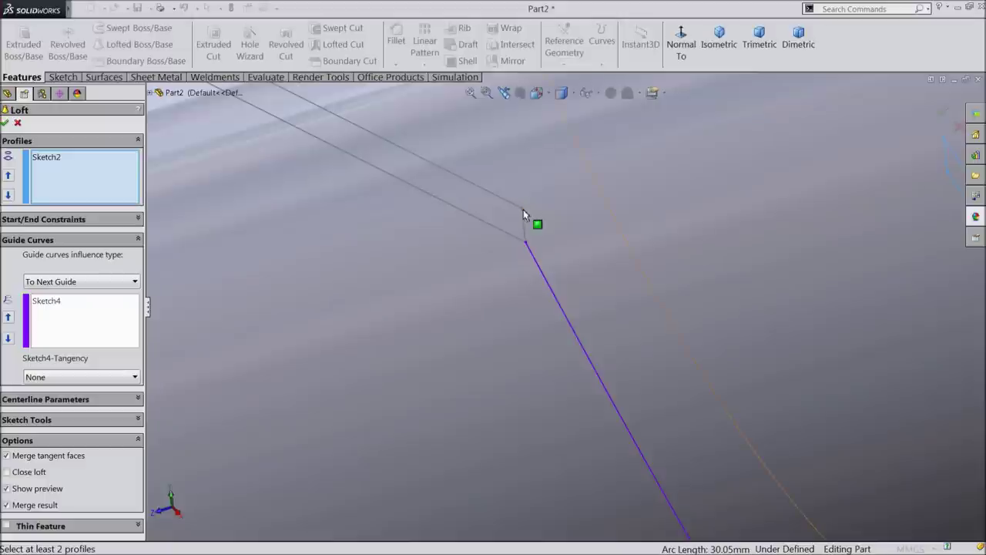
{"action": "left_click", "coordinate": [523, 209]}
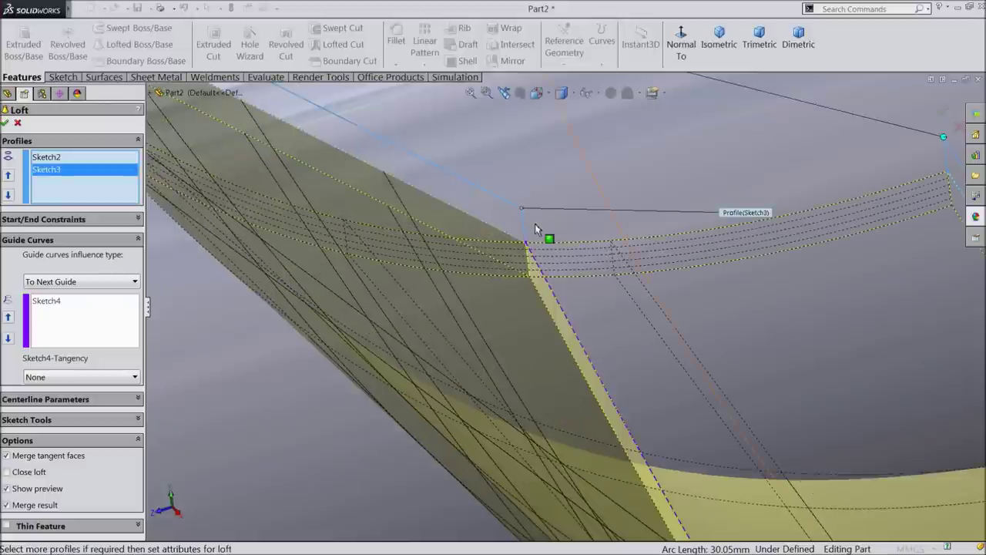
{"action": "left_click", "coordinate": [522, 211]}
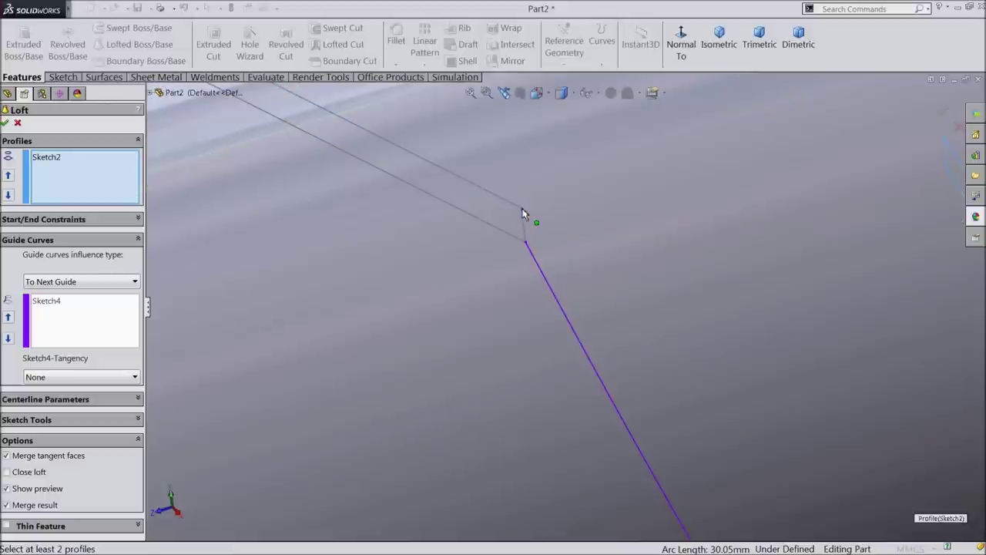
{"action": "left_click", "coordinate": [523, 212]}
{"action": "mouse_move", "coordinate": [419, 234]}
{"action": "middle_mouse_down"}
{"action": "mouse_move", "coordinate": [449, 275]}
{"action": "mouse_move", "coordinate": [460, 313]}
{"action": "mouse_move", "coordinate": [528, 360]}
{"action": "middle_mouse_up"}
{"action": "scroll", "coordinate": [705, 428], "scroll_direction": "down", "scroll_amount": 3}
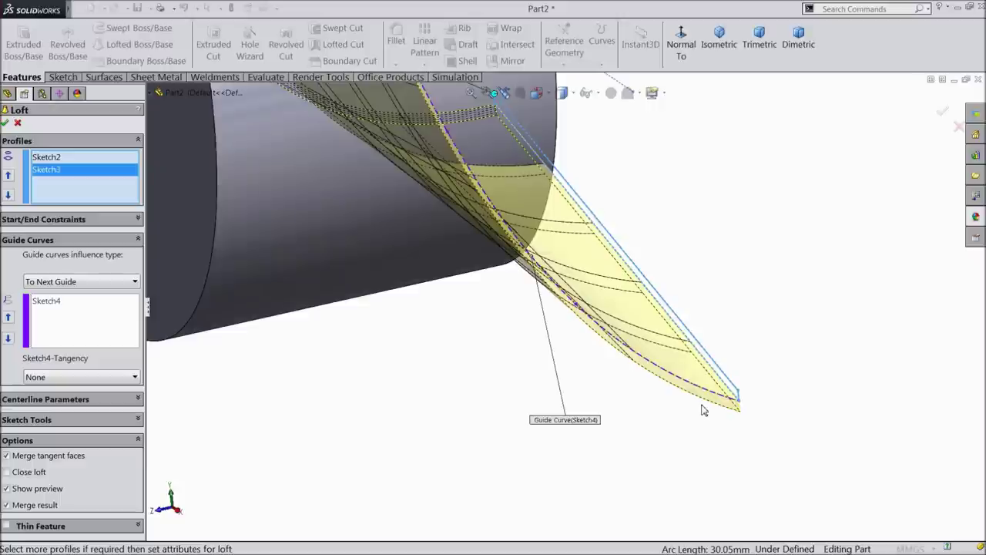
{"action": "left_click", "coordinate": [7, 178]}
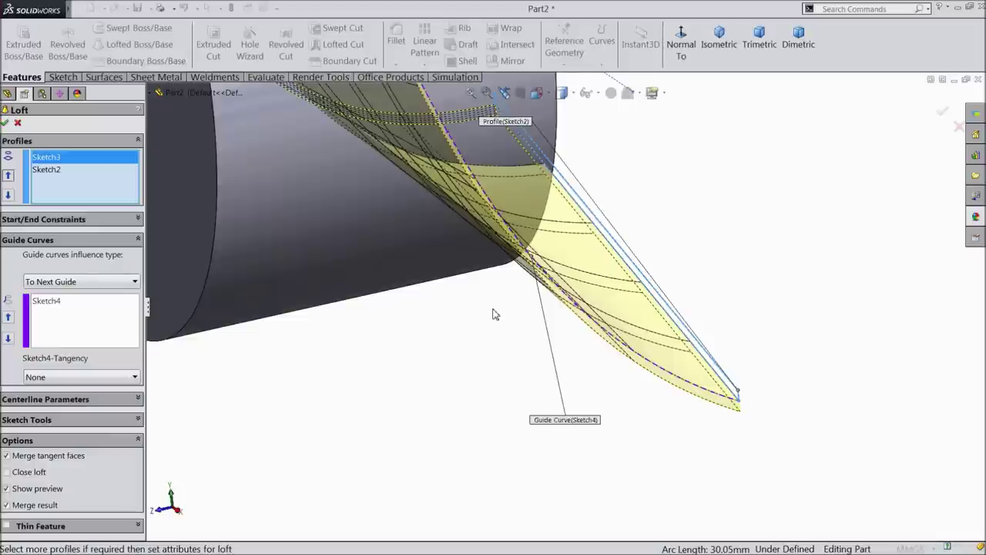
{"action": "key", "text": "Left"}
{"action": "key", "text": "Left"}
{"action": "key", "text": "Left"}
{"action": "key", "text": "Left"}
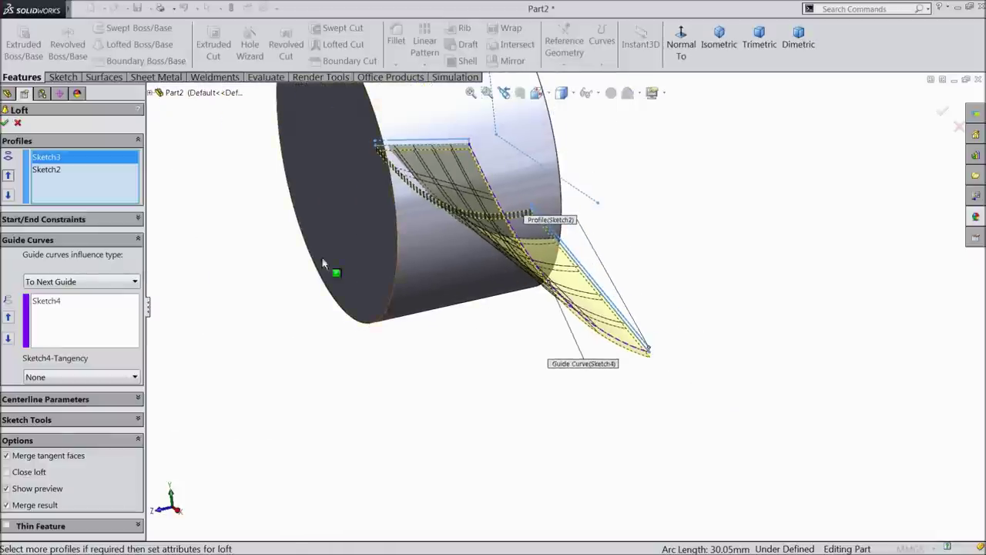
{"action": "left_click", "coordinate": [6, 124]}
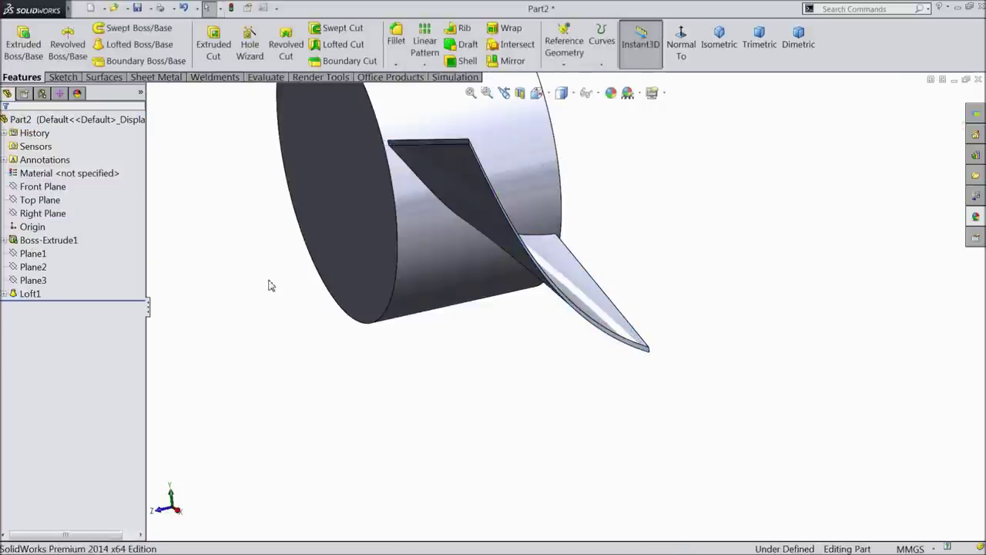
{"action": "middle_click_drag", "start_coordinate": [278, 300], "coordinate": [649, 289]}
{"action": "key", "text": "f"}
{"action": "mouse_move", "coordinate": [625, 326]}
{"action": "middle_mouse_down"}
{"action": "mouse_move", "coordinate": [591, 275]}
{"action": "mouse_move", "coordinate": [614, 319]}
{"action": "middle_mouse_up"}
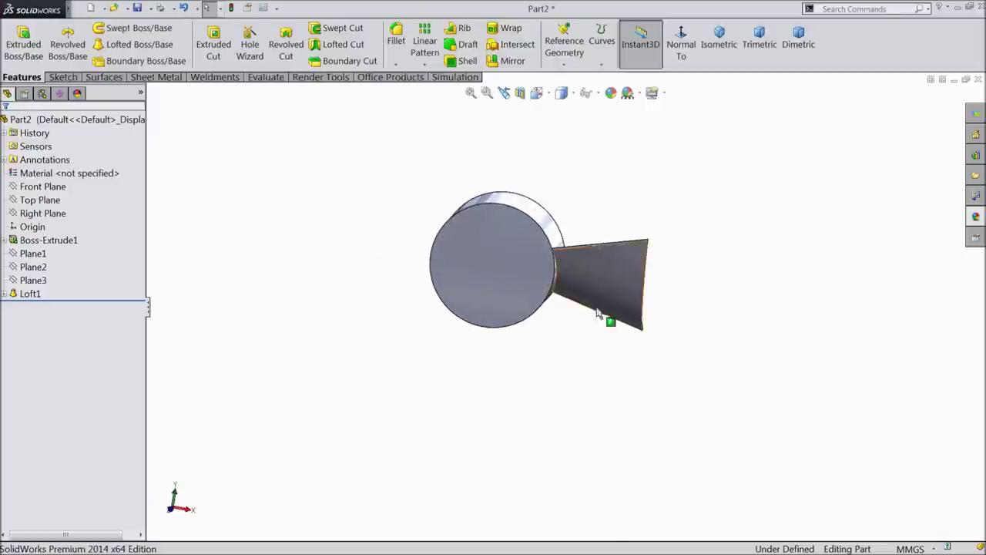
{"action": "scroll", "coordinate": [614, 319], "scroll_direction": "down", "scroll_amount": 3}
{"action": "left_click", "coordinate": [486, 264]}
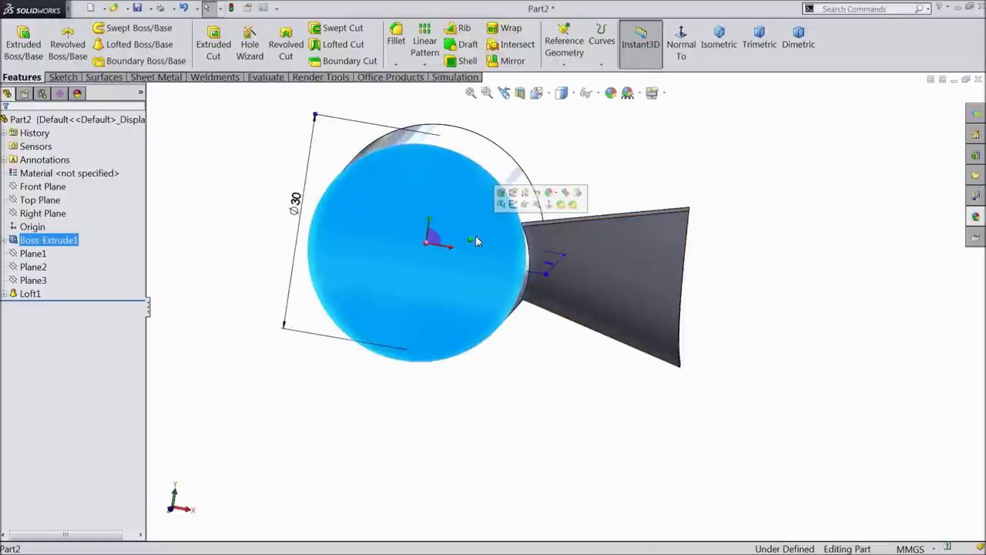
Start a sketch on the cylinder's end face, viewed normal, with the Centerpoint Arc tool
{"action": "left_click", "coordinate": [514, 205]}
{"action": "left_click", "coordinate": [680, 45]}
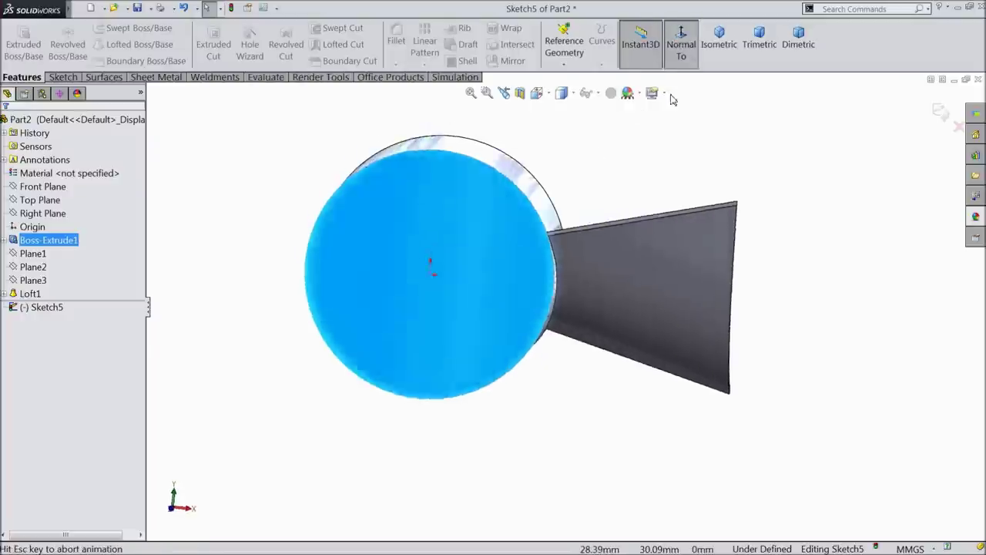
{"action": "scroll", "coordinate": [652, 334], "scroll_direction": "up", "scroll_amount": 3}
{"action": "scroll", "coordinate": [708, 346], "scroll_direction": "down", "scroll_amount": 4}
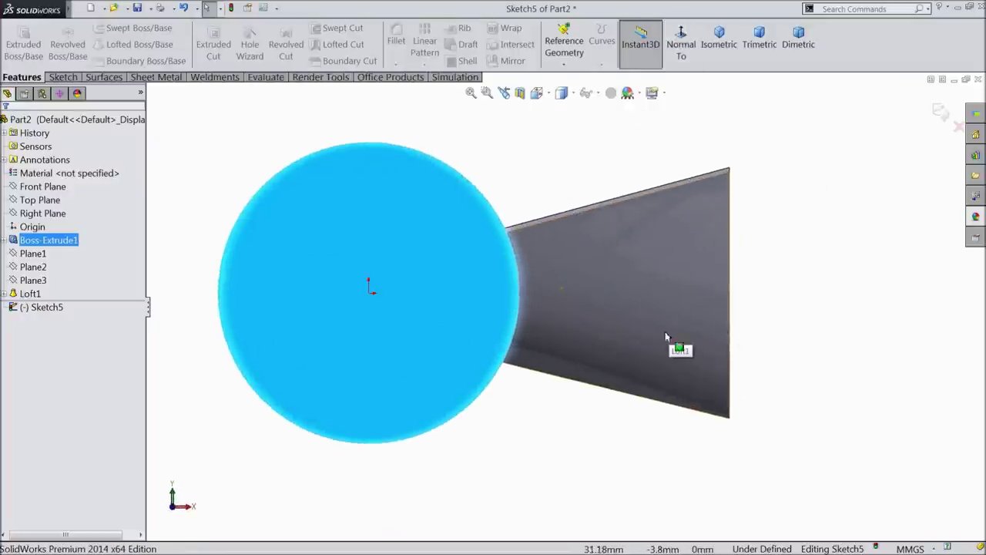
{"action": "left_click", "coordinate": [63, 78]}
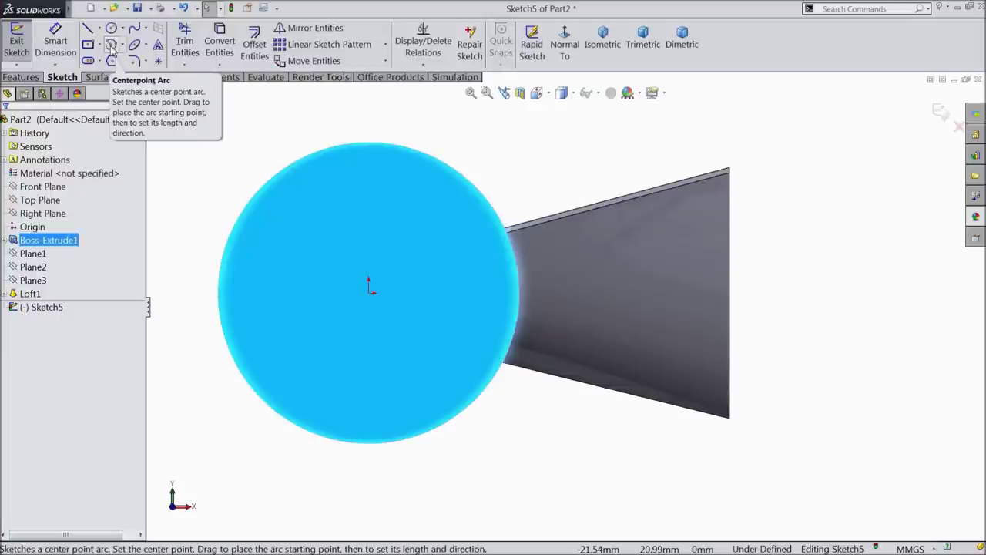
{"action": "left_click", "coordinate": [112, 45]}
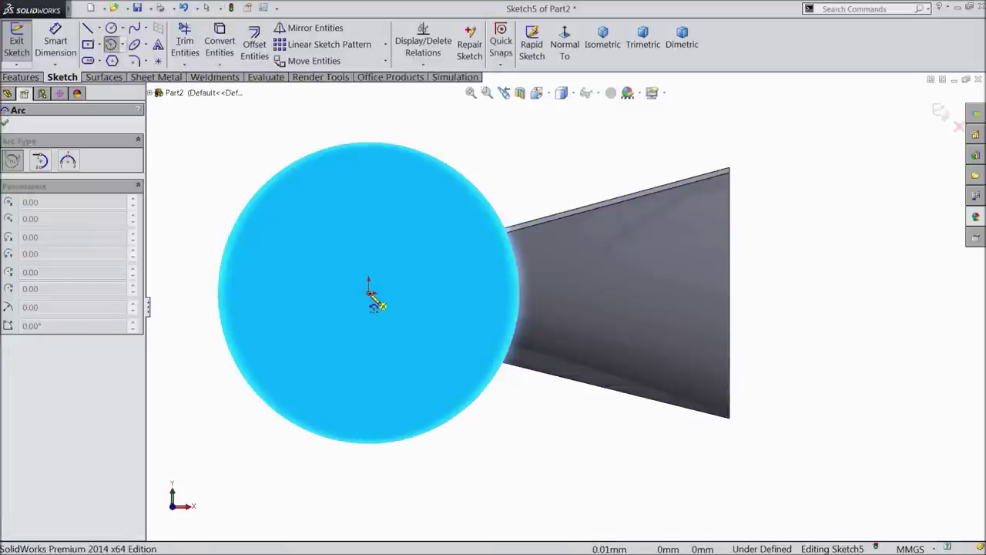
Draw a centerpoint arc about the origin running from above to below the blade's outer end
{"action": "left_click", "coordinate": [370, 291]}
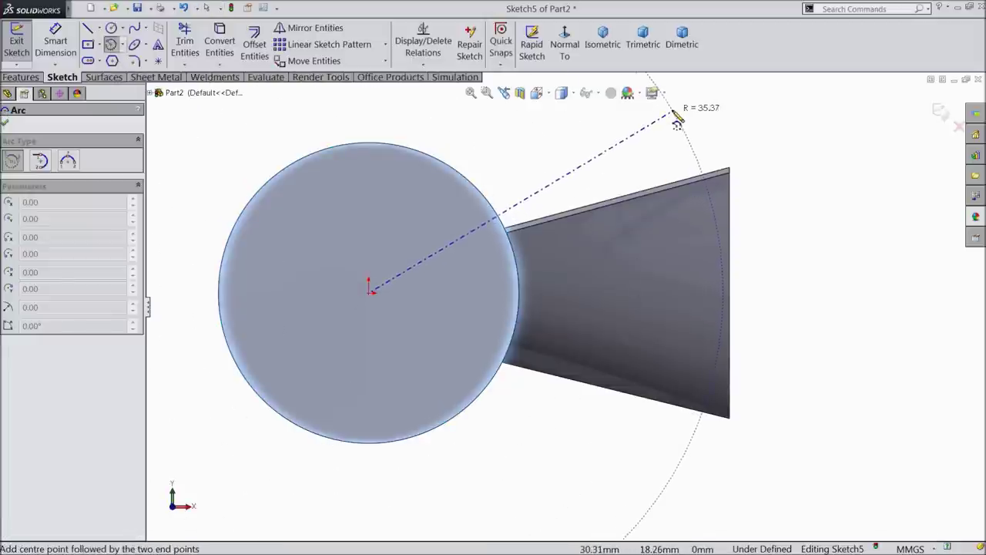
{"action": "left_click", "coordinate": [660, 109]}
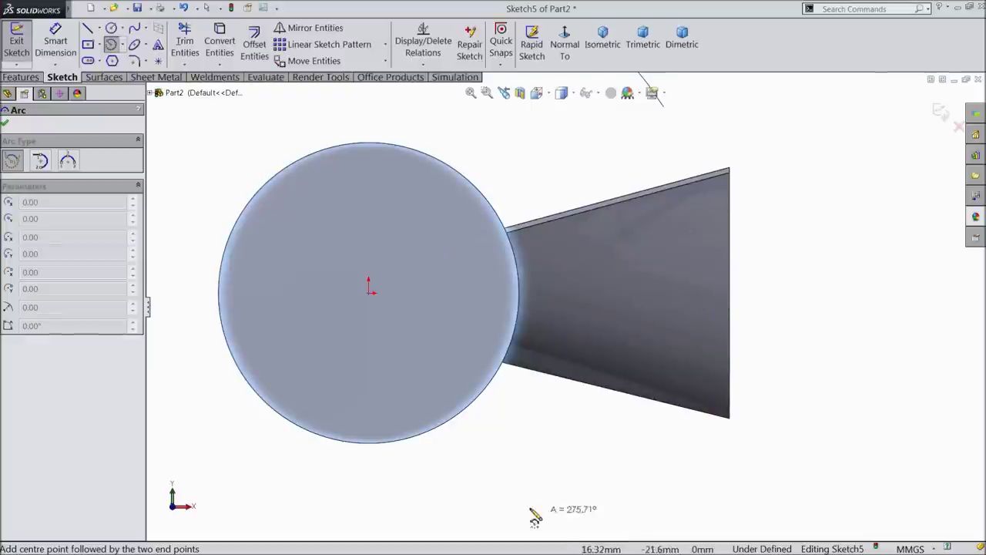
{"action": "scroll", "coordinate": [447, 420], "scroll_direction": "up", "scroll_amount": 3}
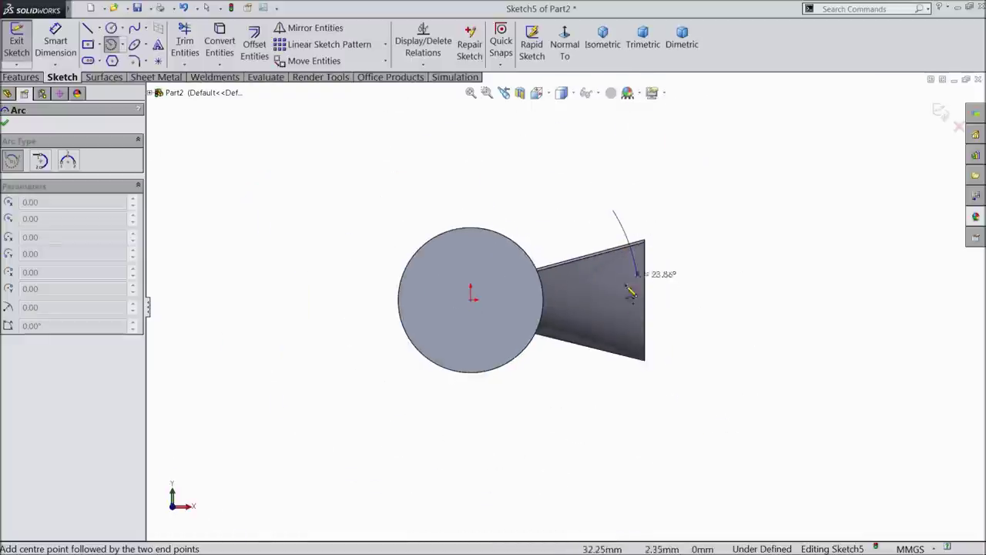
{"action": "scroll", "coordinate": [624, 373], "scroll_direction": "down", "scroll_amount": 1}
{"action": "left_click", "coordinate": [621, 395]}
{"action": "right_click", "coordinate": [640, 97]}
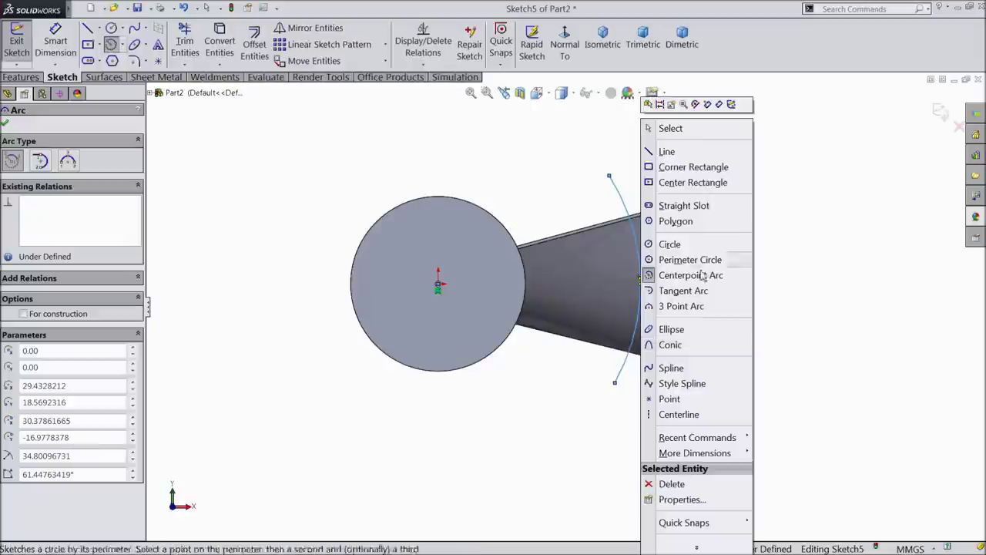
{"action": "left_click", "coordinate": [654, 128]}
{"action": "scroll", "coordinate": [738, 300], "scroll_direction": "down", "scroll_amount": 2}
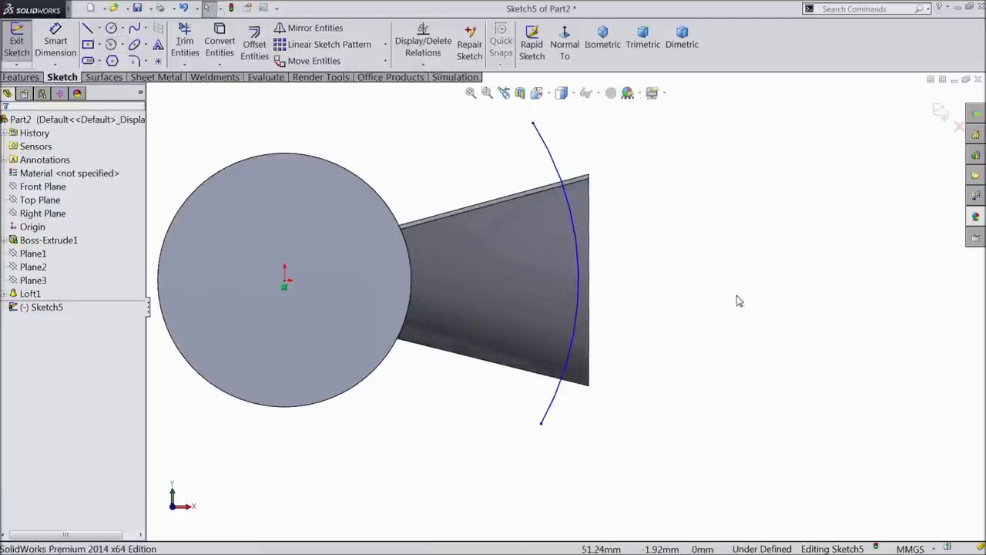
Close the arc with straight lines into an outline around the blade tip
{"action": "left_click", "coordinate": [55, 43]}
{"action": "left_click", "coordinate": [534, 124]}
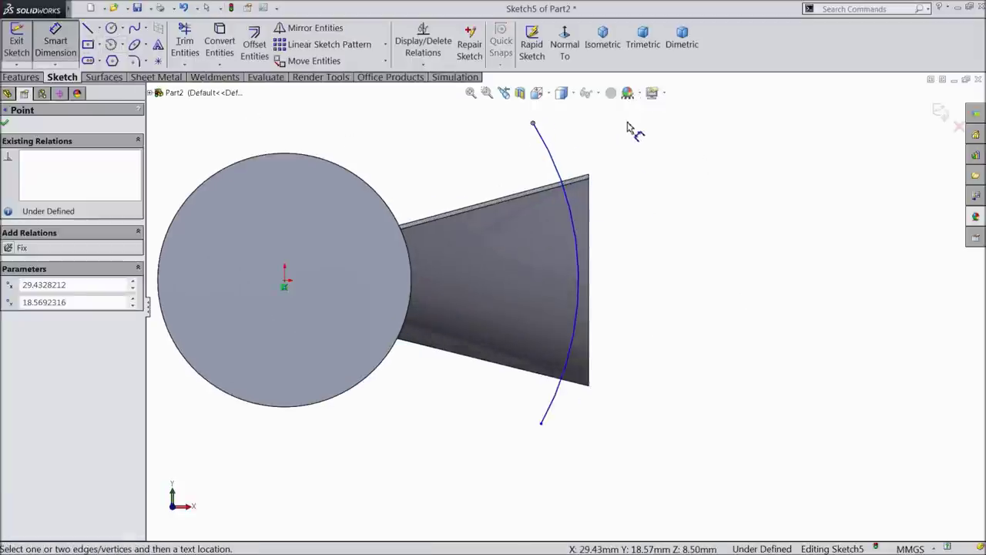
{"action": "left_click", "coordinate": [87, 28]}
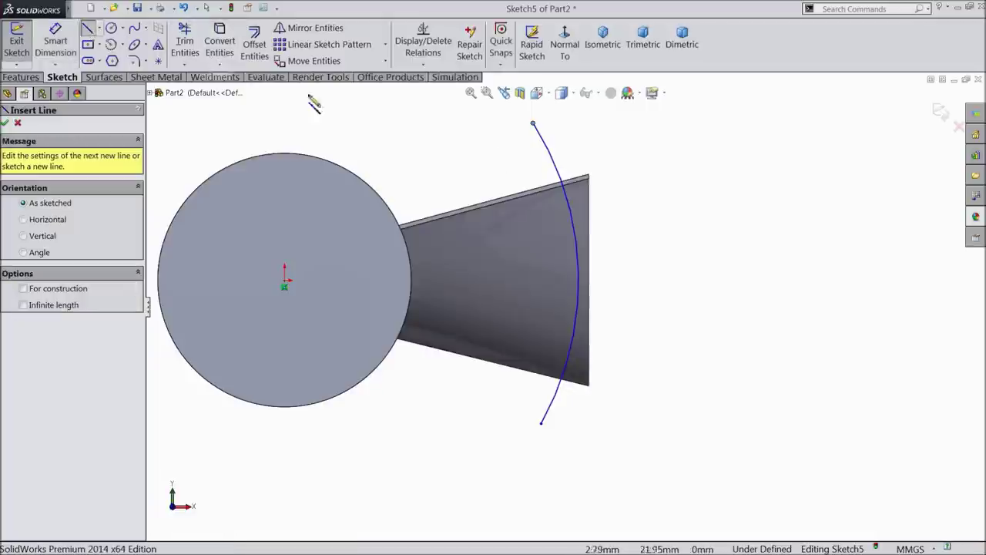
{"action": "left_click", "coordinate": [534, 124]}
{"action": "left_click", "coordinate": [633, 123]}
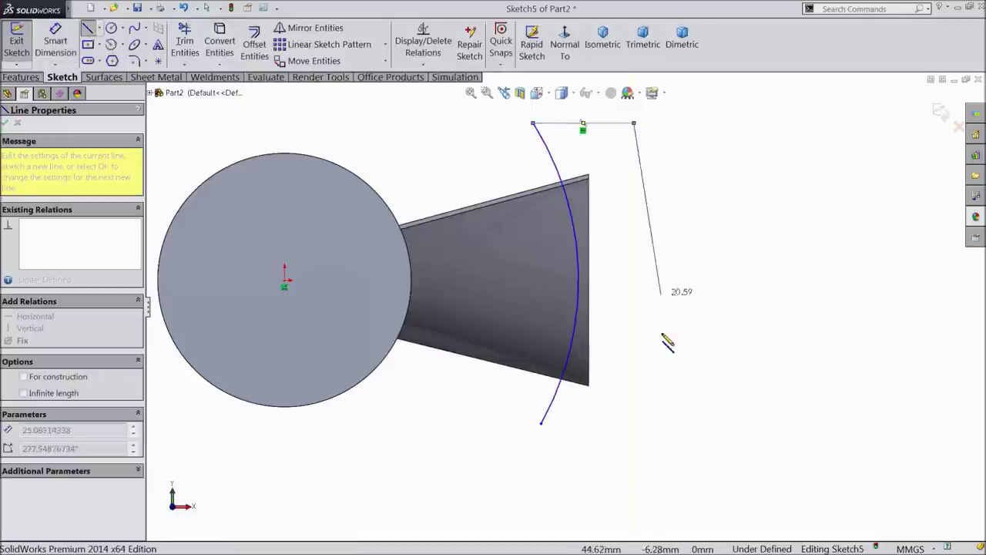
{"action": "left_click", "coordinate": [542, 423]}
{"action": "right_click", "coordinate": [709, 315]}
{"action": "left_click", "coordinate": [726, 187]}
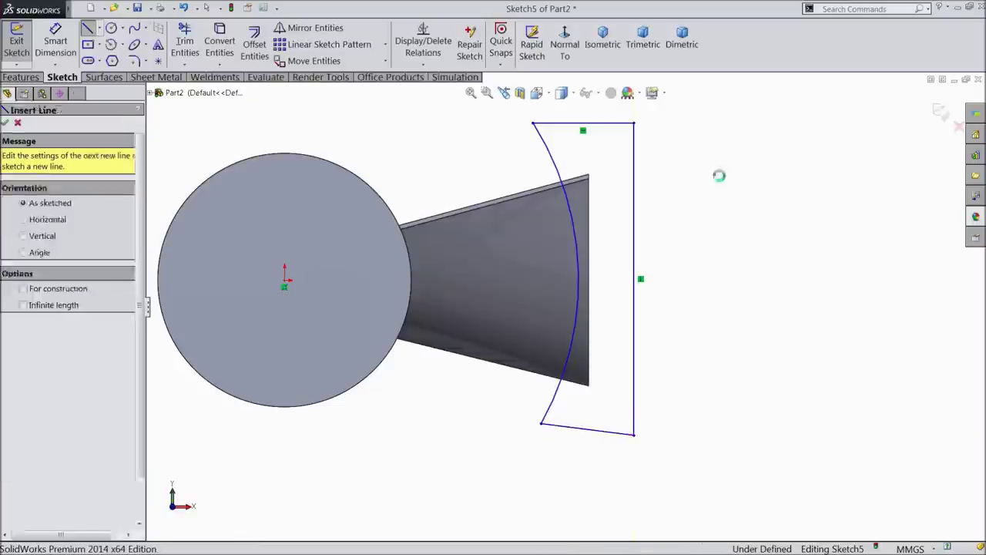
Make the bottom line horizontal and dimension the arc radius to 35.81 mm
{"action": "left_click", "coordinate": [578, 435]}
{"action": "left_click", "coordinate": [608, 389]}
{"action": "right_click_drag", "start_coordinate": [603, 322], "coordinate": [597, 262]}
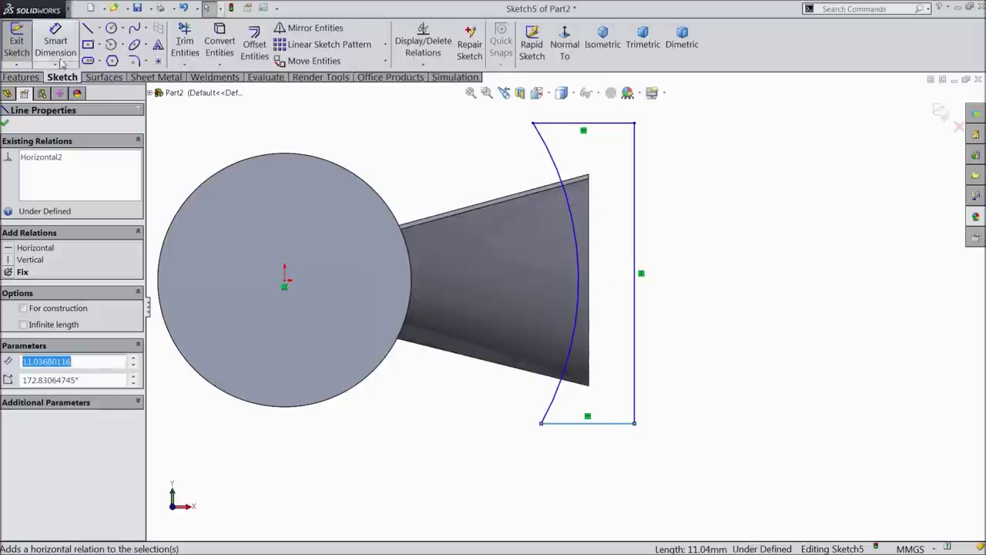
{"action": "left_click", "coordinate": [584, 221]}
{"action": "left_click", "coordinate": [649, 208]}
{"action": "type", "text": "35.81"}
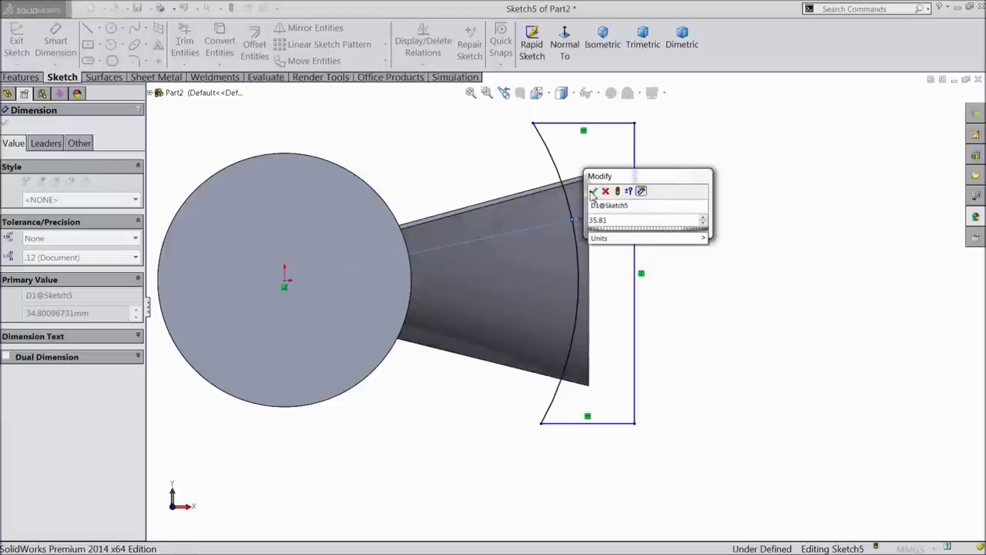
{"action": "left_click", "coordinate": [593, 191]}
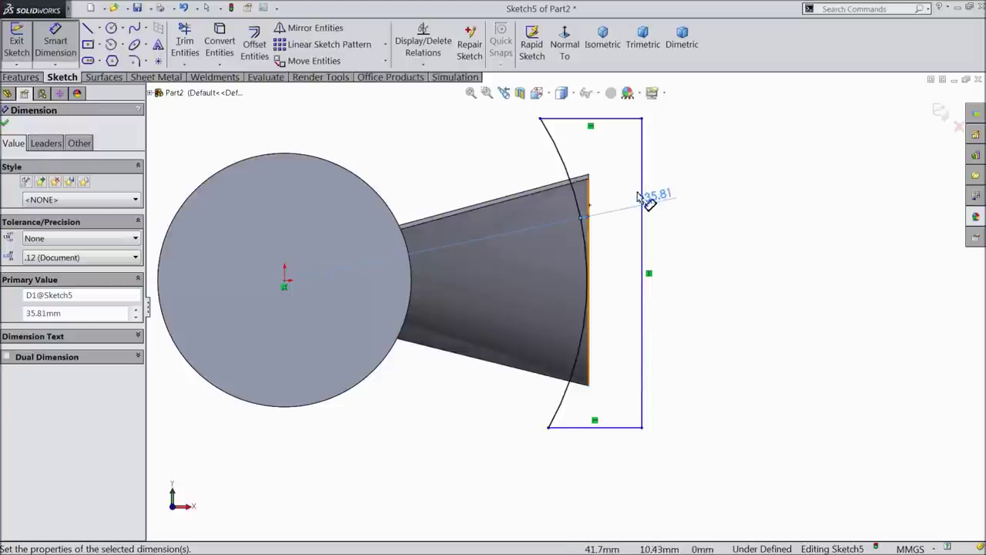
{"action": "key", "text": "Escape"}
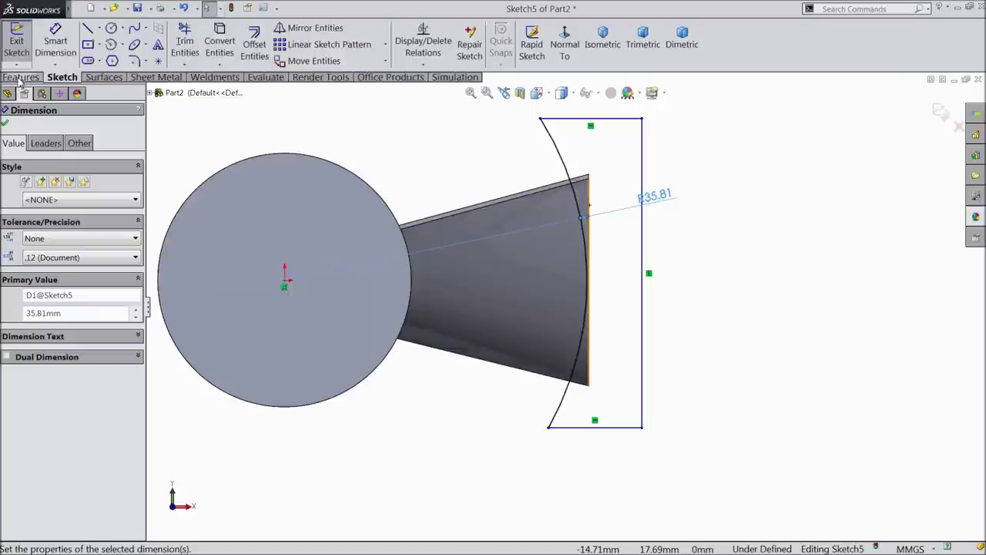
{"action": "left_click", "coordinate": [21, 77]}
{"action": "left_click", "coordinate": [213, 44]}
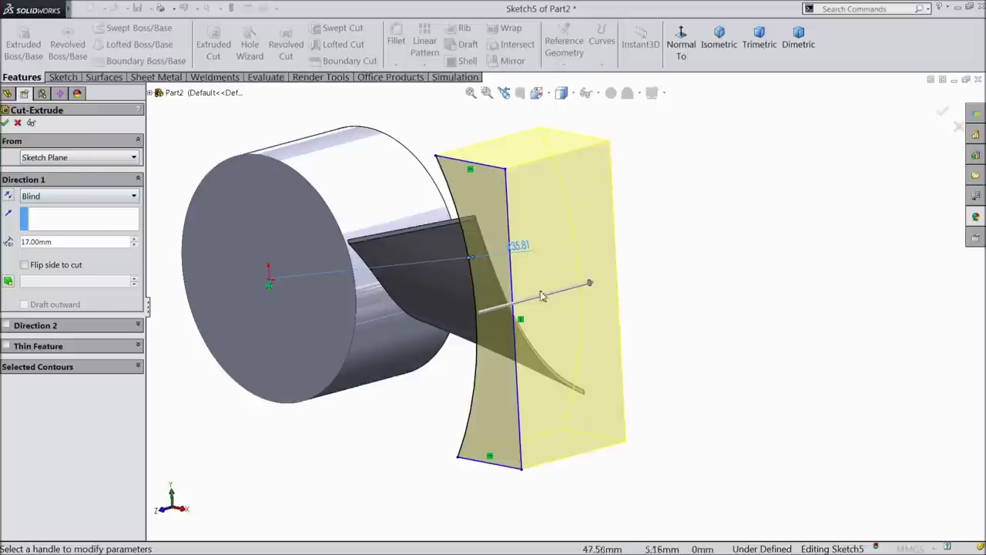
Deepen the Extruded Cut from 17 mm to 28 mm and confirm it, trimming the blade end
{"action": "left_click_drag", "start_coordinate": [601, 293], "coordinate": [653, 267]}
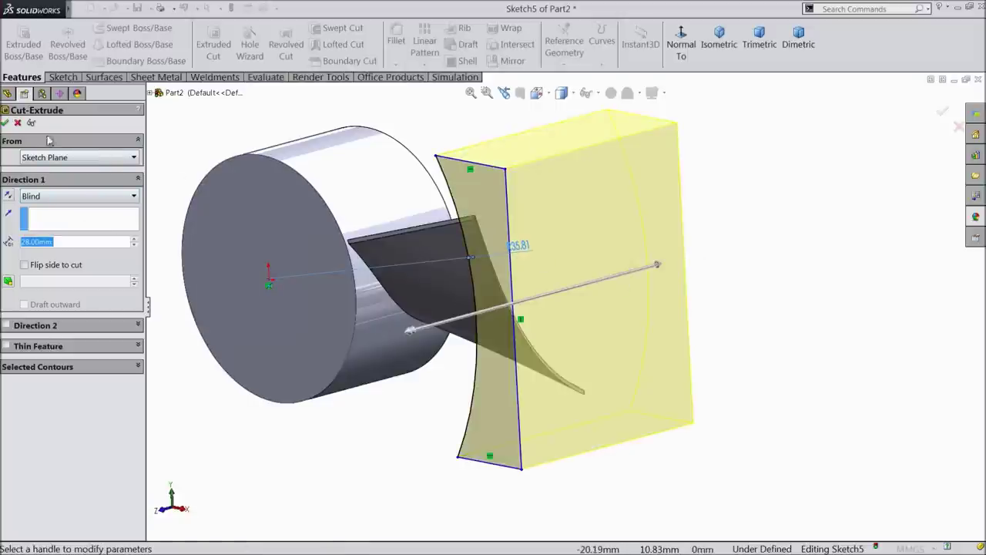
{"action": "left_click", "coordinate": [5, 123]}
{"action": "middle_click_drag", "start_coordinate": [519, 222], "coordinate": [576, 263]}
{"action": "scroll", "coordinate": [407, 266], "scroll_direction": "down", "scroll_amount": 2}
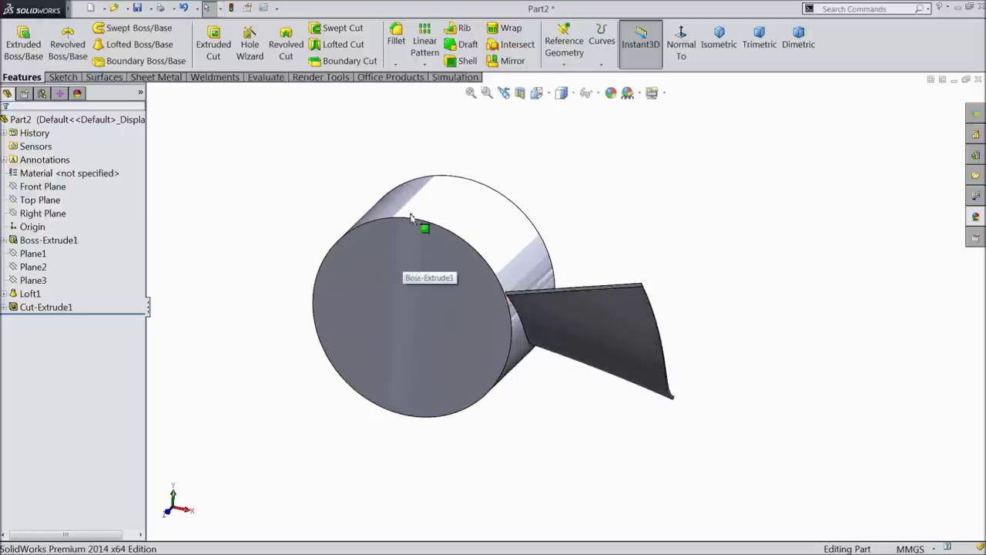
Circular-pattern Loft1 and Cut-Extrude1 around the hub's cylindrical face, 8 instances over 360°
{"action": "left_click", "coordinate": [425, 64]}
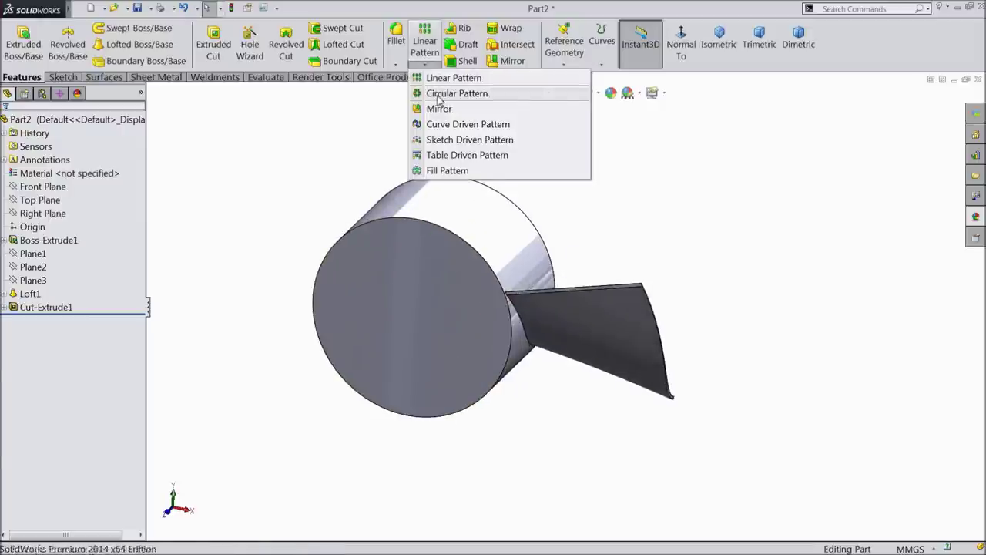
{"action": "left_click", "coordinate": [456, 93]}
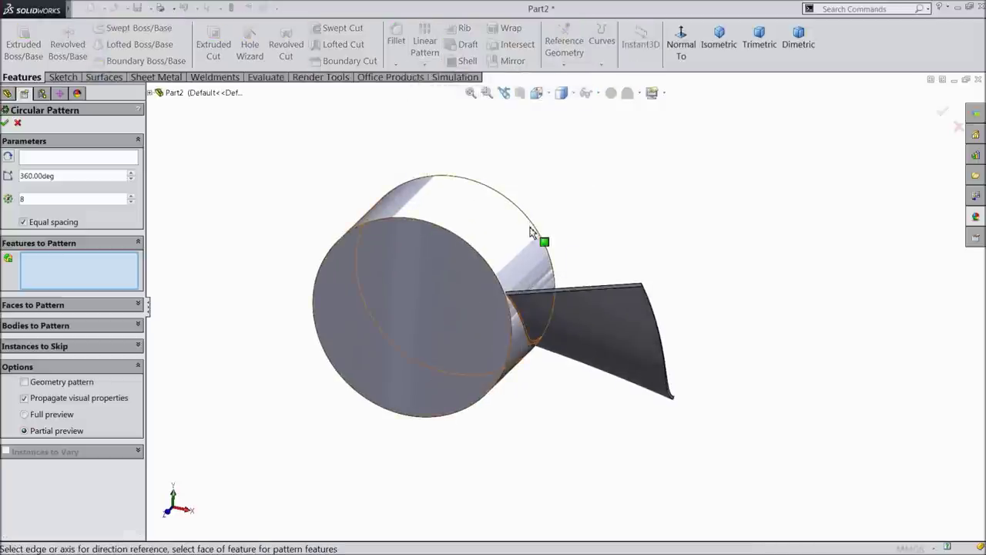
{"action": "left_click", "coordinate": [151, 92]}
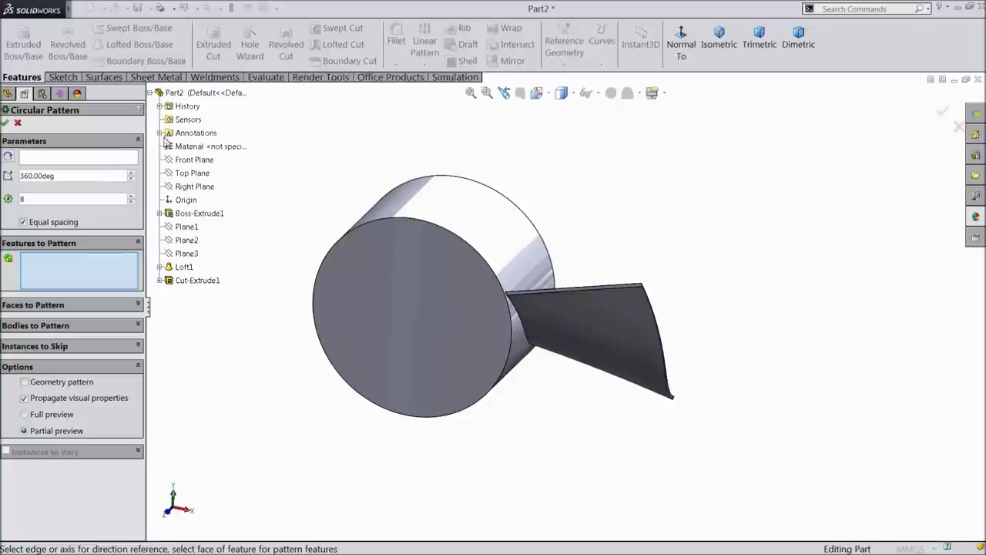
{"action": "left_click", "coordinate": [183, 267]}
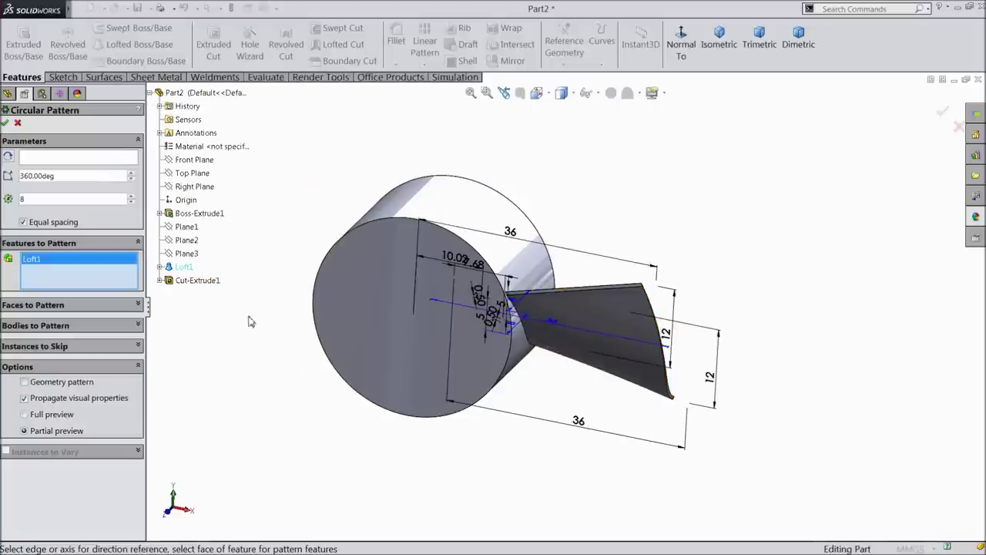
{"action": "left_click", "coordinate": [198, 280]}
{"action": "left_click", "coordinate": [54, 162]}
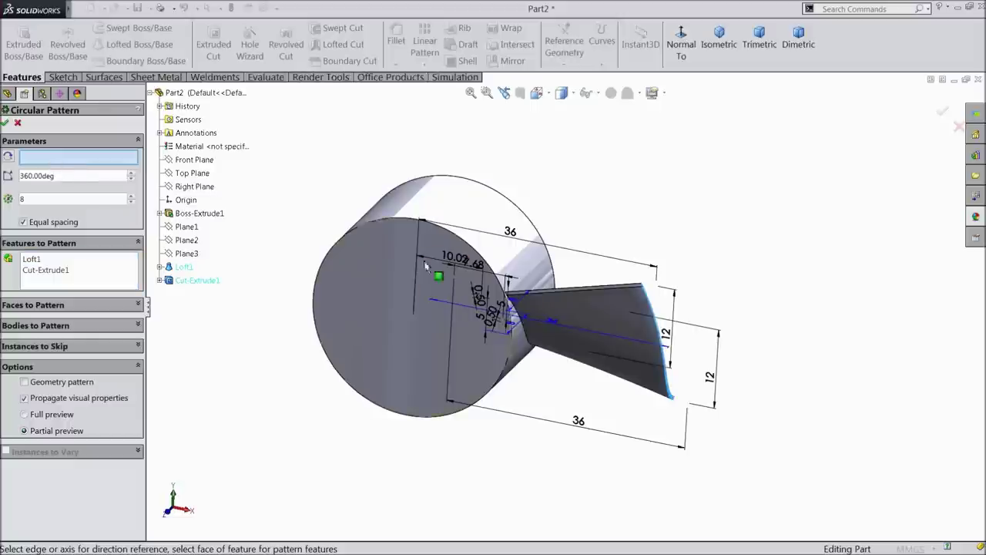
{"action": "left_click", "coordinate": [466, 211]}
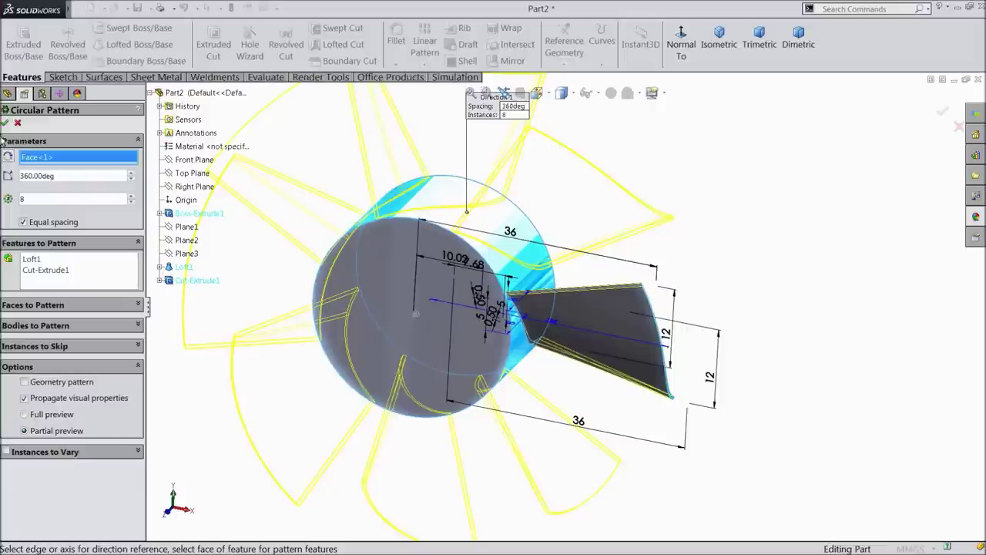
{"action": "left_click", "coordinate": [6, 123]}
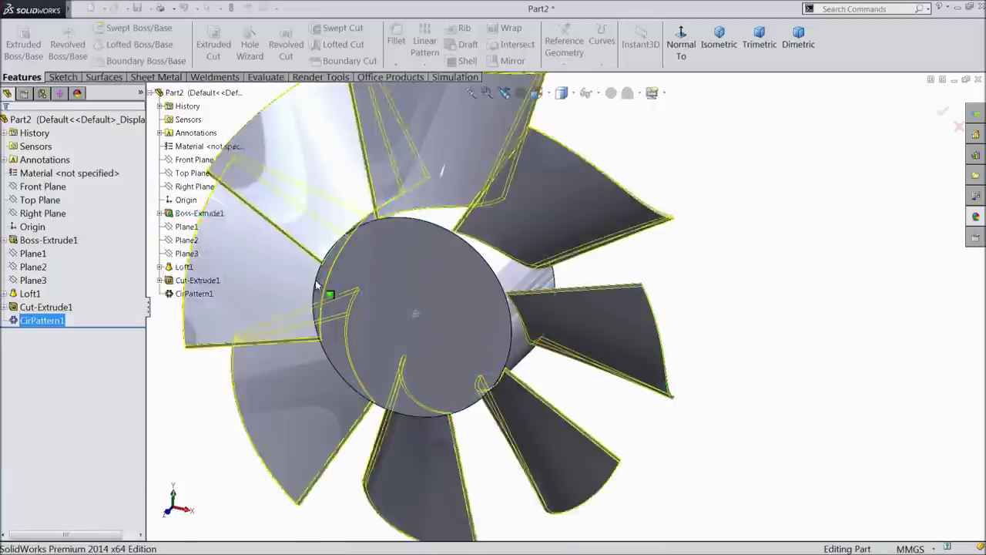
{"action": "scroll", "coordinate": [362, 305], "scroll_direction": "down", "scroll_amount": 3}
{"action": "mouse_move", "coordinate": [255, 288]}
{"action": "middle_mouse_down"}
{"action": "mouse_move", "coordinate": [365, 302]}
{"action": "mouse_move", "coordinate": [262, 295]}
{"action": "middle_mouse_up"}
Fillet the hub's front face edge with a 0.5 mm radius
{"action": "left_click", "coordinate": [396, 37]}
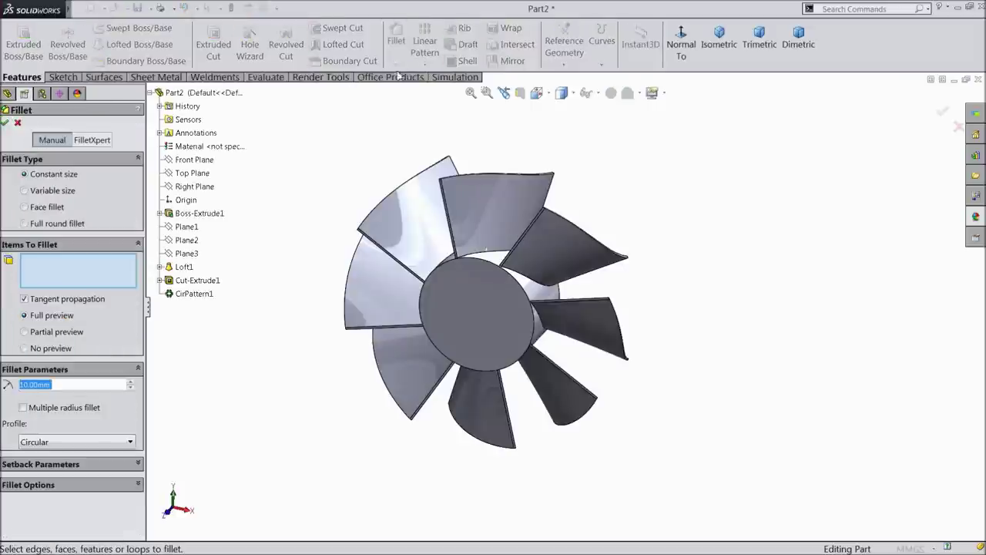
{"action": "type", "text": "0"}
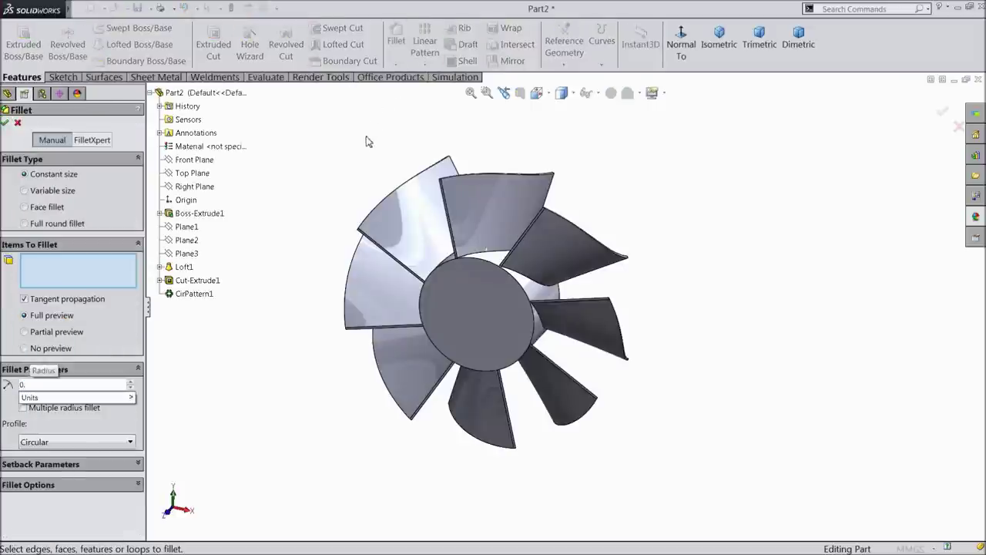
{"action": "type", "text": ".5"}
{"action": "left_click", "coordinate": [474, 323]}
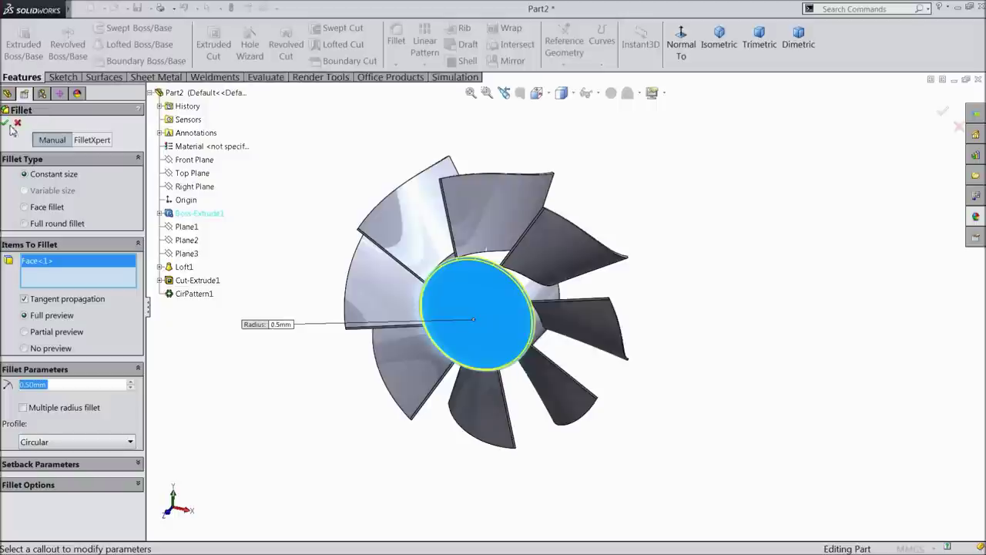
{"action": "left_click", "coordinate": [6, 124]}
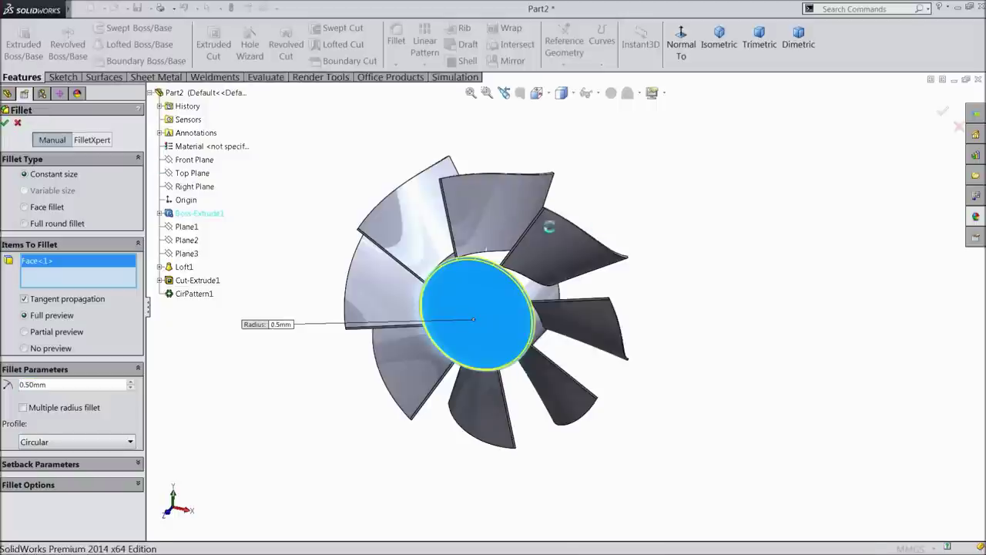
{"action": "key", "text": "ctrl+1"}
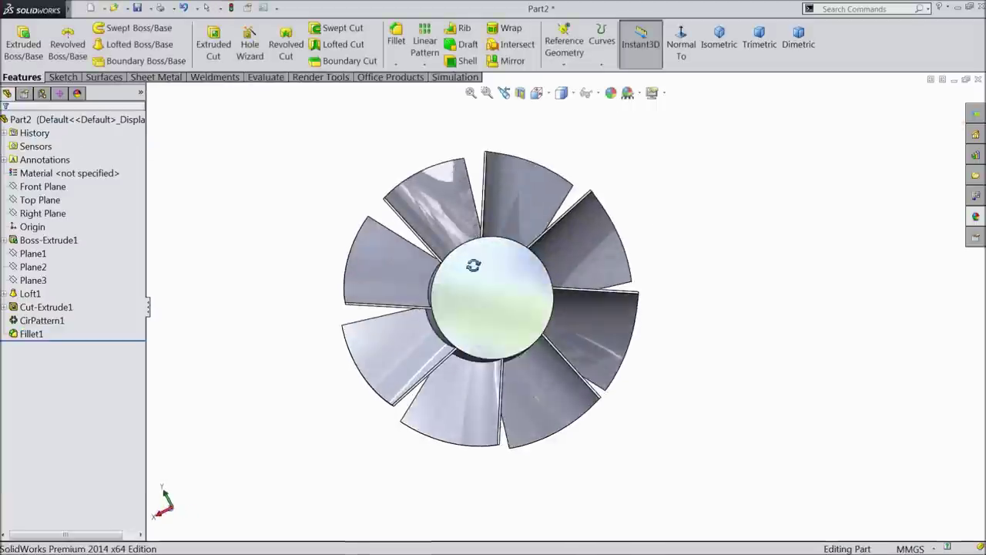
{"action": "scroll", "coordinate": [505, 304], "scroll_direction": "down", "scroll_amount": 3}
{"action": "left_click", "coordinate": [502, 301]}
Sketch a circle of radius 14.50 centred on the origin of the hub face
{"action": "left_click", "coordinate": [530, 271]}
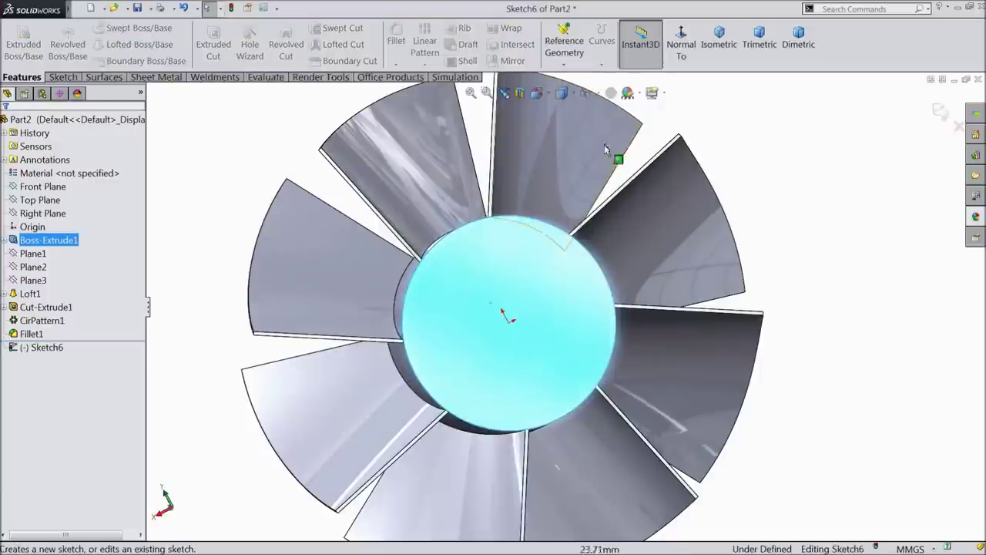
{"action": "left_click", "coordinate": [681, 44]}
{"action": "left_click", "coordinate": [68, 77]}
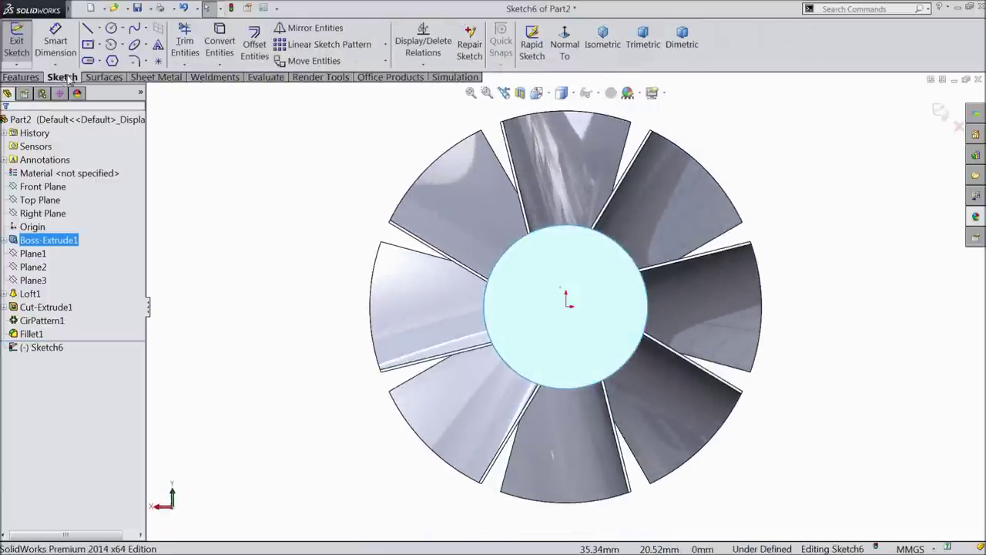
{"action": "left_click", "coordinate": [110, 31]}
{"action": "scroll", "coordinate": [583, 326], "scroll_direction": "down", "scroll_amount": 2}
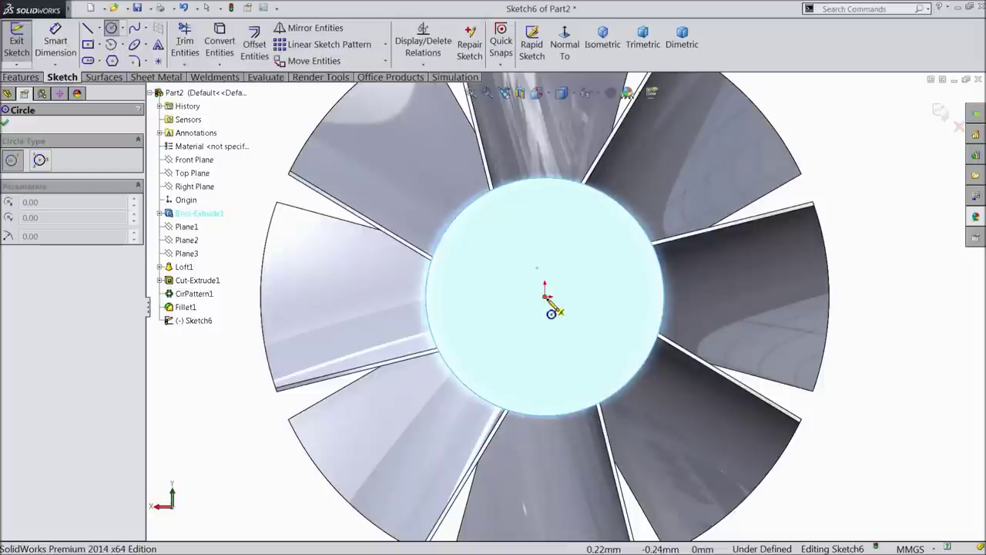
{"action": "left_click_drag", "start_coordinate": [545, 297], "coordinate": [484, 208]}
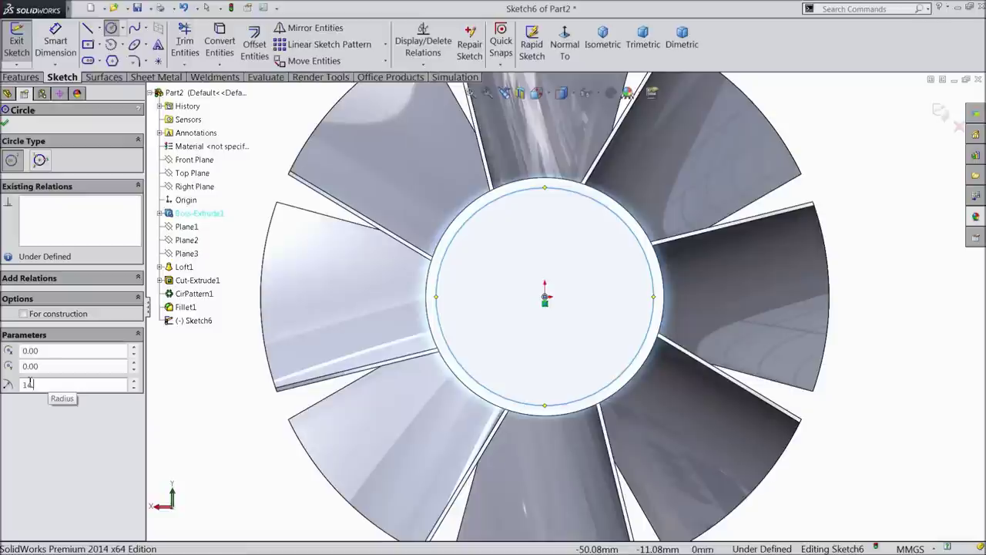
{"action": "key", "text": "Return"}
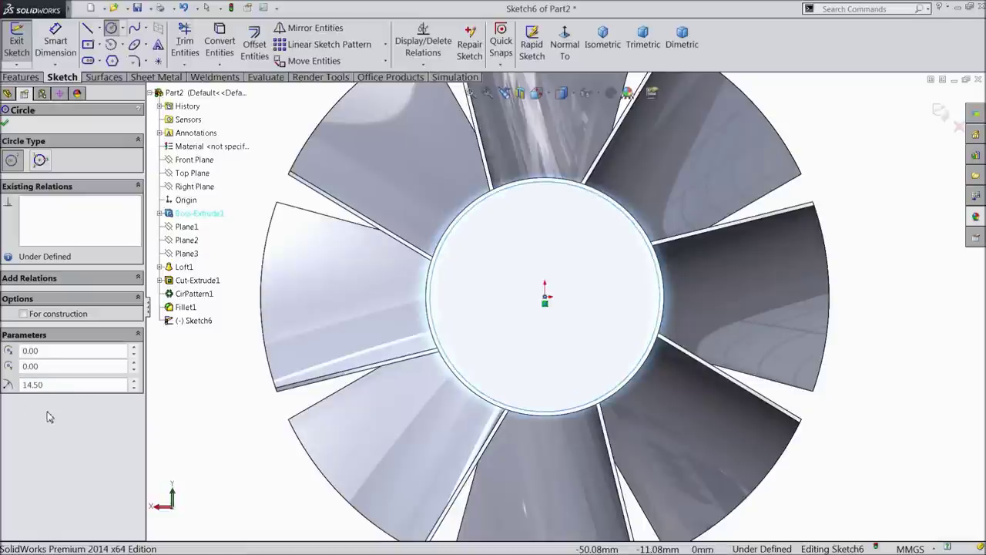
{"action": "left_click", "coordinate": [4, 123]}
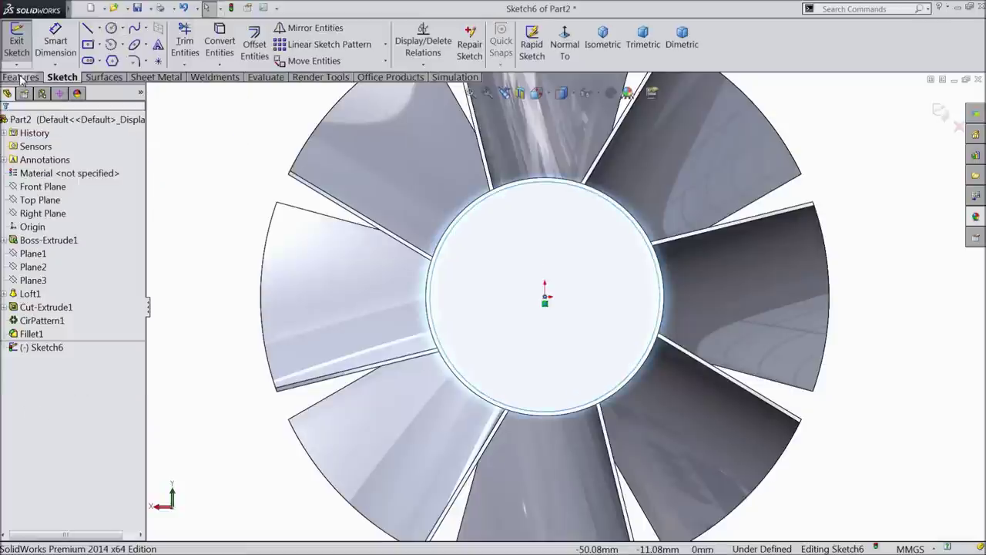
Extrude-cut the circle Blind 16 mm deep into the hub
{"action": "left_click", "coordinate": [22, 77]}
{"action": "left_click", "coordinate": [213, 44]}
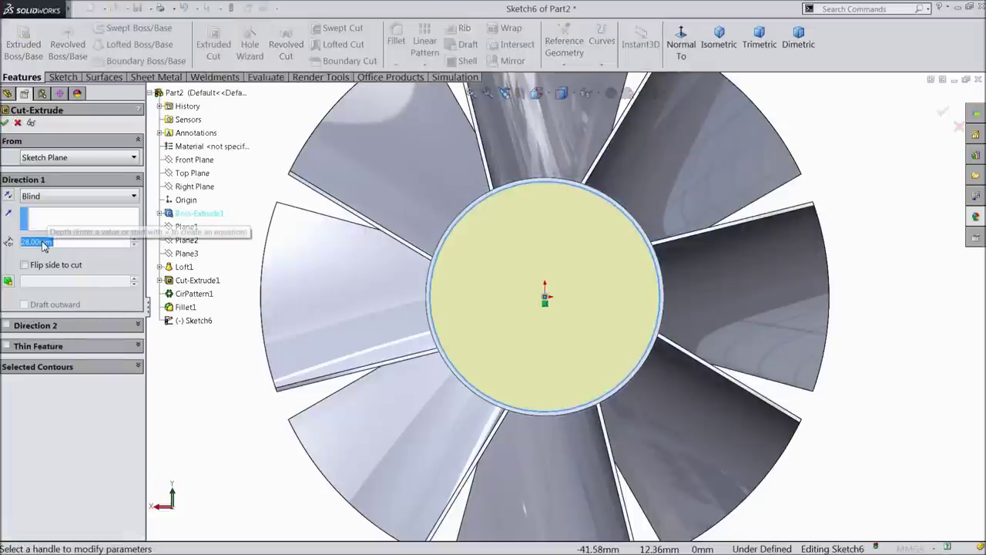
{"action": "type", "text": "16"}
{"action": "key", "text": "Return"}
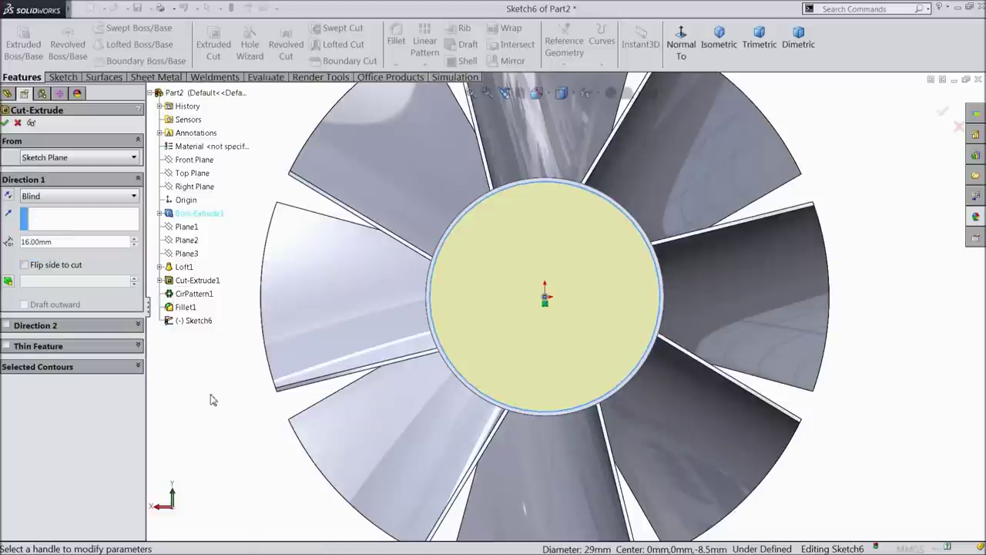
{"action": "scroll", "coordinate": [230, 412], "scroll_direction": "up", "scroll_amount": 3}
{"action": "middle_click_drag", "start_coordinate": [230, 411], "coordinate": [432, 378]}
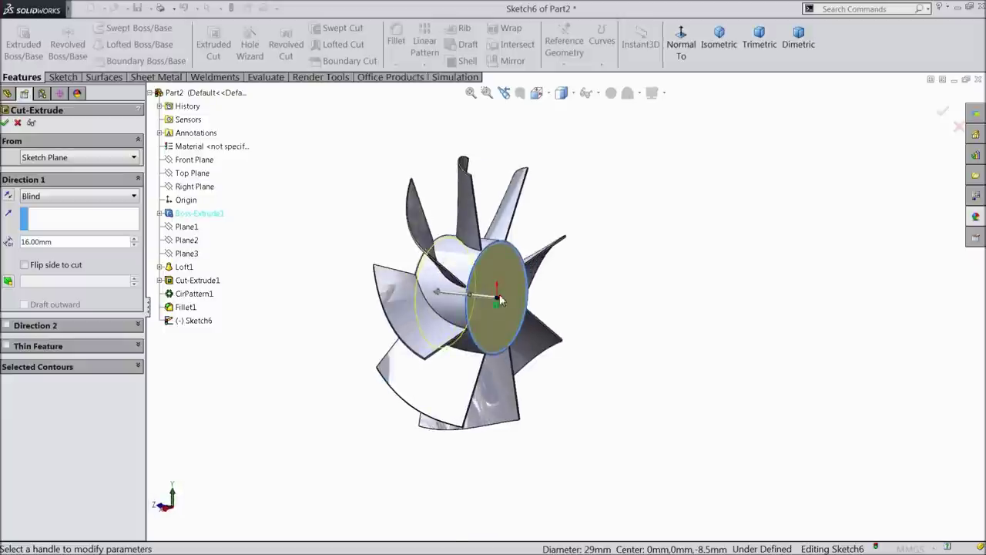
{"action": "scroll", "coordinate": [520, 271], "scroll_direction": "down", "scroll_amount": 3}
{"action": "left_click", "coordinate": [4, 123]}
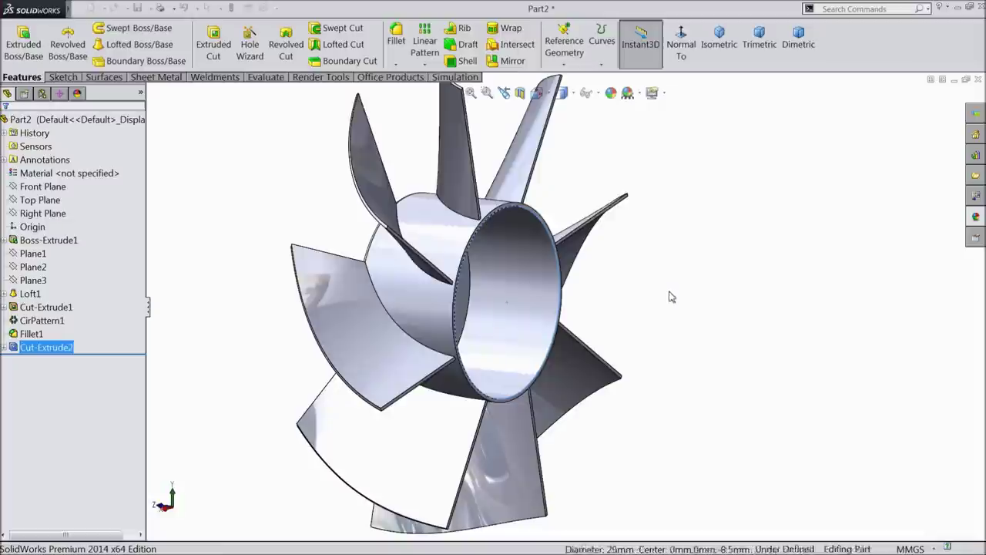
{"action": "middle_click_drag", "start_coordinate": [670, 293], "coordinate": [753, 356]}
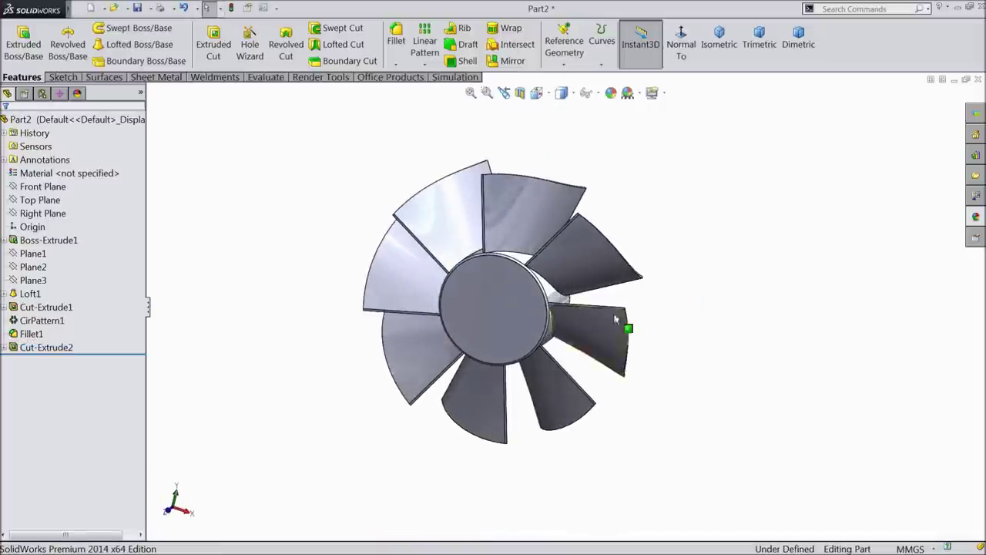
Apply the red Plastic > High Gloss appearance to the fan
{"action": "scroll", "coordinate": [511, 300], "scroll_direction": "down", "scroll_amount": 2}
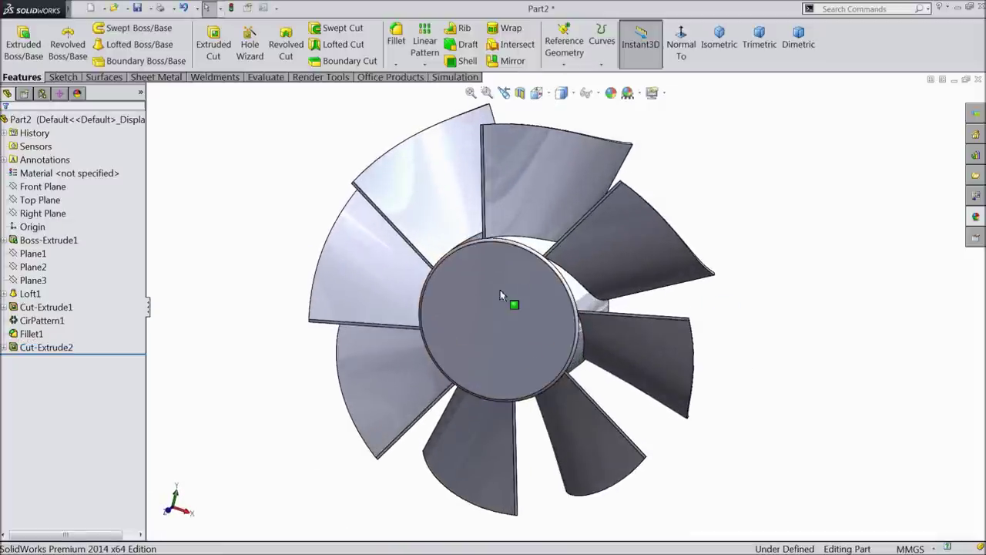
{"action": "left_click", "coordinate": [975, 217]}
{"action": "left_click", "coordinate": [895, 132]}
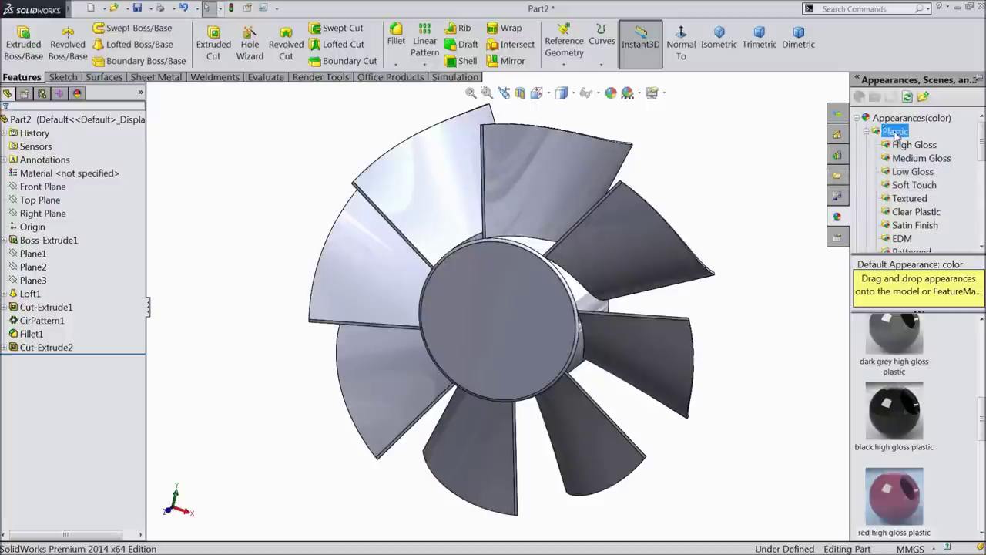
{"action": "left_click", "coordinate": [913, 144]}
{"action": "scroll", "coordinate": [913, 400], "scroll_direction": "down", "scroll_amount": 5}
{"action": "scroll", "coordinate": [908, 416], "scroll_direction": "up", "scroll_amount": 2}
{"action": "scroll", "coordinate": [906, 418], "scroll_direction": "down", "scroll_amount": 2}
{"action": "mouse_move", "coordinate": [906, 418]}
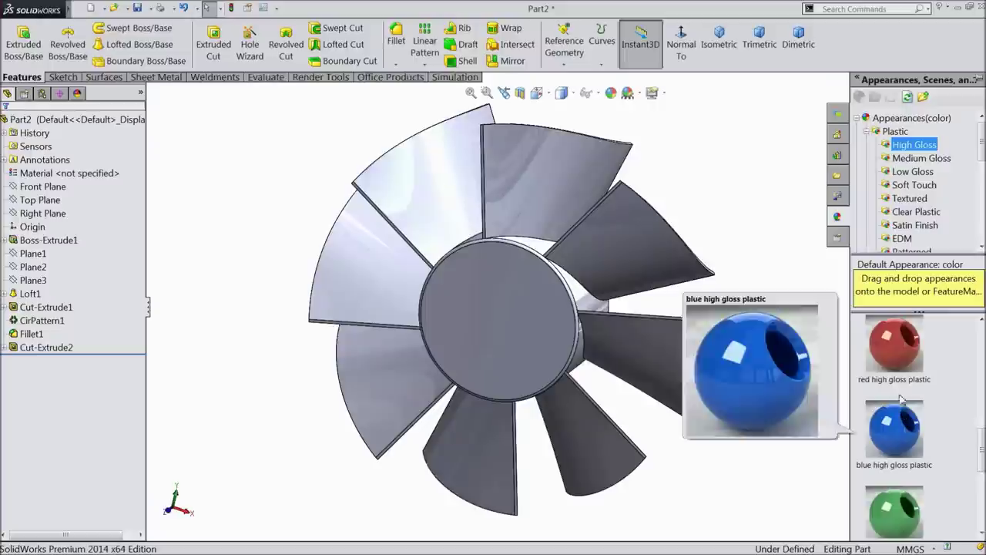
{"action": "double_click", "coordinate": [900, 357]}
{"action": "middle_click_drag", "start_coordinate": [751, 313], "coordinate": [739, 290]}
Edit the part's appearance colour to pure red RGB 255,0,0 and confirm
{"action": "left_click", "coordinate": [611, 92]}
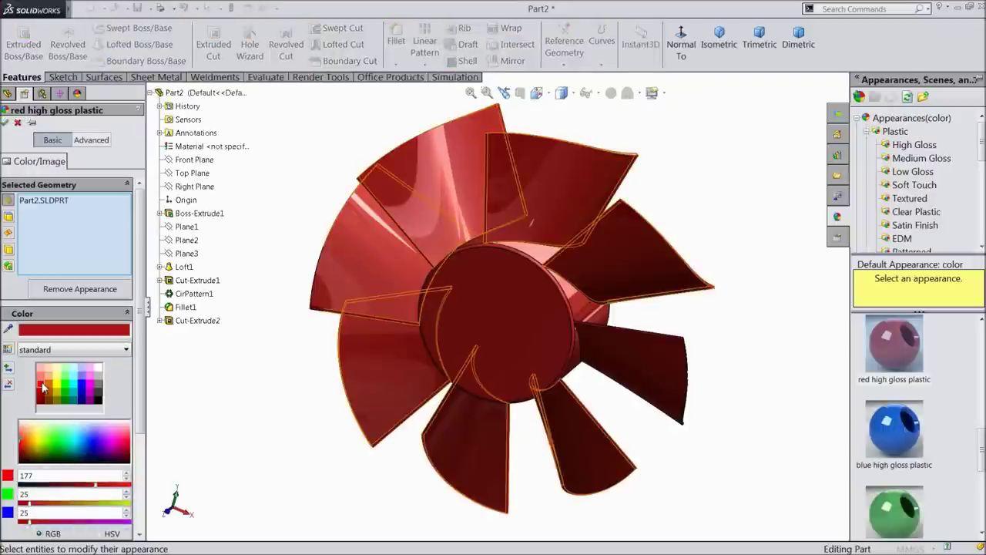
{"action": "left_click", "coordinate": [44, 387]}
{"action": "middle_click_drag", "start_coordinate": [218, 394], "coordinate": [226, 360]}
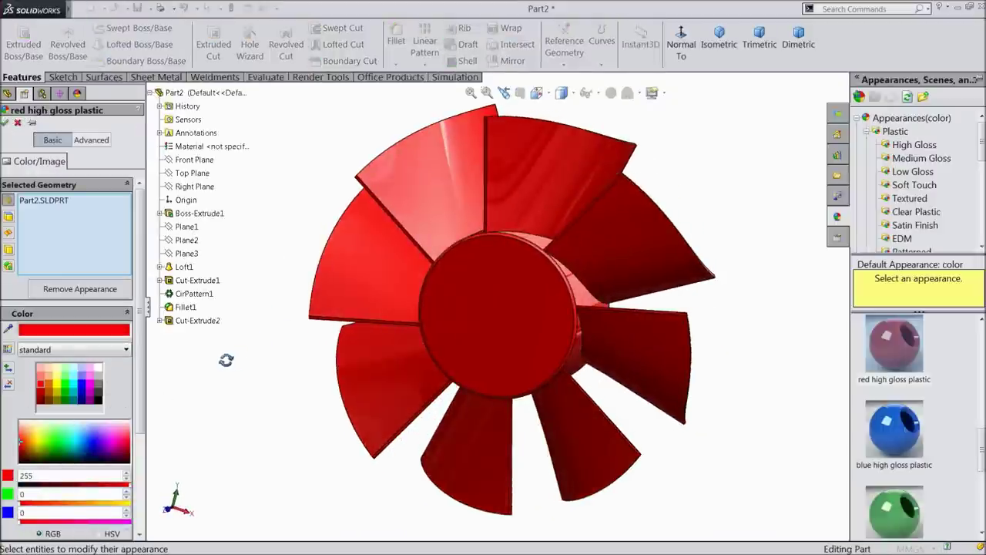
{"action": "left_click", "coordinate": [6, 123]}
{"action": "mouse_move", "coordinate": [231, 287]}
{"action": "middle_mouse_down"}
{"action": "mouse_move", "coordinate": [270, 271]}
{"action": "mouse_move", "coordinate": [436, 280]}
{"action": "mouse_move", "coordinate": [245, 265]}
{"action": "mouse_move", "coordinate": [220, 321]}
{"action": "mouse_move", "coordinate": [240, 305]}
{"action": "middle_mouse_up"}
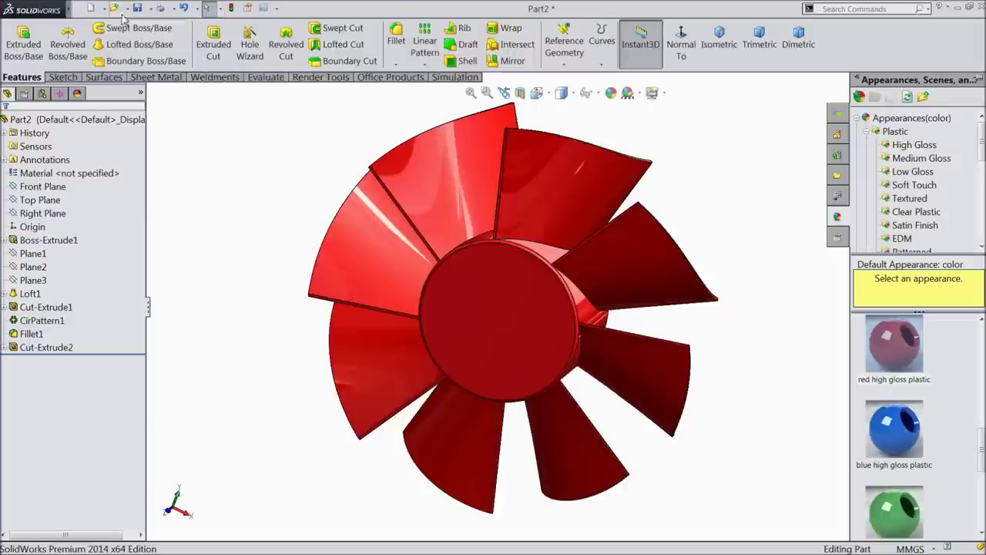
{"action": "left_click", "coordinate": [138, 8]}
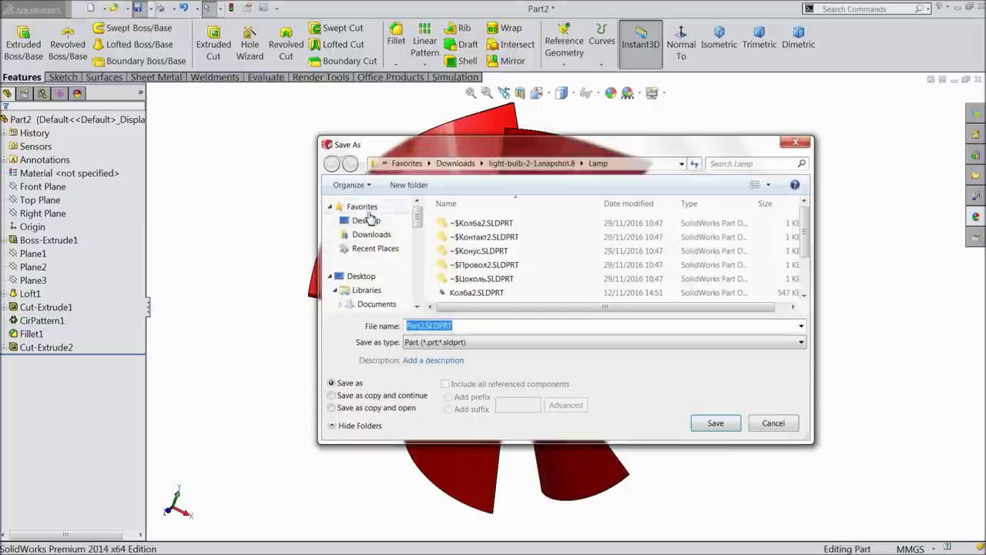
Create a new folder named PC FAN on the Desktop
{"action": "left_click", "coordinate": [372, 222]}
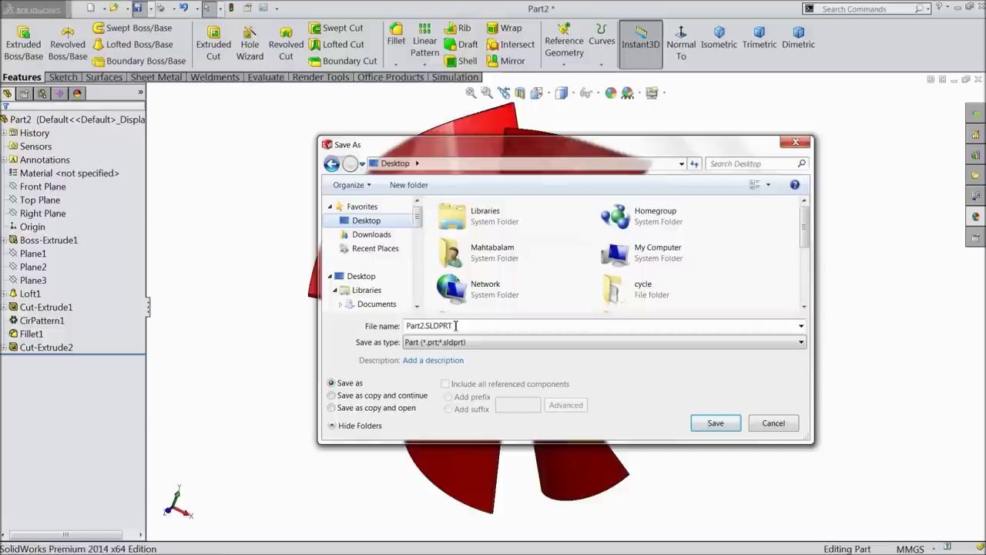
{"action": "left_click", "coordinate": [408, 186]}
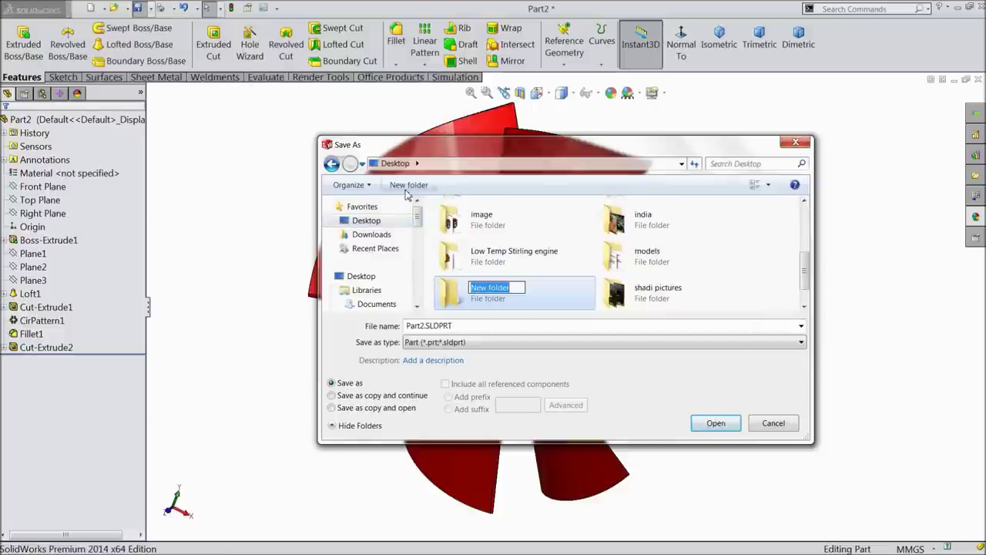
{"action": "type", "text": "PC FAN"}
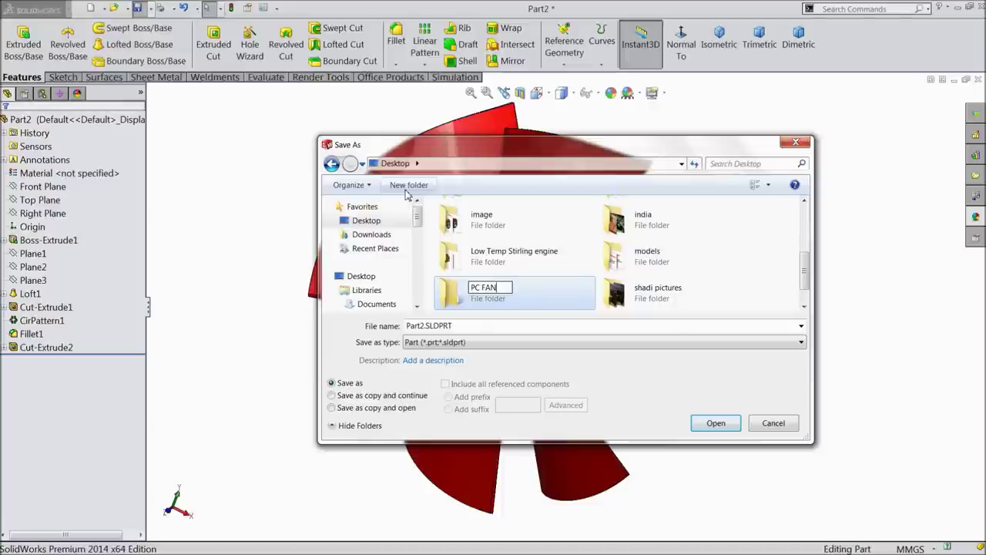
{"action": "key", "text": "Return"}
Save the propeller as 1.Propeller inside the PC FAN folder
{"action": "double_click", "coordinate": [522, 293]}
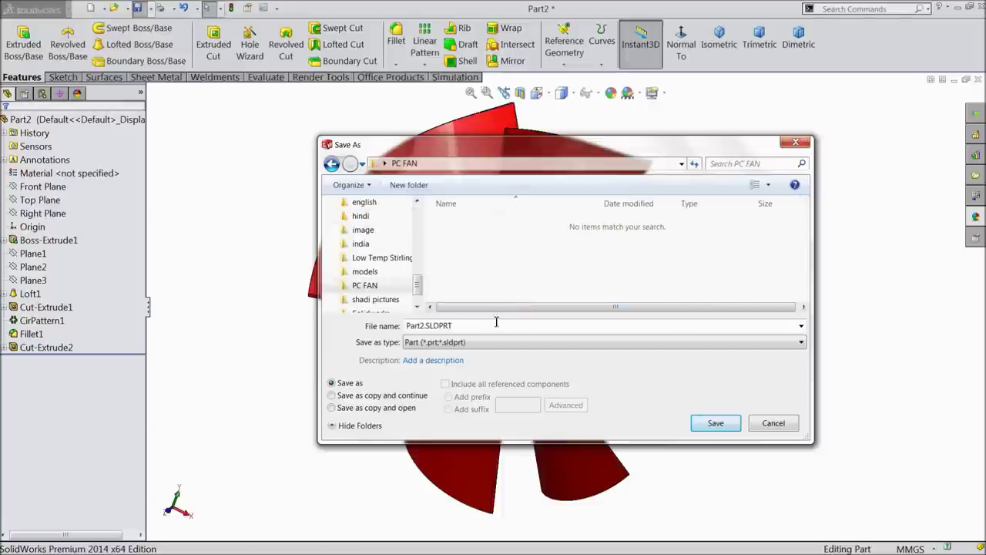
{"action": "type", "text": "1.Propeller"}
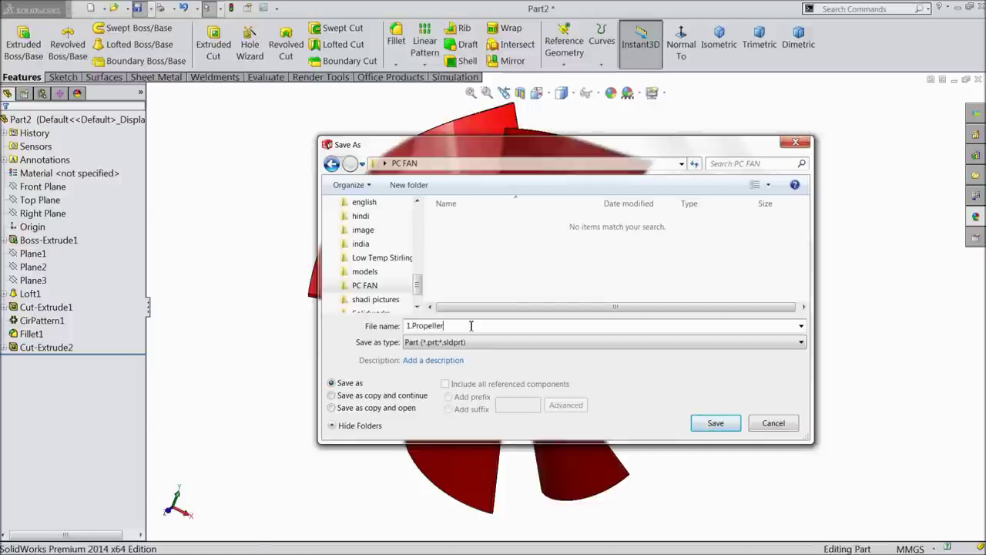
{"action": "left_click", "coordinate": [708, 423]}
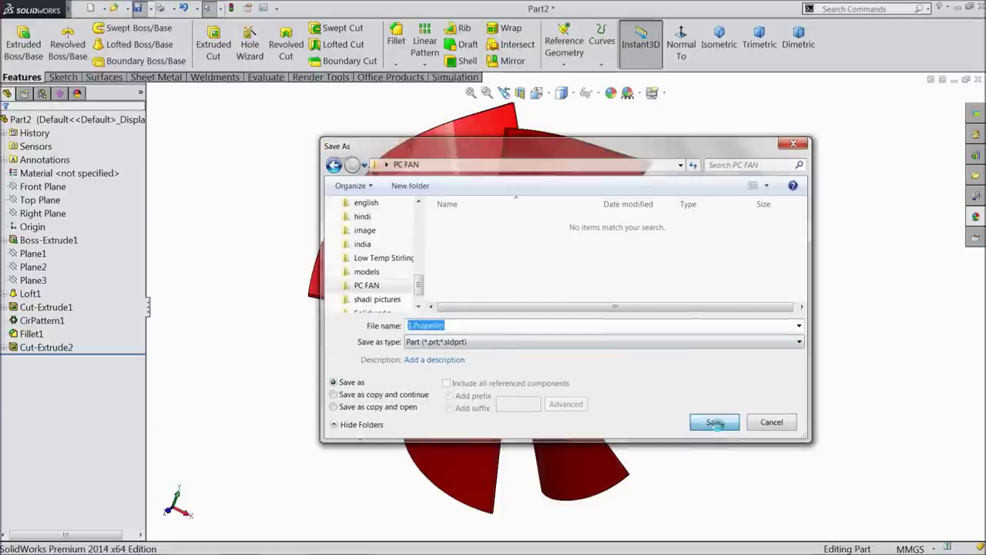
{"action": "mouse_move", "coordinate": [732, 357]}
{"action": "middle_mouse_down"}
{"action": "mouse_move", "coordinate": [826, 315]}
{"action": "mouse_move", "coordinate": [686, 346]}
{"action": "mouse_move", "coordinate": [733, 369]}
{"action": "mouse_move", "coordinate": [737, 359]}
{"action": "middle_mouse_up"}
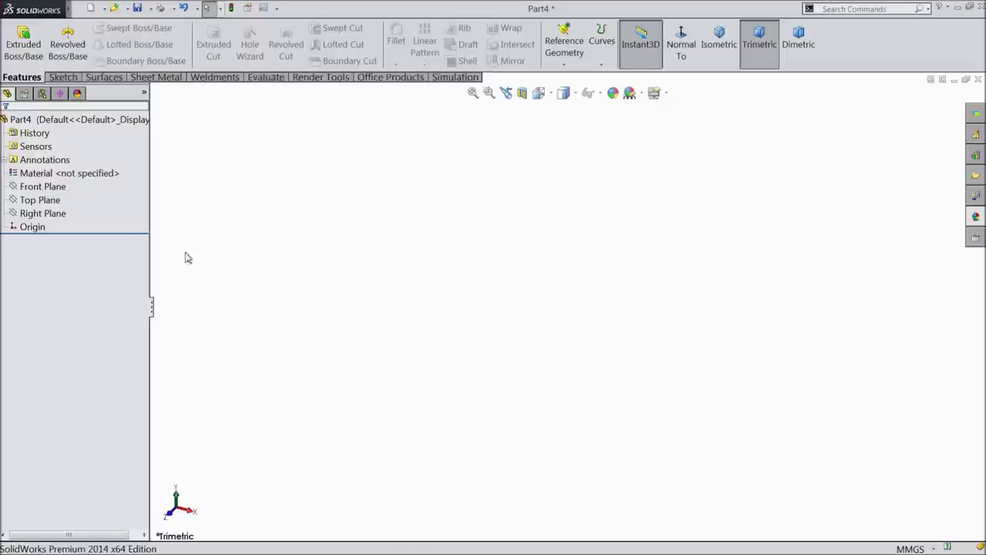
On the Front Plane, sketch a vertical centerline upward from the origin
{"action": "left_click", "coordinate": [58, 188]}
{"action": "left_click", "coordinate": [61, 170]}
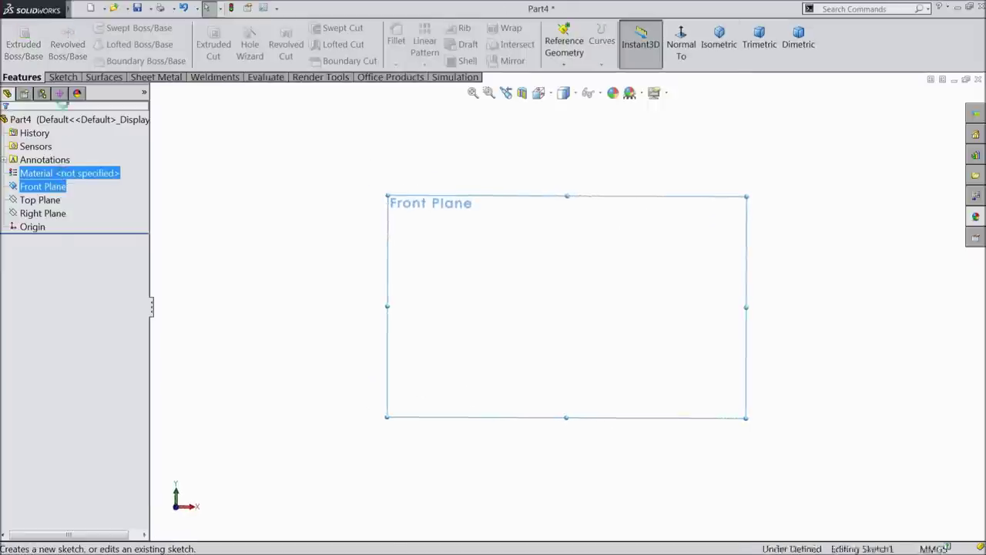
{"action": "left_click", "coordinate": [100, 28]}
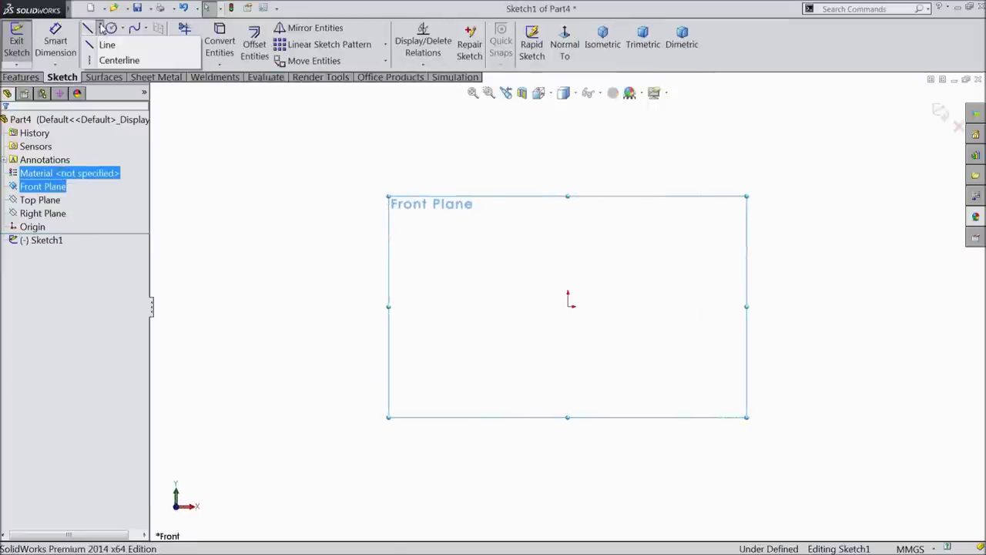
{"action": "left_click", "coordinate": [115, 60]}
{"action": "left_click", "coordinate": [568, 307]}
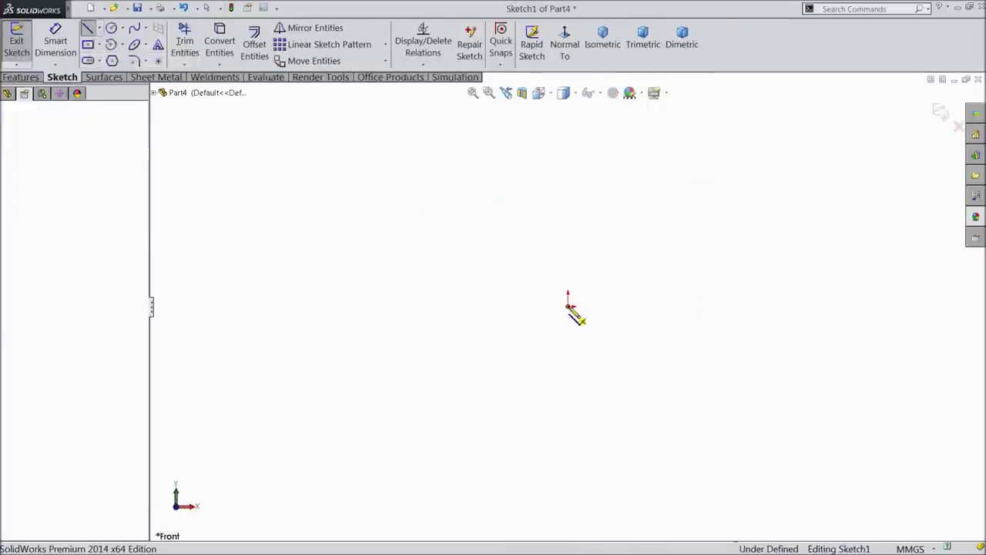
{"action": "left_click", "coordinate": [569, 114]}
{"action": "right_click", "coordinate": [570, 114]}
{"action": "left_click", "coordinate": [592, 112]}
{"action": "left_click_drag", "start_coordinate": [560, 190], "coordinate": [568, 205]}
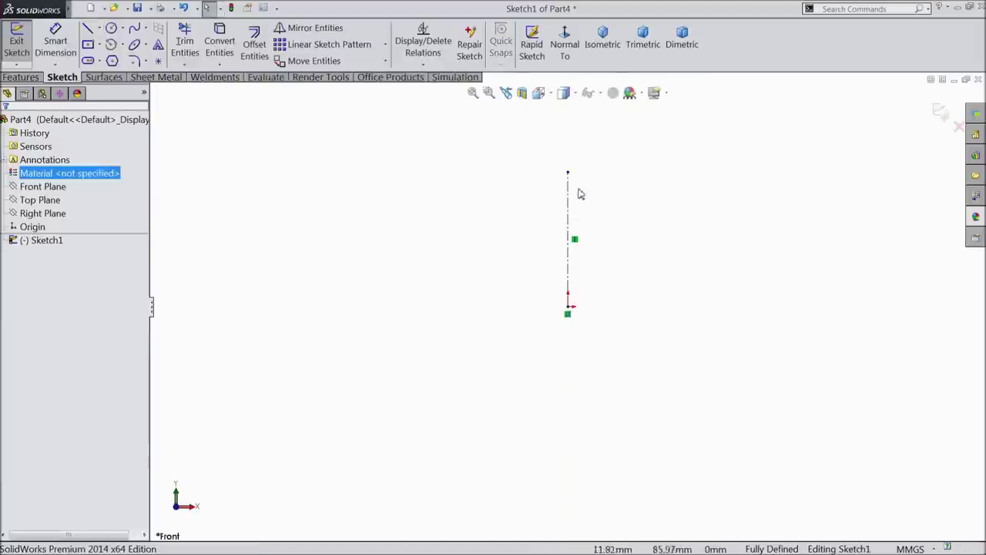
{"action": "scroll", "coordinate": [622, 165], "scroll_direction": "down", "scroll_amount": 3}
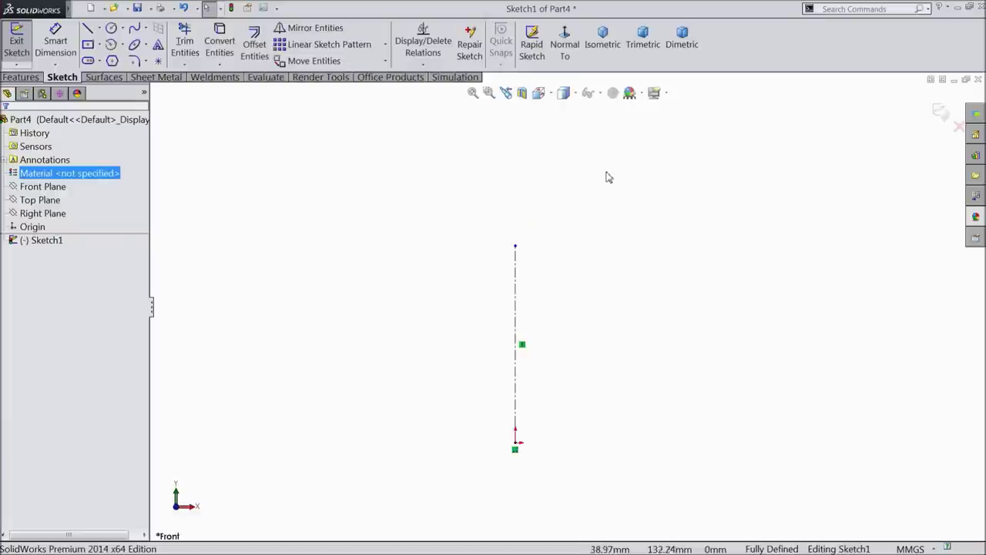
Draw the stepped profile: horizontal, diagonal and vertical lines beside the centerline
{"action": "left_click", "coordinate": [89, 29]}
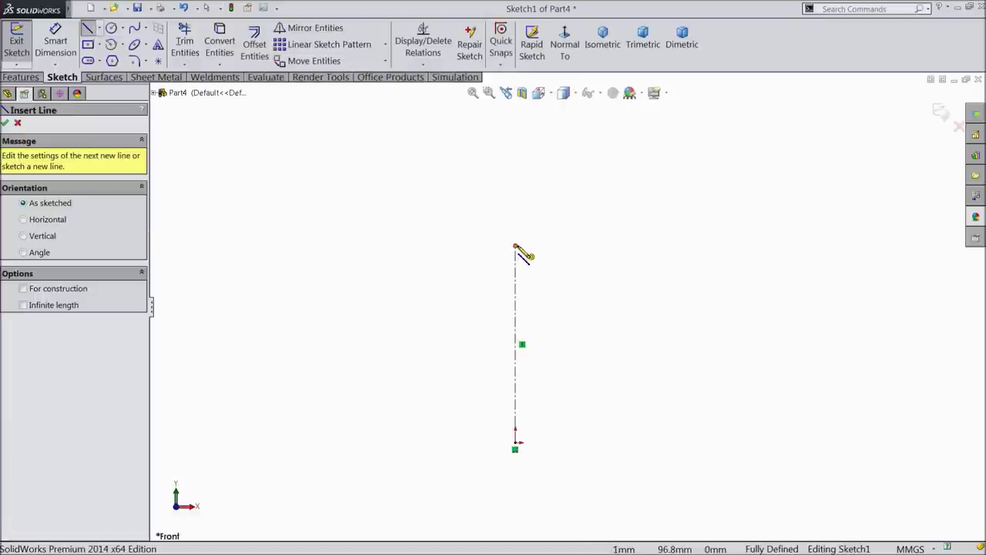
{"action": "left_click", "coordinate": [515, 246]}
{"action": "left_click", "coordinate": [548, 246]}
{"action": "left_click", "coordinate": [572, 222]}
{"action": "left_click", "coordinate": [573, 158]}
{"action": "right_click", "coordinate": [631, 77]}
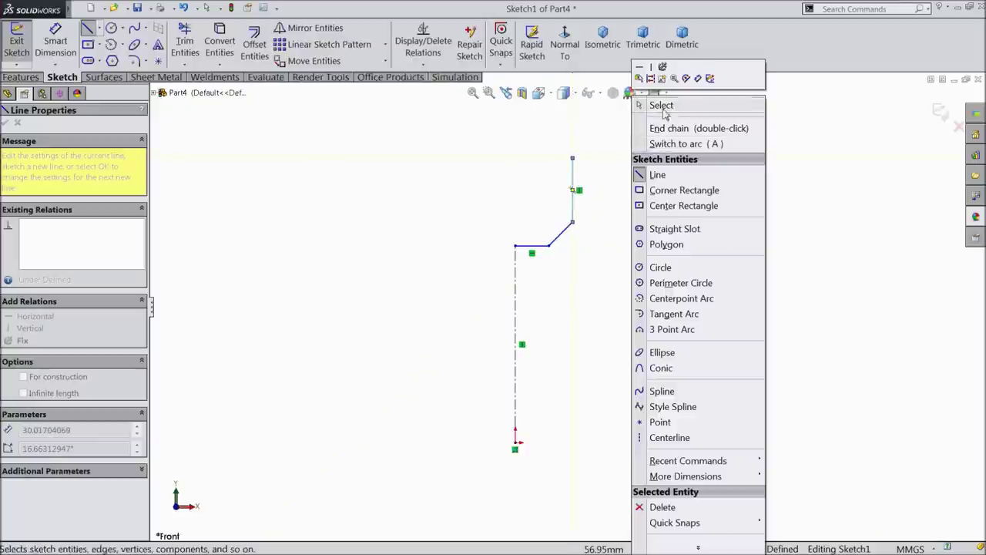
{"action": "left_click", "coordinate": [643, 106]}
{"action": "scroll", "coordinate": [612, 231], "scroll_direction": "down", "scroll_amount": 3}
Dimension the diagonal at 135° and the horizontal bottom line at 6 mm
{"action": "left_click", "coordinate": [56, 43]}
{"action": "scroll", "coordinate": [585, 281], "scroll_direction": "down", "scroll_amount": 2}
{"action": "left_click", "coordinate": [483, 239]}
{"action": "left_click", "coordinate": [437, 254]}
{"action": "left_click", "coordinate": [453, 235]}
{"action": "type", "text": "135"}
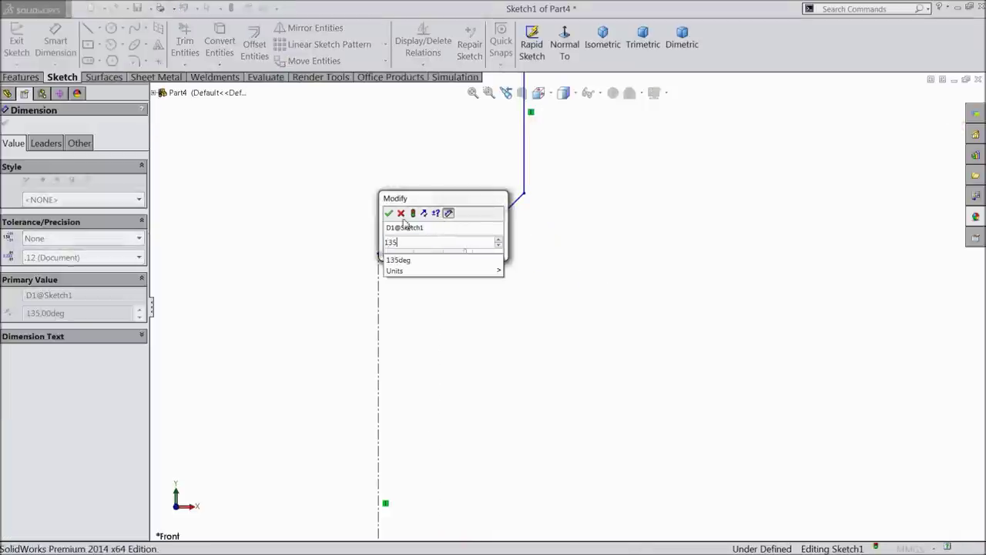
{"action": "key", "text": "Return"}
{"action": "left_click", "coordinate": [445, 255]}
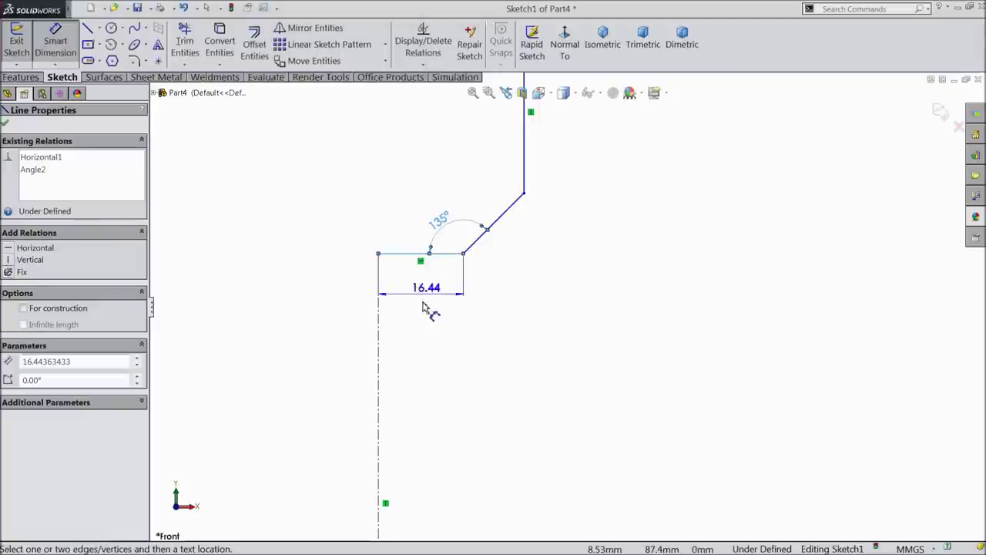
{"action": "left_click", "coordinate": [423, 308]}
{"action": "type", "text": "6"}
{"action": "key", "text": "Return"}
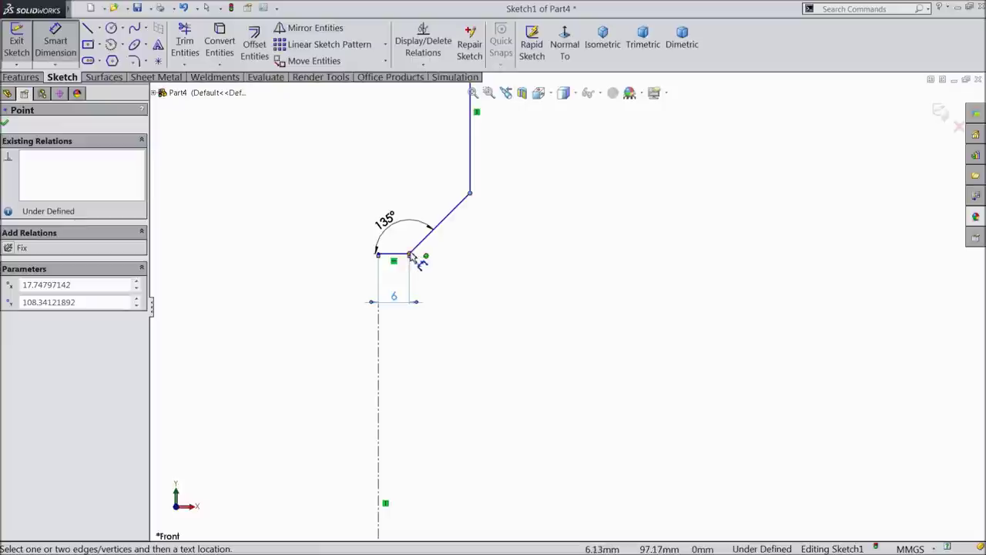
Dimension the diagonal's height to 4 mm and the vertical line to 12.74 mm
{"action": "left_click", "coordinate": [409, 254]}
{"action": "left_click", "coordinate": [528, 236]}
{"action": "type", "text": "4"}
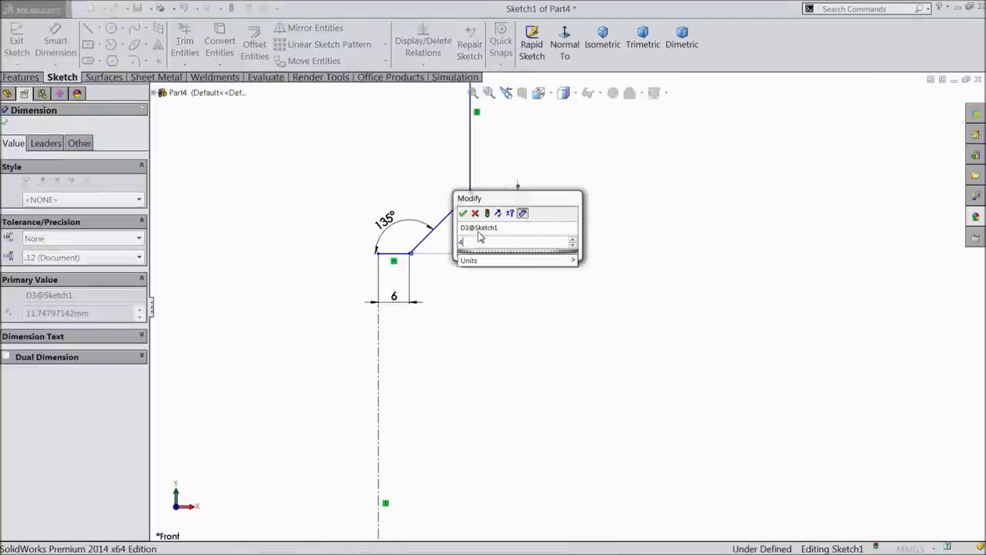
{"action": "left_click", "coordinate": [462, 214]}
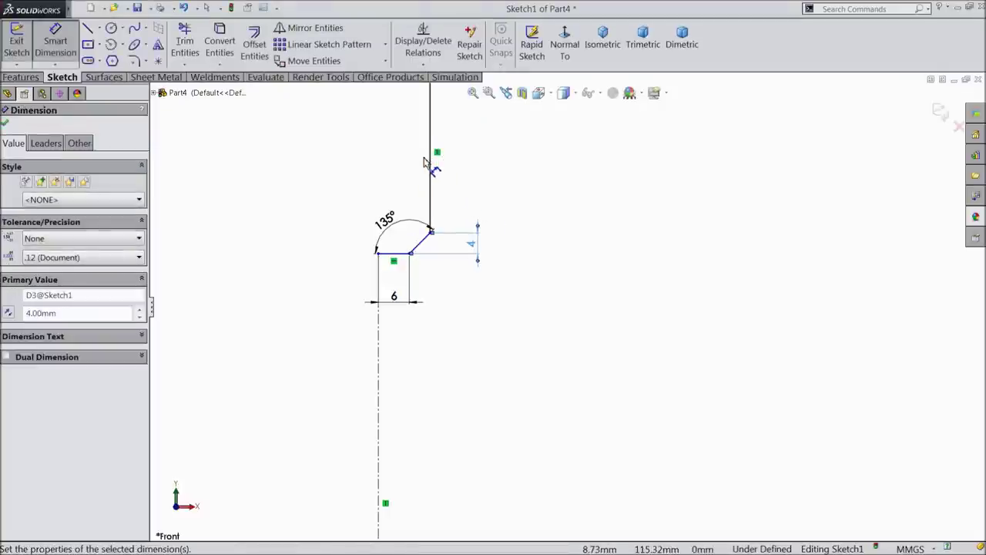
{"action": "scroll", "coordinate": [426, 195], "scroll_direction": "down", "scroll_amount": 3}
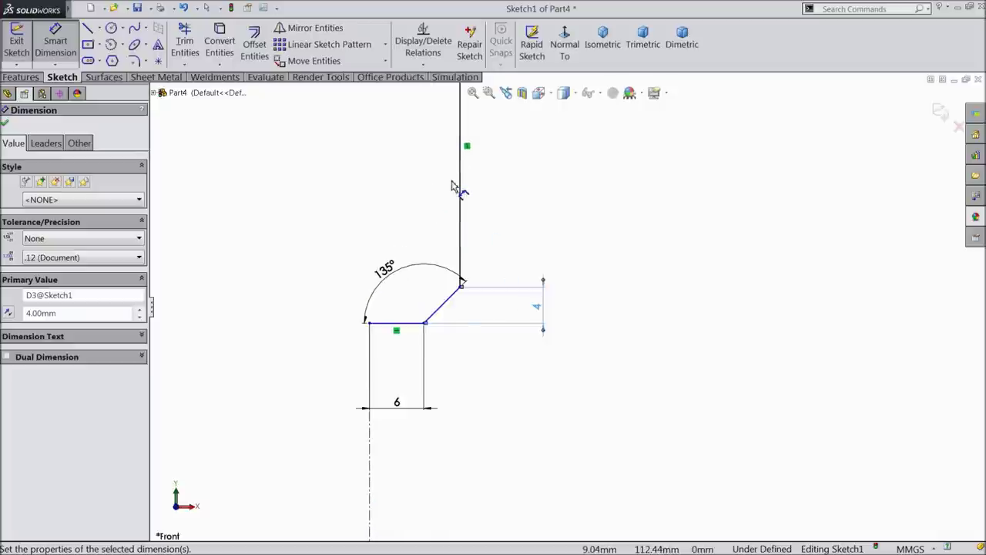
{"action": "scroll", "coordinate": [453, 187], "scroll_direction": "up", "scroll_amount": 3}
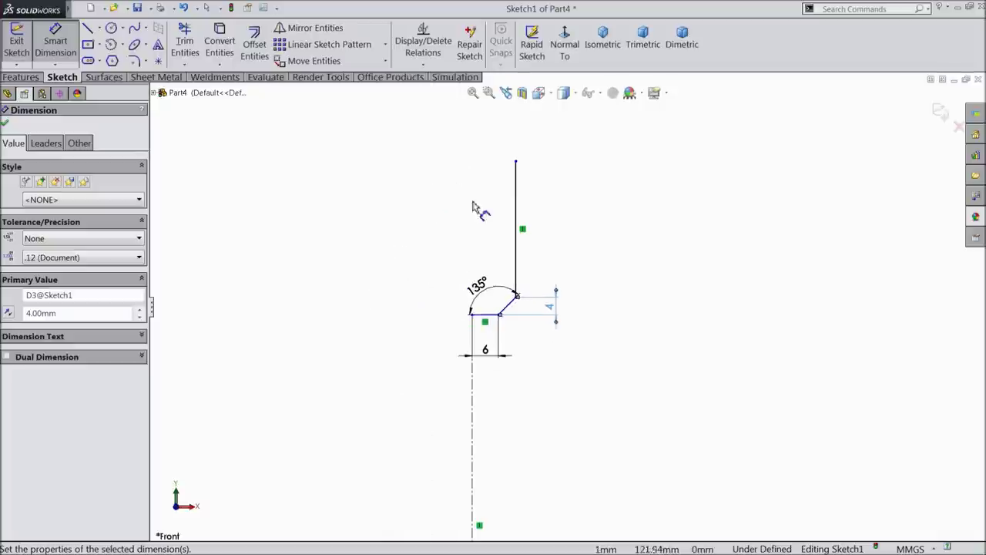
{"action": "left_click", "coordinate": [524, 235]}
{"action": "left_click", "coordinate": [620, 237]}
{"action": "type", "text": "12.74"}
{"action": "left_click", "coordinate": [565, 219]}
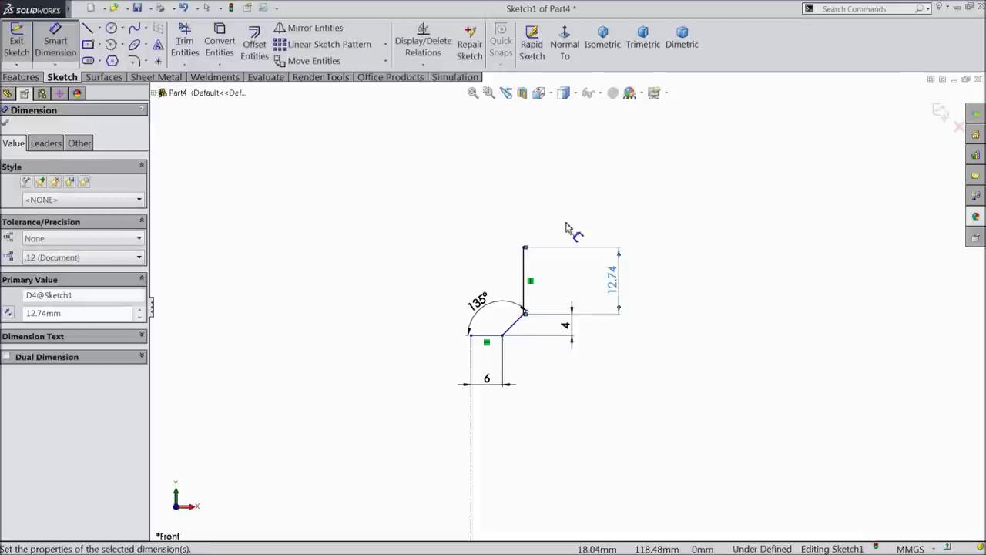
{"action": "scroll", "coordinate": [521, 392], "scroll_direction": "down", "scroll_amount": 3}
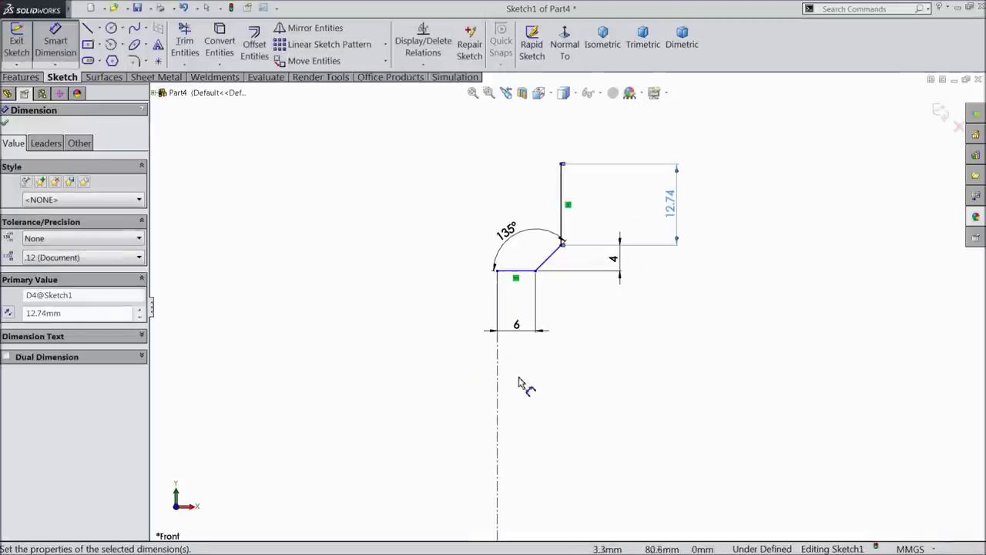
{"action": "left_click", "coordinate": [4, 124]}
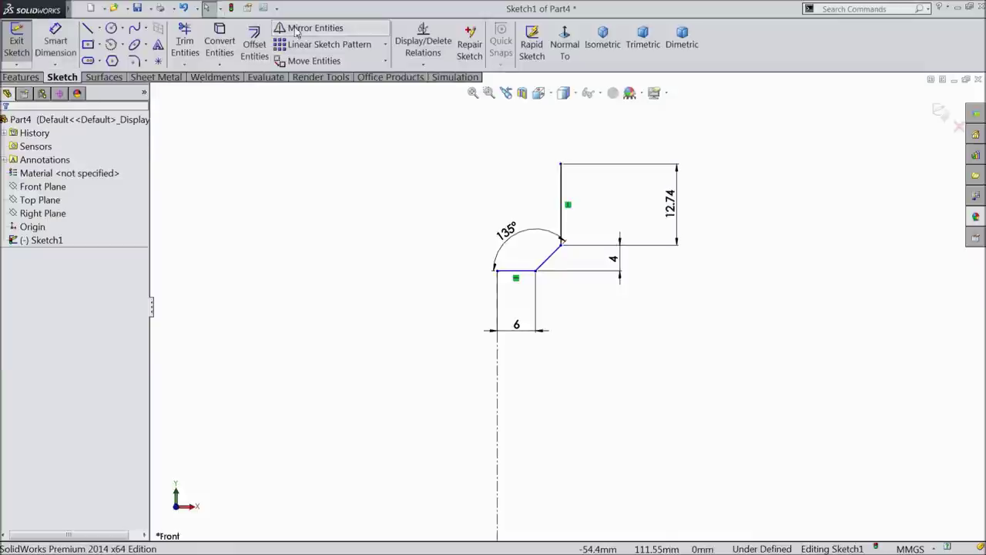
Mirror the three profile lines about the vertical centerline
{"action": "left_click", "coordinate": [309, 28]}
{"action": "mouse_move", "coordinate": [616, 163]}
{"action": "left_mouse_down"}
{"action": "mouse_move", "coordinate": [512, 228]}
{"action": "mouse_move", "coordinate": [508, 285]}
{"action": "left_mouse_up"}
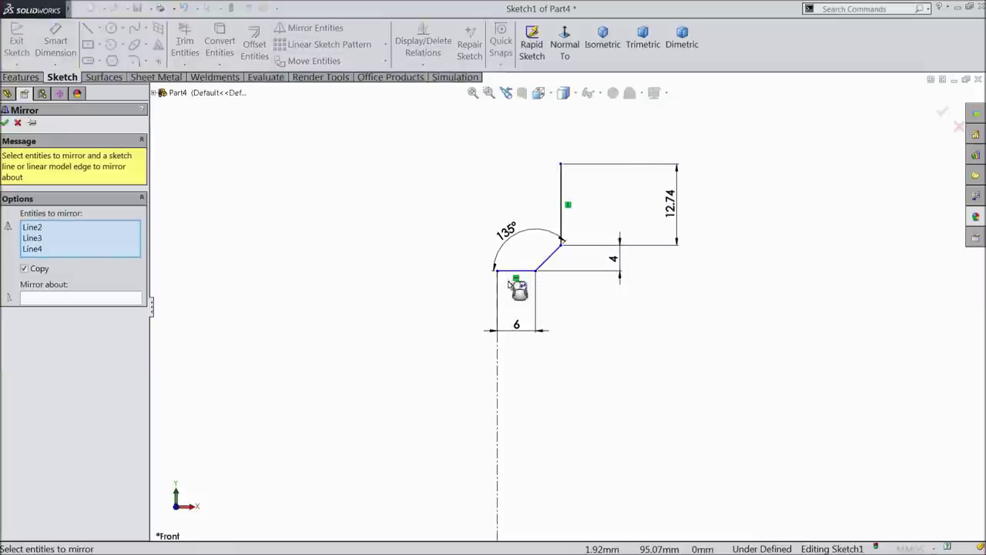
{"action": "left_click", "coordinate": [107, 305]}
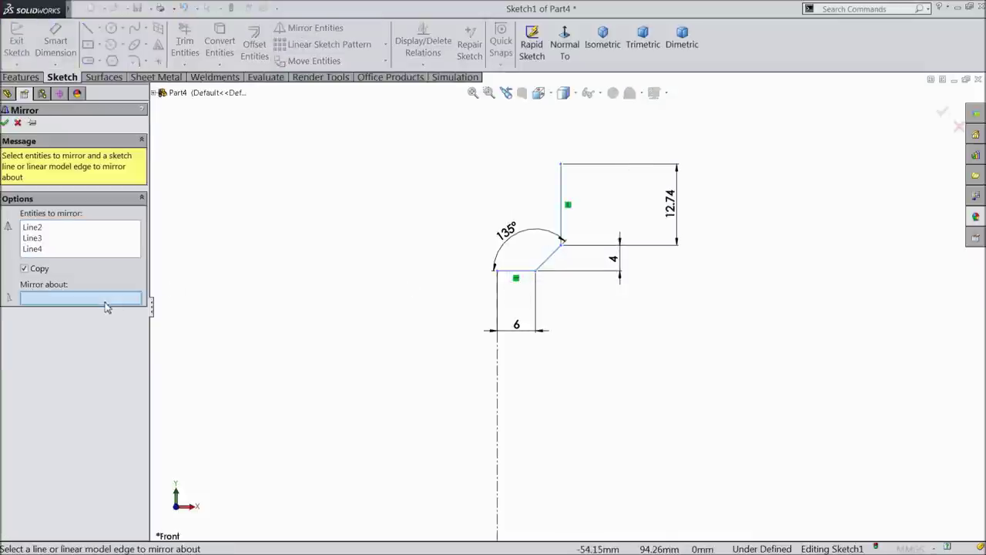
{"action": "left_click", "coordinate": [494, 311]}
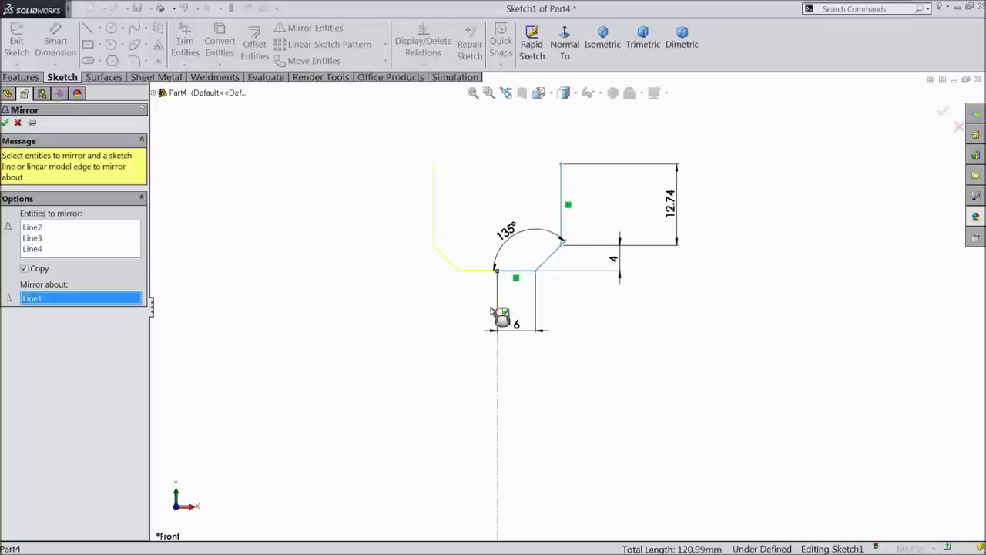
{"action": "left_click", "coordinate": [4, 123]}
Add a driven 20 width dimension between the two vertical lines
{"action": "key", "text": "d"}
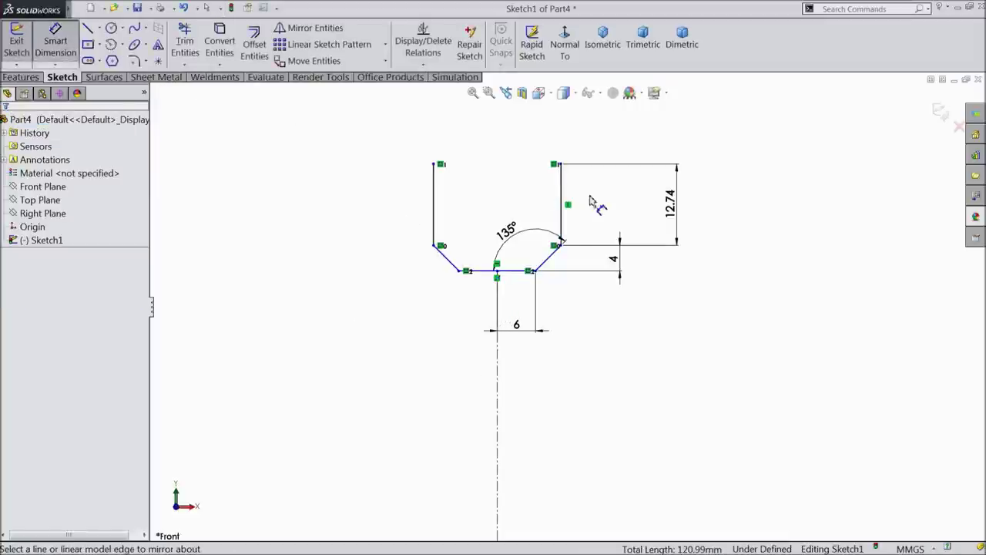
{"action": "left_click", "coordinate": [562, 182]}
{"action": "left_click", "coordinate": [434, 204]}
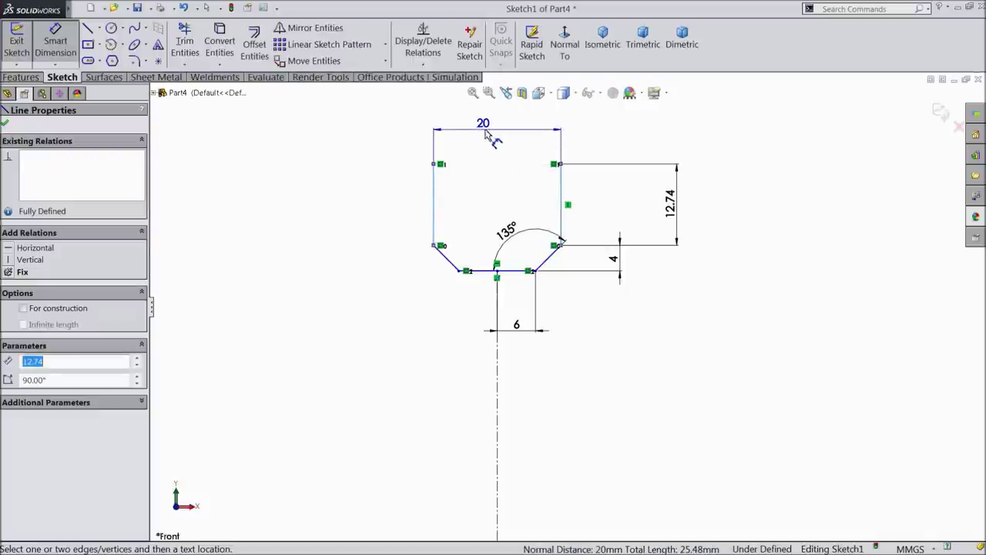
{"action": "left_click", "coordinate": [488, 133]}
{"action": "left_click", "coordinate": [545, 170]}
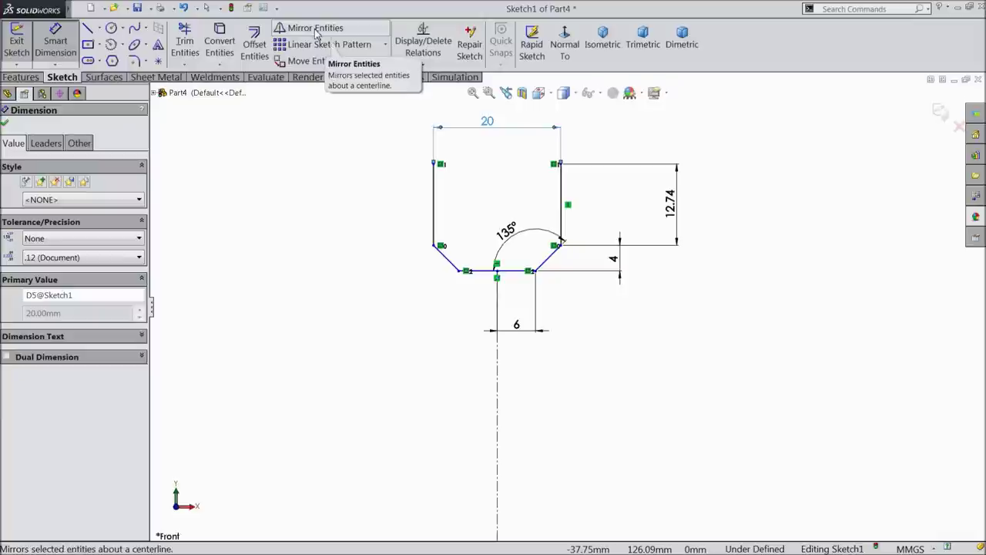
Offset the outline 2.50 mm outward and close both top gaps with short lines
{"action": "left_click", "coordinate": [254, 48]}
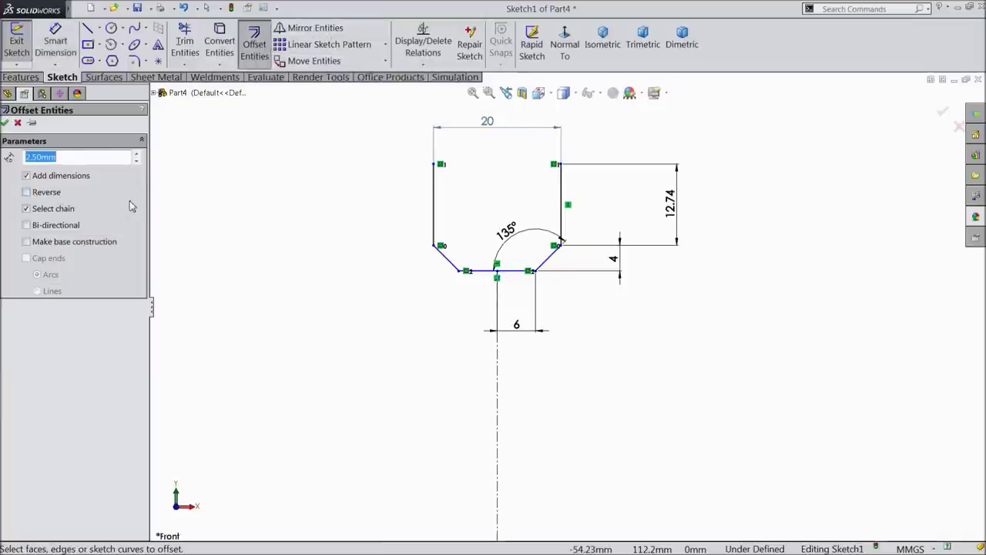
{"action": "left_click", "coordinate": [563, 185]}
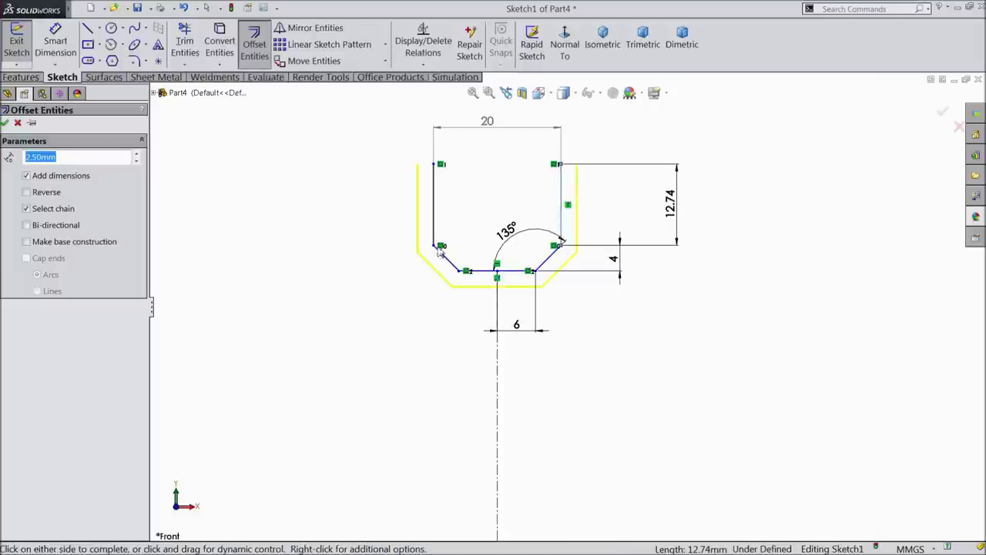
{"action": "left_click", "coordinate": [4, 123]}
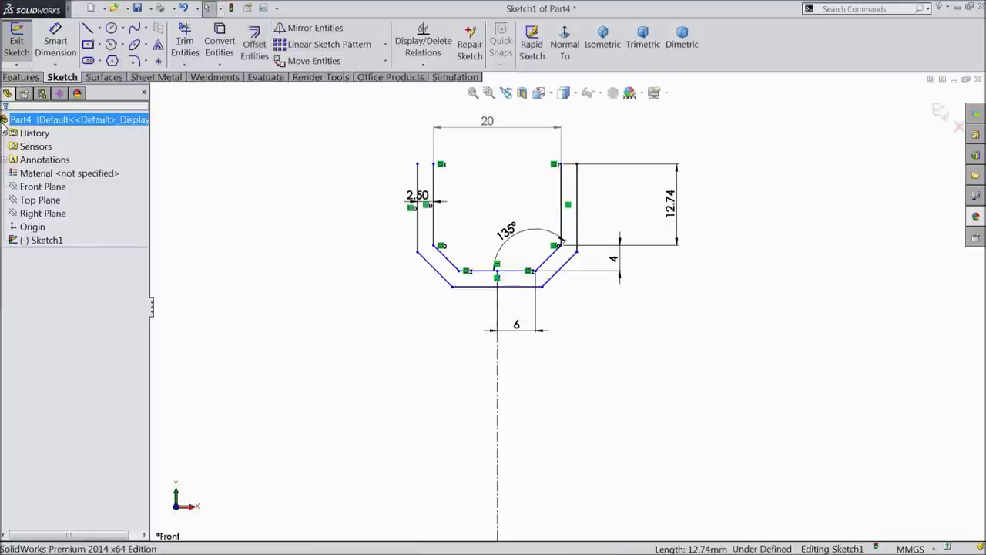
{"action": "left_click", "coordinate": [87, 29]}
{"action": "left_click_drag", "start_coordinate": [417, 163], "coordinate": [433, 163]}
{"action": "left_click_drag", "start_coordinate": [570, 171], "coordinate": [577, 163]}
{"action": "right_click", "coordinate": [590, 132]}
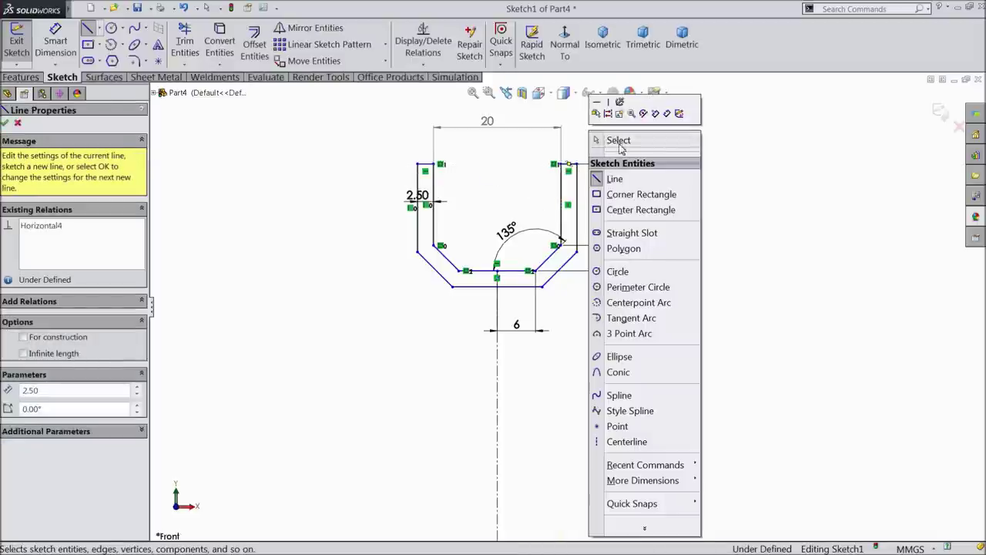
Dimension the profile's bottom edge 39.75 mm from the origin
{"action": "left_click", "coordinate": [619, 140]}
{"action": "left_click", "coordinate": [55, 39]}
{"action": "scroll", "coordinate": [570, 287], "scroll_direction": "up", "scroll_amount": 3}
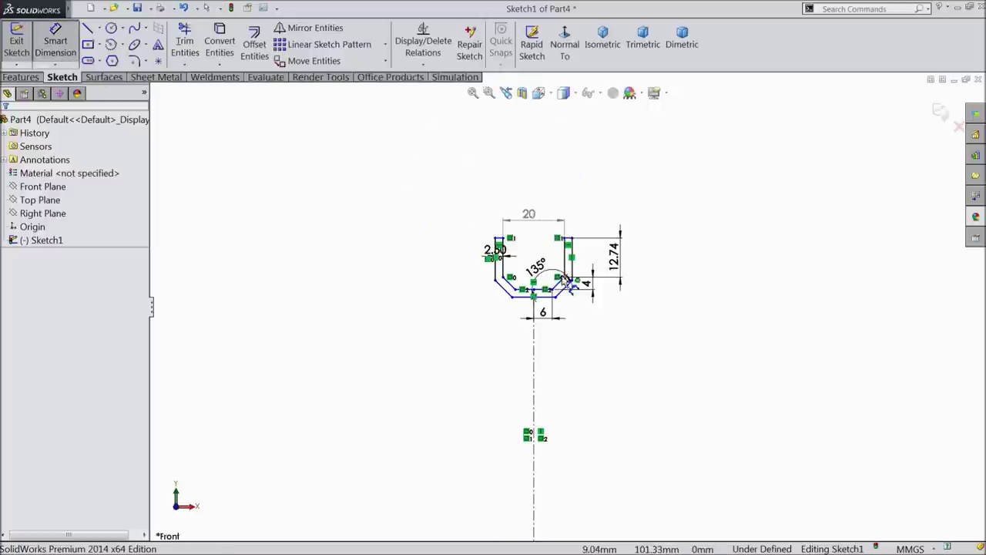
{"action": "scroll", "coordinate": [570, 284], "scroll_direction": "up", "scroll_amount": 2}
{"action": "scroll", "coordinate": [586, 428], "scroll_direction": "up", "scroll_amount": 1}
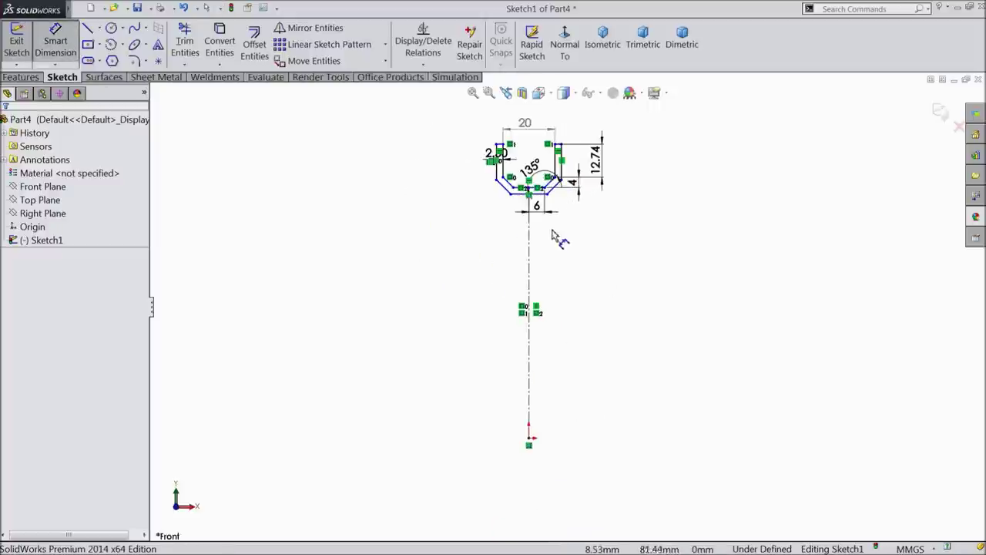
{"action": "scroll", "coordinate": [552, 231], "scroll_direction": "down", "scroll_amount": 1}
{"action": "left_click", "coordinate": [526, 484]}
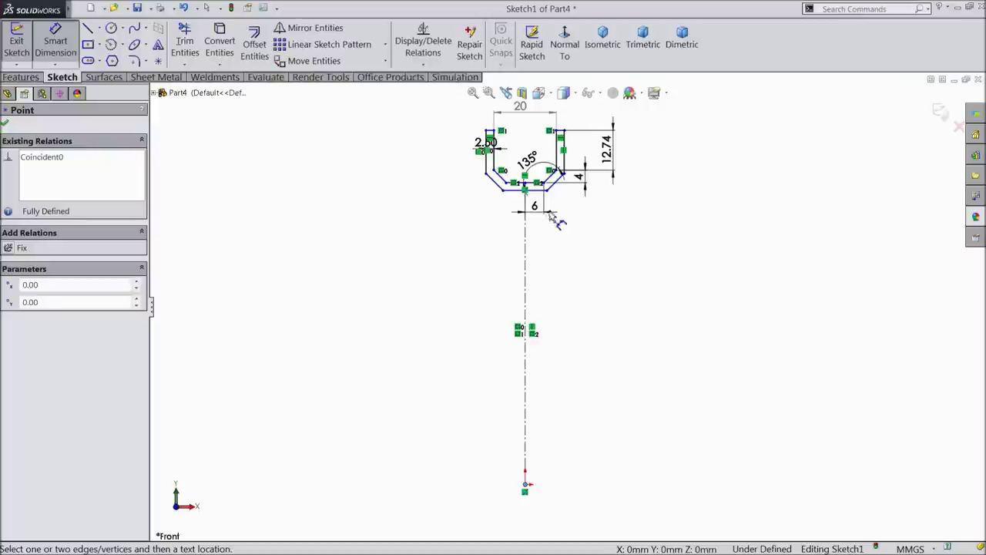
{"action": "left_click", "coordinate": [535, 186]}
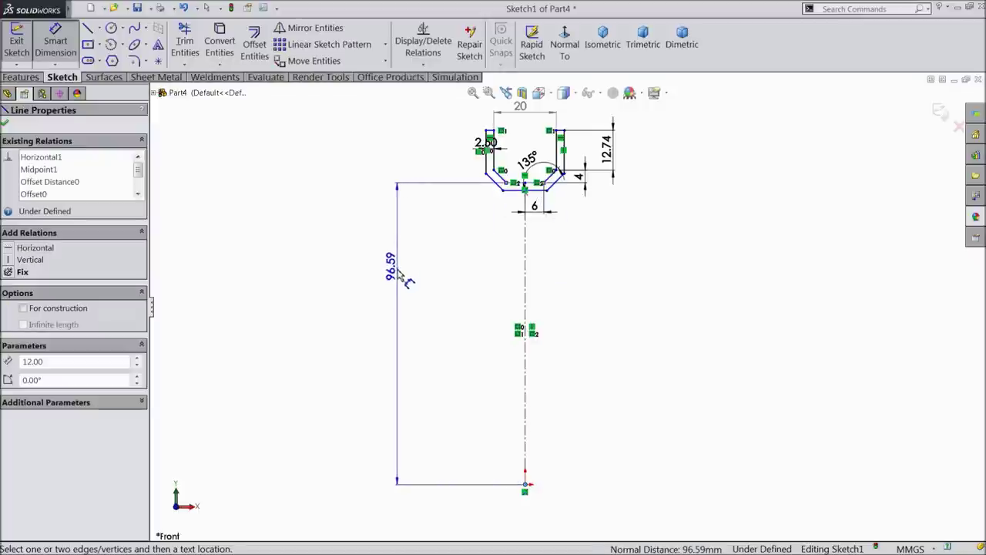
{"action": "left_click", "coordinate": [393, 295]}
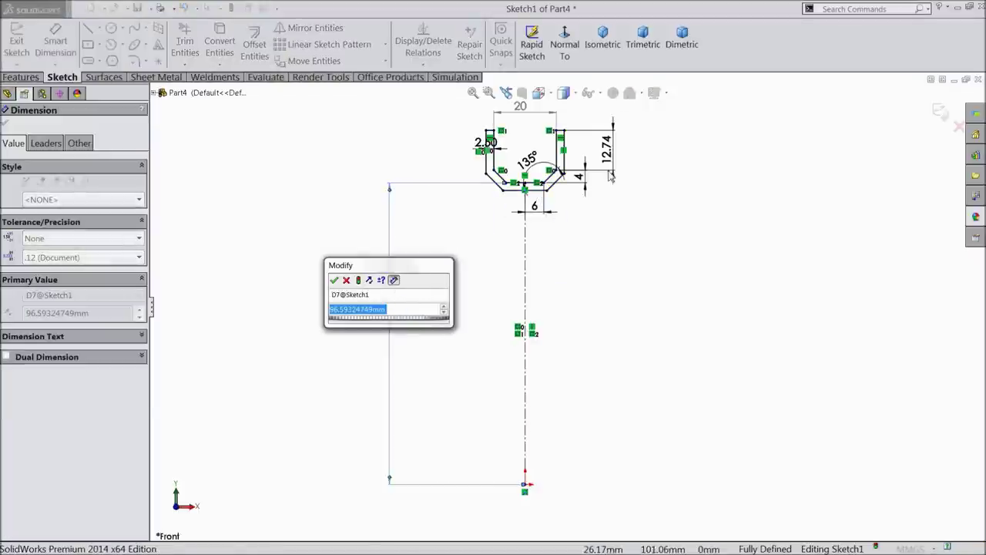
{"action": "type", "text": "3"}
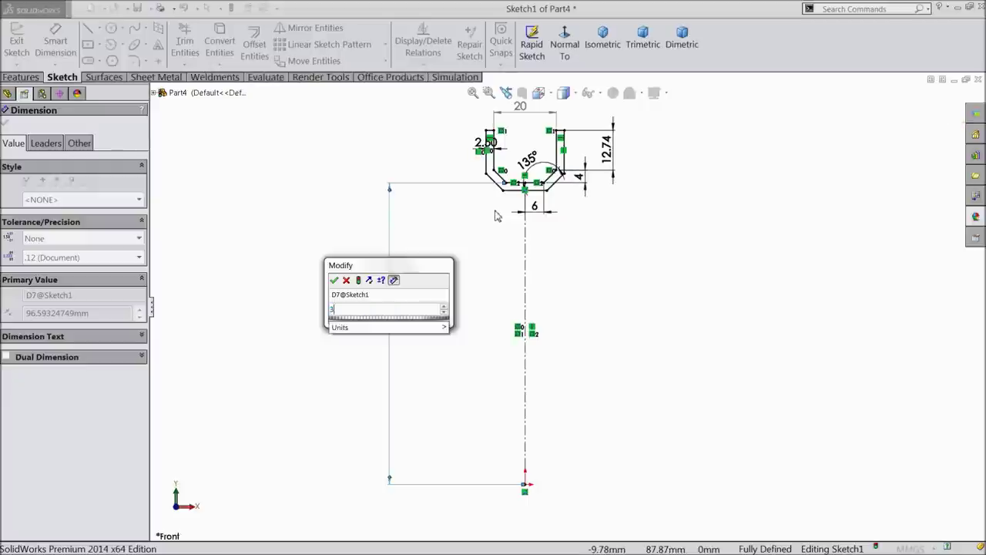
{"action": "type", "text": "9.75"}
{"action": "left_click", "coordinate": [333, 279]}
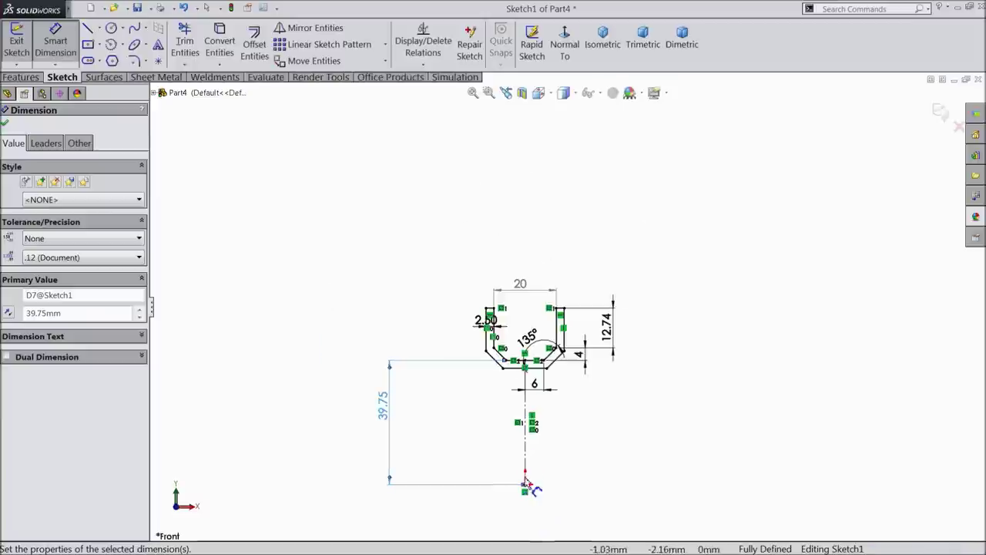
{"action": "scroll", "coordinate": [526, 482], "scroll_direction": "down", "scroll_amount": 4}
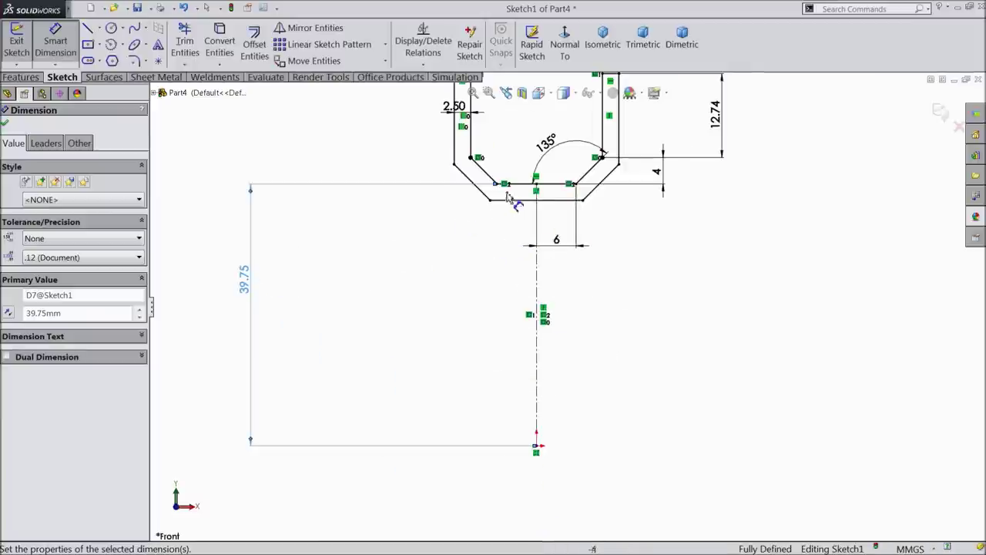
{"action": "left_click", "coordinate": [5, 124]}
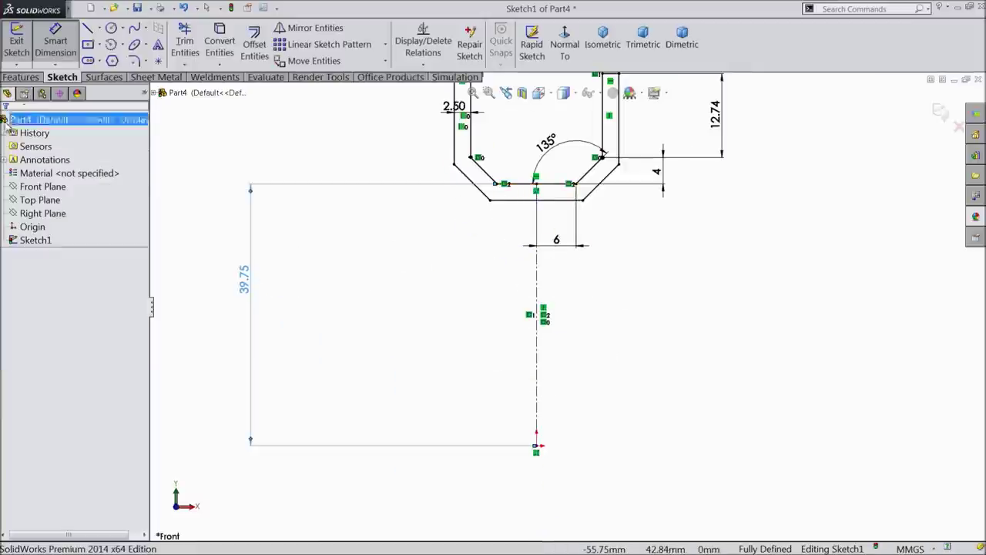
Draw a horizontal centerline from the origin to the right
{"action": "left_click", "coordinate": [99, 28]}
{"action": "left_click", "coordinate": [115, 60]}
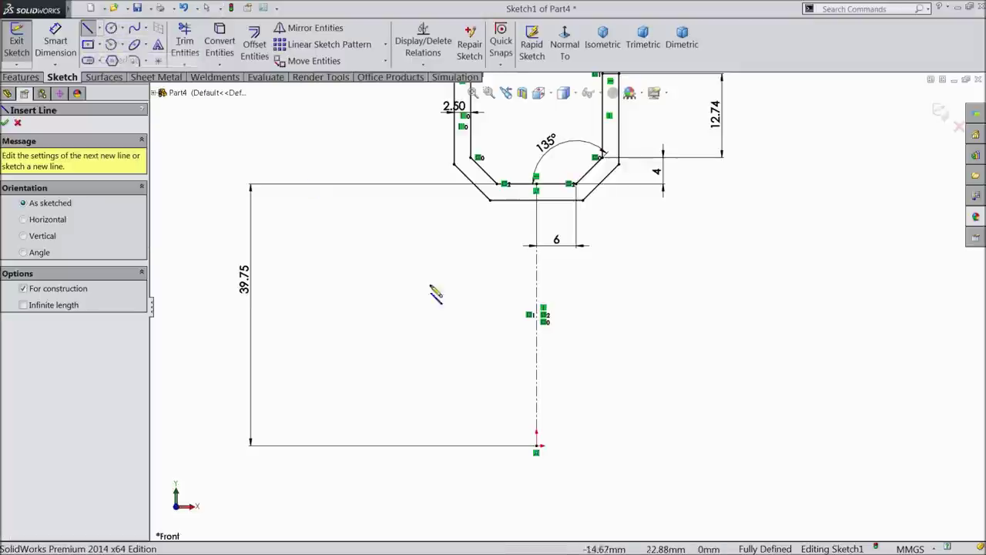
{"action": "left_click", "coordinate": [536, 445]}
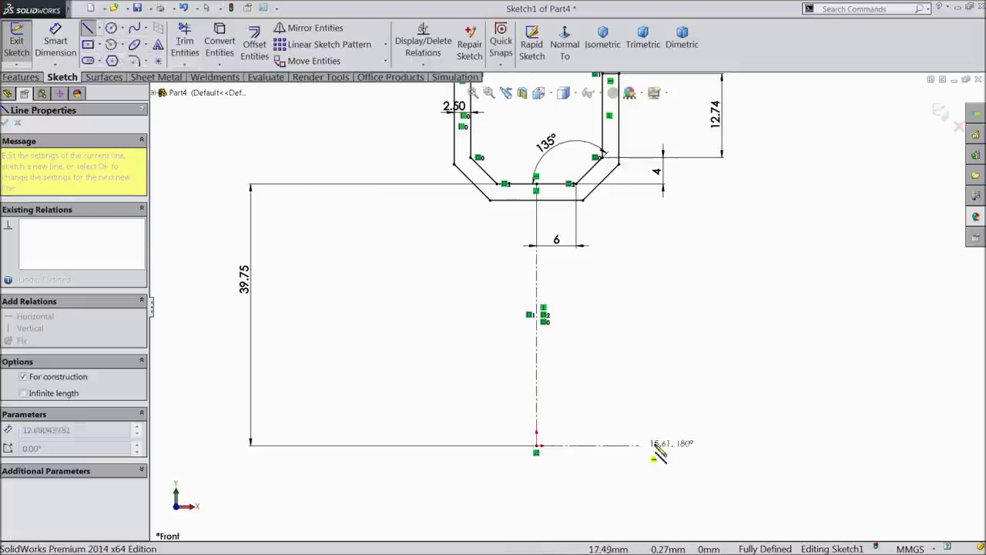
{"action": "left_click", "coordinate": [695, 445]}
{"action": "right_click", "coordinate": [724, 391]}
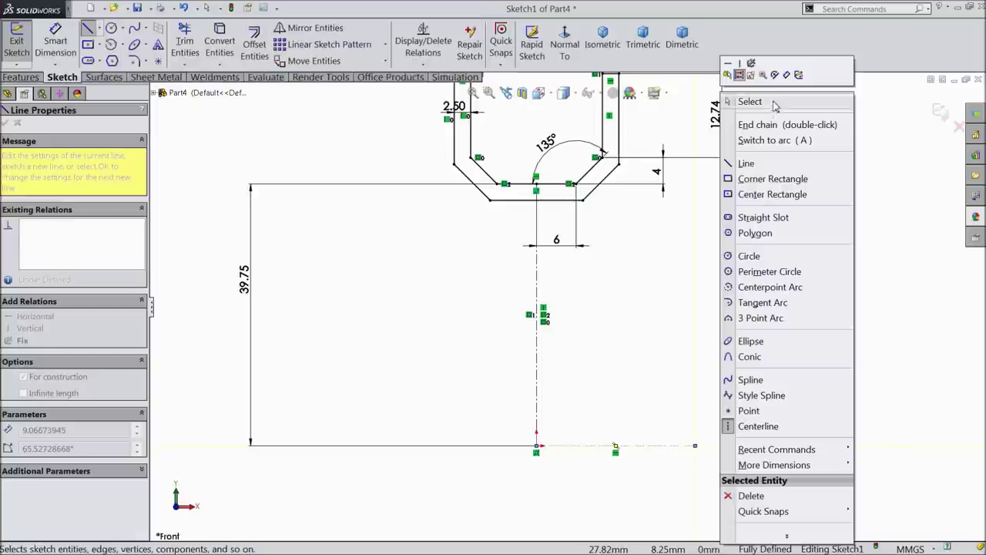
{"action": "left_click", "coordinate": [748, 101]}
{"action": "left_click", "coordinate": [21, 77]}
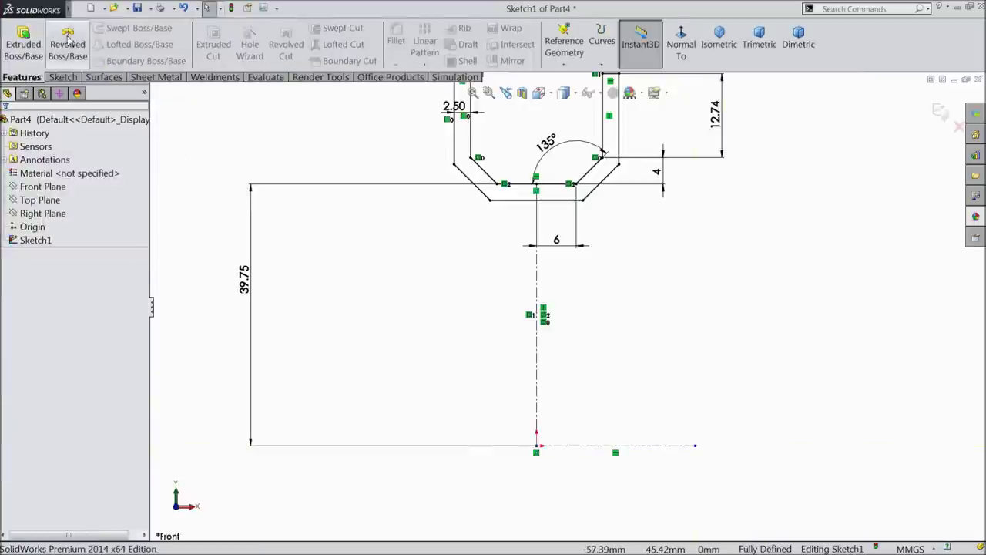
Revolve Sketch1 360° about the horizontal centerline into a ring, then sketch on its front face
{"action": "left_click", "coordinate": [68, 46]}
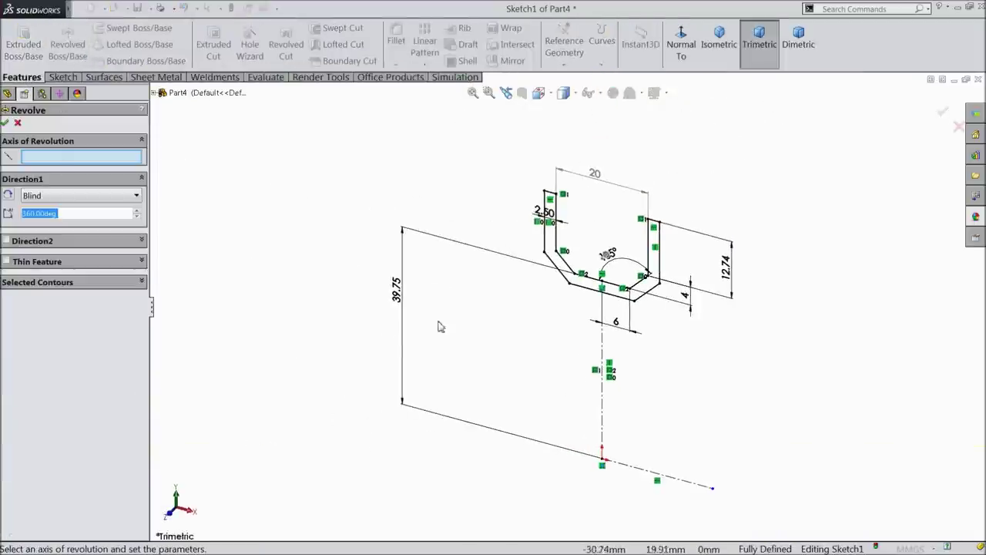
{"action": "left_click", "coordinate": [641, 475]}
{"action": "scroll", "coordinate": [623, 455], "scroll_direction": "up", "scroll_amount": 3}
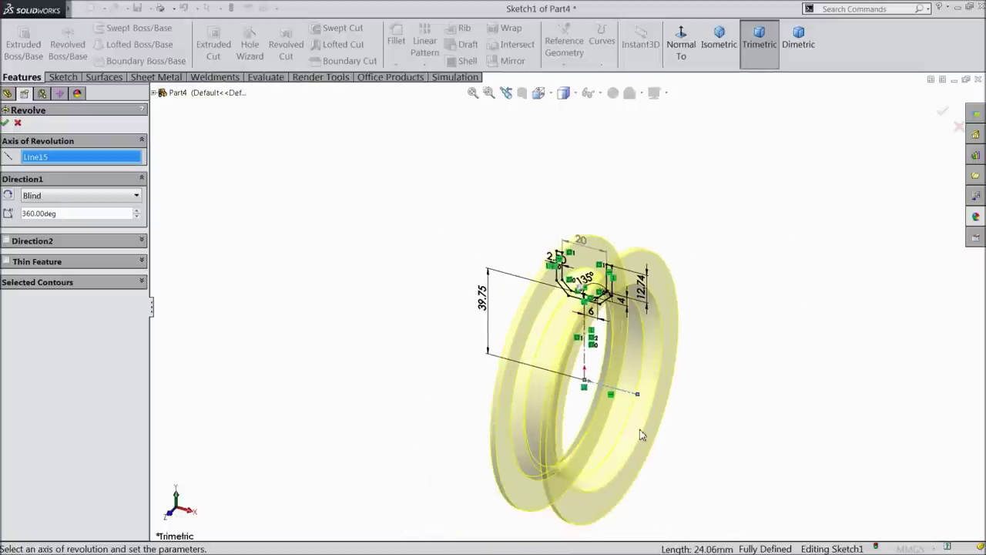
{"action": "scroll", "coordinate": [623, 411], "scroll_direction": "down", "scroll_amount": 3}
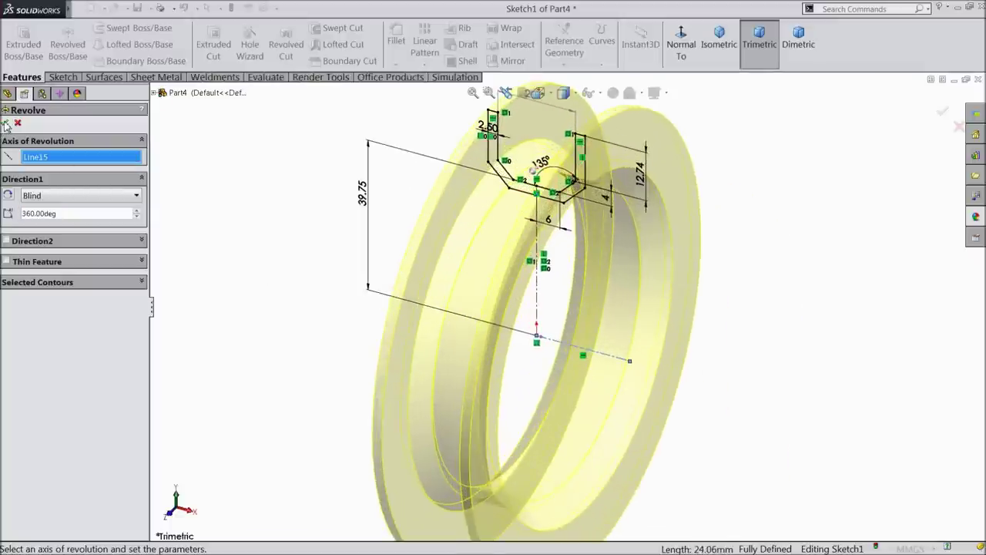
{"action": "left_click", "coordinate": [6, 123]}
{"action": "mouse_move", "coordinate": [321, 269]}
{"action": "middle_mouse_down"}
{"action": "mouse_move", "coordinate": [344, 217]}
{"action": "mouse_move", "coordinate": [289, 259]}
{"action": "mouse_move", "coordinate": [431, 231]}
{"action": "middle_mouse_up"}
{"action": "left_click", "coordinate": [519, 209]}
{"action": "left_click", "coordinate": [551, 167]}
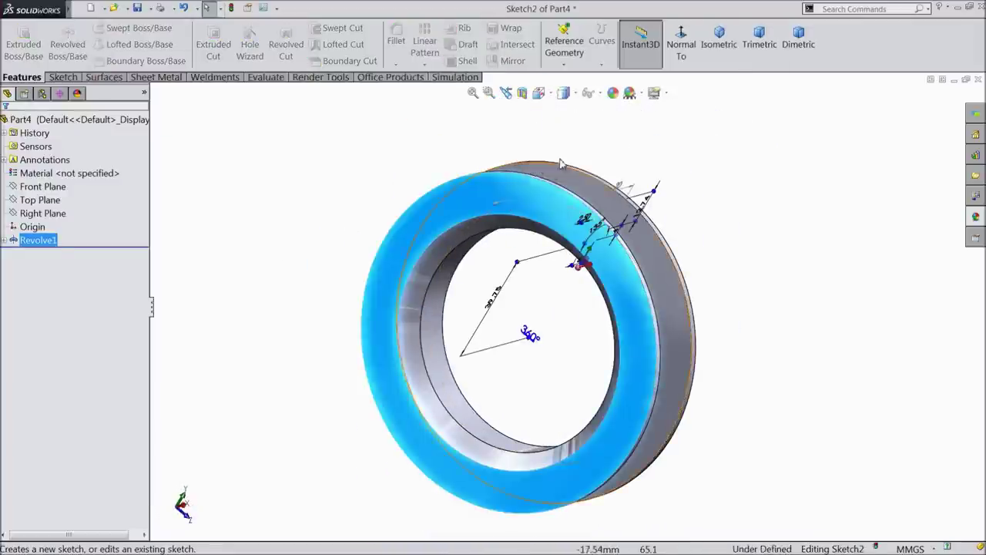
Draw a centre rectangle anchored at the origin on the ring face
{"action": "left_click", "coordinate": [62, 77]}
{"action": "left_click", "coordinate": [88, 45]}
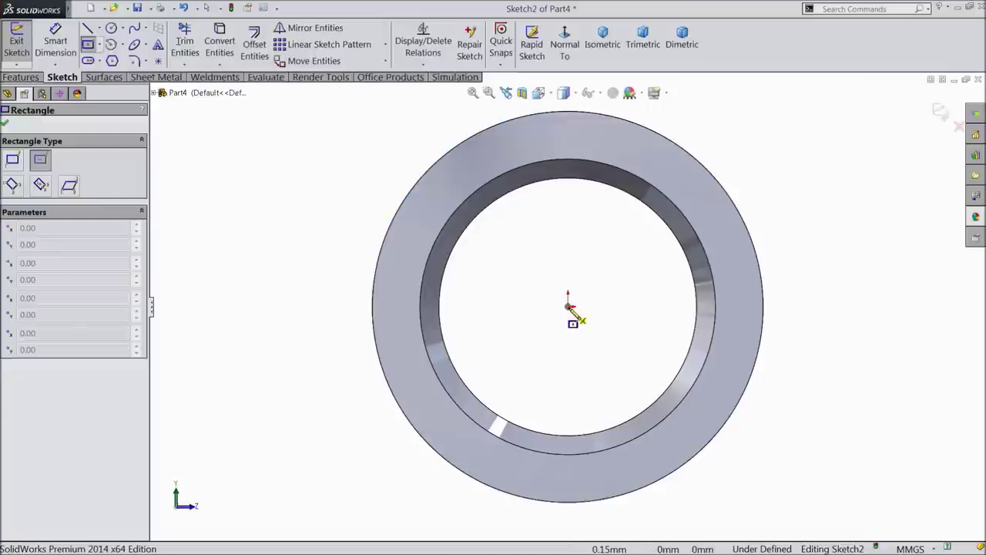
{"action": "left_click", "coordinate": [568, 303]}
{"action": "left_click", "coordinate": [423, 175]}
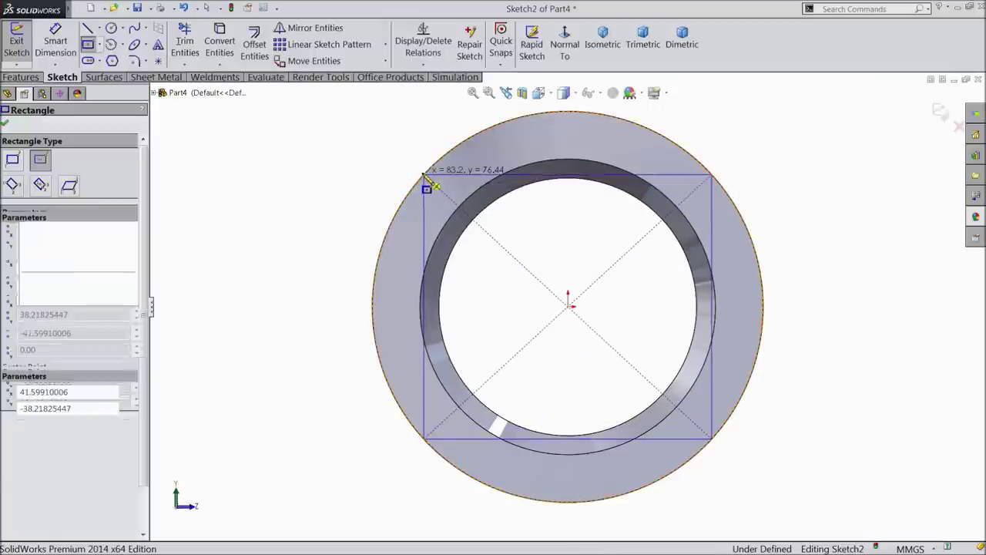
{"action": "right_click", "coordinate": [337, 143]}
{"action": "left_click", "coordinate": [347, 132]}
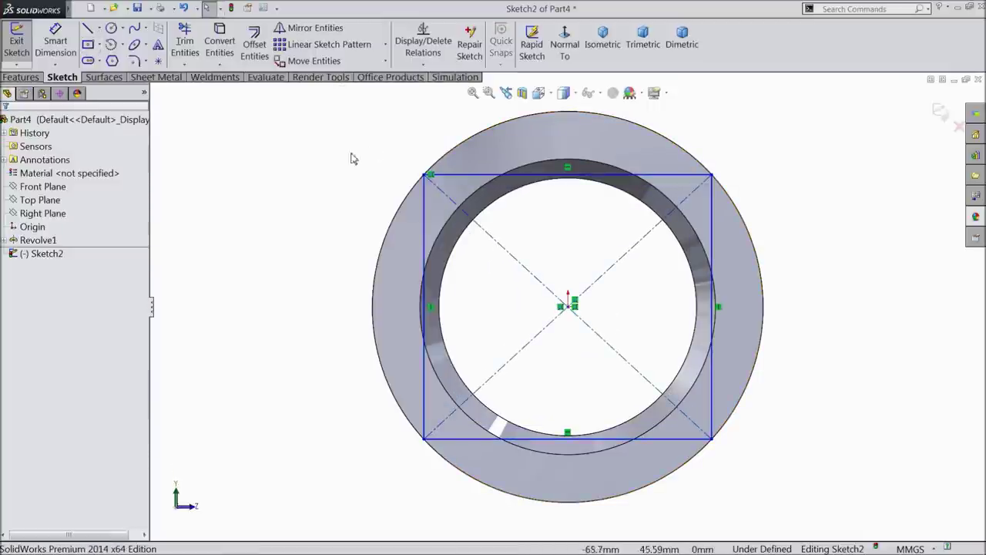
Dimension the rectangle's top edge to 79.5 mm
{"action": "left_click", "coordinate": [54, 45]}
{"action": "left_click", "coordinate": [517, 176]}
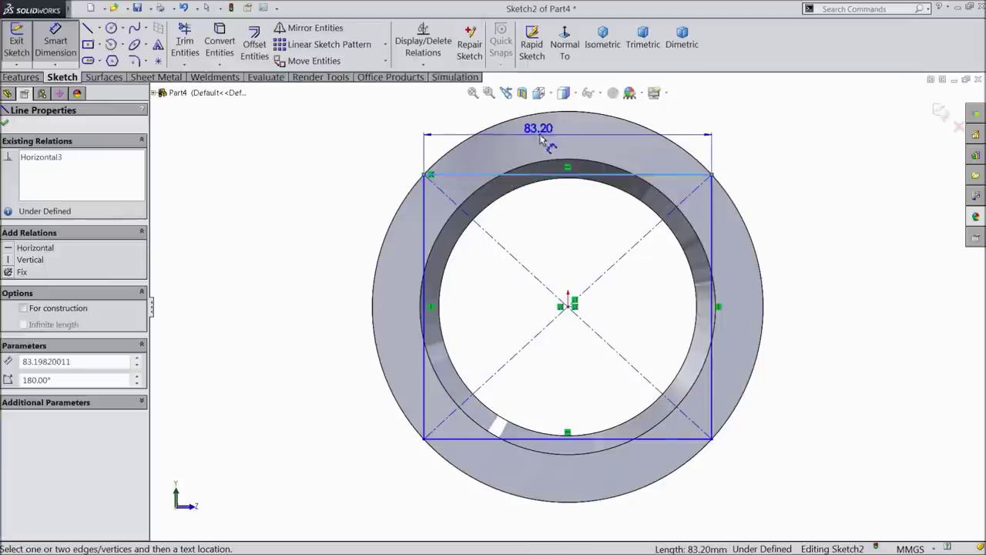
{"action": "left_click", "coordinate": [541, 139]}
{"action": "type", "text": "7"}
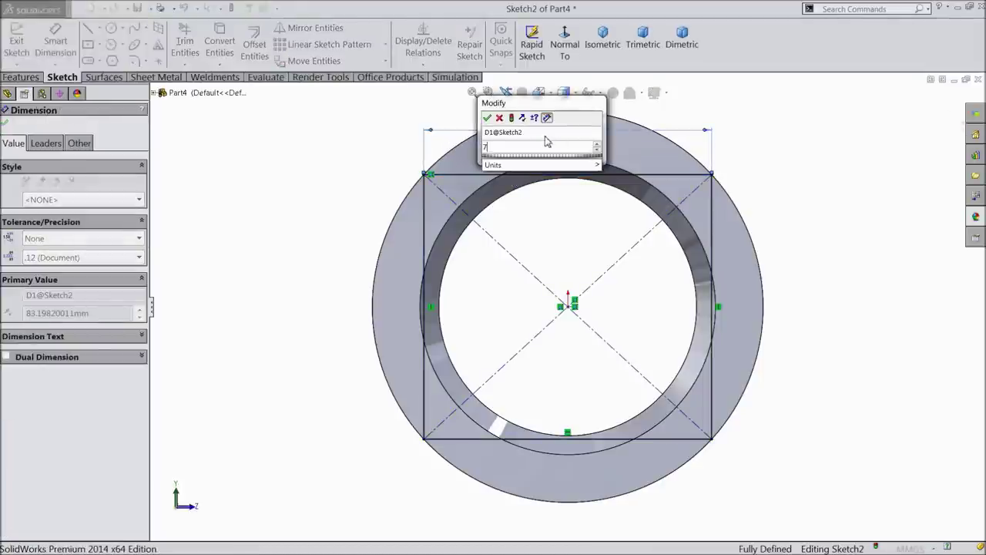
{"action": "type", "text": "9.5"}
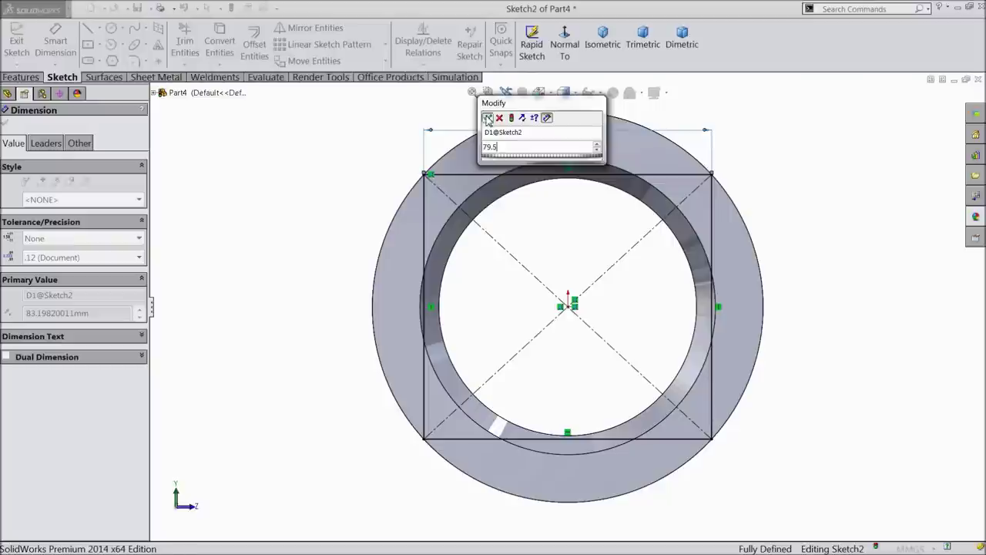
{"action": "left_click", "coordinate": [487, 118]}
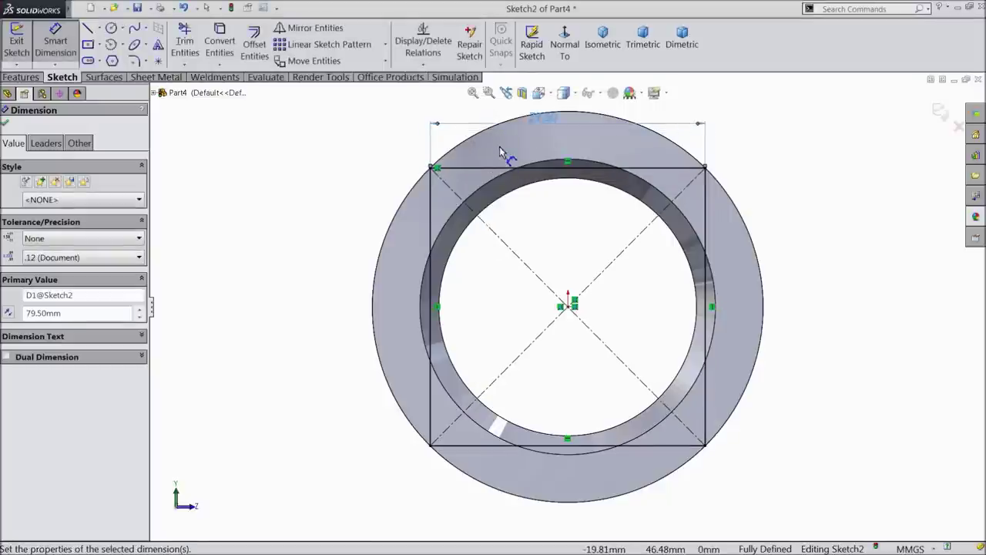
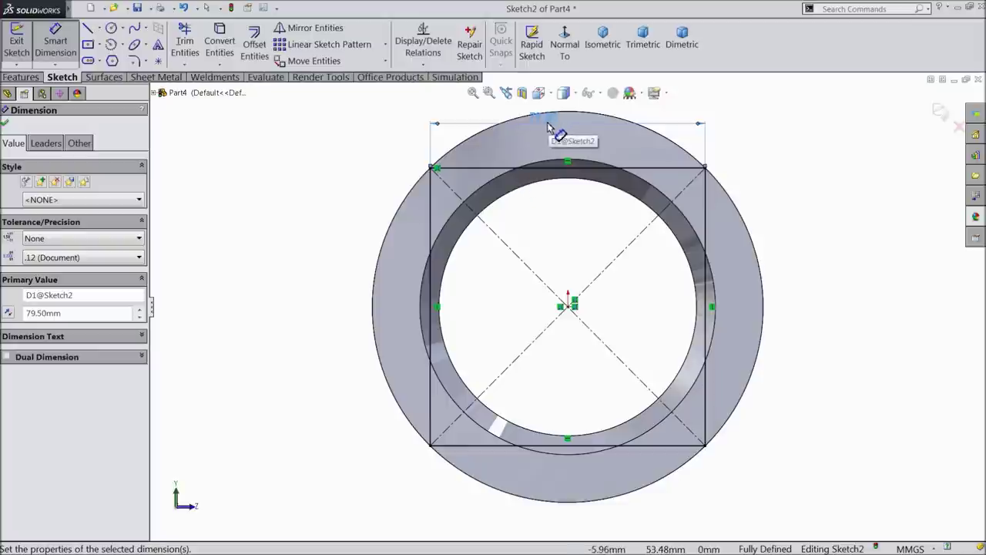
Make the square's left and top lines equal so the square is fully defined
{"action": "key", "text": "Escape"}
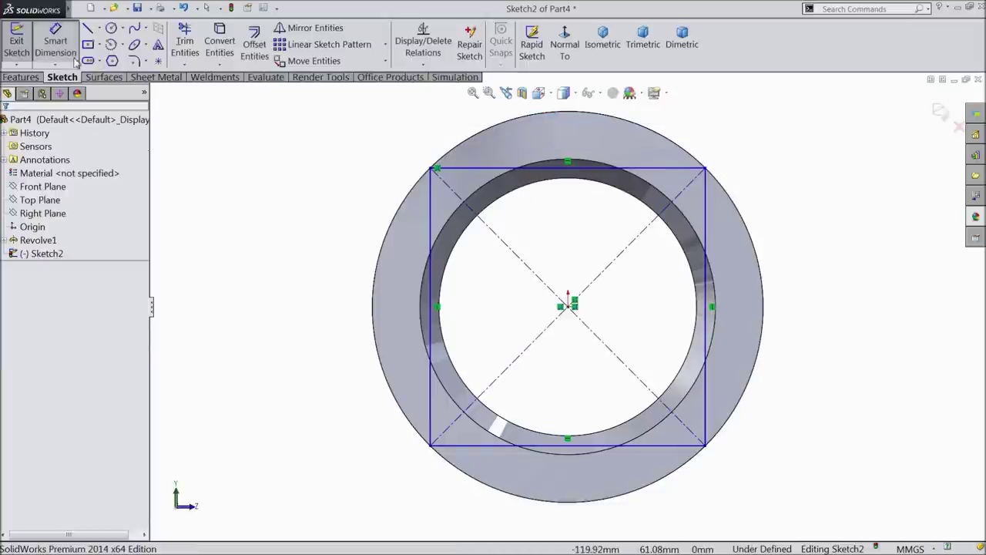
{"action": "left_click", "coordinate": [530, 174]}
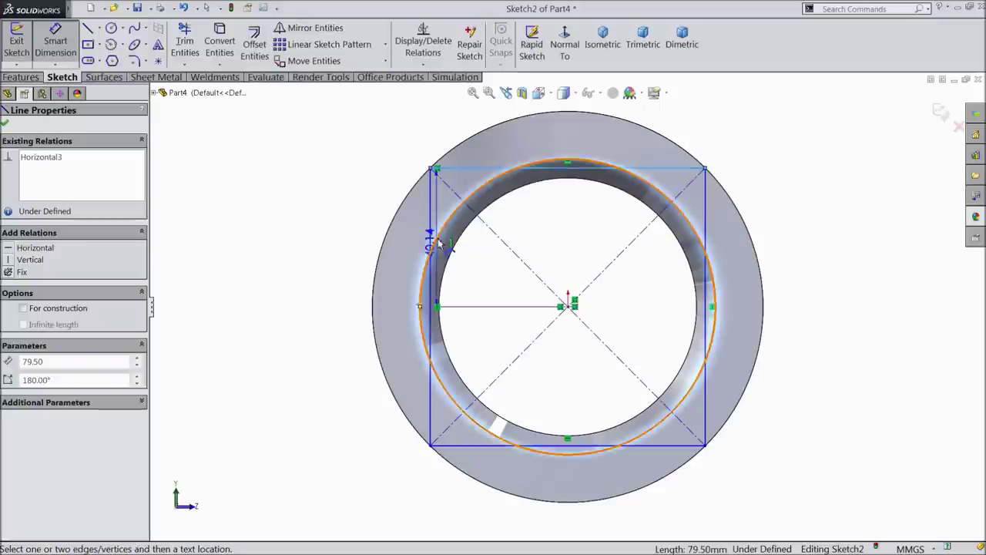
{"action": "key", "text": "Escape"}
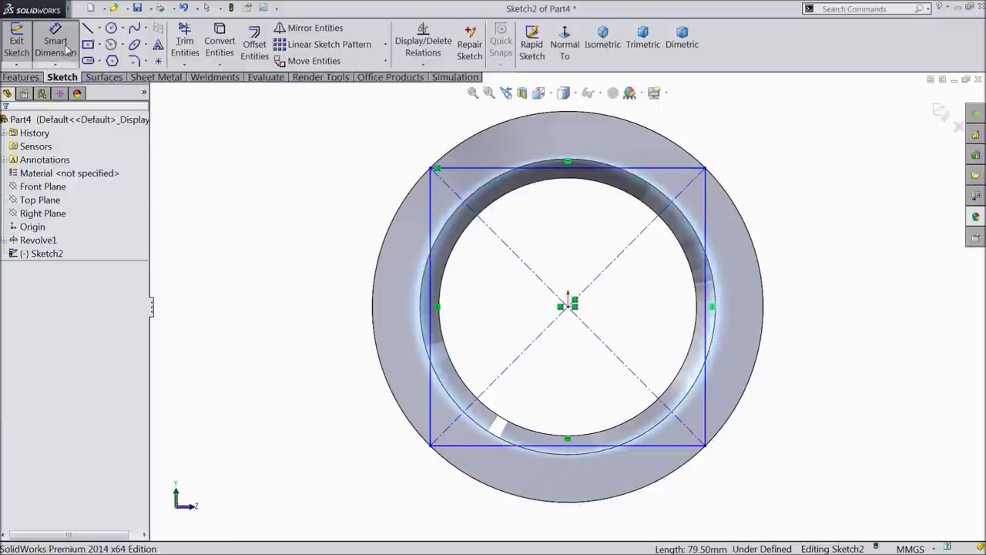
{"action": "key", "text": "Escape"}
{"action": "left_click", "coordinate": [470, 168]}
{"action": "left_click", "coordinate": [431, 225]}
{"action": "left_click", "coordinate": [510, 168], "text": "ctrl"}
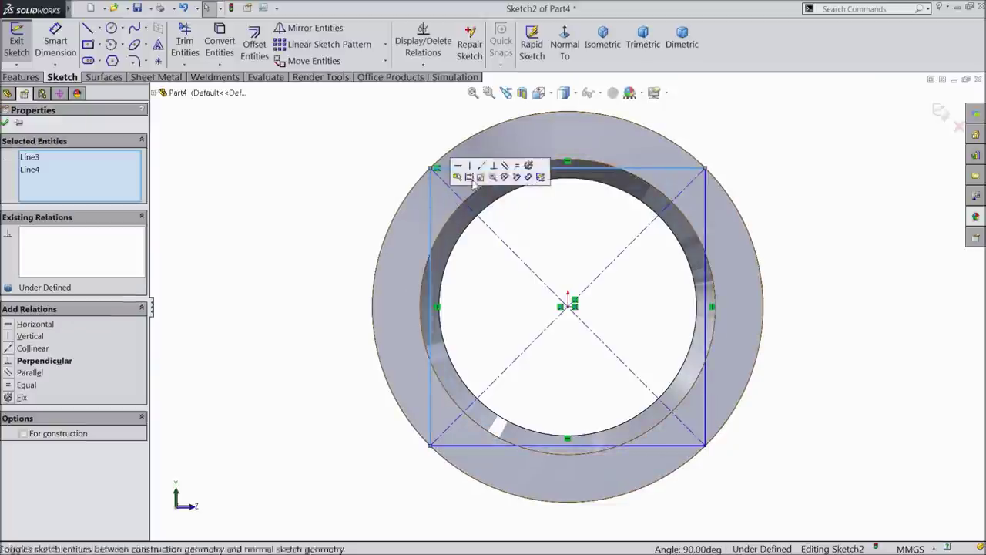
{"action": "left_click", "coordinate": [518, 166]}
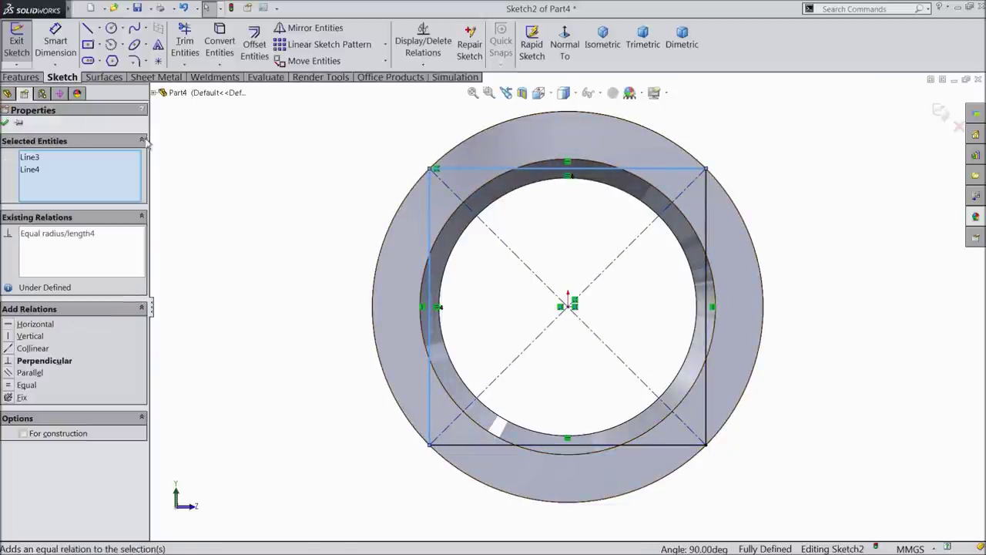
{"action": "left_click", "coordinate": [6, 123]}
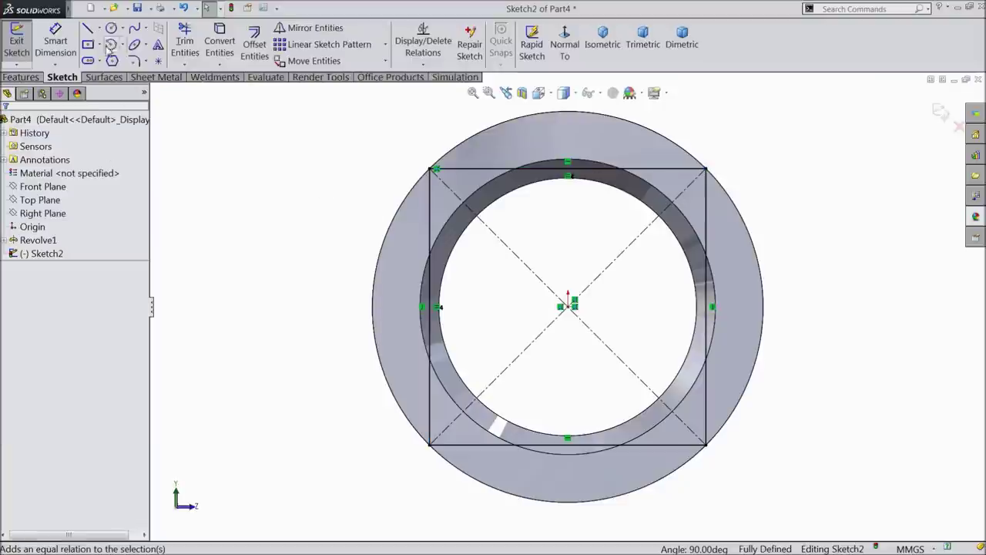
Sketch a larger center rectangle from the ring's centre, enclosing the whole ring
{"action": "left_click", "coordinate": [90, 45]}
{"action": "scroll", "coordinate": [574, 316], "scroll_direction": "up", "scroll_amount": 1}
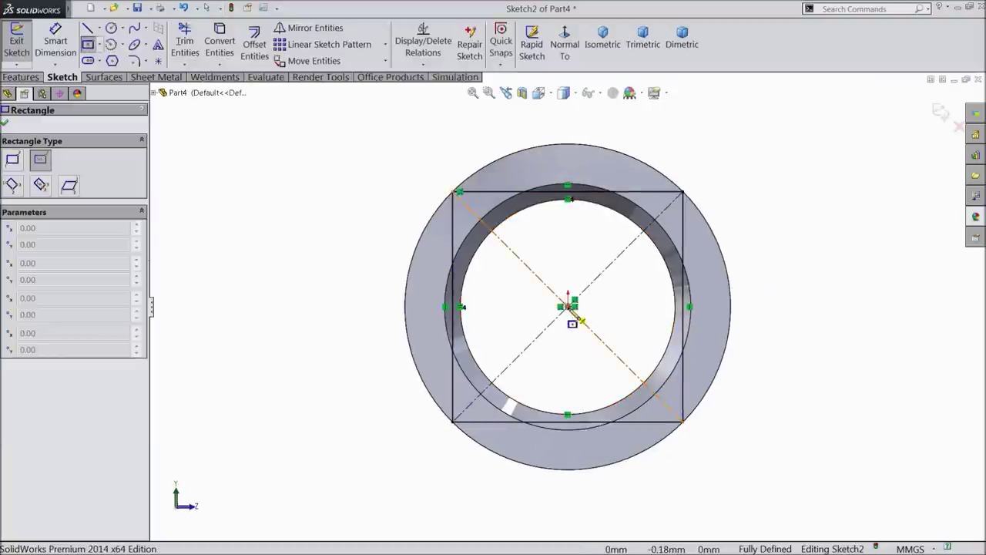
{"action": "left_click", "coordinate": [569, 307]}
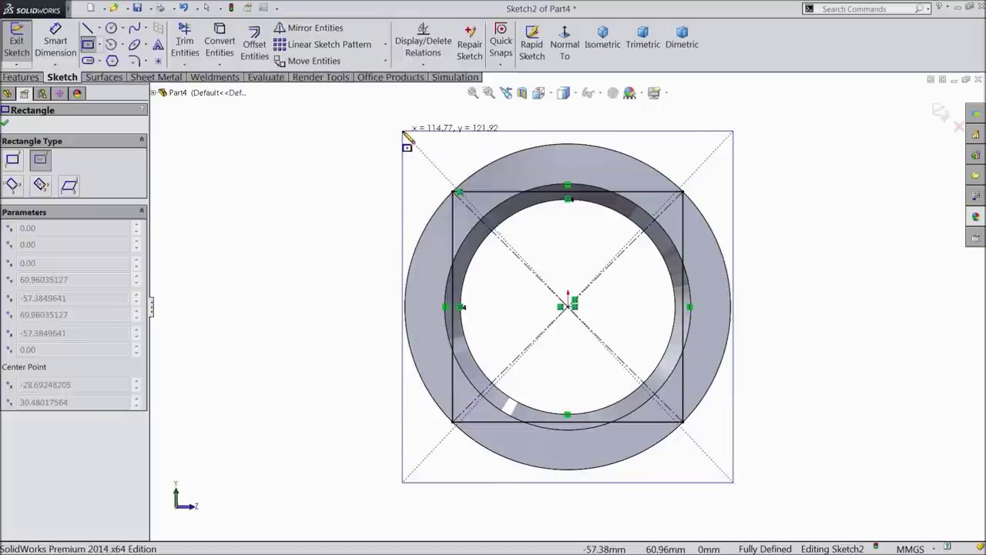
{"action": "left_click", "coordinate": [381, 122]}
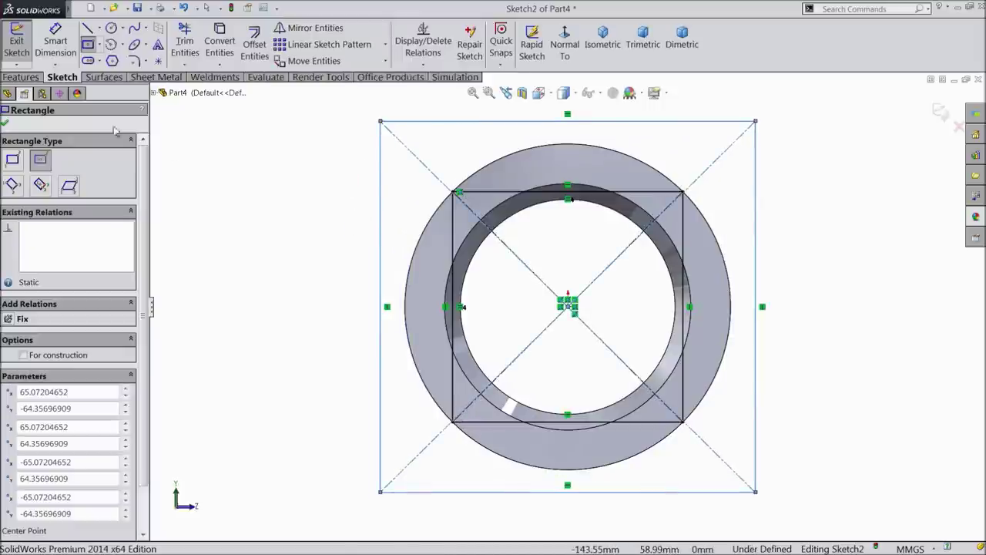
{"action": "left_click", "coordinate": [6, 123]}
{"action": "left_click", "coordinate": [20, 77]}
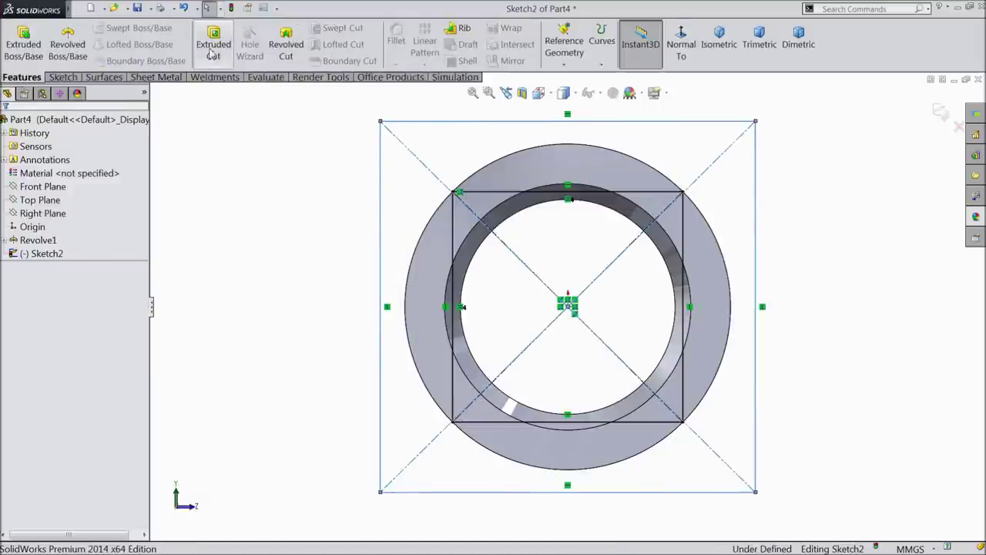
Cut the square sketch with an Extruded Cut set to Through All
{"action": "left_click", "coordinate": [213, 44]}
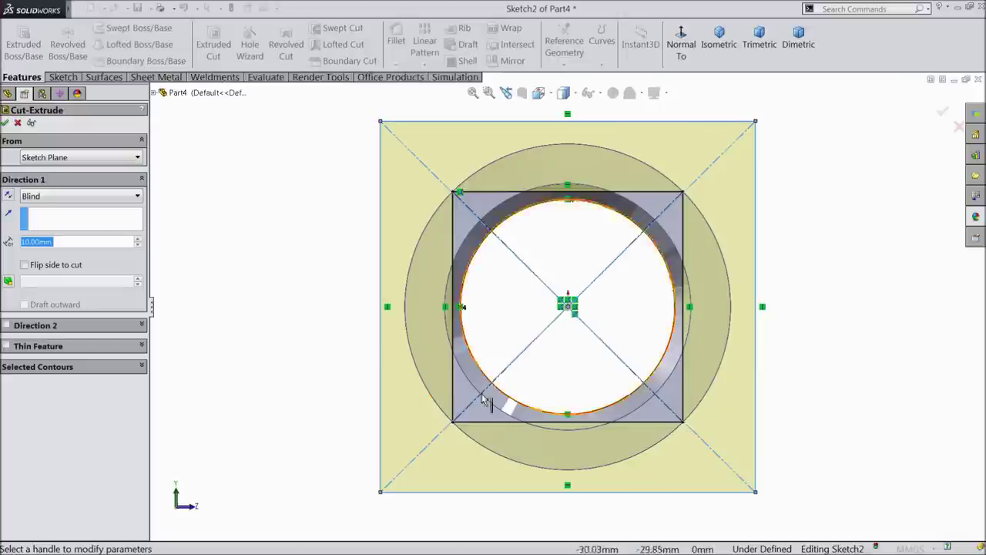
{"action": "left_click", "coordinate": [52, 196]}
{"action": "left_click", "coordinate": [55, 218]}
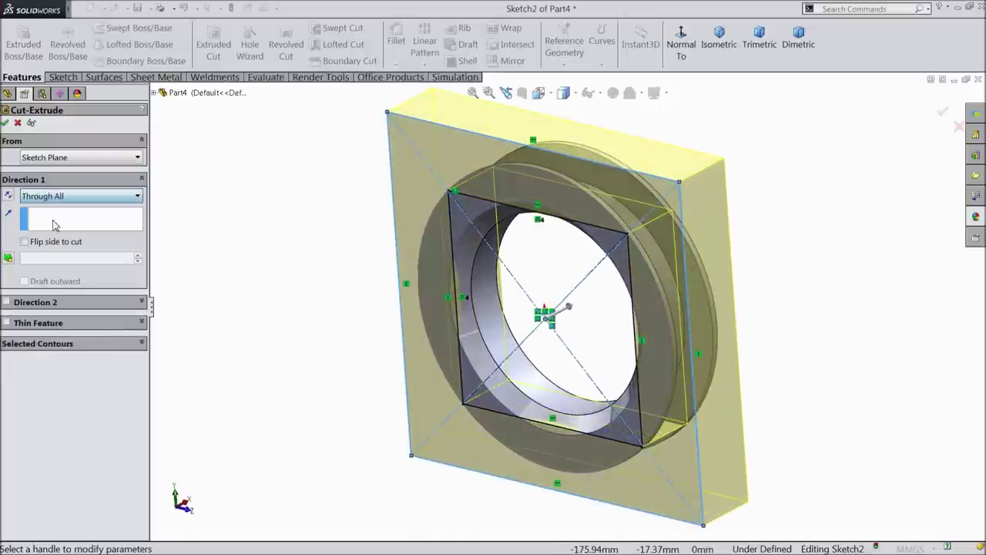
{"action": "left_click", "coordinate": [7, 123]}
Start a new sketch on the triangular corner face
{"action": "middle_click_drag", "start_coordinate": [304, 244], "coordinate": [329, 239]}
{"action": "scroll", "coordinate": [651, 222], "scroll_direction": "down", "scroll_amount": 2}
{"action": "scroll", "coordinate": [651, 223], "scroll_direction": "down", "scroll_amount": 3}
{"action": "left_click", "coordinate": [568, 262]}
{"action": "left_click", "coordinate": [611, 231]}
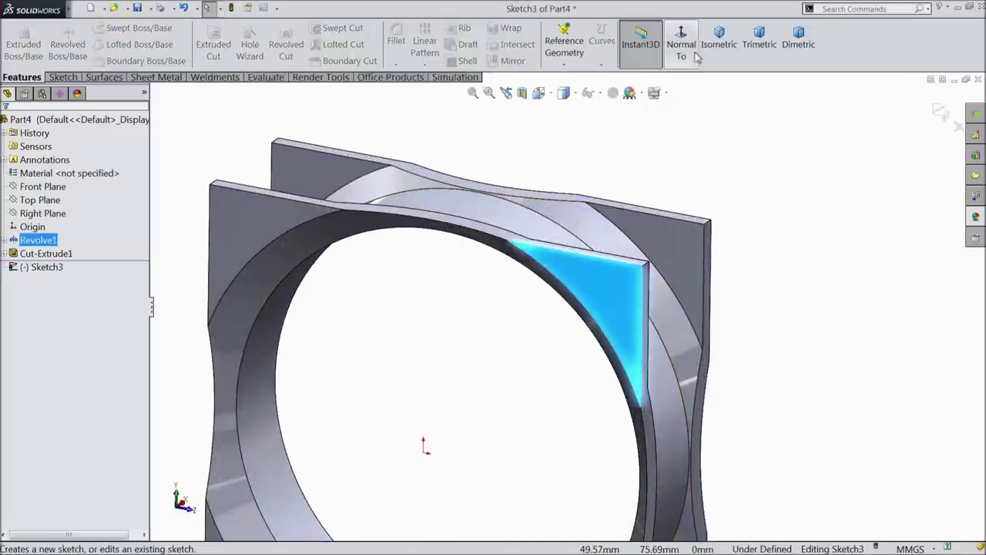
Viewing face-on, draw a closed thin line strip along the ring's top edge
{"action": "left_click", "coordinate": [681, 46]}
{"action": "scroll", "coordinate": [585, 119], "scroll_direction": "down", "scroll_amount": 4}
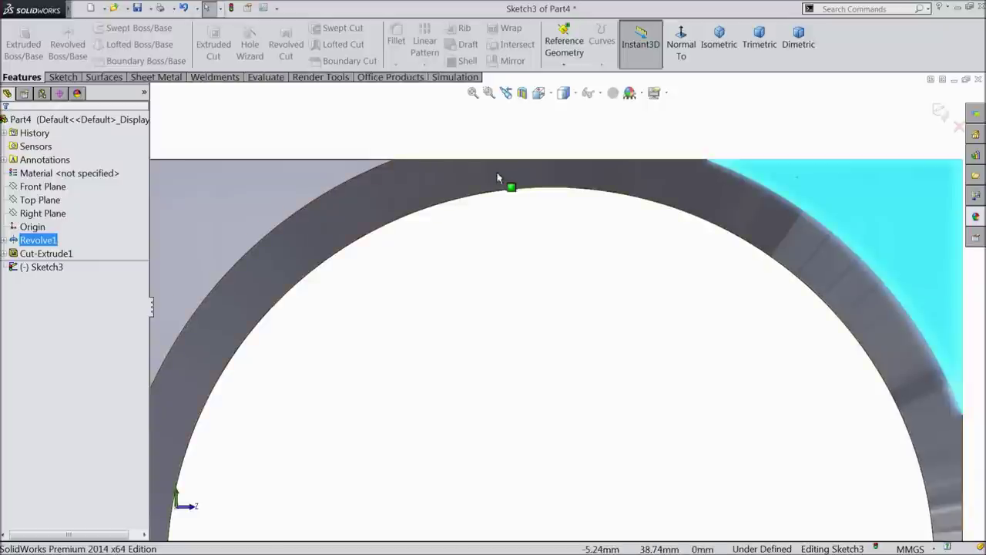
{"action": "scroll", "coordinate": [496, 178], "scroll_direction": "down", "scroll_amount": 1}
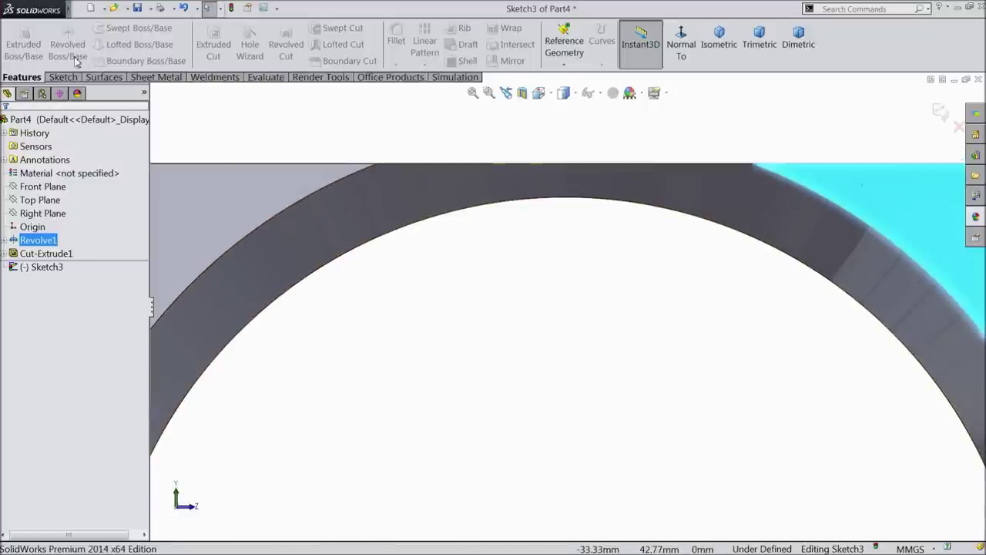
{"action": "left_click", "coordinate": [65, 77]}
{"action": "left_click", "coordinate": [88, 27]}
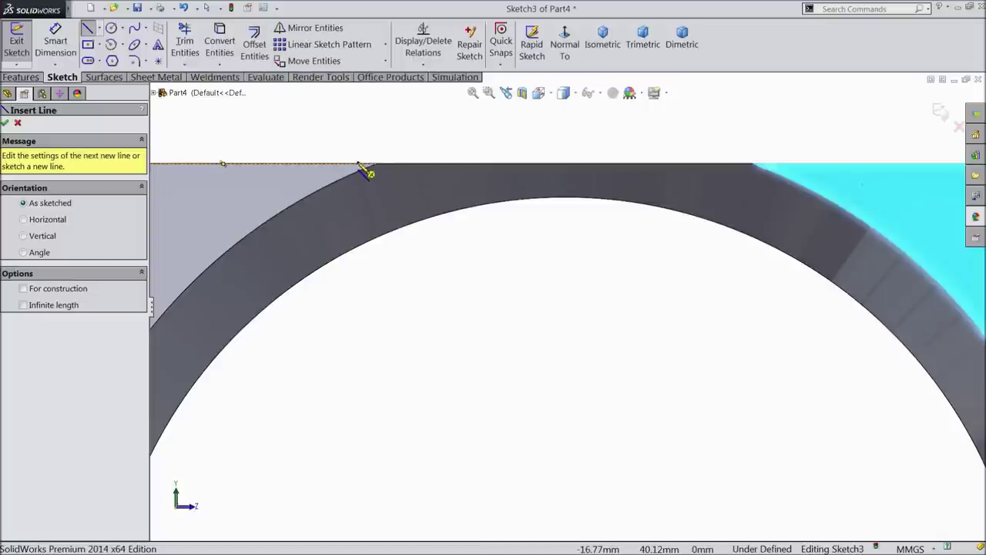
{"action": "left_click", "coordinate": [358, 164]}
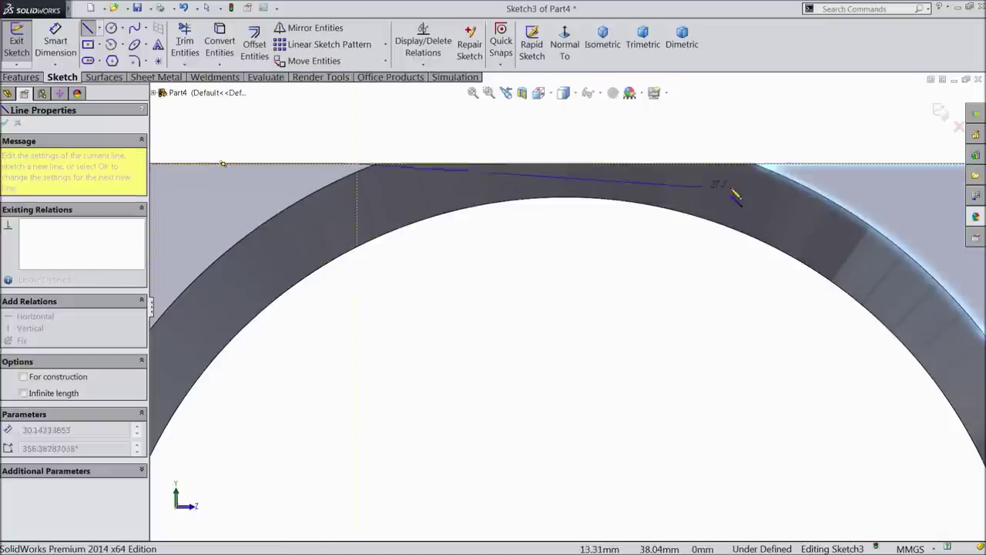
{"action": "left_click", "coordinate": [790, 164]}
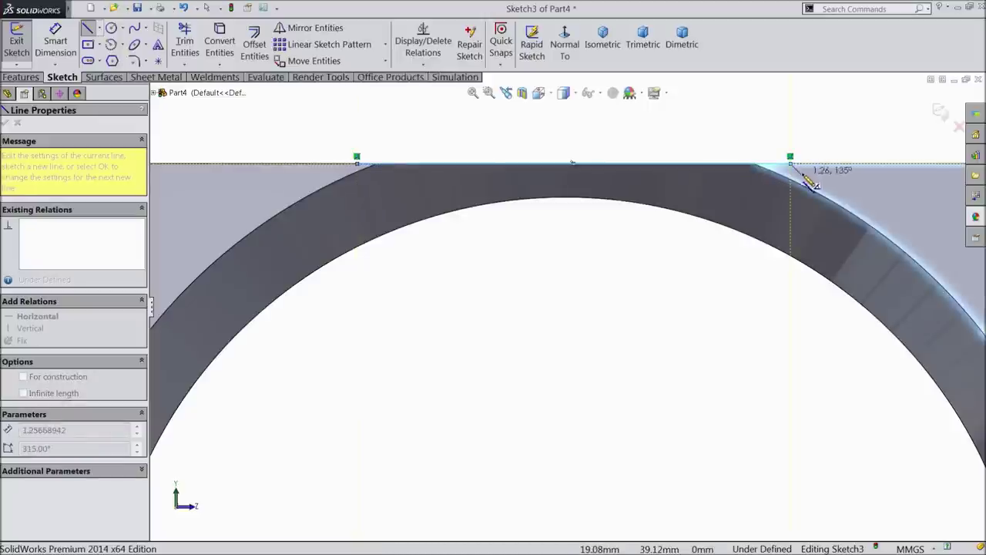
{"action": "left_click", "coordinate": [807, 173]}
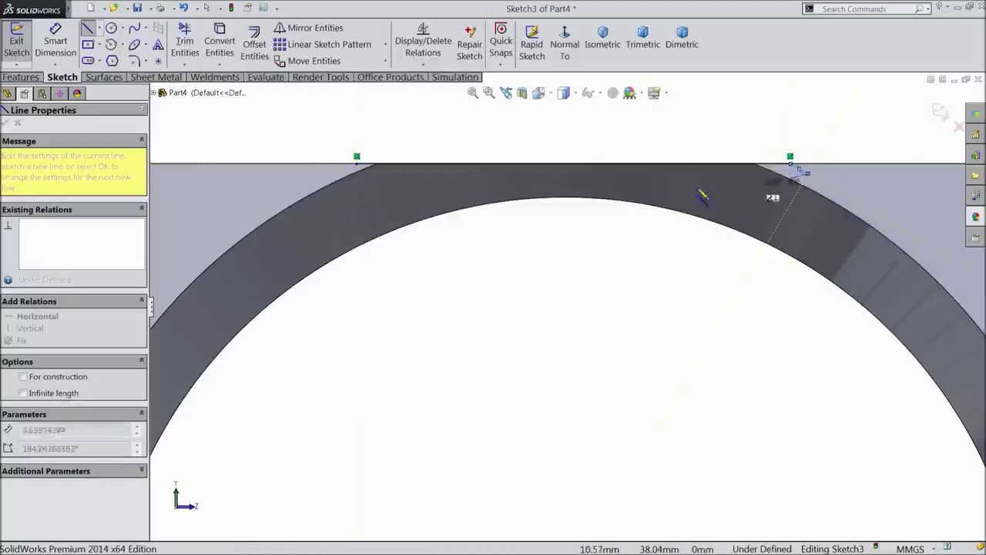
{"action": "left_click", "coordinate": [336, 173]}
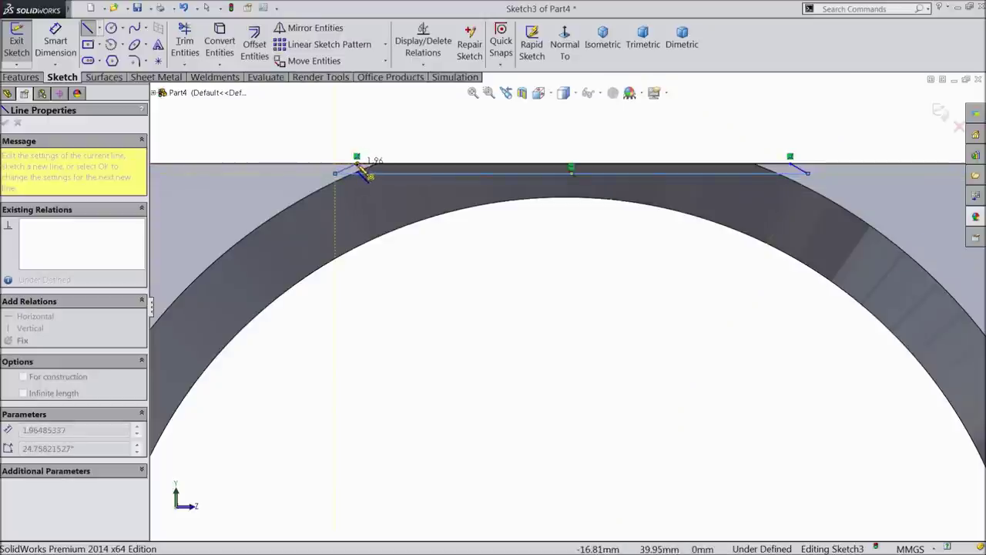
{"action": "left_click", "coordinate": [357, 164]}
Dimension the gap between the strip's horizontal lines to 1 mm
{"action": "left_click", "coordinate": [56, 43]}
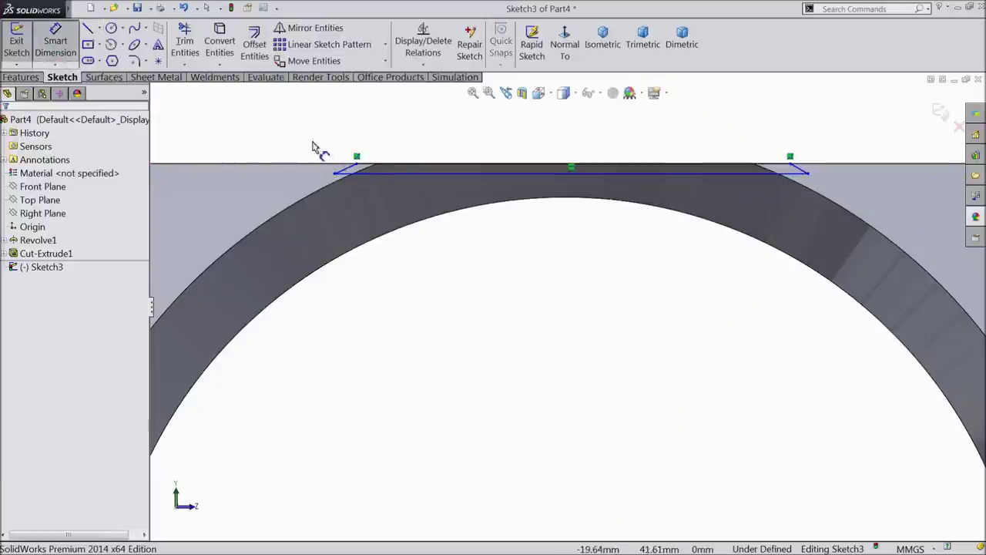
{"action": "left_click", "coordinate": [431, 172]}
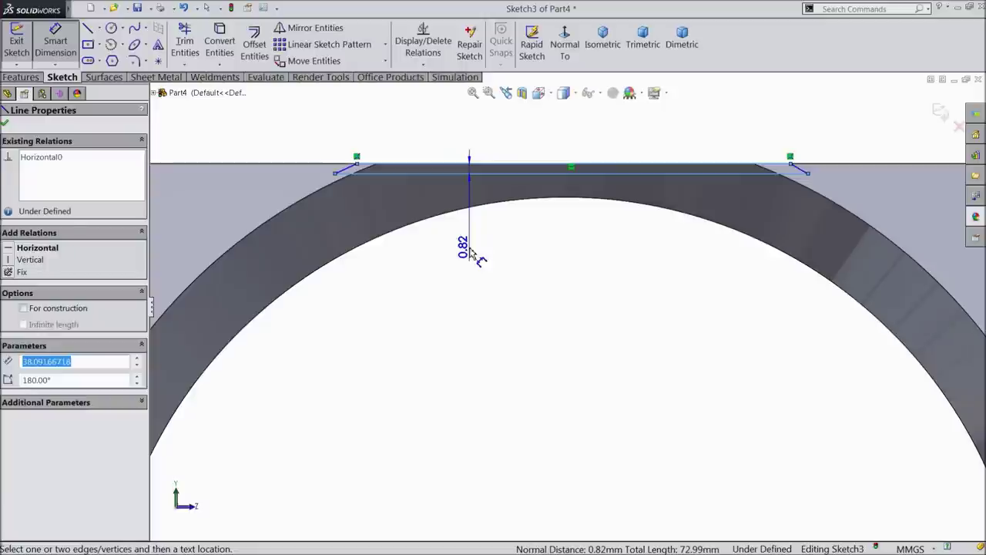
{"action": "left_click", "coordinate": [471, 254]}
{"action": "type", "text": "1"}
{"action": "key", "text": "Return"}
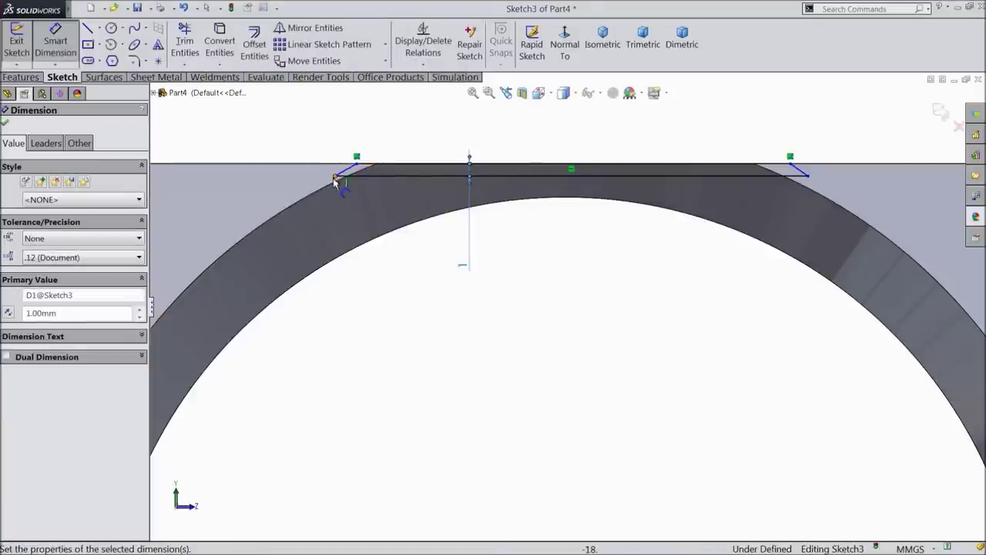
{"action": "key", "text": "z"}
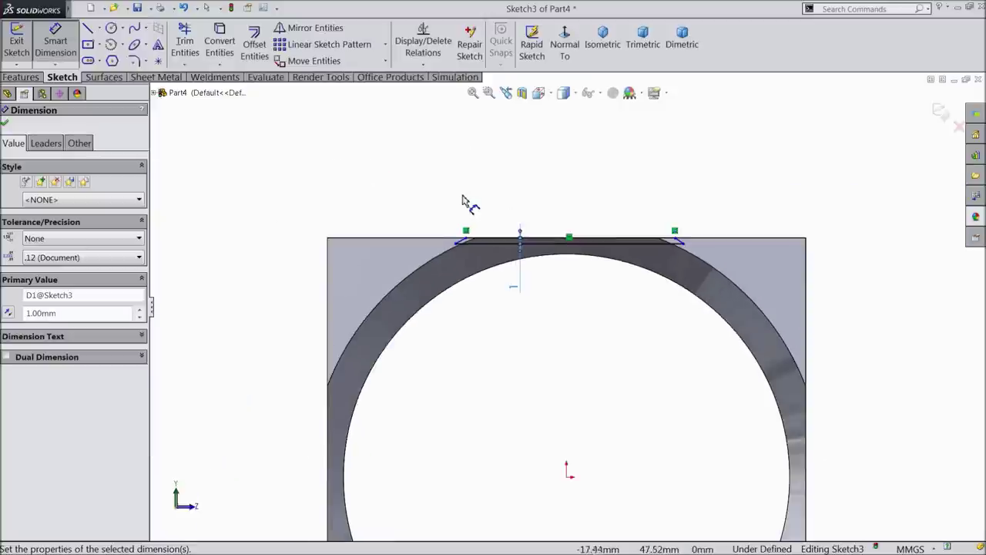
{"action": "left_click", "coordinate": [4, 123]}
{"action": "left_click", "coordinate": [21, 77]}
Boss-extrude the strip sketch up to the ring's front face as the end surface
{"action": "left_click", "coordinate": [23, 44]}
{"action": "mouse_move", "coordinate": [590, 290]}
{"action": "middle_mouse_down"}
{"action": "mouse_move", "coordinate": [555, 255]}
{"action": "mouse_move", "coordinate": [543, 345]}
{"action": "middle_mouse_up"}
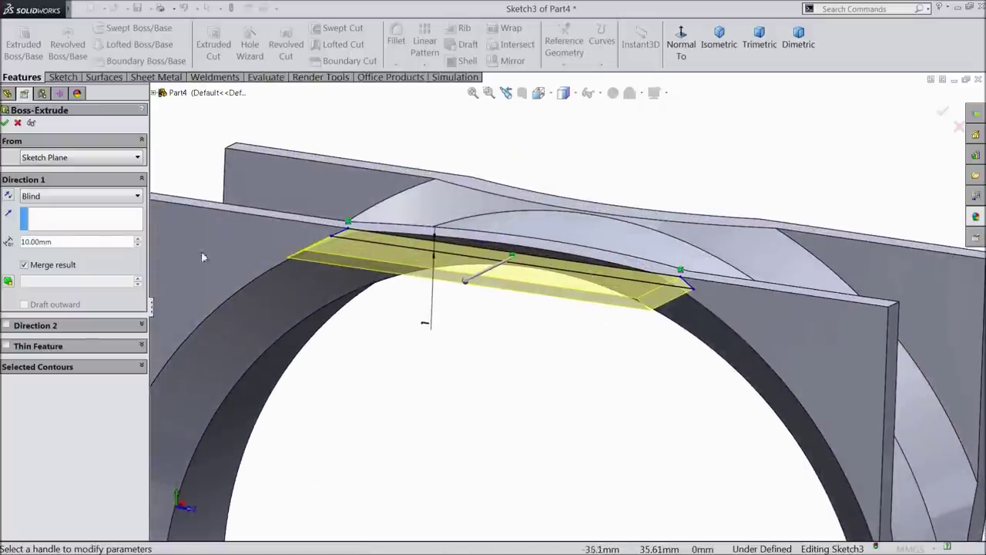
{"action": "left_click", "coordinate": [81, 196]}
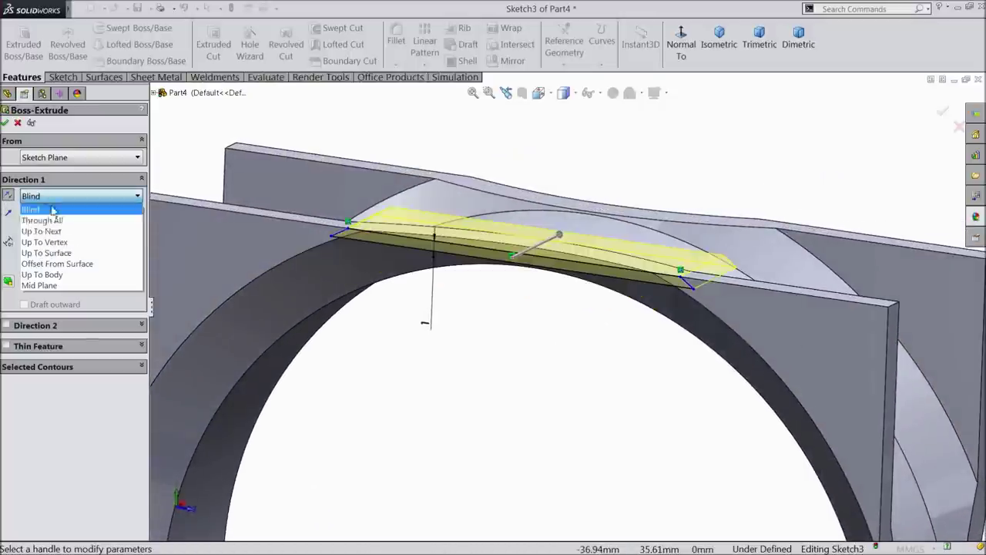
{"action": "left_click", "coordinate": [47, 252]}
{"action": "middle_click_drag", "start_coordinate": [488, 330], "coordinate": [511, 375]}
{"action": "left_click", "coordinate": [523, 252]}
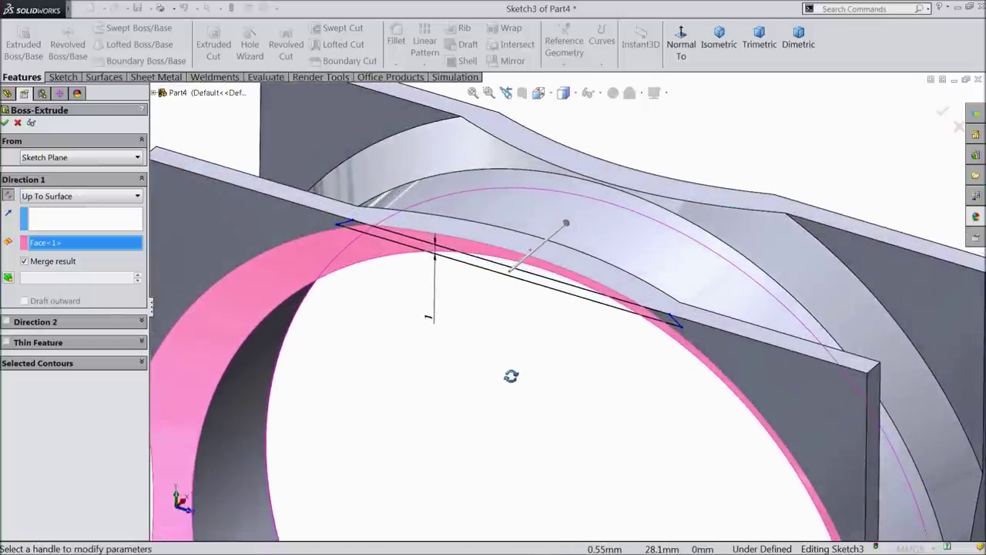
{"action": "left_click", "coordinate": [6, 123]}
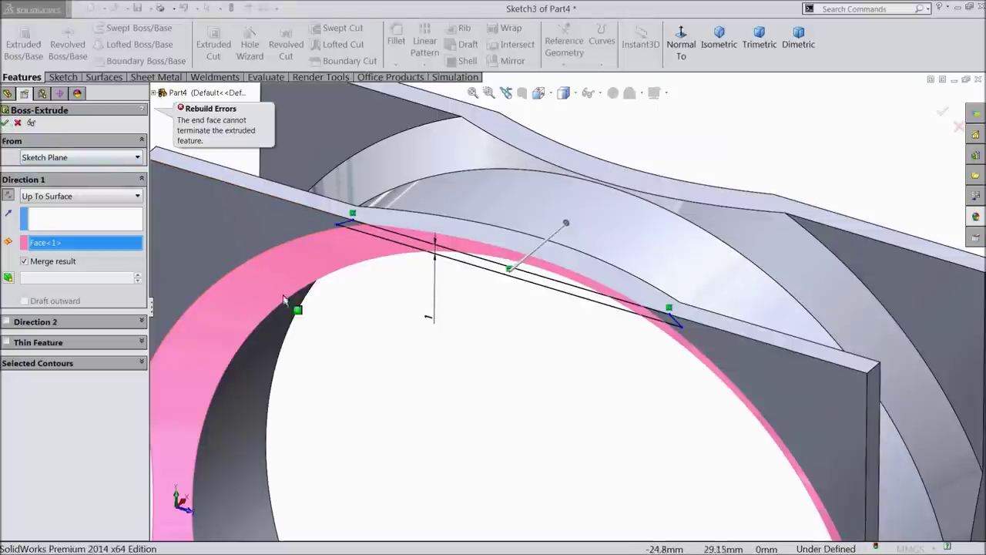
Extrude only Sketch3-Contour<1>, with the end condition changed to Up To Next
{"action": "mouse_move", "coordinate": [451, 359]}
{"action": "middle_mouse_down"}
{"action": "mouse_move", "coordinate": [467, 284]}
{"action": "mouse_move", "coordinate": [445, 361]}
{"action": "middle_mouse_up"}
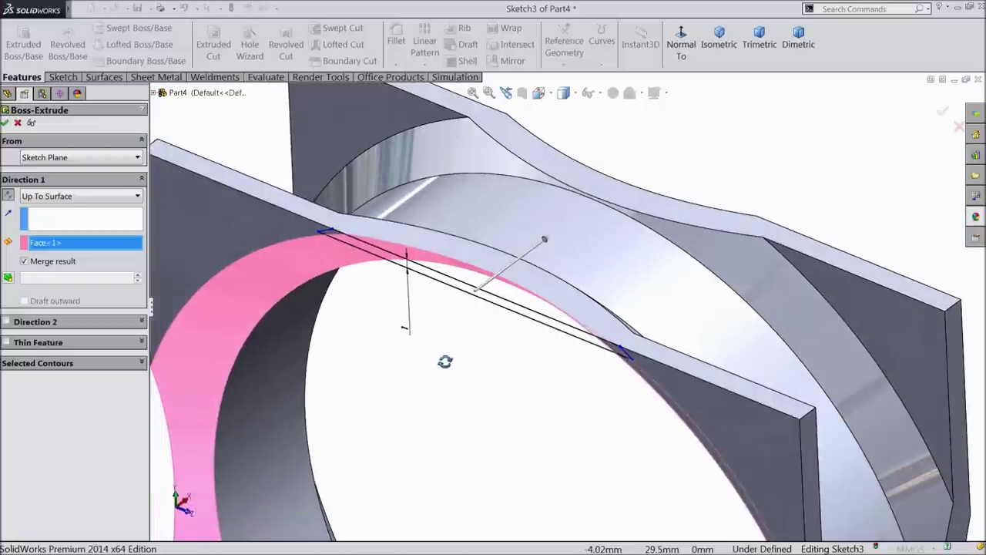
{"action": "left_click", "coordinate": [39, 363]}
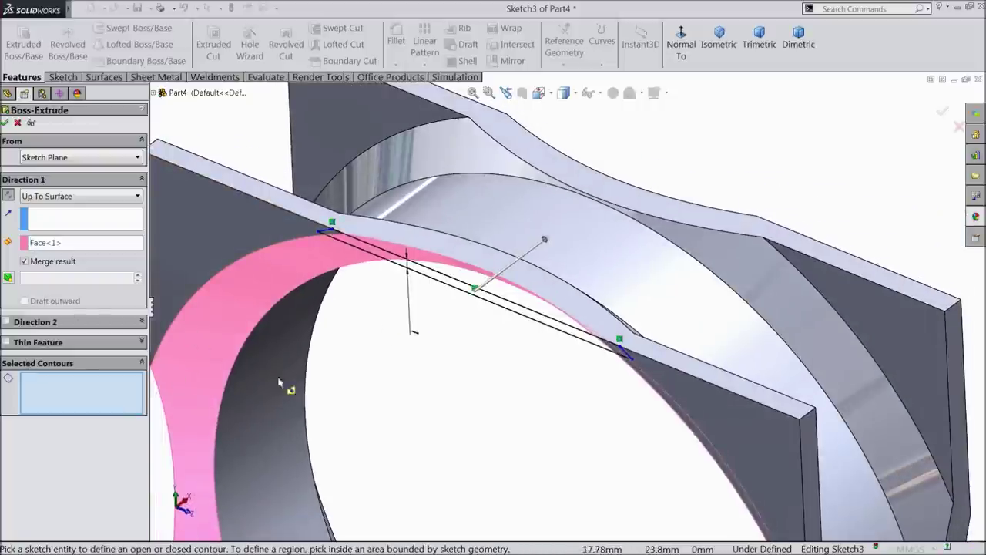
{"action": "left_click", "coordinate": [445, 288]}
{"action": "mouse_move", "coordinate": [462, 337]}
{"action": "middle_mouse_down"}
{"action": "mouse_move", "coordinate": [477, 199]}
{"action": "mouse_move", "coordinate": [486, 227]}
{"action": "mouse_move", "coordinate": [358, 295]}
{"action": "middle_mouse_up"}
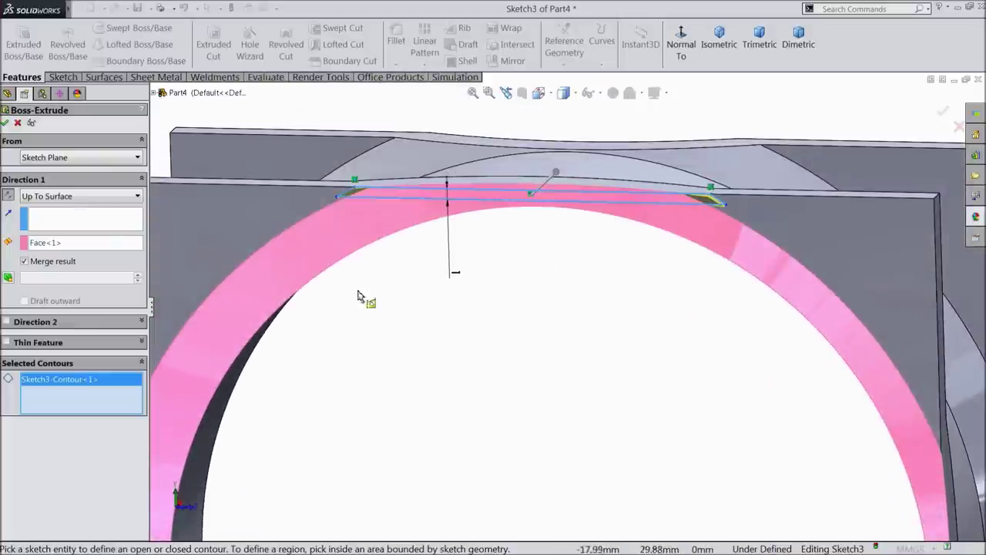
{"action": "left_click", "coordinate": [54, 197]}
{"action": "left_click", "coordinate": [54, 229]}
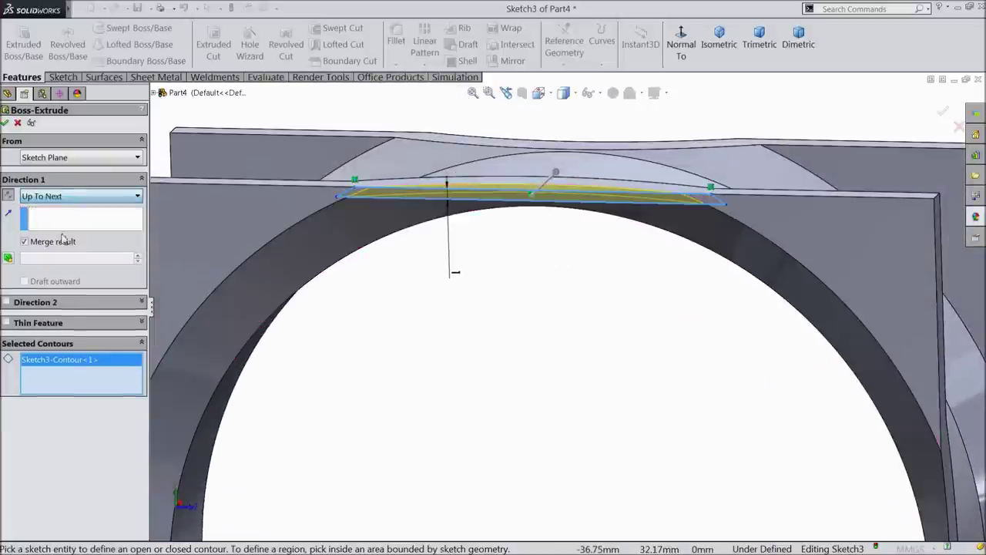
{"action": "middle_click_drag", "start_coordinate": [420, 288], "coordinate": [402, 305]}
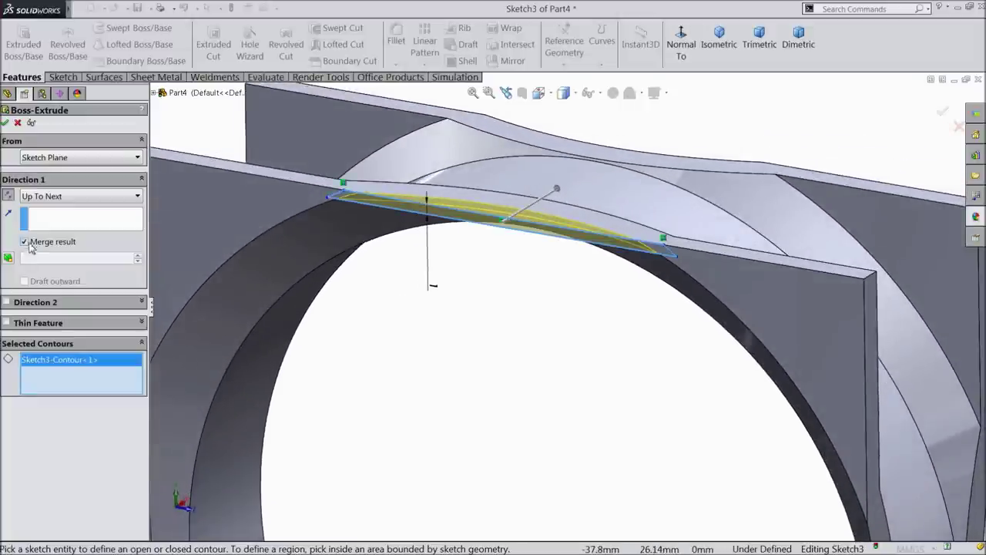
{"action": "left_click", "coordinate": [6, 123]}
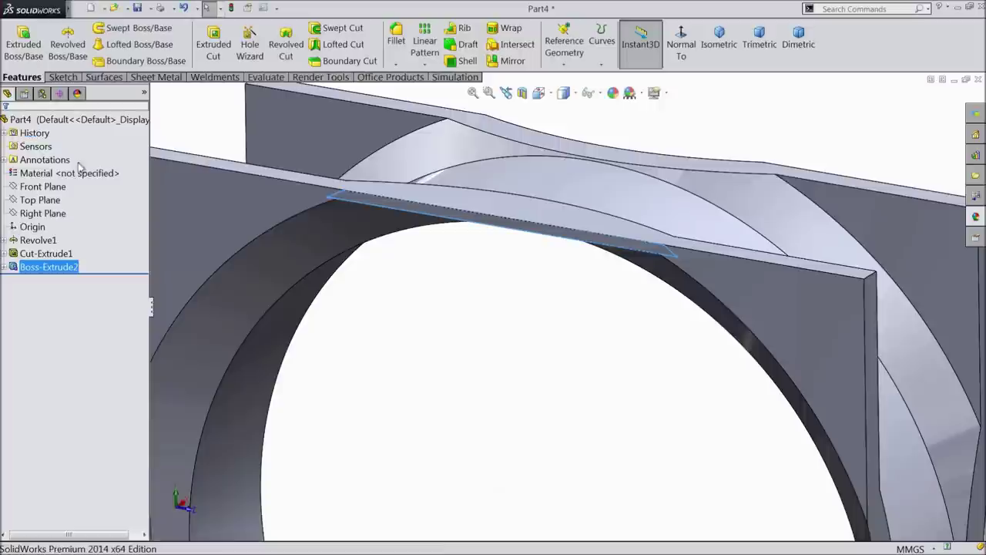
Circular-pattern Boss-Extrude2 about the ring's inner face, 4 instances over 360°
{"action": "middle_click_drag", "start_coordinate": [444, 282], "coordinate": [504, 322]}
{"action": "scroll", "coordinate": [505, 322], "scroll_direction": "up", "scroll_amount": 5}
{"action": "middle_click_drag", "start_coordinate": [524, 363], "coordinate": [544, 388]}
{"action": "scroll", "coordinate": [555, 393], "scroll_direction": "up", "scroll_amount": 3}
{"action": "scroll", "coordinate": [613, 447], "scroll_direction": "down", "scroll_amount": 3}
{"action": "scroll", "coordinate": [537, 323], "scroll_direction": "down", "scroll_amount": 2}
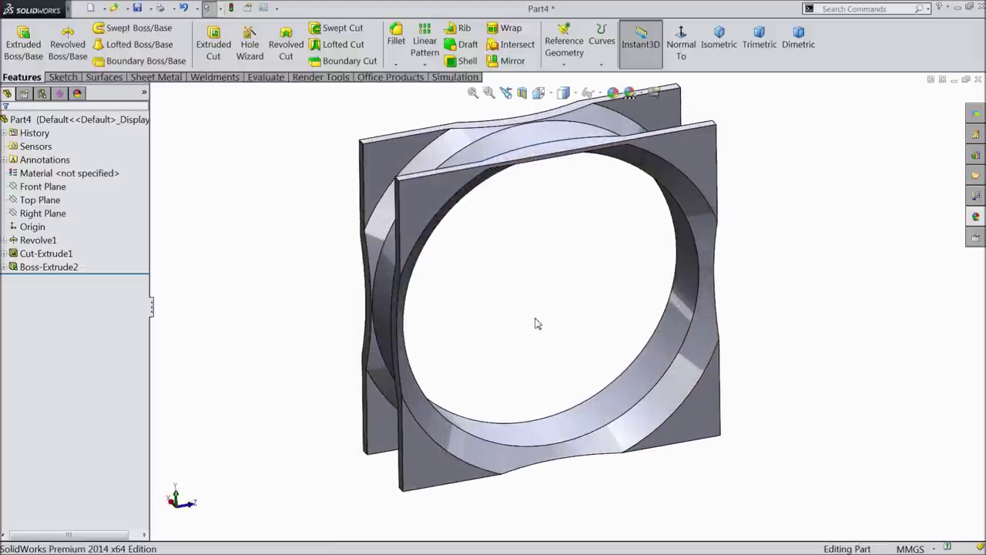
{"action": "left_click", "coordinate": [424, 66]}
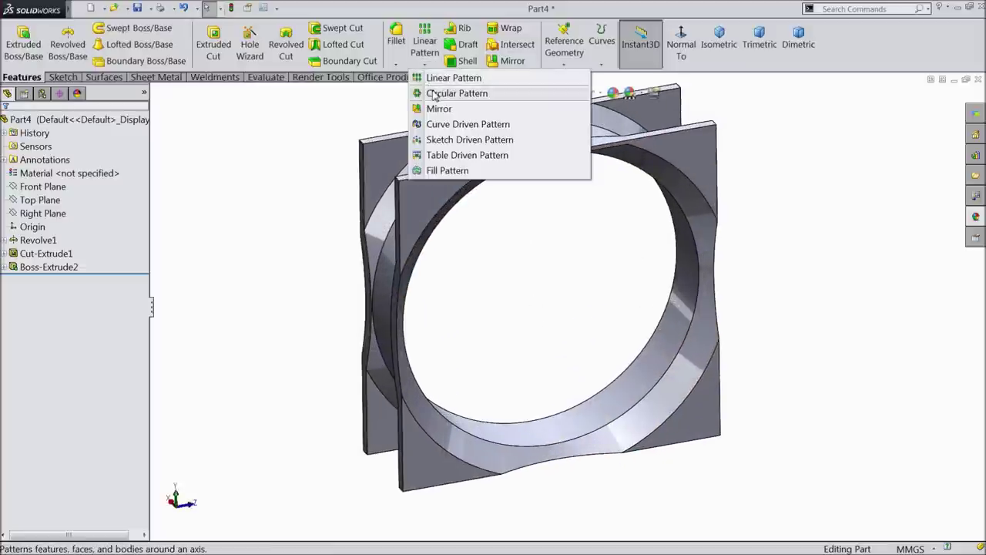
{"action": "left_click", "coordinate": [420, 90]}
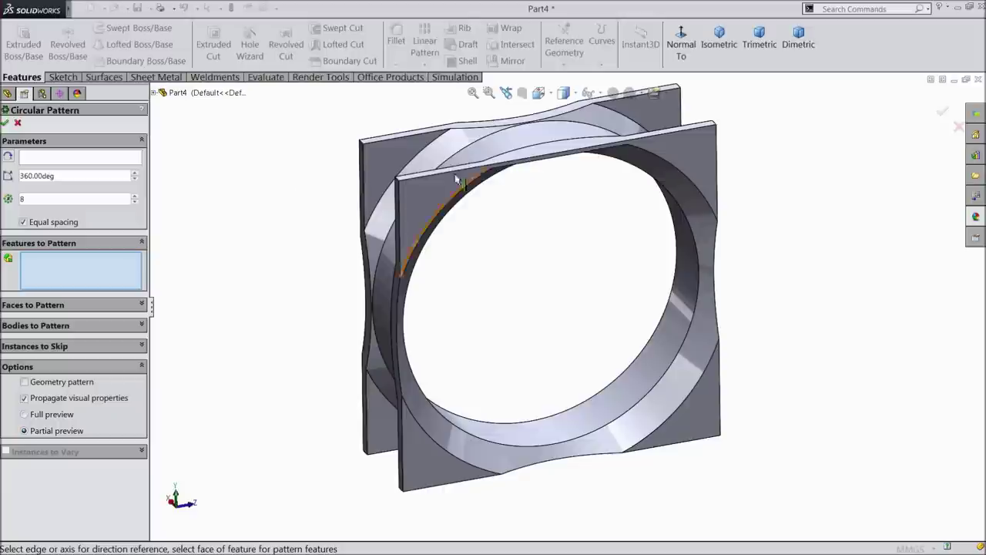
{"action": "left_click", "coordinate": [155, 94]}
{"action": "left_click", "coordinate": [202, 240]}
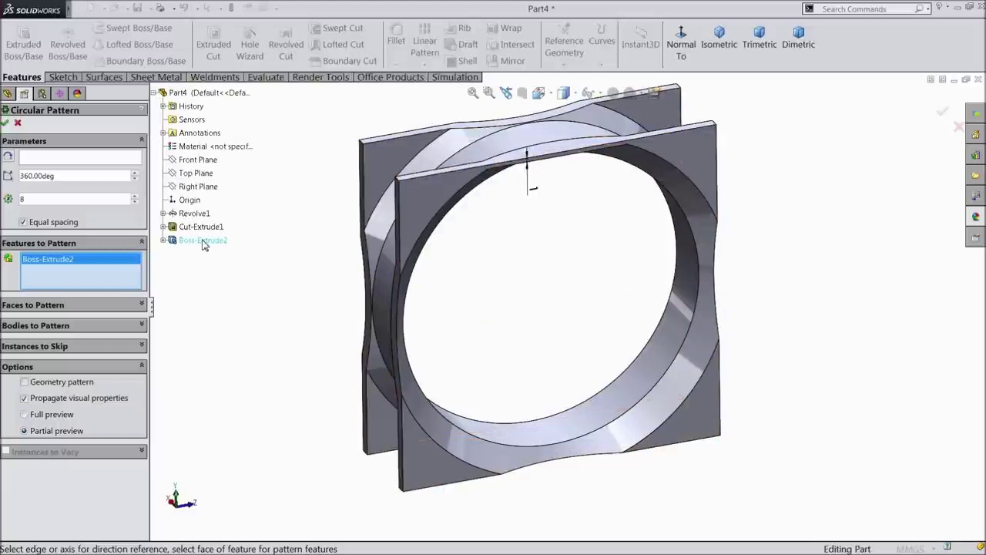
{"action": "left_click", "coordinate": [51, 158]}
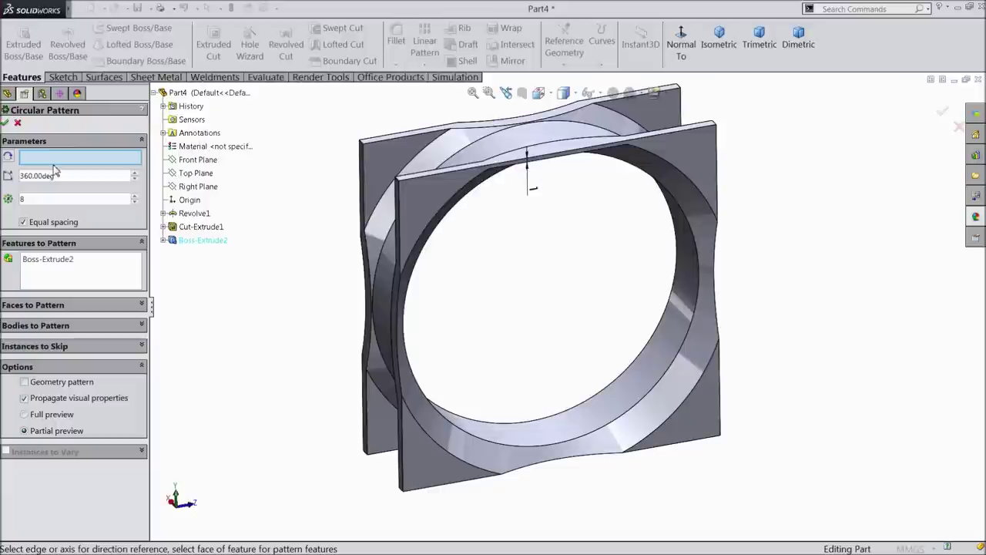
{"action": "left_click", "coordinate": [389, 287]}
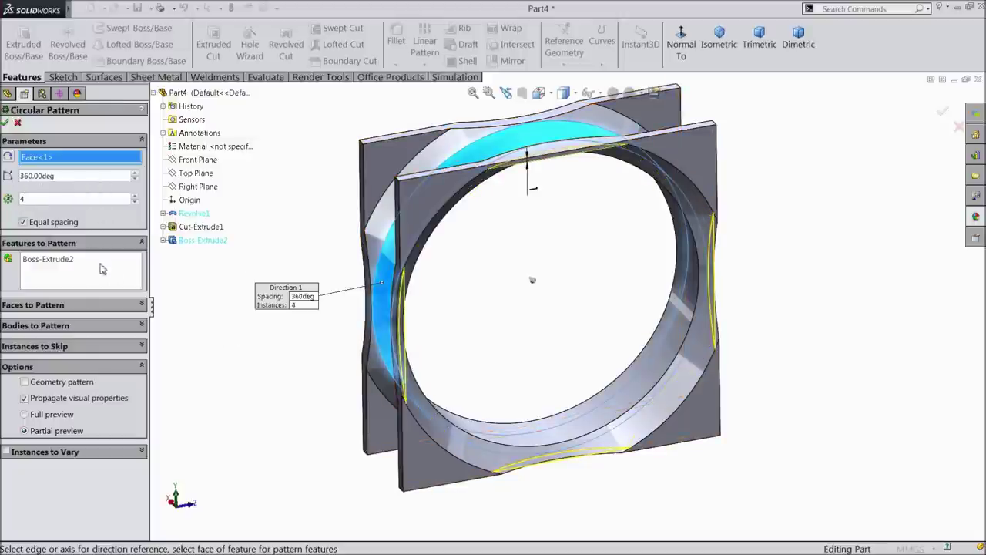
{"action": "left_click", "coordinate": [5, 124]}
Check the pattern from other angles and select the Right Plane
{"action": "middle_click_drag", "start_coordinate": [460, 311], "coordinate": [463, 247]}
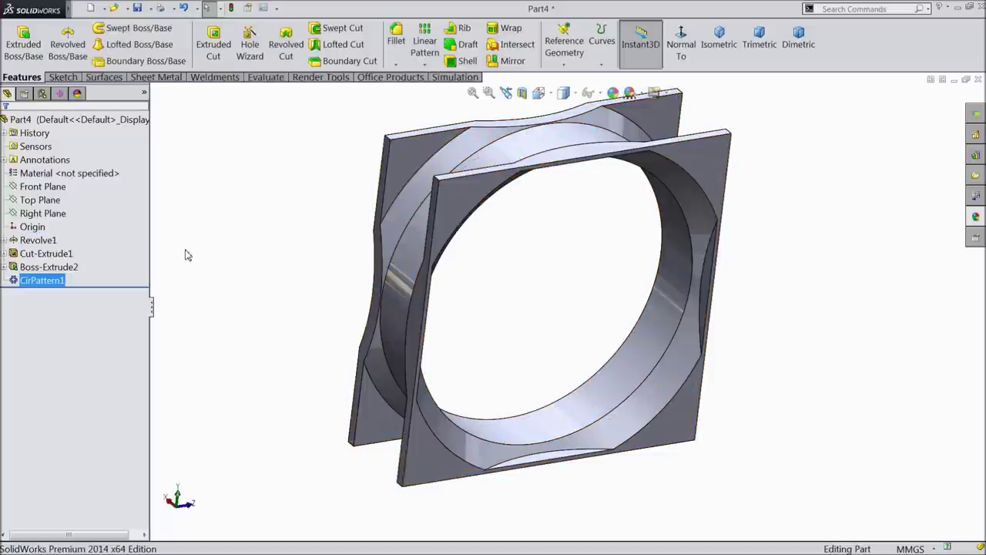
{"action": "middle_click_drag", "start_coordinate": [190, 255], "coordinate": [213, 246]}
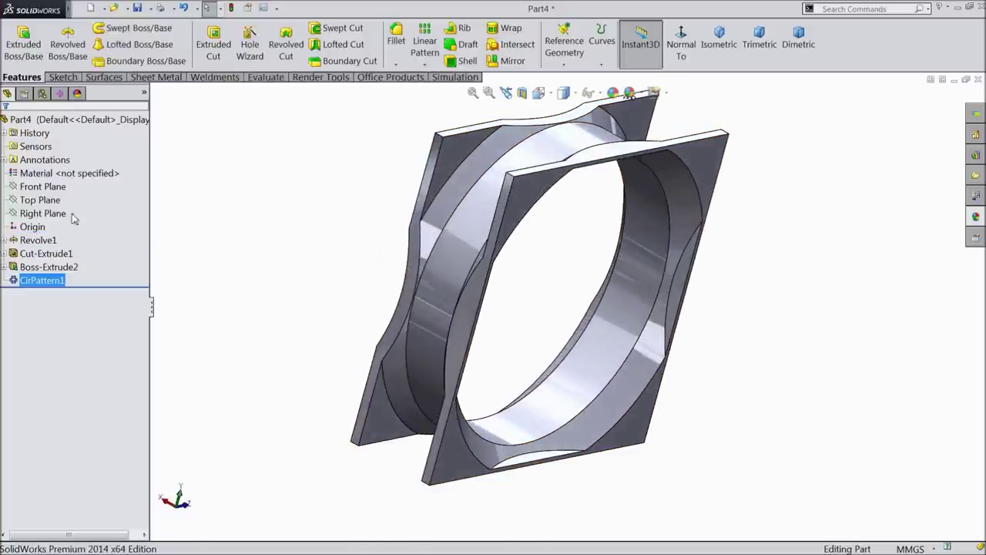
{"action": "left_click", "coordinate": [43, 213]}
{"action": "middle_click_drag", "start_coordinate": [284, 263], "coordinate": [308, 290]}
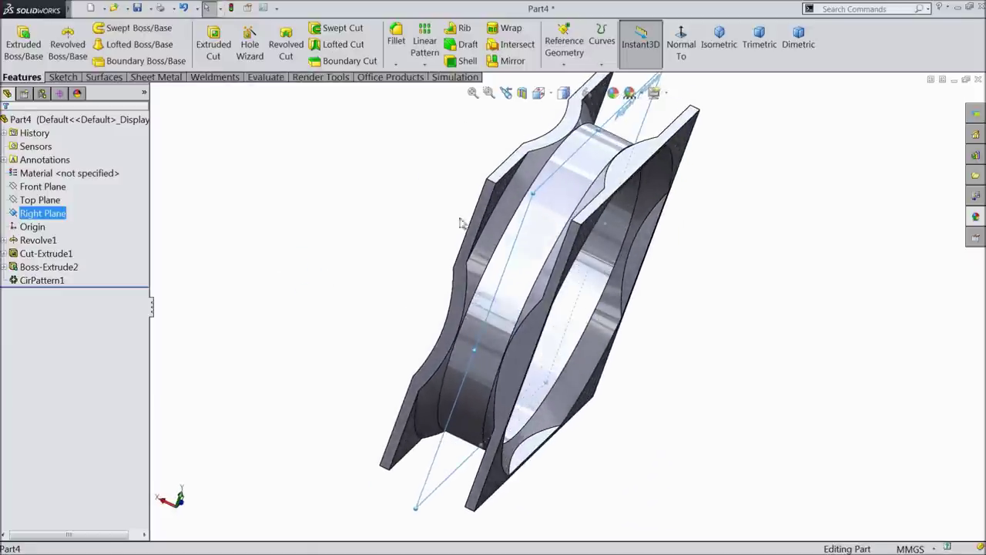
Mirror CirPattern1 and Boss-Extrude2 about the Right Plane
{"action": "left_click", "coordinate": [512, 61]}
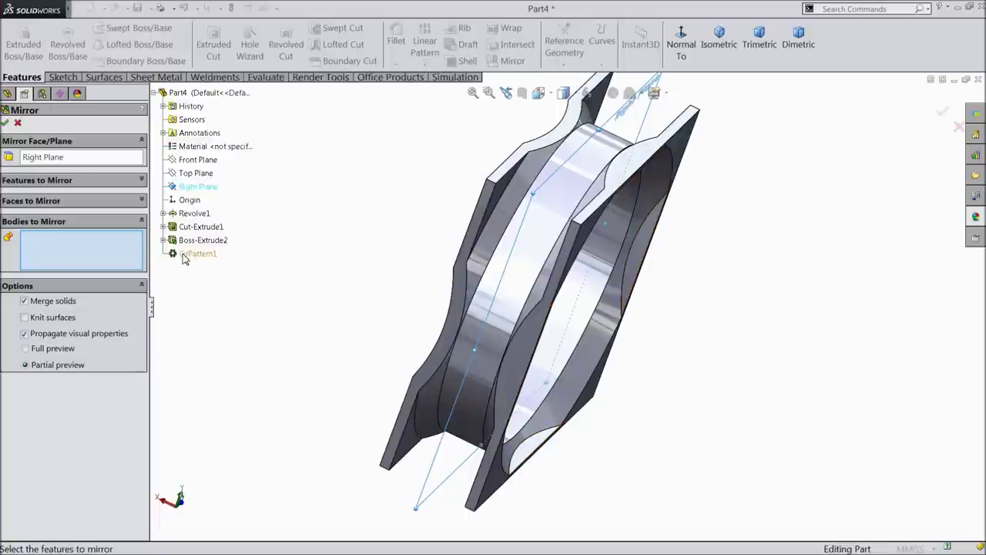
{"action": "left_click", "coordinate": [46, 182]}
{"action": "left_click", "coordinate": [198, 255]}
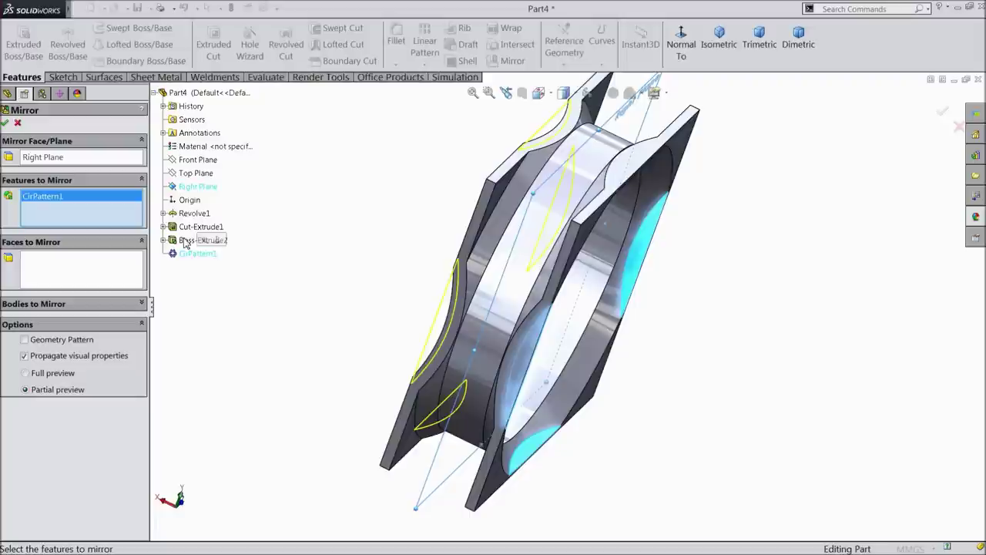
{"action": "left_click", "coordinate": [188, 243]}
{"action": "middle_click_drag", "start_coordinate": [320, 245], "coordinate": [368, 254]}
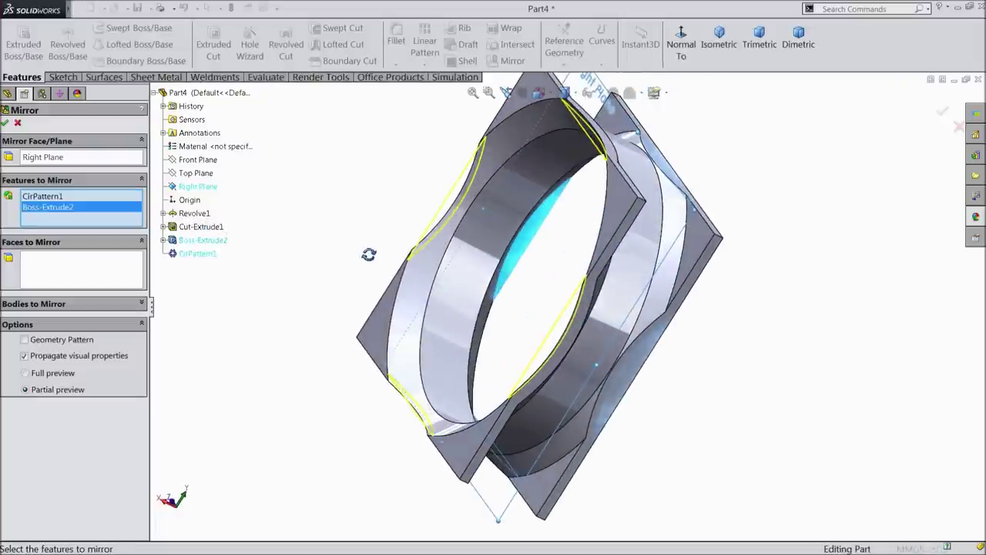
{"action": "left_click", "coordinate": [4, 122]}
Inspect the mirrored frame, adjust view-item visibility, and select the Front Plane
{"action": "middle_click_drag", "start_coordinate": [284, 244], "coordinate": [313, 331]}
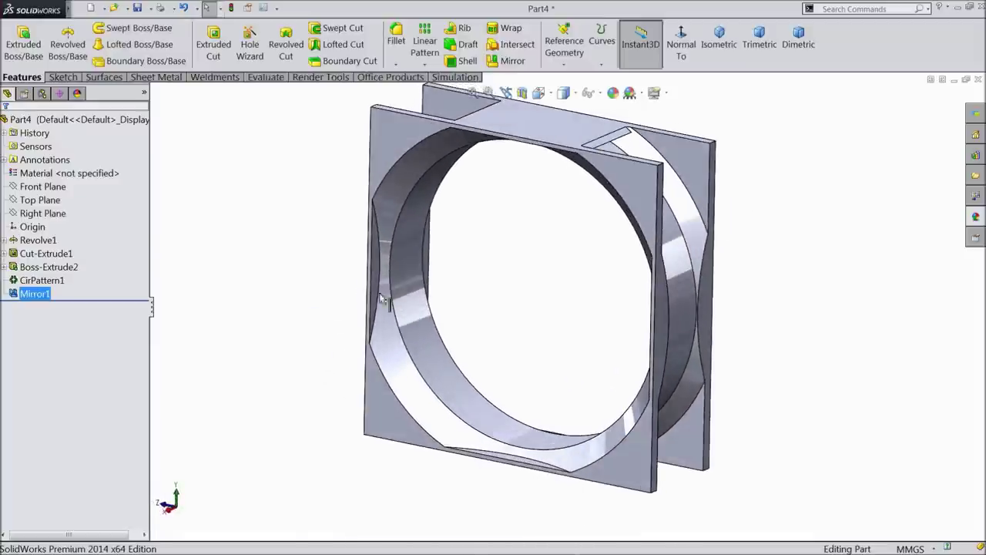
{"action": "middle_click_drag", "start_coordinate": [438, 319], "coordinate": [539, 281]}
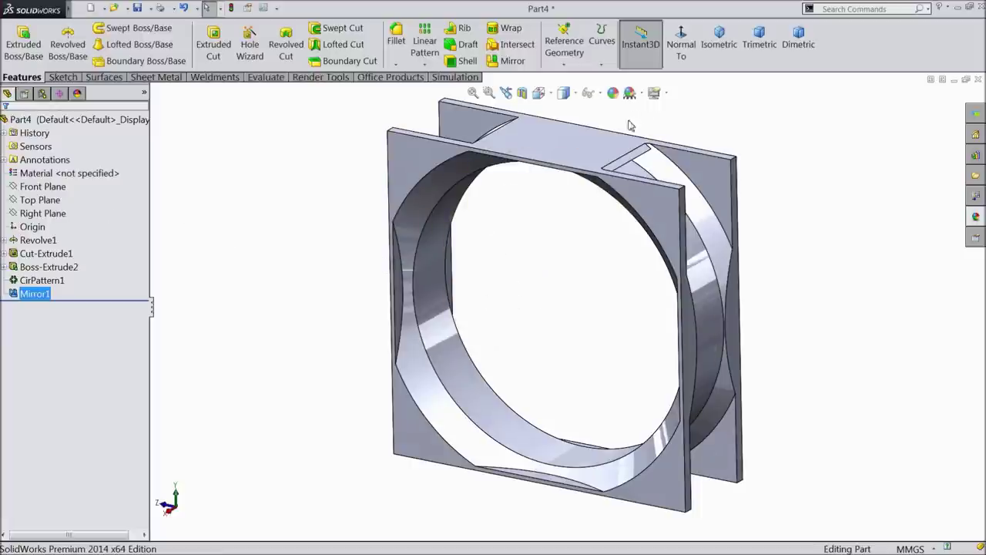
{"action": "left_click", "coordinate": [601, 92]}
{"action": "middle_click_drag", "start_coordinate": [533, 265], "coordinate": [509, 266]}
{"action": "left_click", "coordinate": [42, 187]}
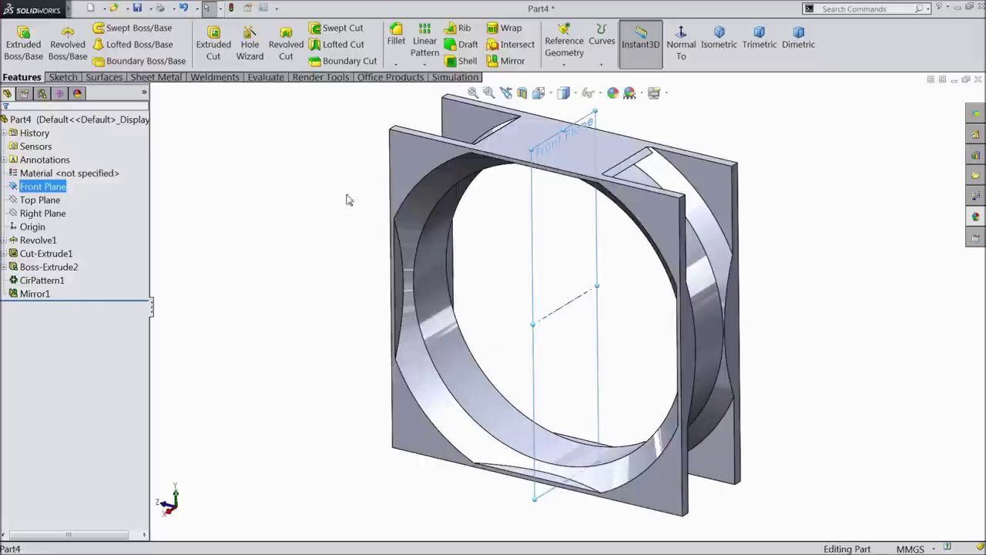
Create a flipped reference plane through the central axis at 45° to the Front Plane
{"action": "left_click", "coordinate": [564, 66]}
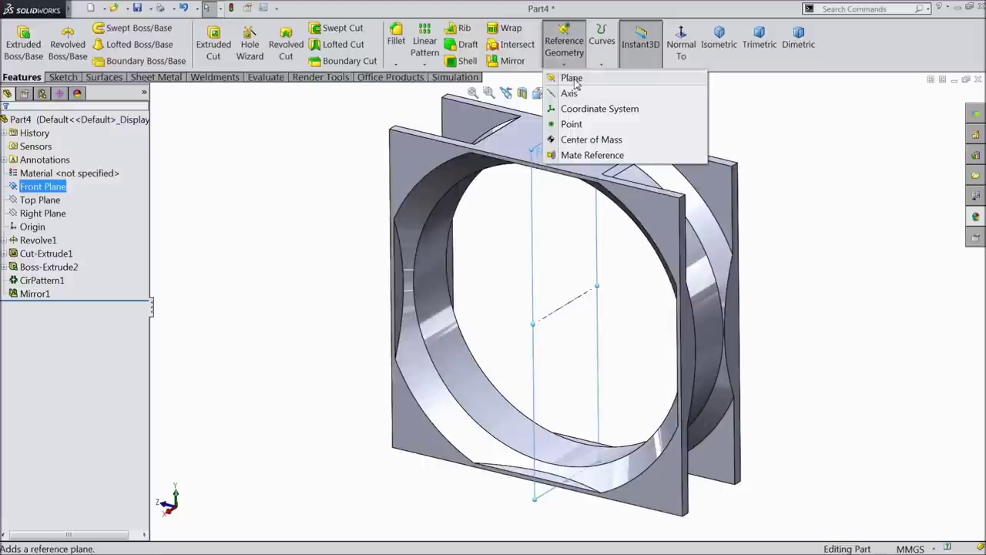
{"action": "left_click", "coordinate": [572, 79]}
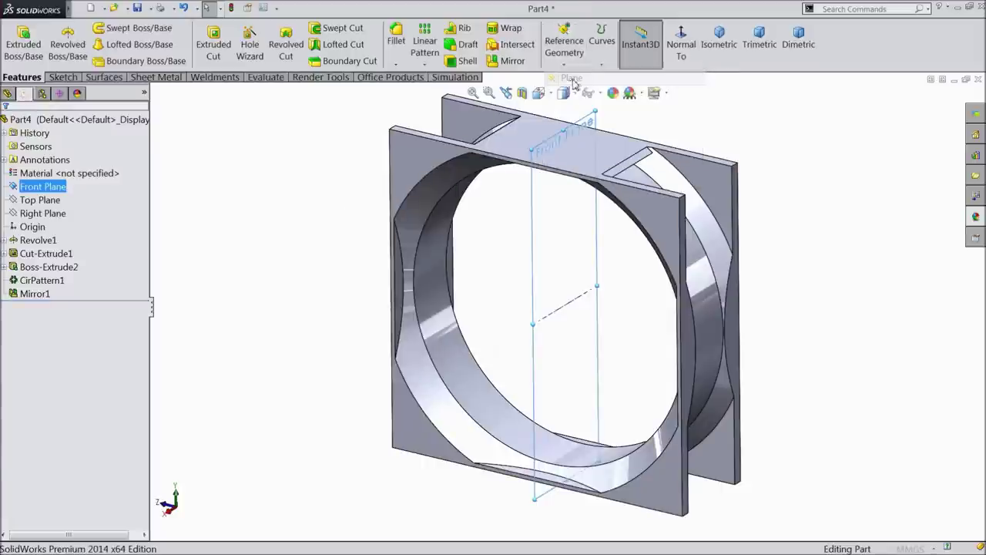
{"action": "left_click", "coordinate": [562, 311]}
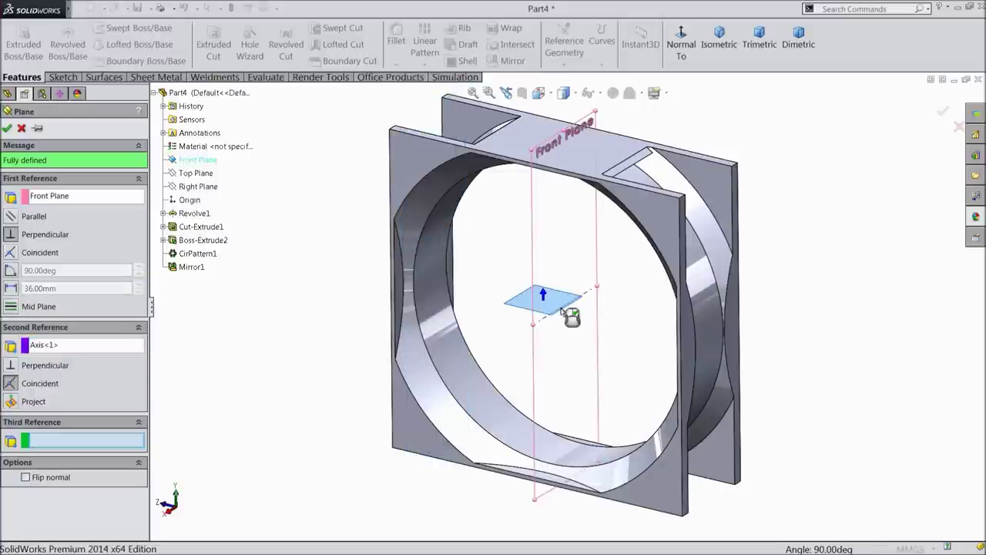
{"action": "left_click", "coordinate": [11, 269]}
{"action": "type", "text": "45"}
{"action": "key", "text": "Return"}
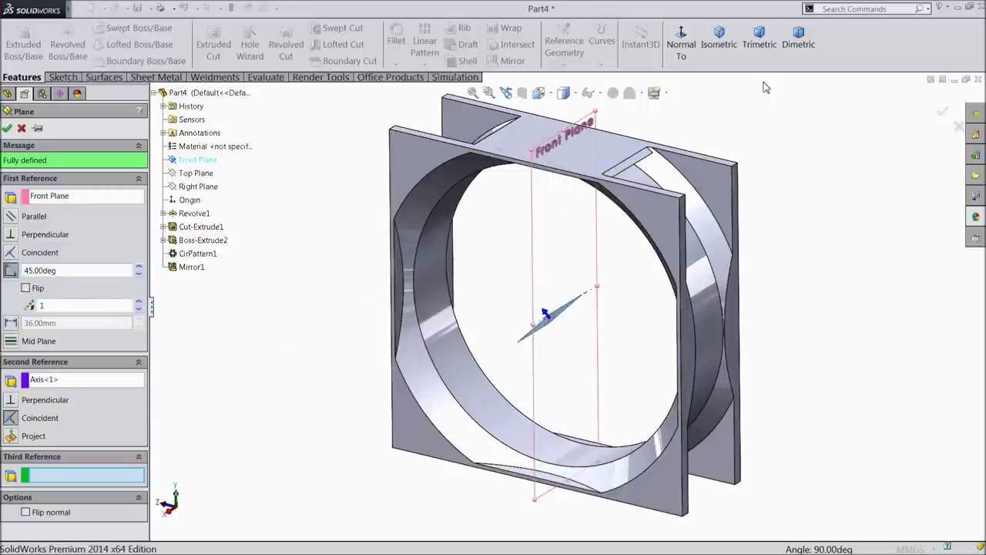
{"action": "left_click", "coordinate": [718, 45]}
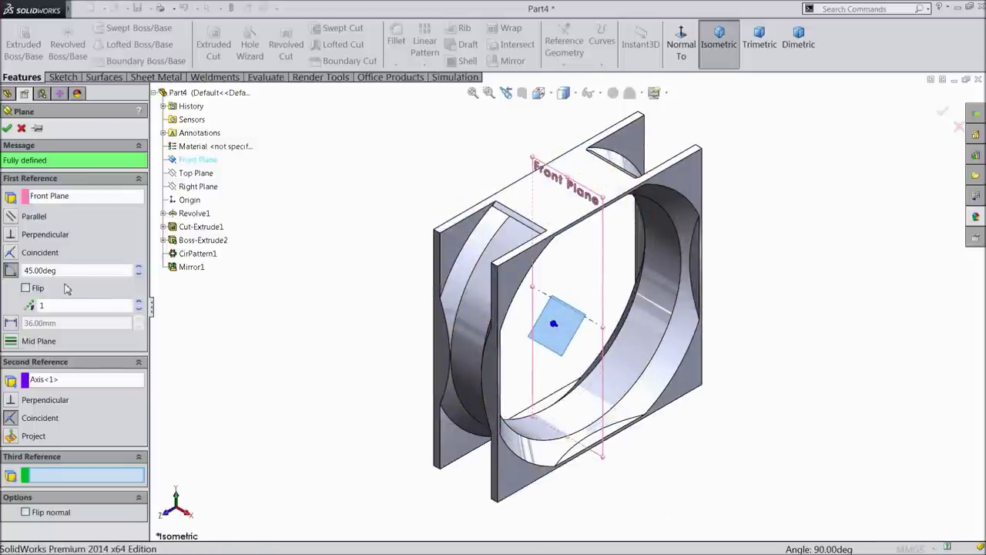
{"action": "left_click", "coordinate": [25, 289]}
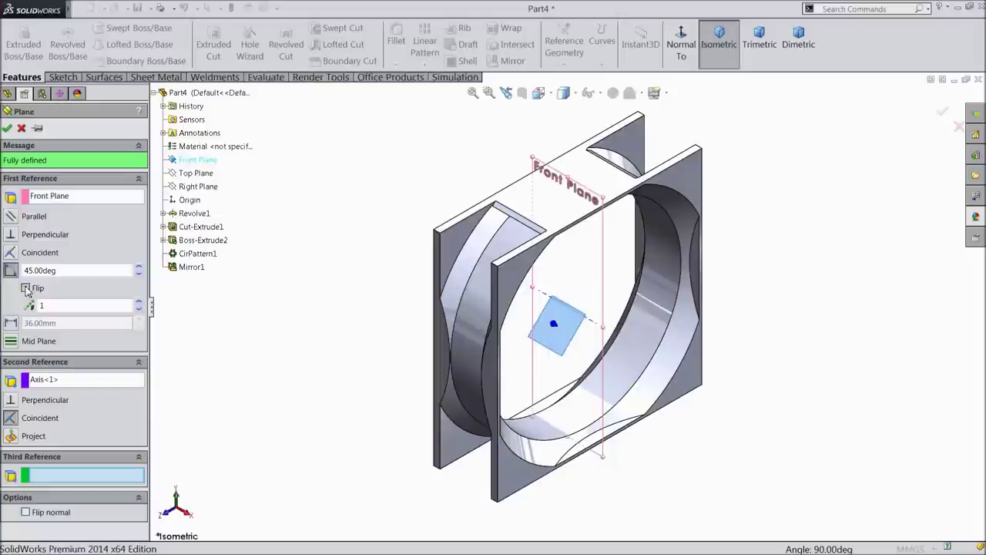
{"action": "middle_click_drag", "start_coordinate": [272, 324], "coordinate": [285, 287]}
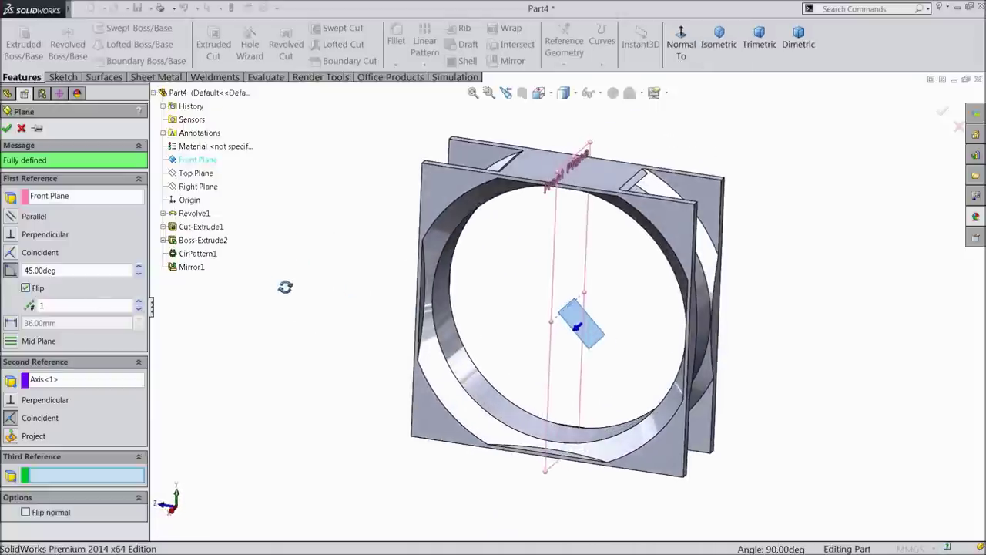
{"action": "left_click", "coordinate": [7, 128]}
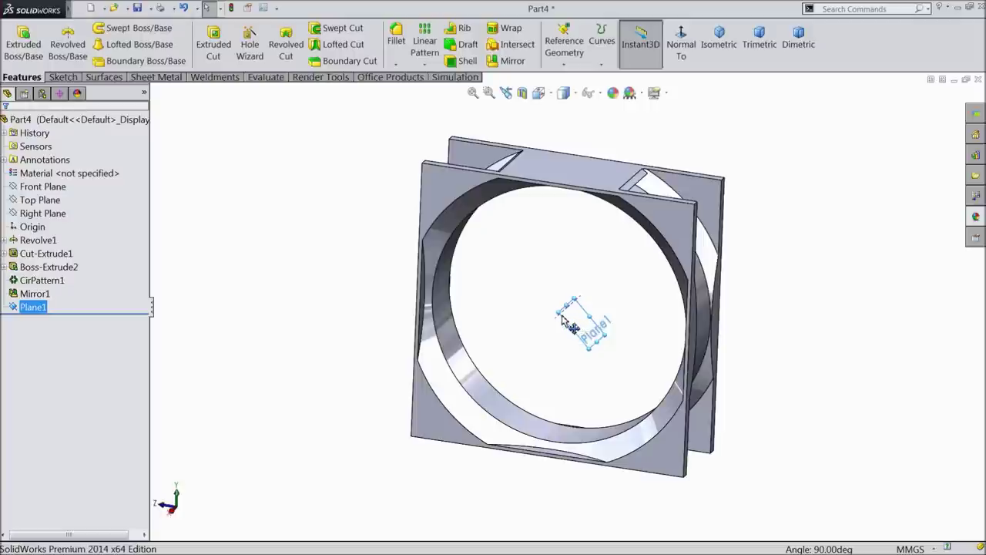
Sketch on Plane1 face-on and draw a horizontal centerline across the frame
{"action": "left_click", "coordinate": [62, 78]}
{"action": "left_click", "coordinate": [18, 43]}
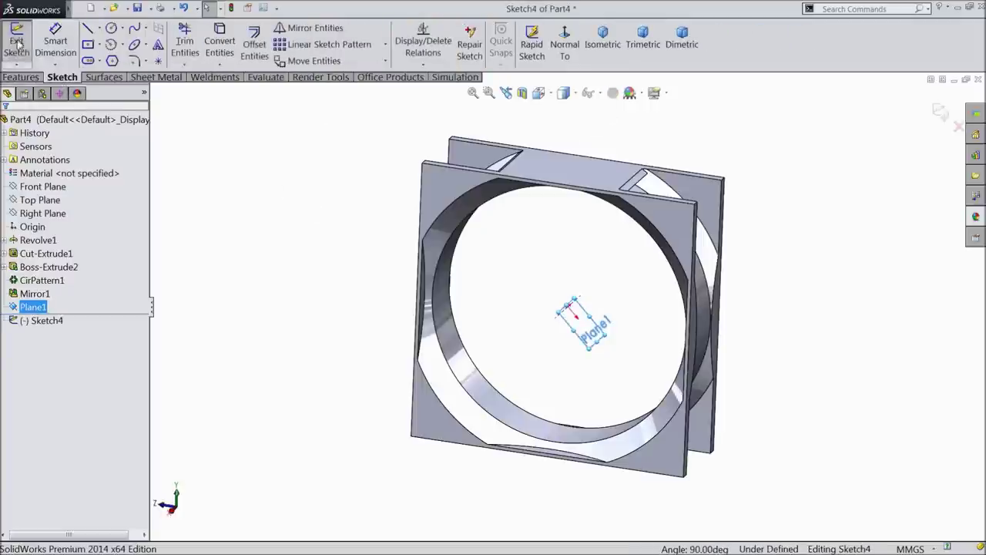
{"action": "left_click", "coordinate": [563, 49]}
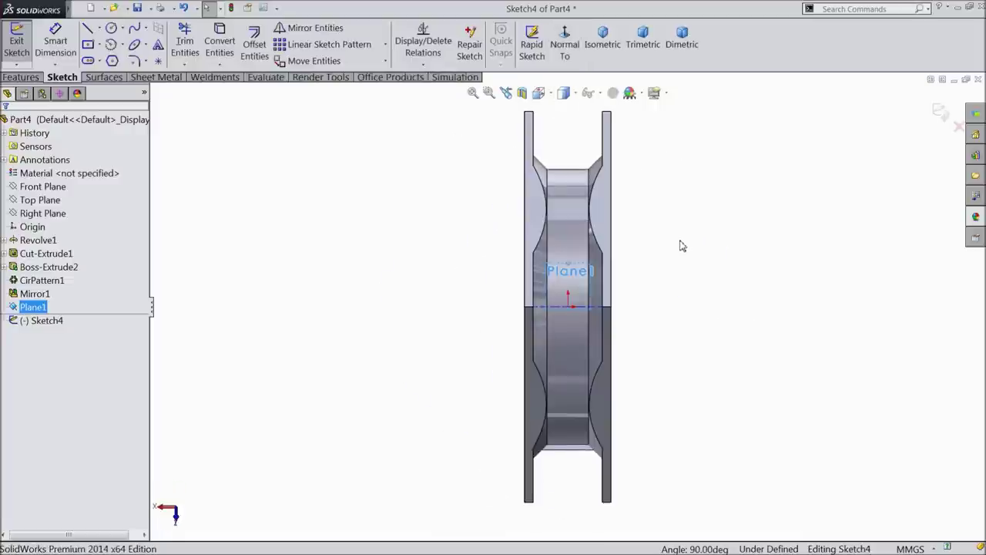
{"action": "left_click", "coordinate": [98, 30]}
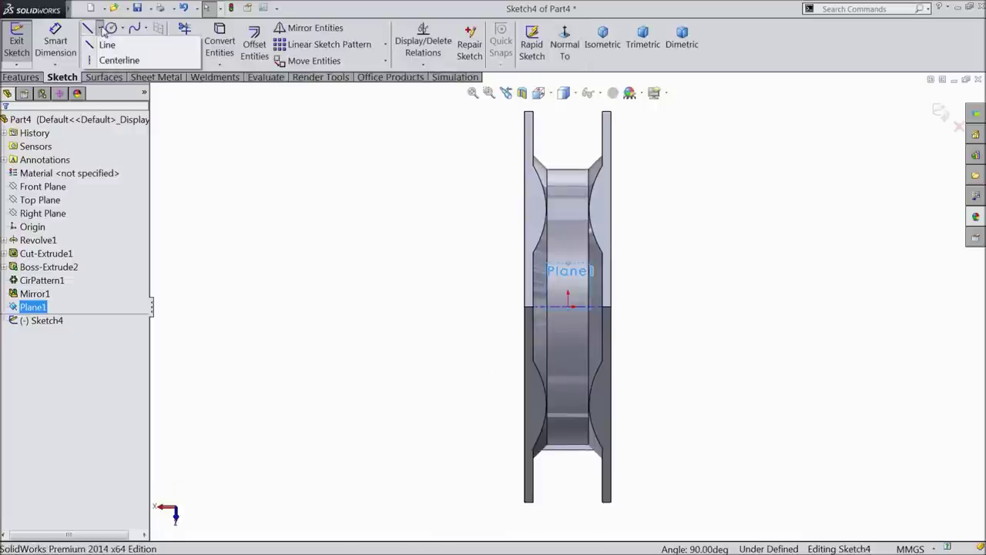
{"action": "left_click", "coordinate": [117, 59]}
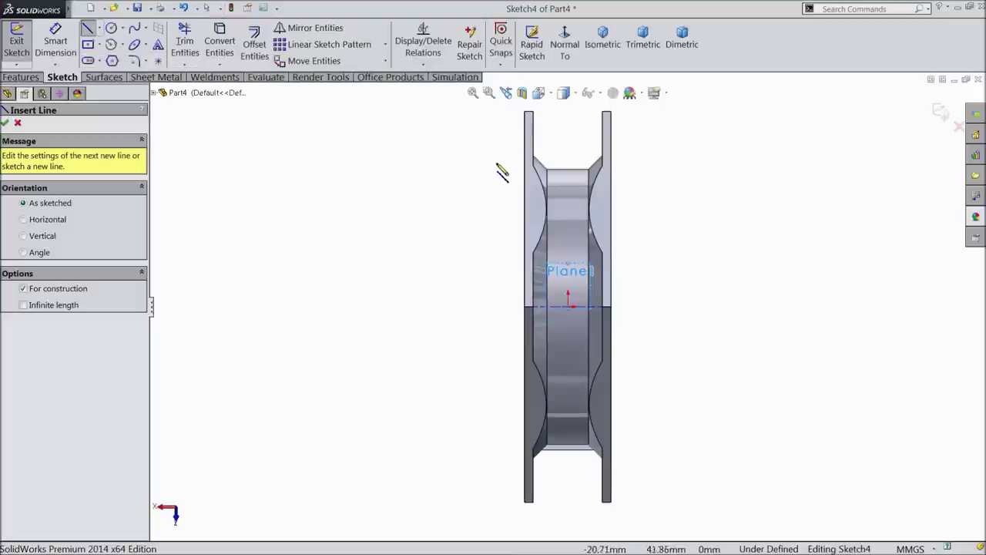
{"action": "left_click", "coordinate": [499, 153]}
{"action": "left_click", "coordinate": [650, 152]}
{"action": "right_click", "coordinate": [667, 134]}
Dimension the centerline 48.5 mm from the origin and exit Sketch4
{"action": "left_click", "coordinate": [693, 115]}
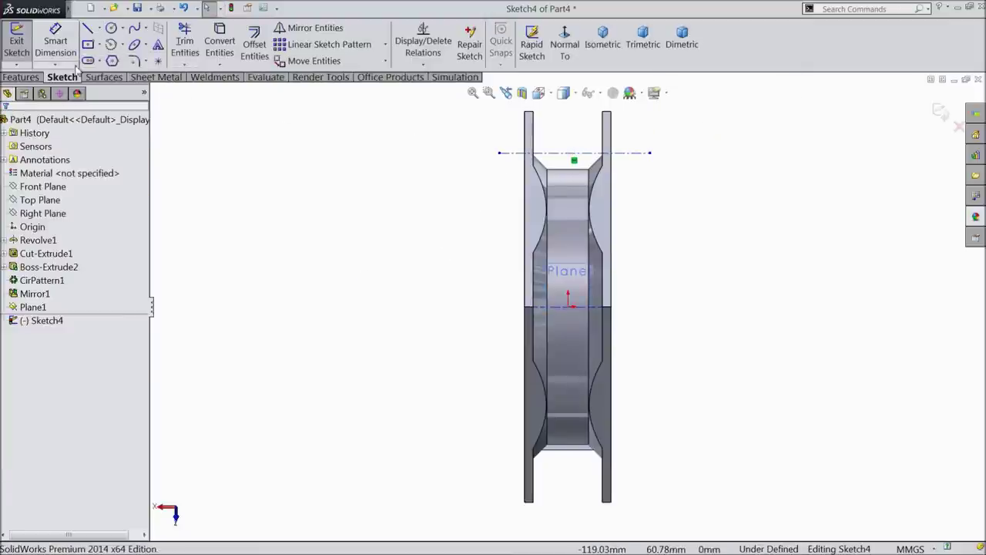
{"action": "left_click", "coordinate": [576, 156]}
{"action": "left_click", "coordinate": [572, 310]}
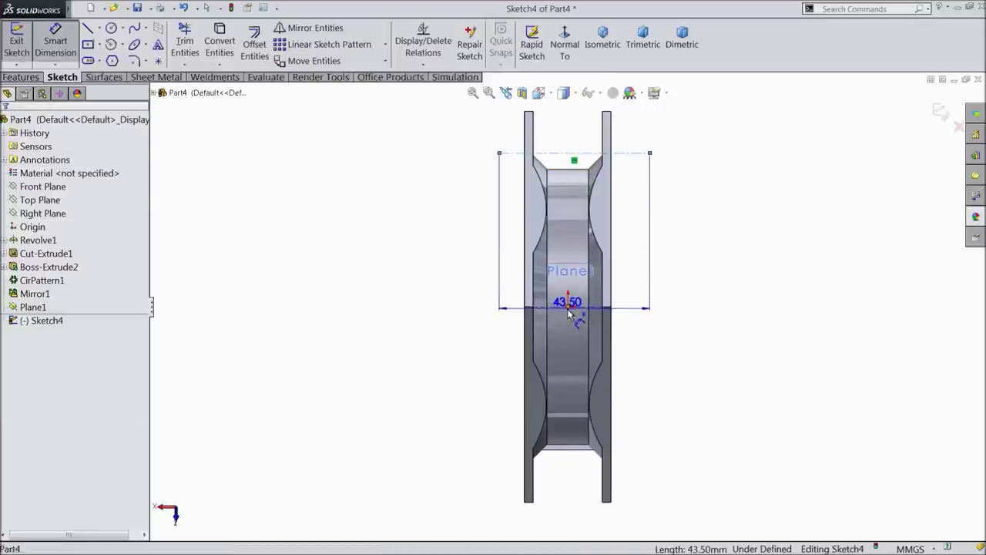
{"action": "left_click", "coordinate": [570, 307]}
{"action": "left_click", "coordinate": [676, 245]}
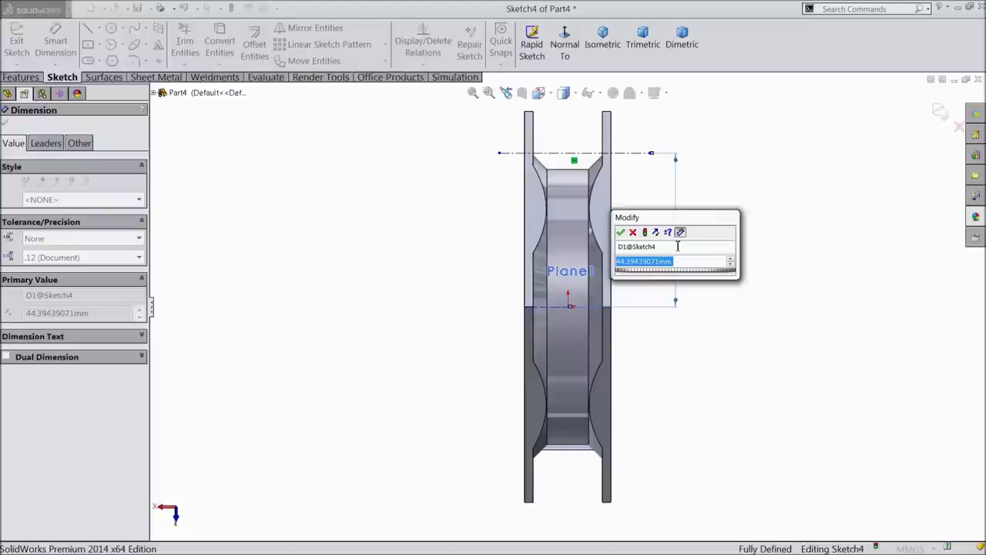
{"action": "type", "text": "48.5"}
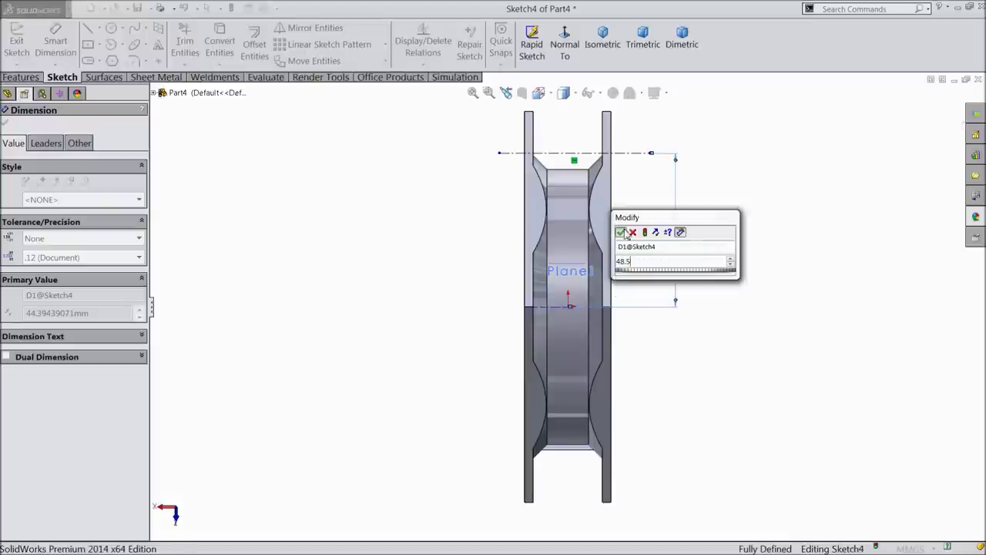
{"action": "left_click", "coordinate": [621, 231]}
{"action": "middle_click_drag", "start_coordinate": [393, 289], "coordinate": [449, 289]}
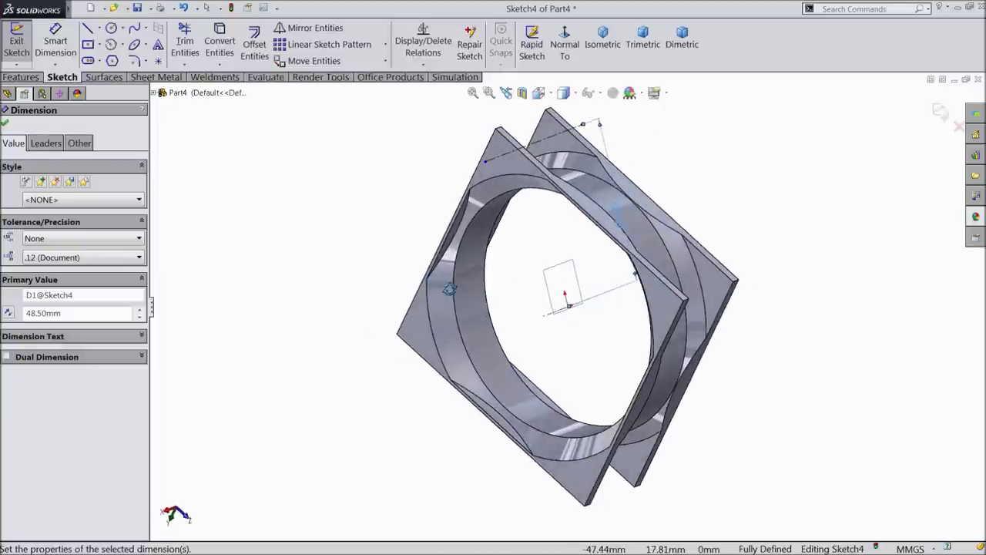
{"action": "left_click", "coordinate": [940, 113]}
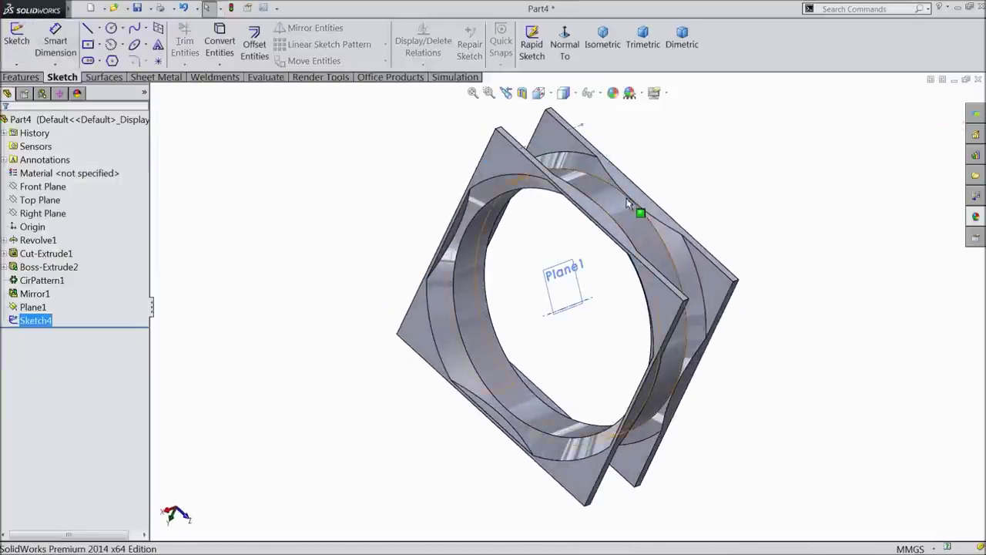
Create a reference plane from Plane1 and the Sketch4 line, perpendicular to Plane1
{"action": "scroll", "coordinate": [528, 220], "scroll_direction": "down", "scroll_amount": 2}
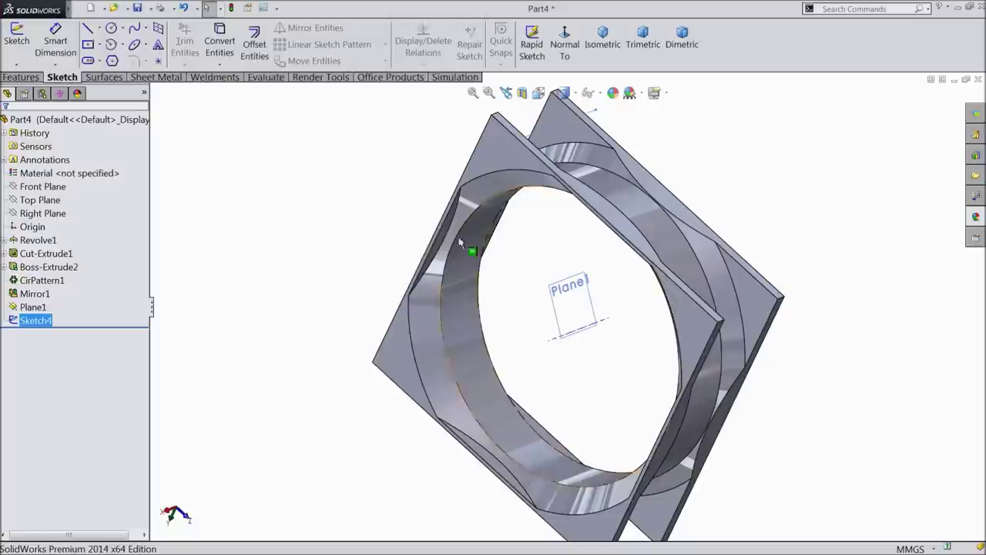
{"action": "left_click", "coordinate": [562, 297]}
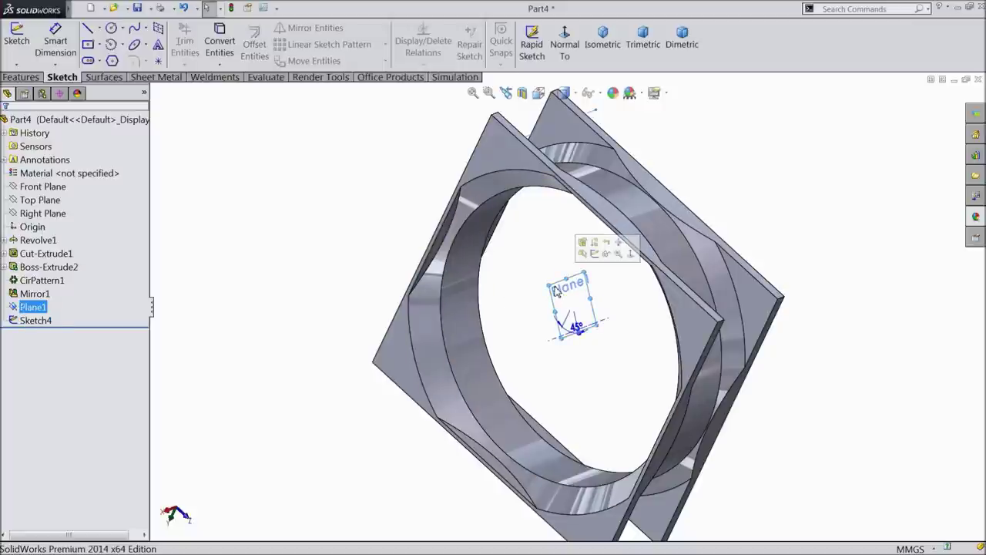
{"action": "left_click", "coordinate": [33, 77]}
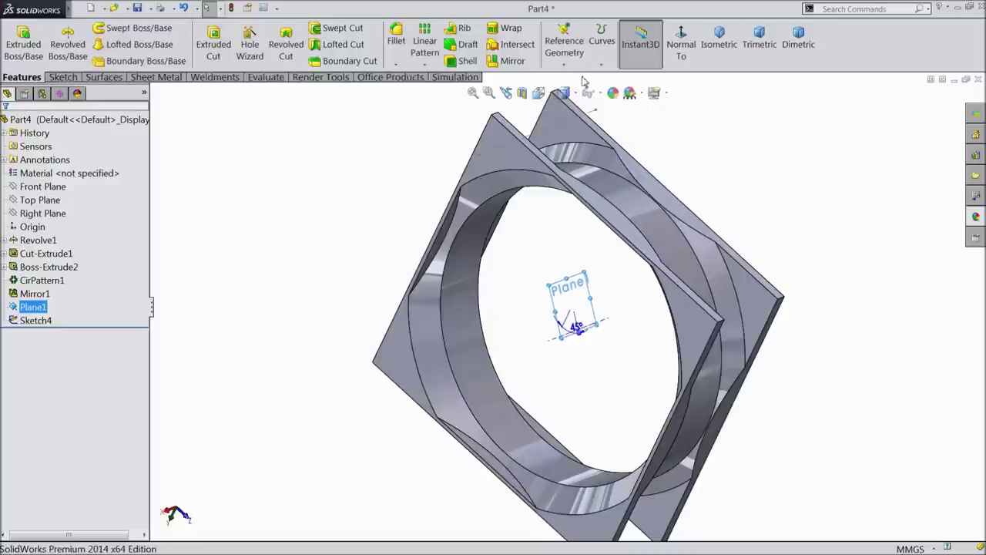
{"action": "left_click", "coordinate": [565, 63]}
{"action": "left_click", "coordinate": [571, 79]}
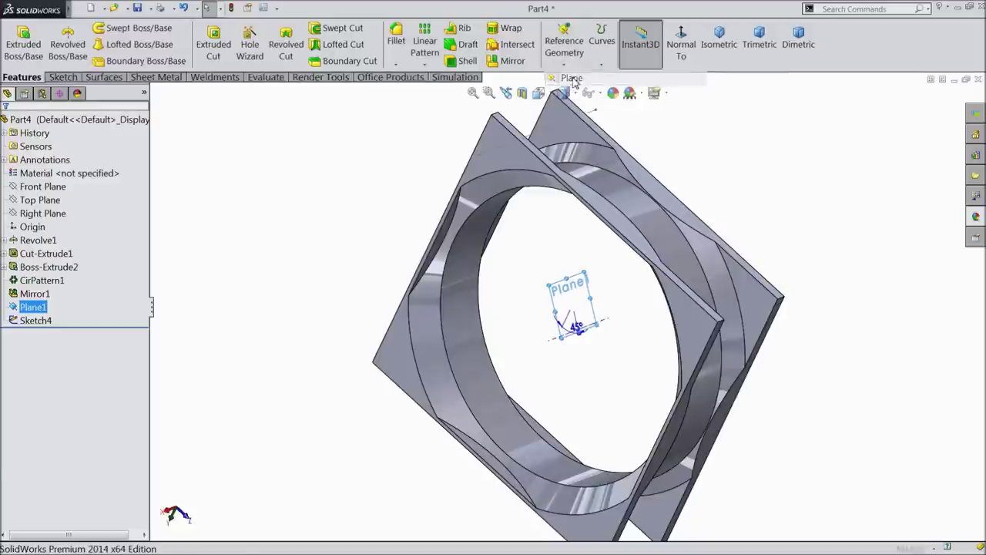
{"action": "left_click", "coordinate": [553, 136]}
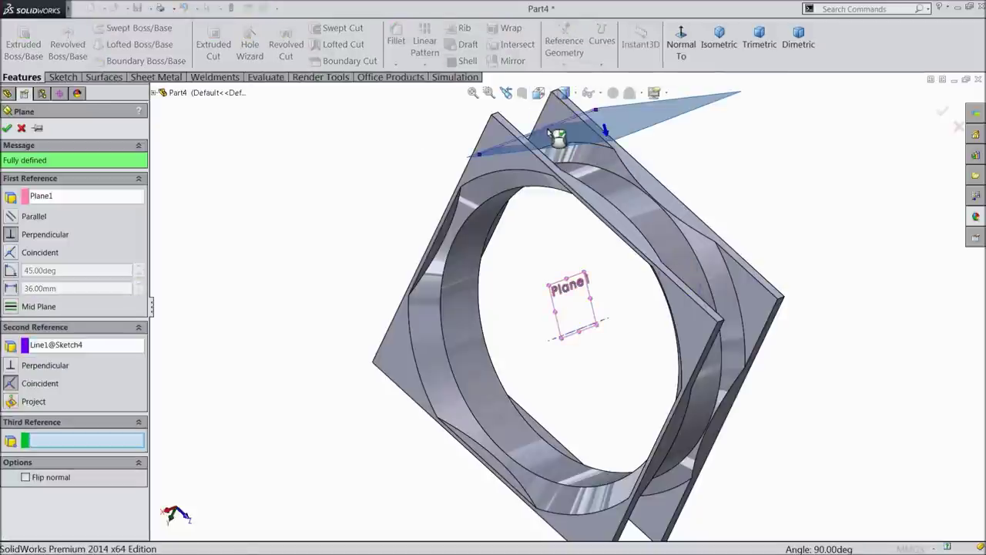
{"action": "middle_click_drag", "start_coordinate": [478, 179], "coordinate": [426, 189]}
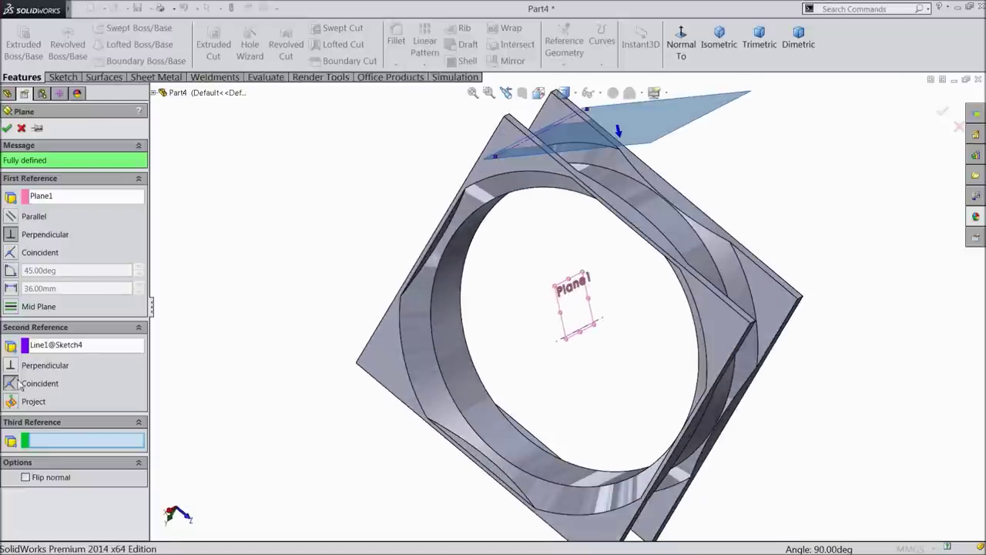
{"action": "middle_click_drag", "start_coordinate": [285, 359], "coordinate": [352, 310]}
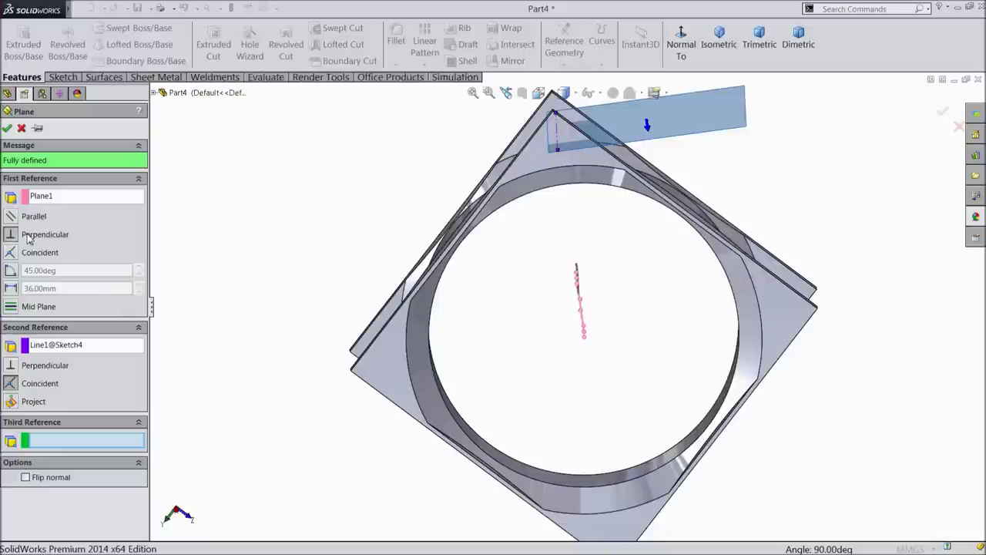
{"action": "mouse_move", "coordinate": [580, 269]}
{"action": "middle_mouse_down"}
{"action": "mouse_move", "coordinate": [567, 262]}
{"action": "mouse_move", "coordinate": [599, 231]}
{"action": "middle_mouse_up"}
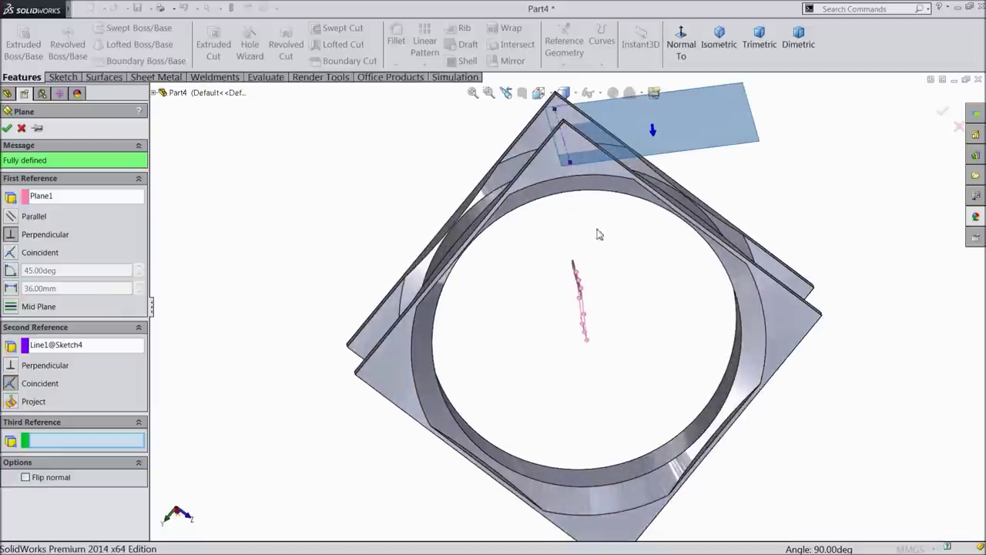
{"action": "left_click", "coordinate": [7, 129]}
{"action": "middle_click_drag", "start_coordinate": [428, 197], "coordinate": [429, 226]}
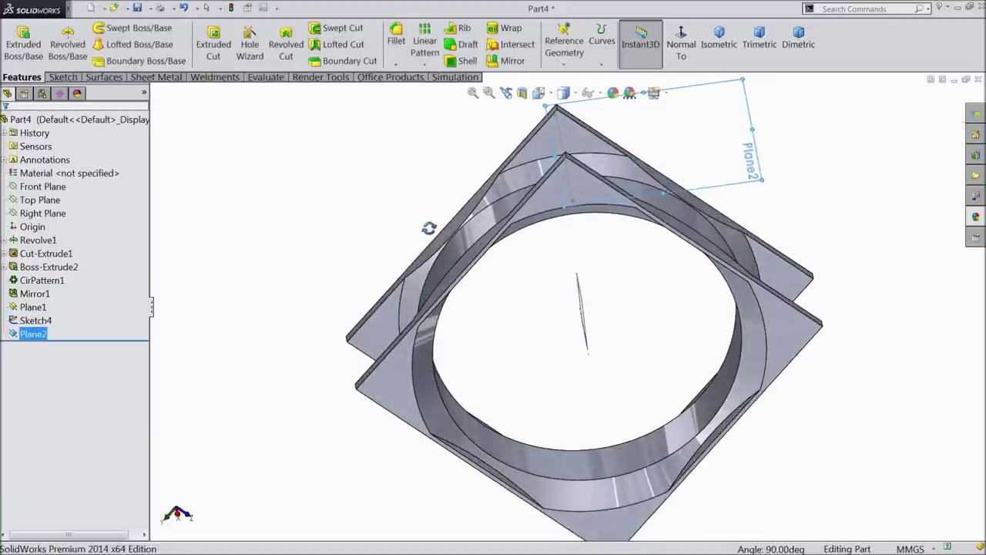
Start a new sketch on Plane2 and turn the view to face it squarely
{"action": "left_click", "coordinate": [63, 78]}
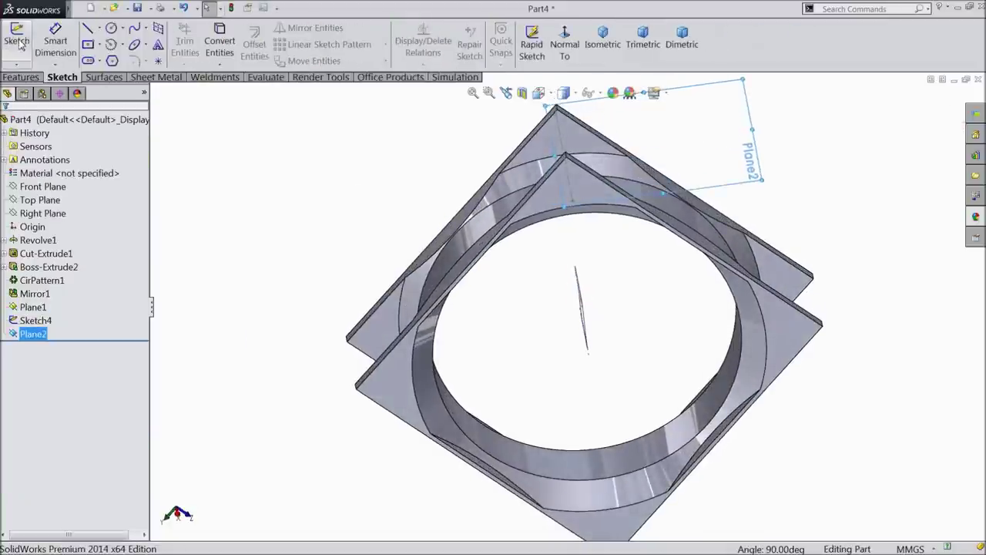
{"action": "left_click", "coordinate": [17, 42]}
{"action": "left_click", "coordinate": [564, 48]}
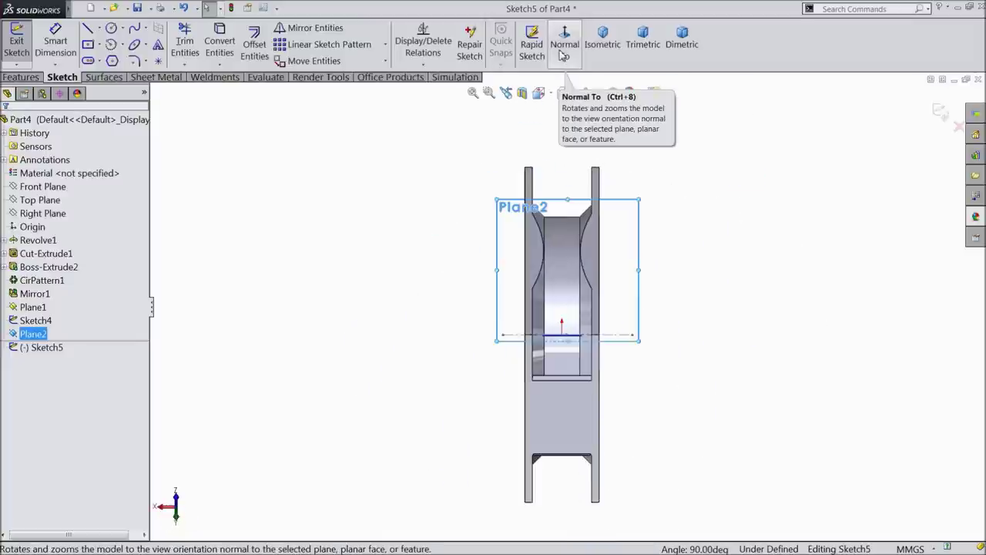
{"action": "scroll", "coordinate": [574, 343], "scroll_direction": "down", "scroll_amount": 6}
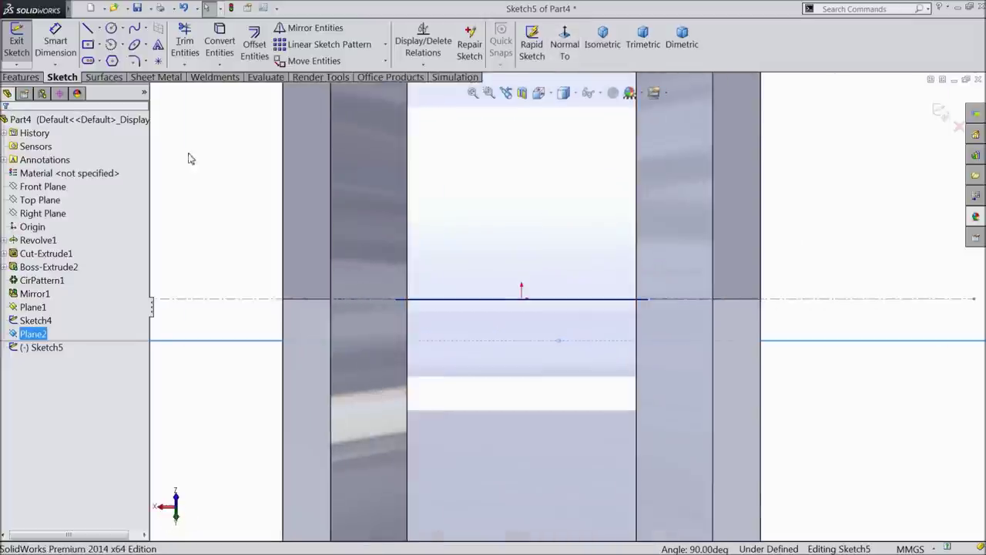
Draw a corner rectangle from the frame's outer left edge across to the right edge
{"action": "left_click", "coordinate": [98, 46]}
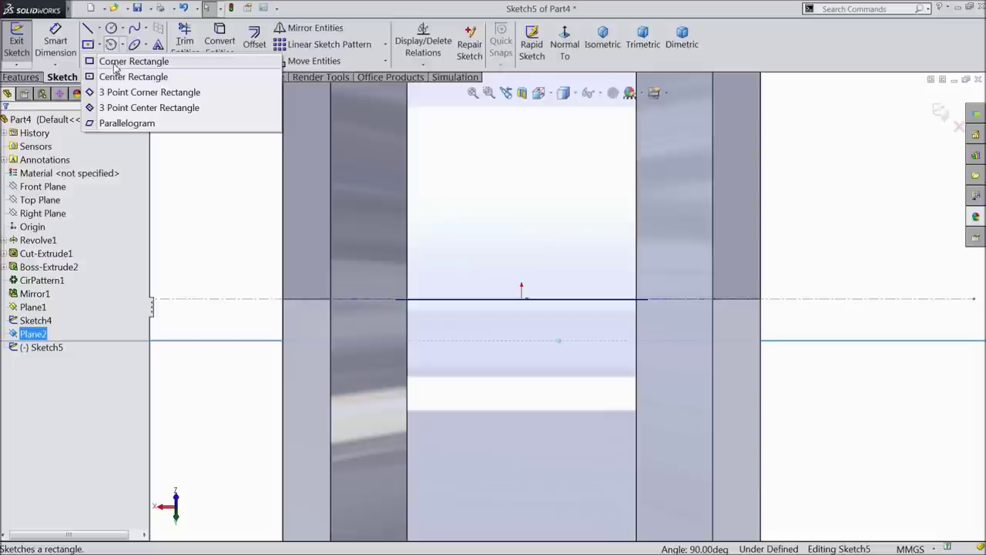
{"action": "left_click", "coordinate": [114, 67]}
{"action": "scroll", "coordinate": [447, 363], "scroll_direction": "down", "scroll_amount": 2}
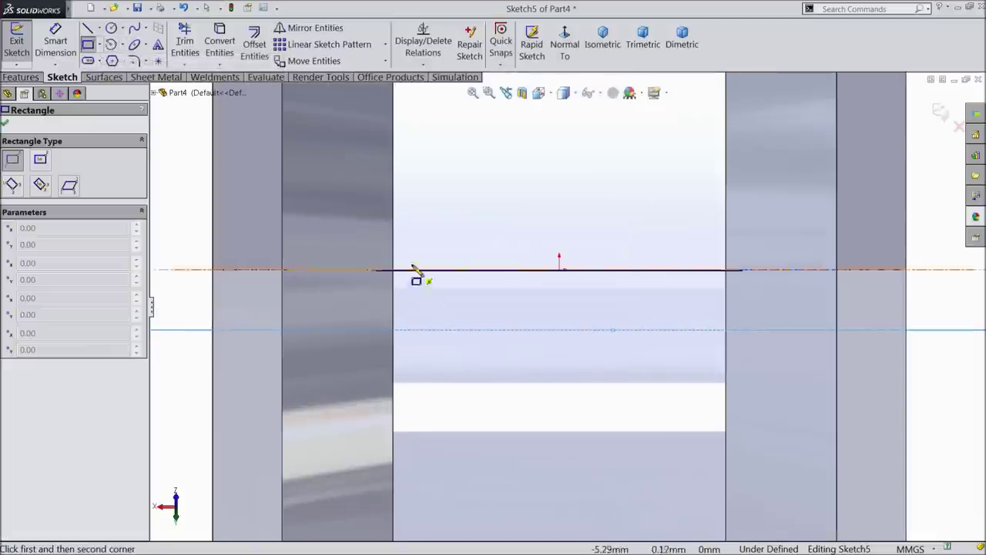
{"action": "left_click", "coordinate": [393, 249]}
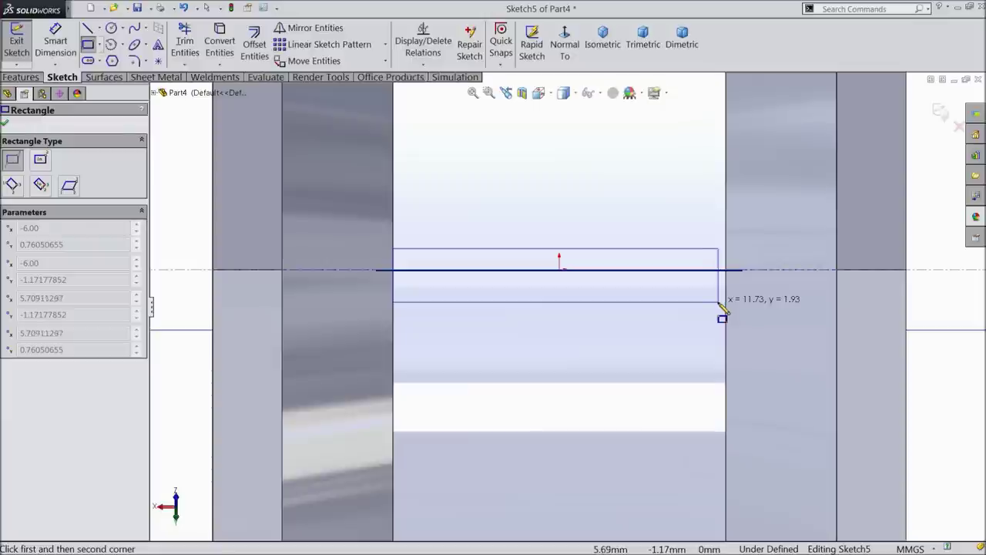
{"action": "key", "text": "Escape"}
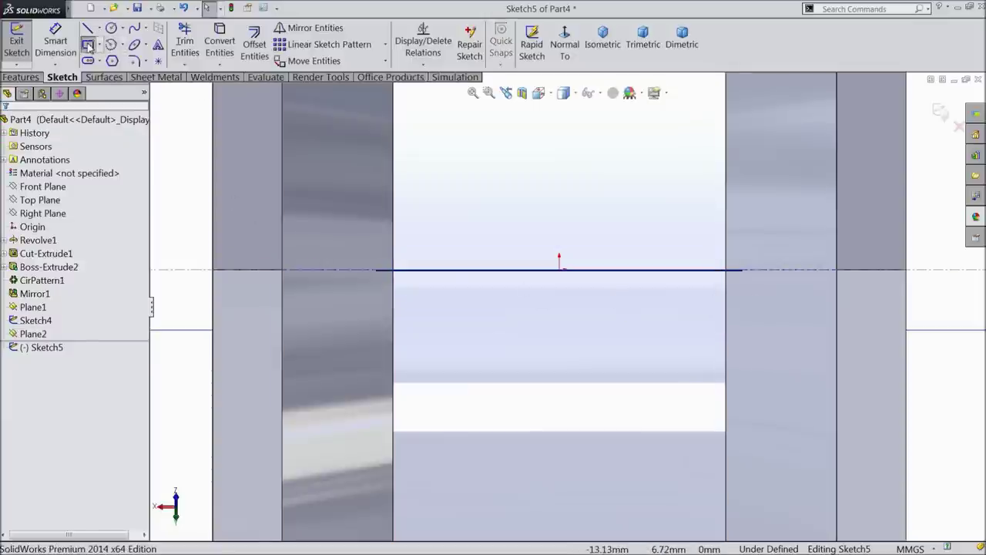
{"action": "left_click", "coordinate": [88, 45]}
{"action": "left_click", "coordinate": [283, 230]}
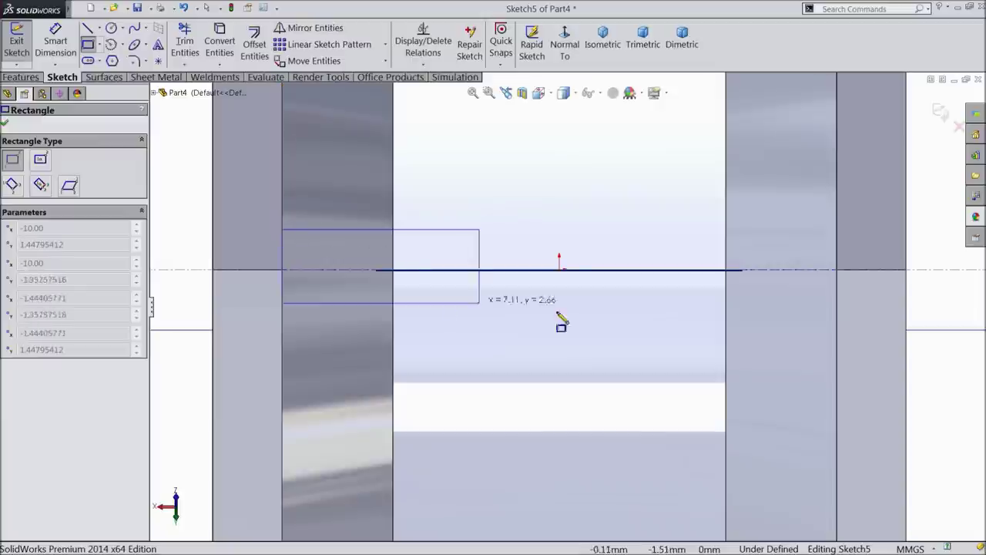
{"action": "left_click", "coordinate": [838, 329]}
Dimension the rectangle's height to 0.5 mm
{"action": "left_click", "coordinate": [55, 43]}
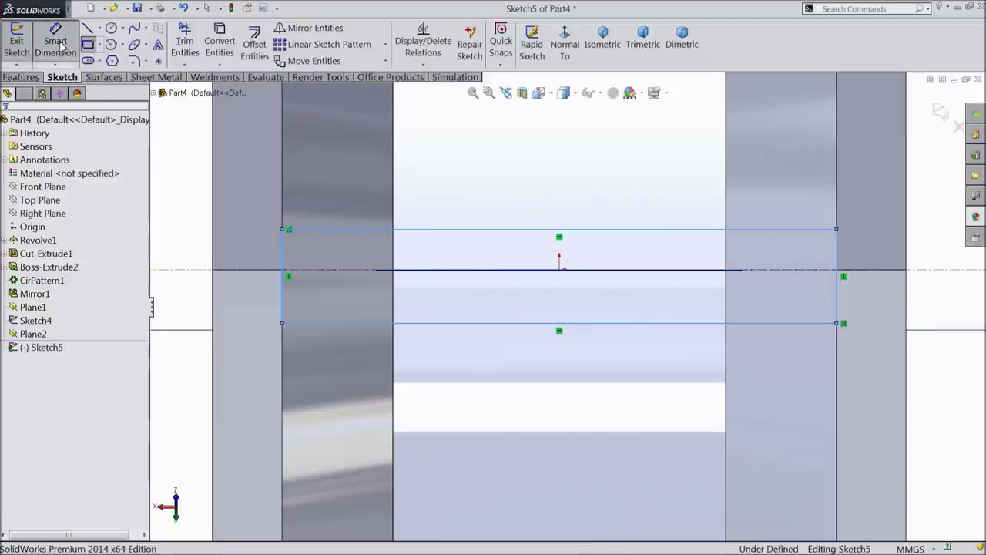
{"action": "left_click", "coordinate": [282, 271]}
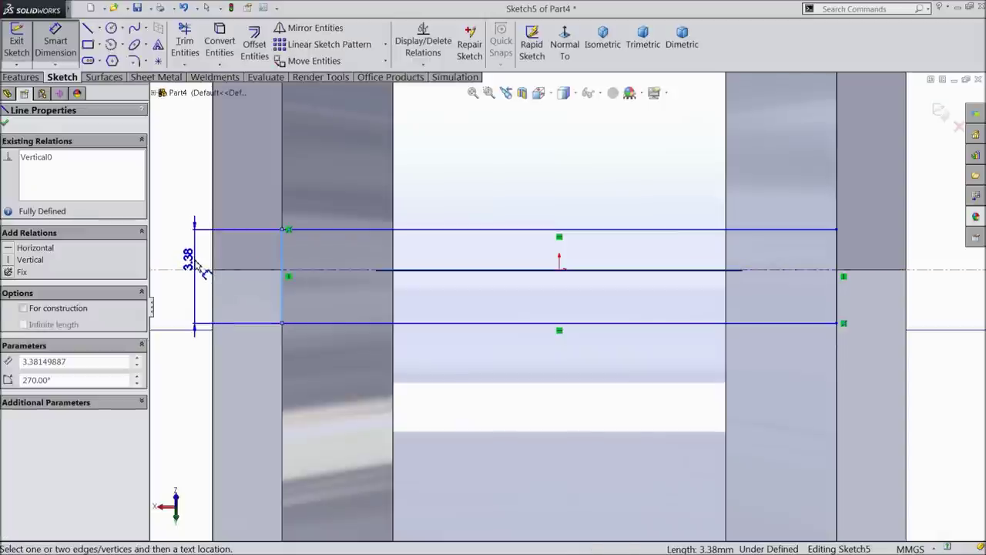
{"action": "left_click", "coordinate": [196, 266]}
{"action": "type", "text": "0.5"}
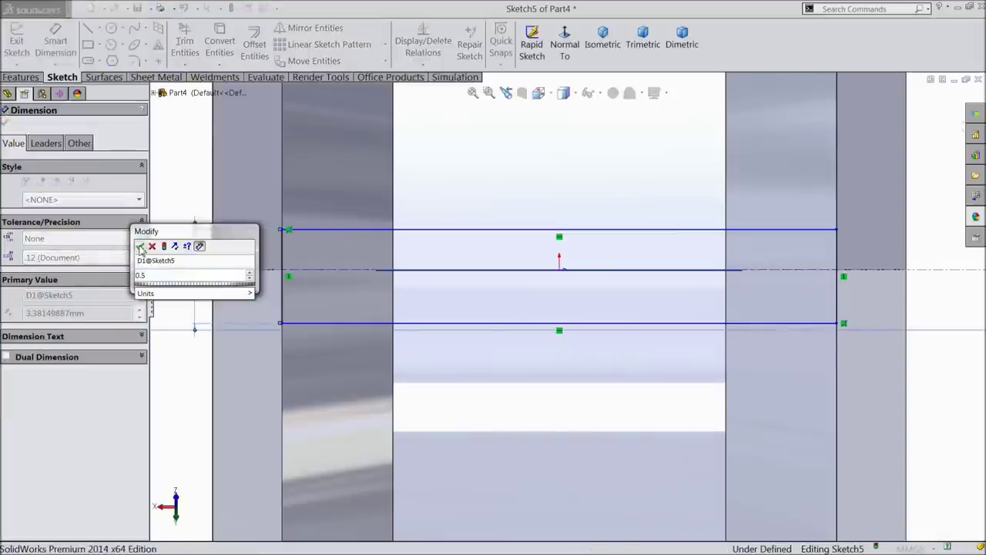
{"action": "left_click", "coordinate": [139, 246]}
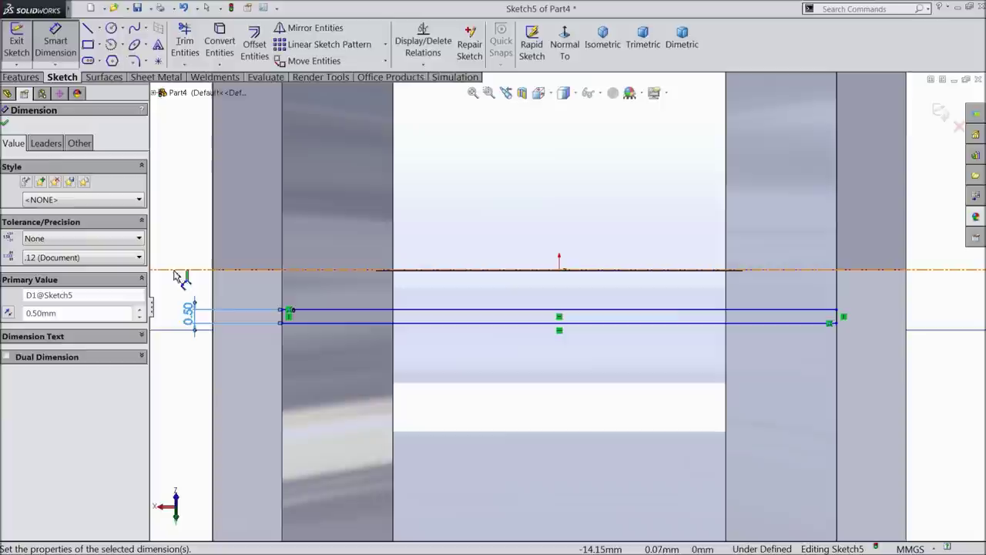
{"action": "left_click", "coordinate": [6, 124]}
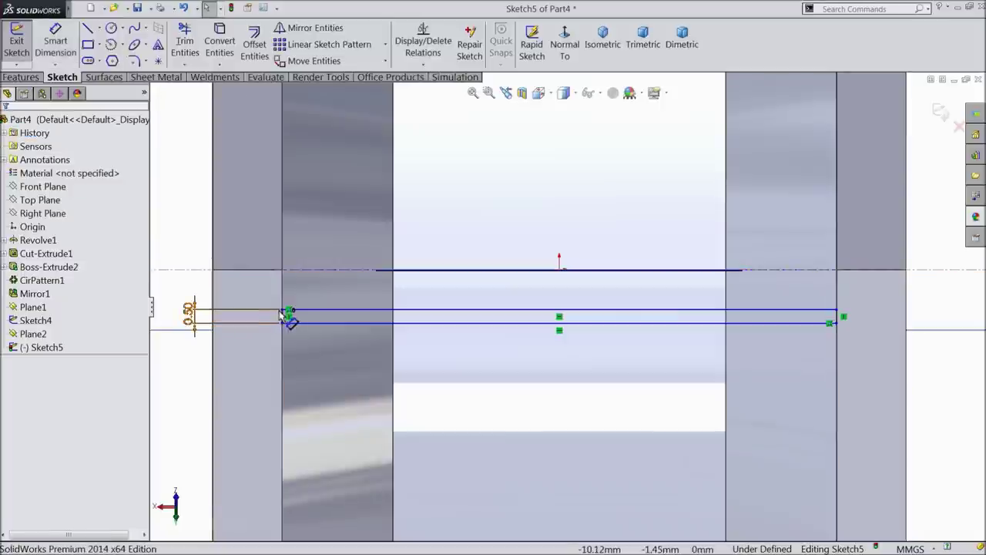
Move the spoke outline up onto the centerline and select its two long lines
{"action": "left_click_drag", "start_coordinate": [285, 311], "coordinate": [285, 266]}
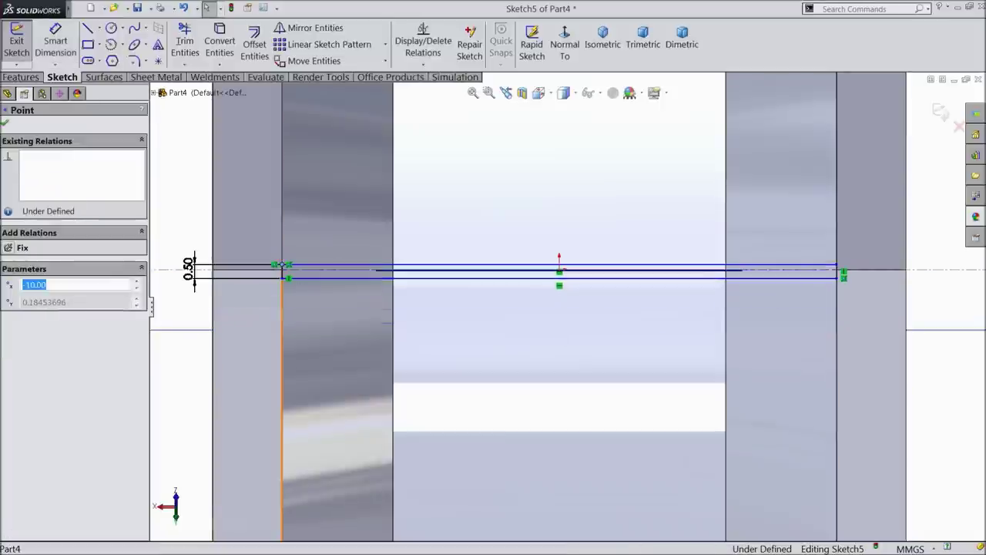
{"action": "scroll", "coordinate": [438, 288], "scroll_direction": "down", "scroll_amount": 3}
{"action": "left_click", "coordinate": [298, 284]}
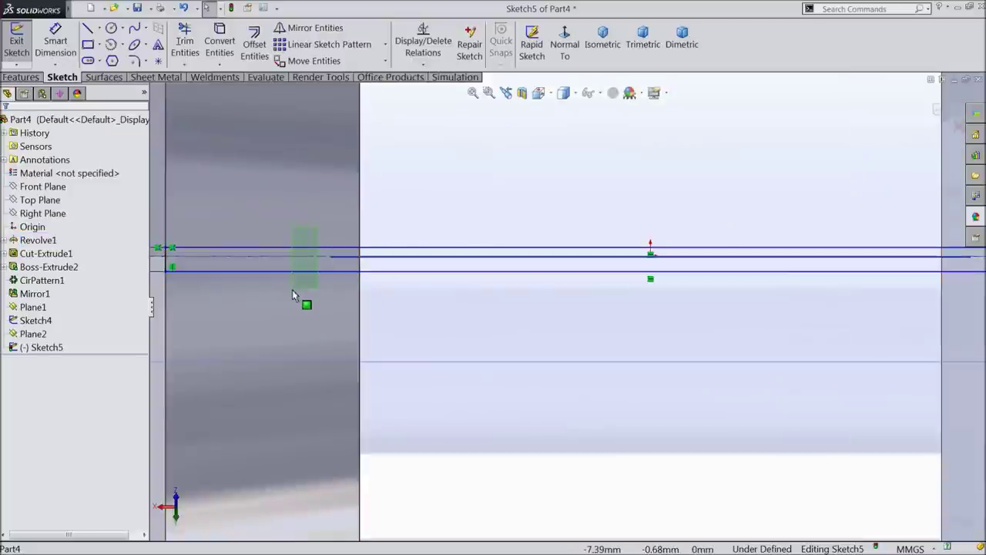
{"action": "left_click_drag", "start_coordinate": [318, 226], "coordinate": [291, 291]}
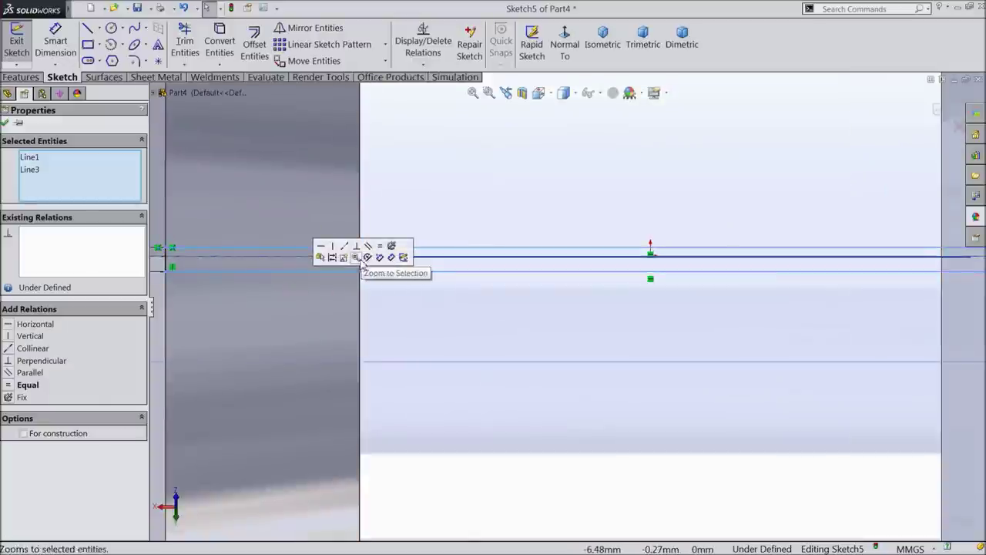
Draw a construction centerline from the midpoint out to the left
{"action": "left_click", "coordinate": [99, 28]}
{"action": "left_click", "coordinate": [114, 62]}
{"action": "scroll", "coordinate": [566, 339], "scroll_direction": "up", "scroll_amount": 3}
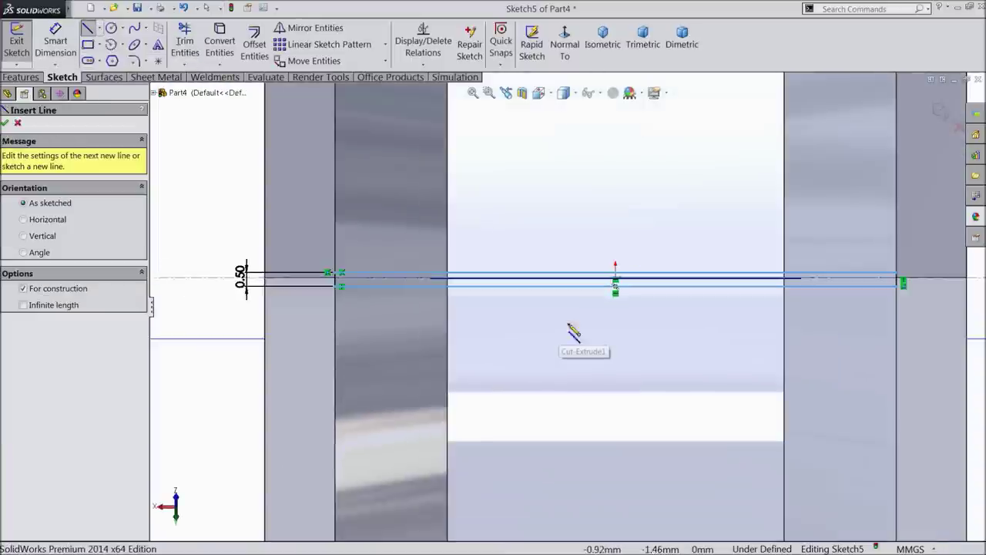
{"action": "left_click", "coordinate": [615, 278]}
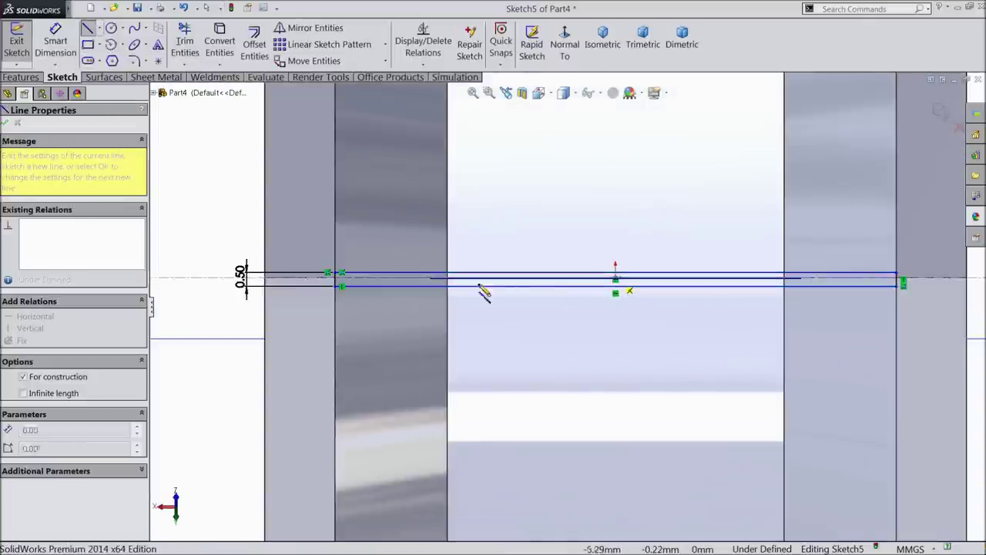
{"action": "left_click", "coordinate": [183, 276]}
{"action": "right_click", "coordinate": [198, 235]}
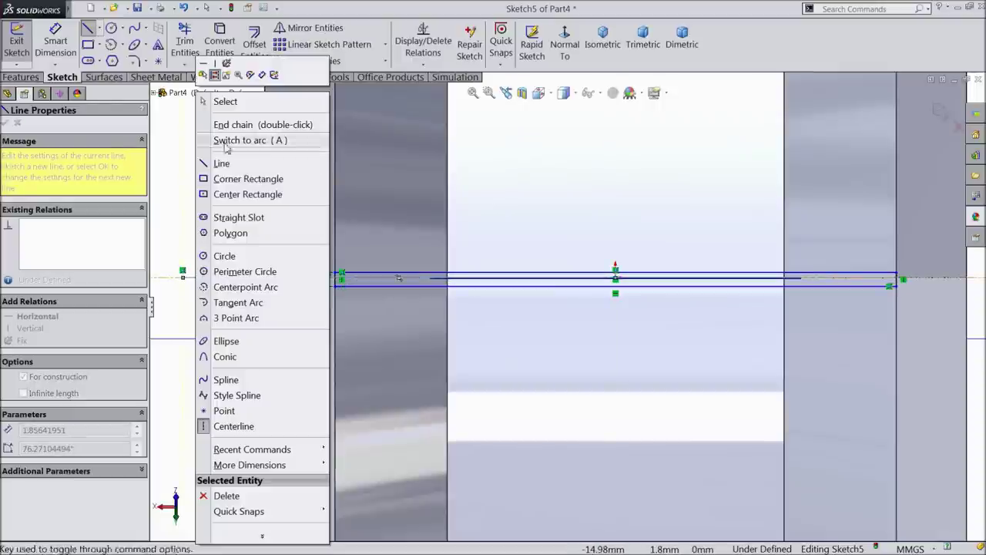
{"action": "left_click", "coordinate": [220, 100]}
{"action": "scroll", "coordinate": [382, 296], "scroll_direction": "down", "scroll_amount": 2}
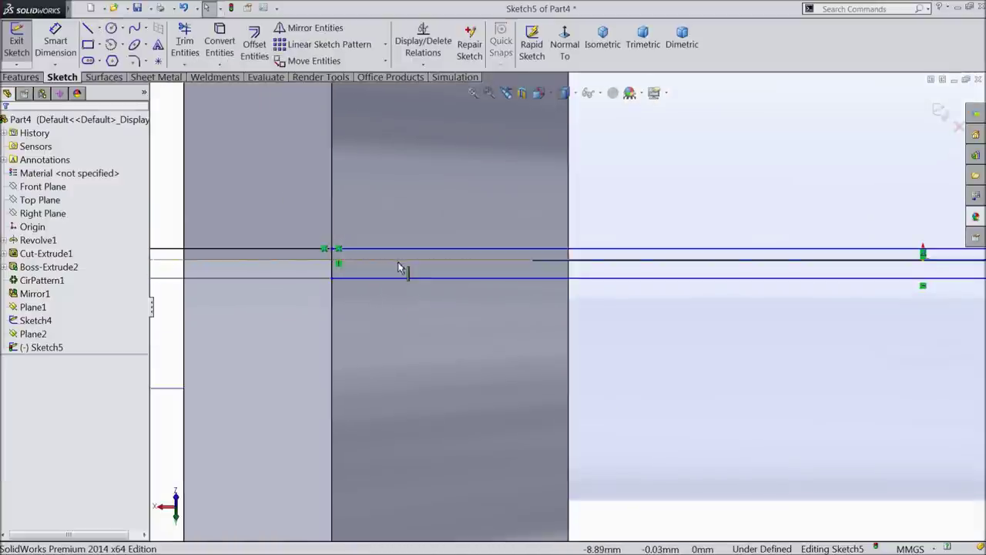
Make the upper and lower spoke lines symmetric about the new centerline
{"action": "left_click", "coordinate": [399, 260]}
{"action": "scroll", "coordinate": [394, 275], "scroll_direction": "up", "scroll_amount": 2}
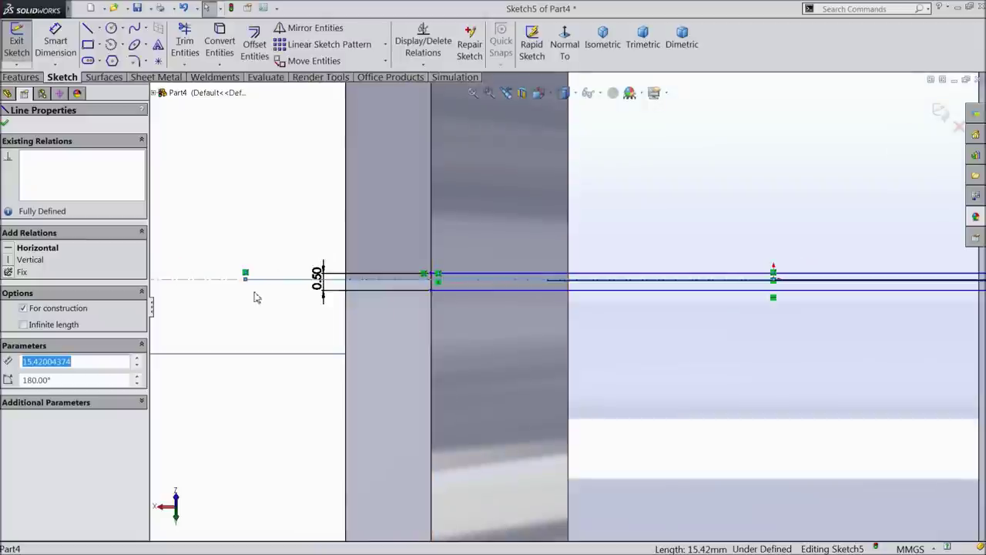
{"action": "left_click", "coordinate": [486, 274]}
{"action": "left_click", "coordinate": [484, 288], "text": "ctrl"}
{"action": "left_click", "coordinate": [488, 292], "text": "ctrl"}
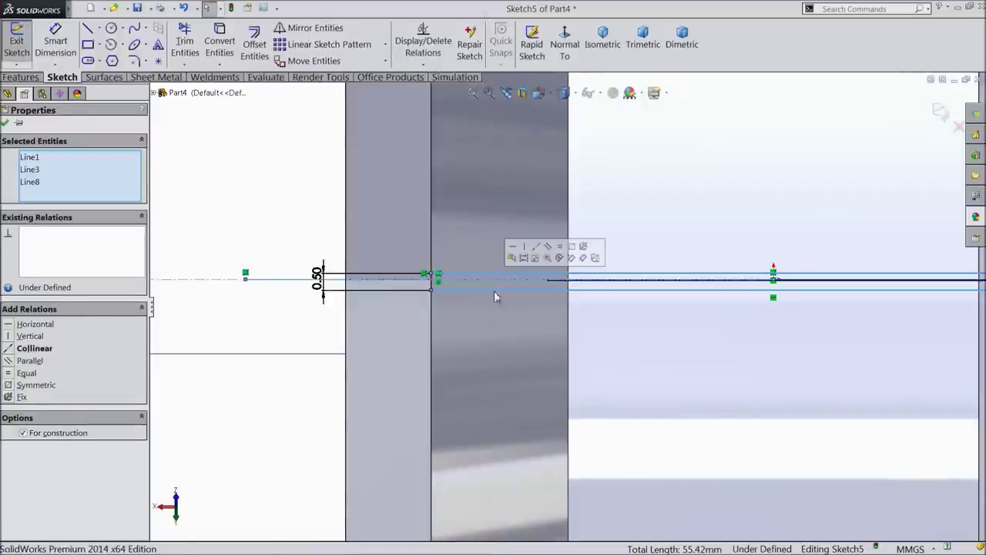
{"action": "left_click", "coordinate": [571, 258]}
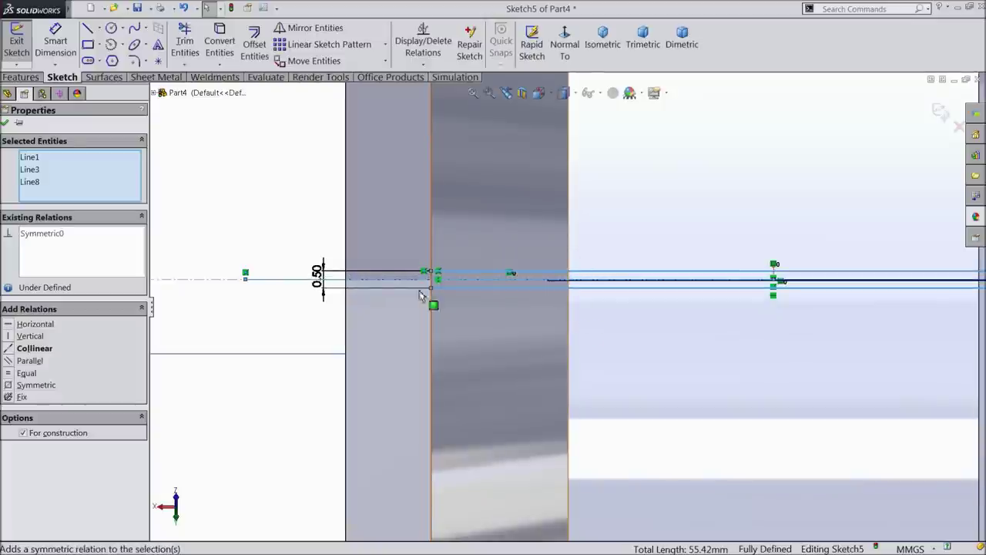
{"action": "left_click", "coordinate": [4, 126]}
{"action": "middle_click_drag", "start_coordinate": [508, 235], "coordinate": [603, 306]}
{"action": "scroll", "coordinate": [602, 307], "scroll_direction": "down", "scroll_amount": 8}
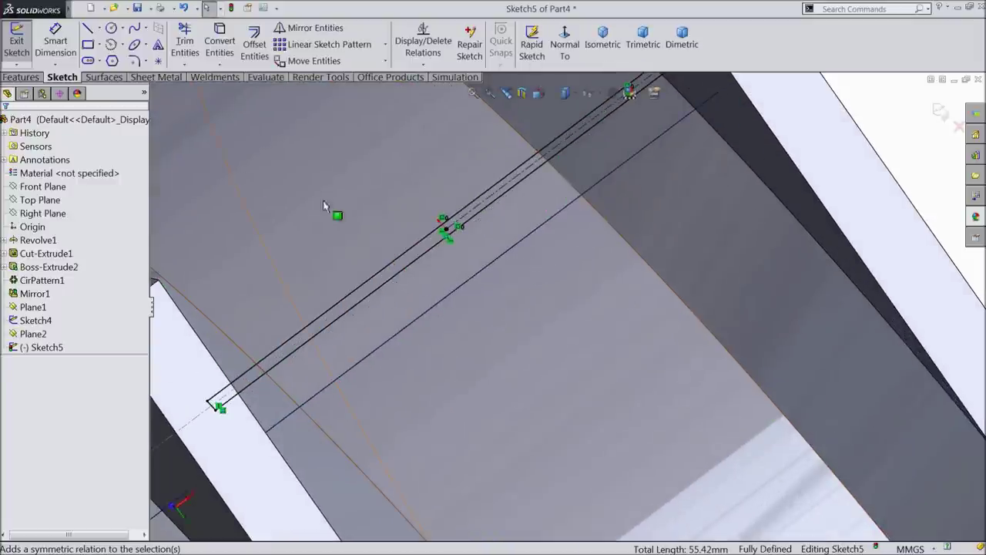
{"action": "left_click", "coordinate": [30, 77]}
Extrude the spoke sketch Up To Next, creating Boss-Extrude3
{"action": "left_click", "coordinate": [24, 46]}
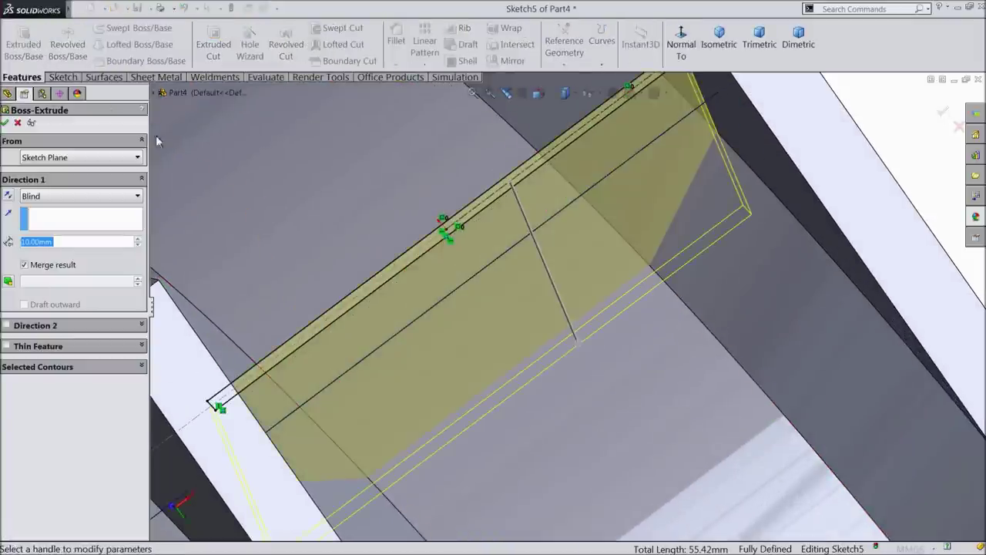
{"action": "left_click", "coordinate": [44, 195]}
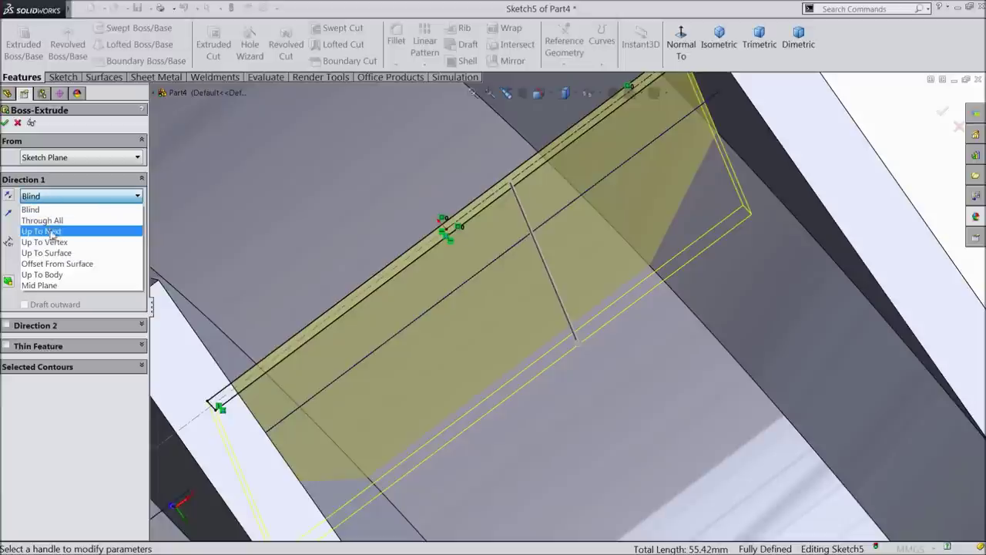
{"action": "left_click", "coordinate": [51, 241]}
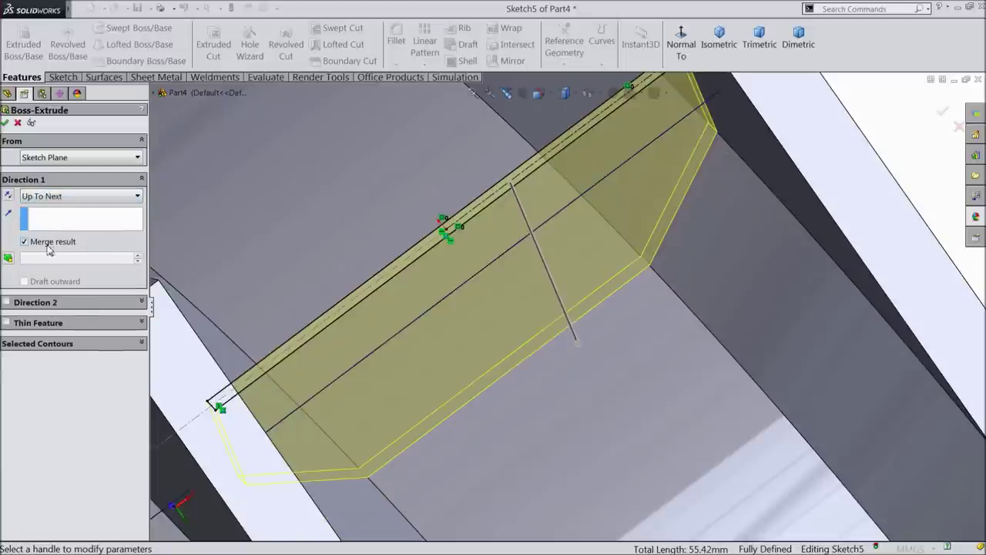
{"action": "left_click", "coordinate": [5, 123]}
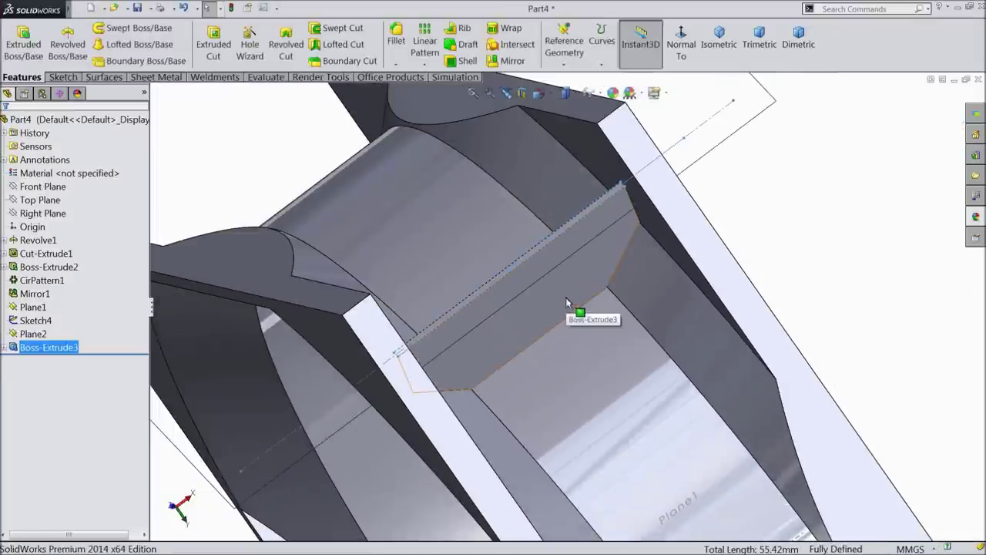
{"action": "middle_click_drag", "start_coordinate": [566, 303], "coordinate": [439, 348]}
{"action": "scroll", "coordinate": [569, 263], "scroll_direction": "up", "scroll_amount": 5}
{"action": "scroll", "coordinate": [590, 272], "scroll_direction": "down", "scroll_amount": 5}
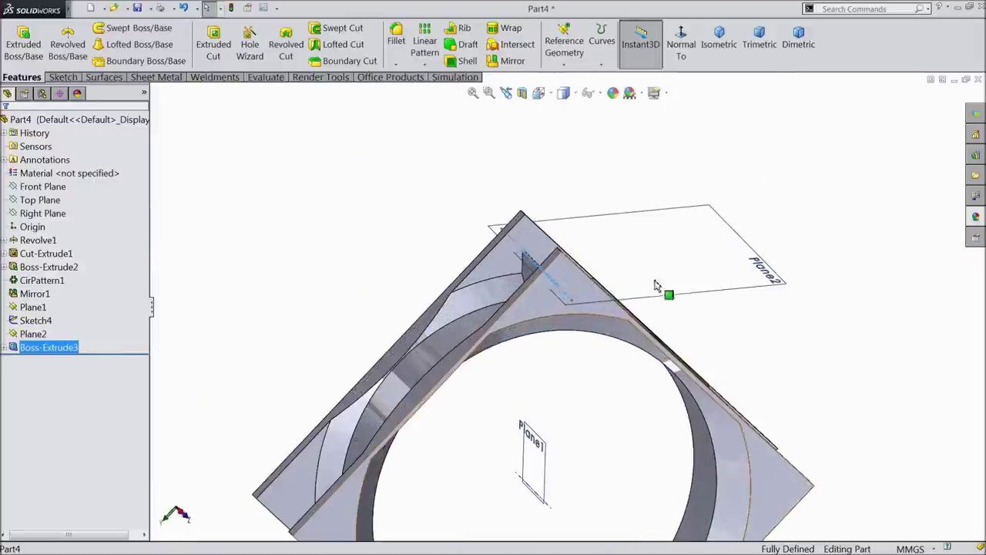
Hide Plane2, Plane1 and Sketch4 from the model view
{"action": "left_click", "coordinate": [765, 262]}
{"action": "left_click", "coordinate": [794, 237]}
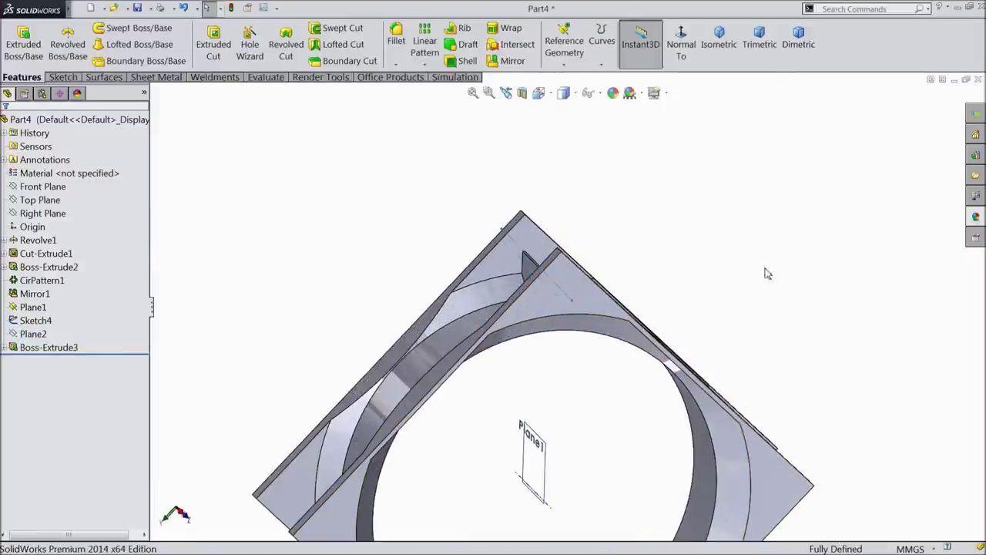
{"action": "left_click", "coordinate": [533, 438]}
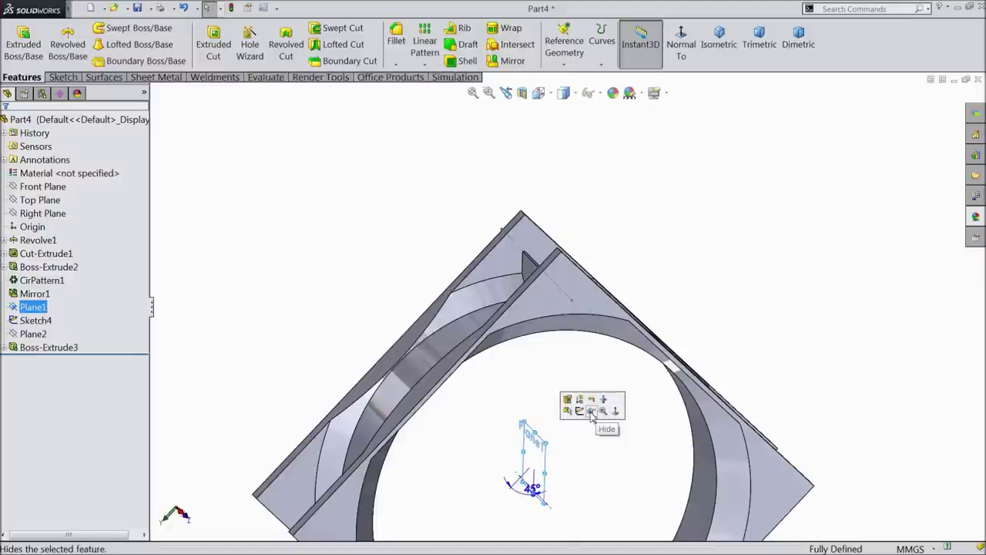
{"action": "left_click", "coordinate": [591, 410]}
{"action": "middle_click_drag", "start_coordinate": [594, 346], "coordinate": [669, 254]}
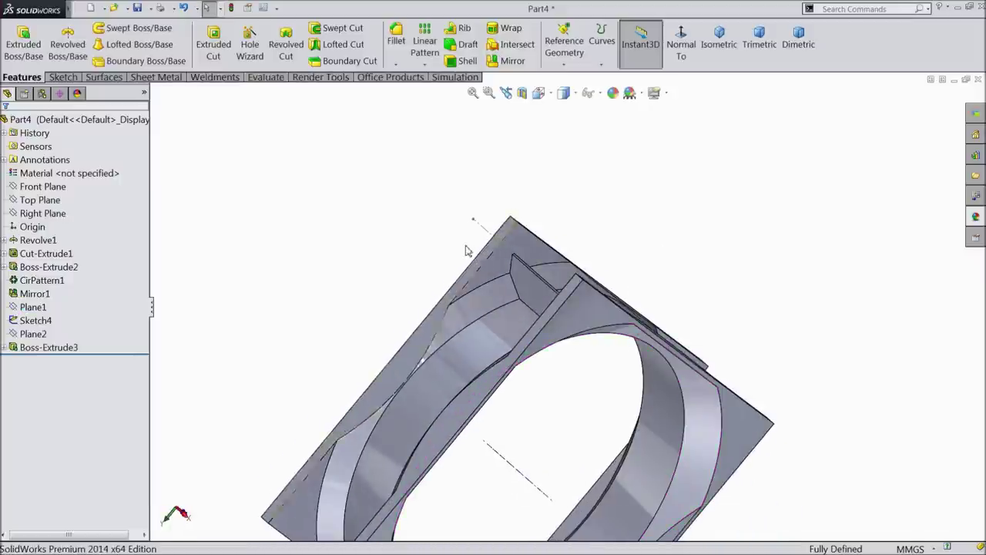
{"action": "scroll", "coordinate": [470, 246], "scroll_direction": "down", "scroll_amount": 2}
{"action": "left_click", "coordinate": [32, 320]}
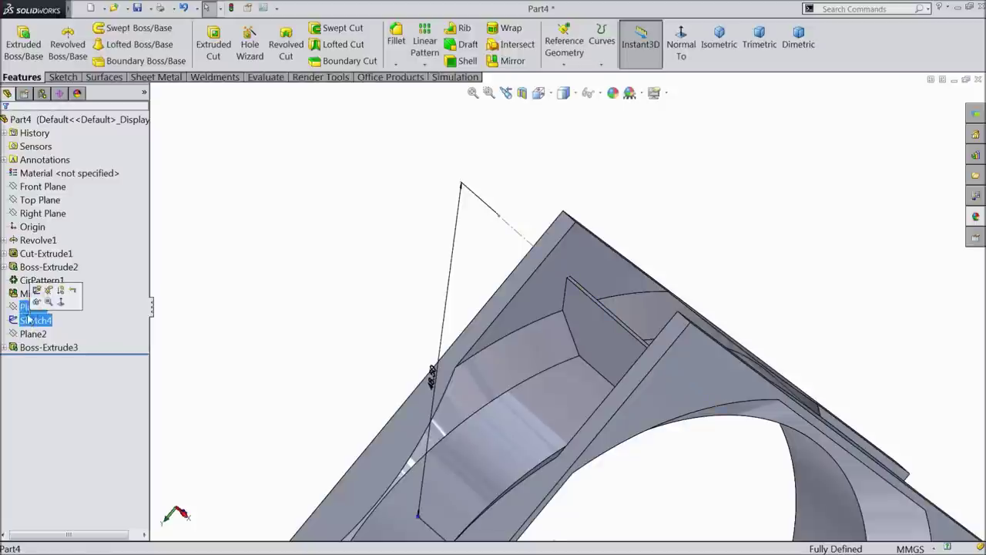
{"action": "left_click", "coordinate": [36, 303]}
{"action": "scroll", "coordinate": [332, 310], "scroll_direction": "up", "scroll_amount": 5}
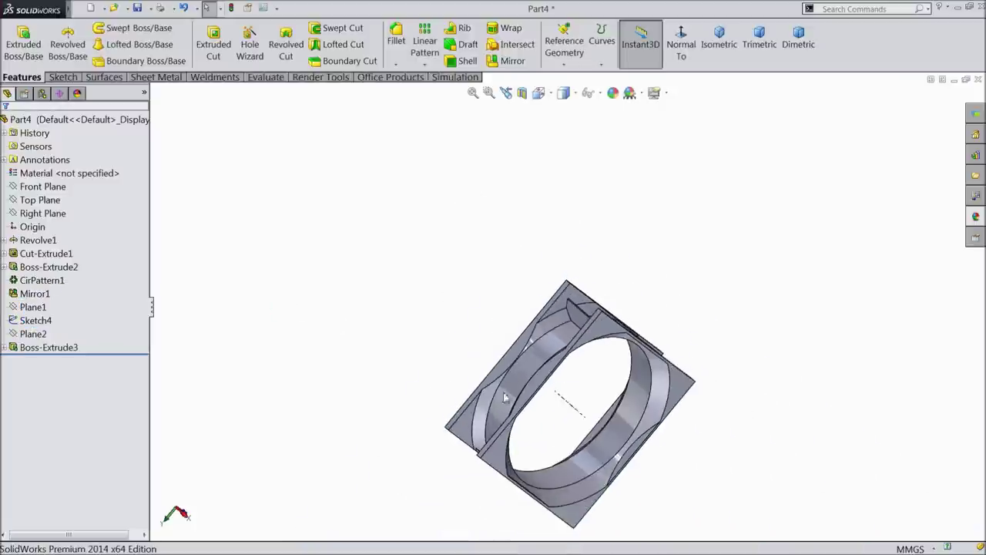
{"action": "left_click", "coordinate": [582, 247]}
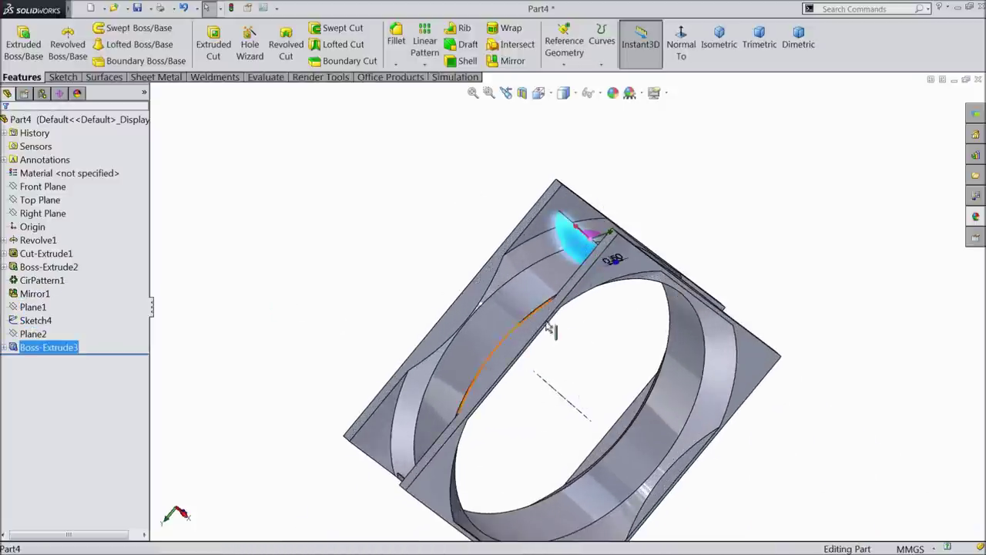
Circular-pattern the spoke four times about the part's central axis
{"action": "left_click", "coordinate": [425, 66]}
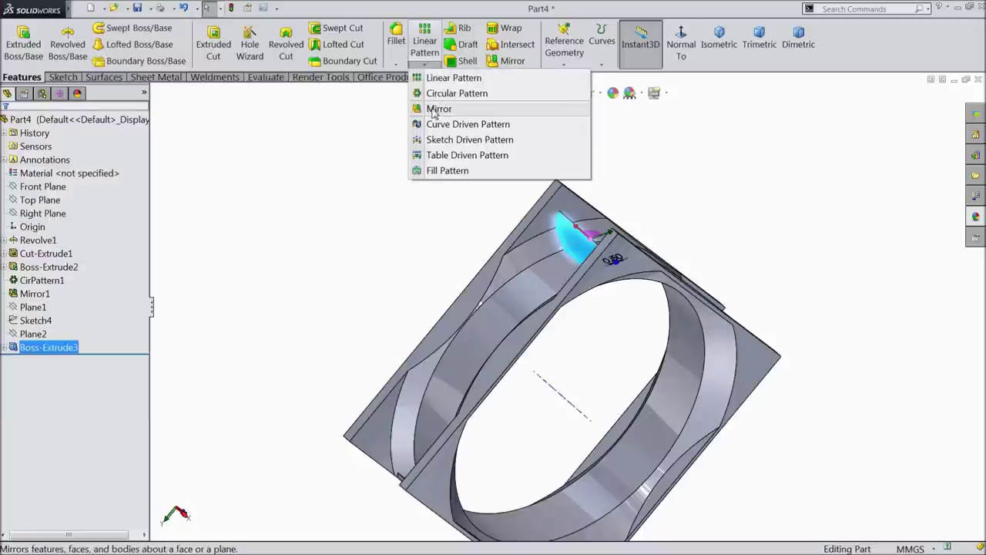
{"action": "left_click", "coordinate": [438, 94]}
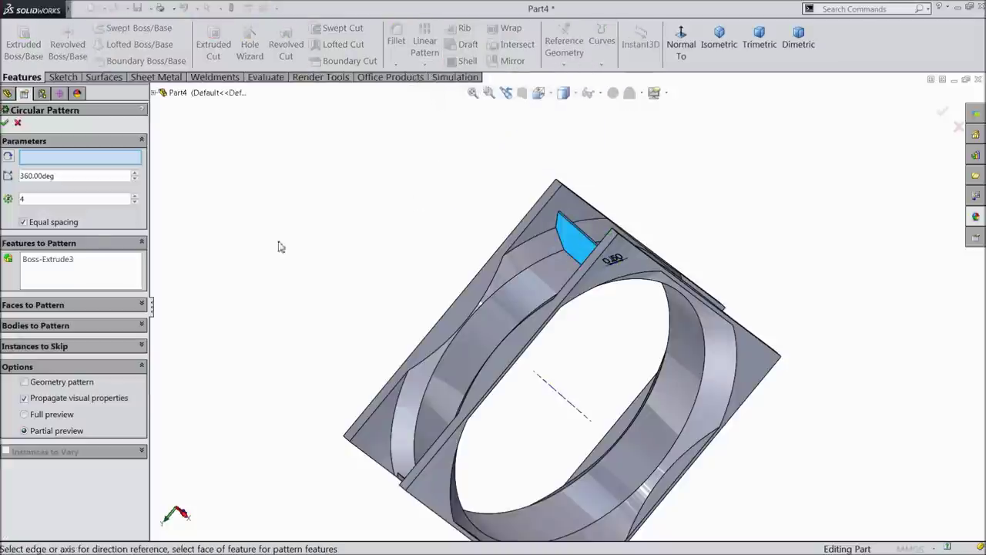
{"action": "left_click", "coordinate": [46, 270]}
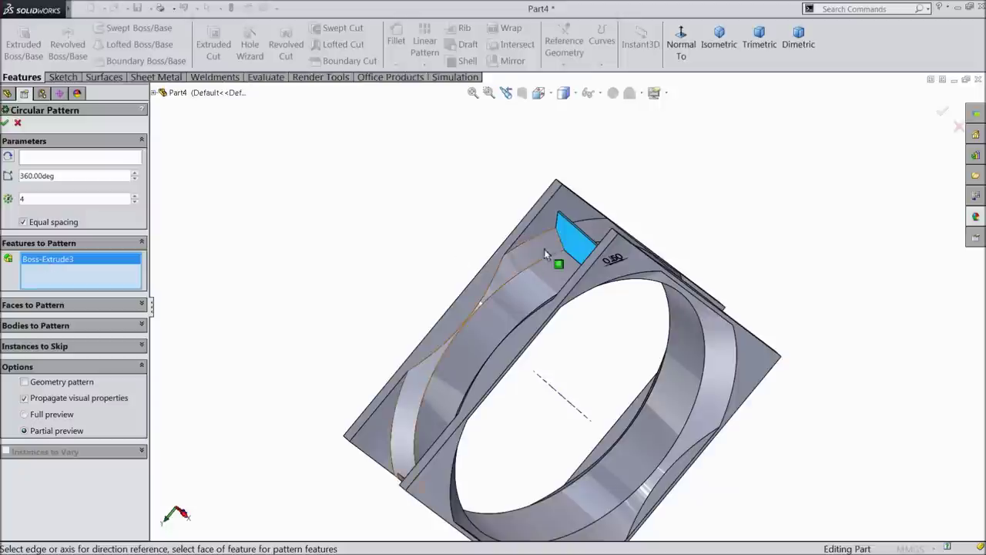
{"action": "left_click", "coordinate": [77, 157]}
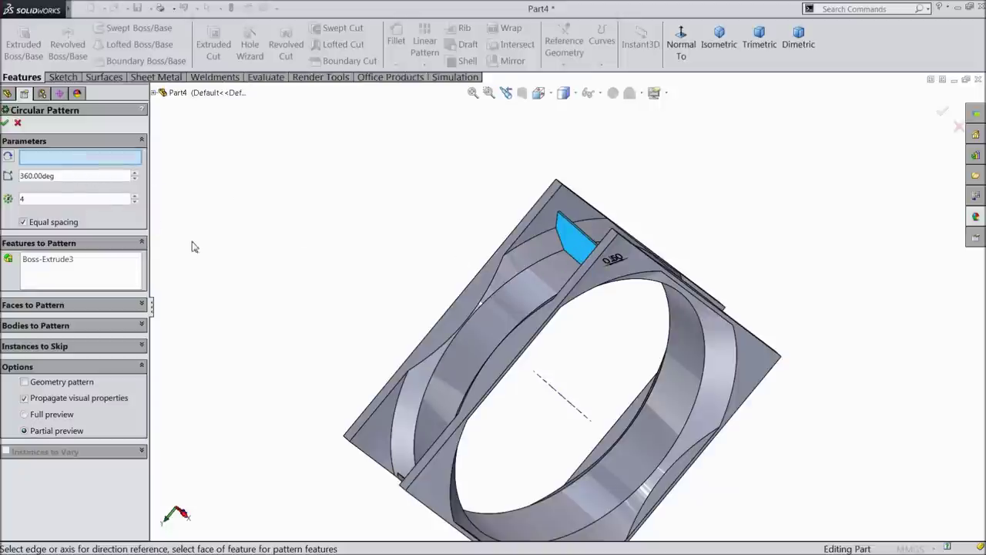
{"action": "left_click", "coordinate": [566, 406]}
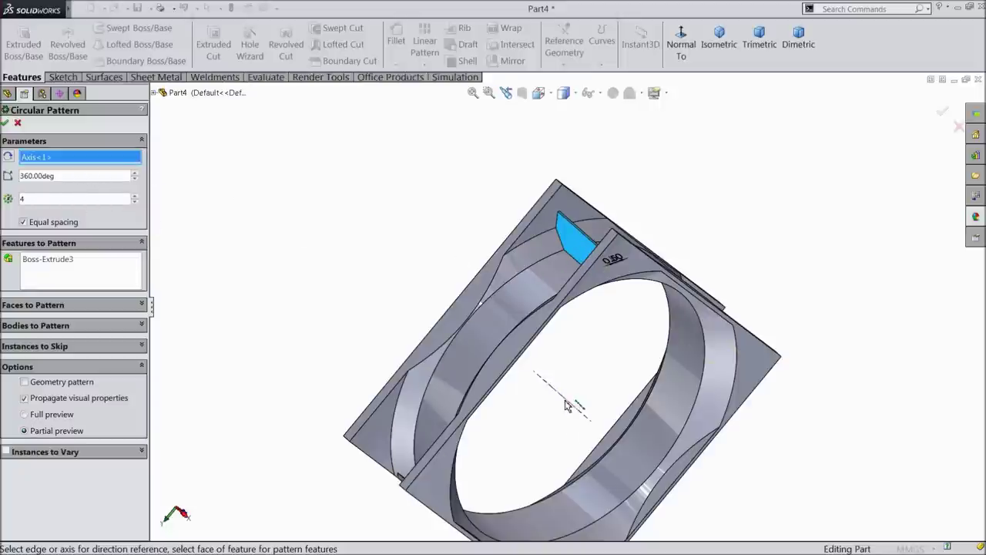
{"action": "middle_click_drag", "start_coordinate": [540, 403], "coordinate": [520, 357]}
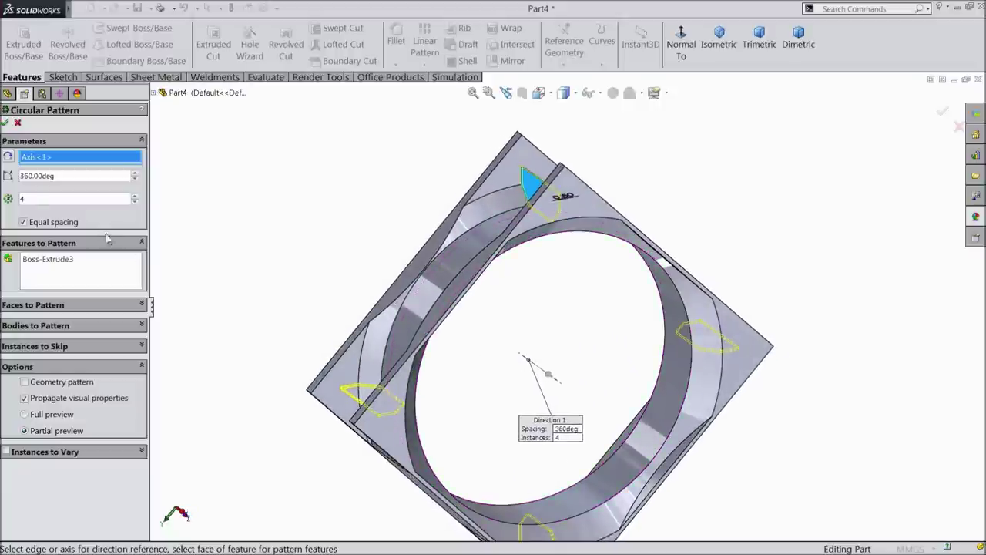
{"action": "middle_click_drag", "start_coordinate": [391, 308], "coordinate": [508, 365]}
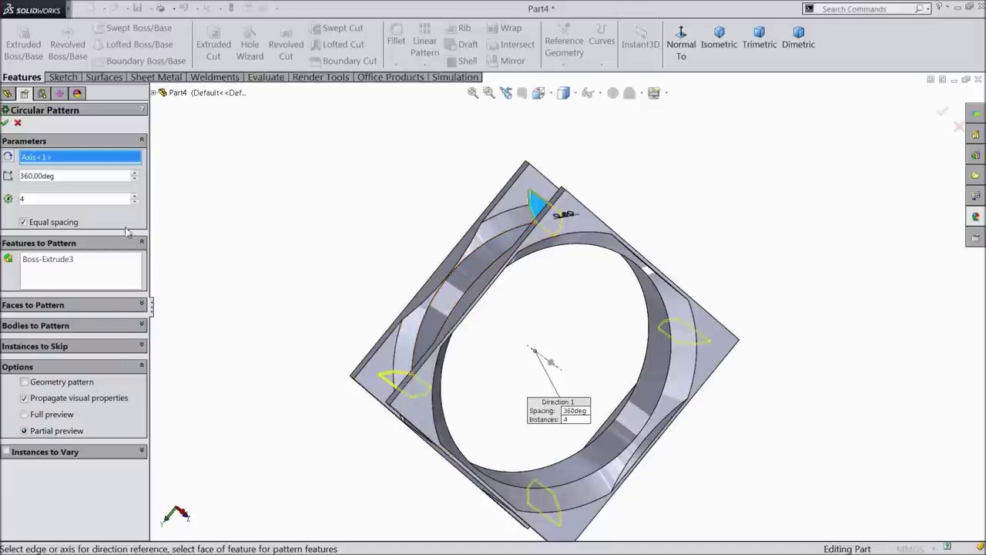
{"action": "left_click", "coordinate": [5, 123]}
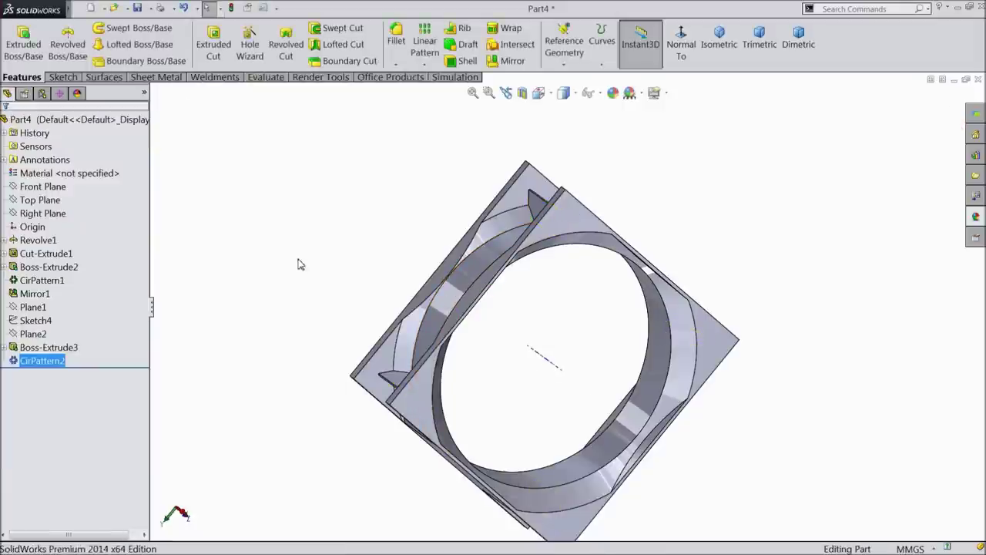
Inspect the patterned spokes and start a new sketch on the frame's front face
{"action": "middle_click_drag", "start_coordinate": [308, 282], "coordinate": [333, 270]}
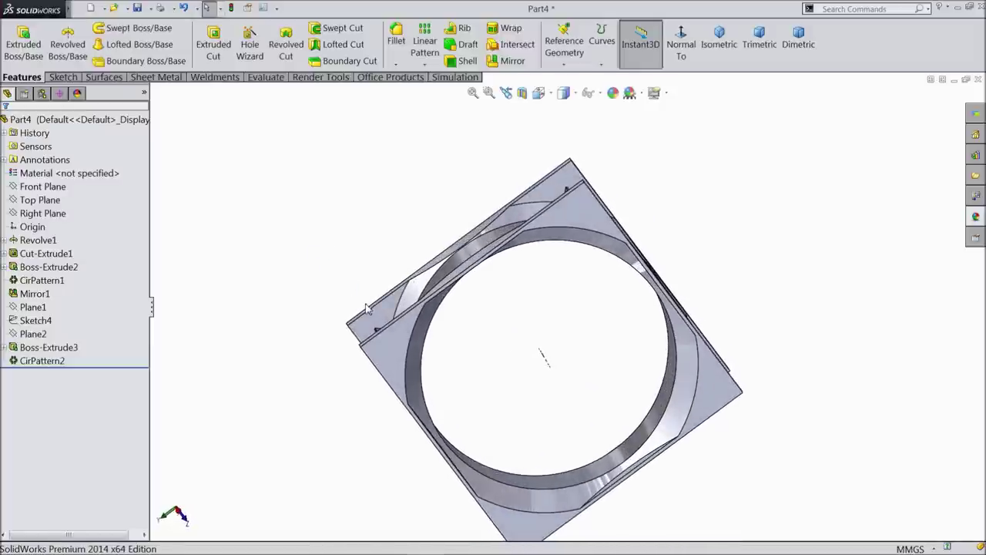
{"action": "scroll", "coordinate": [542, 352], "scroll_direction": "up", "scroll_amount": 3}
{"action": "scroll", "coordinate": [537, 357], "scroll_direction": "down", "scroll_amount": 4}
{"action": "middle_click_drag", "start_coordinate": [524, 276], "coordinate": [521, 291]}
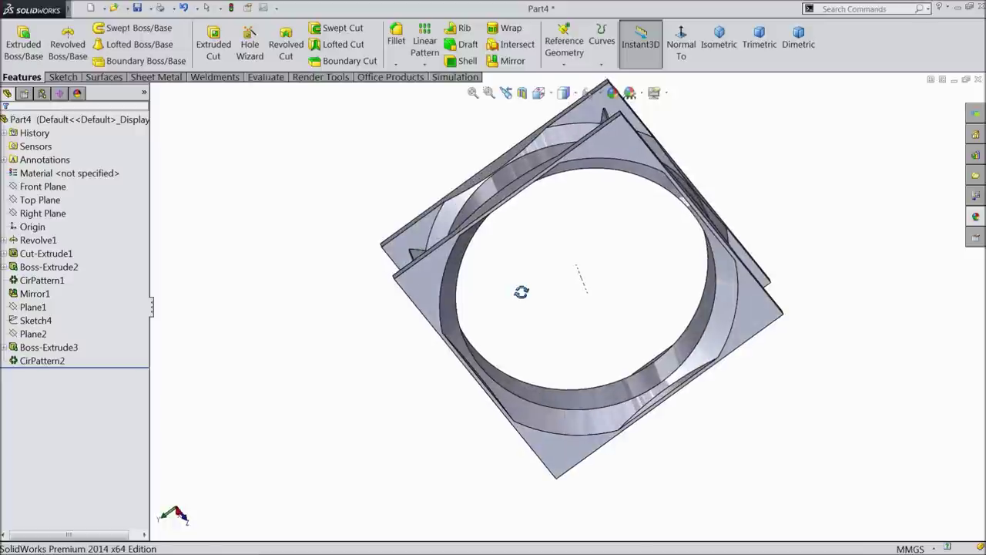
{"action": "scroll", "coordinate": [514, 283], "scroll_direction": "up", "scroll_amount": 2}
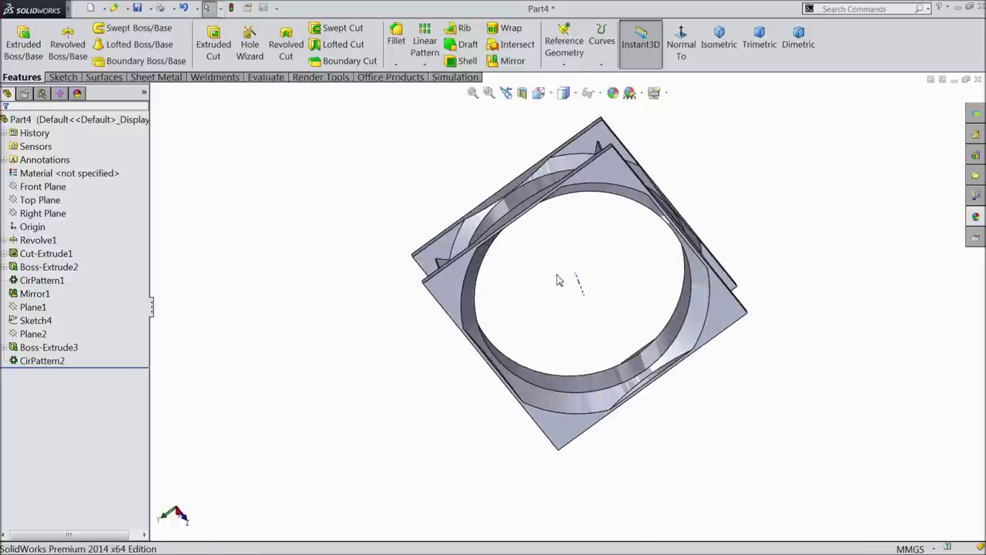
{"action": "scroll", "coordinate": [721, 296], "scroll_direction": "down", "scroll_amount": 2}
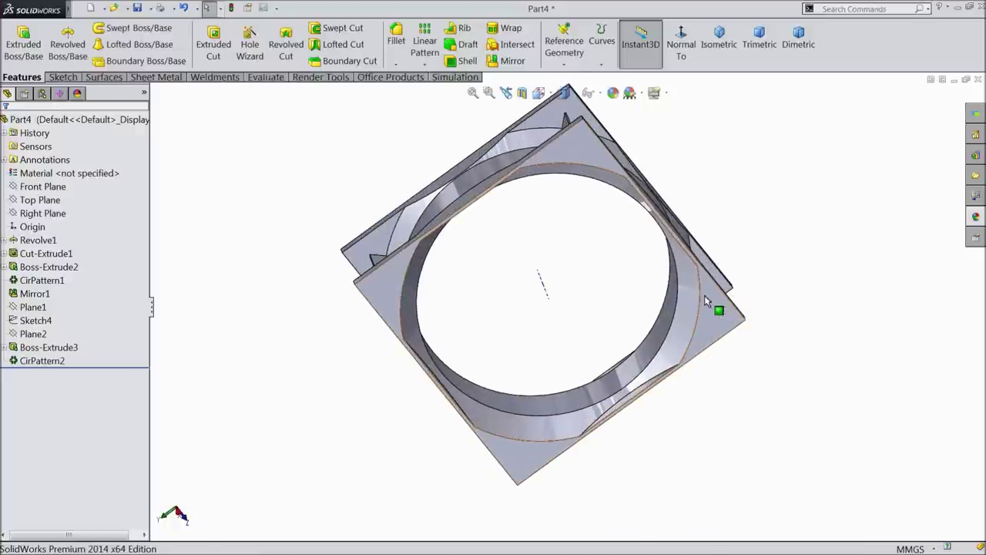
{"action": "left_click", "coordinate": [717, 319]}
{"action": "left_click", "coordinate": [756, 293]}
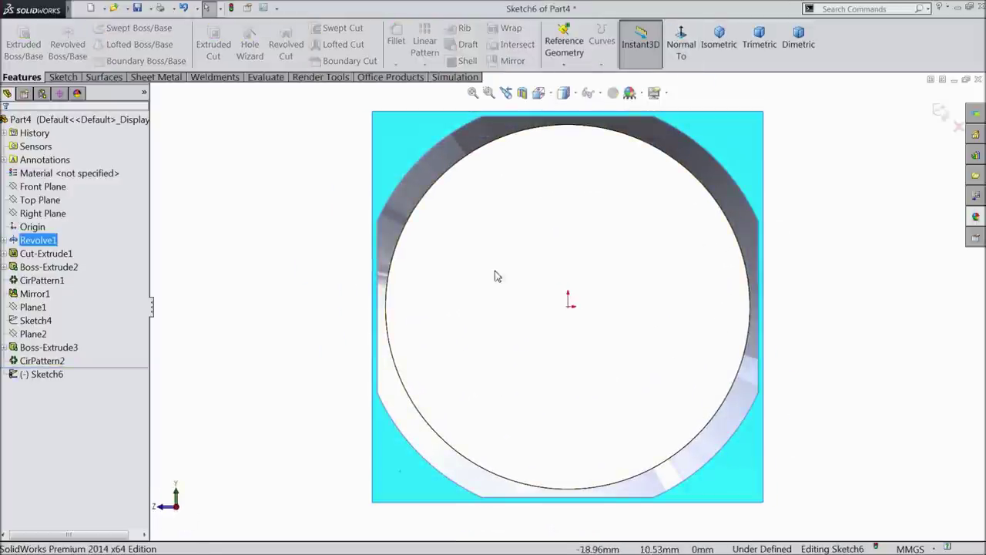
Draw a circle near the face's lower-right corner and dimension it Ø3 mm
{"action": "left_click", "coordinate": [64, 77]}
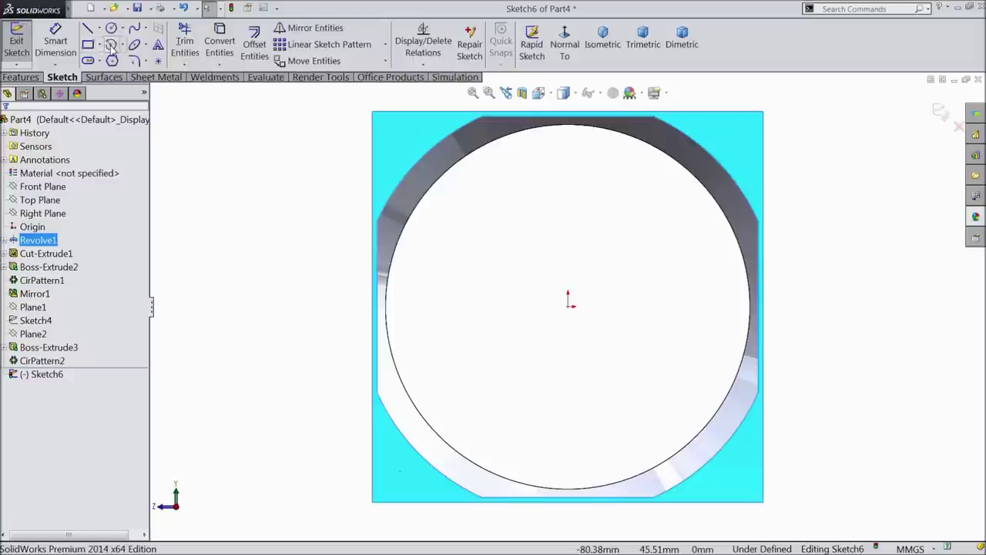
{"action": "left_click", "coordinate": [112, 28]}
{"action": "scroll", "coordinate": [531, 258], "scroll_direction": "up", "scroll_amount": 1}
{"action": "scroll", "coordinate": [704, 434], "scroll_direction": "down", "scroll_amount": 5}
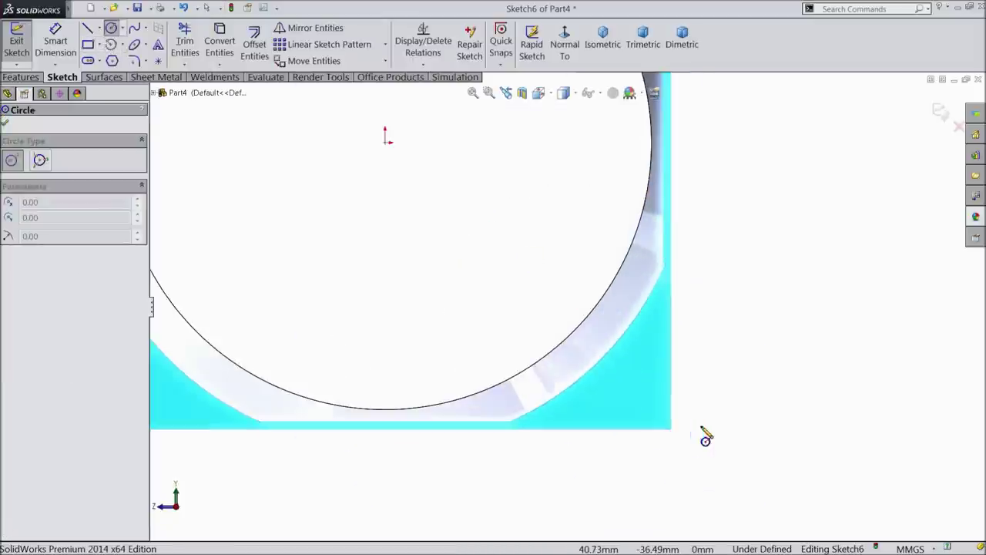
{"action": "left_click", "coordinate": [607, 368]}
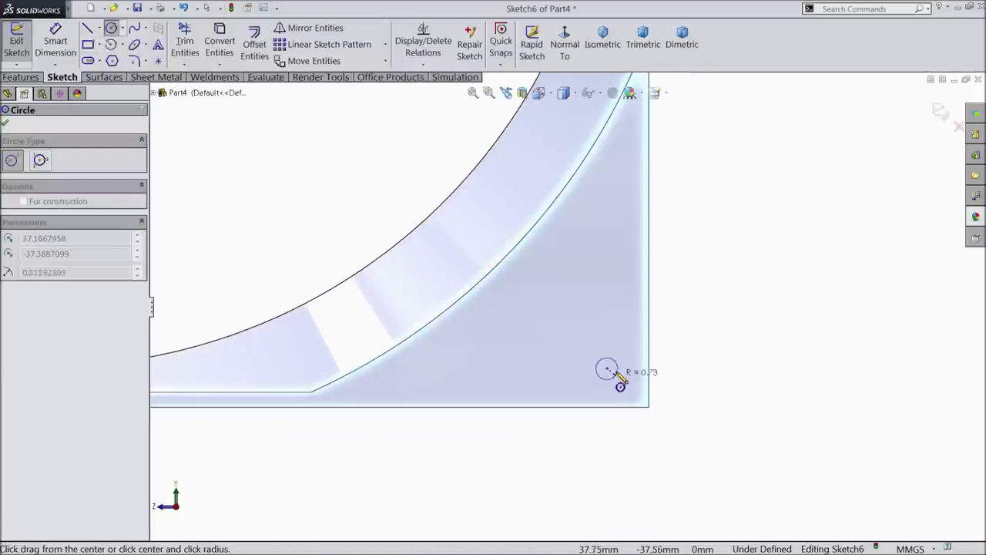
{"action": "left_click", "coordinate": [622, 352]}
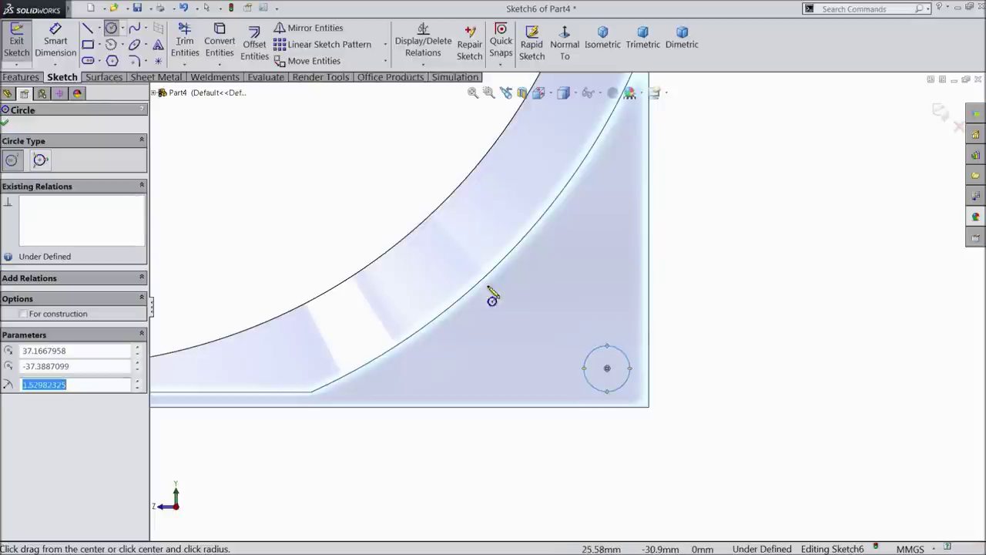
{"action": "left_click", "coordinate": [55, 43]}
{"action": "left_click", "coordinate": [626, 362]}
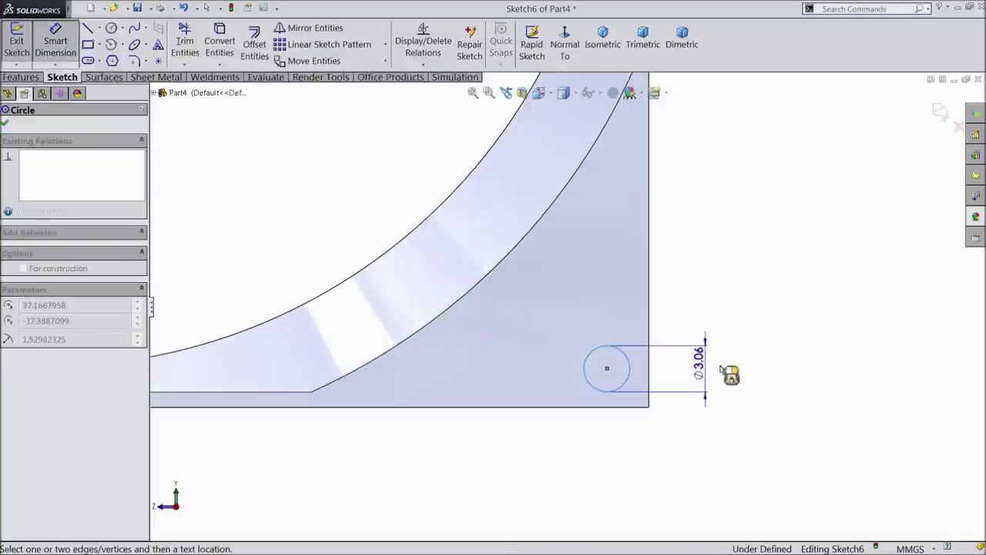
{"action": "left_click", "coordinate": [746, 378]}
{"action": "key", "text": "Return"}
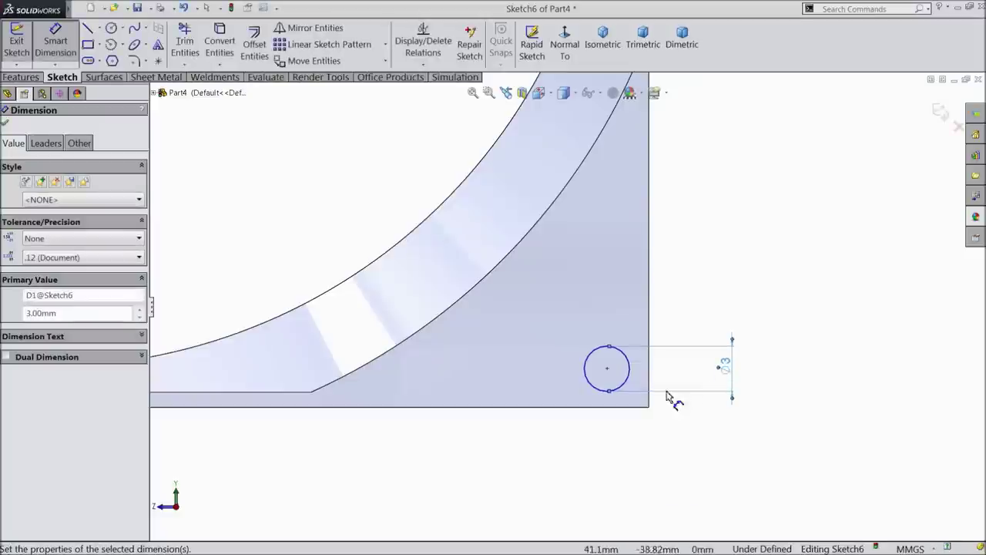
Locate the circle's centre 2.5 mm from the right edge and 2.5 mm from the bottom edge
{"action": "left_click", "coordinate": [607, 369]}
{"action": "left_click", "coordinate": [650, 339]}
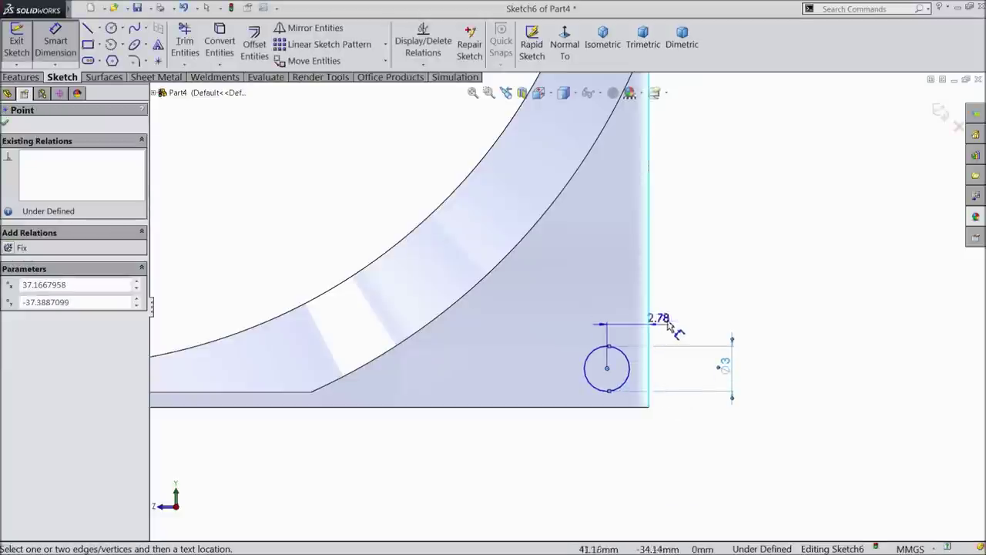
{"action": "left_click", "coordinate": [667, 331]}
{"action": "type", "text": "2.5"}
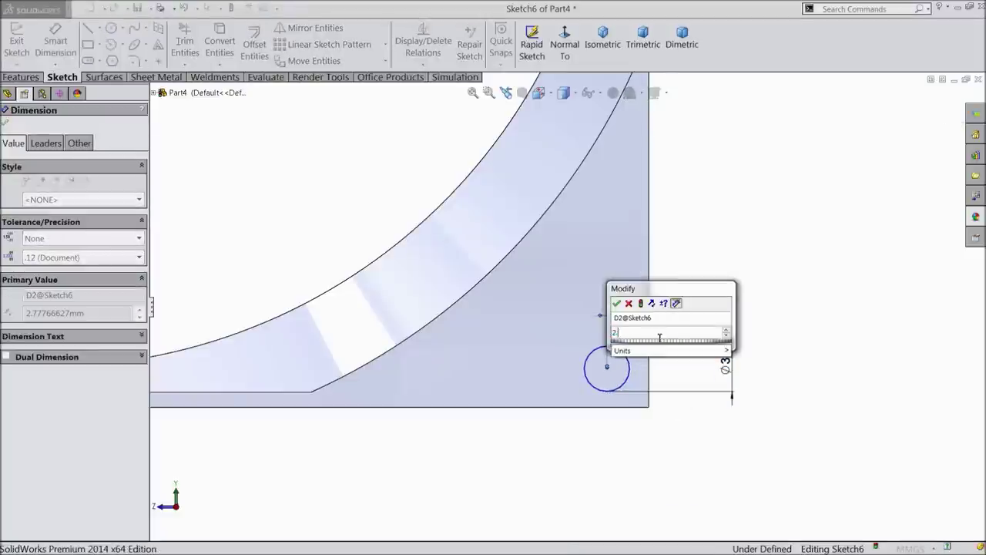
{"action": "key", "text": "Return"}
{"action": "left_click", "coordinate": [612, 370]}
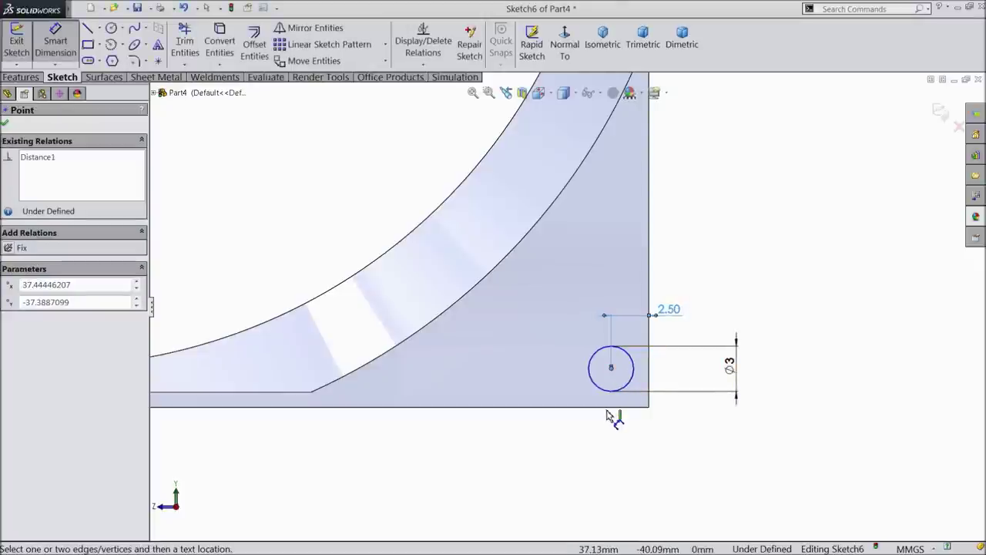
{"action": "left_click", "coordinate": [613, 406]}
{"action": "left_click", "coordinate": [567, 395]}
{"action": "type", "text": "2.5"}
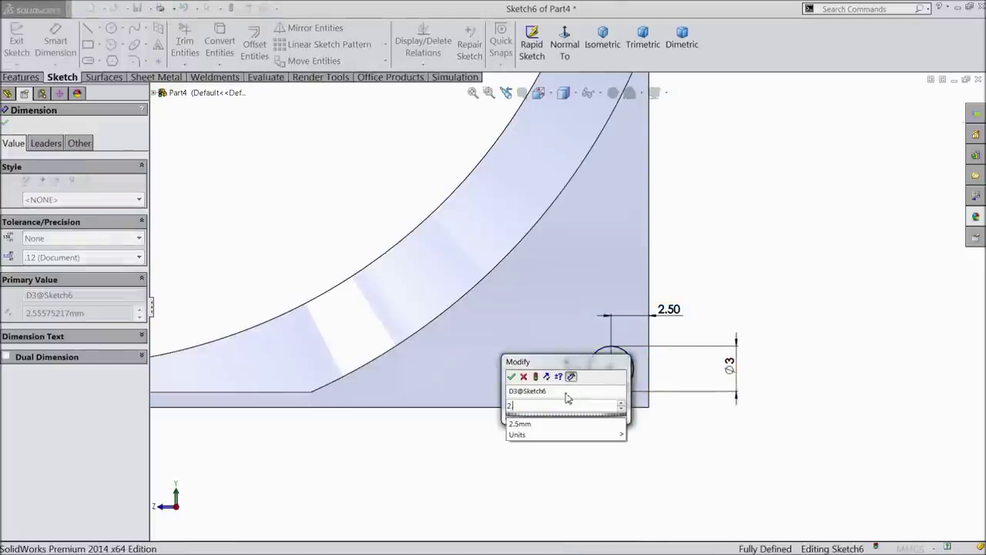
{"action": "key", "text": "Return"}
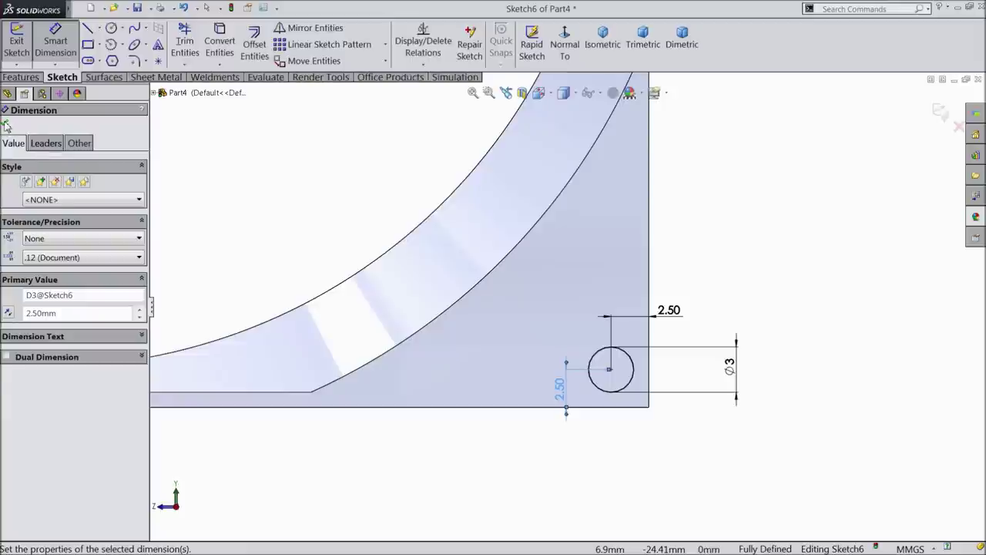
{"action": "left_click", "coordinate": [6, 126]}
{"action": "left_click", "coordinate": [37, 78]}
{"action": "left_click", "coordinate": [212, 47]}
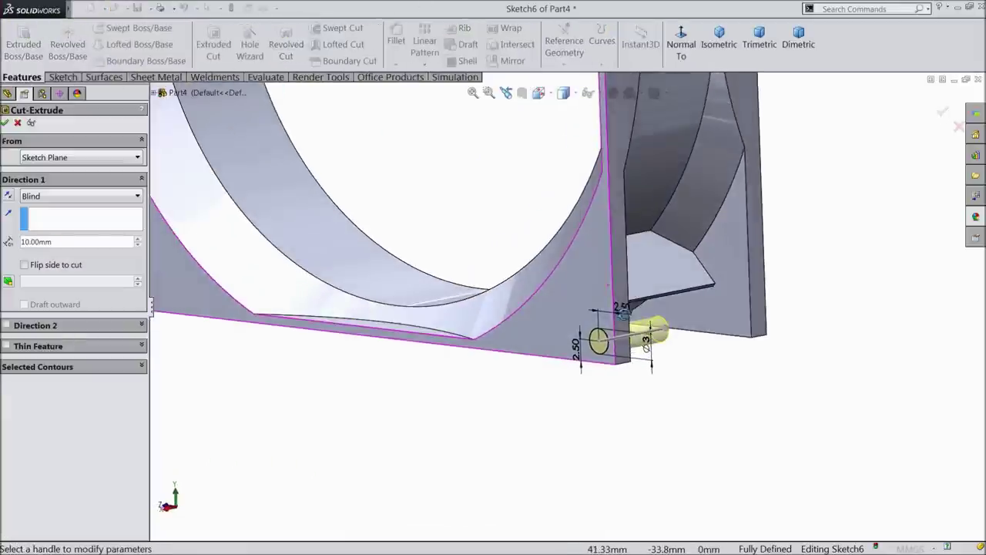
Cut the Ø3 circle Through All, drilling the hole through both end plates
{"action": "left_click", "coordinate": [34, 196]}
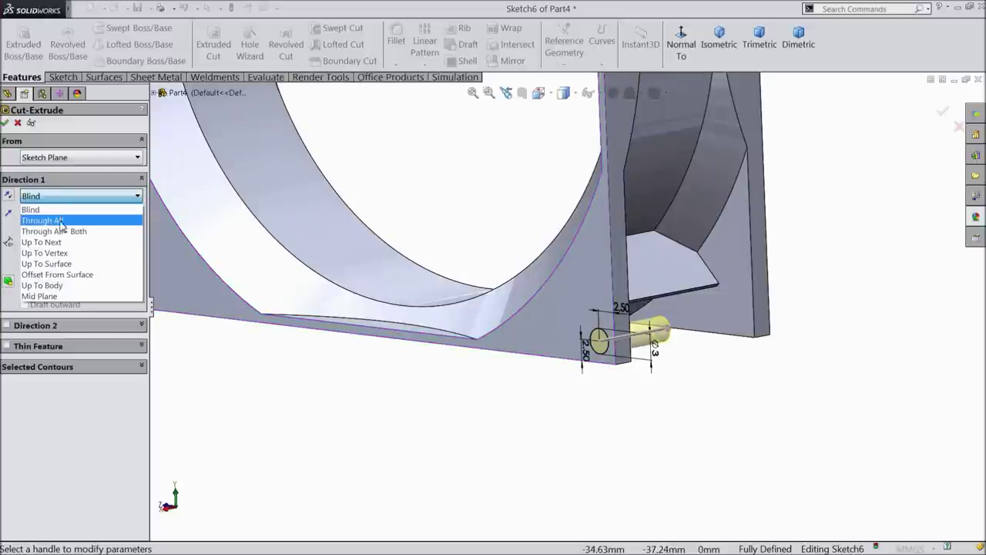
{"action": "left_click", "coordinate": [43, 220]}
{"action": "mouse_move", "coordinate": [378, 368]}
{"action": "middle_mouse_down"}
{"action": "mouse_move", "coordinate": [324, 362]}
{"action": "mouse_move", "coordinate": [381, 378]}
{"action": "middle_mouse_up"}
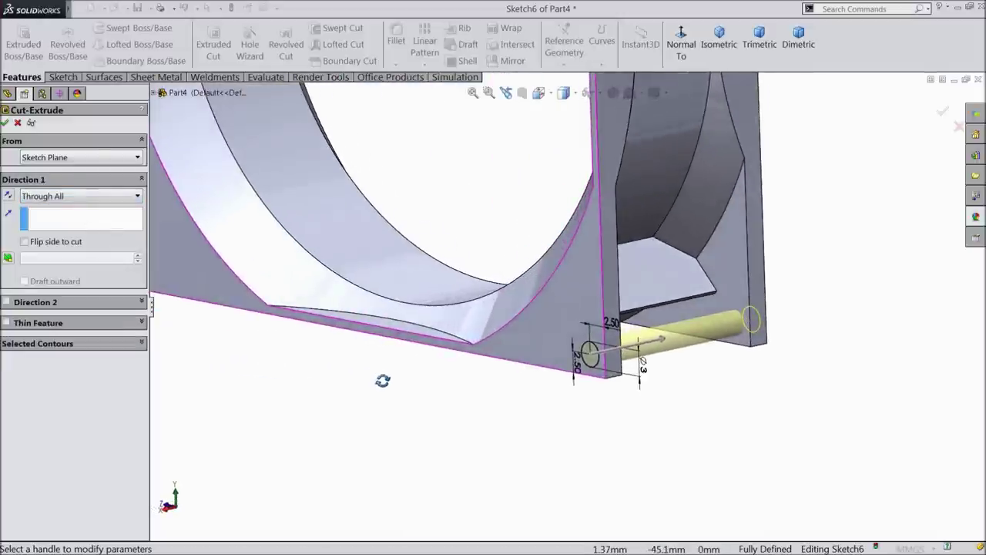
{"action": "left_click", "coordinate": [6, 124]}
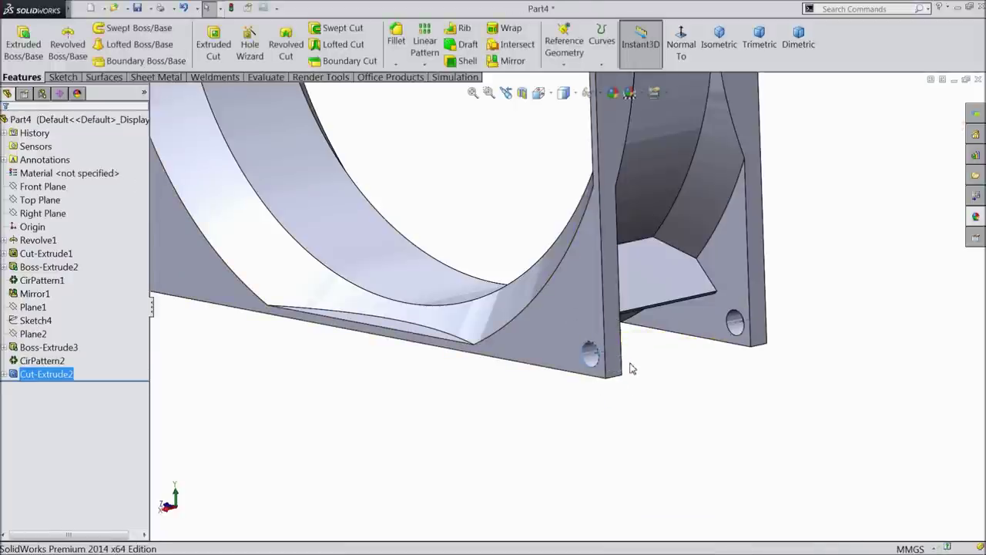
{"action": "middle_click_drag", "start_coordinate": [630, 368], "coordinate": [599, 389]}
{"action": "left_click", "coordinate": [572, 400]}
{"action": "key", "text": "z"}
{"action": "key", "text": "z"}
{"action": "key", "text": "z"}
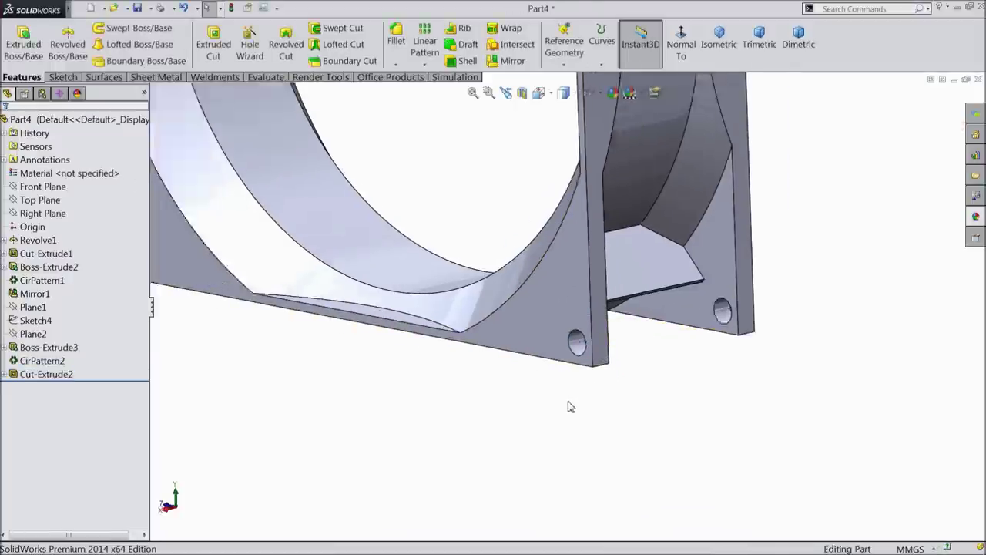
{"action": "mouse_move", "coordinate": [563, 381]}
{"action": "middle_mouse_down"}
{"action": "mouse_move", "coordinate": [569, 371]}
{"action": "mouse_move", "coordinate": [572, 386]}
{"action": "middle_mouse_up"}
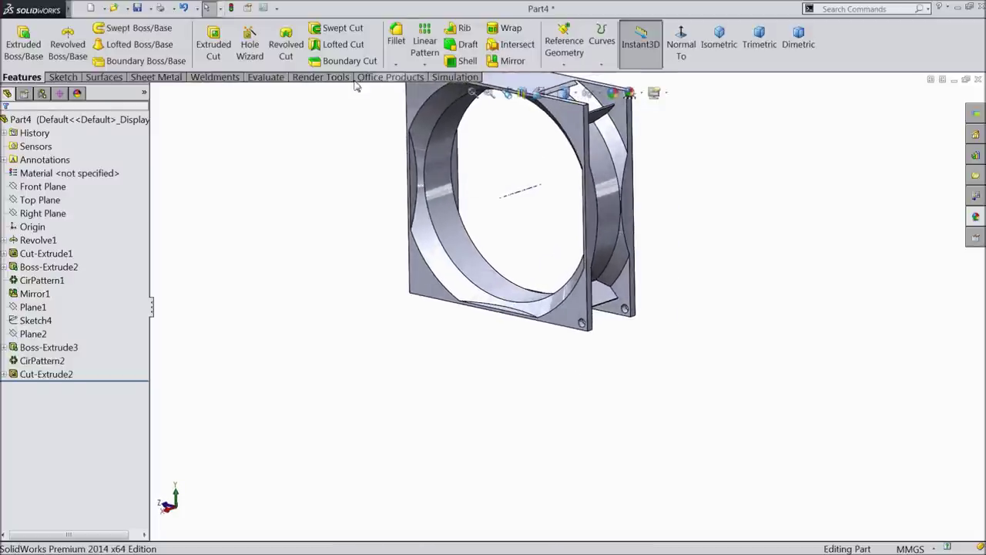
{"action": "left_click", "coordinate": [395, 43]}
Apply a 2 mm fillet to the corner edges beside the holes on the front and back plates
{"action": "scroll", "coordinate": [628, 344], "scroll_direction": "down", "scroll_amount": 3}
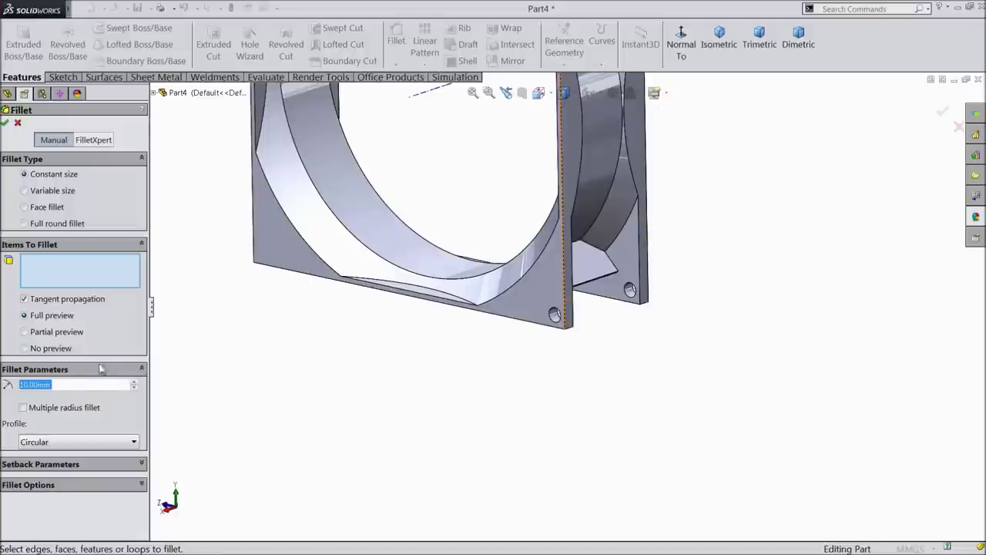
{"action": "type", "text": "2"}
{"action": "scroll", "coordinate": [512, 374], "scroll_direction": "down", "scroll_amount": 3}
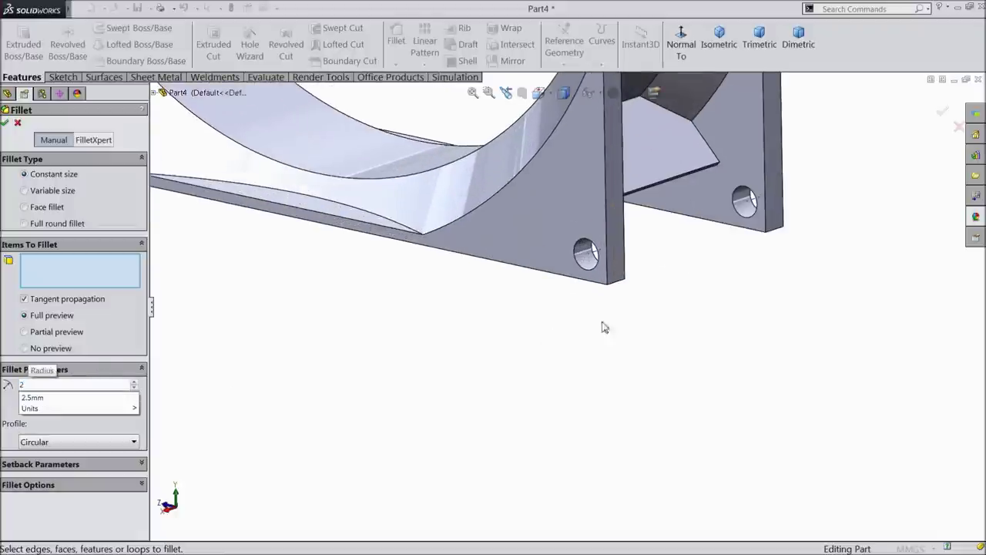
{"action": "left_click", "coordinate": [614, 279]}
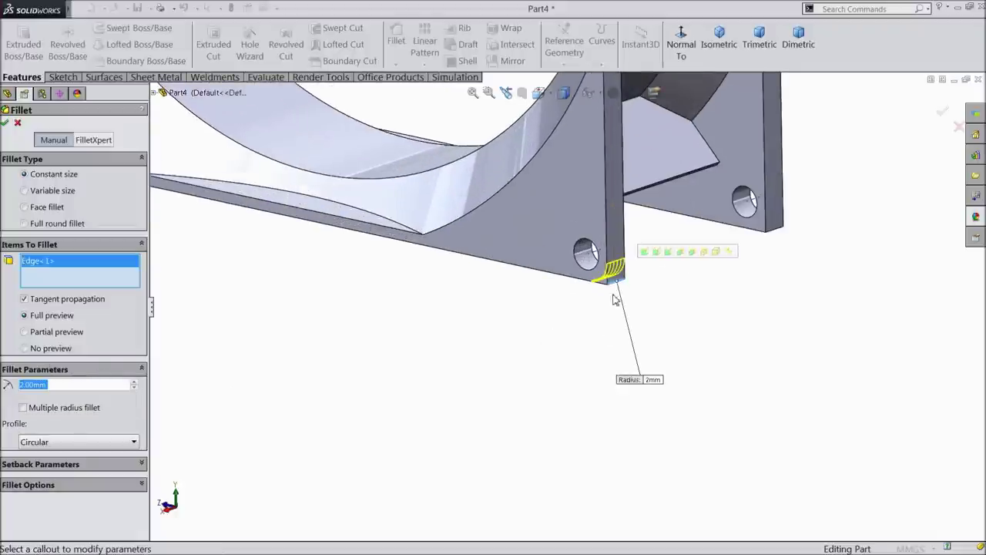
{"action": "left_click", "coordinate": [777, 233]}
{"action": "mouse_move", "coordinate": [747, 278]}
{"action": "middle_mouse_down"}
{"action": "mouse_move", "coordinate": [745, 262]}
{"action": "mouse_move", "coordinate": [755, 257]}
{"action": "mouse_move", "coordinate": [738, 296]}
{"action": "middle_mouse_up"}
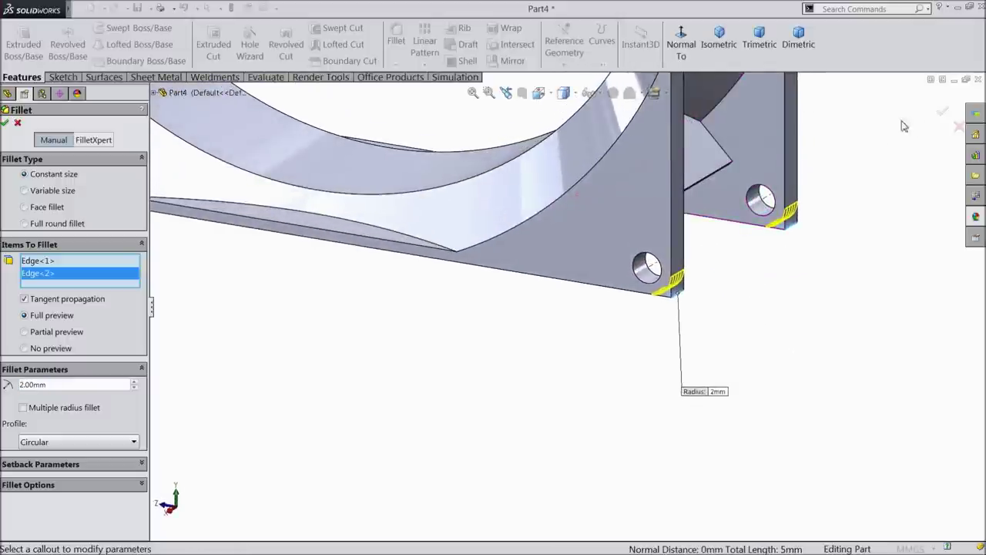
{"action": "left_click", "coordinate": [940, 116]}
{"action": "middle_click_drag", "start_coordinate": [640, 257], "coordinate": [557, 237]}
{"action": "scroll", "coordinate": [562, 217], "scroll_direction": "down", "scroll_amount": 3}
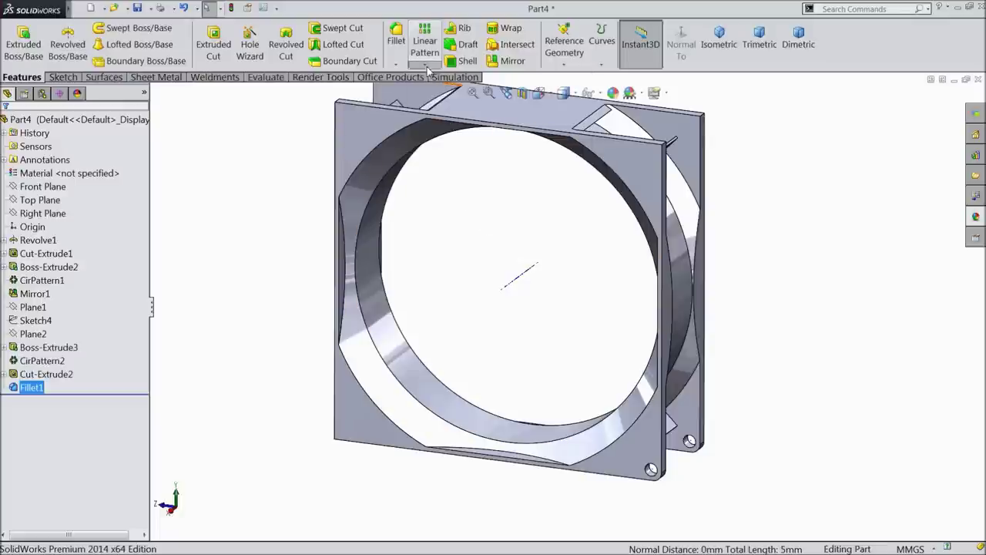
Circular-pattern Fillet1 and Cut-Extrude2 four times about the central axis as a geometry pattern
{"action": "left_click", "coordinate": [426, 67]}
{"action": "left_click", "coordinate": [455, 93]}
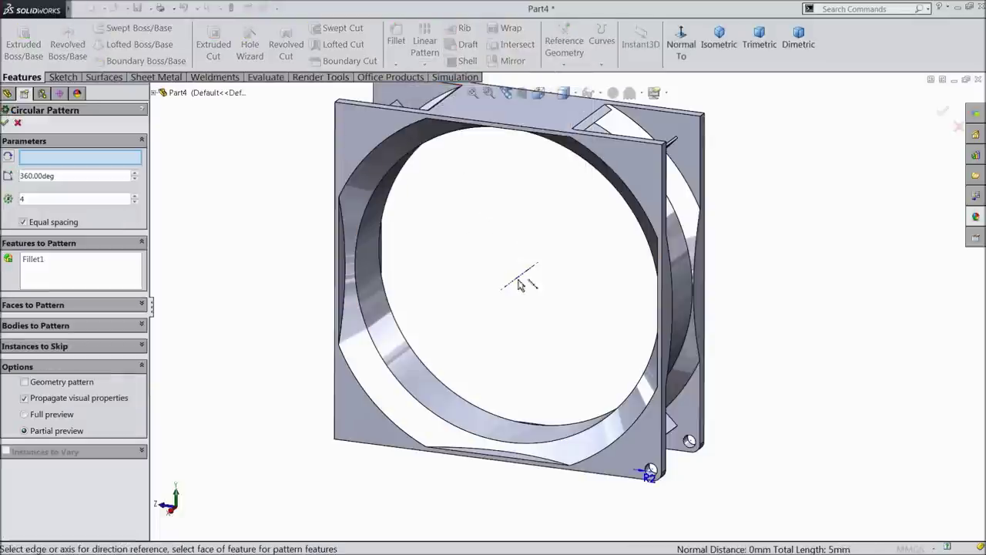
{"action": "left_click", "coordinate": [523, 284]}
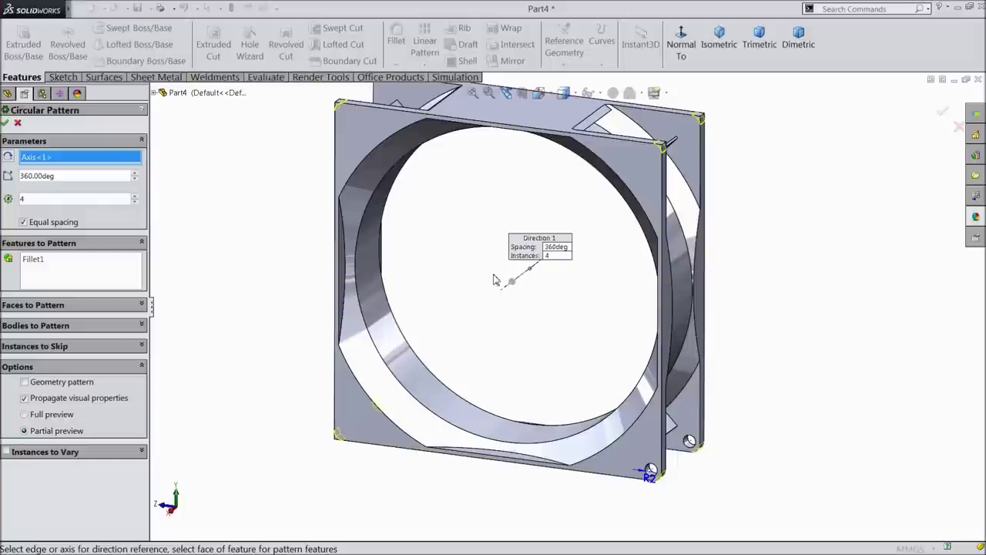
{"action": "left_click", "coordinate": [54, 267]}
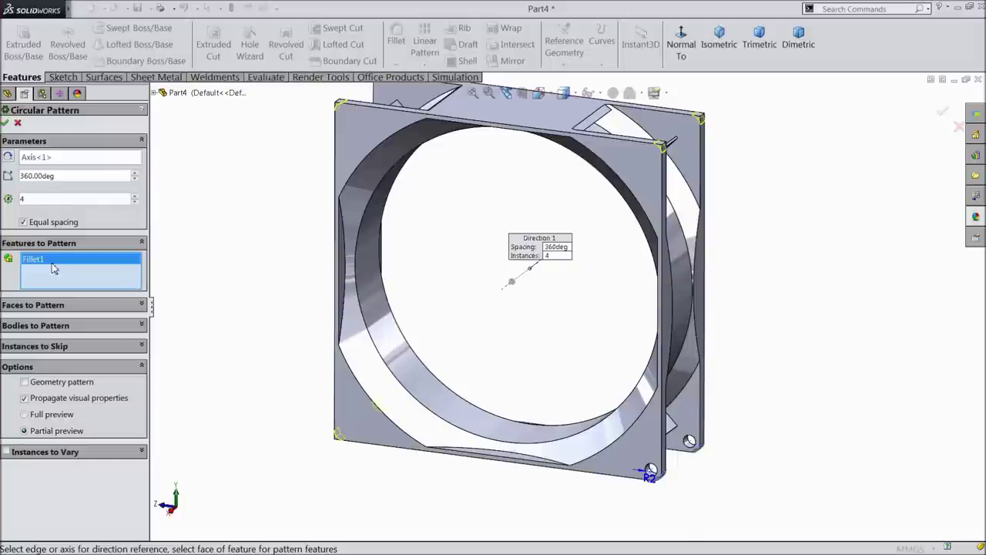
{"action": "left_click", "coordinate": [154, 93]}
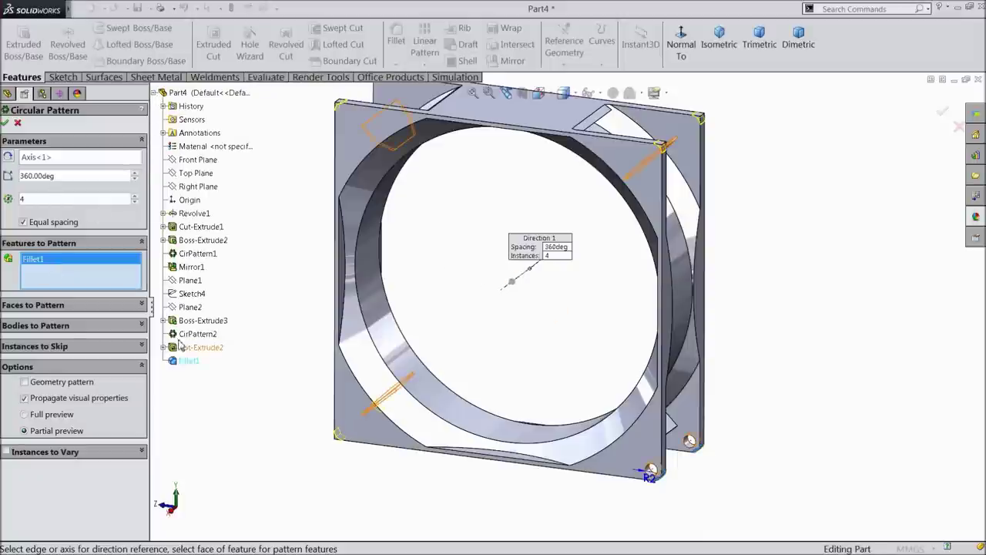
{"action": "left_click", "coordinate": [197, 346]}
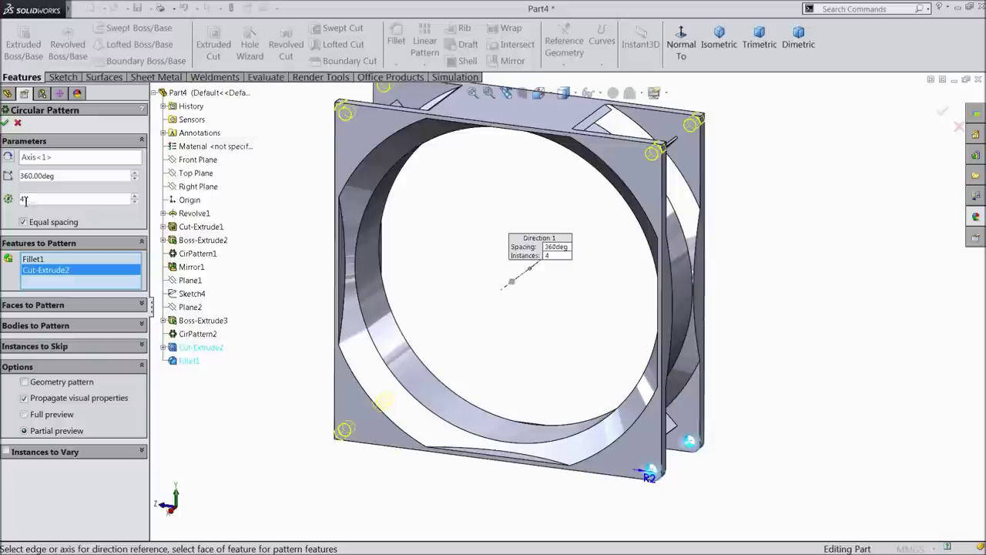
{"action": "left_click", "coordinate": [5, 124]}
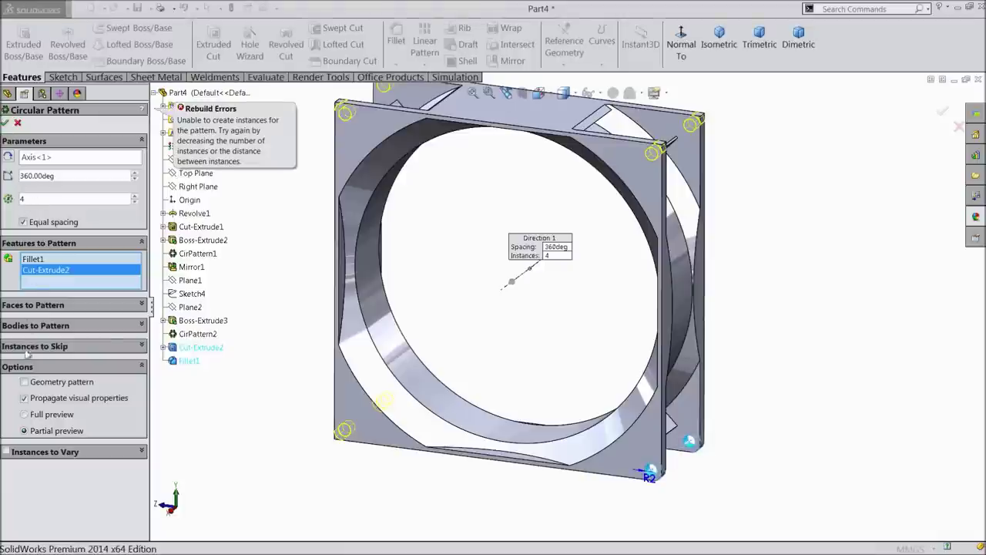
{"action": "left_click", "coordinate": [25, 383]}
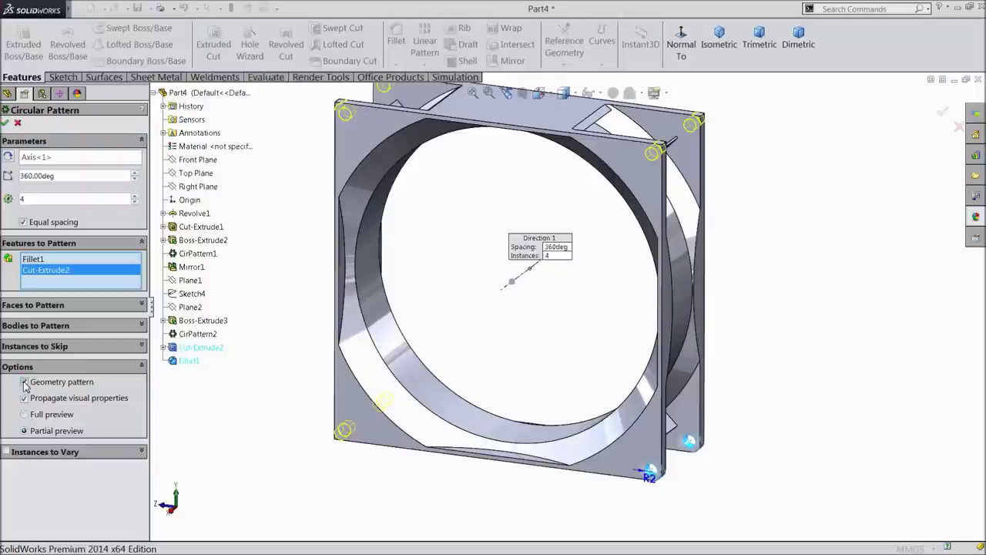
{"action": "left_click", "coordinate": [5, 124]}
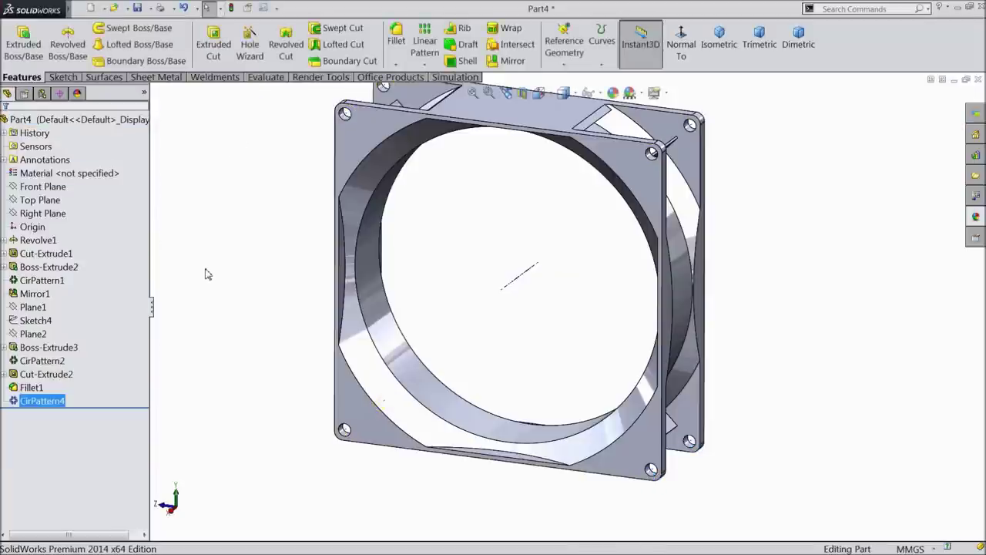
{"action": "mouse_move", "coordinate": [212, 267]}
{"action": "middle_mouse_down"}
{"action": "mouse_move", "coordinate": [242, 205]}
{"action": "mouse_move", "coordinate": [198, 280]}
{"action": "middle_mouse_up"}
{"action": "key", "text": "f"}
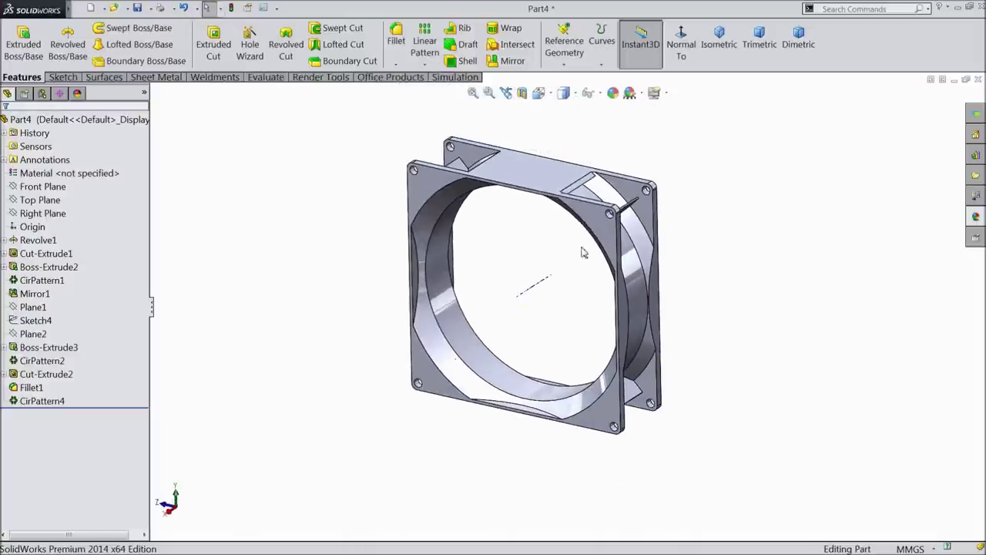
{"action": "left_click", "coordinate": [22, 378]}
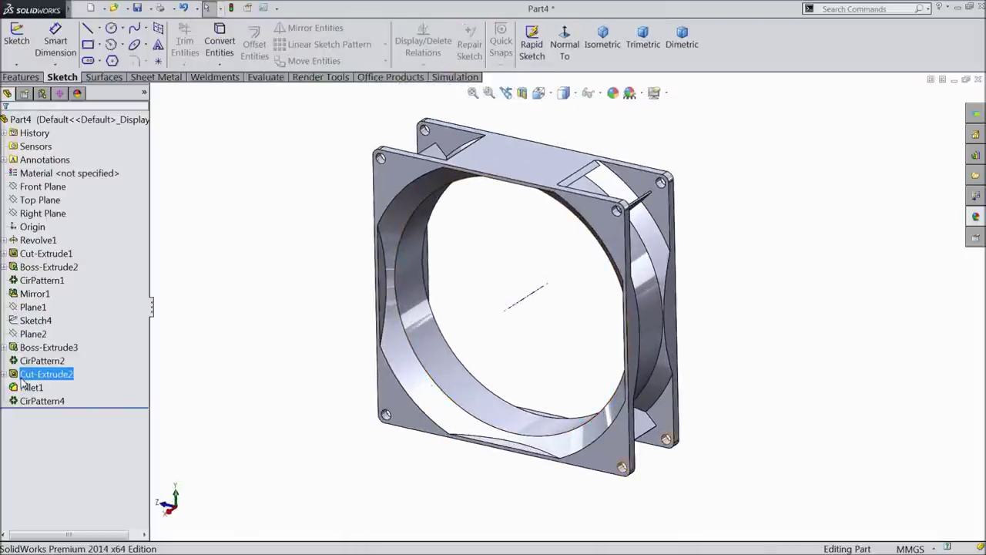
Edit Sketch6 and change both 2.50 hole offsets to 3.5 mm
{"action": "left_click", "coordinate": [5, 374]}
{"action": "left_click", "coordinate": [44, 387]}
{"action": "left_click", "coordinate": [99, 360]}
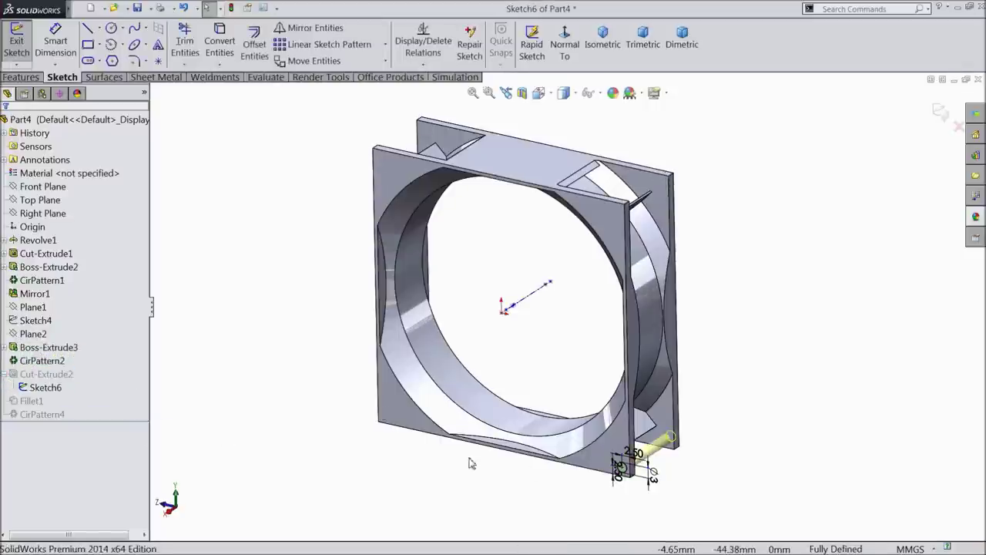
{"action": "scroll", "coordinate": [655, 486], "scroll_direction": "down", "scroll_amount": 10}
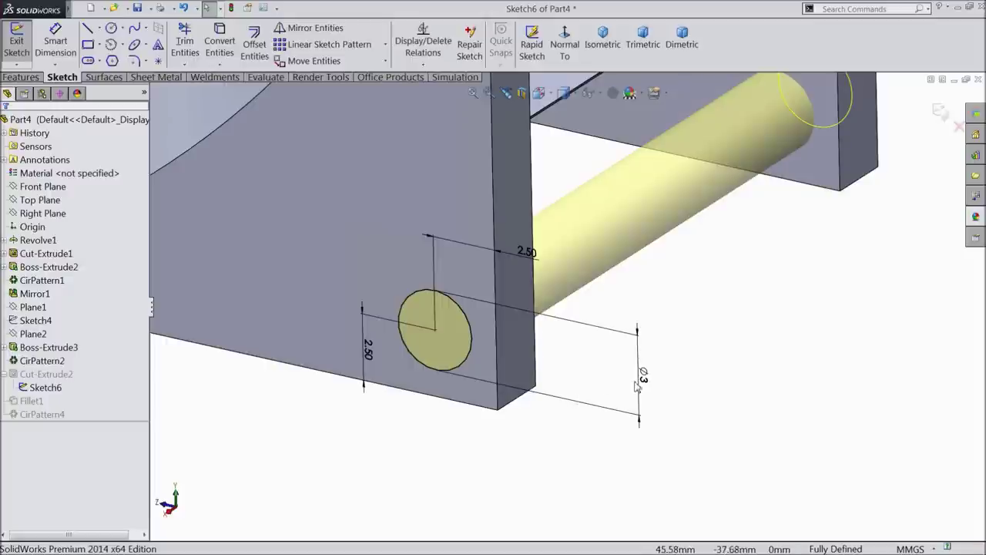
{"action": "double_click", "coordinate": [365, 356]}
{"action": "type", "text": "3.5"}
{"action": "key", "text": "Return"}
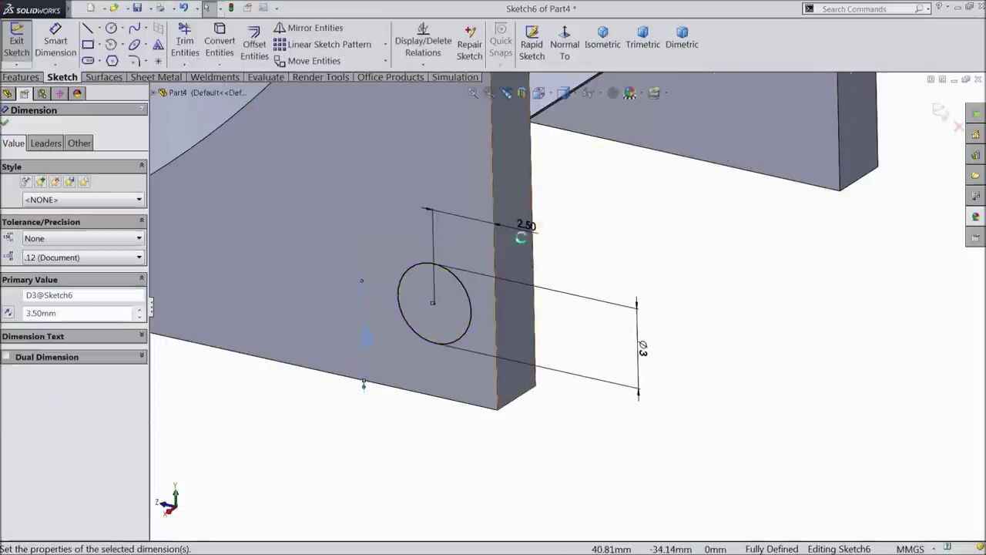
{"action": "double_click", "coordinate": [527, 230]}
{"action": "type", "text": "3.5"}
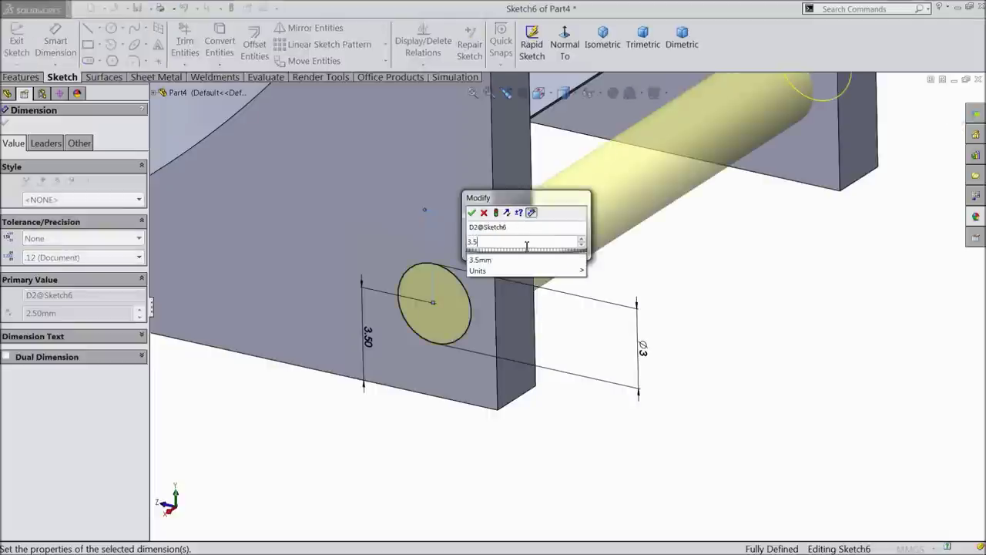
{"action": "key", "text": "Return"}
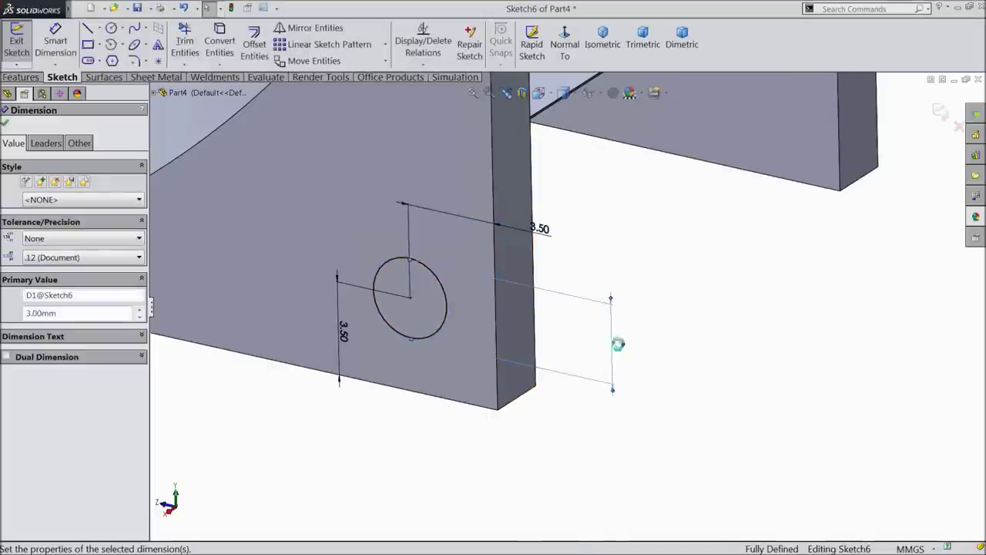
Enlarge the corner hole to 4 mm diameter and exit the sketch
{"action": "double_click", "coordinate": [620, 344]}
{"action": "type", "text": "4"}
{"action": "key", "text": "Return"}
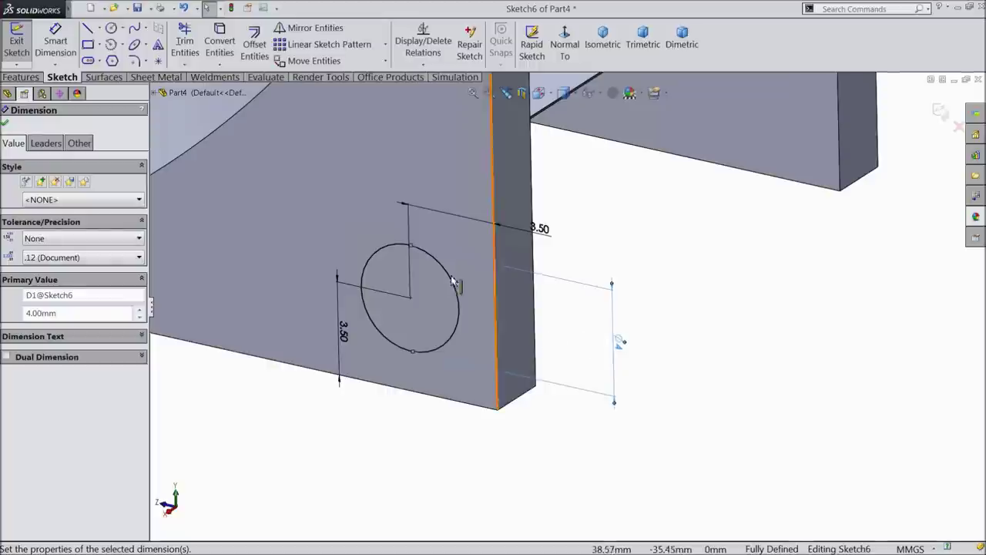
{"action": "key", "text": "Escape"}
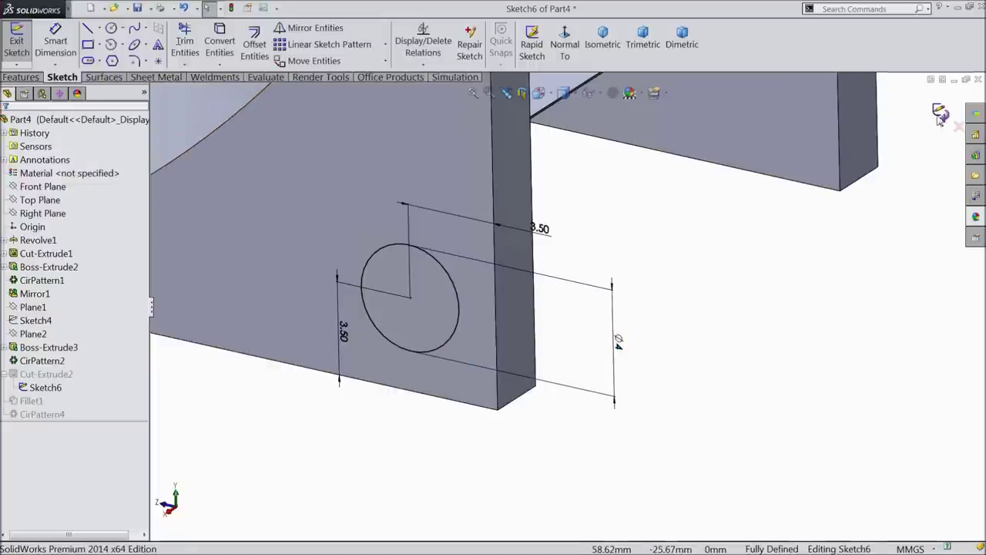
{"action": "left_click", "coordinate": [940, 114]}
Change Fillet1's corner radius from 2 mm to 3 mm
{"action": "left_click", "coordinate": [31, 401]}
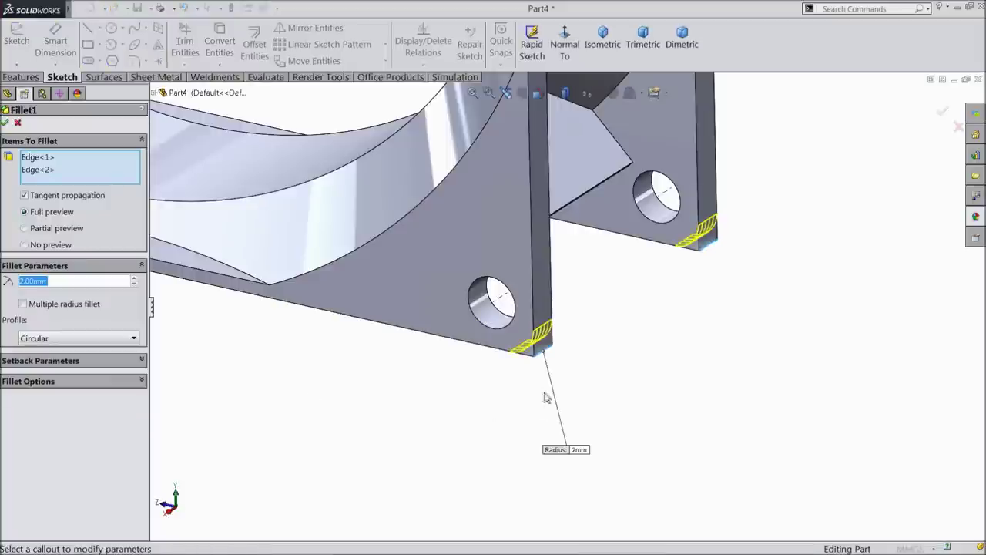
{"action": "type", "text": "3"}
{"action": "key", "text": "Return"}
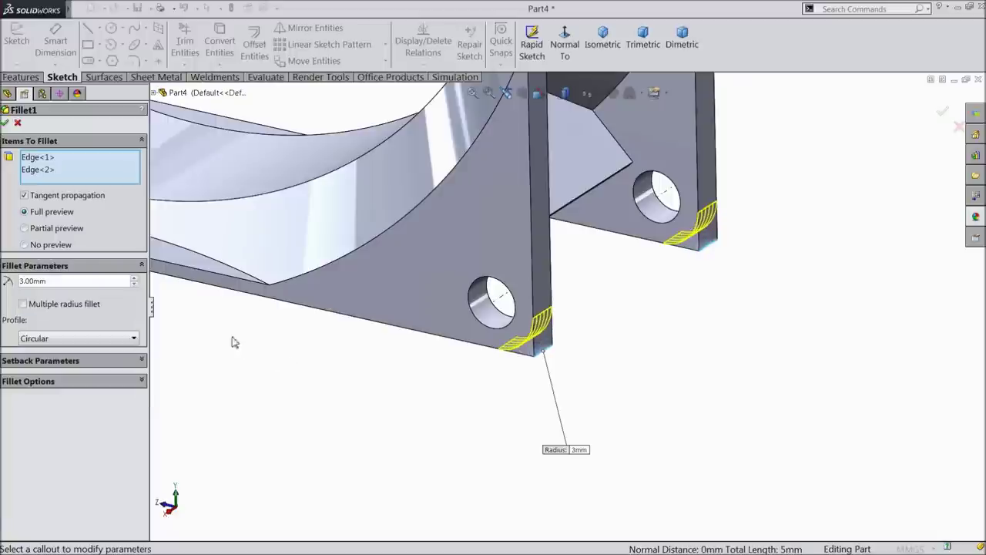
{"action": "left_click", "coordinate": [6, 123]}
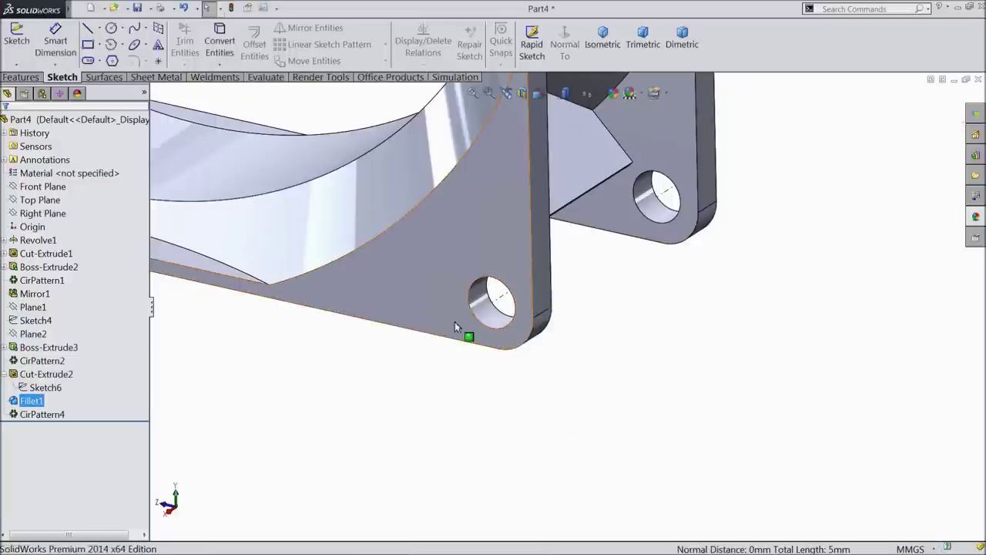
{"action": "scroll", "coordinate": [462, 331], "scroll_direction": "up", "scroll_amount": 5}
{"action": "scroll", "coordinate": [539, 231], "scroll_direction": "down", "scroll_amount": 3}
Start a sketch on the frame's front face and draw a circle centred on the origin
{"action": "middle_click_drag", "start_coordinate": [557, 275], "coordinate": [348, 278]}
{"action": "left_click", "coordinate": [388, 222]}
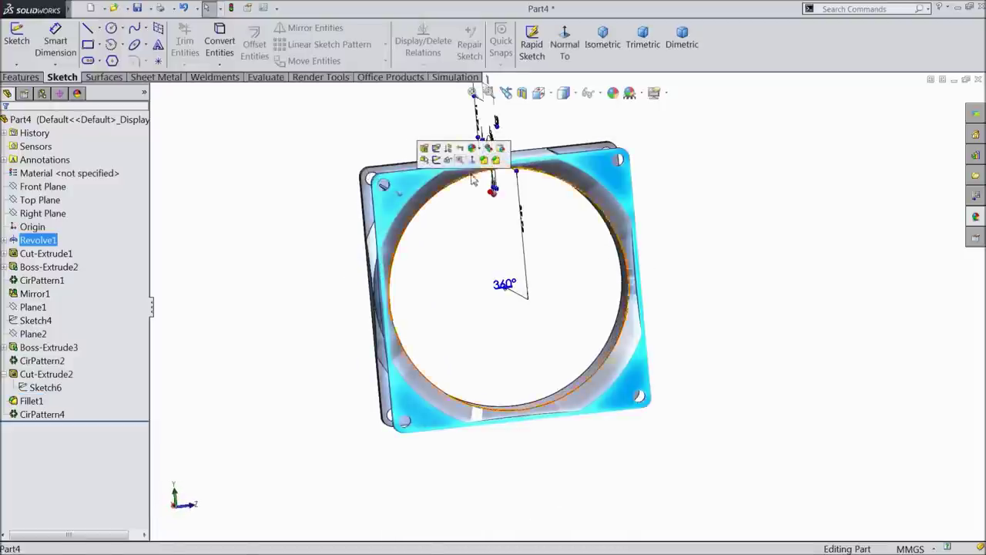
{"action": "left_click", "coordinate": [437, 160]}
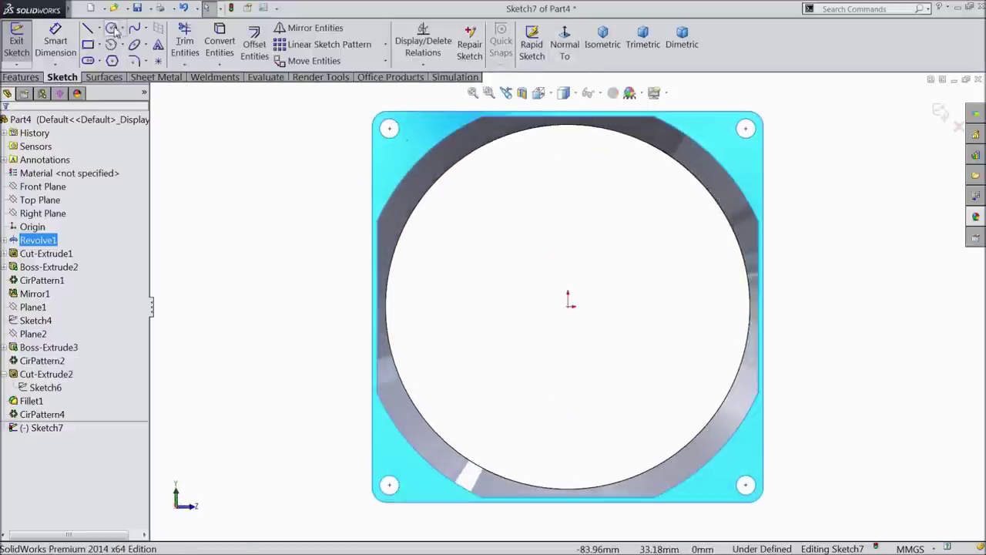
{"action": "left_click", "coordinate": [112, 28]}
{"action": "left_click", "coordinate": [569, 307]}
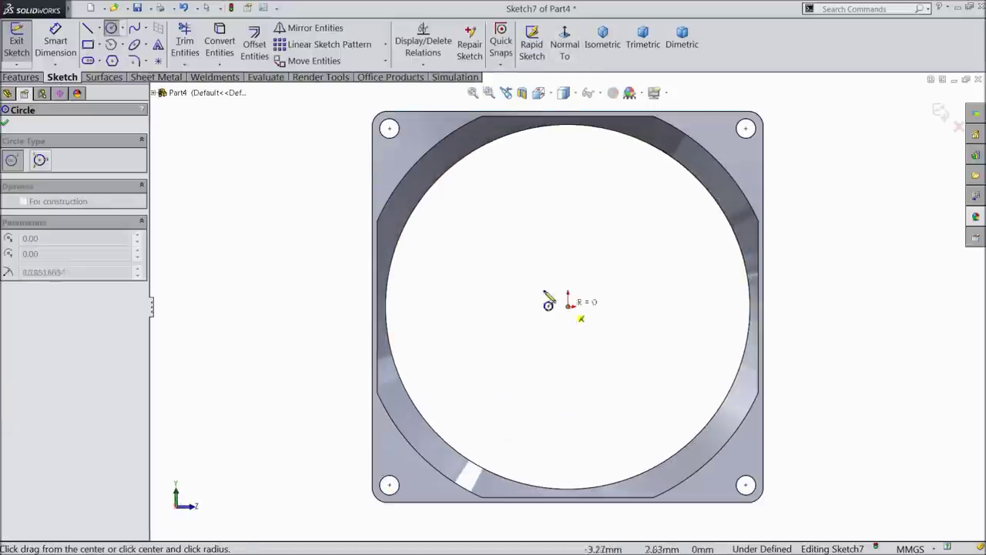
{"action": "left_click", "coordinate": [492, 262]}
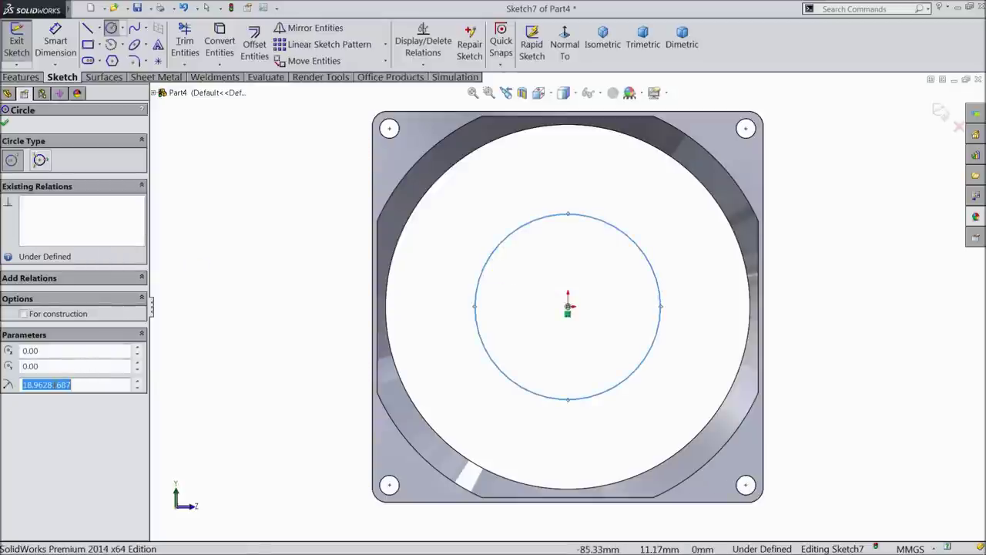
Dimension the hub circle's diameter to 33 mm
{"action": "left_click", "coordinate": [55, 50]}
{"action": "left_click", "coordinate": [475, 302]}
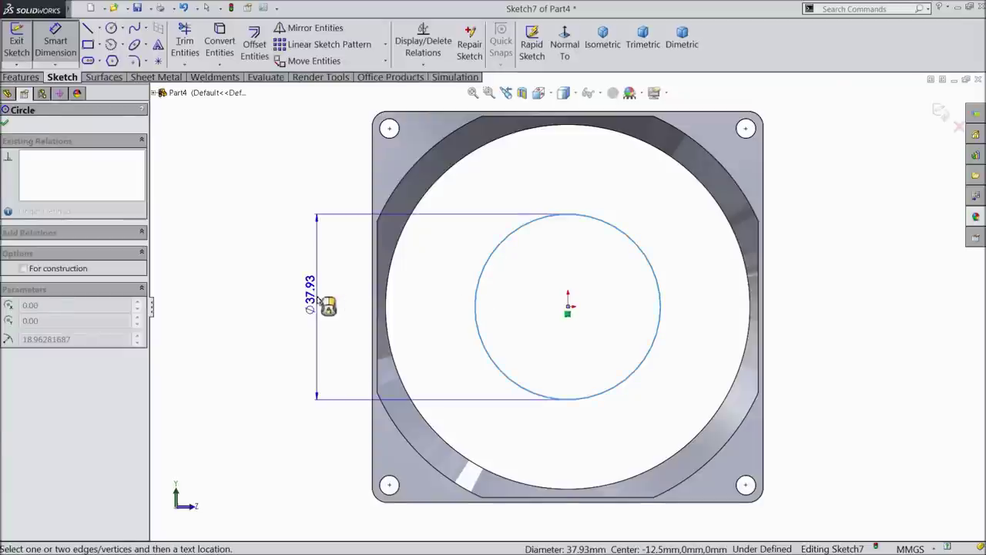
{"action": "left_click", "coordinate": [322, 303]}
{"action": "type", "text": "33"}
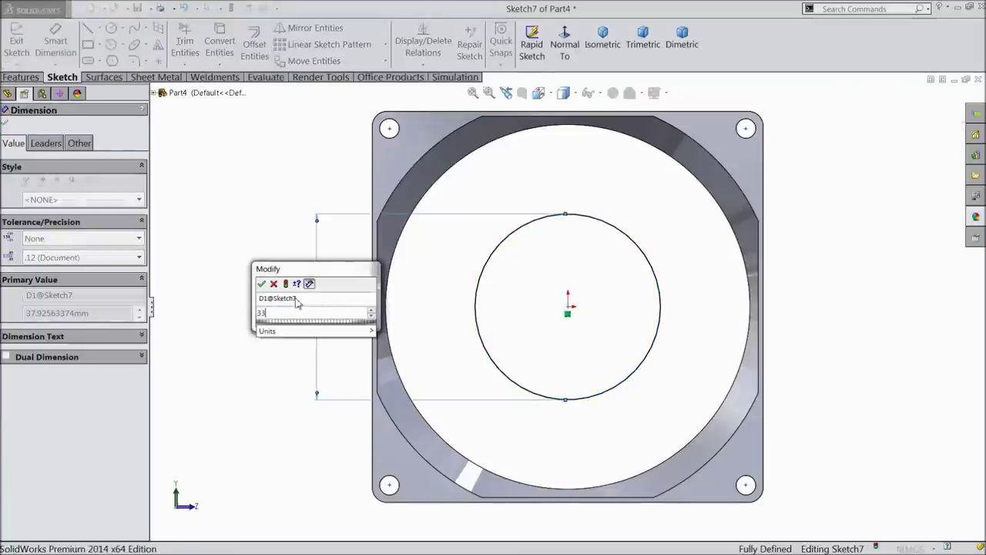
{"action": "left_click", "coordinate": [261, 284]}
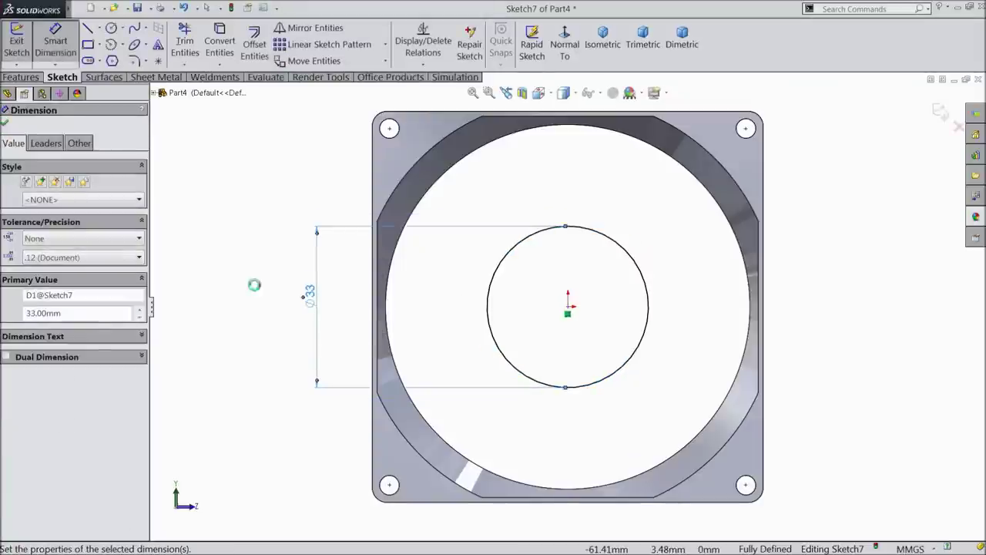
{"action": "left_click", "coordinate": [6, 124]}
Draw a construction centerline from the origin to the top of the hub circle
{"action": "left_click", "coordinate": [99, 28]}
{"action": "left_click", "coordinate": [108, 55]}
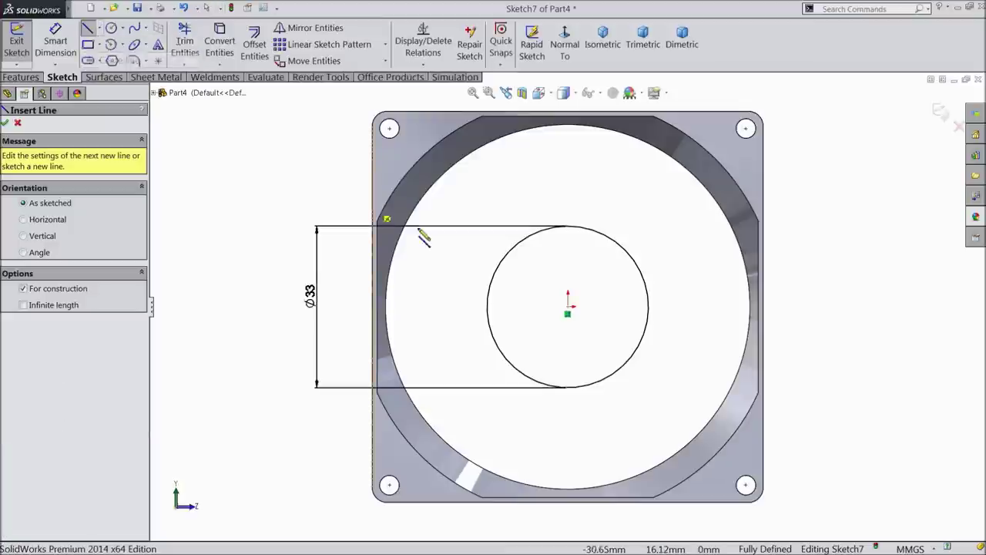
{"action": "left_click", "coordinate": [568, 308]}
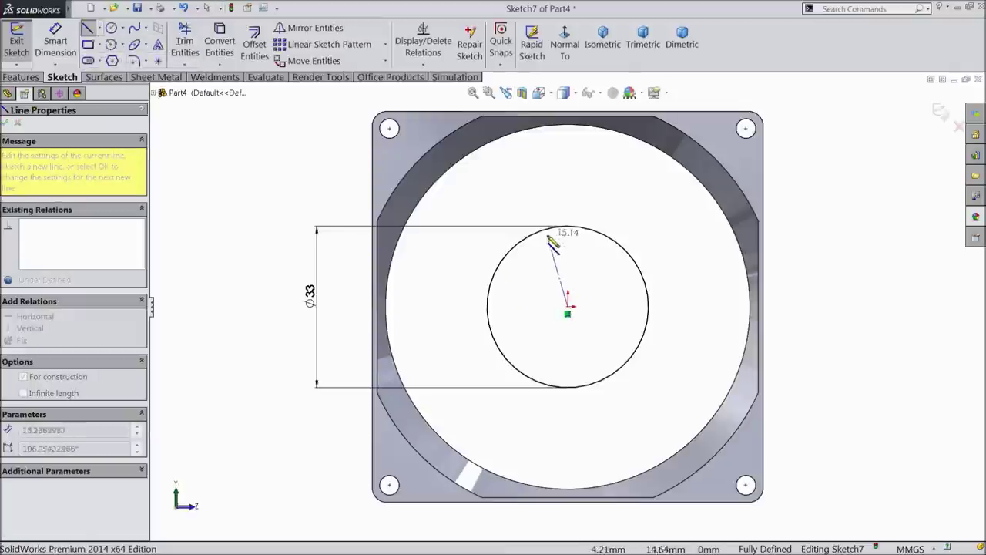
{"action": "left_click", "coordinate": [548, 224]}
{"action": "right_click", "coordinate": [547, 224]}
{"action": "left_click", "coordinate": [577, 103]}
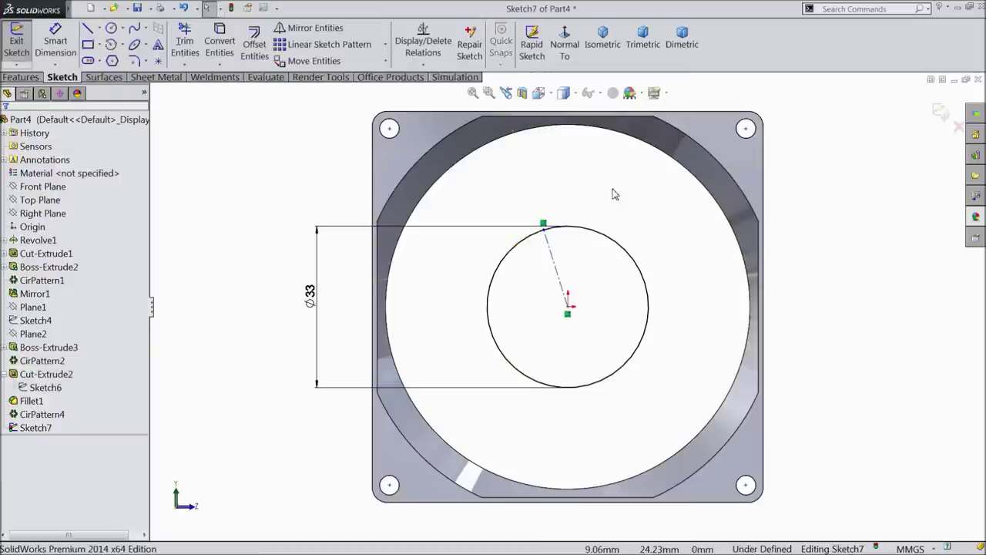
{"action": "scroll", "coordinate": [617, 185], "scroll_direction": "down", "scroll_amount": 2}
Draw the first spoke line from the centerline's top end out to the outer rim
{"action": "left_click", "coordinate": [88, 28]}
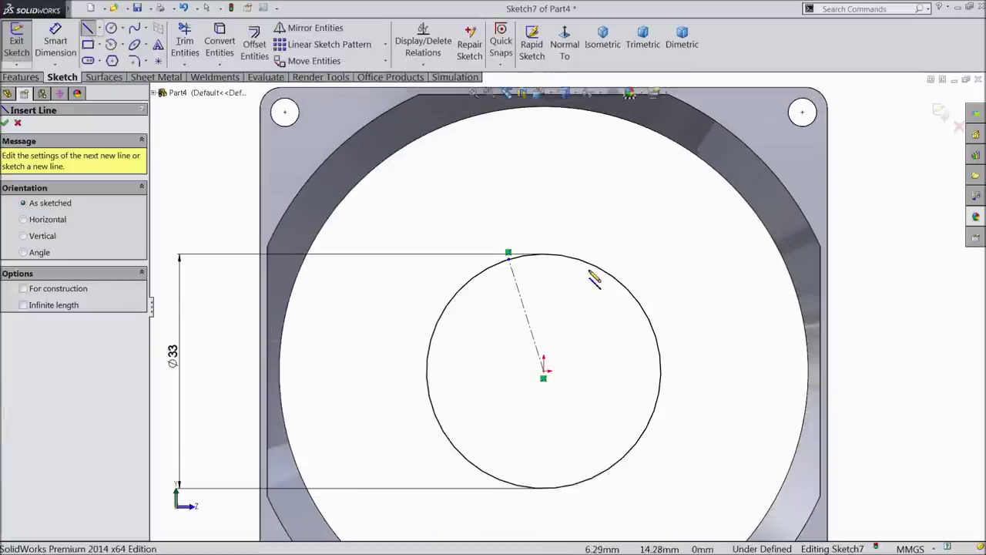
{"action": "left_click", "coordinate": [508, 253]}
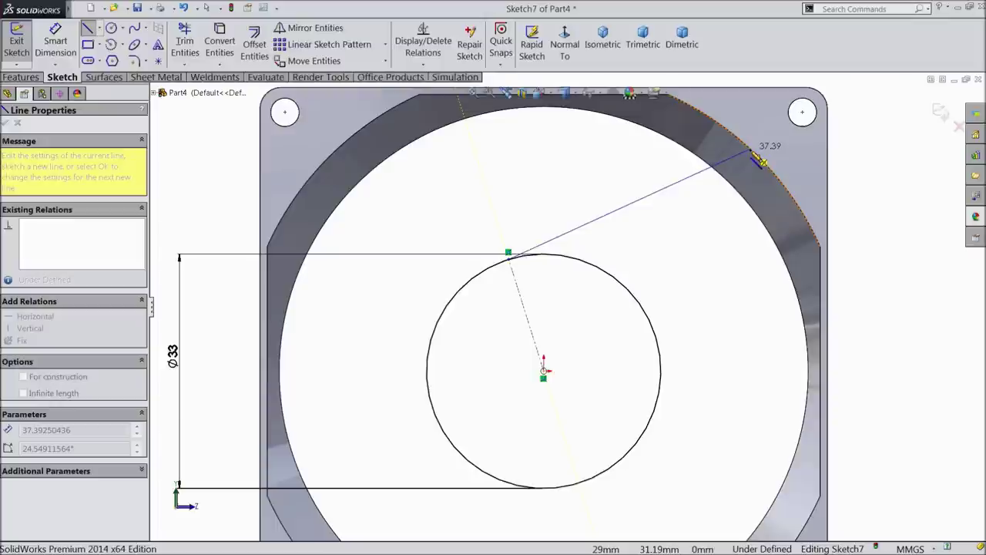
{"action": "left_click", "coordinate": [752, 154]}
{"action": "right_click", "coordinate": [763, 154]}
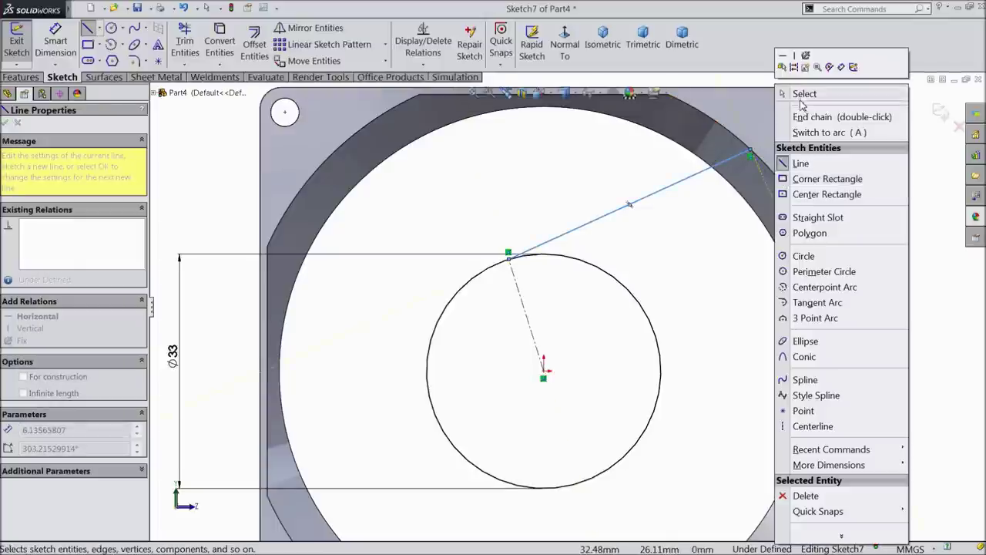
{"action": "left_click", "coordinate": [797, 93]}
{"action": "scroll", "coordinate": [755, 157], "scroll_direction": "up", "scroll_amount": 4}
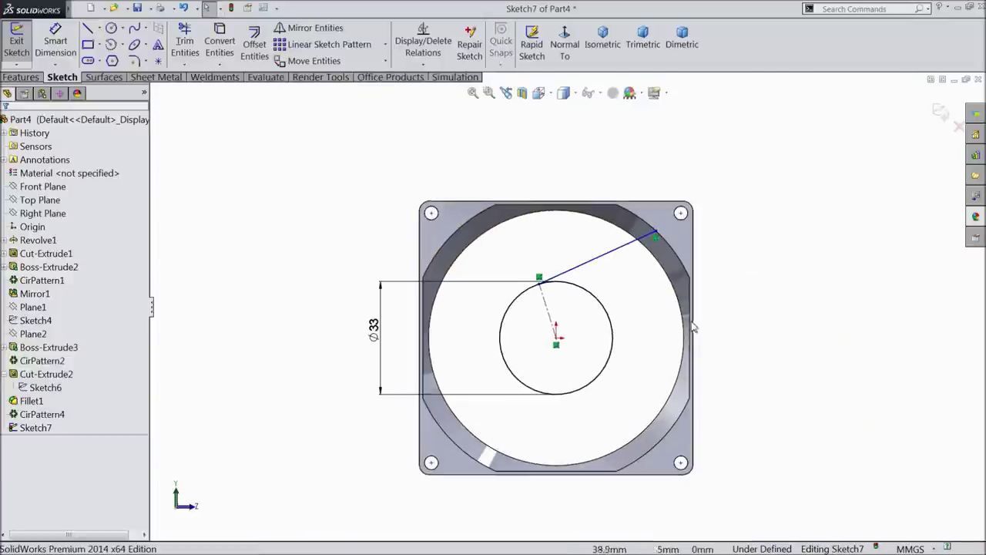
{"action": "scroll", "coordinate": [681, 204], "scroll_direction": "down", "scroll_amount": 2}
{"action": "left_click", "coordinate": [688, 211]}
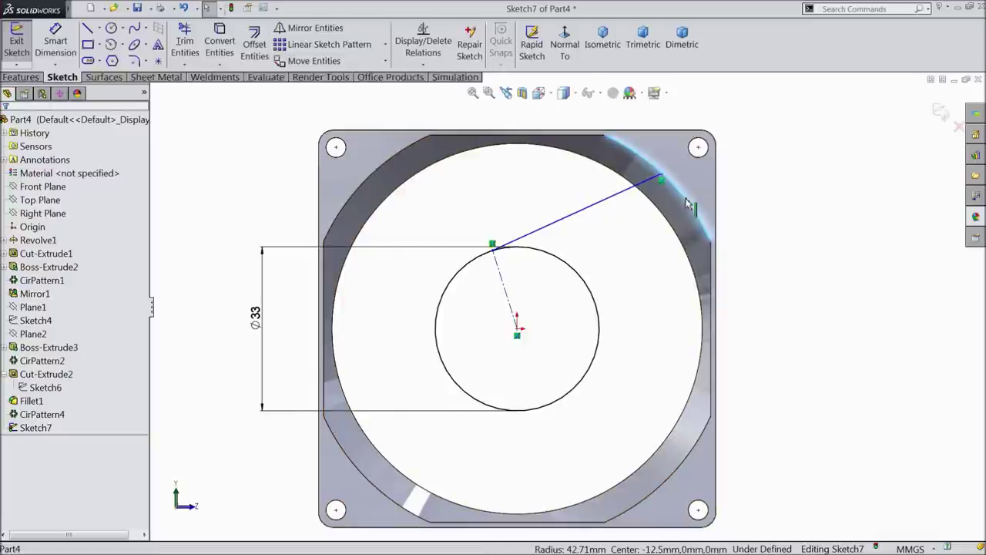
Convert the housing's four circular inner edges into sketch arcs
{"action": "left_click", "coordinate": [360, 192], "text": "ctrl"}
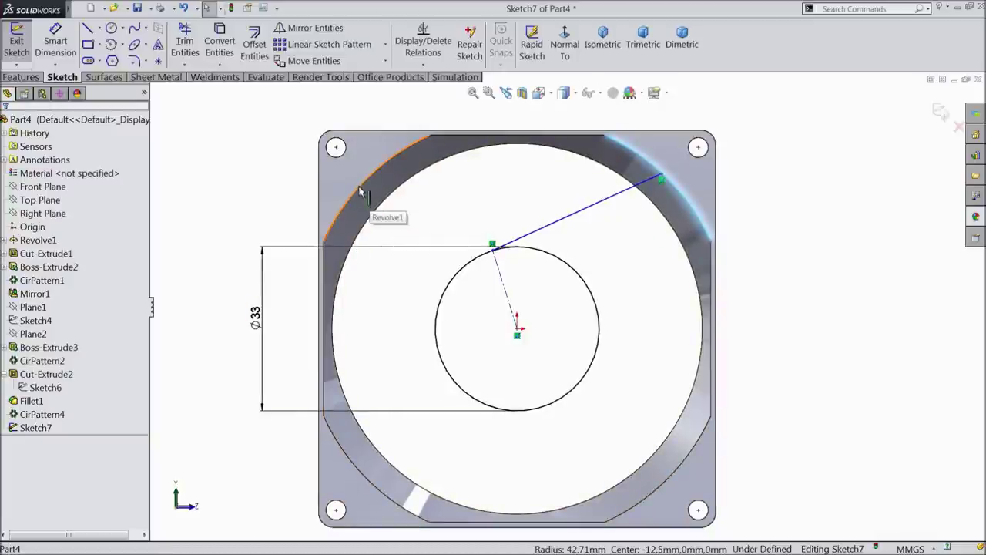
{"action": "left_click", "coordinate": [346, 469], "text": "ctrl"}
{"action": "left_click", "coordinate": [647, 491], "text": "ctrl"}
{"action": "left_click", "coordinate": [221, 46]}
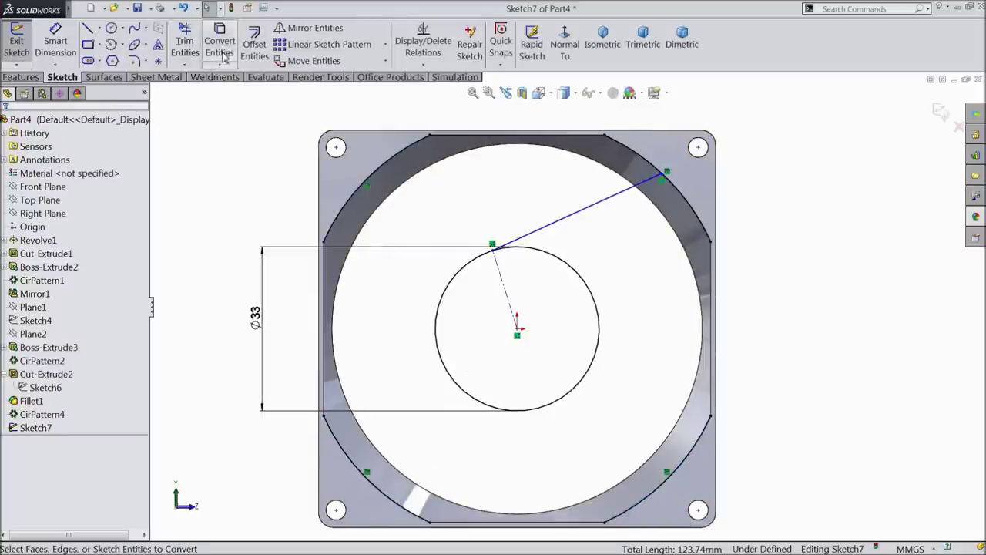
Draw a second spoke line from the hub circle to the outer arc
{"action": "left_click", "coordinate": [88, 28]}
{"action": "scroll", "coordinate": [643, 227], "scroll_direction": "down", "scroll_amount": 2}
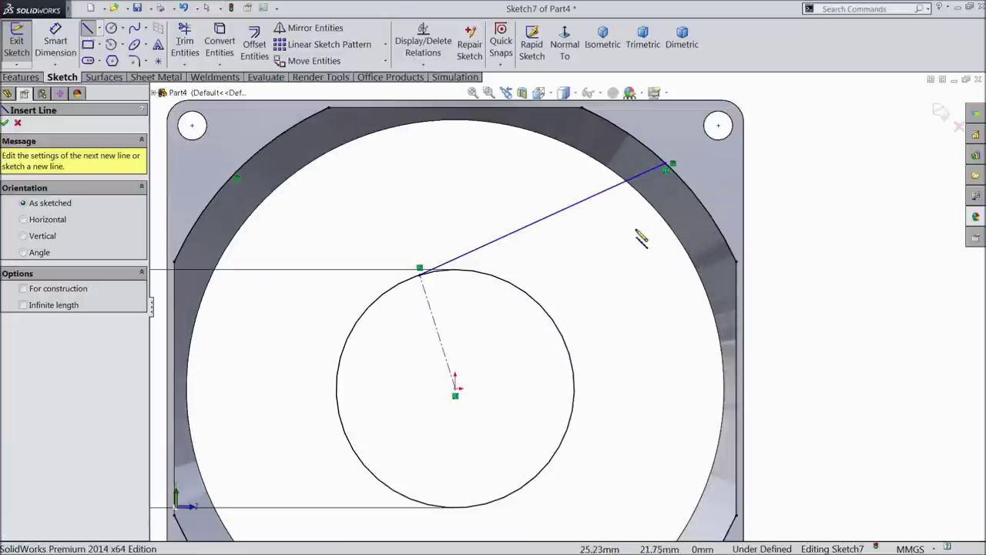
{"action": "left_click", "coordinate": [507, 280]}
{"action": "left_click", "coordinate": [696, 200]}
{"action": "right_click", "coordinate": [708, 173]}
{"action": "left_click", "coordinate": [736, 94]}
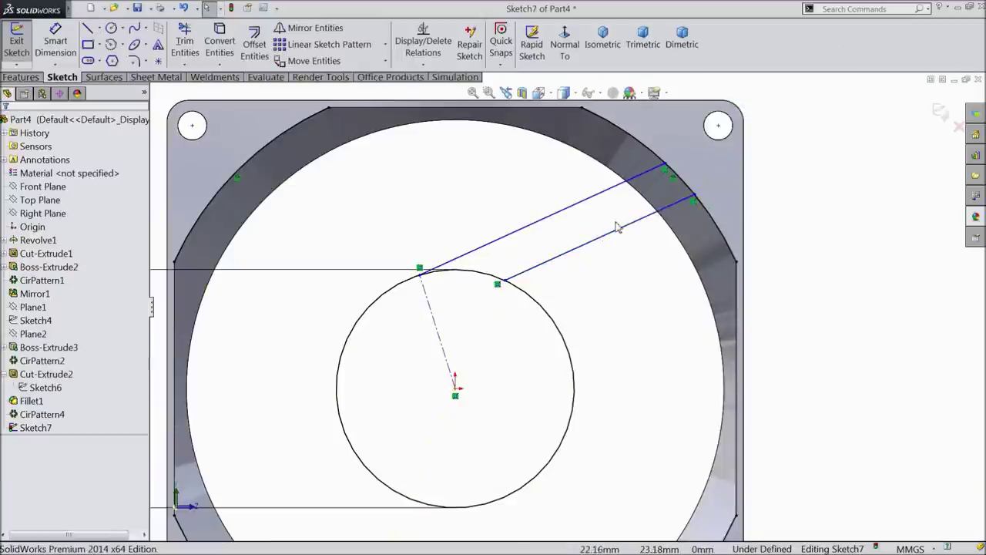
Make the two upper spoke lines parallel
{"action": "left_click", "coordinate": [616, 234]}
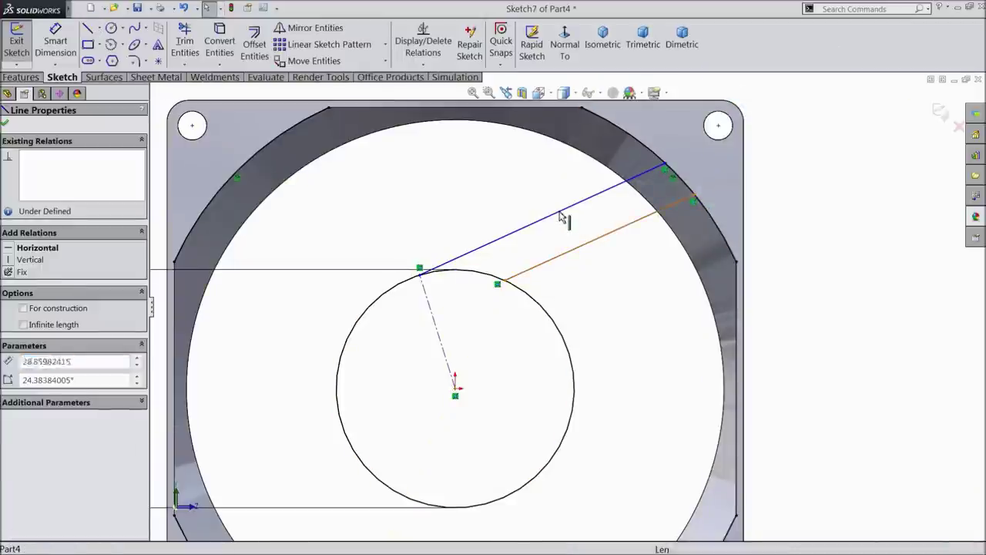
{"action": "left_click", "coordinate": [601, 192], "text": "ctrl"}
{"action": "left_click", "coordinate": [637, 175]}
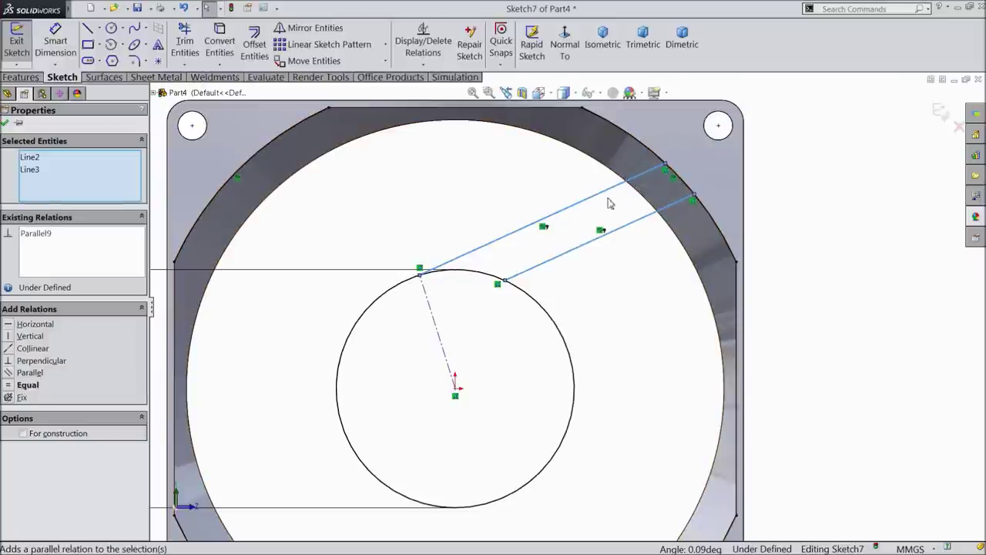
{"action": "scroll", "coordinate": [557, 304], "scroll_direction": "up", "scroll_amount": 4}
{"action": "scroll", "coordinate": [522, 416], "scroll_direction": "down", "scroll_amount": 2}
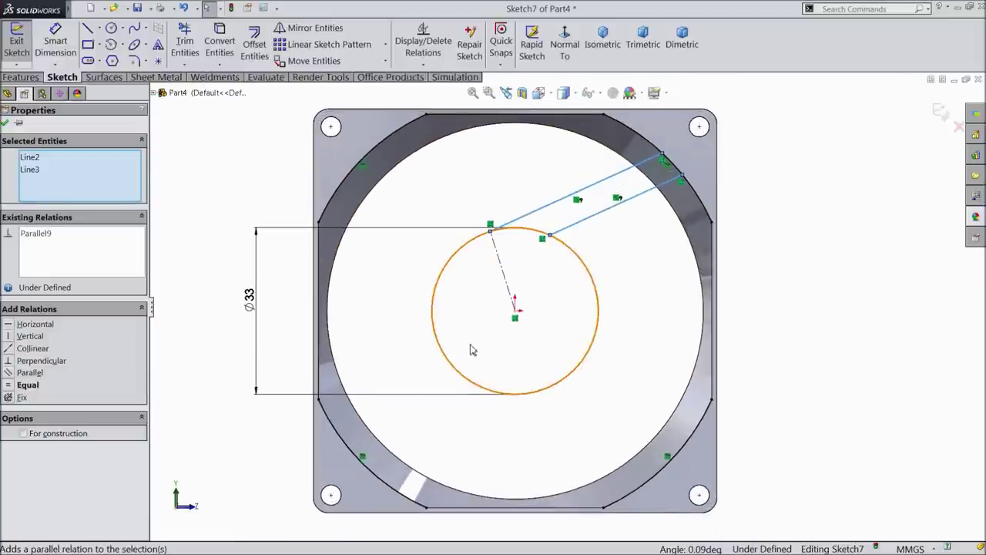
{"action": "left_click", "coordinate": [88, 30]}
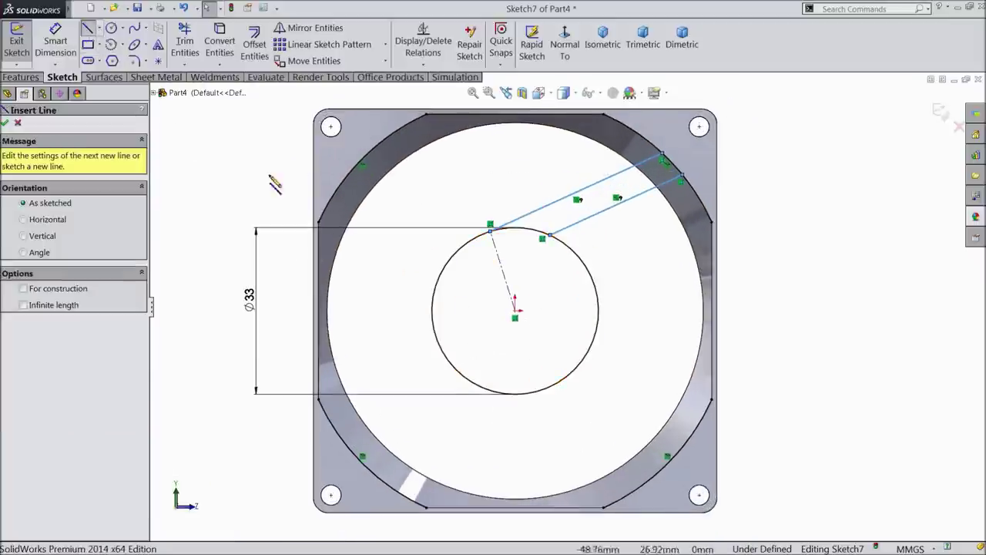
Make several aborted attempts at starting a line on the hub circle
{"action": "left_click", "coordinate": [458, 266]}
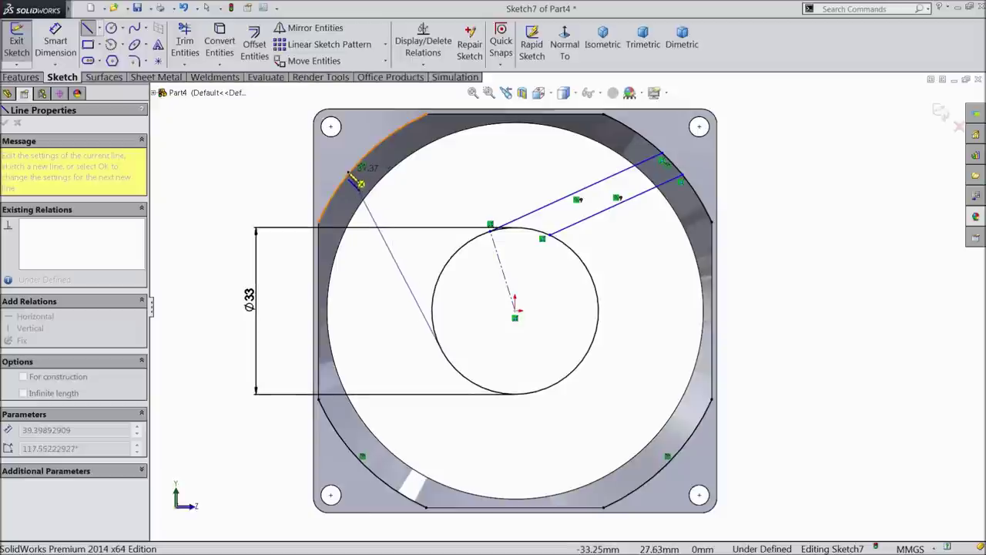
{"action": "key", "text": "Escape"}
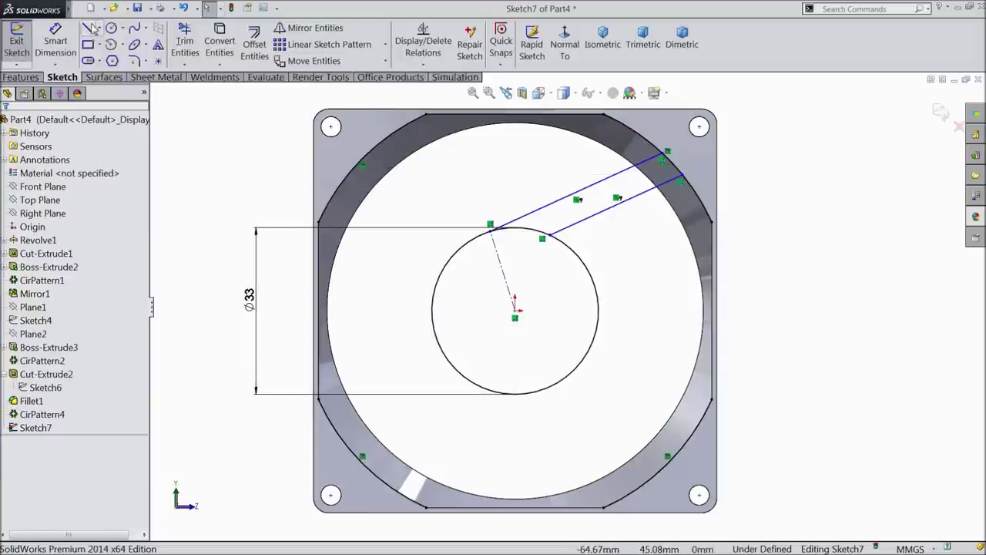
{"action": "left_click", "coordinate": [89, 28]}
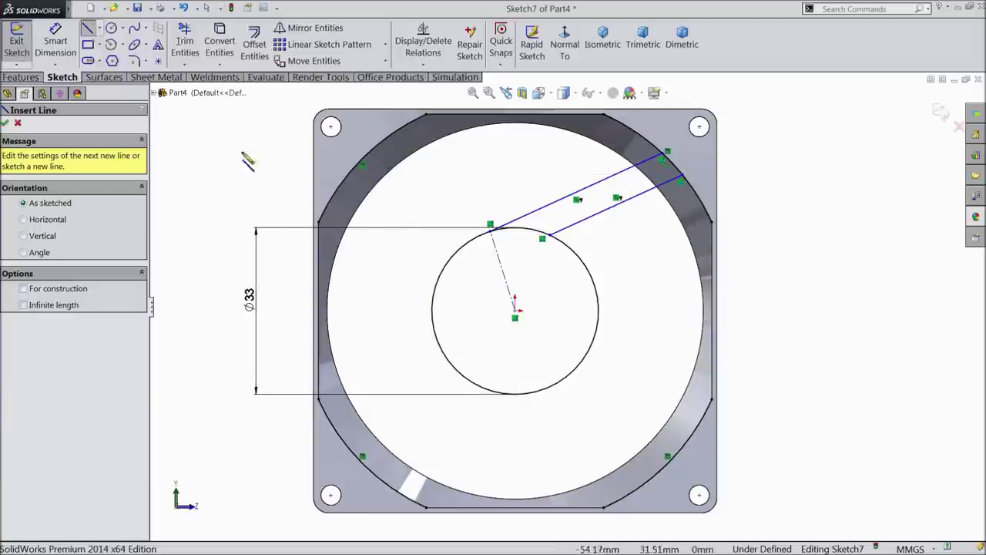
{"action": "left_click", "coordinate": [448, 268]}
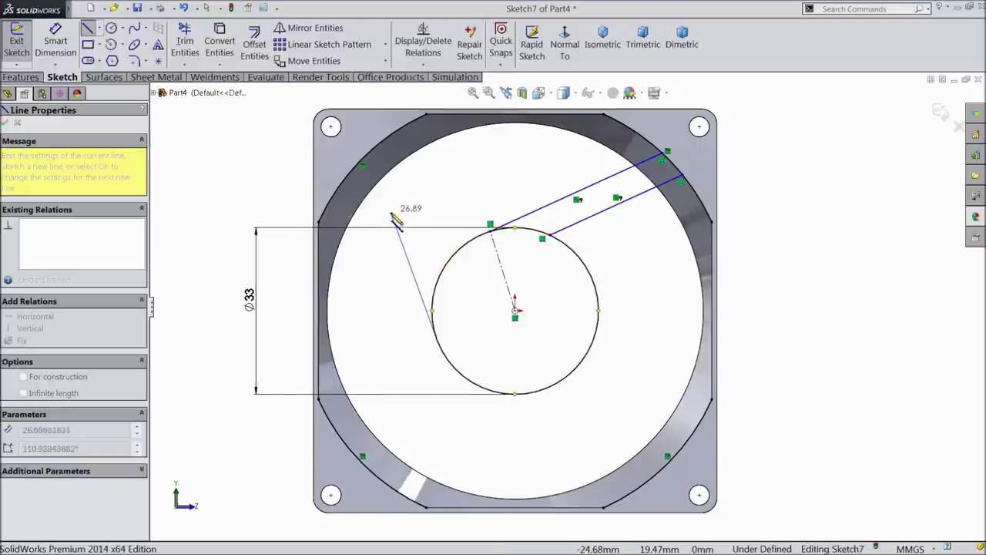
{"action": "key", "text": "Escape"}
{"action": "left_click", "coordinate": [89, 27]}
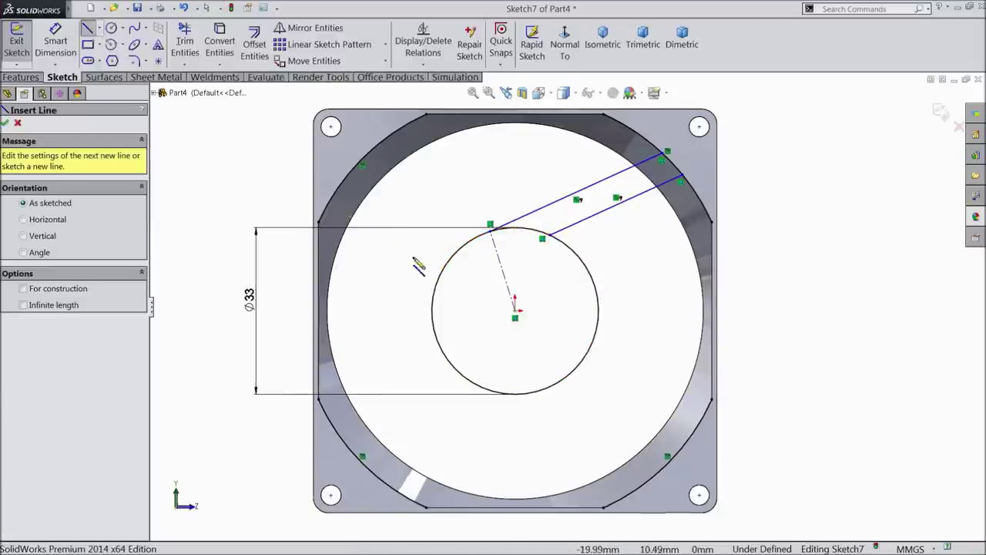
{"action": "left_click", "coordinate": [441, 268]}
{"action": "left_click", "coordinate": [431, 257]}
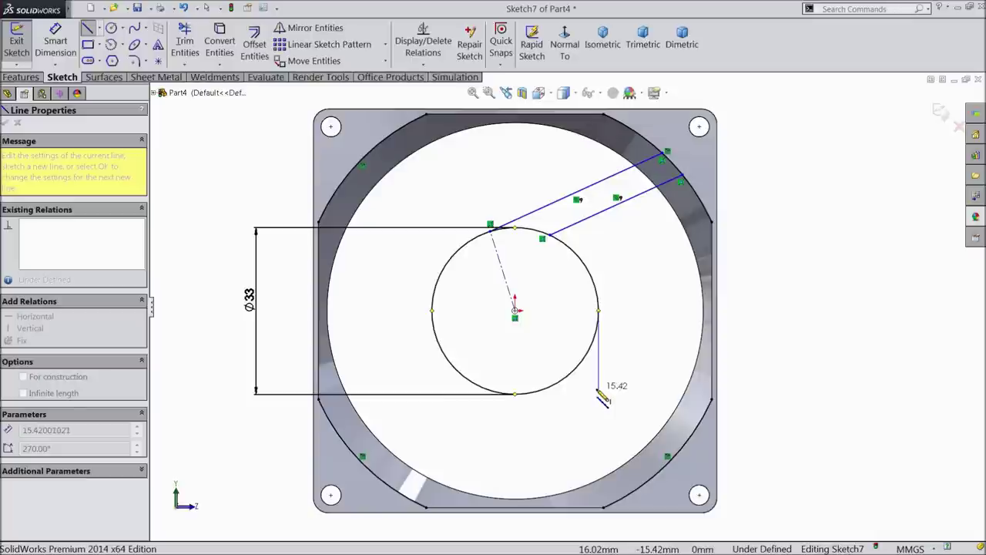
{"action": "key", "text": "Escape"}
Draw two lines from the hub circle's lower-left edge to the lower-left outer arc
{"action": "left_click", "coordinate": [87, 29]}
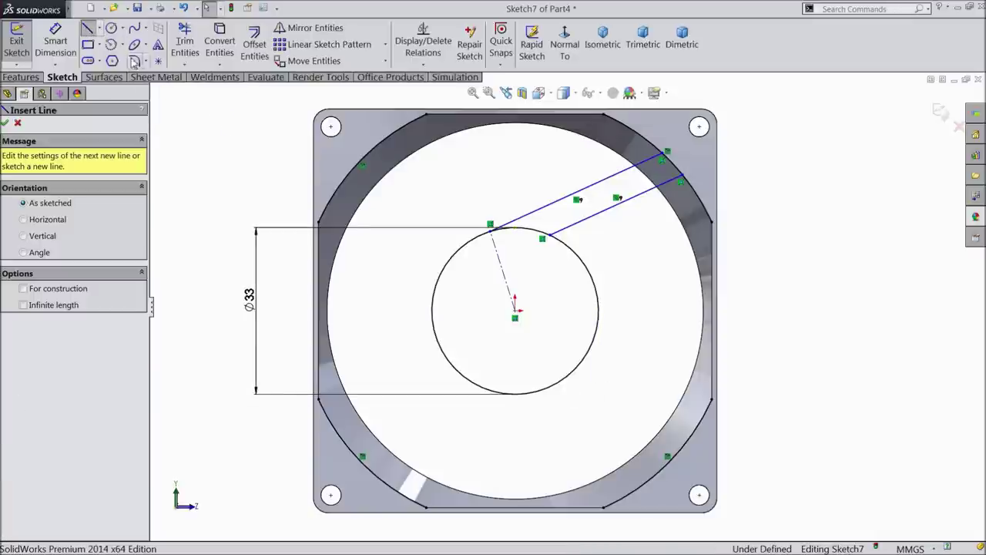
{"action": "scroll", "coordinate": [627, 335], "scroll_direction": "up", "scroll_amount": 2}
{"action": "scroll", "coordinate": [529, 409], "scroll_direction": "down", "scroll_amount": 3}
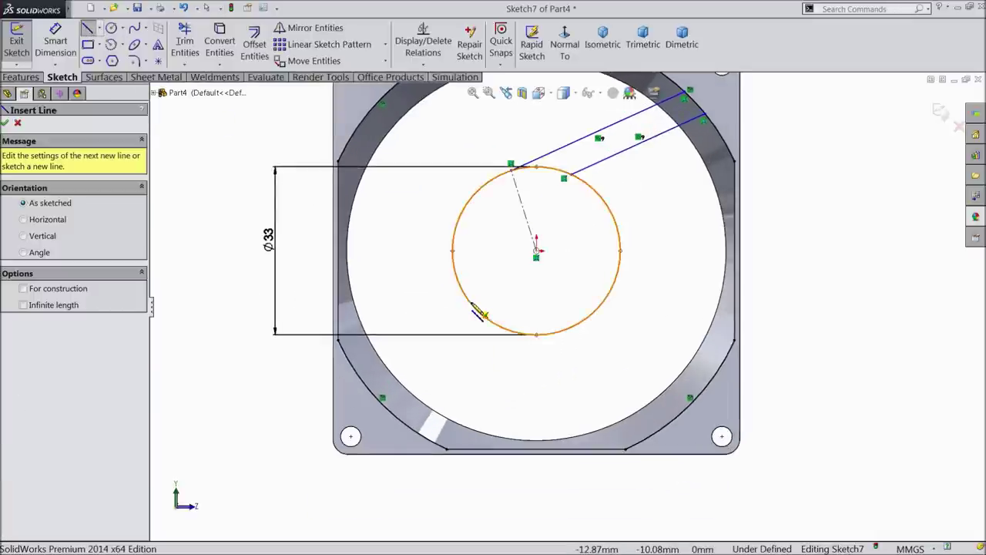
{"action": "left_click", "coordinate": [505, 330]}
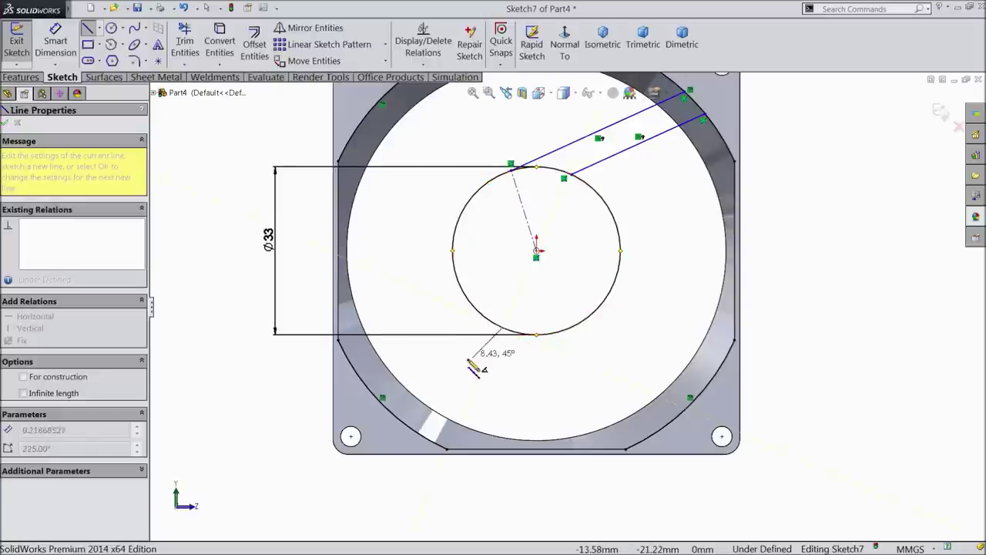
{"action": "left_click", "coordinate": [420, 436]}
{"action": "right_click", "coordinate": [416, 330]}
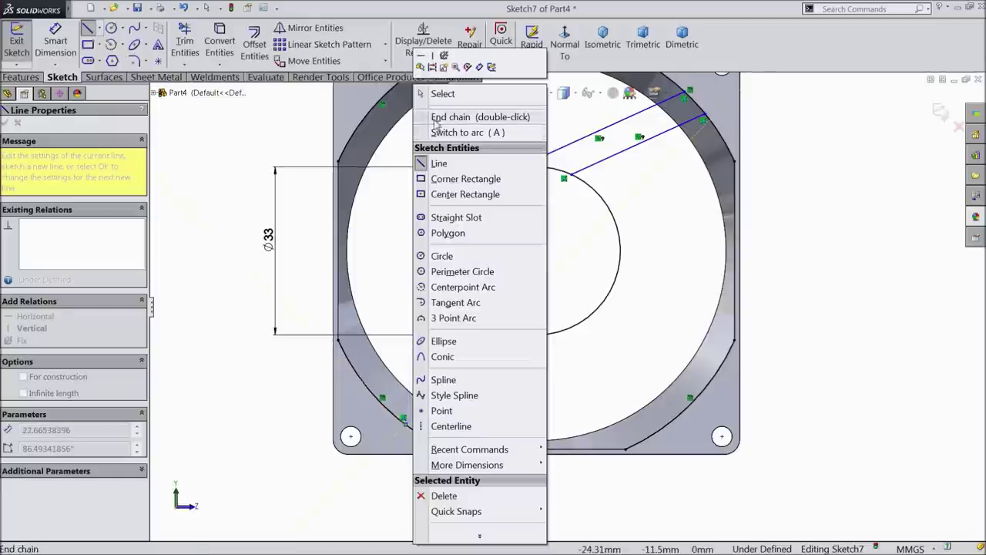
{"action": "left_click", "coordinate": [443, 94]}
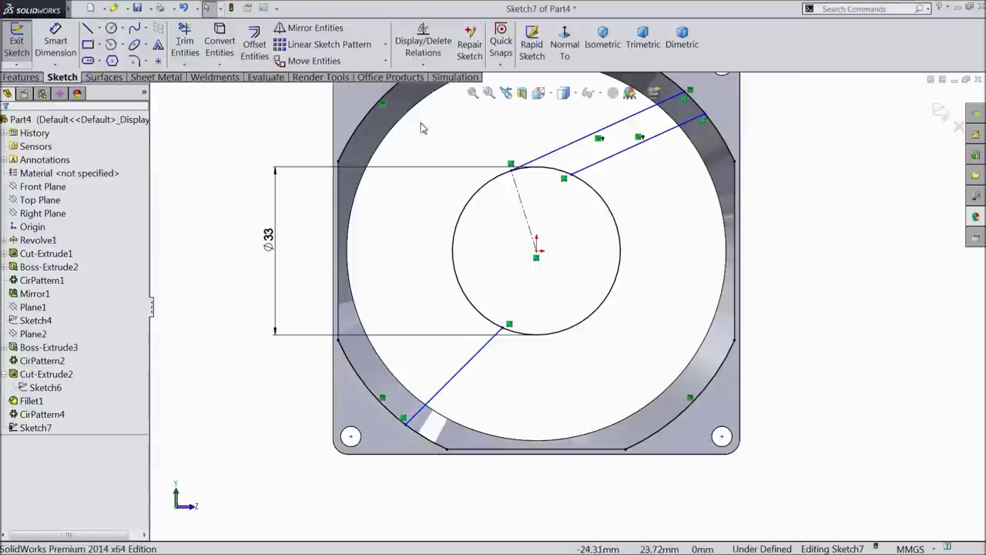
{"action": "left_click", "coordinate": [88, 28]}
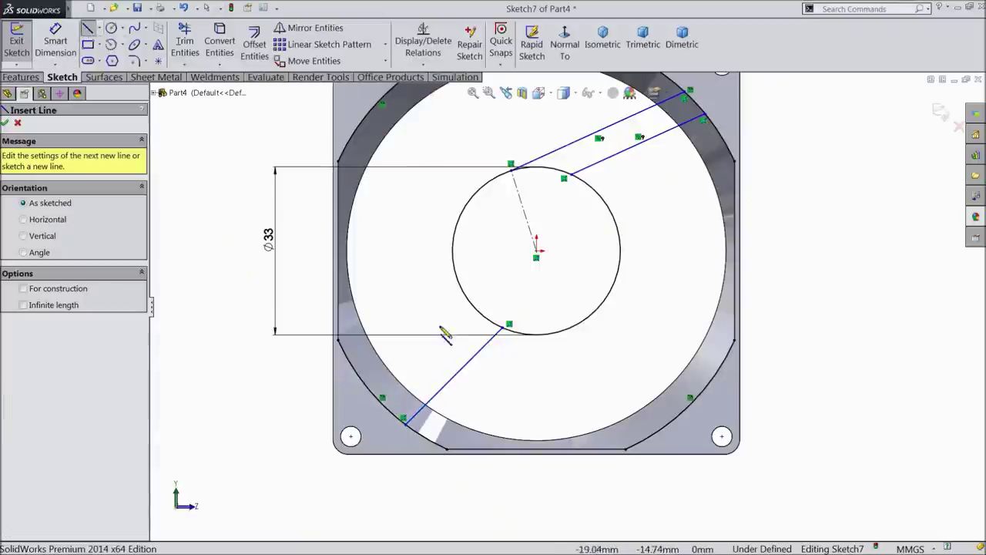
{"action": "left_click", "coordinate": [485, 318]}
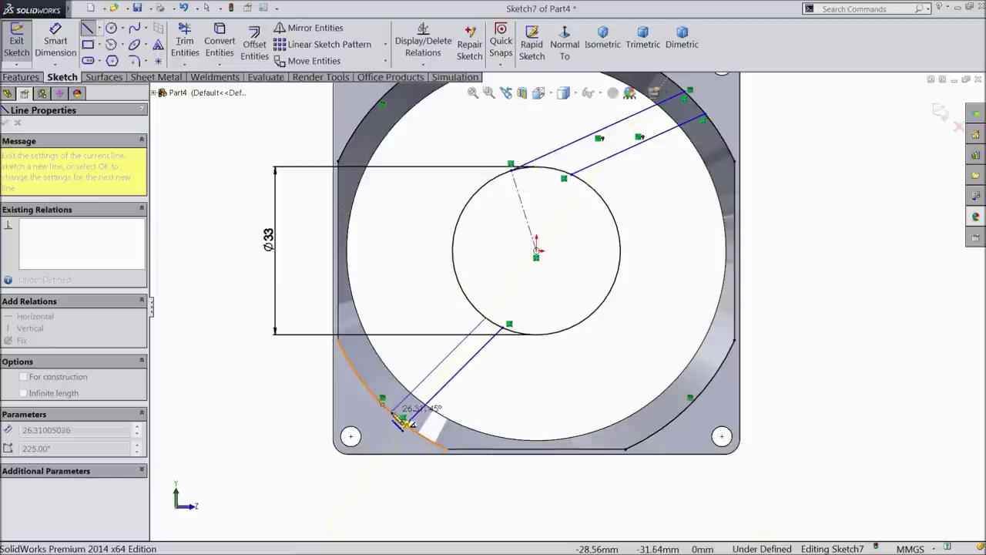
{"action": "left_click", "coordinate": [401, 420]}
{"action": "right_click", "coordinate": [399, 289]}
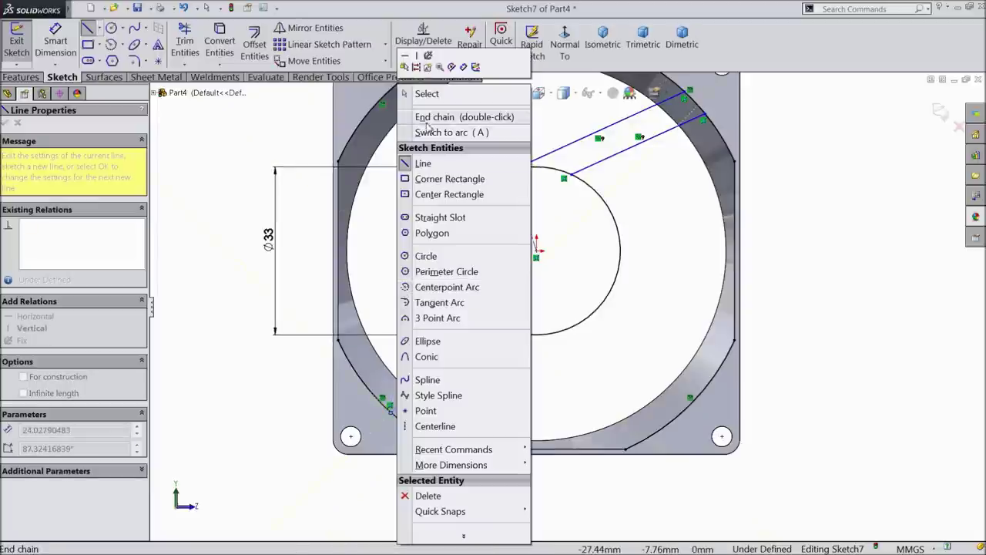
{"action": "left_click", "coordinate": [428, 95]}
Make the two lower-left spoke lines parallel
{"action": "scroll", "coordinate": [486, 335], "scroll_direction": "down", "scroll_amount": 2}
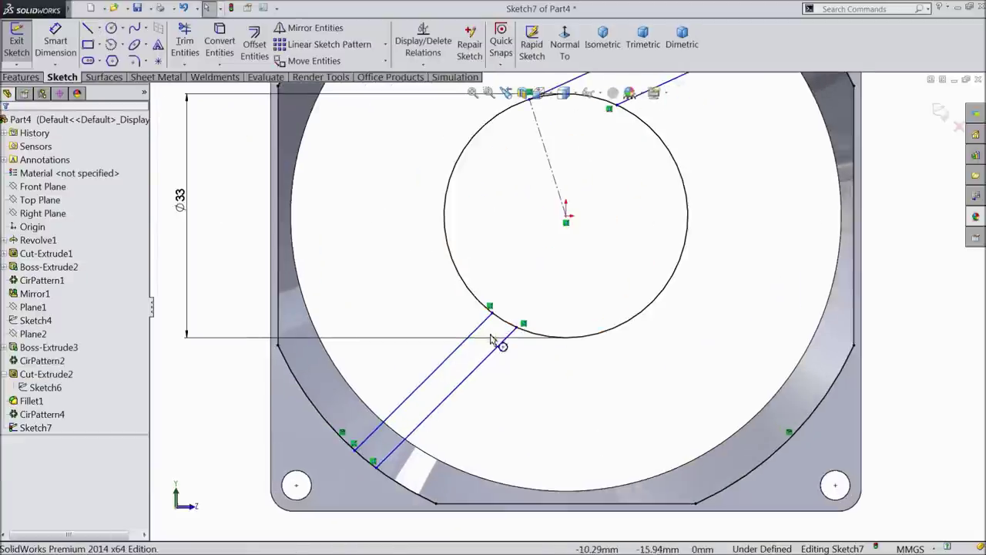
{"action": "left_click", "coordinate": [454, 393]}
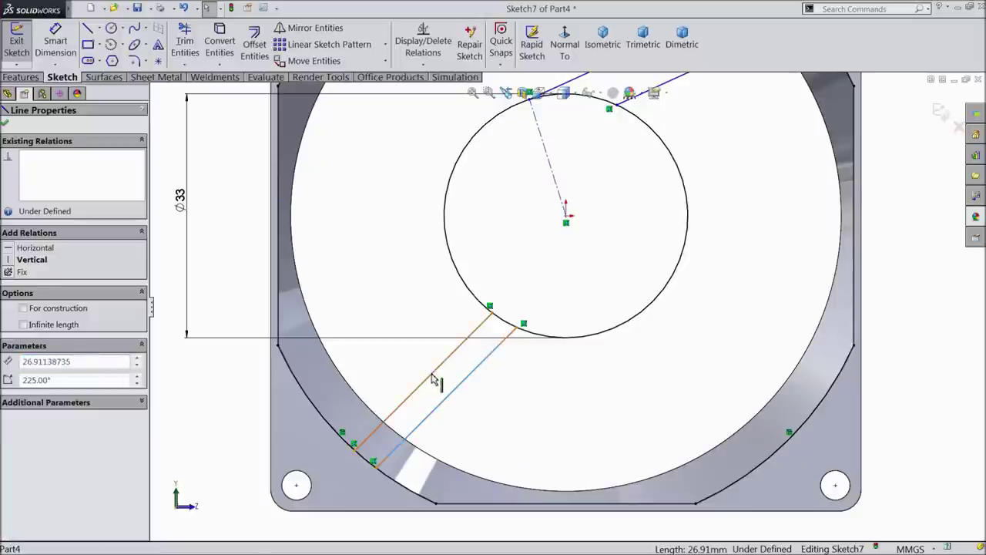
{"action": "left_click", "coordinate": [505, 340], "text": "ctrl"}
{"action": "left_click", "coordinate": [504, 331]}
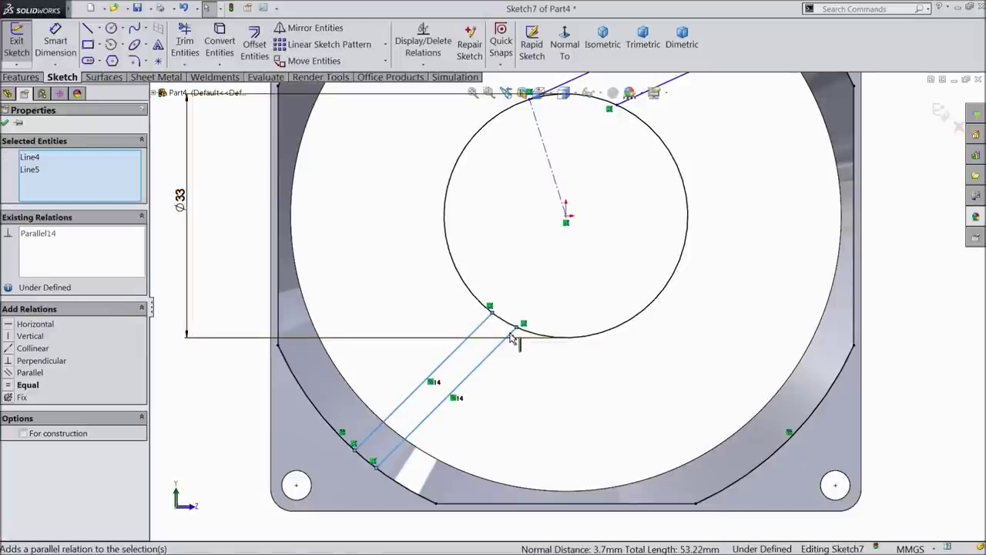
{"action": "left_click", "coordinate": [6, 125]}
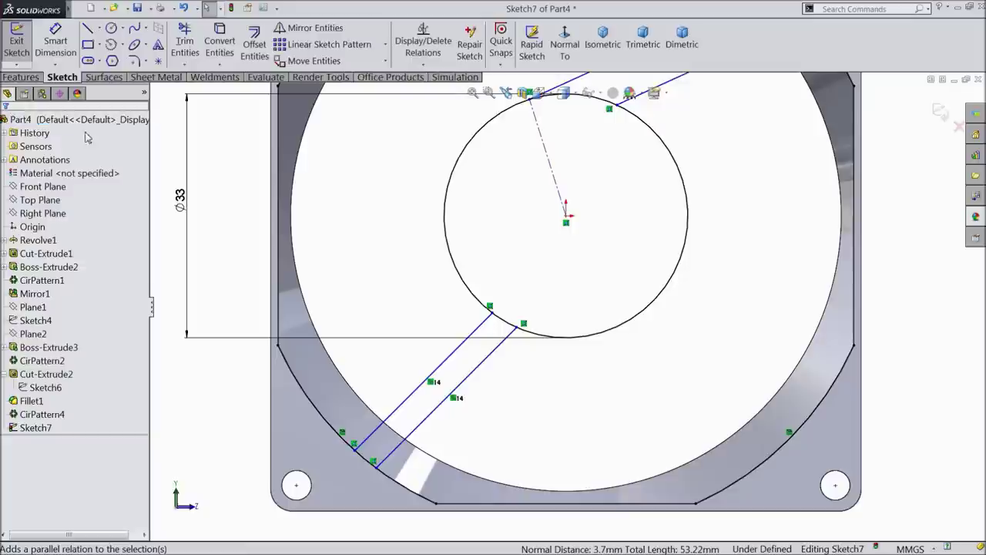
{"action": "scroll", "coordinate": [539, 266], "scroll_direction": "up", "scroll_amount": 3}
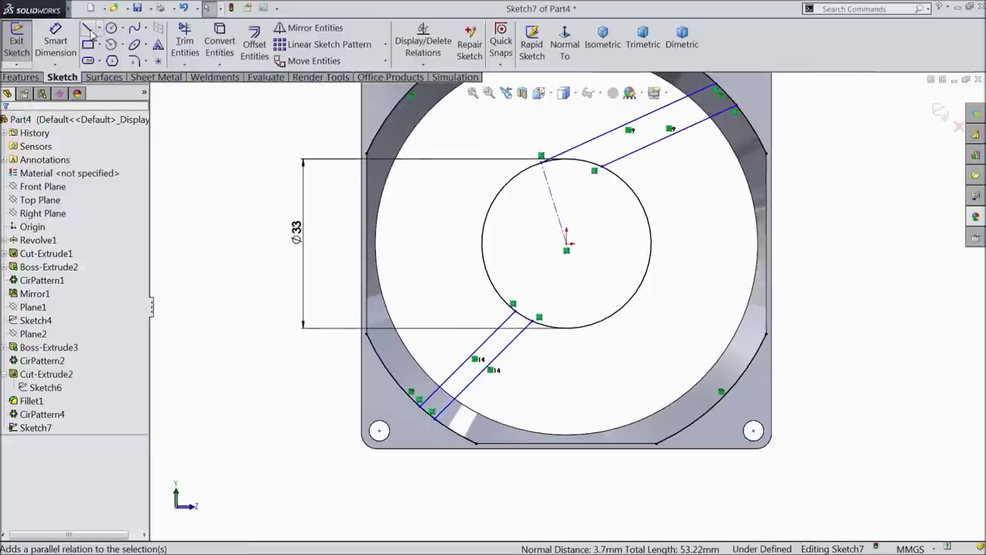
Draw a spoke line from the hub circle to the lower-right outer arc
{"action": "left_click", "coordinate": [89, 29]}
{"action": "scroll", "coordinate": [467, 337], "scroll_direction": "up", "scroll_amount": 2}
{"action": "scroll", "coordinate": [617, 324], "scroll_direction": "down", "scroll_amount": 4}
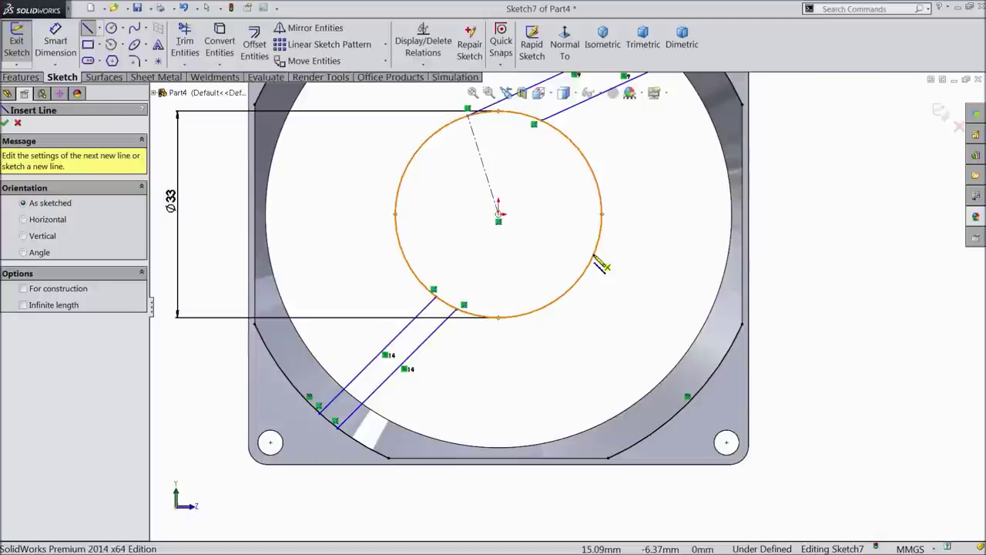
{"action": "left_click", "coordinate": [595, 257]}
{"action": "left_click", "coordinate": [717, 358]}
{"action": "right_click", "coordinate": [655, 331]}
{"action": "left_click", "coordinate": [671, 93]}
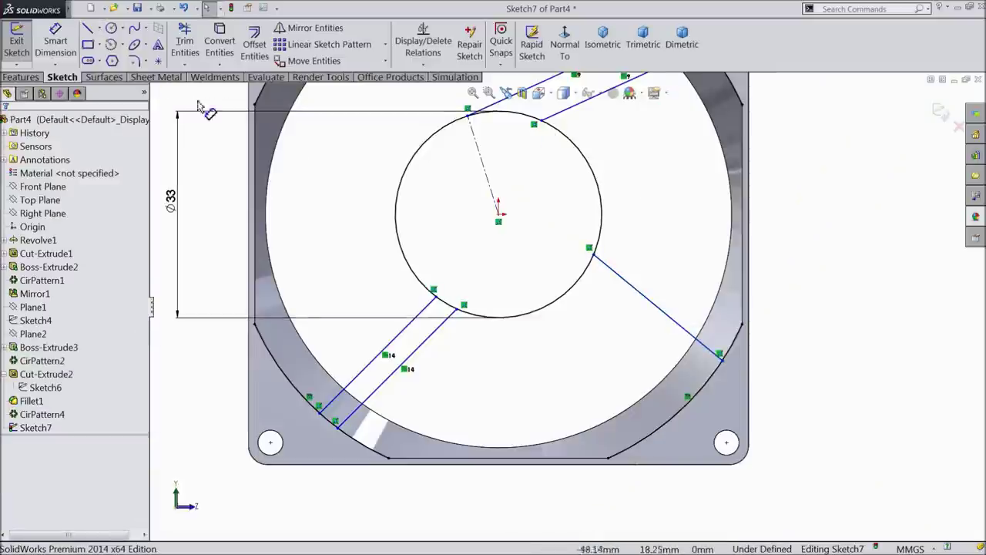
Draw a second lower-right spoke line from the hub circle to the outer arc
{"action": "left_click", "coordinate": [88, 27]}
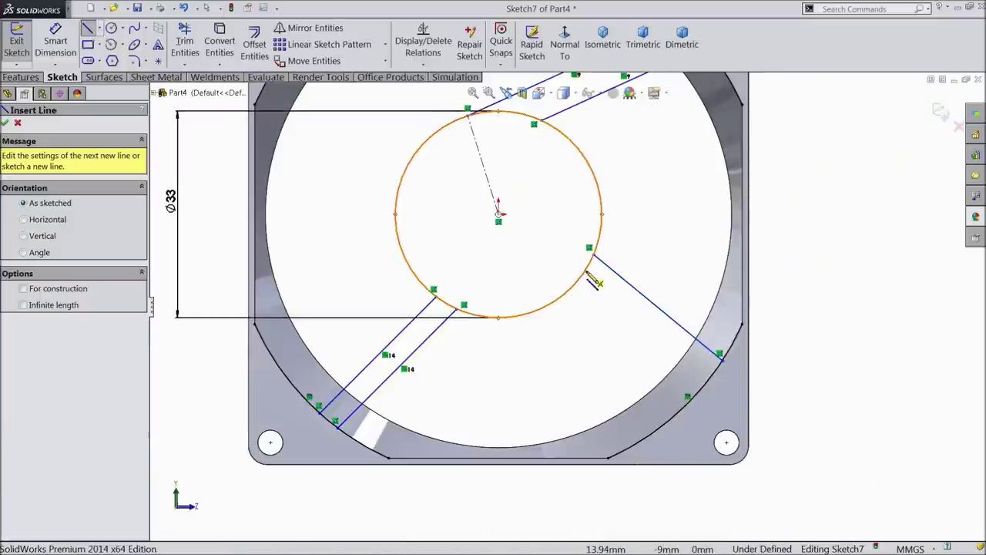
{"action": "left_click", "coordinate": [498, 317]}
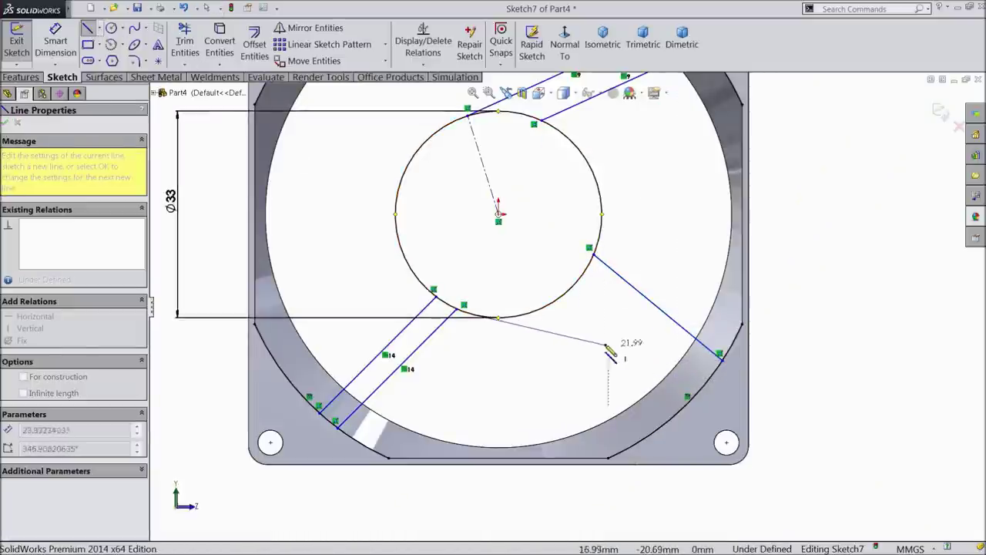
{"action": "key", "text": "Escape"}
{"action": "left_click", "coordinate": [91, 30]}
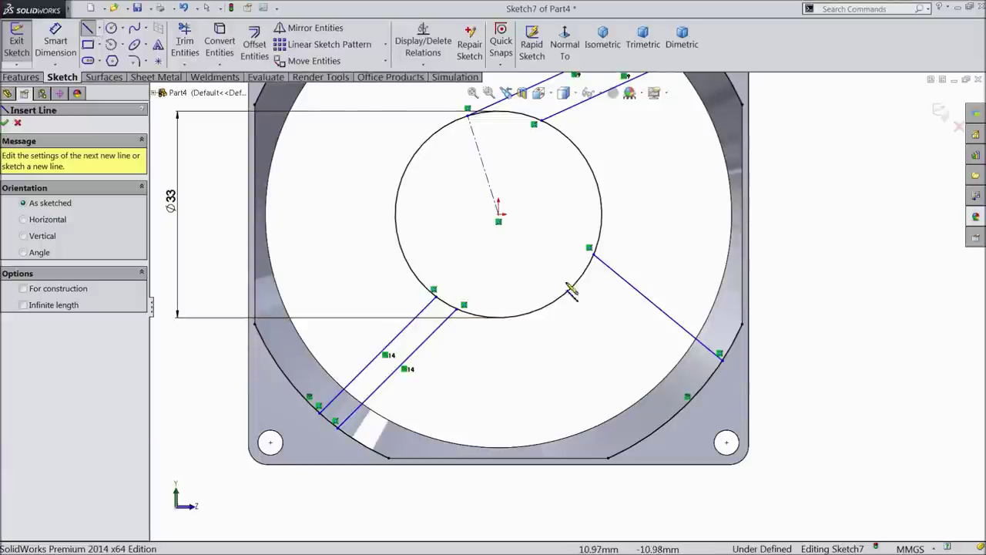
{"action": "left_click", "coordinate": [587, 275]}
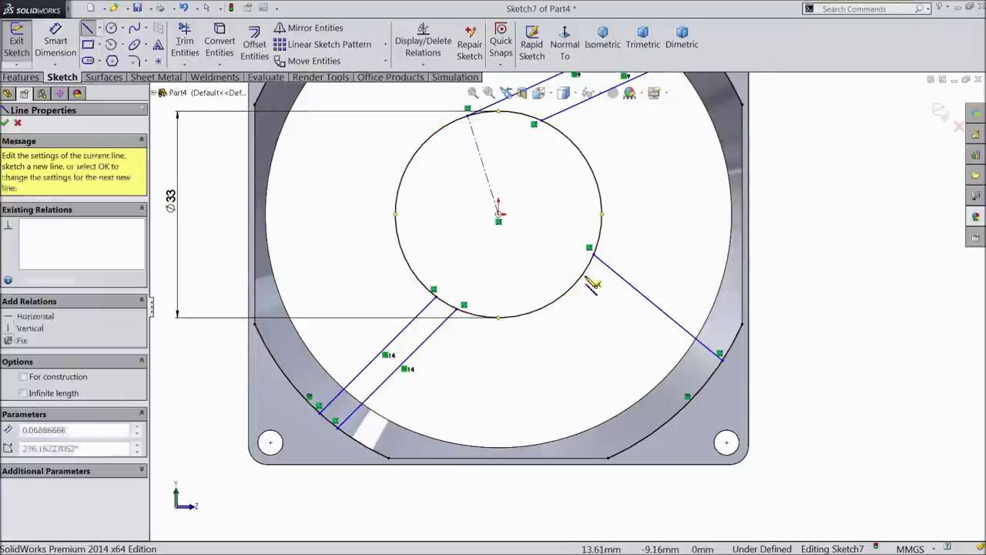
{"action": "left_click", "coordinate": [708, 373]}
{"action": "right_click", "coordinate": [681, 362]}
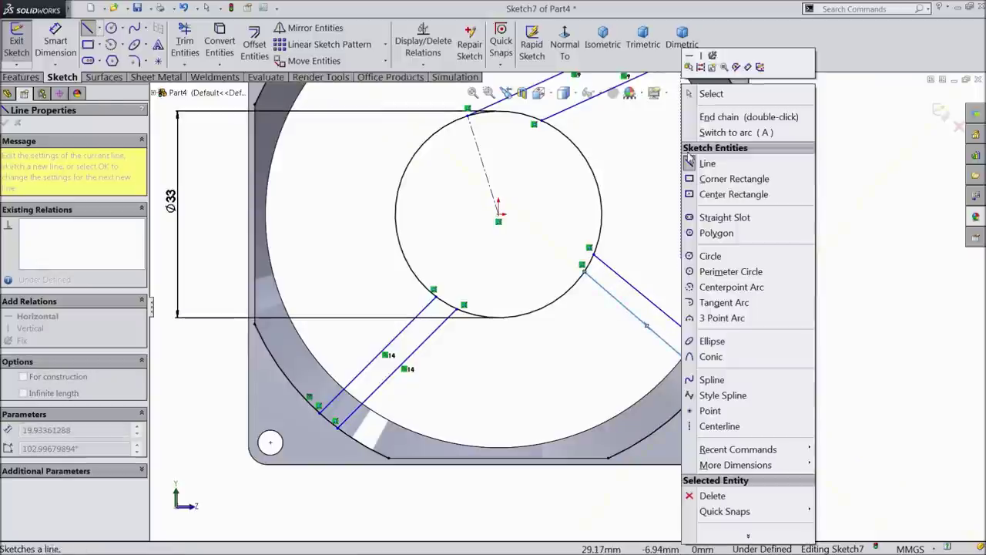
{"action": "left_click", "coordinate": [705, 95]}
Make the two lower-right spoke lines parallel
{"action": "left_click", "coordinate": [664, 316]}
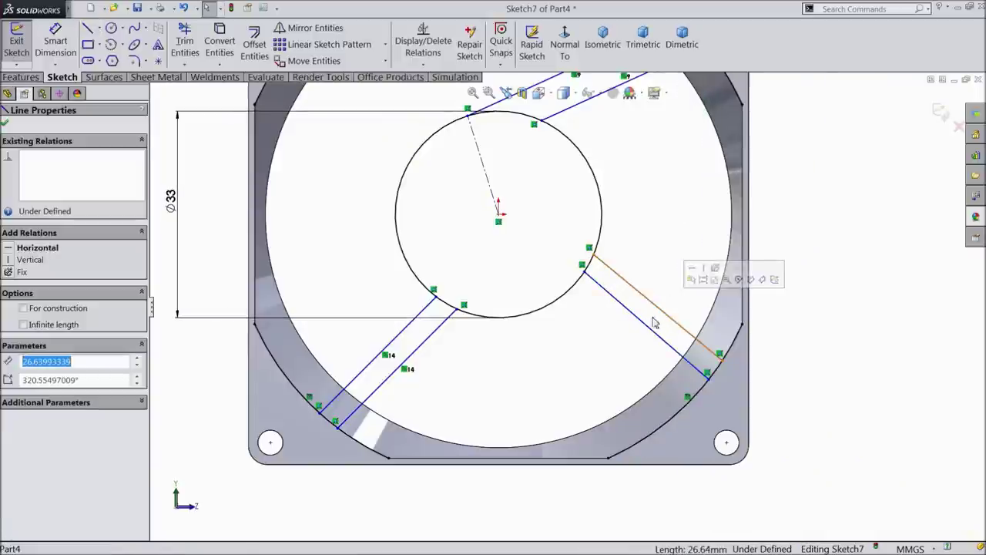
{"action": "left_click", "coordinate": [652, 333], "text": "ctrl"}
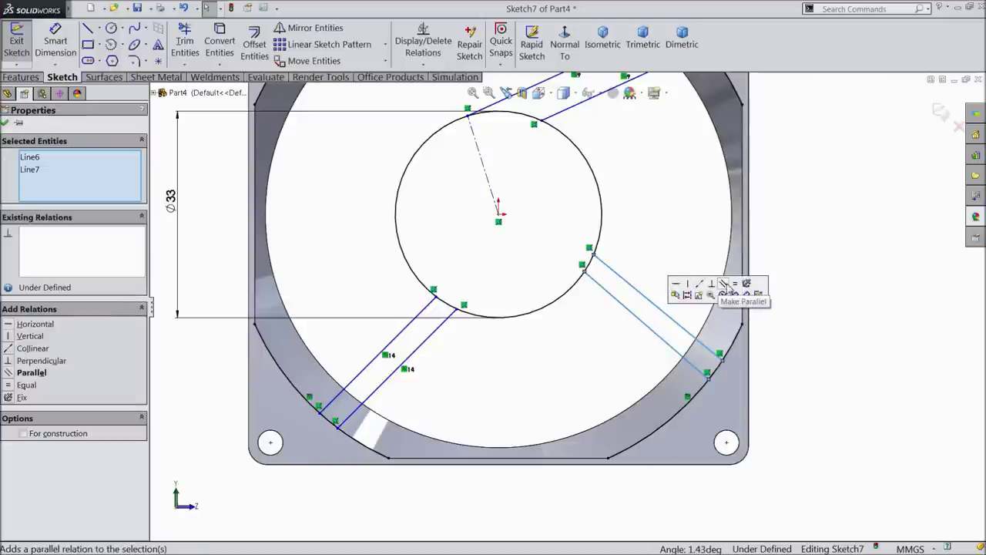
{"action": "left_click", "coordinate": [722, 284]}
{"action": "scroll", "coordinate": [409, 224], "scroll_direction": "down", "scroll_amount": 3}
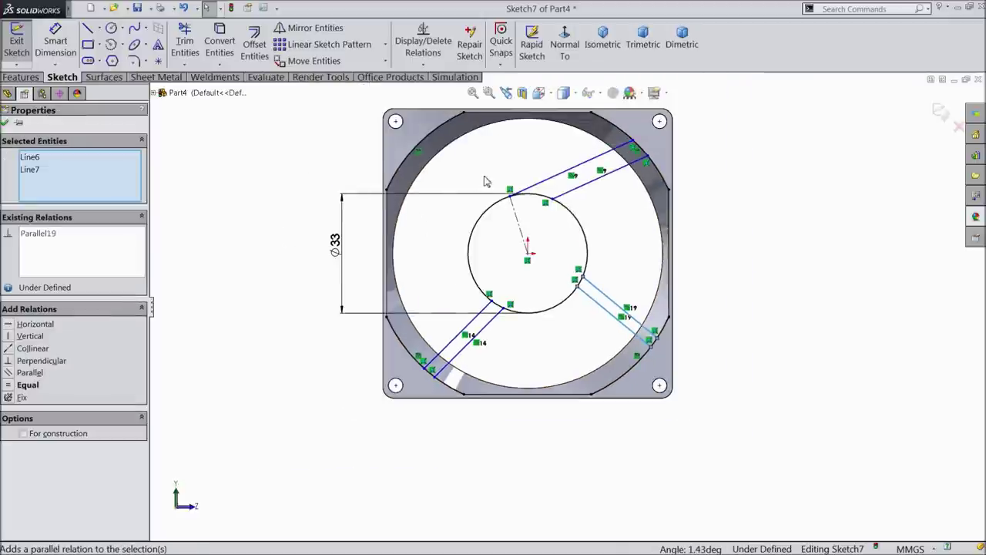
{"action": "scroll", "coordinate": [484, 181], "scroll_direction": "up", "scroll_amount": 2}
Slide the upper spoke's inner endpoint to a new spot along the hub circle
{"action": "scroll", "coordinate": [540, 233], "scroll_direction": "up", "scroll_amount": 2}
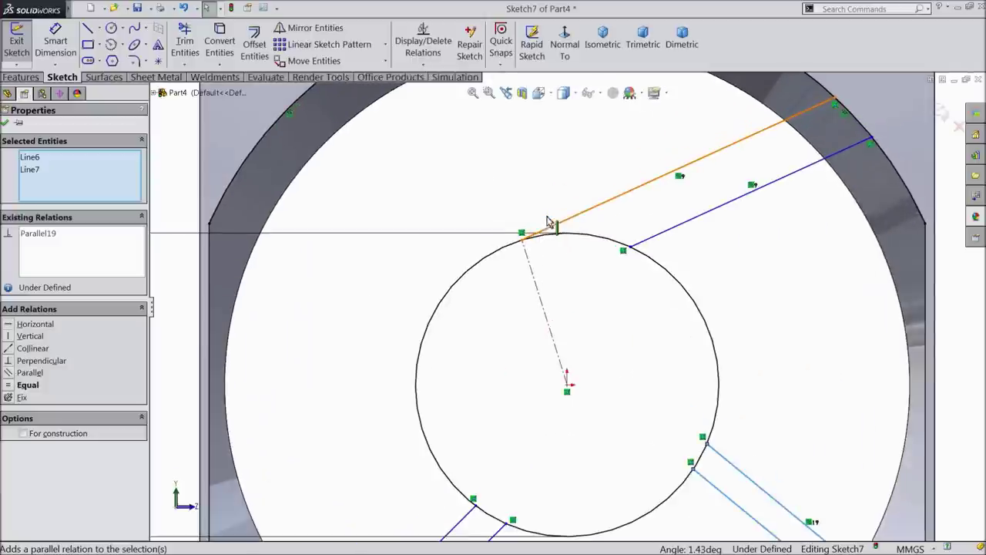
{"action": "mouse_move", "coordinate": [523, 241]}
{"action": "left_mouse_down"}
{"action": "mouse_move", "coordinate": [556, 232]}
{"action": "mouse_move", "coordinate": [568, 242]}
{"action": "mouse_move", "coordinate": [537, 244]}
{"action": "left_mouse_up"}
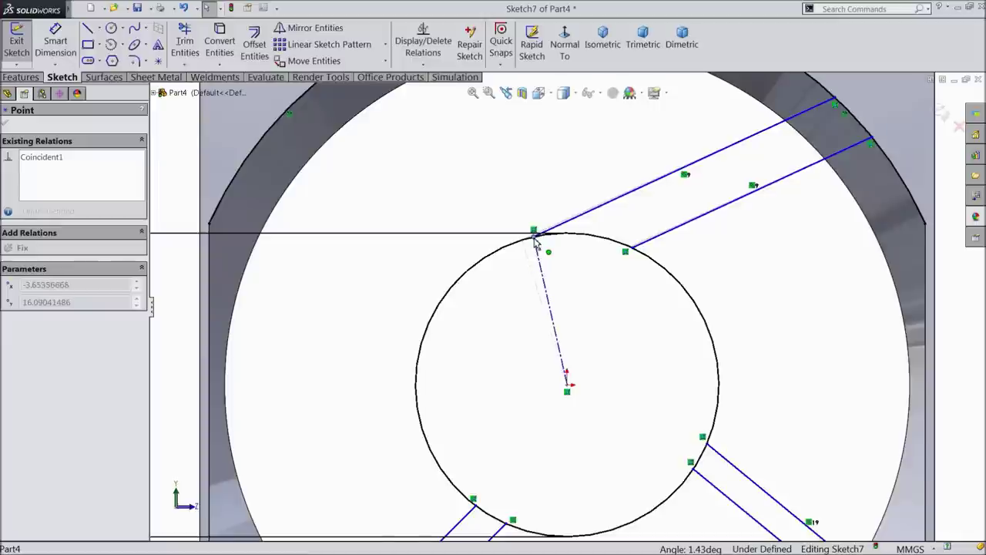
{"action": "key", "text": "f"}
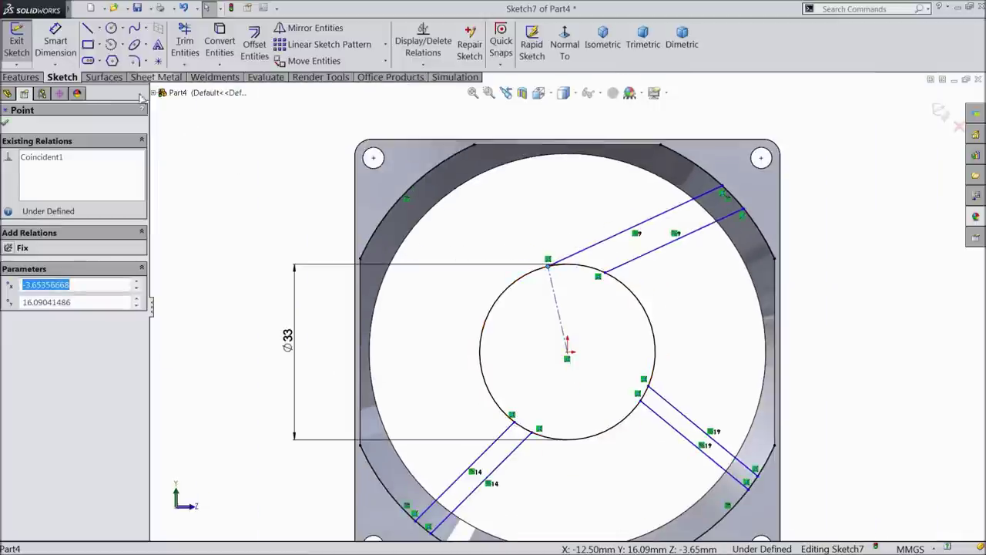
{"action": "left_click", "coordinate": [87, 28]}
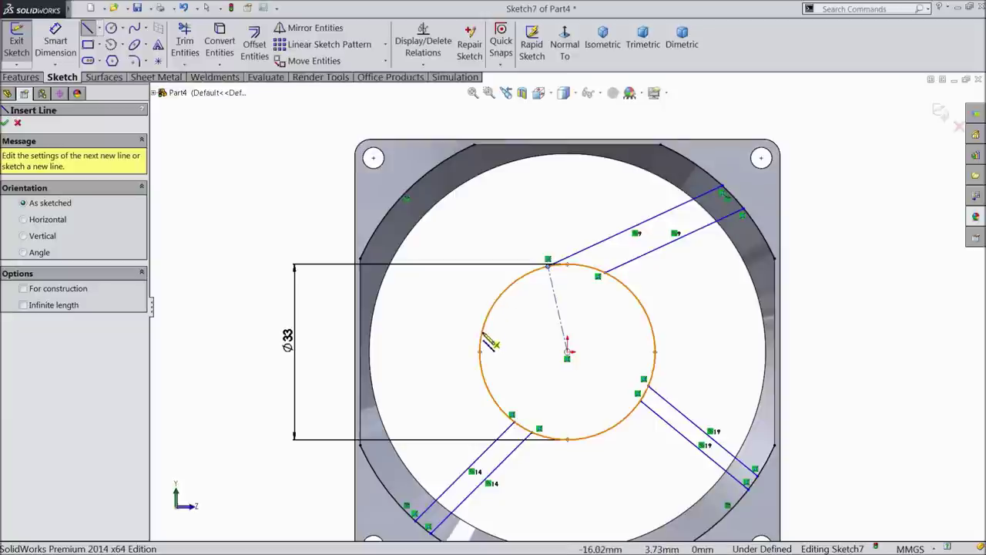
{"action": "left_click", "coordinate": [481, 361]}
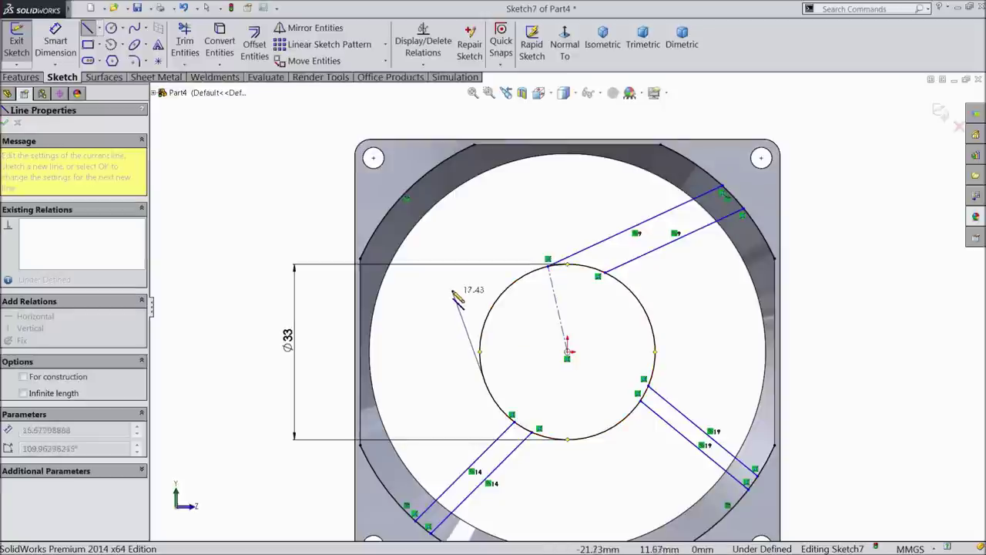
{"action": "key", "text": "Escape"}
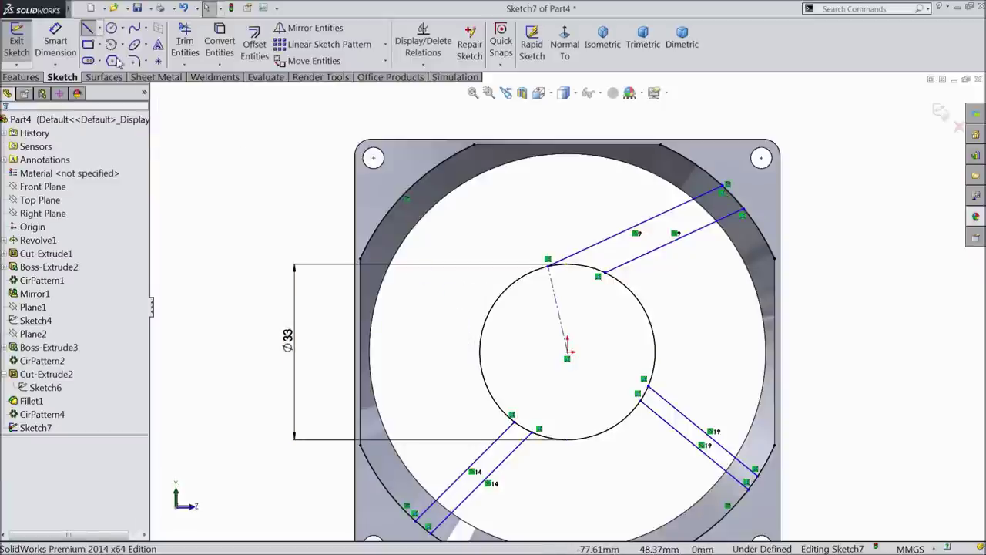
Draw the first upper-left spoke line from the hub circle to the outer arc
{"action": "left_click", "coordinate": [89, 28]}
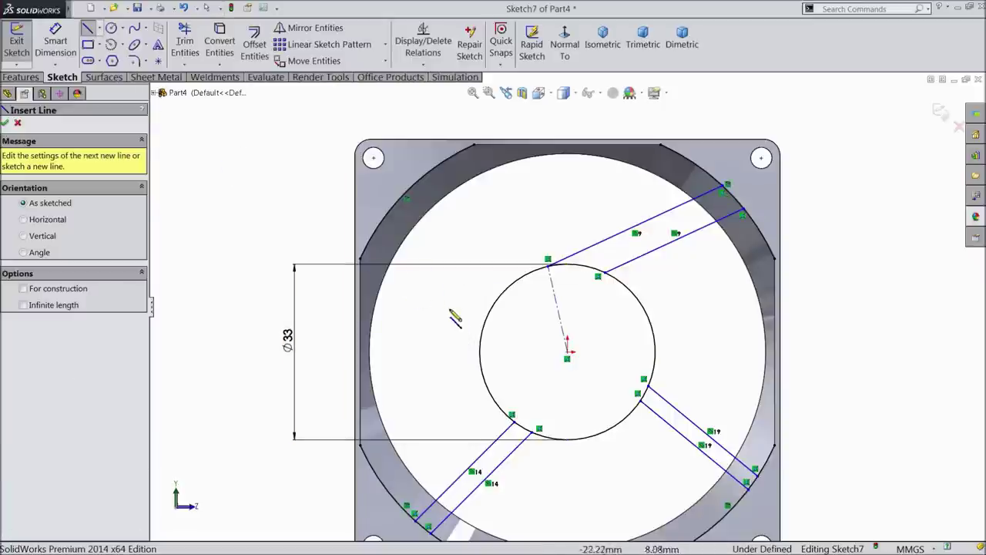
{"action": "left_click", "coordinate": [482, 346]}
{"action": "key", "text": "Escape"}
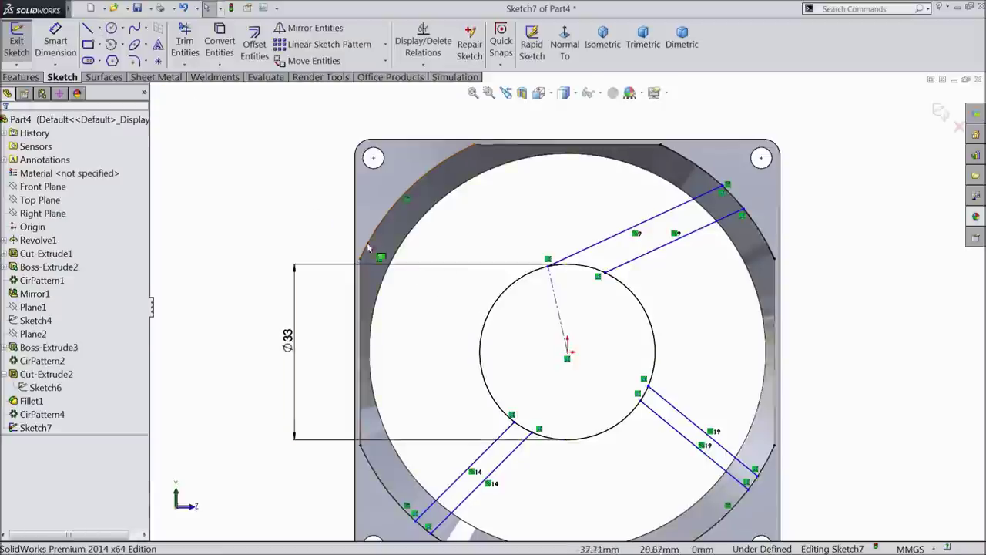
{"action": "left_click", "coordinate": [87, 28]}
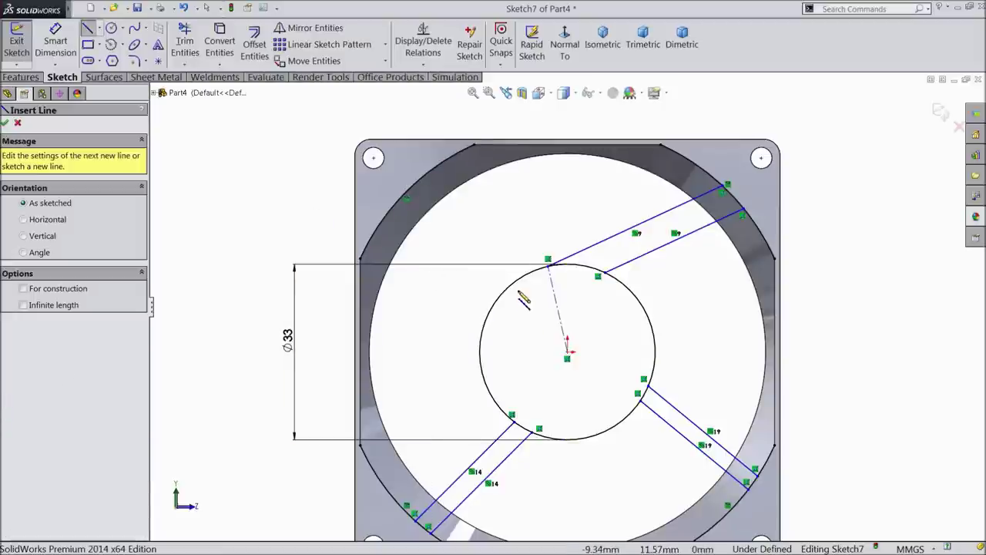
{"action": "left_click", "coordinate": [480, 340]}
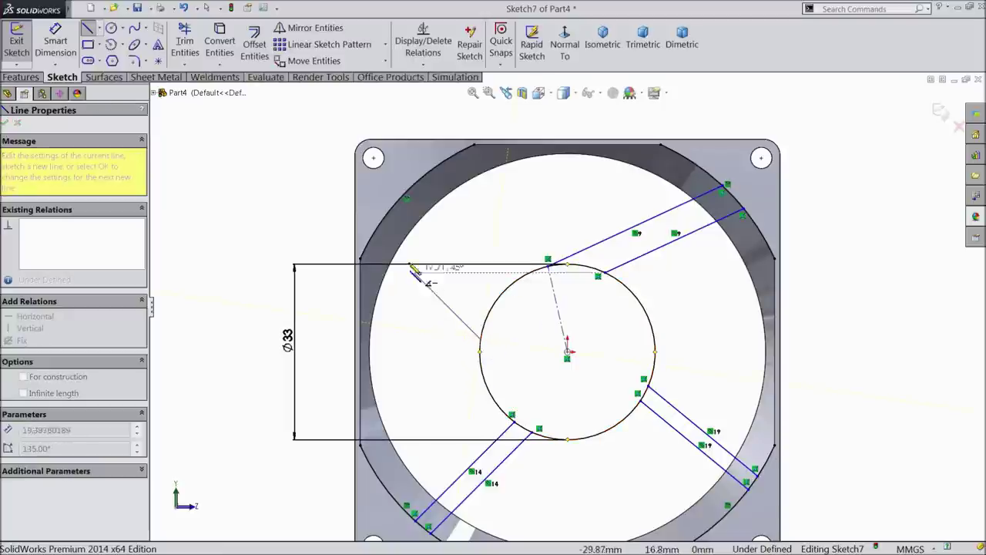
{"action": "left_click", "coordinate": [377, 239]}
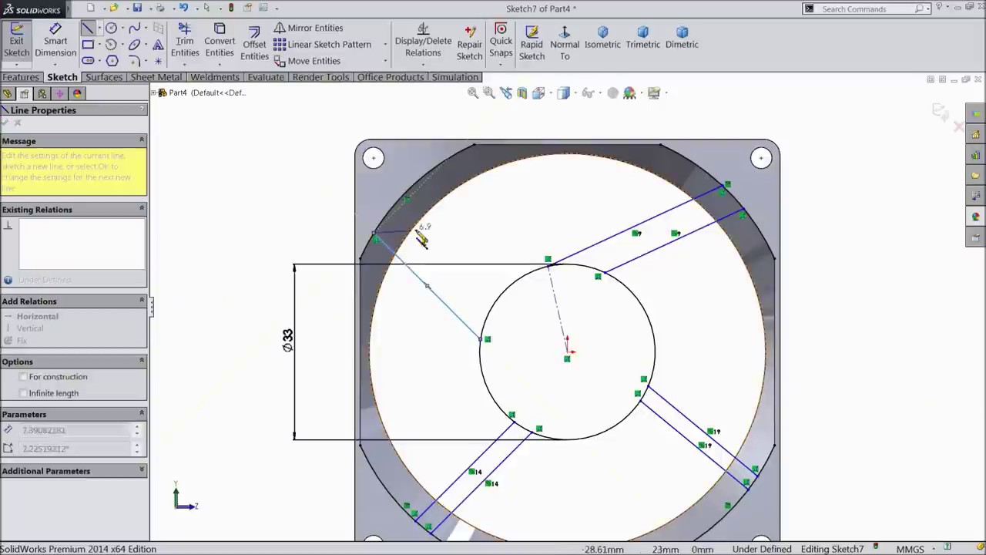
{"action": "right_click", "coordinate": [457, 241]}
{"action": "left_click", "coordinate": [483, 94]}
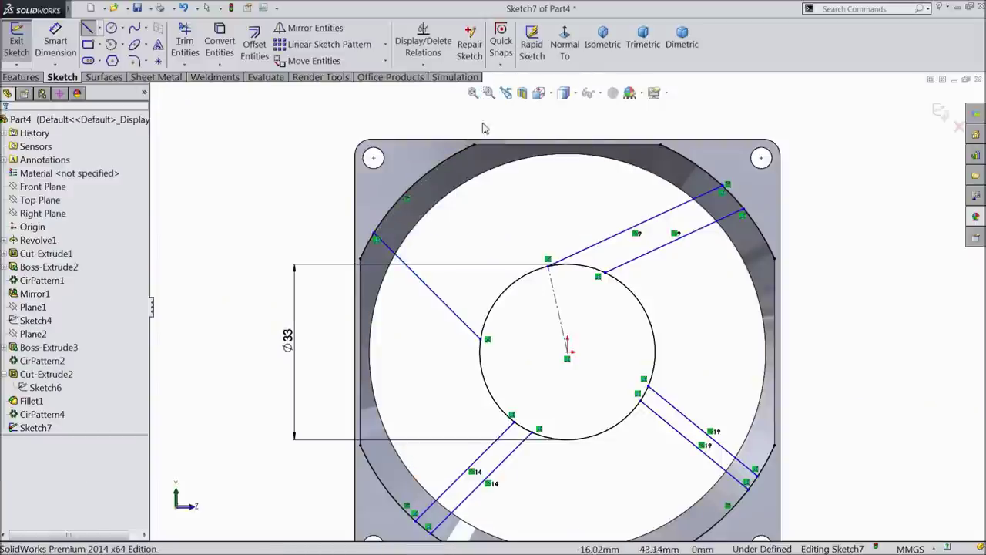
Draw the second upper-left spoke line, 27.03 mm, from the outer arc to the hub circle
{"action": "left_click", "coordinate": [88, 30]}
{"action": "scroll", "coordinate": [465, 329], "scroll_direction": "down", "scroll_amount": 2}
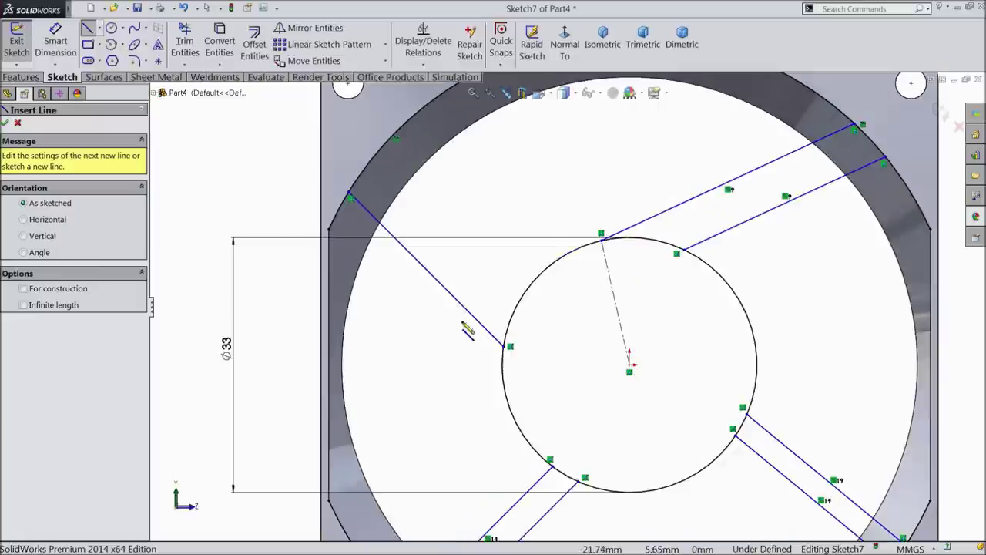
{"action": "left_click", "coordinate": [521, 327]}
{"action": "key", "text": "Escape"}
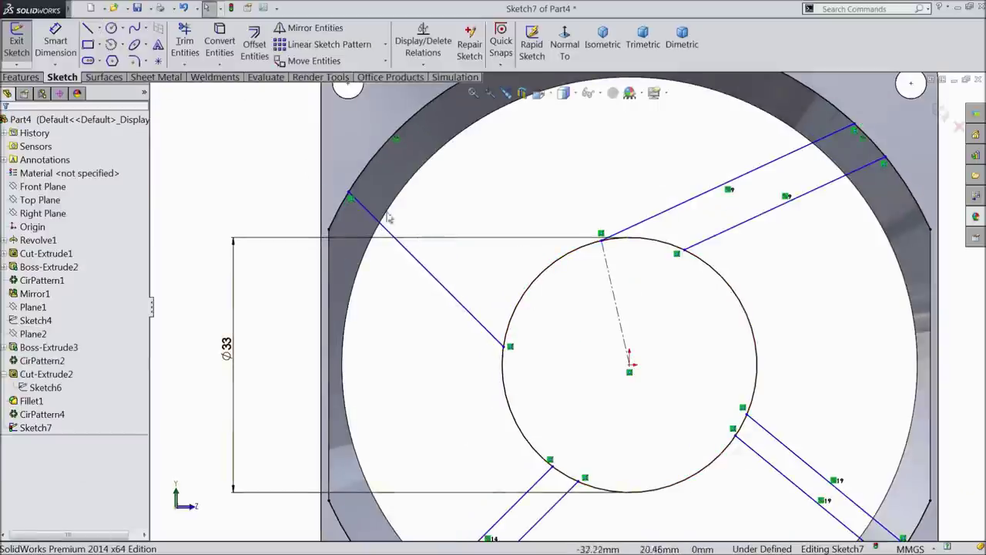
{"action": "left_click", "coordinate": [88, 29]}
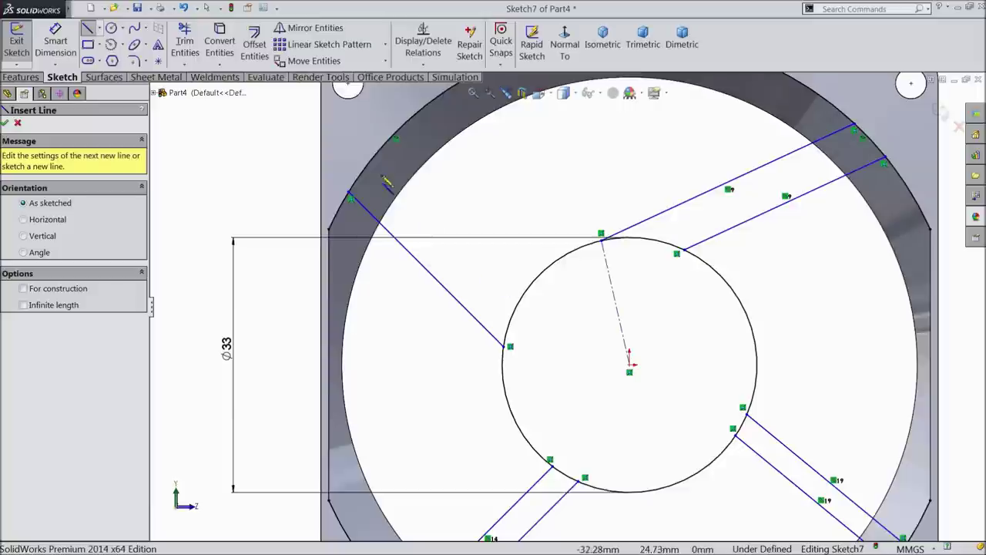
{"action": "left_click", "coordinate": [370, 171]}
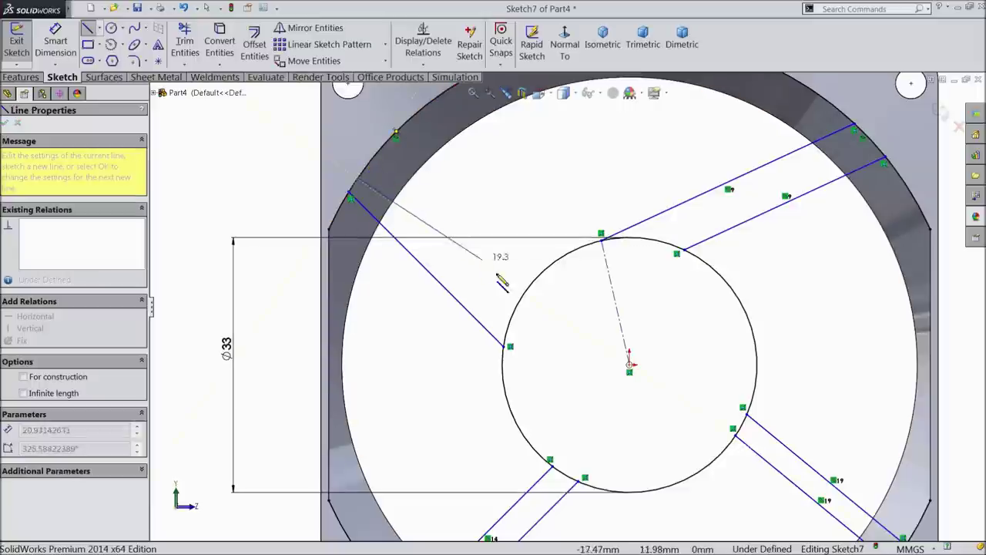
{"action": "left_click", "coordinate": [516, 332]}
{"action": "right_click", "coordinate": [494, 108]}
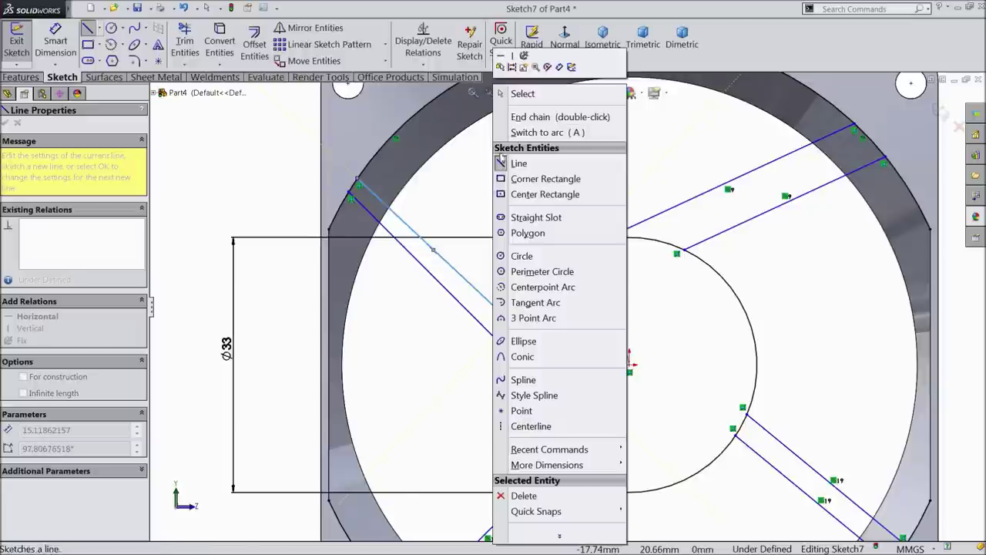
{"action": "left_click", "coordinate": [522, 93]}
{"action": "left_click", "coordinate": [463, 282]}
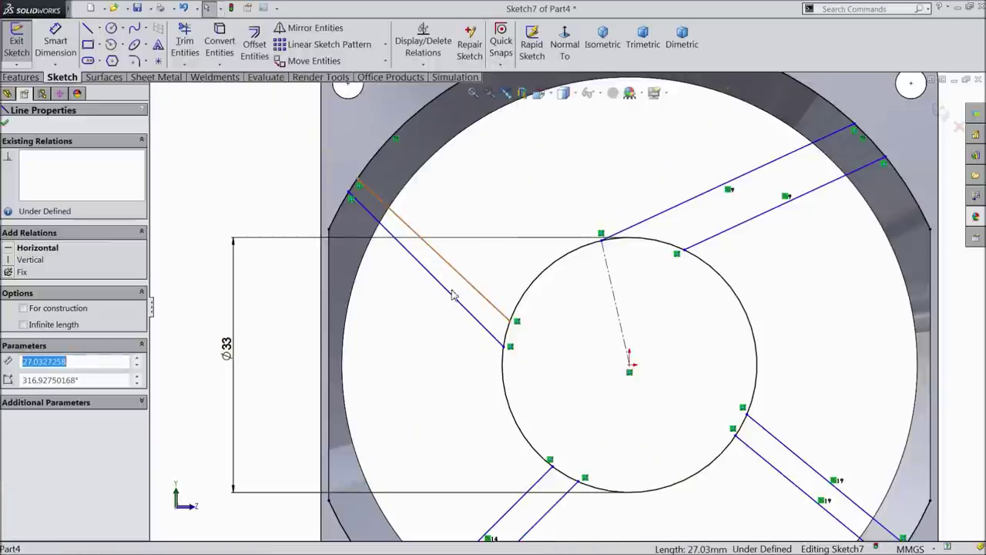
Make the upper-left spoke lines parallel and dimension the spoke 3 mm wide
{"action": "left_click", "coordinate": [453, 299], "text": "ctrl"}
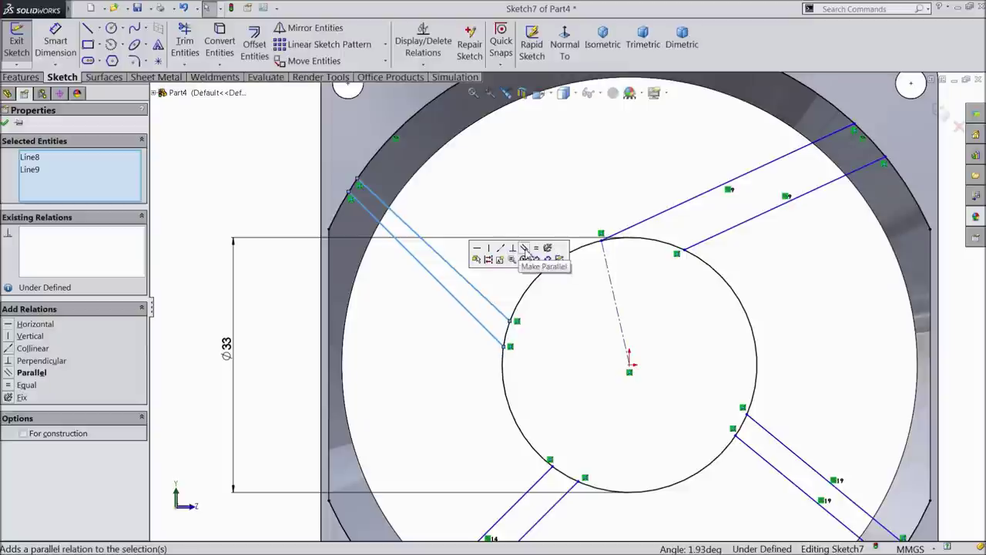
{"action": "left_click", "coordinate": [520, 258]}
{"action": "left_click", "coordinate": [56, 42]}
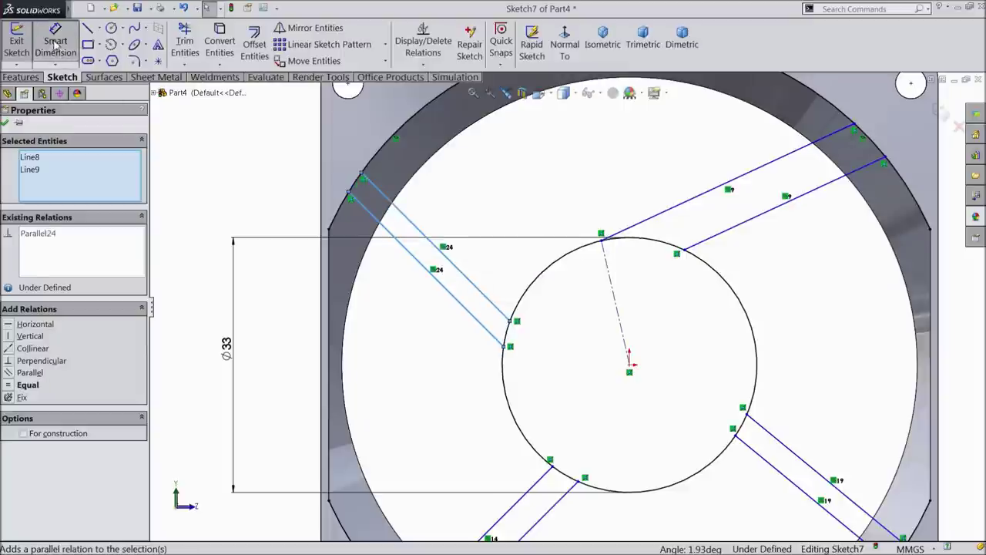
{"action": "left_click", "coordinate": [451, 262]}
{"action": "left_click", "coordinate": [434, 274]}
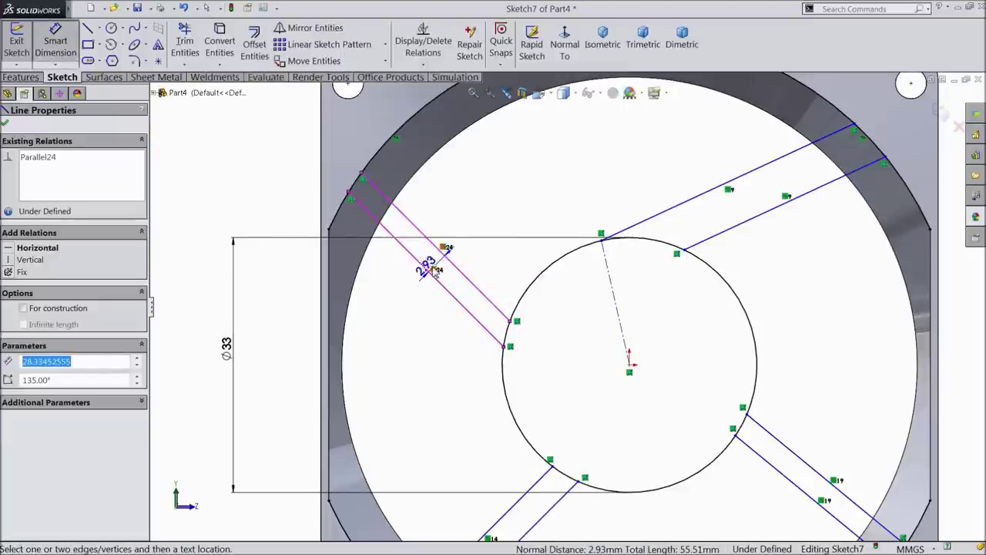
{"action": "left_click", "coordinate": [435, 269]}
{"action": "type", "text": "3"}
{"action": "key", "text": "Return"}
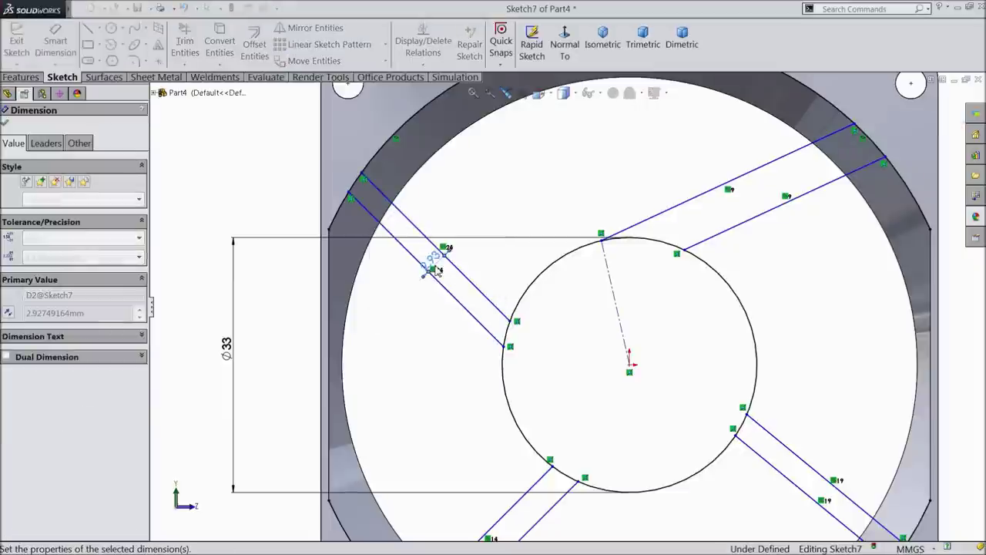
{"action": "scroll", "coordinate": [550, 374], "scroll_direction": "up", "scroll_amount": 5}
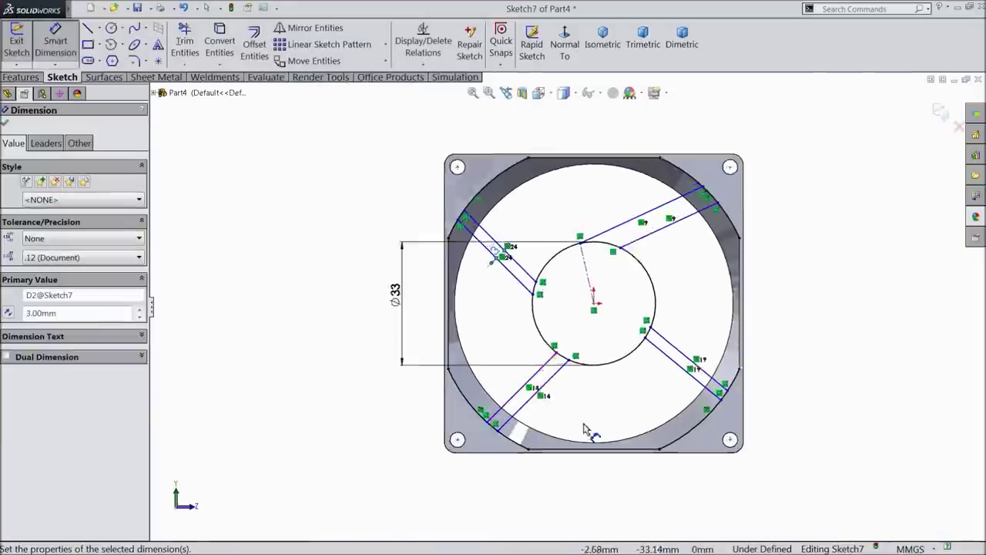
{"action": "scroll", "coordinate": [540, 363], "scroll_direction": "down", "scroll_amount": 8}
Dimension the lower-left spoke's parallel edges 3 mm apart
{"action": "left_click", "coordinate": [454, 295]}
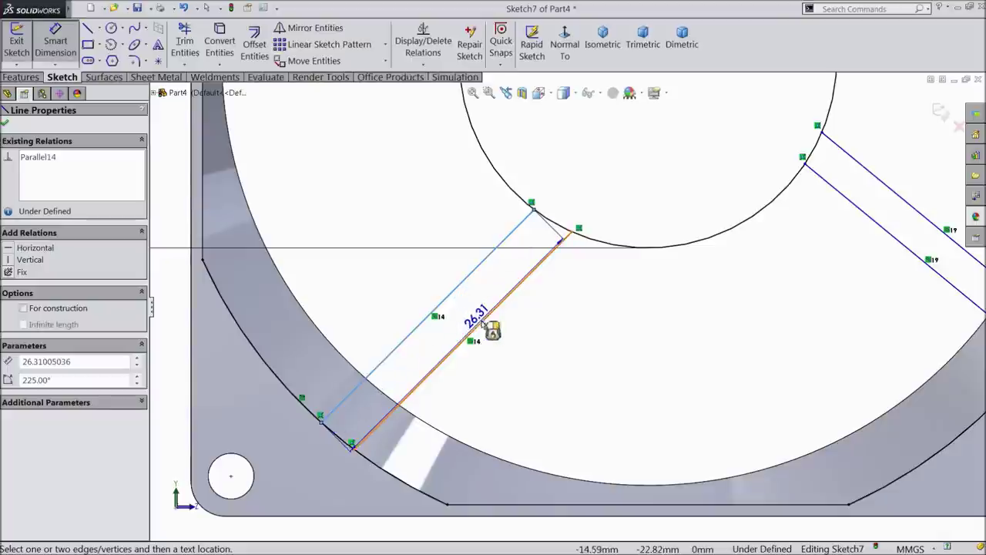
{"action": "left_click", "coordinate": [481, 324]}
{"action": "left_click", "coordinate": [464, 311]}
{"action": "type", "text": "3"}
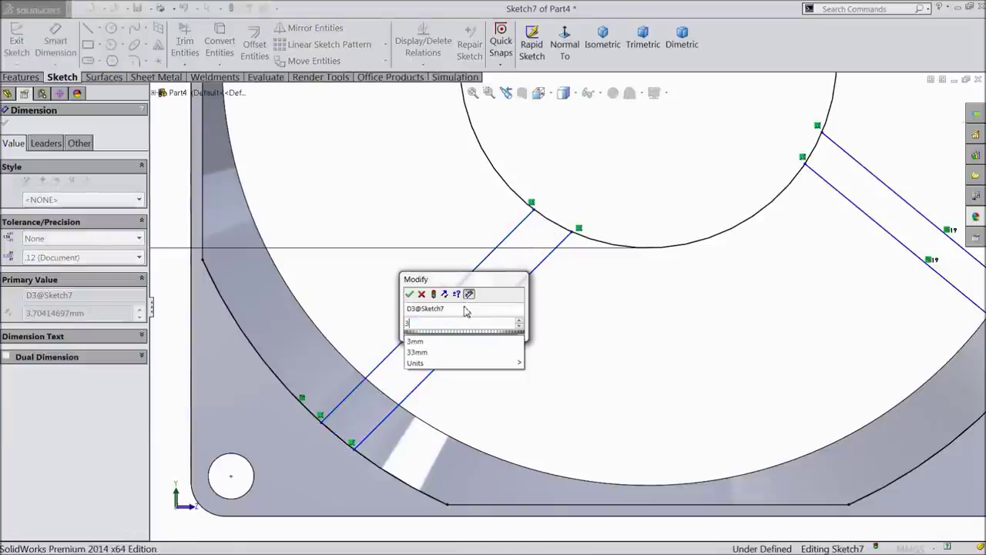
{"action": "key", "text": "Return"}
Dimension the lower-right spoke 3 mm wide, discarding a stray length dimension
{"action": "left_click", "coordinate": [898, 195]}
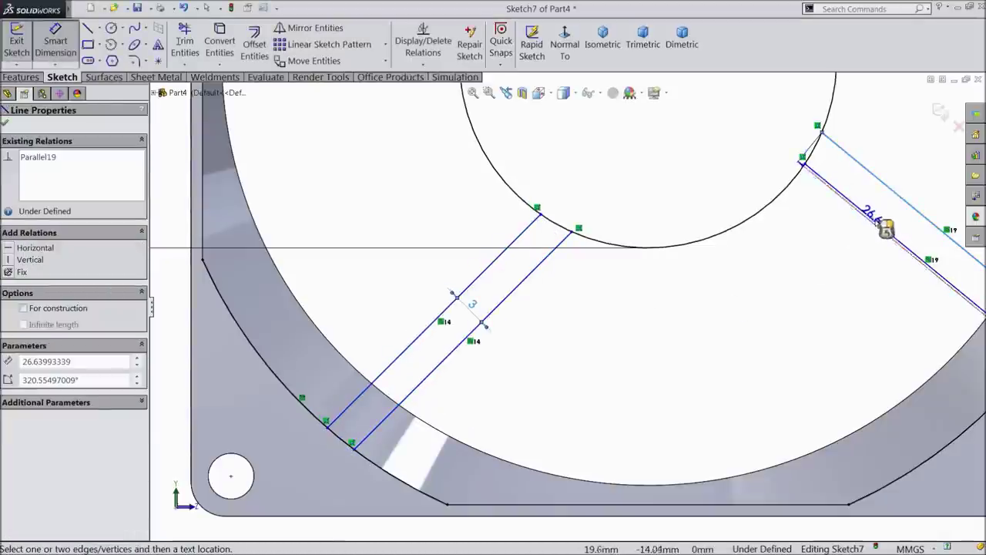
{"action": "left_click", "coordinate": [855, 224]}
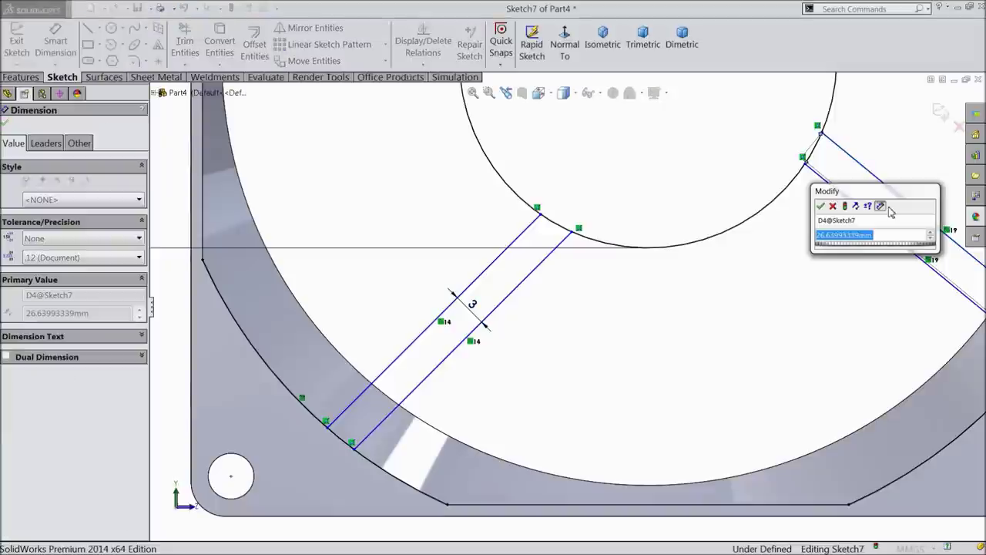
{"action": "left_click", "coordinate": [832, 206]}
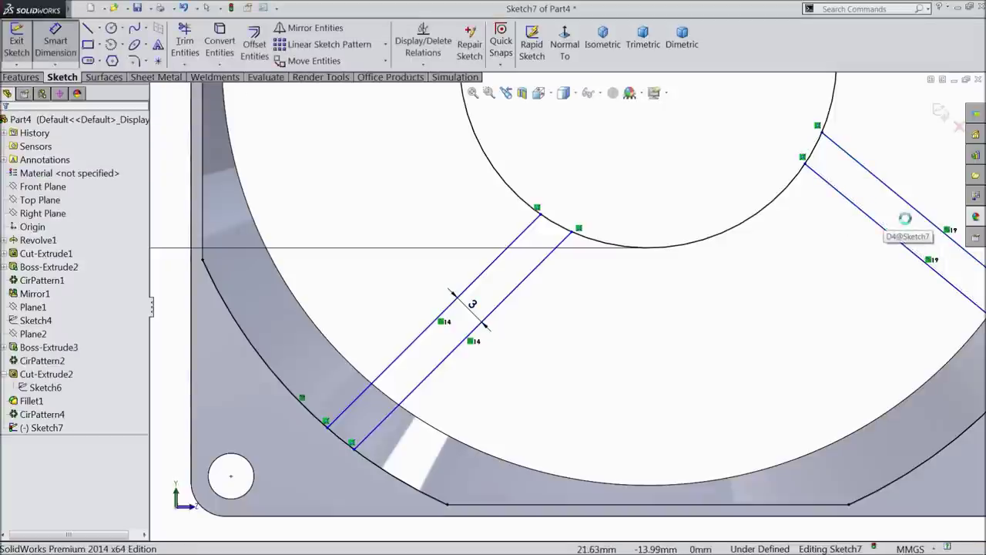
{"action": "left_click", "coordinate": [903, 202]}
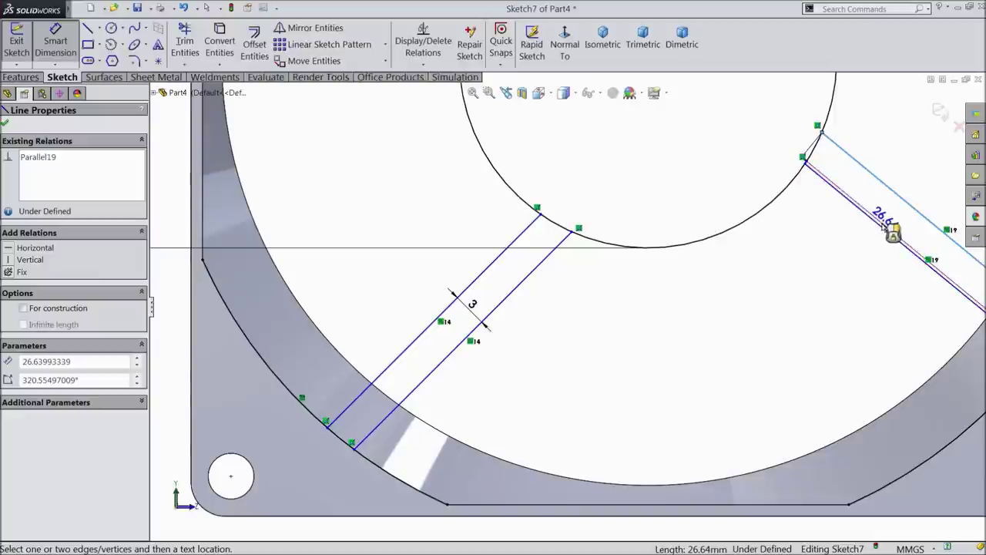
{"action": "left_click", "coordinate": [886, 185]}
{"action": "left_click", "coordinate": [902, 216]}
{"action": "type", "text": "3"}
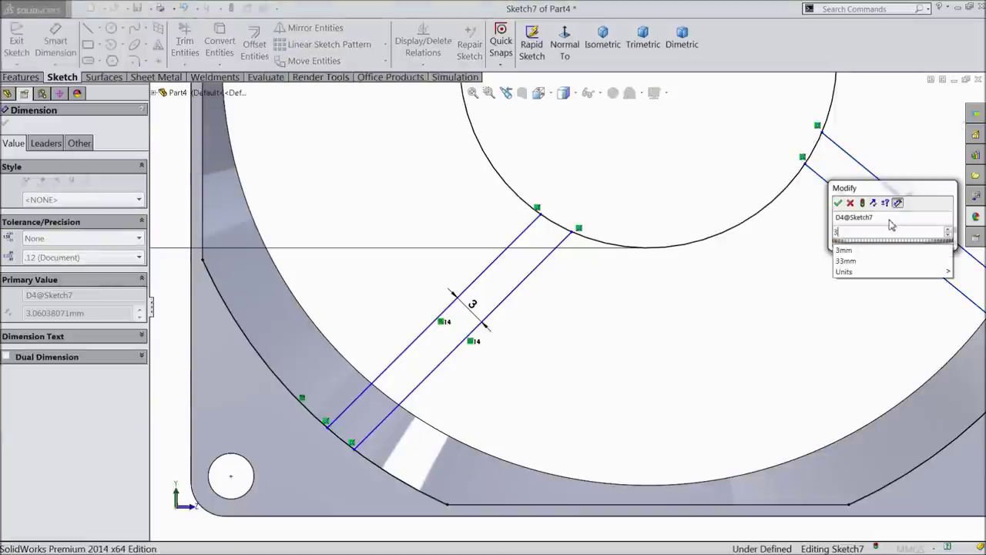
{"action": "key", "text": "Return"}
{"action": "scroll", "coordinate": [770, 277], "scroll_direction": "down", "scroll_amount": 5}
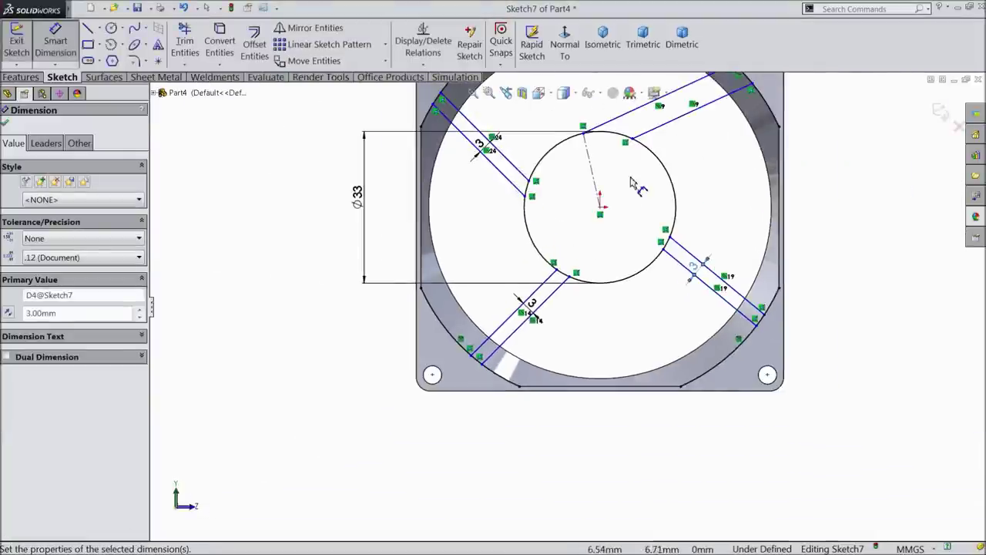
{"action": "scroll", "coordinate": [630, 182], "scroll_direction": "down", "scroll_amount": 2}
{"action": "left_click", "coordinate": [4, 124]}
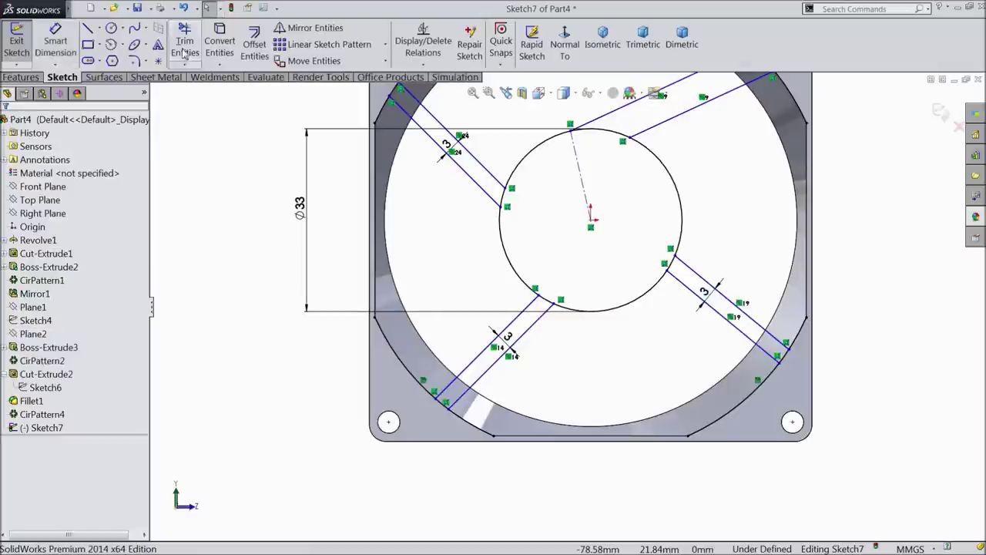
Power-trim the four hub-circle arcs lying between each spoke's parallel lines
{"action": "left_click", "coordinate": [185, 40]}
{"action": "scroll", "coordinate": [543, 207], "scroll_direction": "down", "scroll_amount": 3}
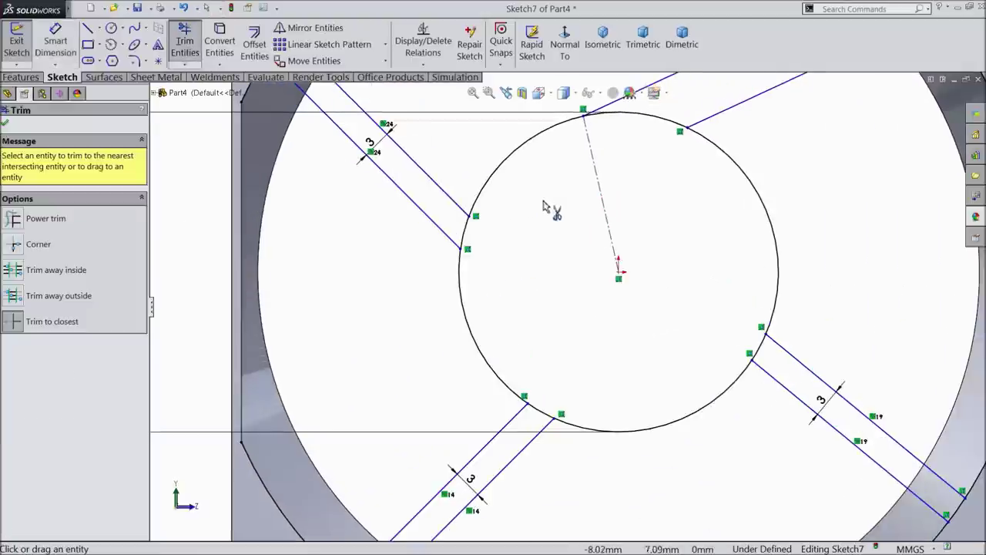
{"action": "left_click", "coordinate": [465, 232]}
{"action": "left_click", "coordinate": [651, 121]}
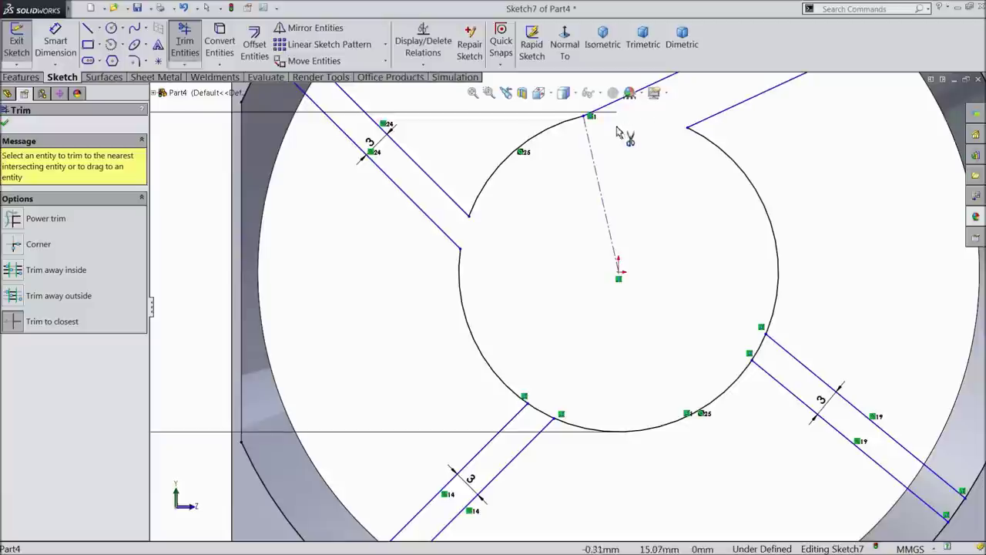
{"action": "left_click", "coordinate": [759, 347]}
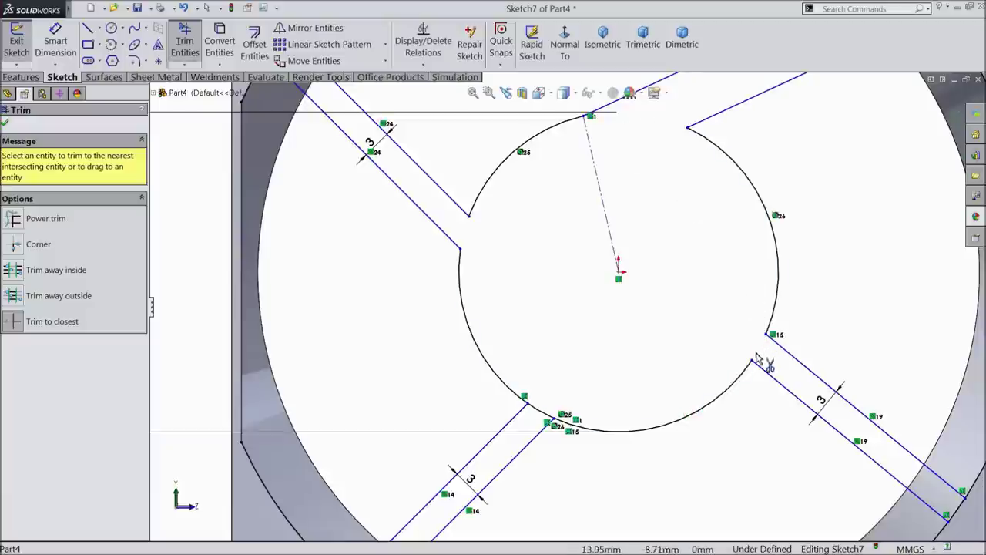
{"action": "left_click", "coordinate": [540, 417]}
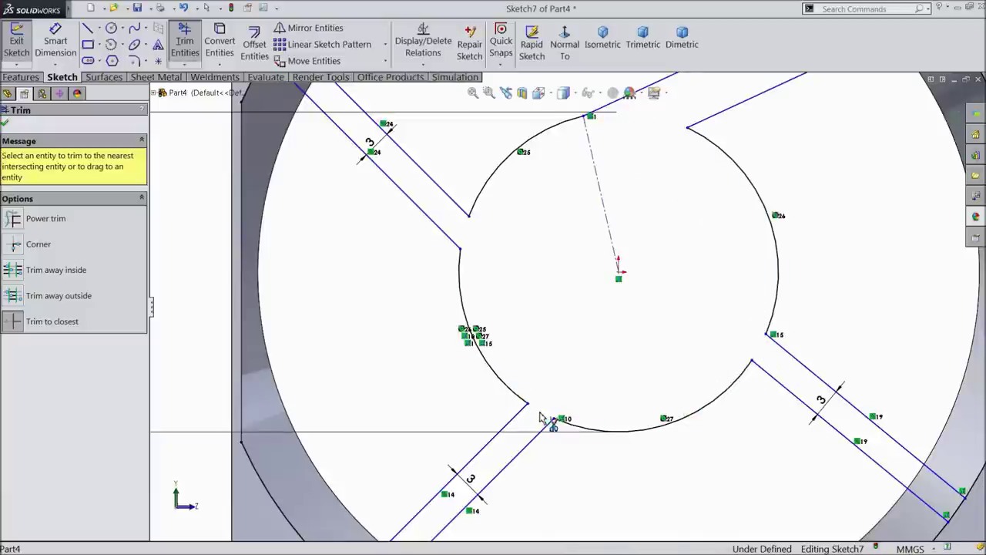
{"action": "left_click", "coordinate": [6, 124]}
{"action": "left_click", "coordinate": [135, 61]}
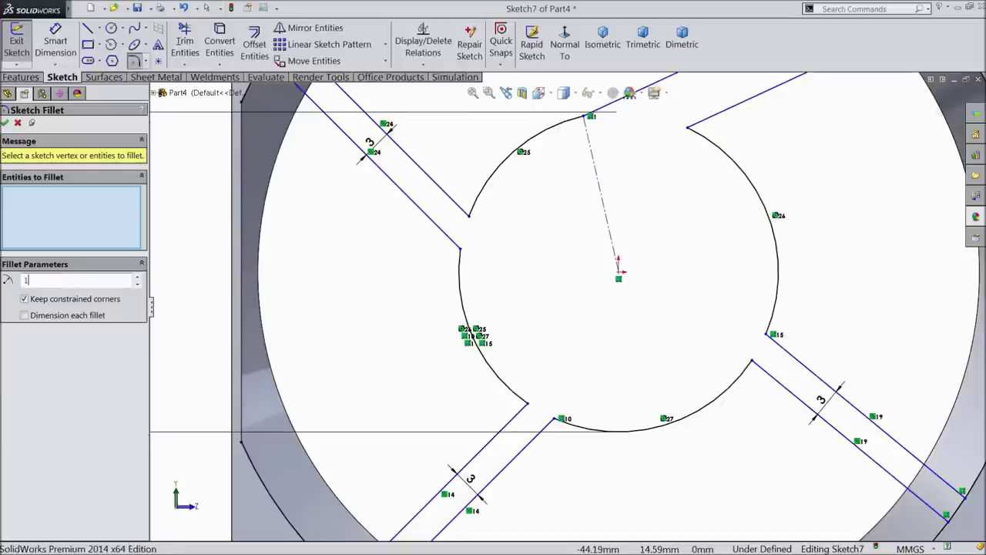
Fillet the eight spoke-to-hub corners with R1 sketch fillets
{"action": "left_click", "coordinate": [461, 251]}
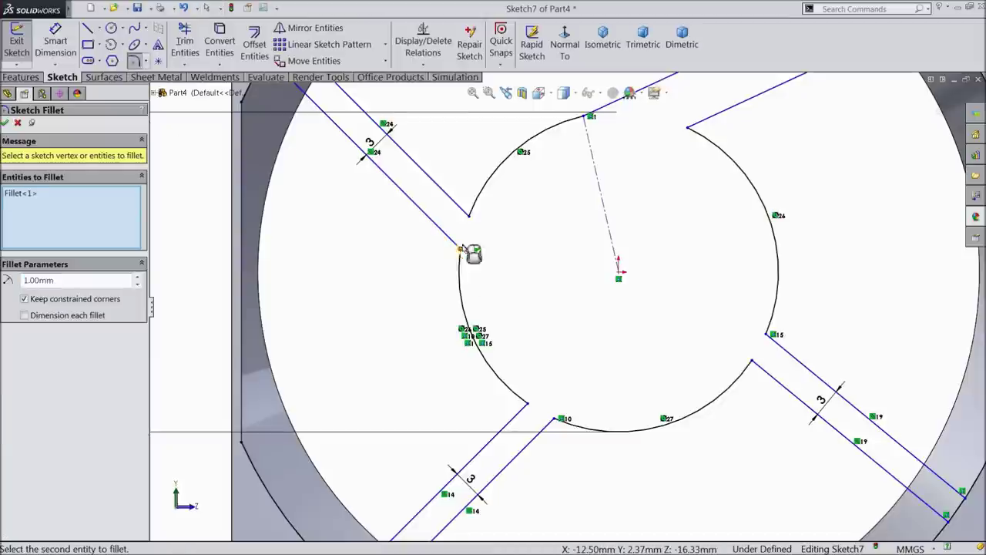
{"action": "left_click", "coordinate": [468, 209]}
{"action": "left_click", "coordinate": [586, 119]}
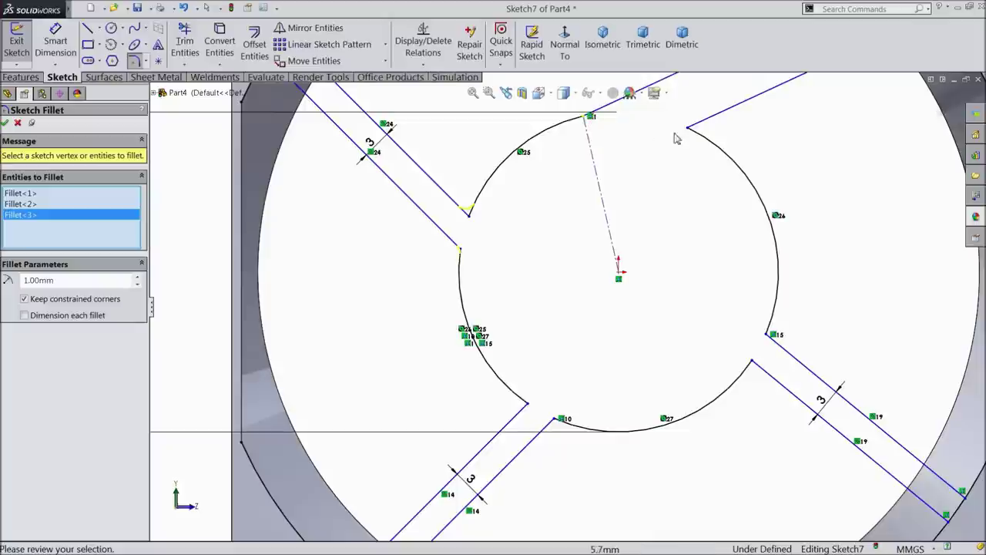
{"action": "left_click", "coordinate": [690, 127]}
{"action": "left_click", "coordinate": [767, 334]}
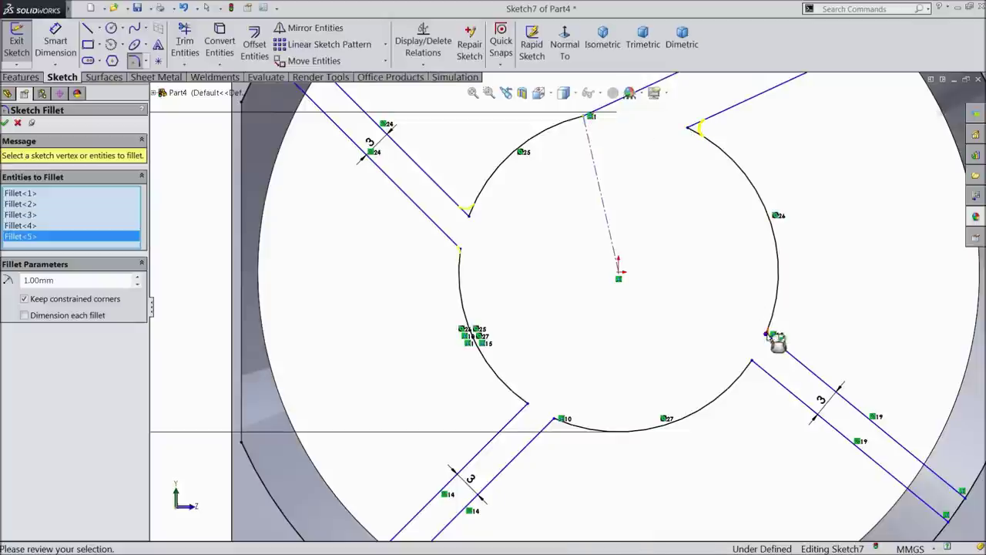
{"action": "left_click", "coordinate": [753, 361]}
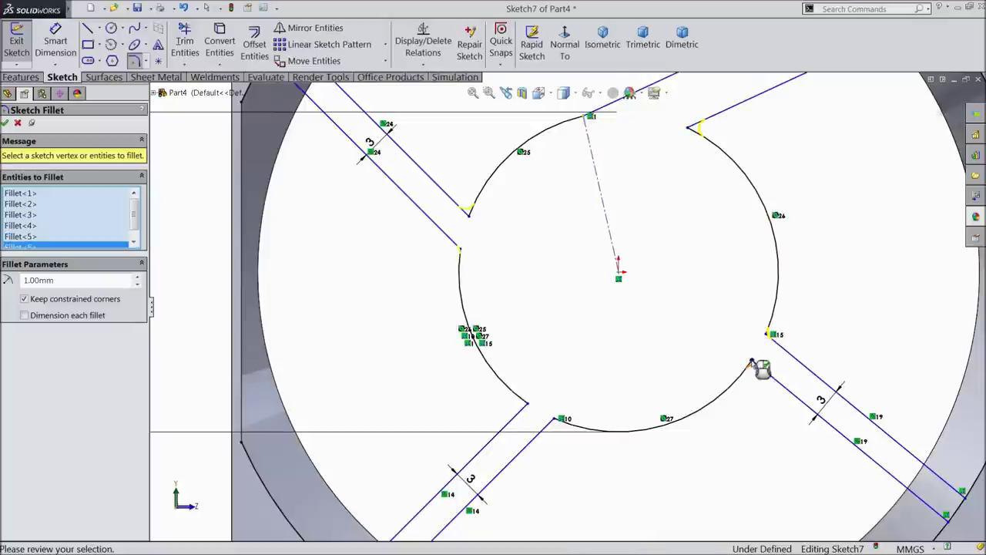
{"action": "left_click", "coordinate": [555, 421]}
{"action": "left_click", "coordinate": [527, 404]}
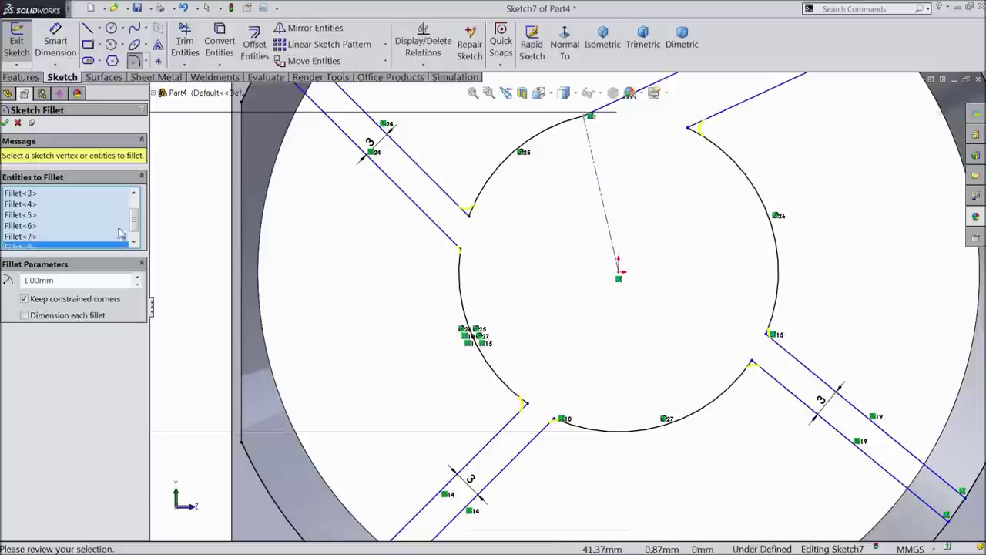
{"action": "left_click", "coordinate": [6, 123]}
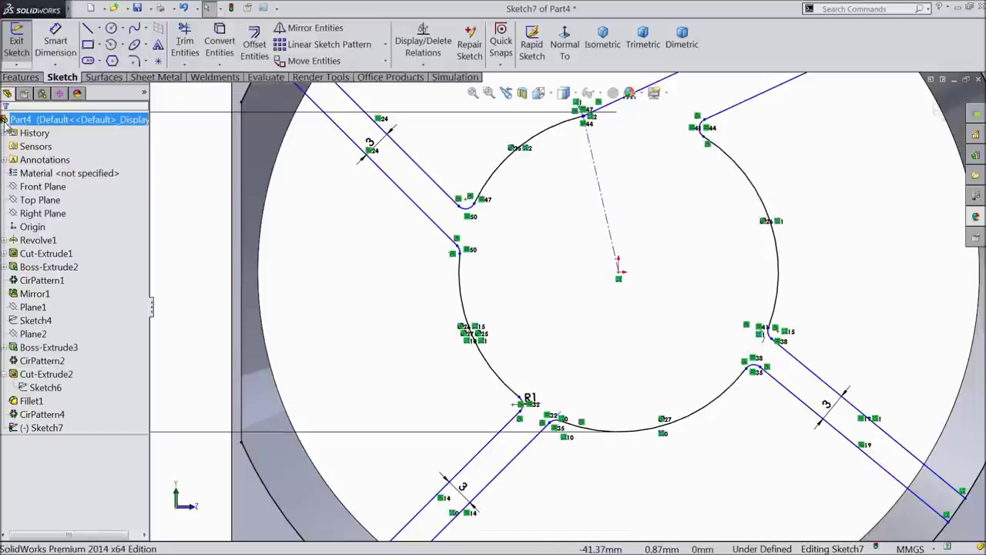
Zoom to fit the part and start an Extruded Boss/Base from the sketch
{"action": "key", "text": "f"}
{"action": "key", "text": "z"}
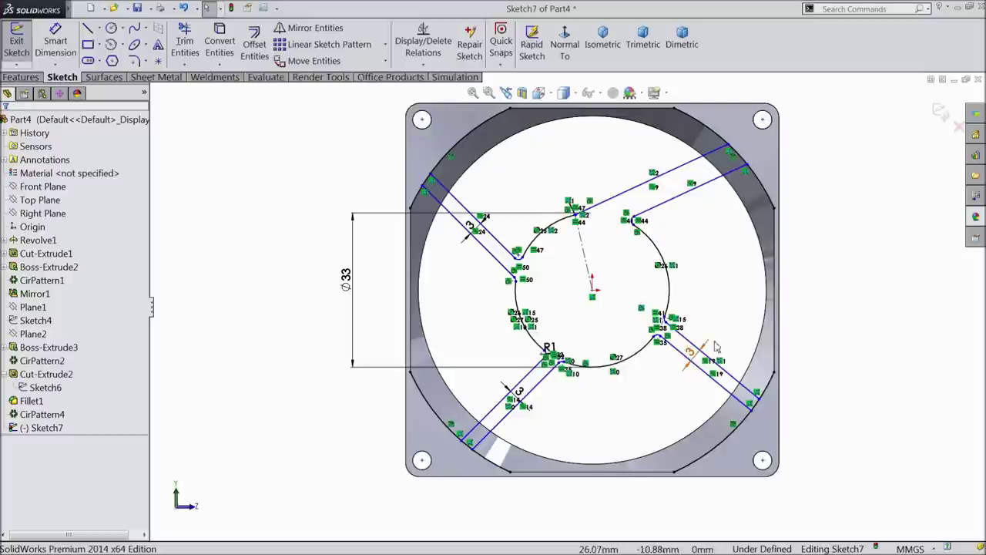
{"action": "scroll", "coordinate": [606, 279], "scroll_direction": "down", "scroll_amount": 1}
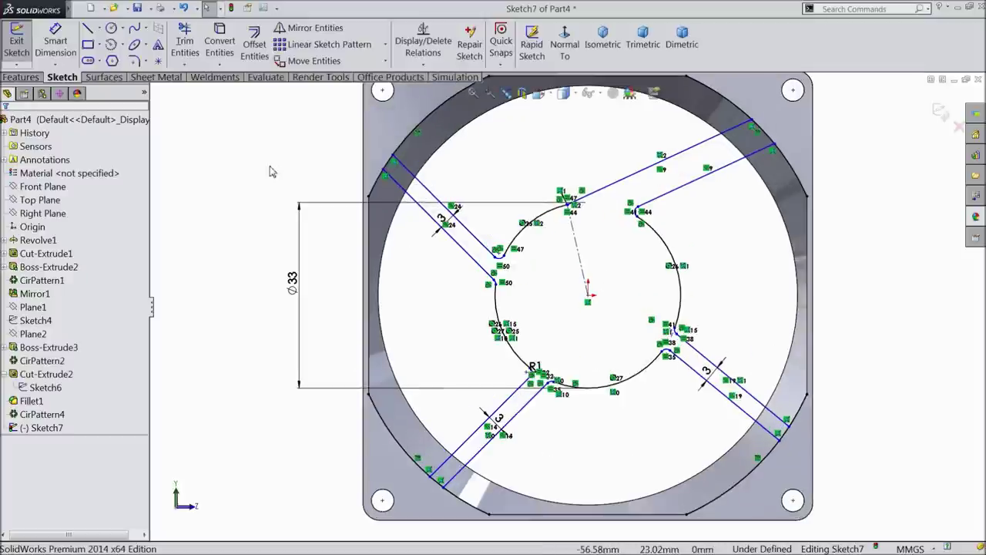
{"action": "left_click", "coordinate": [22, 77]}
{"action": "left_click", "coordinate": [23, 42]}
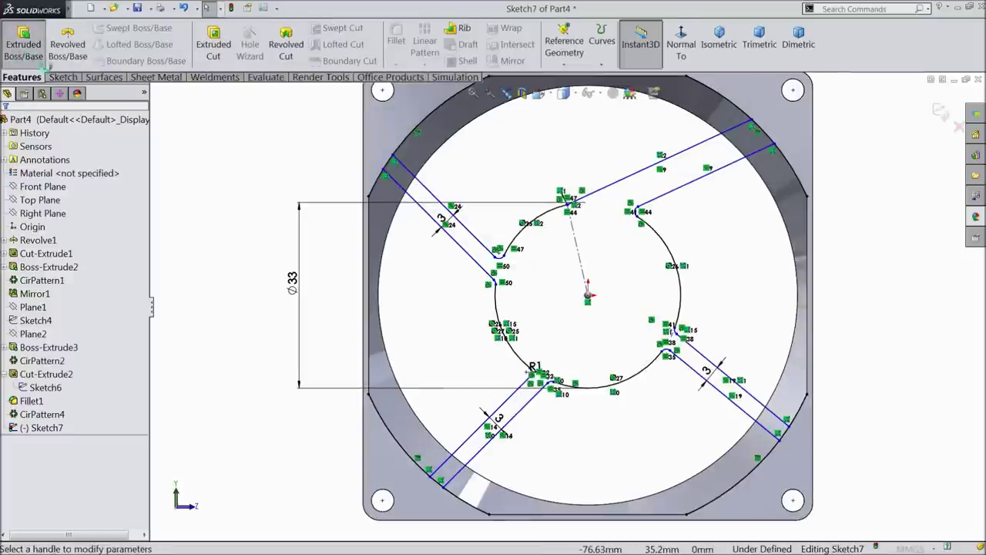
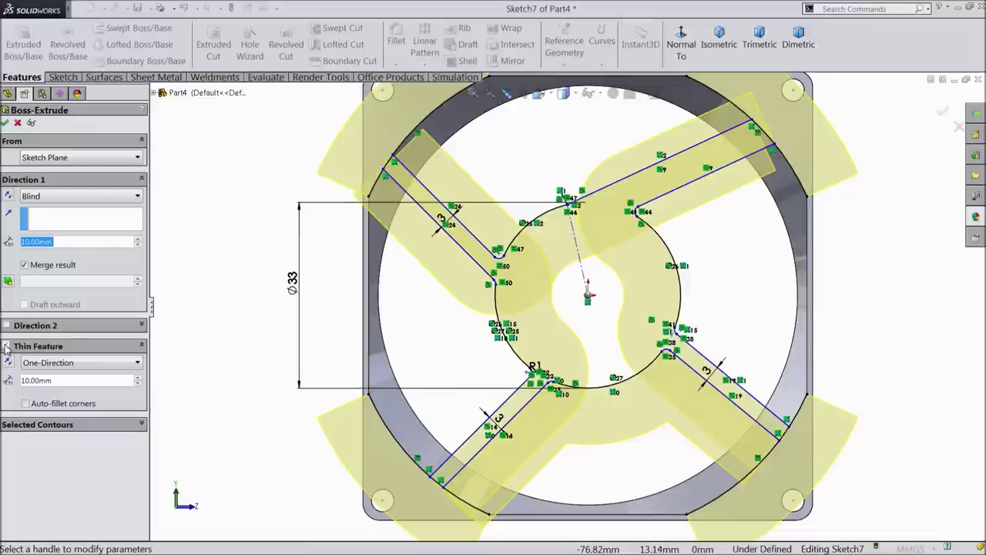
Cancel the pending Boss-Extrude and power-trim the stray outer arc from the spoke sketch
{"action": "left_click", "coordinate": [18, 123]}
{"action": "left_click", "coordinate": [62, 77]}
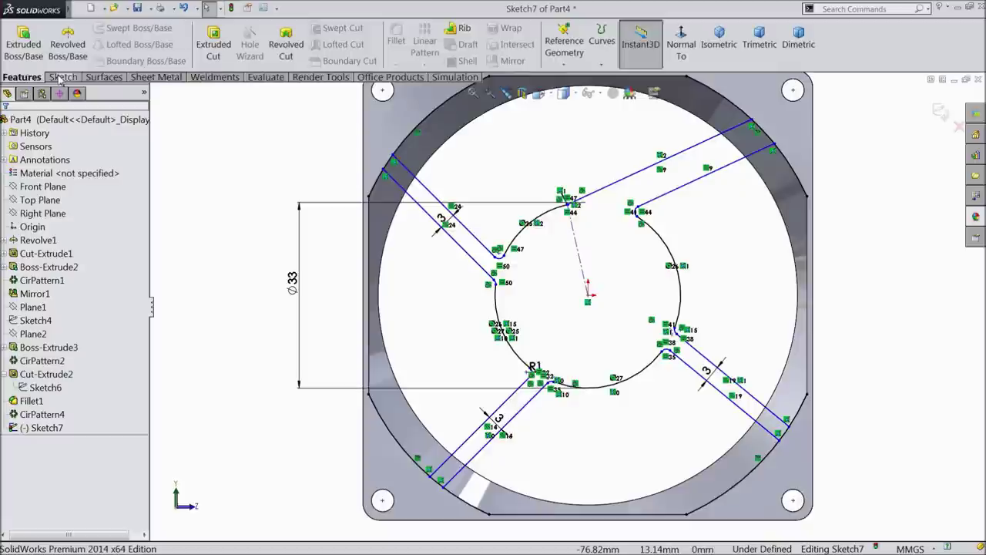
{"action": "left_click", "coordinate": [186, 46]}
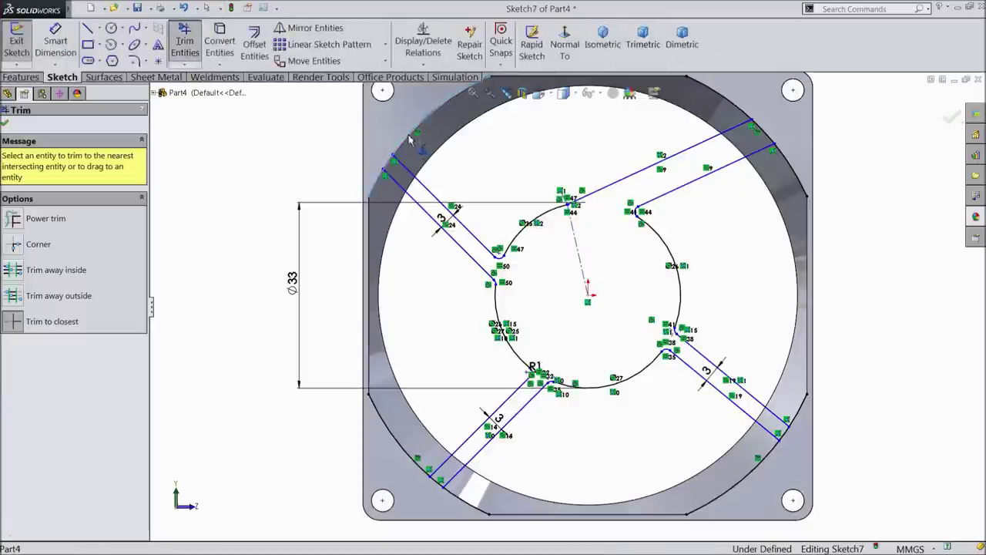
{"action": "scroll", "coordinate": [474, 477], "scroll_direction": "down", "scroll_amount": 3}
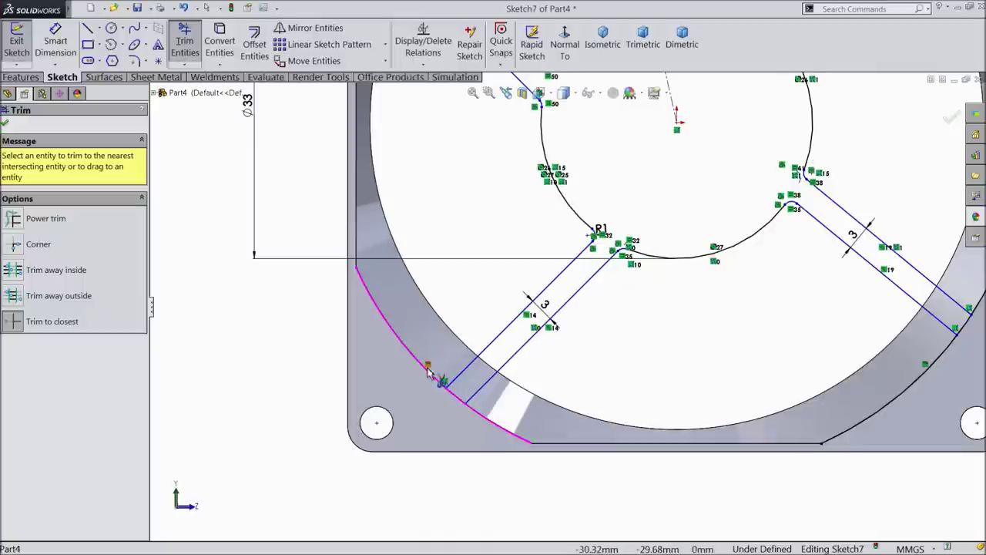
{"action": "scroll", "coordinate": [707, 375], "scroll_direction": "up", "scroll_amount": 1}
{"action": "left_click", "coordinate": [873, 356]}
{"action": "scroll", "coordinate": [799, 293], "scroll_direction": "up", "scroll_amount": 3}
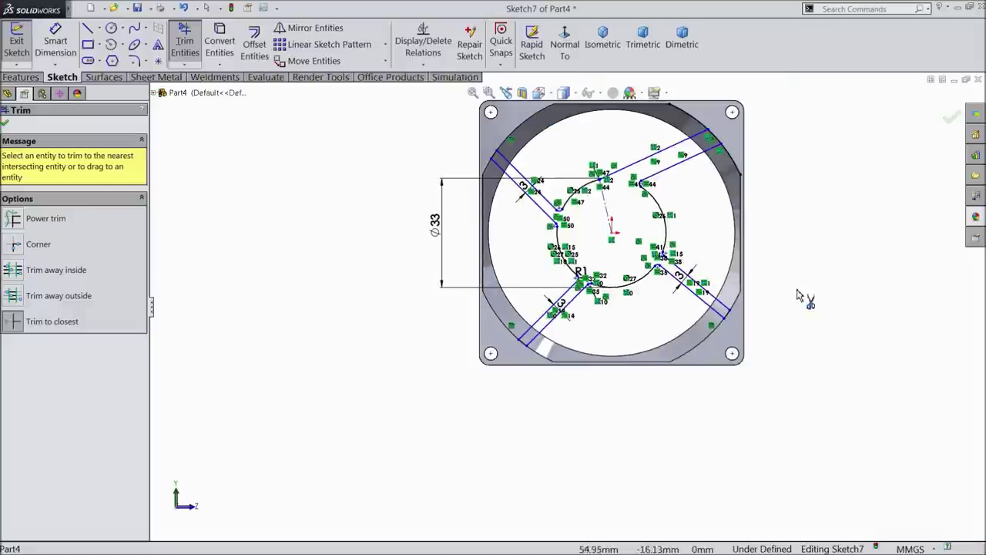
{"action": "scroll", "coordinate": [751, 149], "scroll_direction": "down", "scroll_amount": 6}
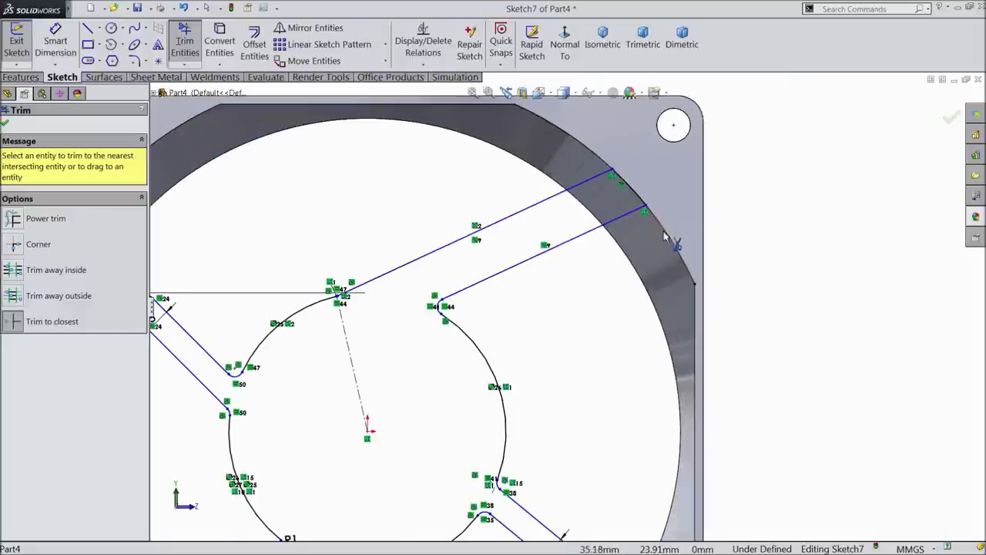
{"action": "left_click", "coordinate": [5, 125]}
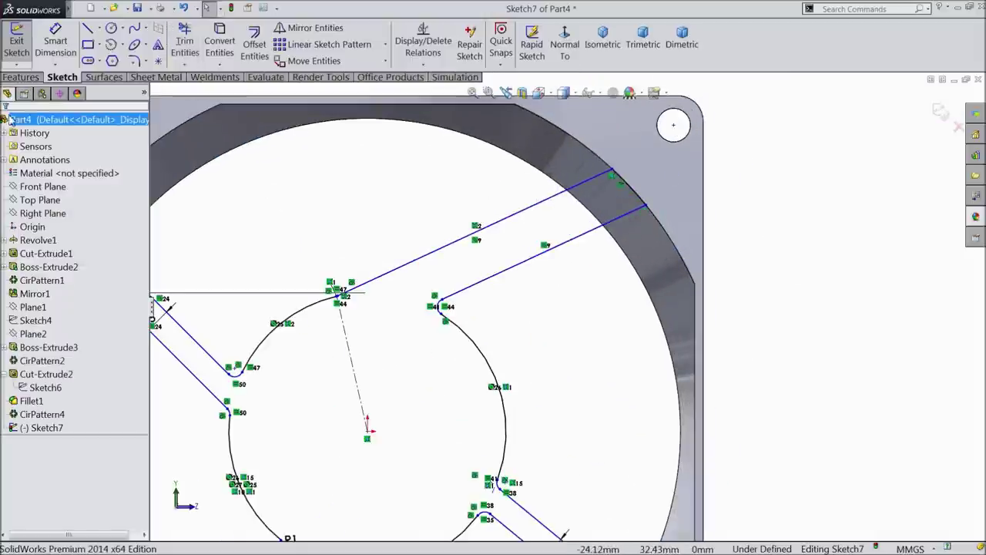
Extrude the hub and four spokes 3.5 mm in the reversed direction into the frame
{"action": "left_click", "coordinate": [21, 77]}
{"action": "left_click", "coordinate": [24, 44]}
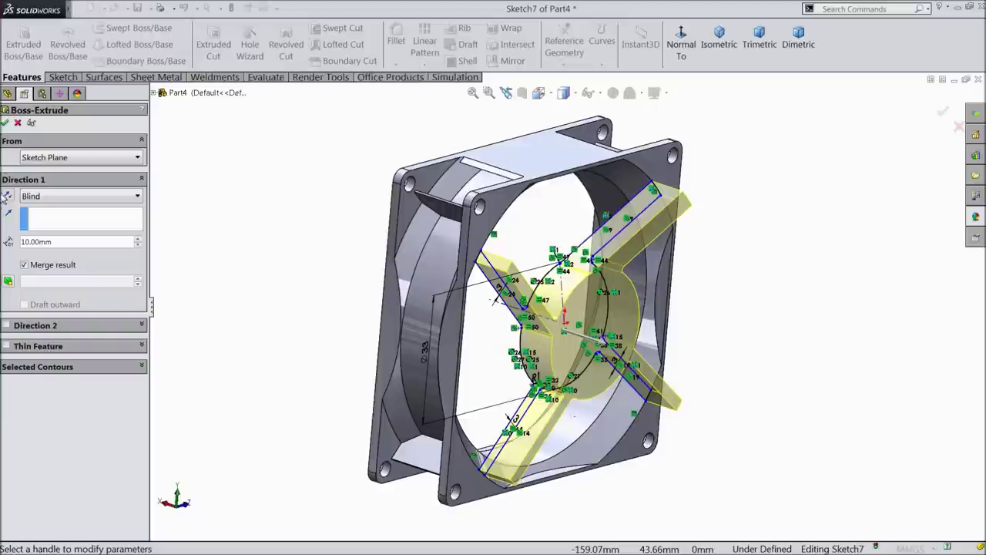
{"action": "left_click", "coordinate": [8, 196]}
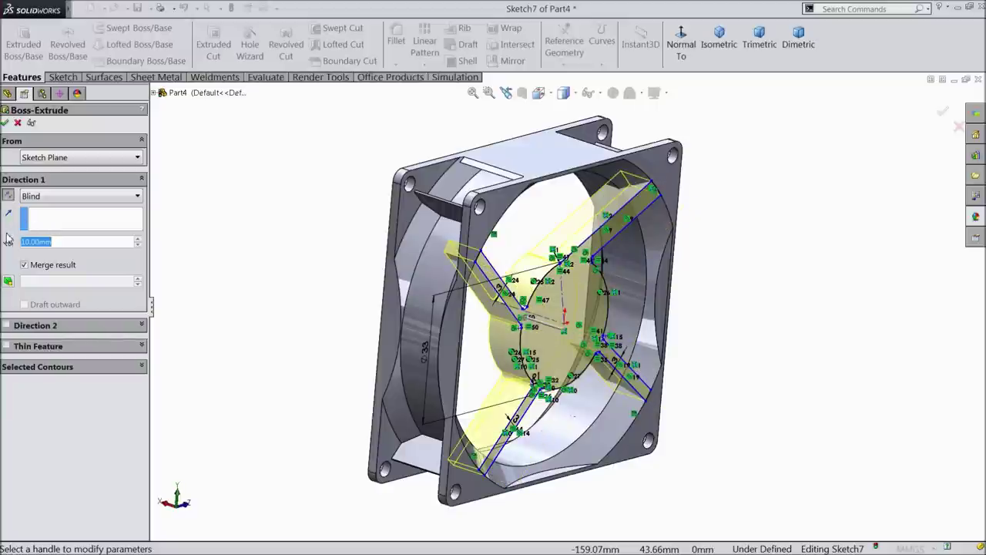
{"action": "type", "text": "3.5"}
{"action": "key", "text": "Return"}
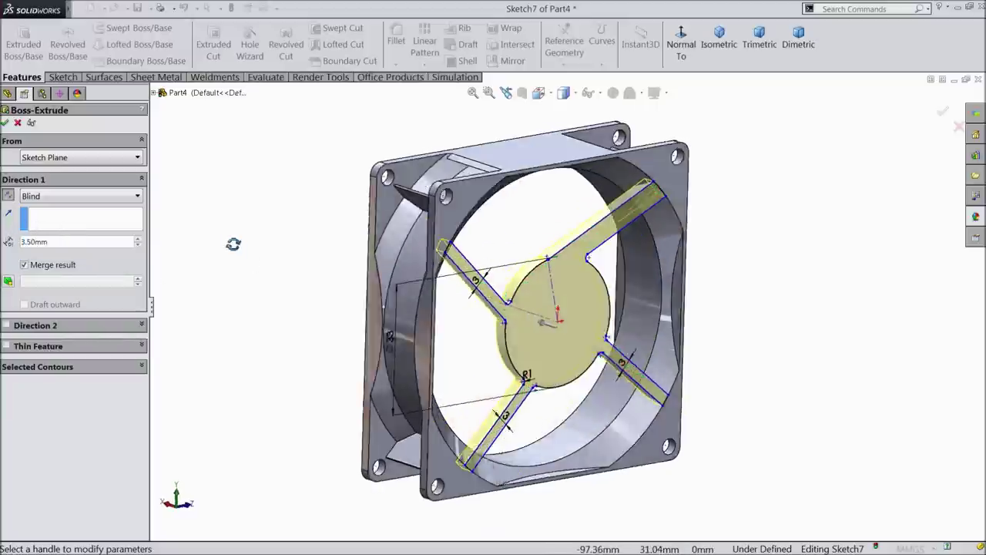
{"action": "left_click", "coordinate": [5, 122]}
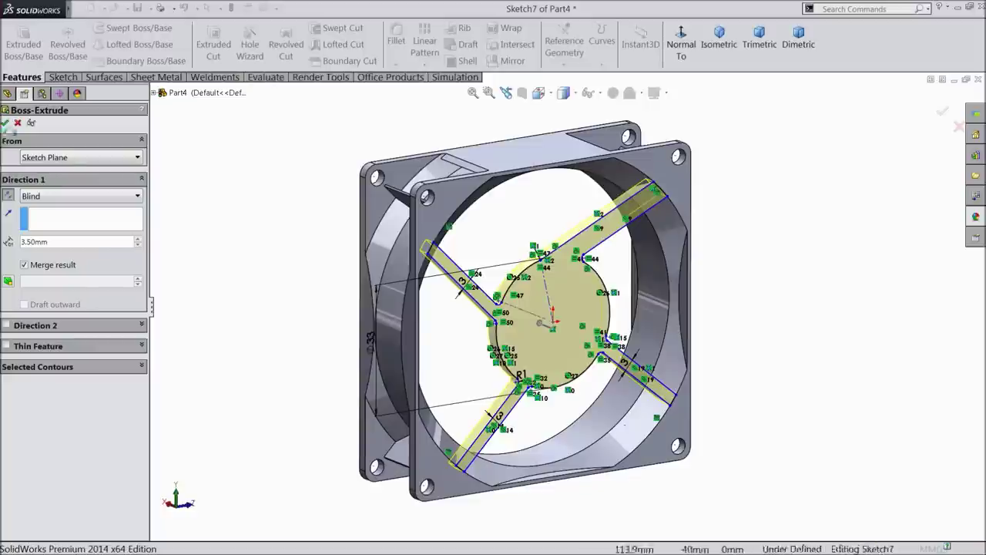
{"action": "middle_click_drag", "start_coordinate": [257, 260], "coordinate": [233, 255]}
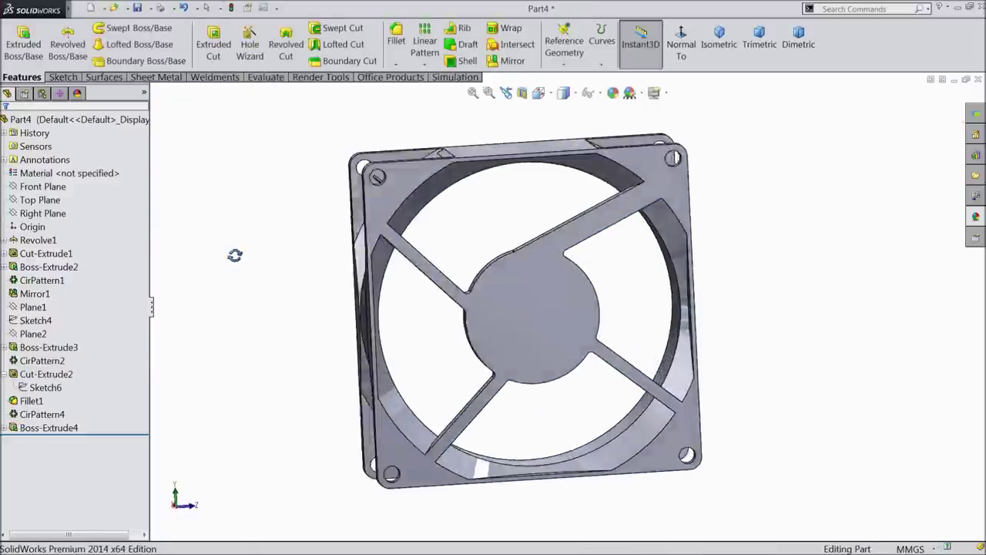
{"action": "left_click", "coordinate": [543, 327]}
Sketch an 8 mm diameter circle at the origin on the hub face
{"action": "left_click", "coordinate": [563, 286]}
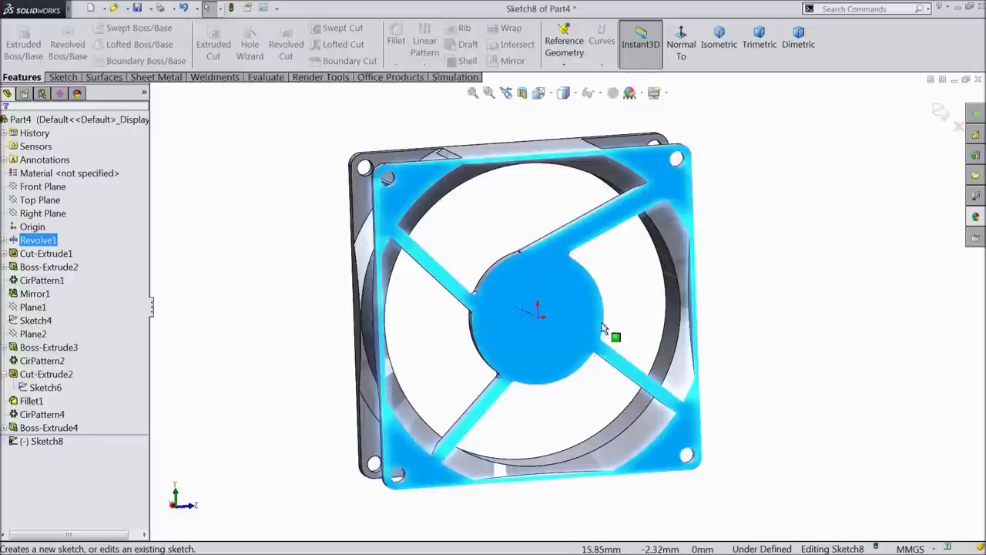
{"action": "left_click", "coordinate": [67, 78]}
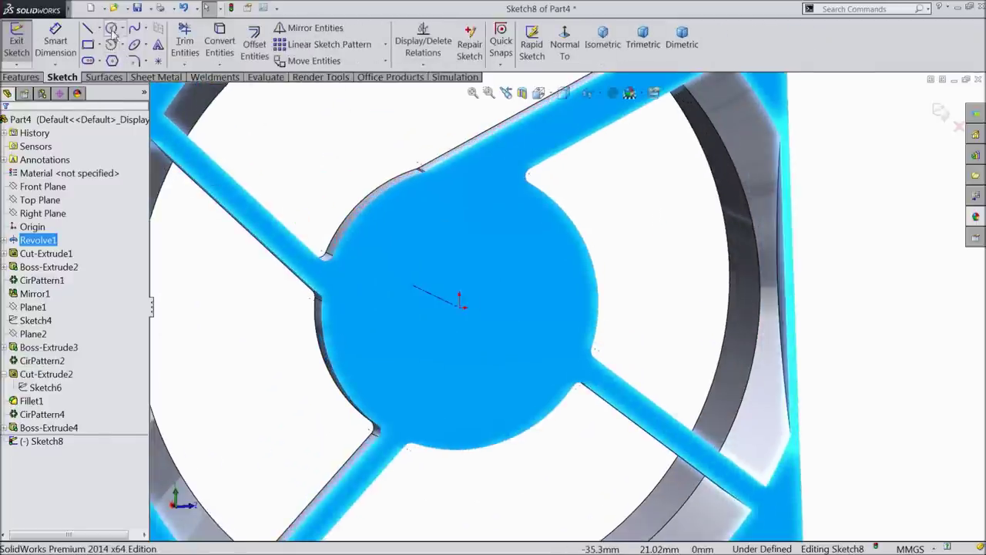
{"action": "left_click", "coordinate": [111, 28]}
{"action": "left_click", "coordinate": [460, 308]}
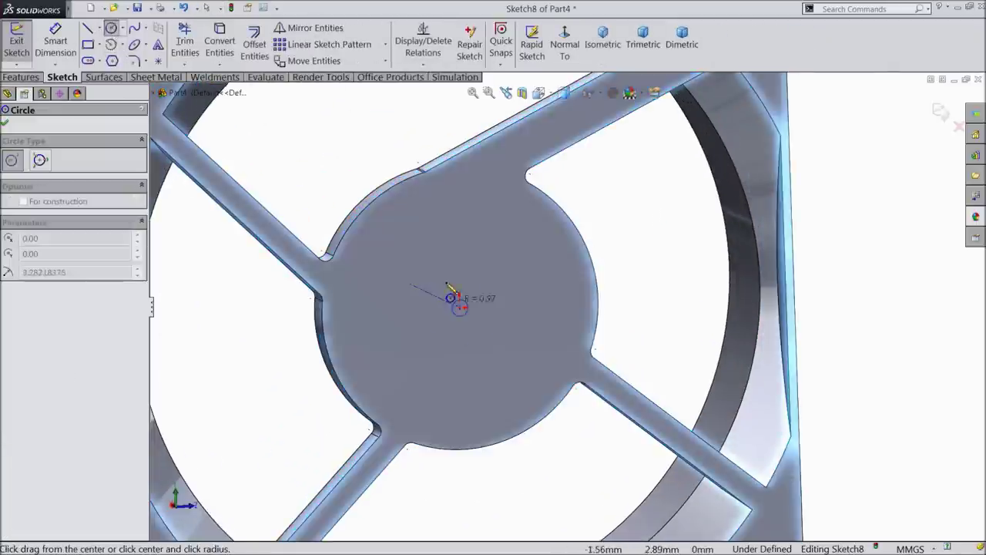
{"action": "left_click", "coordinate": [445, 270]}
{"action": "key", "text": "Escape"}
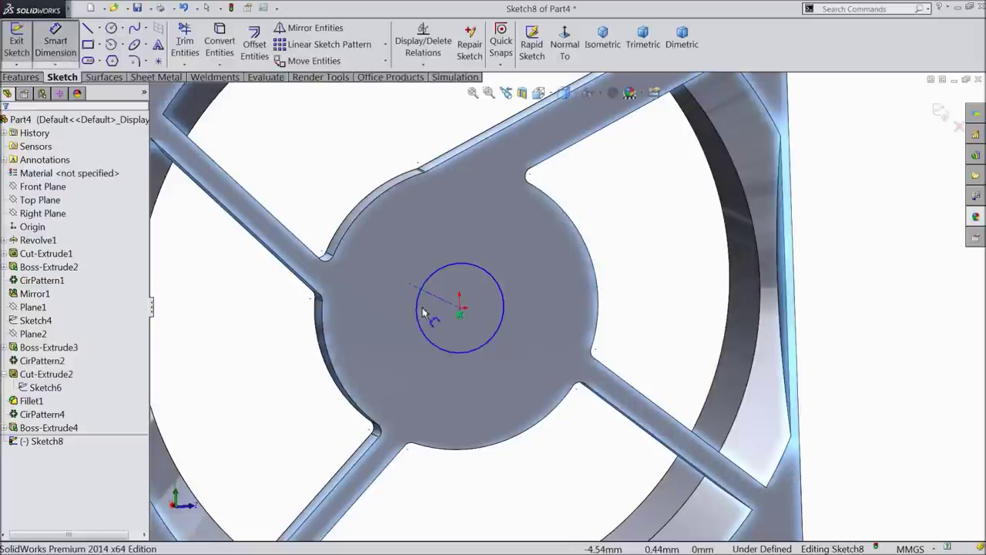
{"action": "left_click", "coordinate": [417, 310]}
{"action": "left_click", "coordinate": [404, 308]}
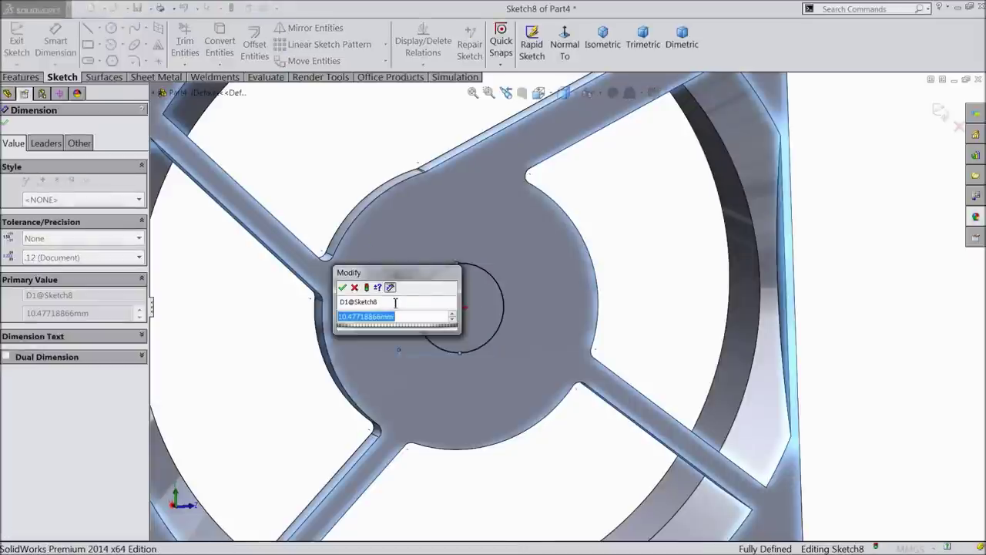
{"action": "type", "text": "8"}
{"action": "key", "text": "Return"}
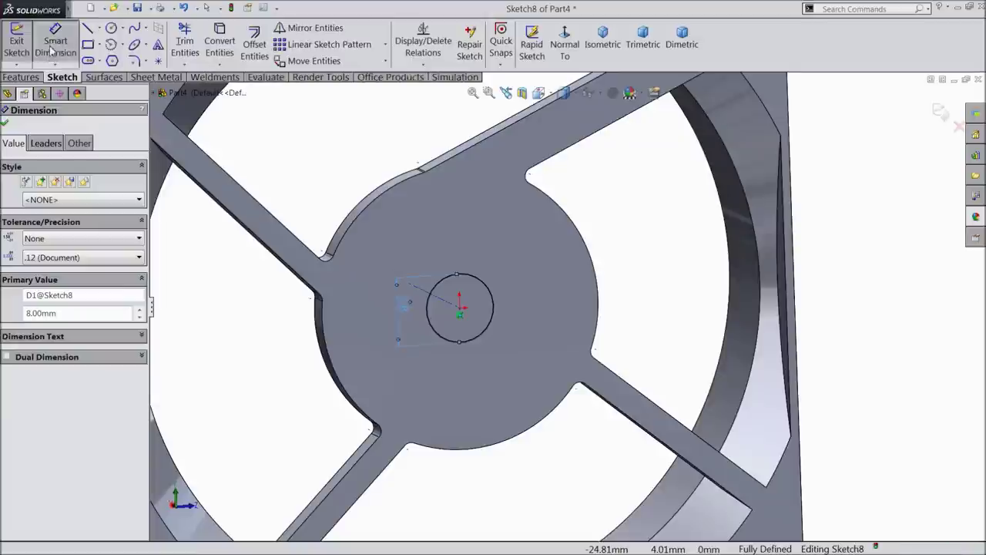
Extruded-cut the circle Through All to make the hub's centre hole
{"action": "left_click", "coordinate": [21, 77]}
{"action": "left_click", "coordinate": [214, 44]}
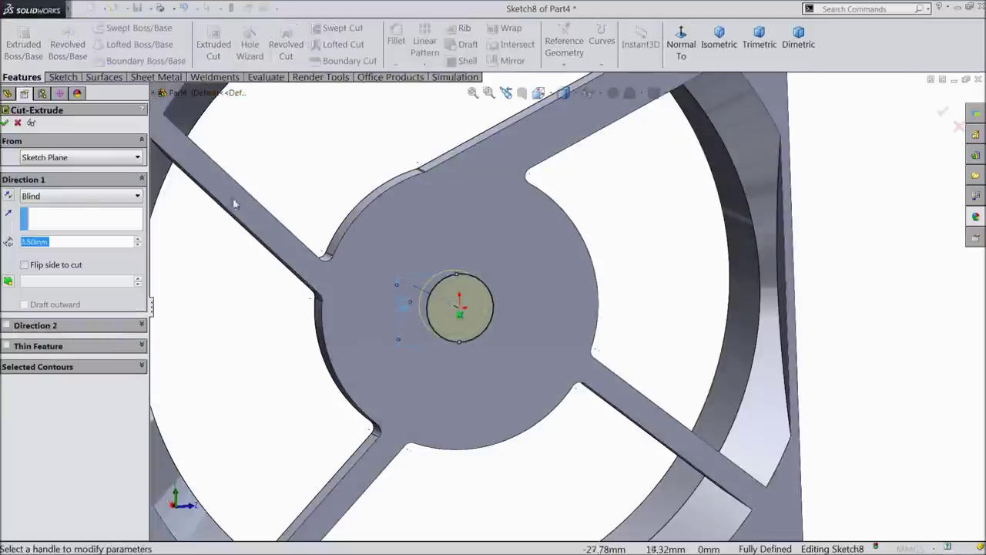
{"action": "left_click", "coordinate": [83, 197]}
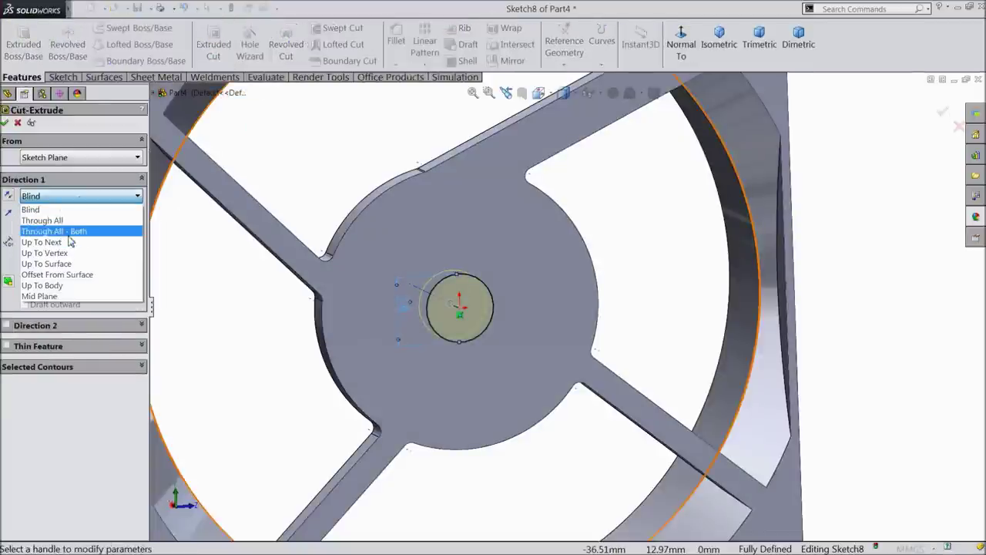
{"action": "left_click", "coordinate": [43, 220]}
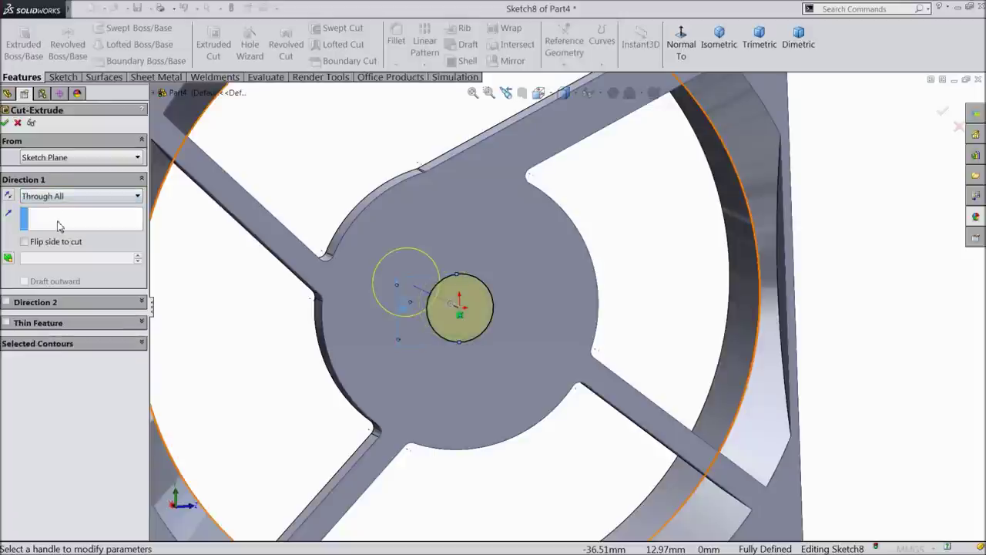
{"action": "left_click", "coordinate": [6, 123]}
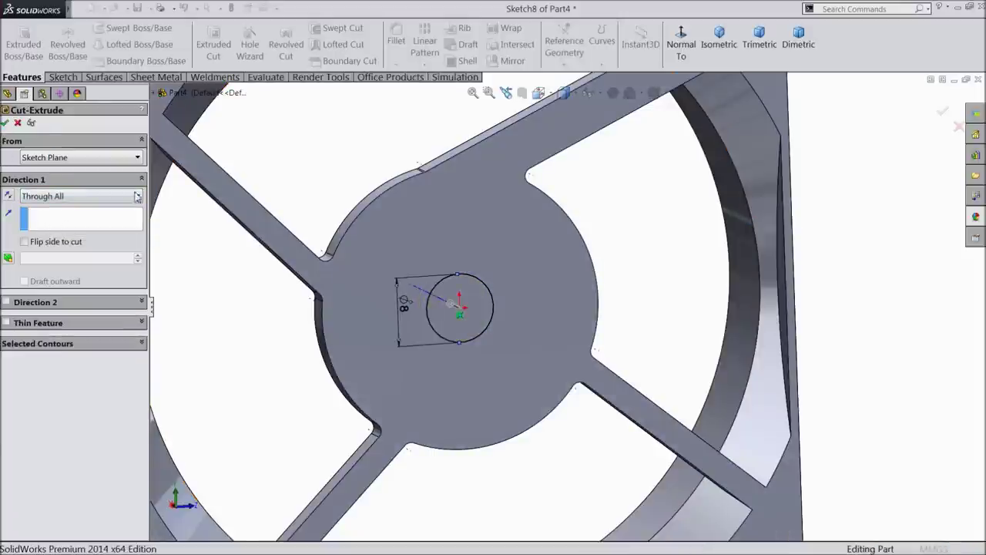
{"action": "scroll", "coordinate": [432, 293], "scroll_direction": "up", "scroll_amount": 2}
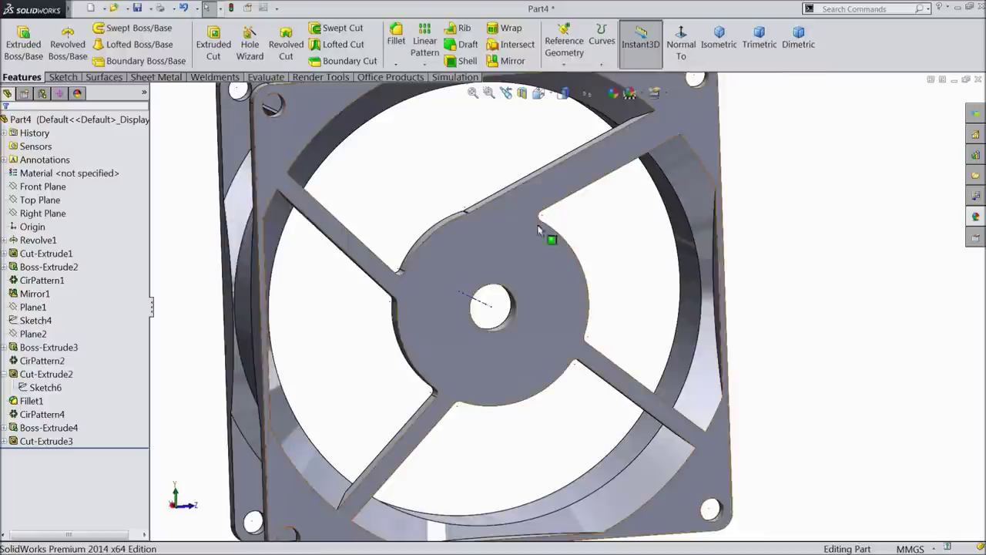
Start a new sketch on the hub face and view it normal to the screen
{"action": "left_click", "coordinate": [521, 206]}
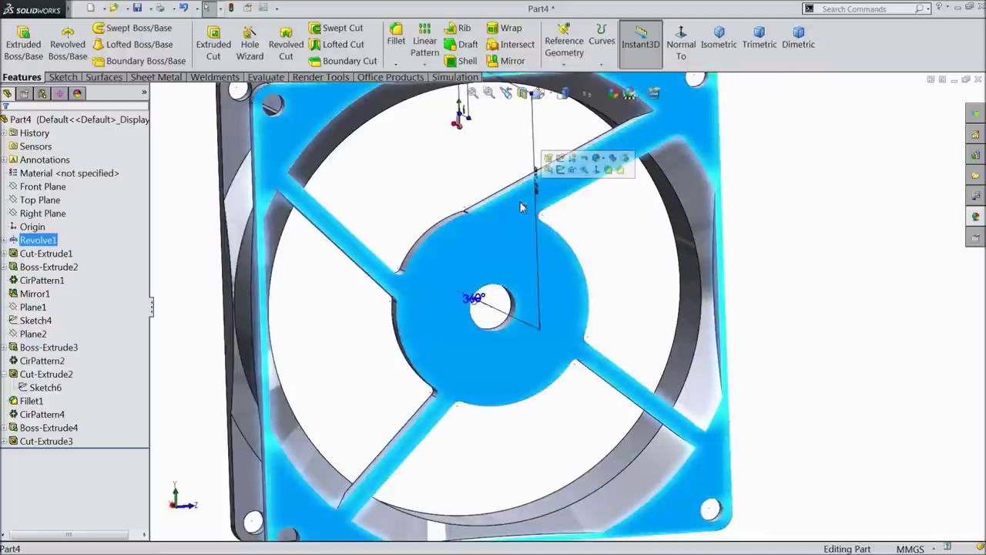
{"action": "left_click", "coordinate": [582, 158]}
{"action": "left_click", "coordinate": [683, 47]}
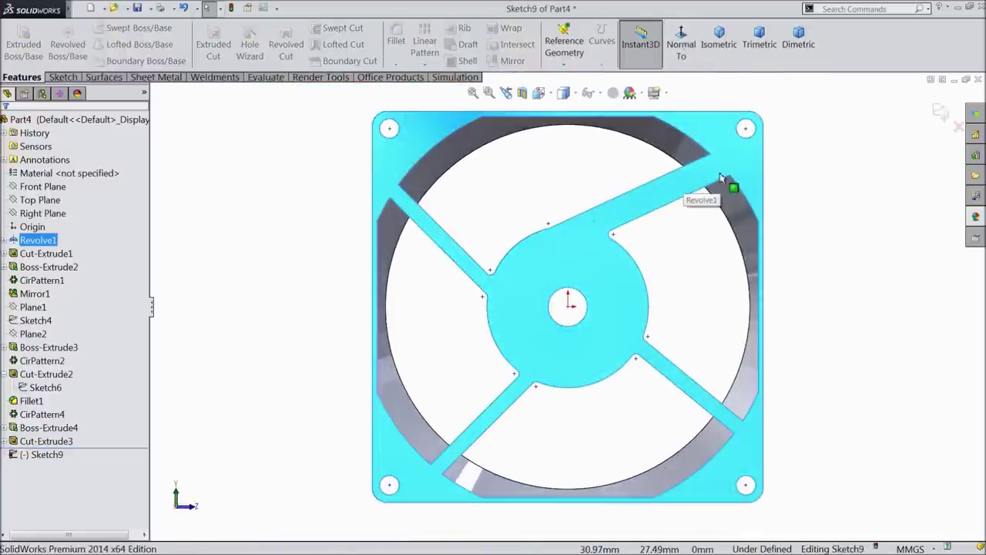
{"action": "scroll", "coordinate": [699, 209], "scroll_direction": "down", "scroll_amount": 5}
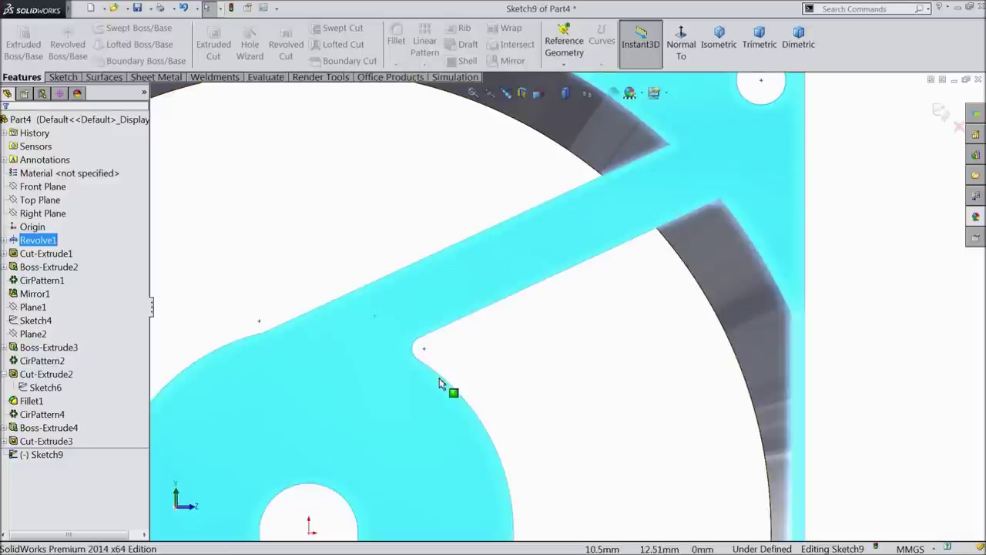
{"action": "scroll", "coordinate": [423, 328], "scroll_direction": "up", "scroll_amount": 3}
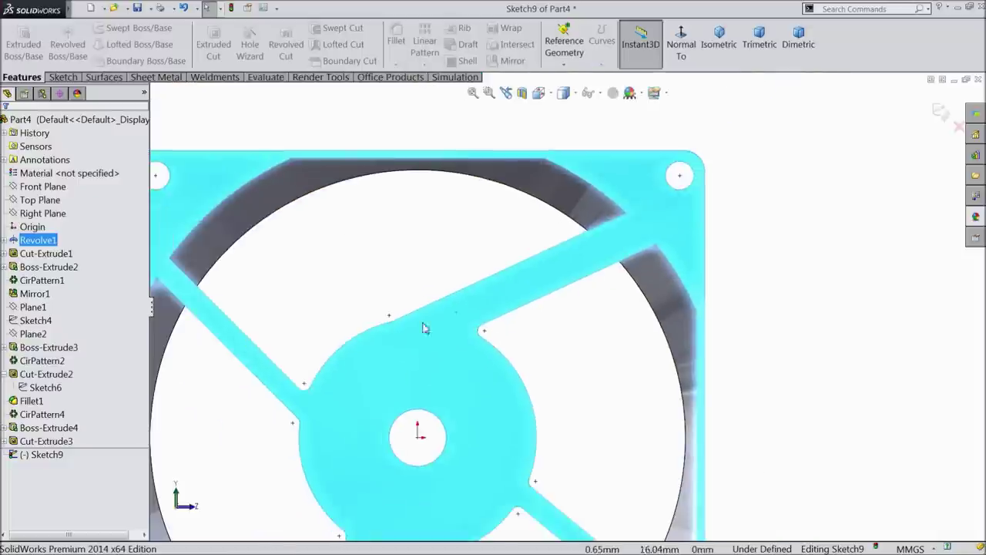
Draw a 16.5 mm-radius circle centred on the hub origin
{"action": "left_click", "coordinate": [64, 78]}
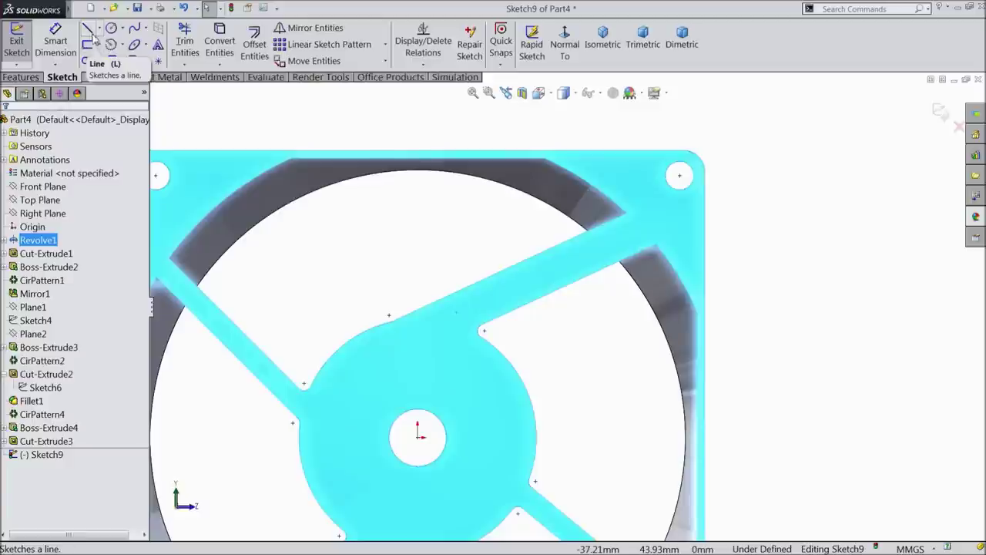
{"action": "left_click", "coordinate": [112, 27]}
{"action": "left_click", "coordinate": [418, 436]}
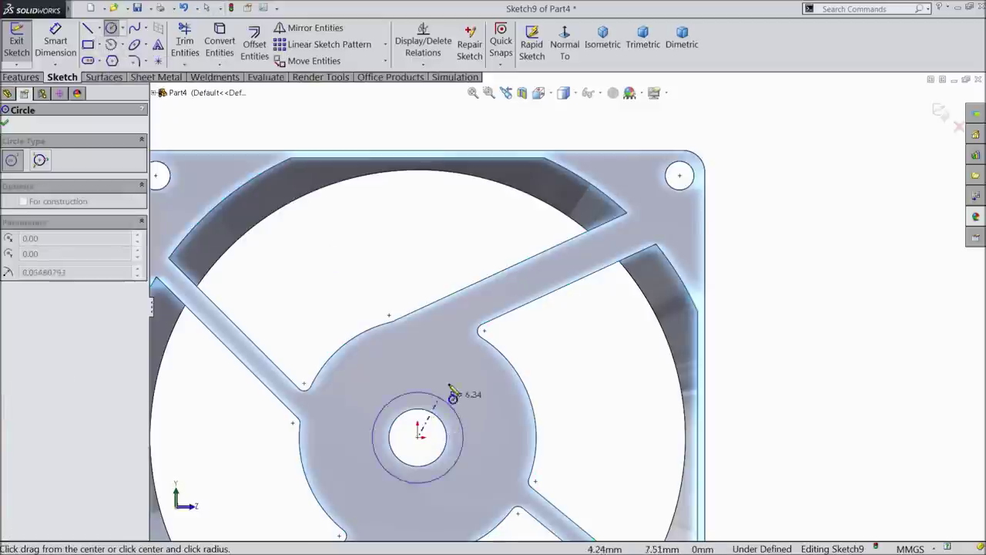
{"action": "left_click", "coordinate": [491, 351]}
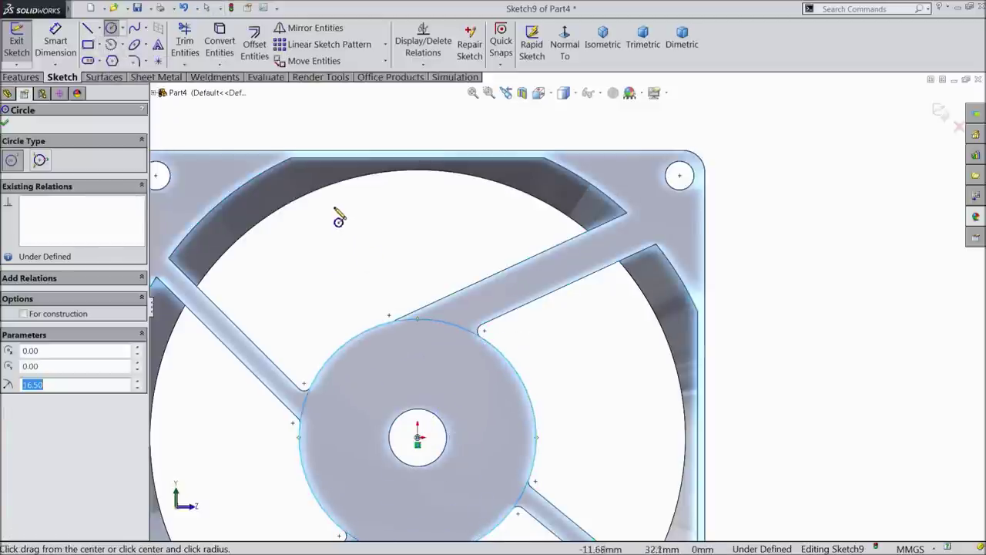
{"action": "right_click", "coordinate": [339, 214]}
{"action": "left_click", "coordinate": [356, 127]}
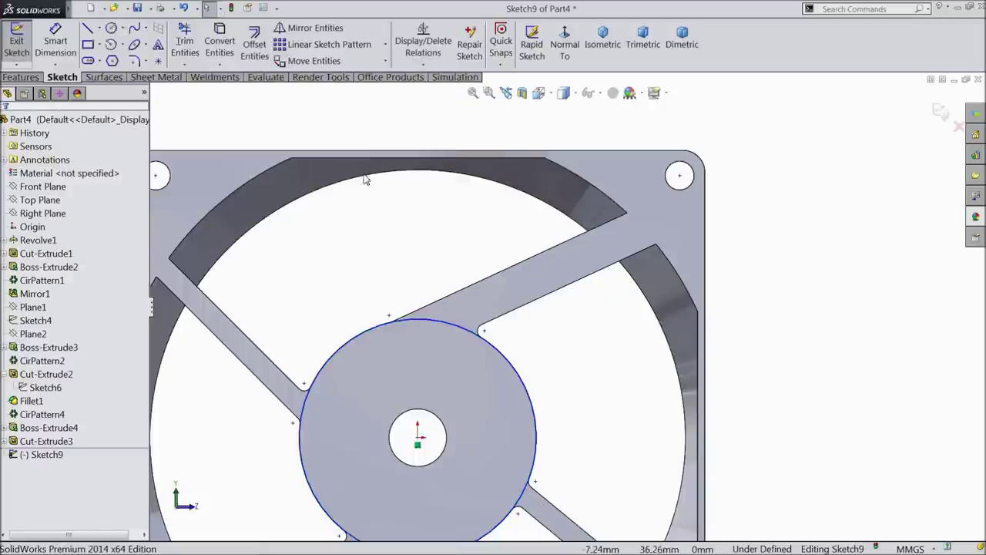
{"action": "left_click", "coordinate": [88, 29]}
{"action": "scroll", "coordinate": [550, 286], "scroll_direction": "down", "scroll_amount": 3}
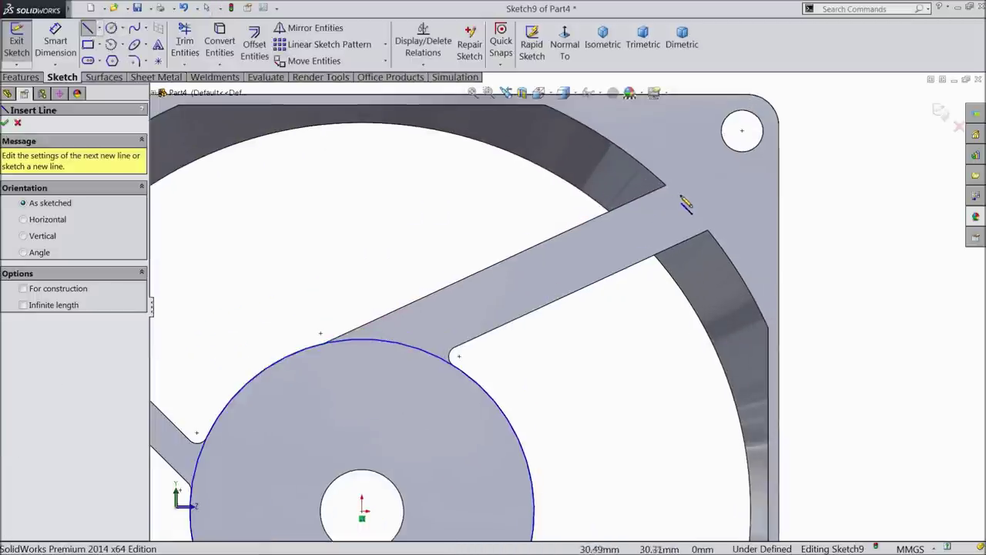
Draw a line from the spoke's outer end to the hub circle, parallel to the upper edge
{"action": "left_click", "coordinate": [676, 194]}
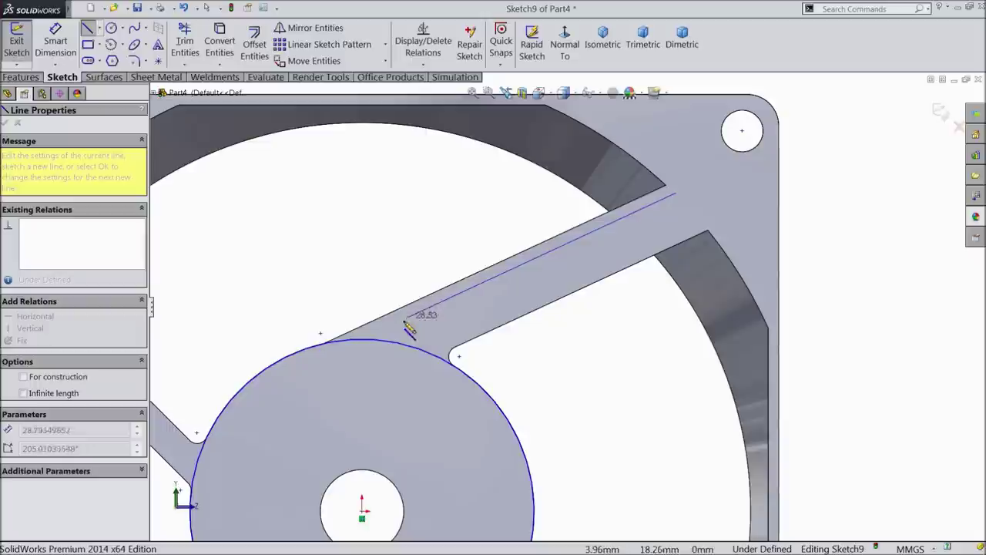
{"action": "left_click", "coordinate": [362, 339]}
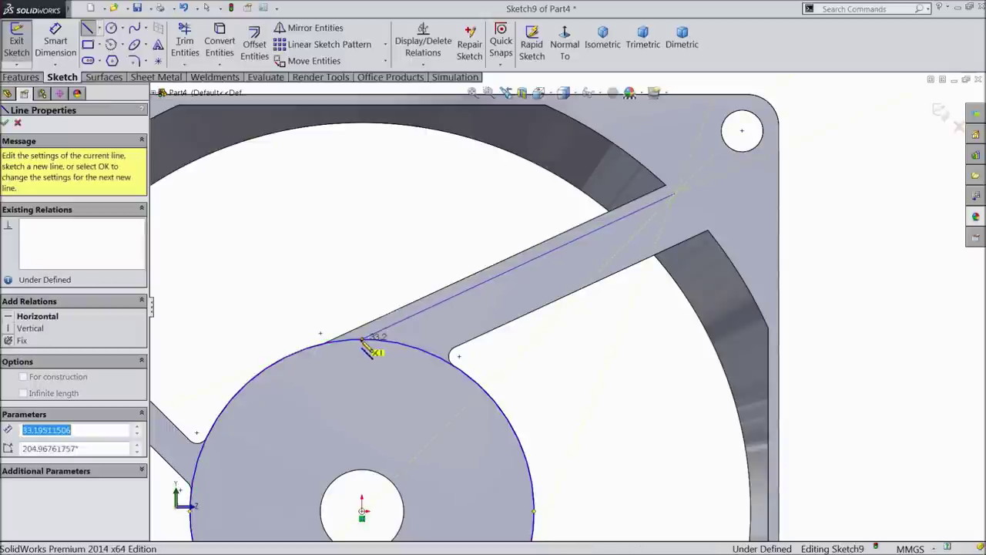
{"action": "right_click", "coordinate": [368, 265]}
{"action": "left_click", "coordinate": [398, 93]}
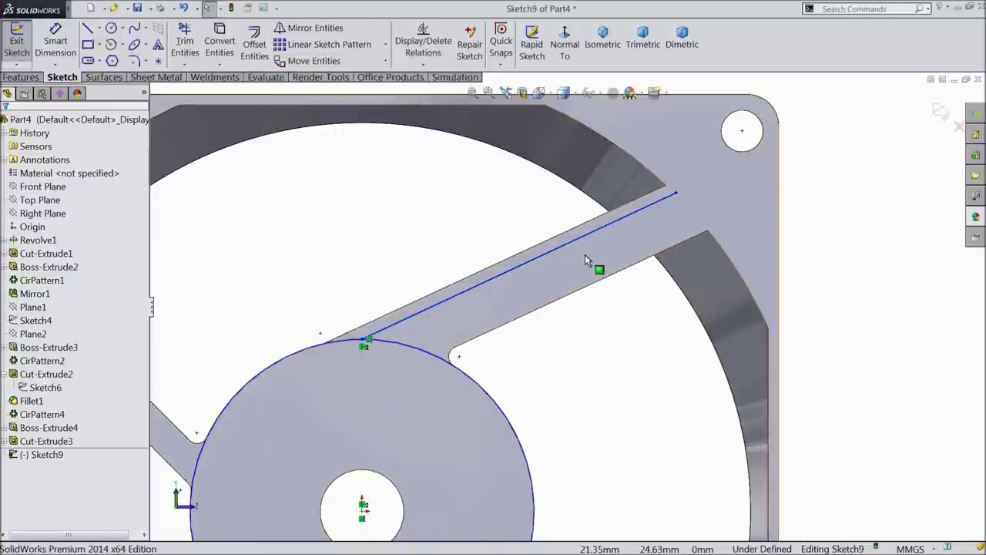
{"action": "scroll", "coordinate": [473, 282], "scroll_direction": "down", "scroll_amount": 2}
{"action": "left_click", "coordinate": [466, 279]}
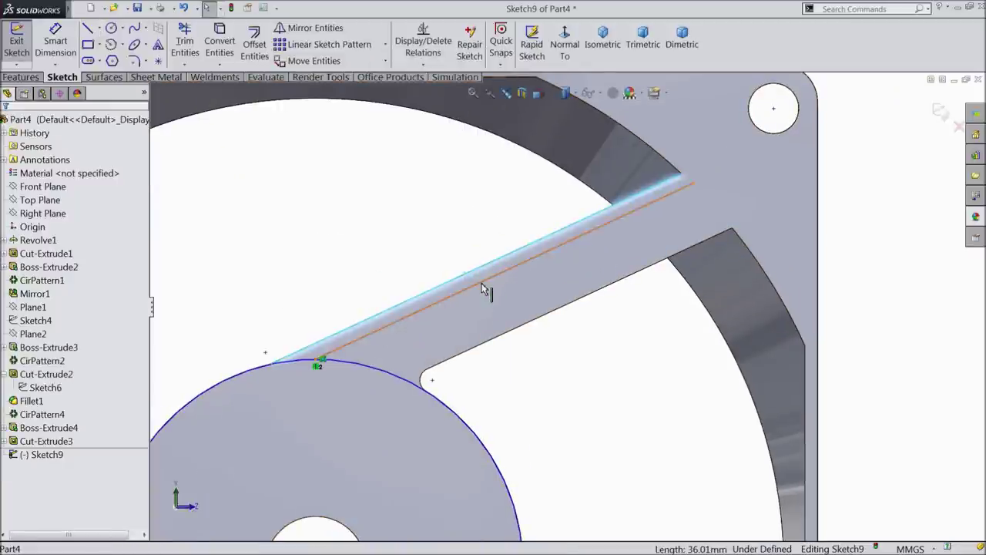
{"action": "left_click", "coordinate": [485, 284], "text": "ctrl"}
{"action": "left_click", "coordinate": [534, 240]}
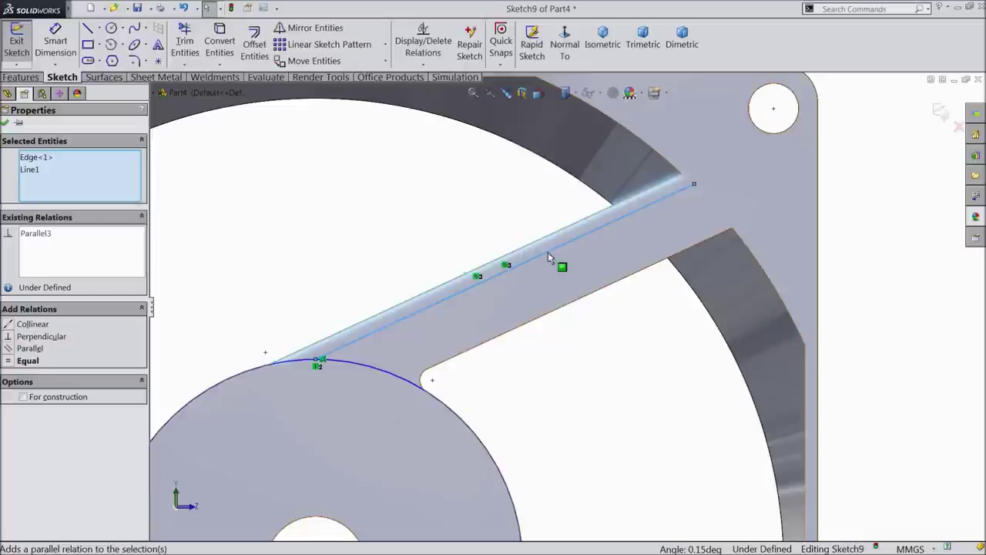
Draw a second line along the spoke's lower edge with a short jog toward the hub
{"action": "left_click", "coordinate": [88, 29]}
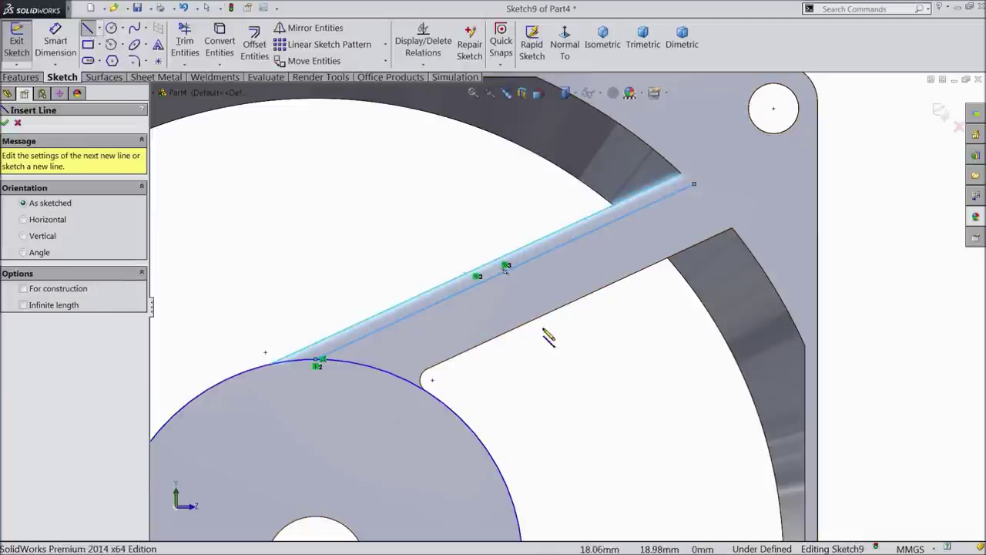
{"action": "left_click", "coordinate": [721, 224]}
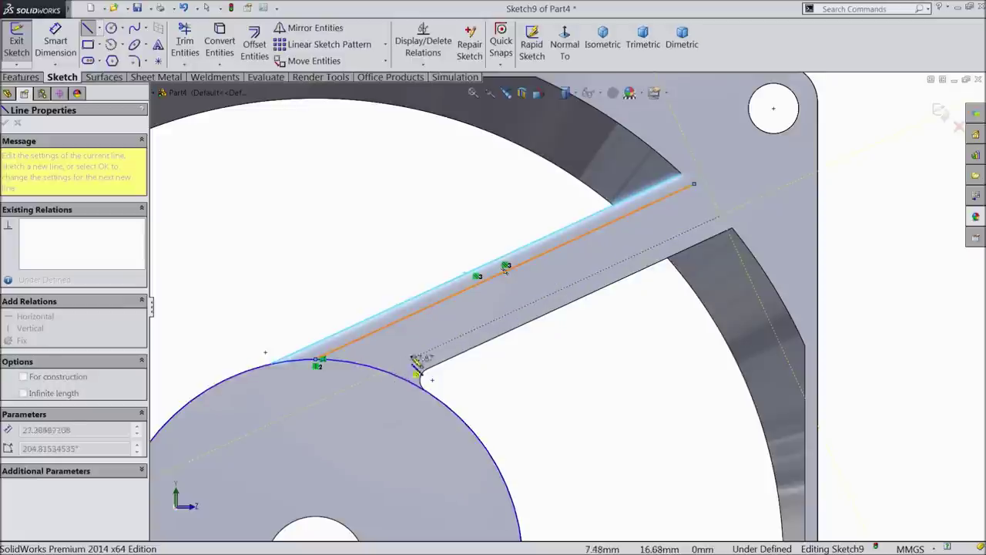
{"action": "left_click", "coordinate": [443, 344]}
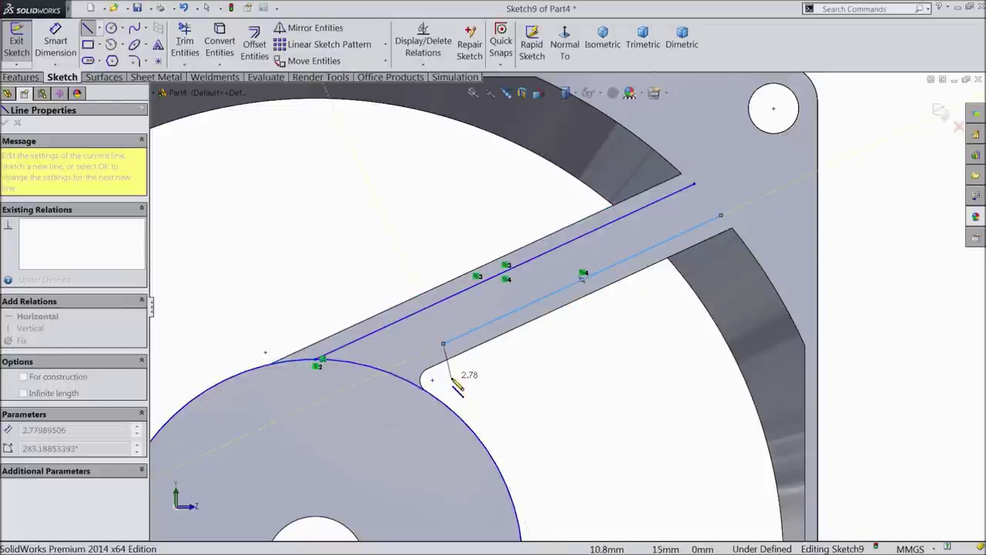
{"action": "left_click", "coordinate": [457, 375]}
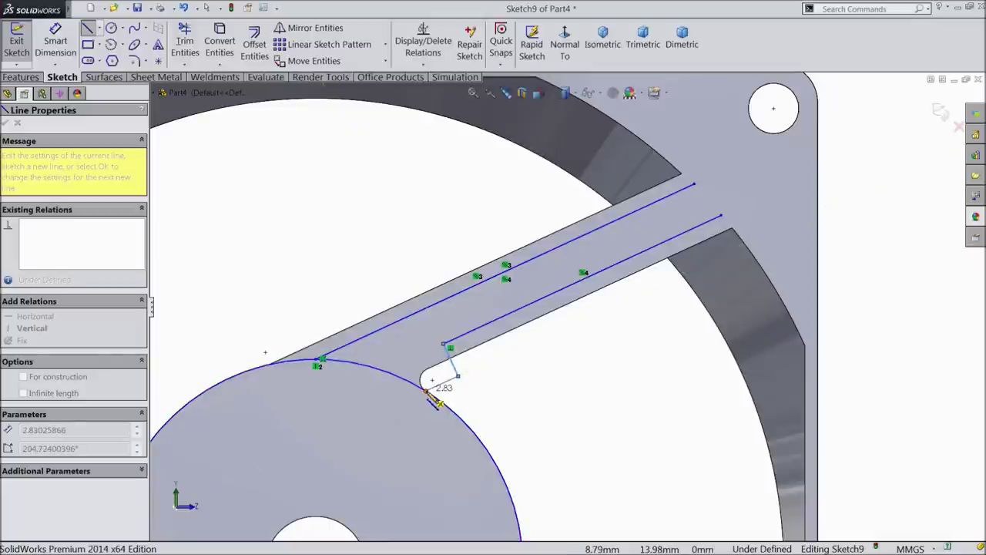
{"action": "right_click", "coordinate": [517, 385]}
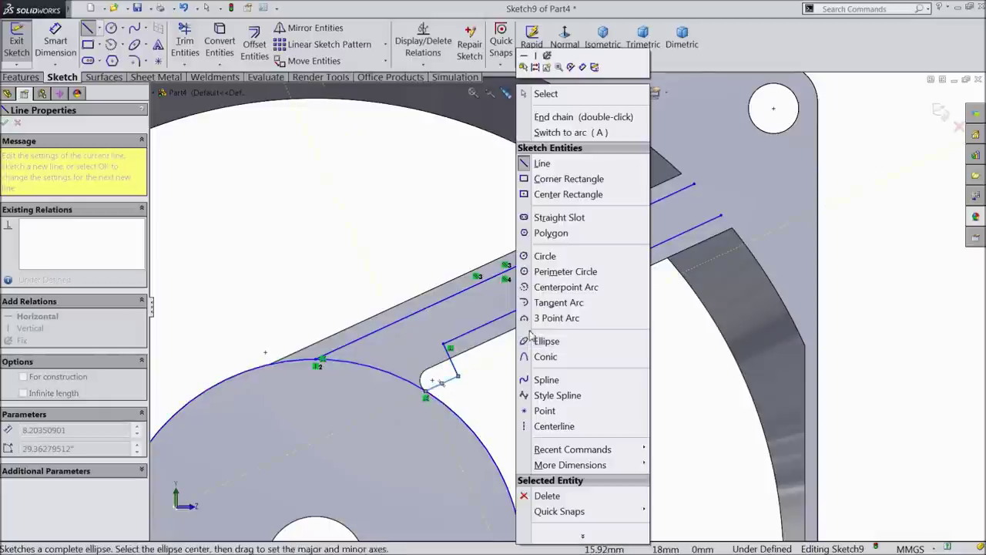
{"action": "left_click", "coordinate": [546, 94]}
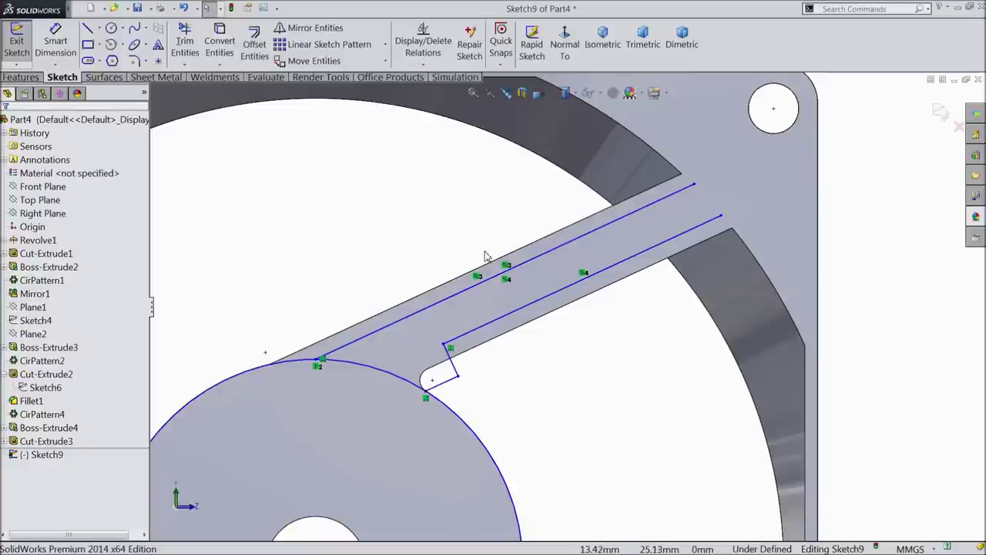
{"action": "scroll", "coordinate": [809, 93], "scroll_direction": "up", "scroll_amount": 2}
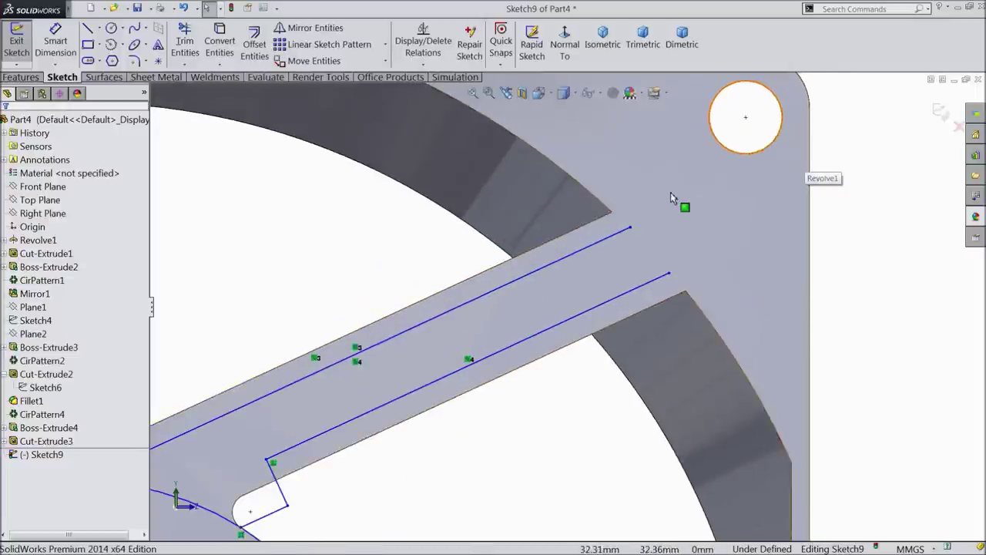
{"action": "scroll", "coordinate": [670, 198], "scroll_direction": "up", "scroll_amount": 2}
Stretch both lines' outer ends toward the corner hole
{"action": "left_click_drag", "start_coordinate": [617, 241], "coordinate": [806, 151]}
{"action": "left_click_drag", "start_coordinate": [664, 296], "coordinate": [809, 213]}
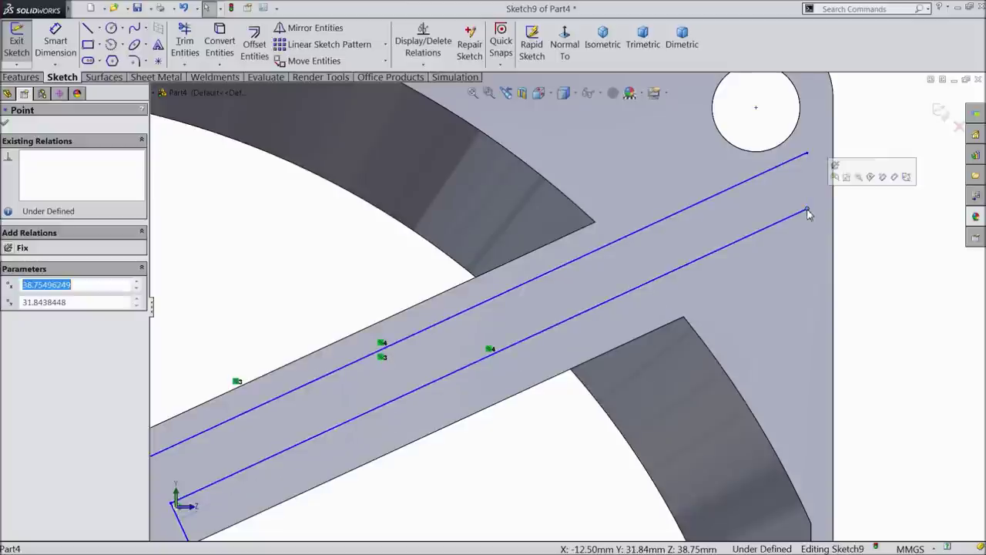
{"action": "scroll", "coordinate": [586, 309], "scroll_direction": "up", "scroll_amount": 4}
{"action": "scroll", "coordinate": [408, 451], "scroll_direction": "down", "scroll_amount": 3}
{"action": "right_click_drag", "start_coordinate": [326, 389], "coordinate": [361, 281]}
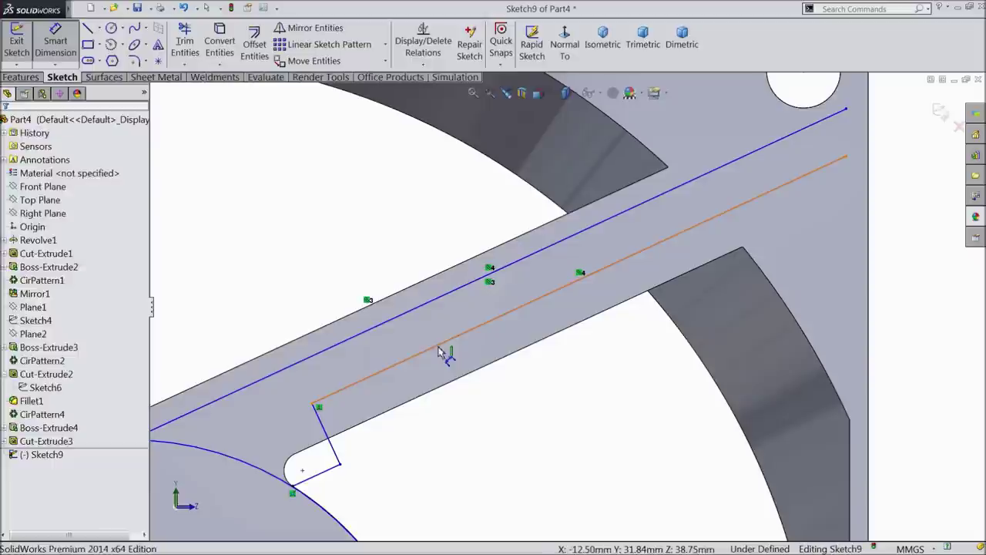
Dimension the lower and upper lines each 1 mm inside their spoke edges
{"action": "left_click", "coordinate": [446, 348]}
{"action": "left_click", "coordinate": [463, 376]}
{"action": "left_click", "coordinate": [475, 397]}
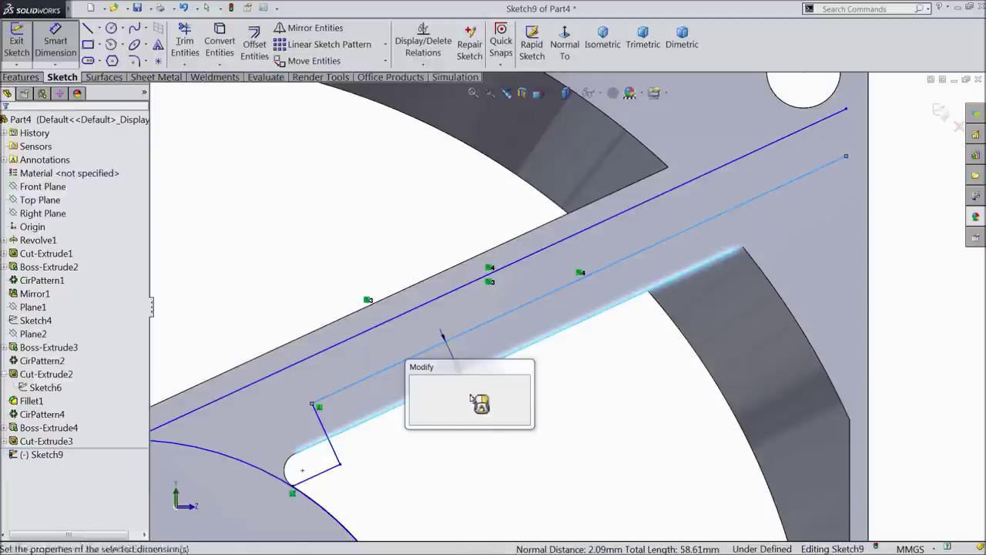
{"action": "type", "text": "1"}
{"action": "key", "text": "Return"}
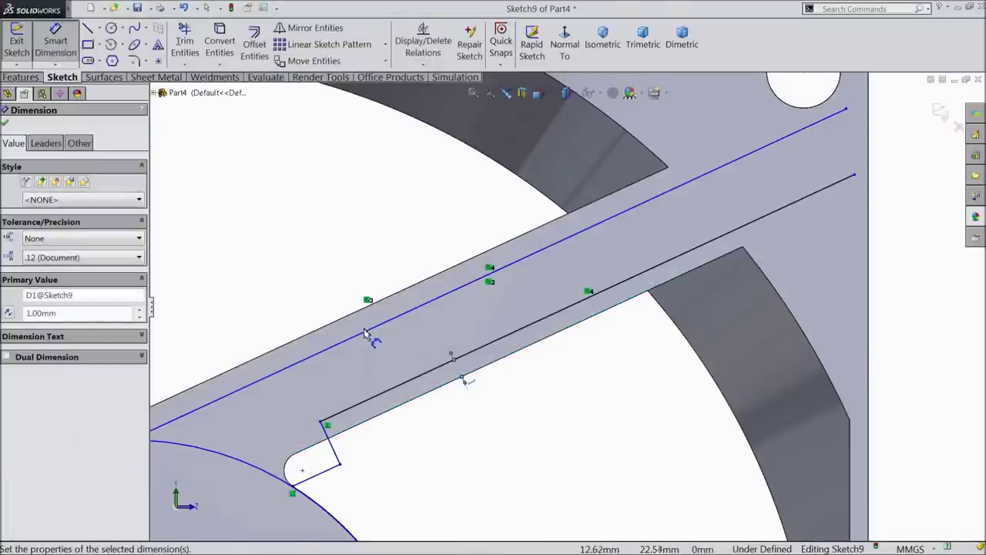
{"action": "left_click", "coordinate": [366, 334]}
{"action": "left_click", "coordinate": [349, 311]}
{"action": "left_click", "coordinate": [347, 291]}
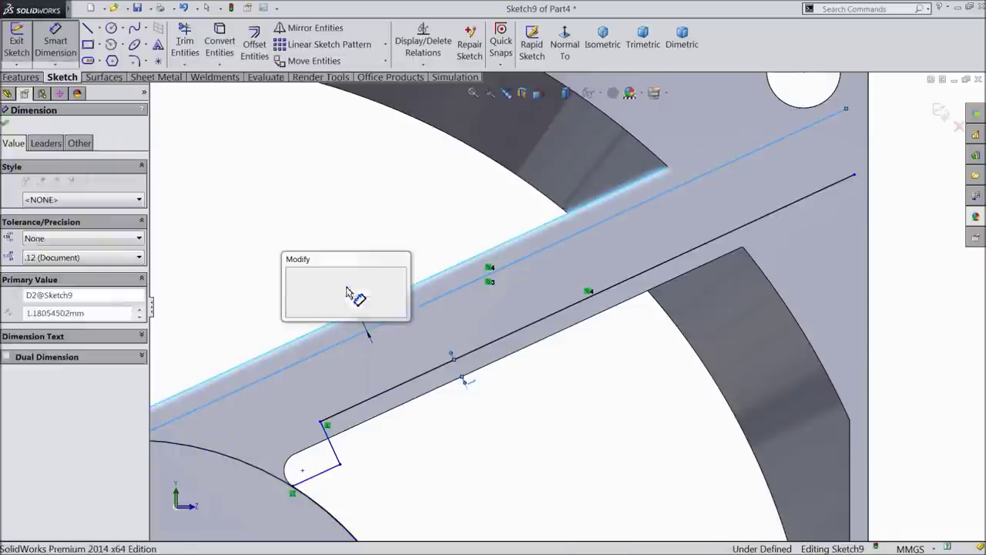
{"action": "type", "text": "1"}
{"action": "key", "text": "Return"}
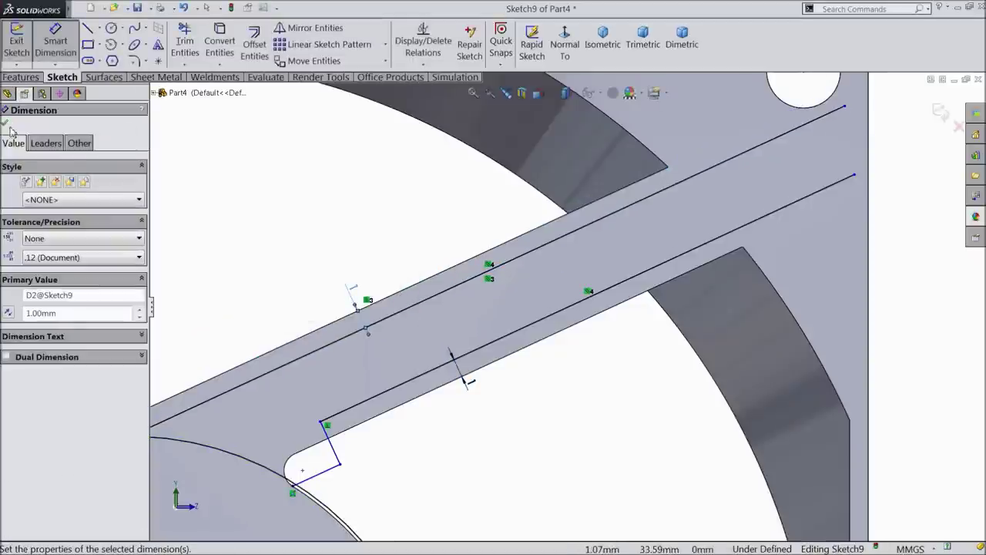
{"action": "left_click", "coordinate": [6, 125]}
{"action": "left_click", "coordinate": [89, 29]}
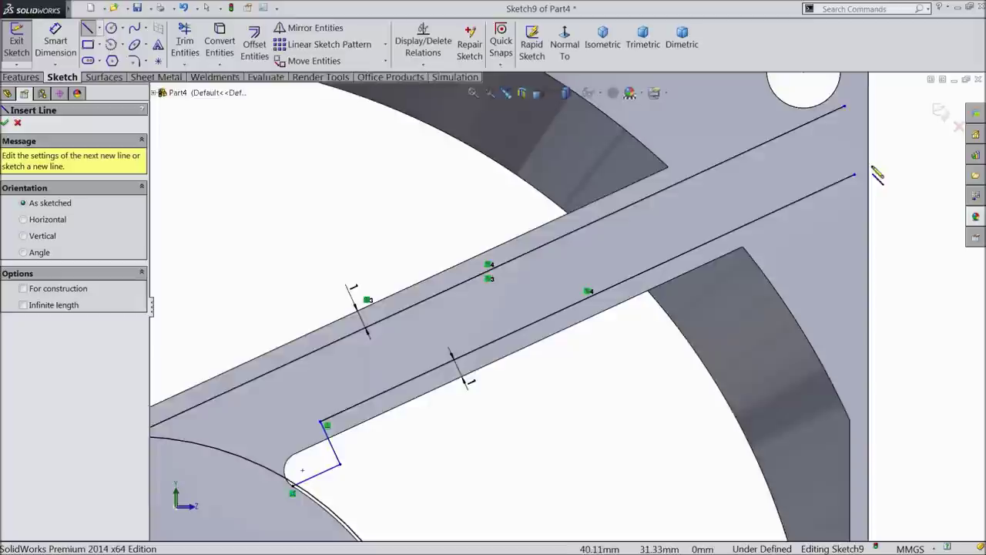
{"action": "scroll", "coordinate": [839, 162], "scroll_direction": "down", "scroll_amount": 3}
{"action": "left_click", "coordinate": [661, 229]}
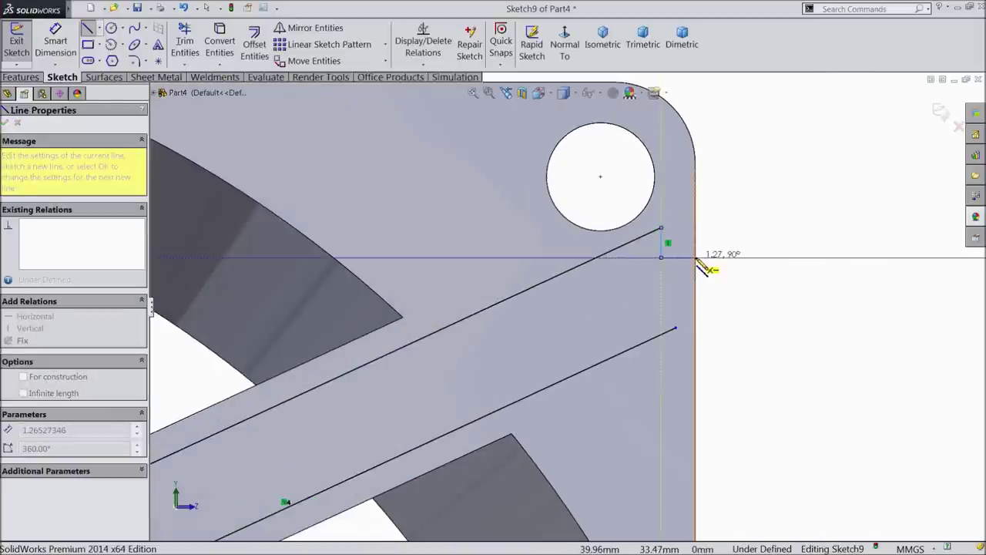
Close the spoke's outer end with a short stepped profile joining the two lines
{"action": "left_click", "coordinate": [696, 257]}
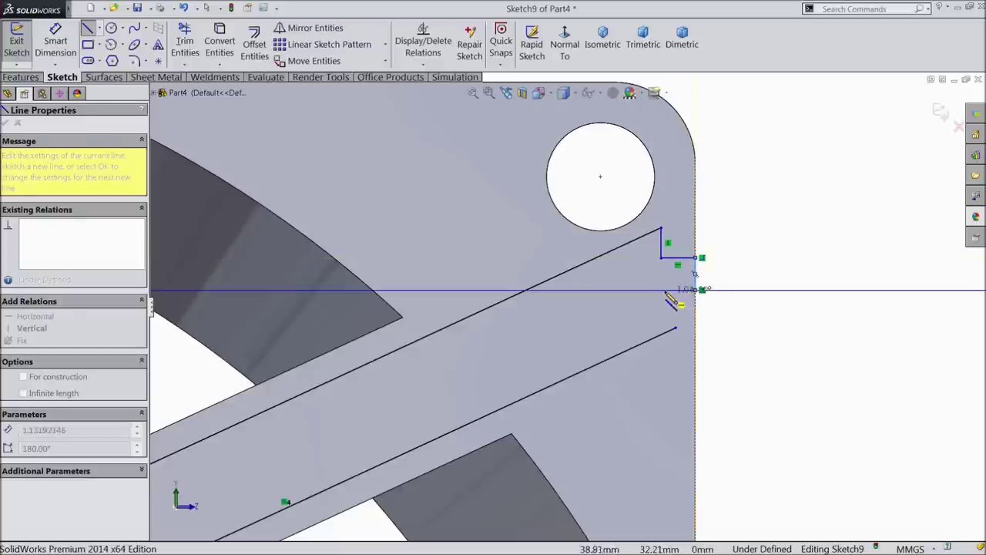
{"action": "left_click", "coordinate": [662, 291]}
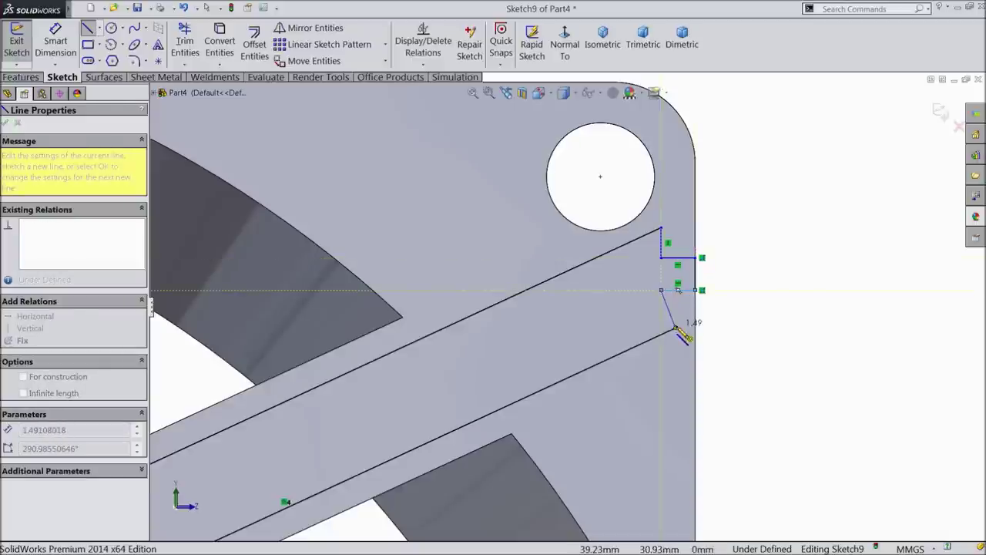
{"action": "left_click", "coordinate": [675, 330]}
{"action": "right_click", "coordinate": [746, 137]}
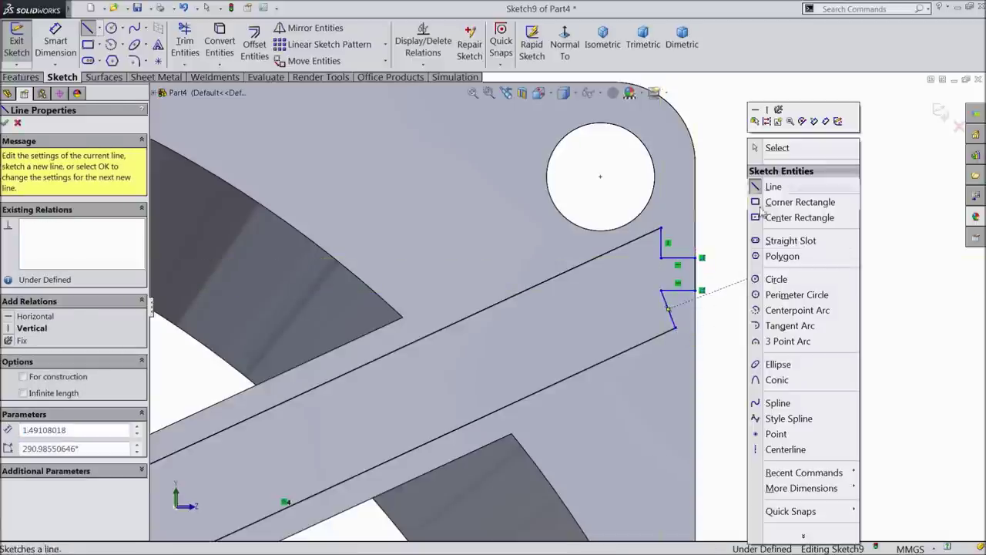
{"action": "left_click", "coordinate": [763, 146]}
Make the closing segment vertical and the two short vertical segments collinear
{"action": "left_click", "coordinate": [669, 310]}
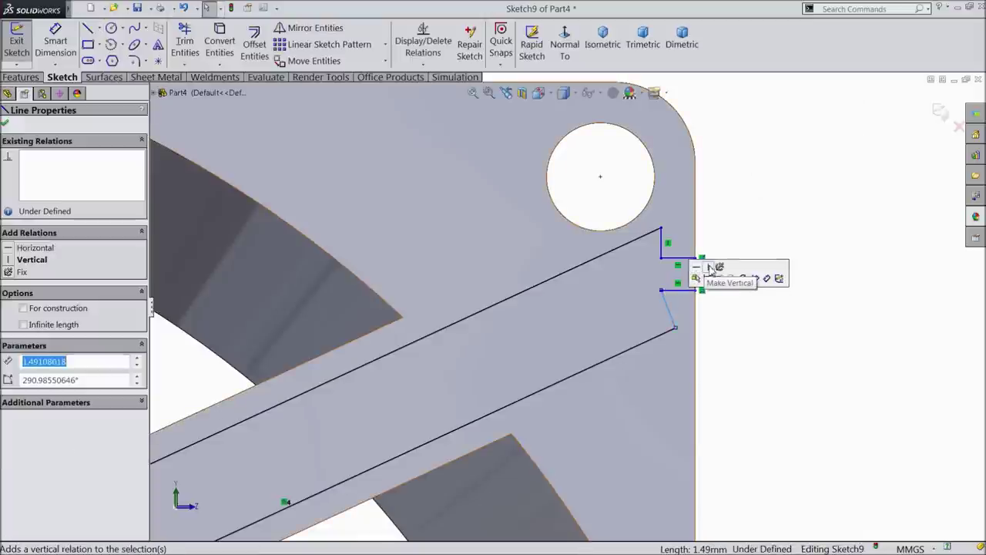
{"action": "left_click", "coordinate": [710, 271]}
{"action": "left_click", "coordinate": [662, 251]}
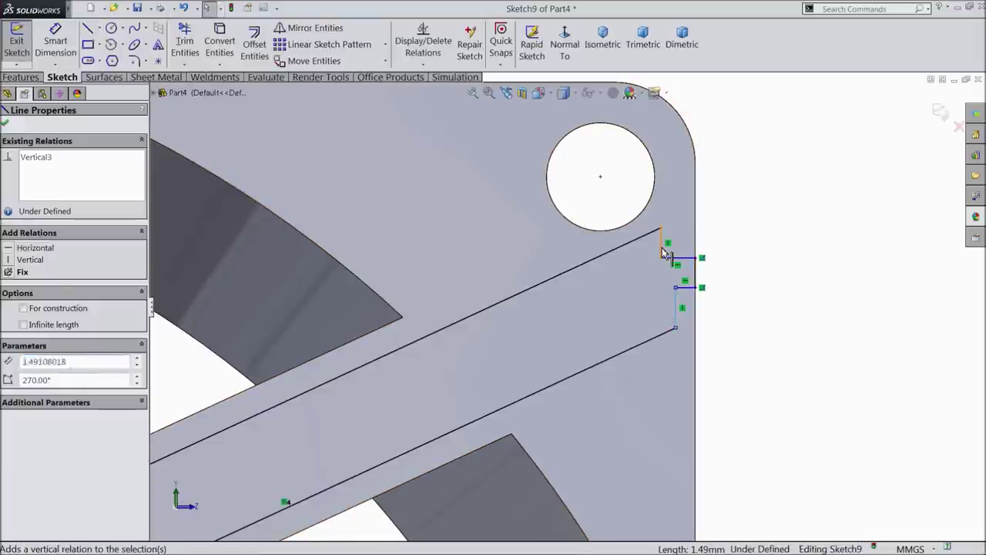
{"action": "left_click", "coordinate": [674, 308], "text": "ctrl"}
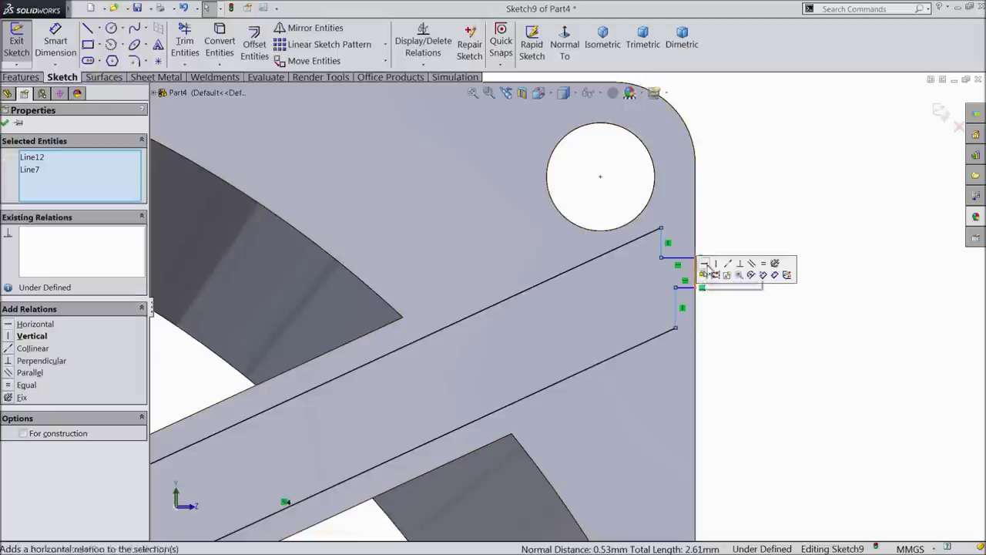
{"action": "left_click", "coordinate": [724, 271]}
Dimension the short profile segments at 1 mm, 1.50 mm and 1.2 mm
{"action": "key", "text": "d"}
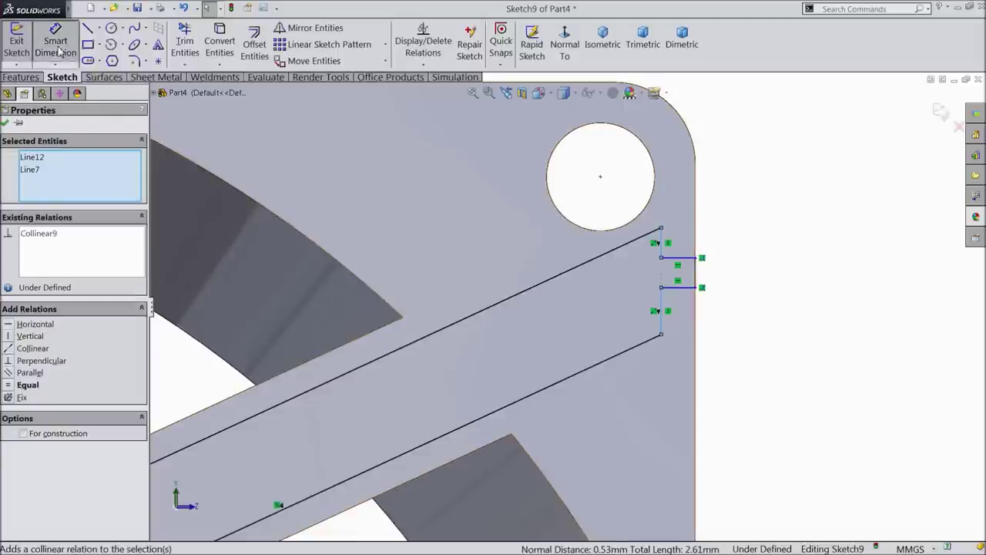
{"action": "scroll", "coordinate": [670, 279], "scroll_direction": "down", "scroll_amount": 2}
{"action": "left_click", "coordinate": [657, 242]}
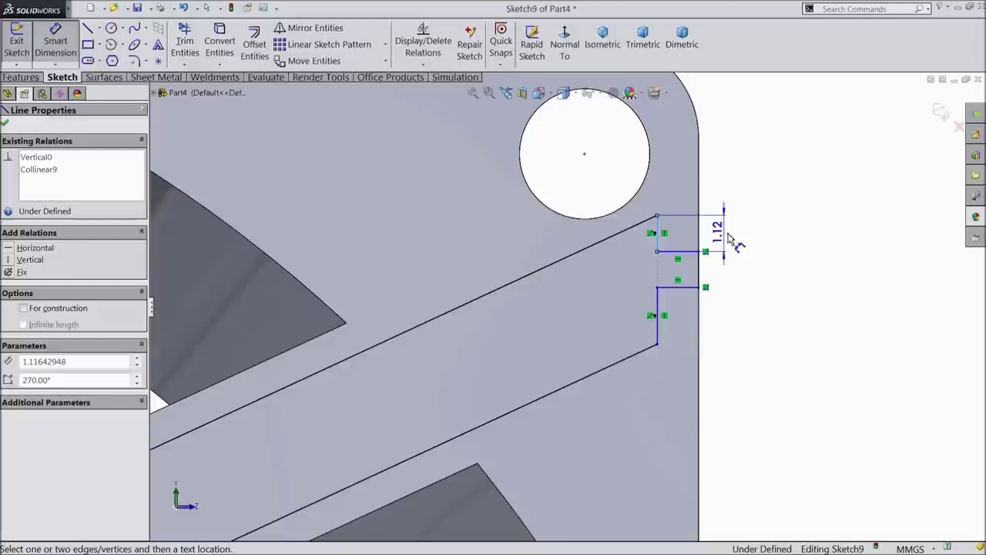
{"action": "left_click", "coordinate": [745, 242]}
{"action": "key", "text": "Return"}
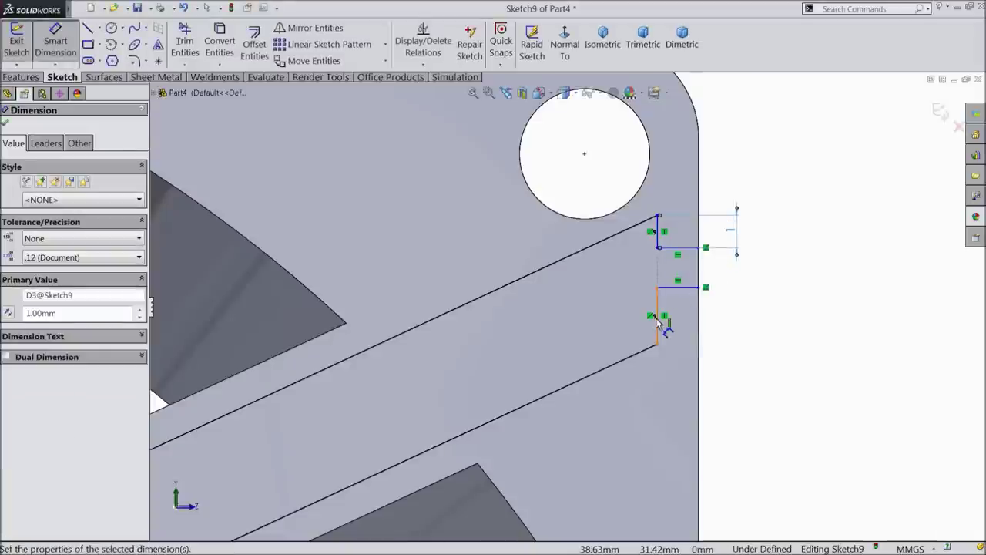
{"action": "left_click", "coordinate": [657, 322]}
{"action": "left_click", "coordinate": [731, 323]}
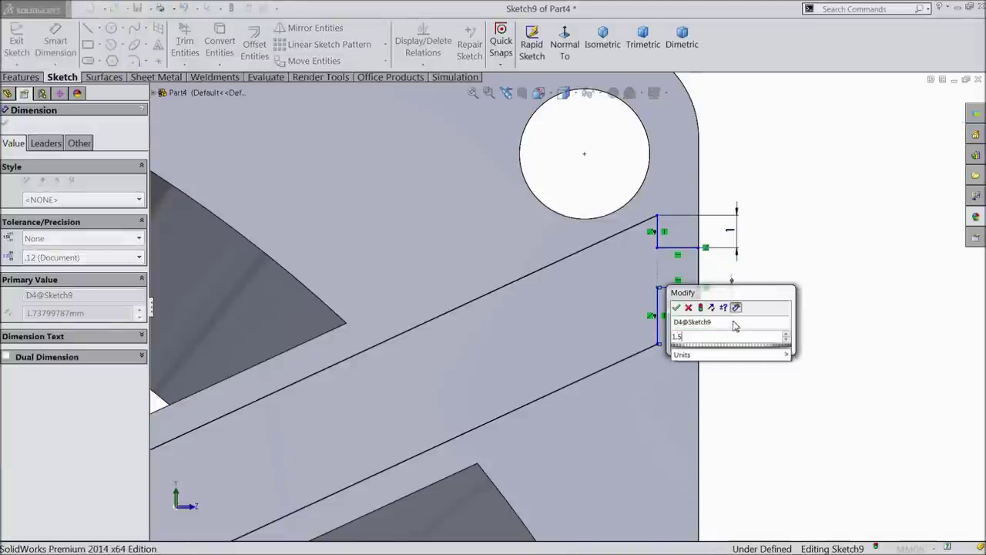
{"action": "key", "text": "Return"}
{"action": "left_click", "coordinate": [684, 297]}
{"action": "left_click", "coordinate": [675, 399]}
{"action": "type", "text": "1"}
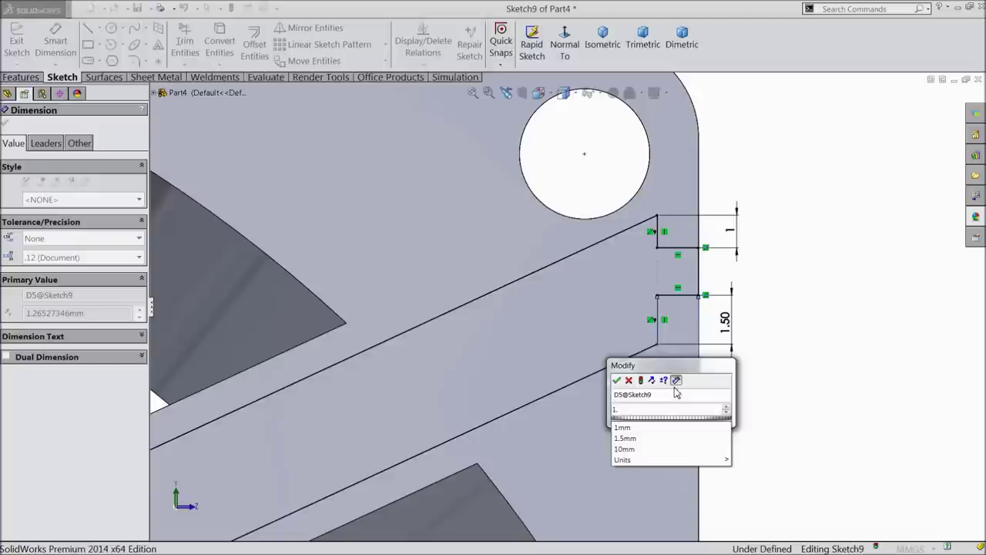
{"action": "type", "text": ".2"}
{"action": "key", "text": "Return"}
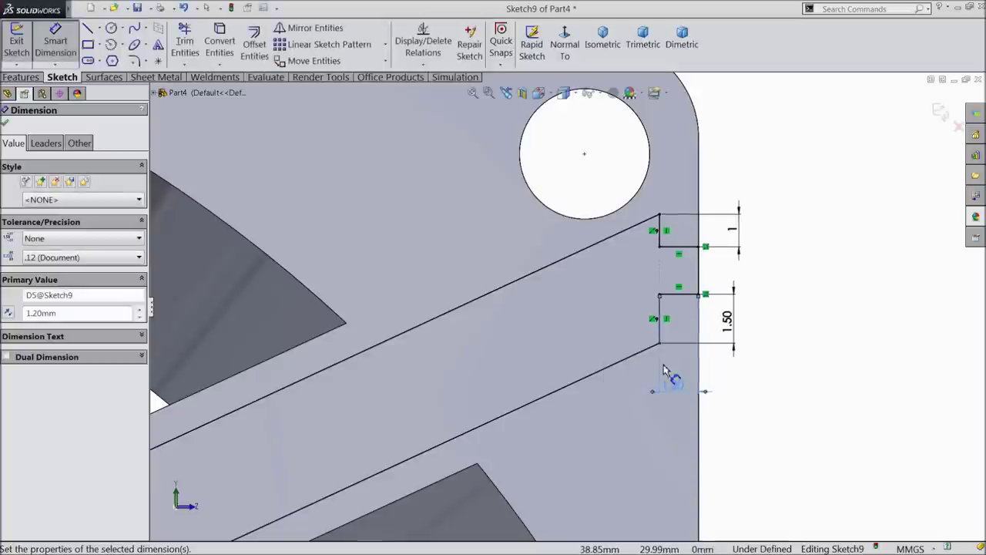
{"action": "left_click", "coordinate": [5, 124]}
{"action": "scroll", "coordinate": [534, 229], "scroll_direction": "up", "scroll_amount": 5}
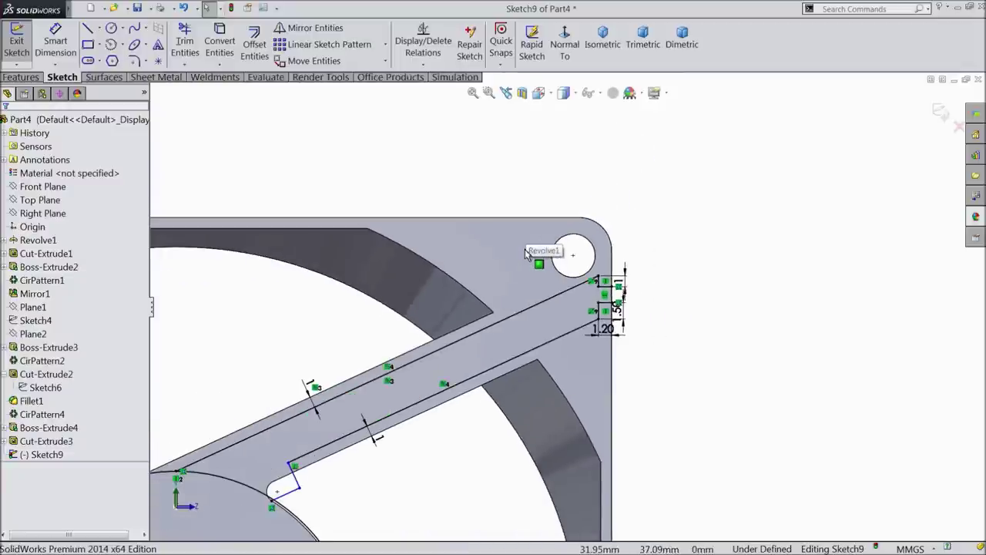
View the sketch face-on and zoom in where the slot meets the hub circle
{"action": "left_click", "coordinate": [22, 77]}
{"action": "scroll", "coordinate": [392, 315], "scroll_direction": "up", "scroll_amount": 3}
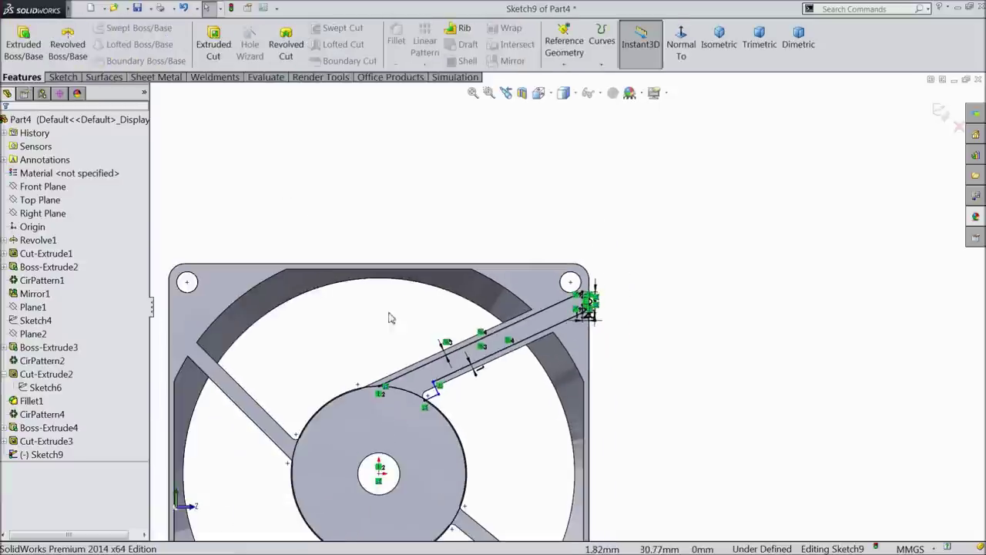
{"action": "scroll", "coordinate": [490, 393], "scroll_direction": "down", "scroll_amount": 5}
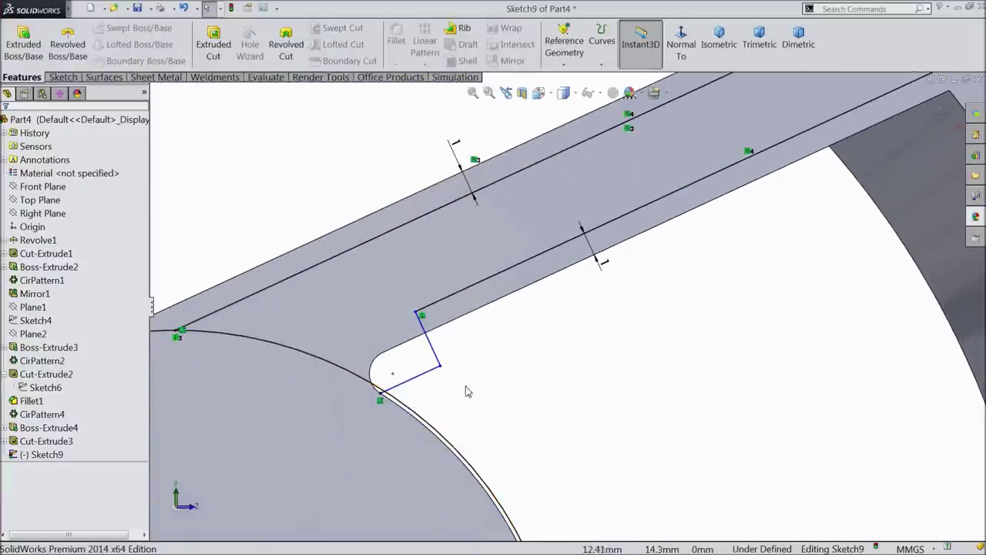
{"action": "scroll", "coordinate": [466, 392], "scroll_direction": "up", "scroll_amount": 5}
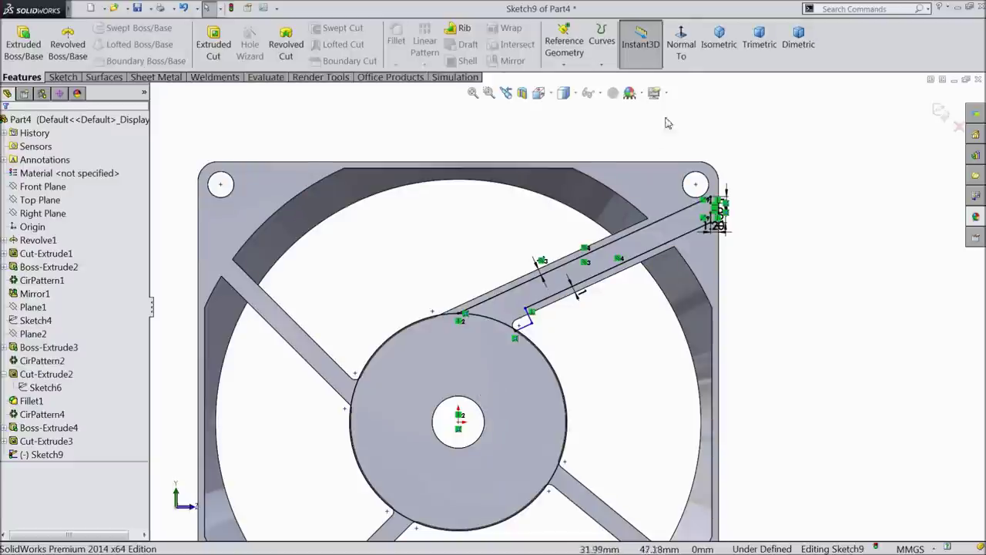
{"action": "left_click", "coordinate": [681, 47]}
{"action": "left_click", "coordinate": [683, 51]}
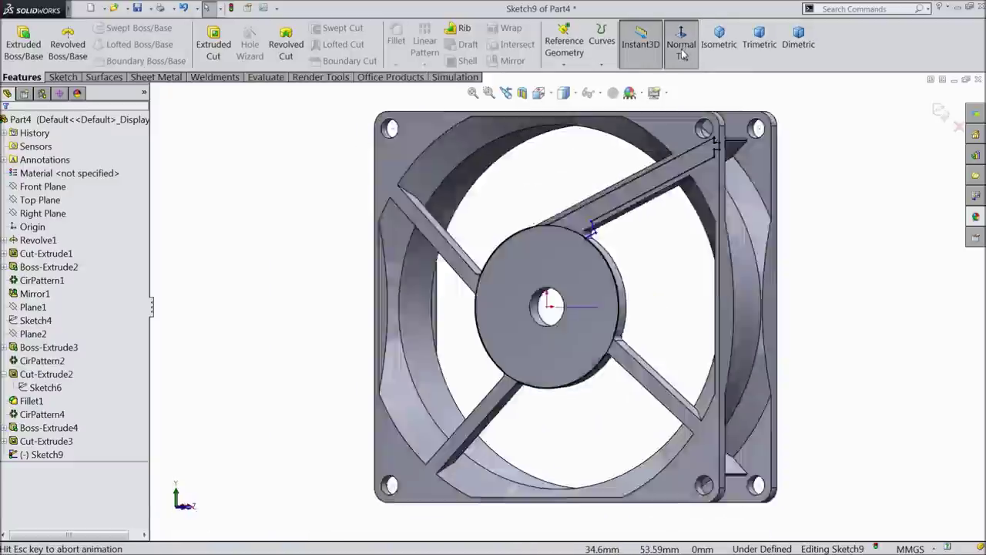
{"action": "scroll", "coordinate": [599, 262], "scroll_direction": "down", "scroll_amount": 5}
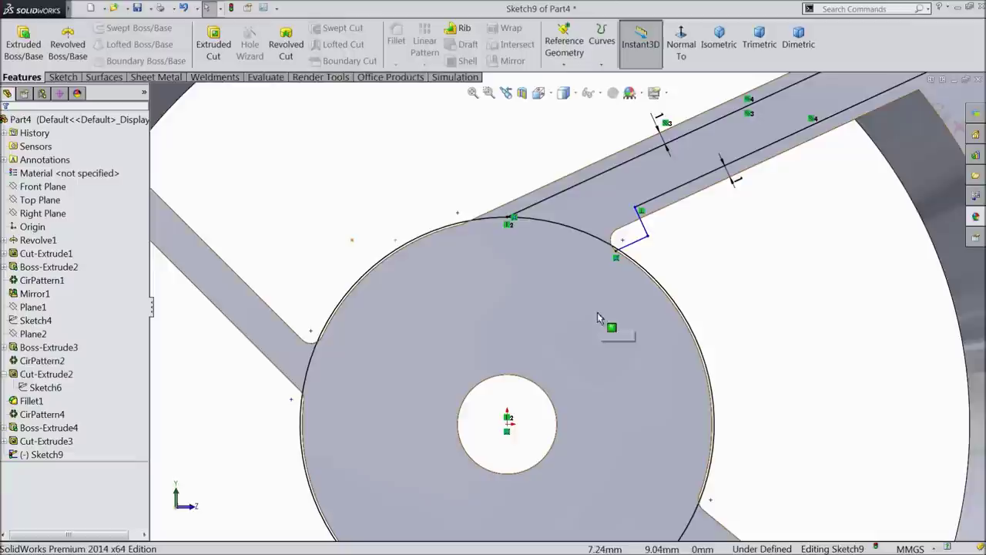
{"action": "scroll", "coordinate": [604, 290], "scroll_direction": "down", "scroll_amount": 4}
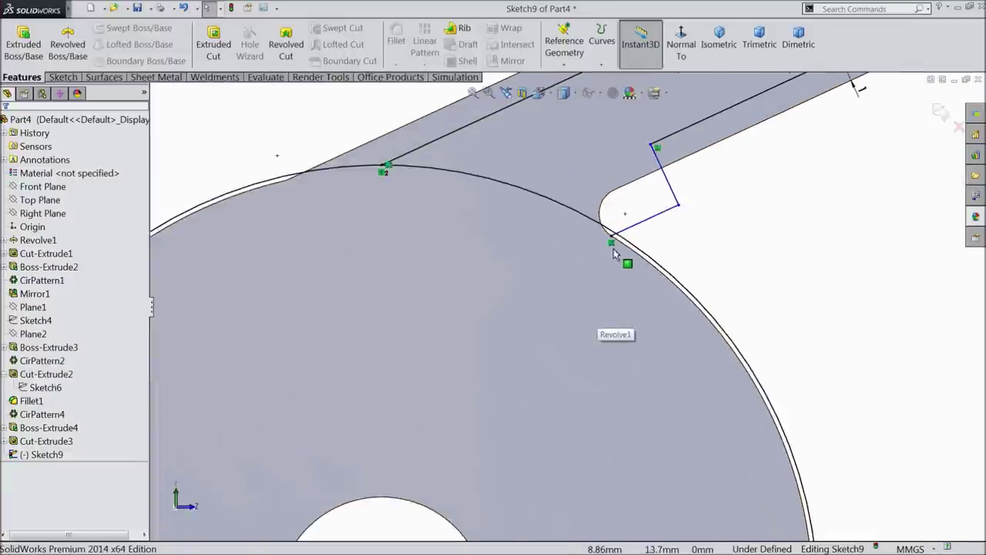
{"action": "scroll", "coordinate": [587, 265], "scroll_direction": "up", "scroll_amount": 3}
{"action": "scroll", "coordinate": [587, 265], "scroll_direction": "up", "scroll_amount": 5}
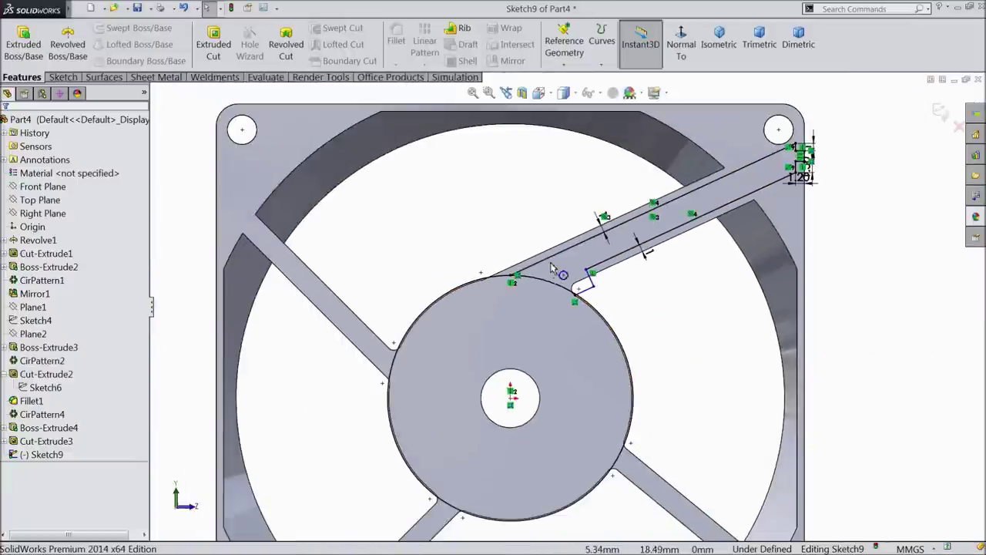
{"action": "scroll", "coordinate": [609, 231], "scroll_direction": "down", "scroll_amount": 8}
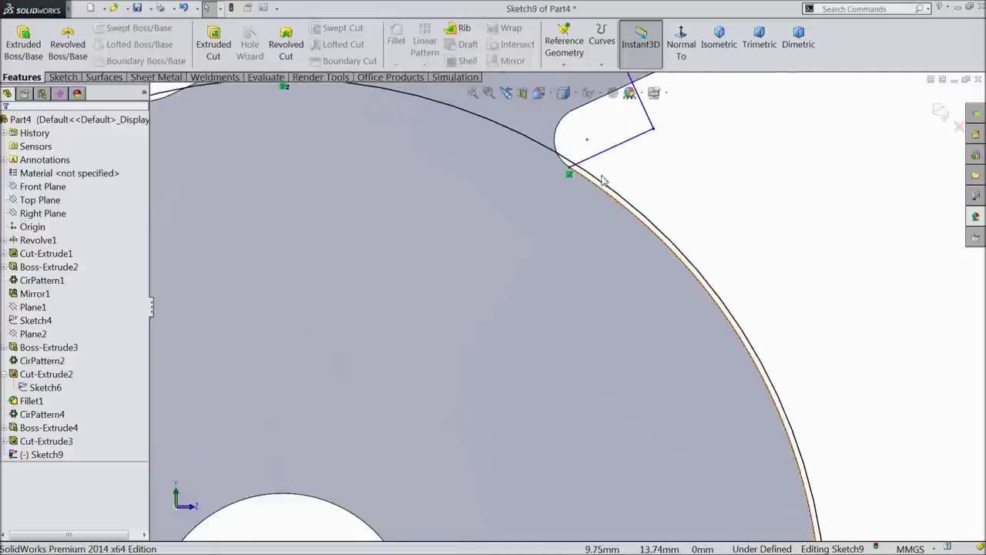
{"action": "left_click", "coordinate": [601, 184]}
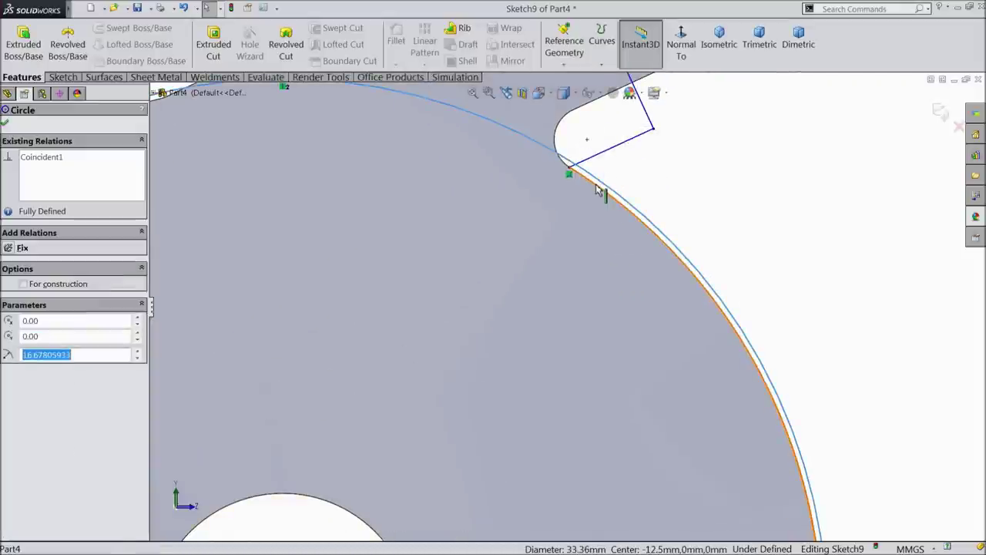
Drop the conflicting equal relation and give the hub circle a driven 33.36 mm diameter
{"action": "left_click", "coordinate": [602, 191], "text": "ctrl"}
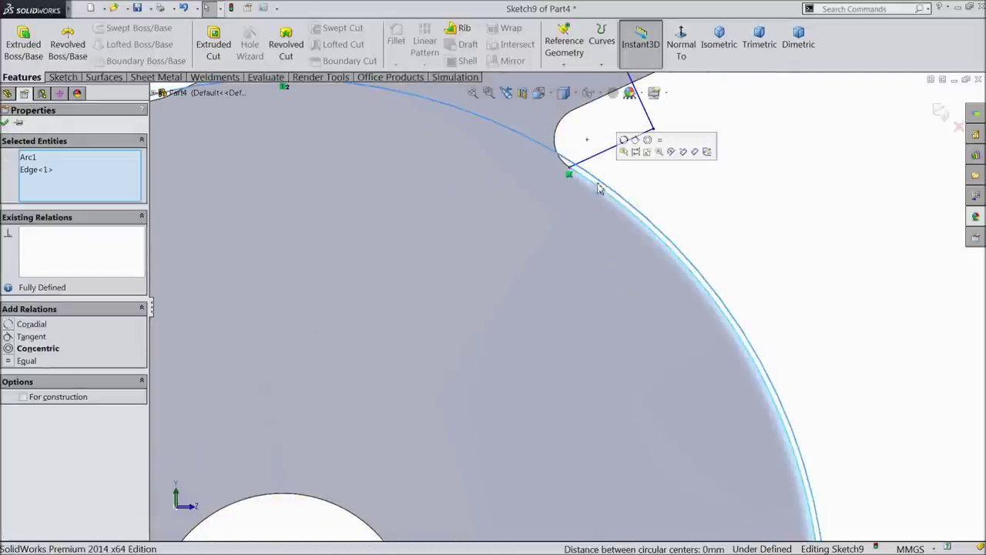
{"action": "left_click", "coordinate": [659, 145]}
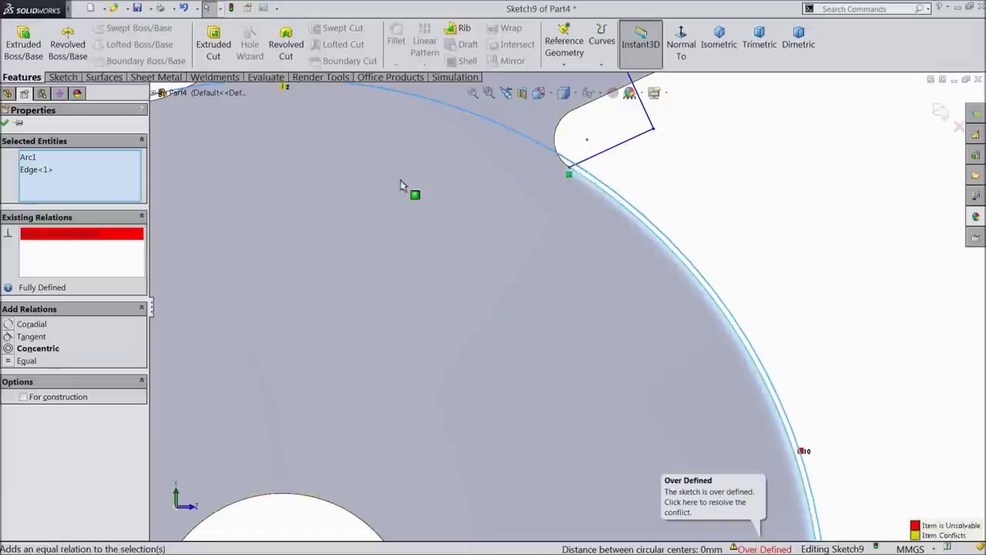
{"action": "left_click", "coordinate": [183, 7]}
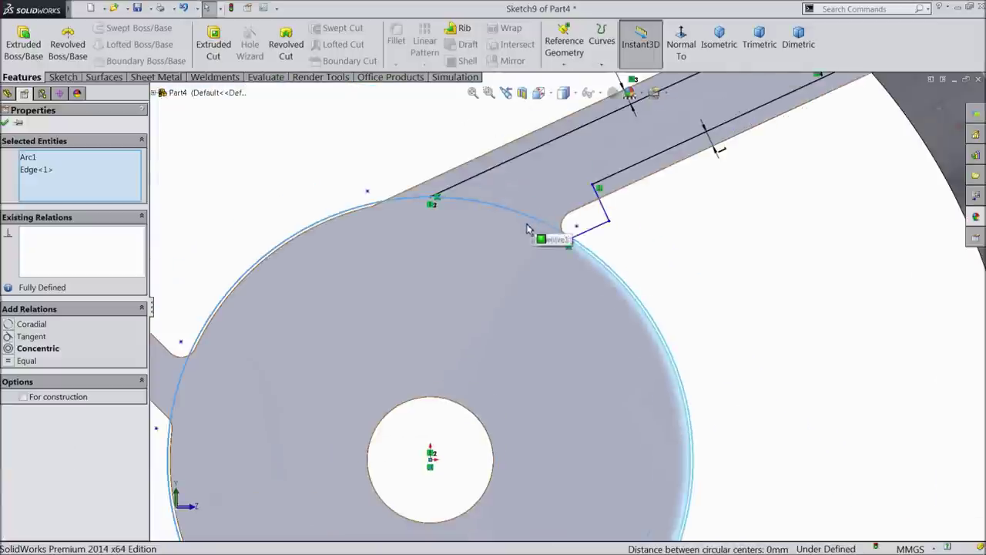
{"action": "left_click", "coordinate": [63, 77]}
{"action": "left_click", "coordinate": [343, 181]}
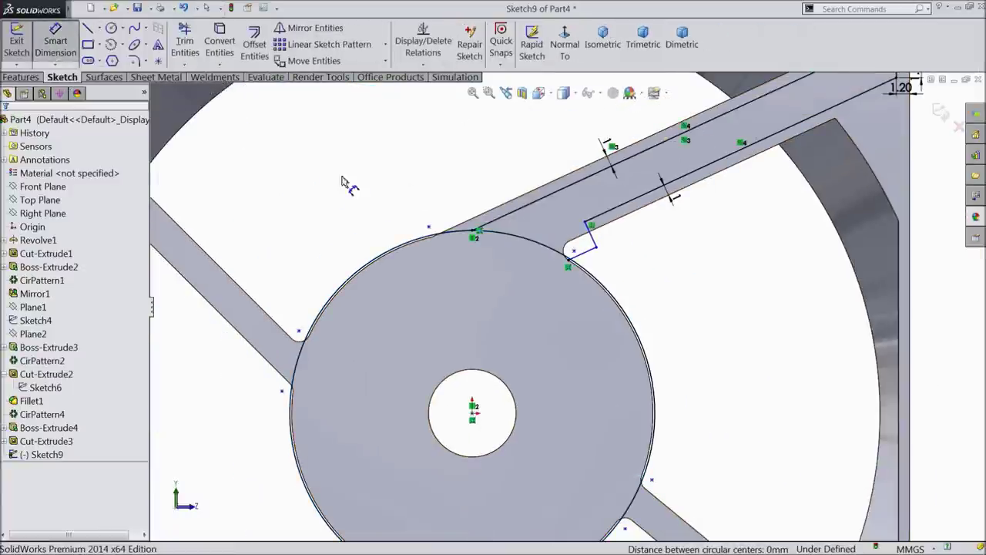
{"action": "left_click", "coordinate": [634, 317]}
{"action": "left_click", "coordinate": [691, 325]}
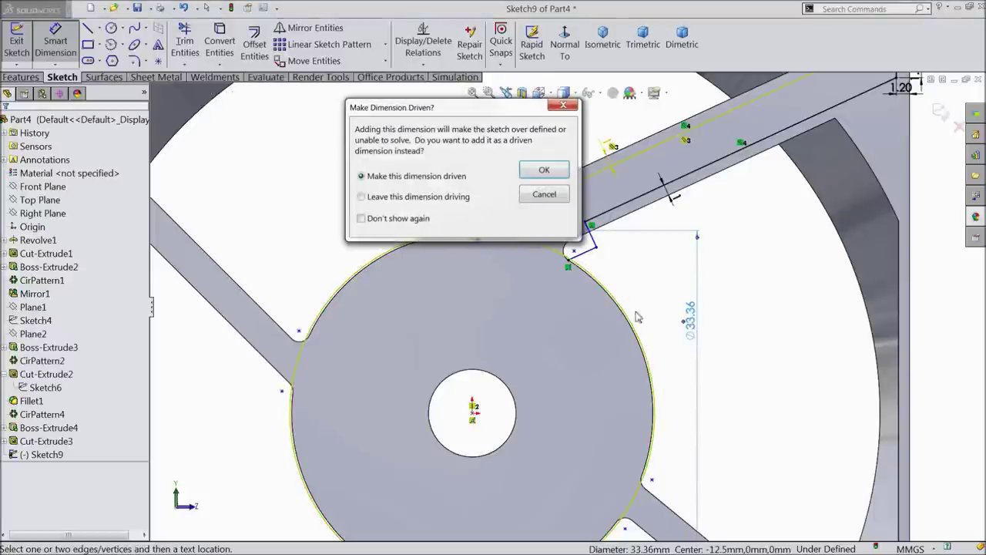
{"action": "left_click", "coordinate": [544, 170]}
{"action": "scroll", "coordinate": [532, 277], "scroll_direction": "down", "scroll_amount": 5}
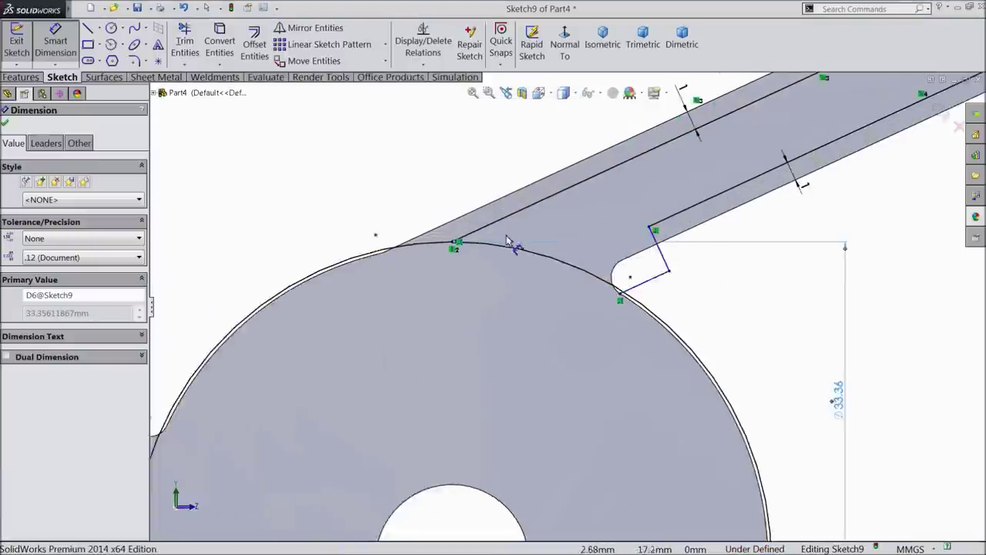
{"action": "left_click", "coordinate": [5, 123]}
{"action": "scroll", "coordinate": [698, 316], "scroll_direction": "down", "scroll_amount": 3}
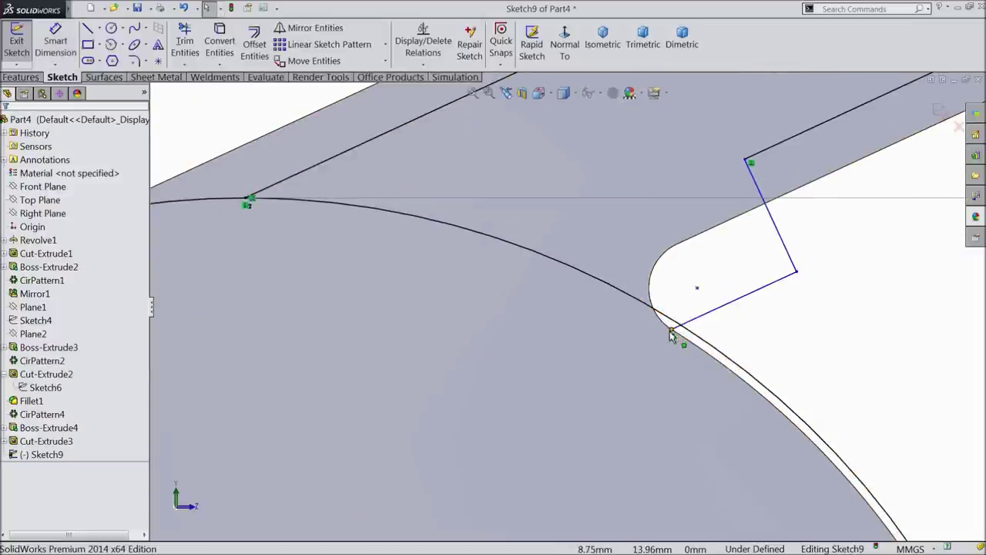
Drag the slot line's endpoint onto the hub arc and check the arc-top point is fixed
{"action": "left_click", "coordinate": [681, 329]}
{"action": "mouse_move", "coordinate": [684, 329]}
{"action": "left_mouse_down"}
{"action": "mouse_move", "coordinate": [671, 337]}
{"action": "mouse_move", "coordinate": [681, 330]}
{"action": "left_mouse_up"}
{"action": "scroll", "coordinate": [662, 339], "scroll_direction": "up", "scroll_amount": 3}
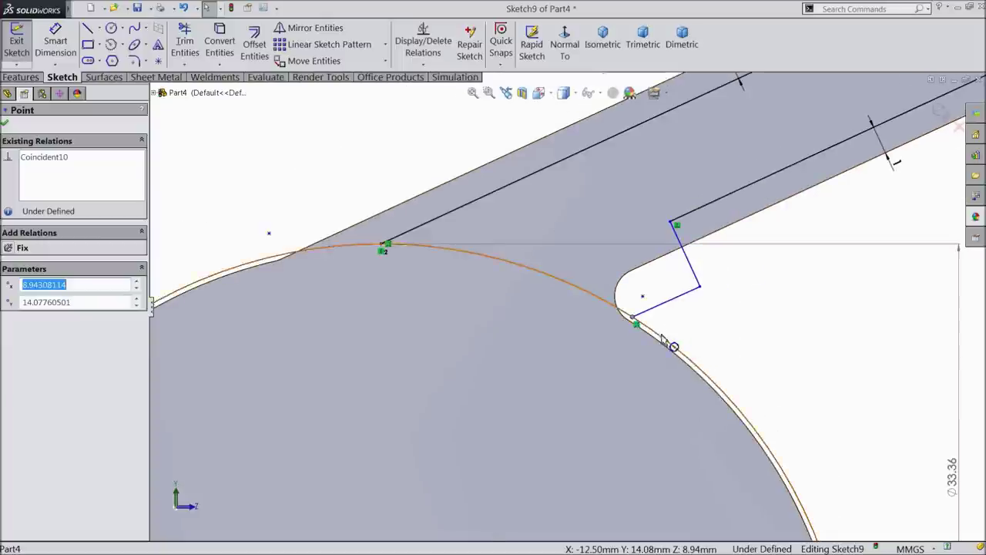
{"action": "scroll", "coordinate": [651, 339], "scroll_direction": "up", "scroll_amount": 5}
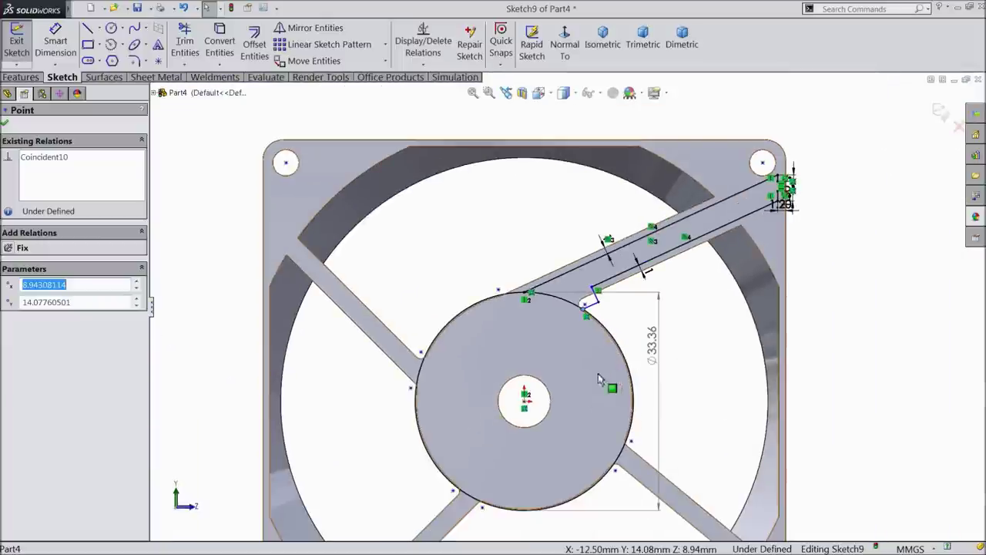
{"action": "scroll", "coordinate": [609, 363], "scroll_direction": "down", "scroll_amount": 4}
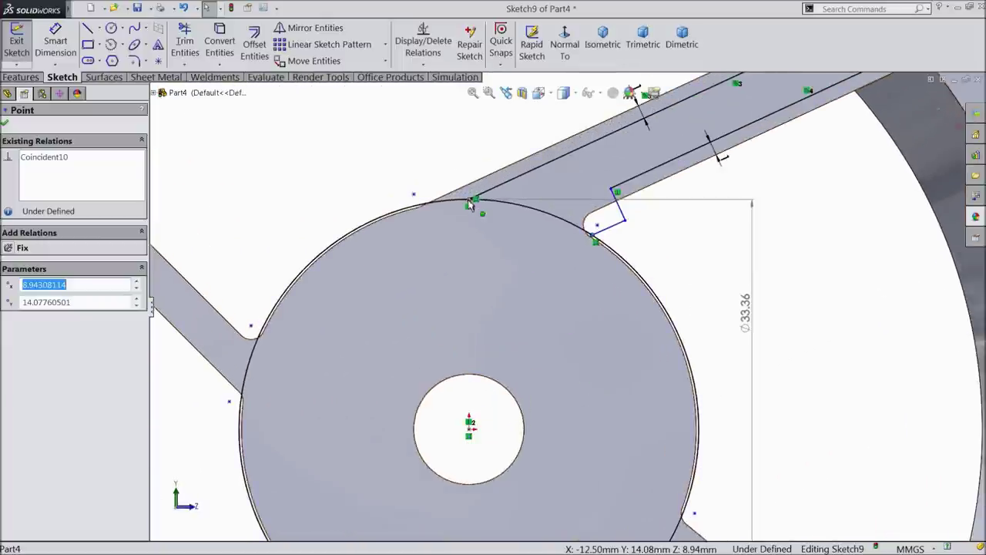
{"action": "left_click", "coordinate": [471, 204]}
{"action": "left_click_drag", "start_coordinate": [469, 206], "coordinate": [477, 244]}
{"action": "scroll", "coordinate": [571, 308], "scroll_direction": "up", "scroll_amount": 2}
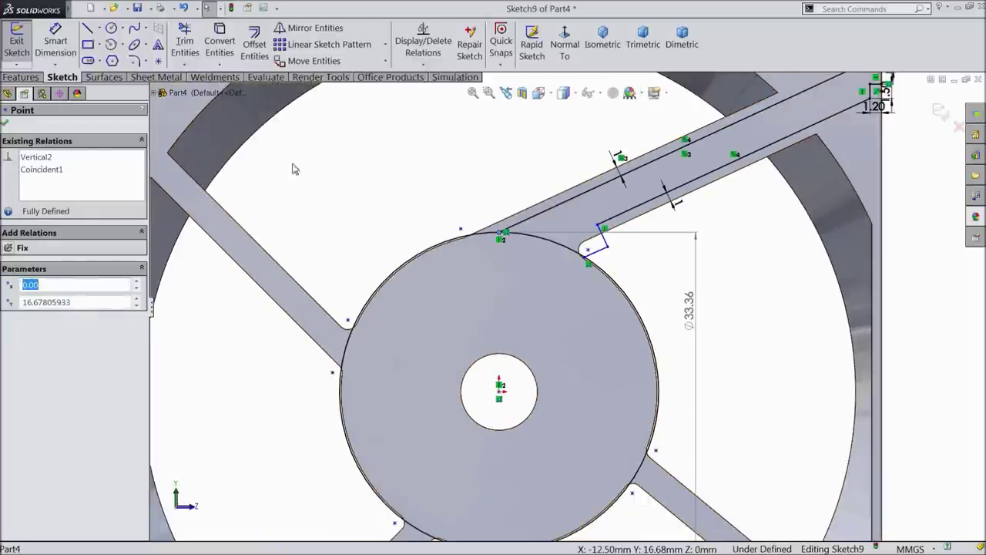
{"action": "left_click", "coordinate": [32, 77]}
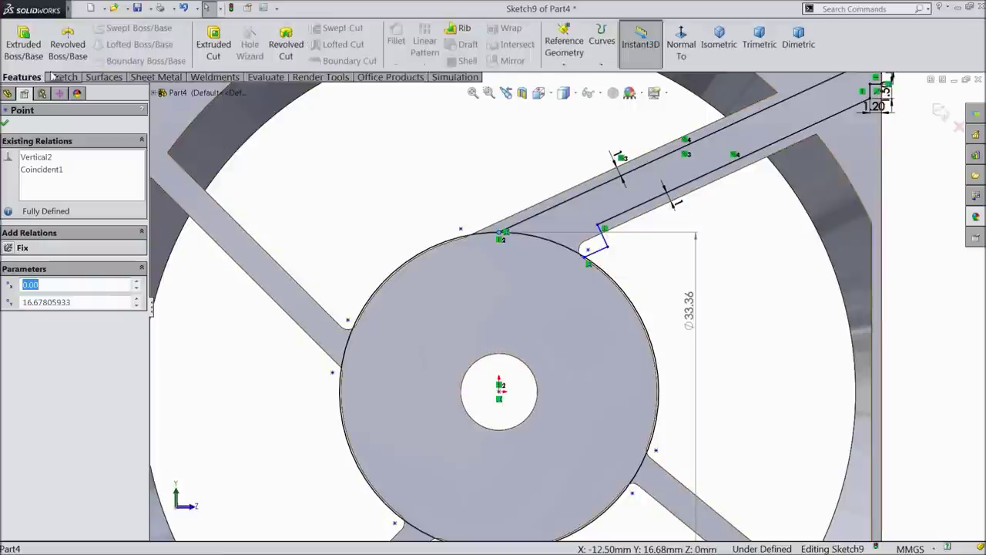
Cut the two selected spoke-slot regions 1.5 mm deep (Blind) into the frame, creating Cut-Extrude4
{"action": "left_click", "coordinate": [215, 49]}
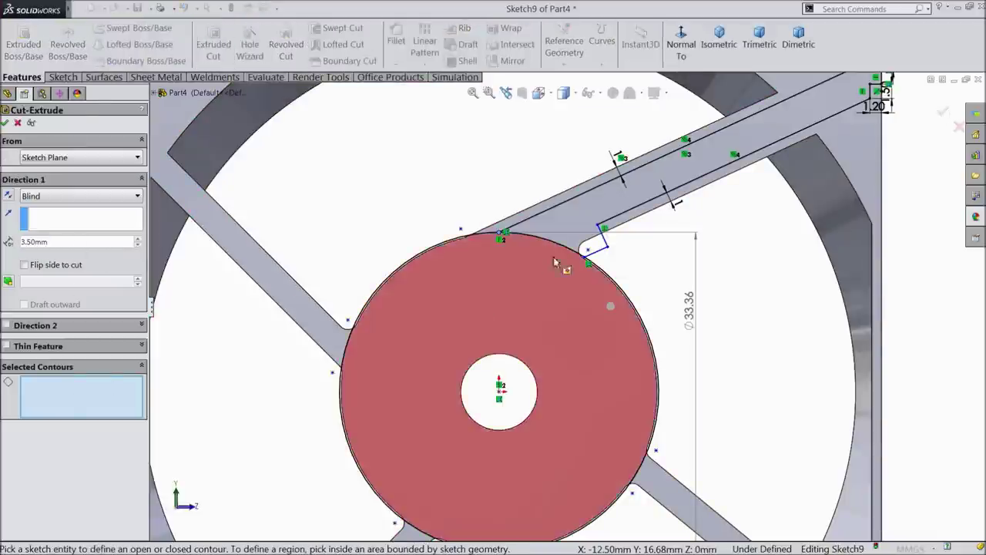
{"action": "left_click", "coordinate": [593, 239]}
{"action": "left_click", "coordinate": [688, 241]}
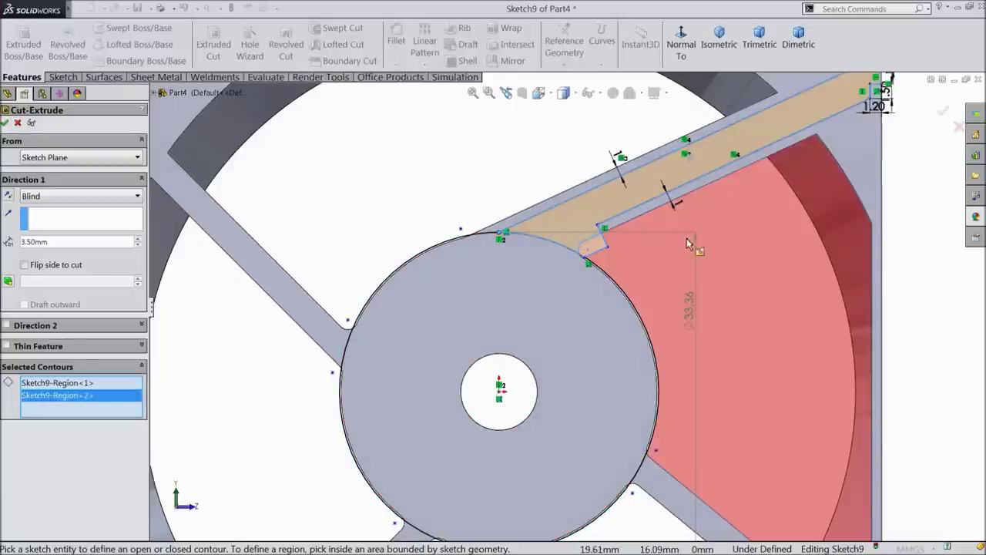
{"action": "scroll", "coordinate": [805, 149], "scroll_direction": "up", "scroll_amount": 2}
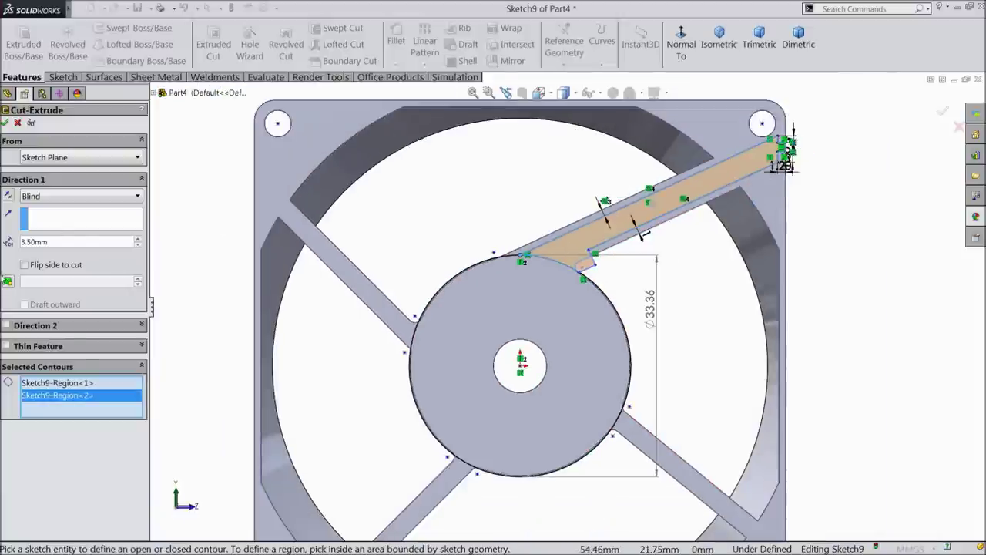
{"action": "type", "text": "1.5"}
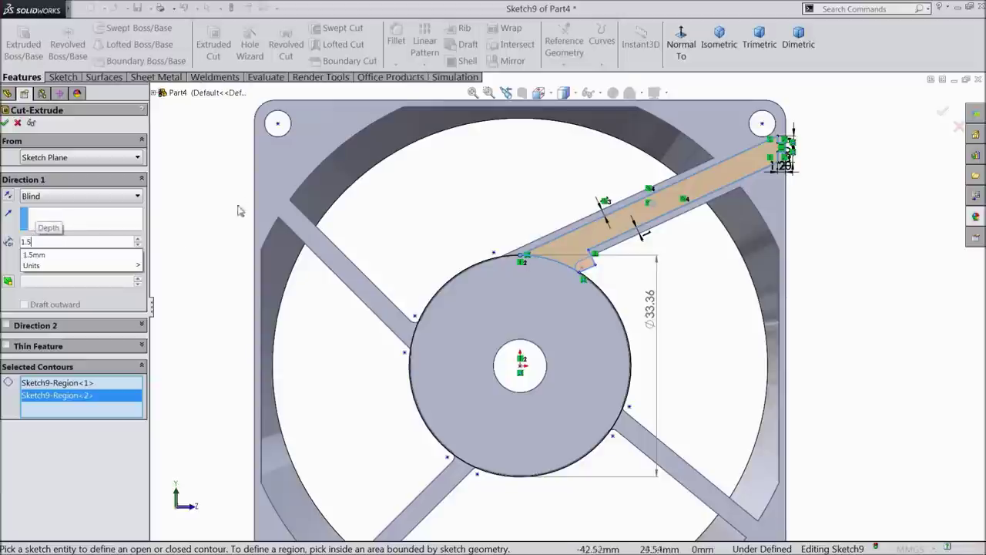
{"action": "key", "text": "Return"}
{"action": "scroll", "coordinate": [522, 208], "scroll_direction": "down", "scroll_amount": 1}
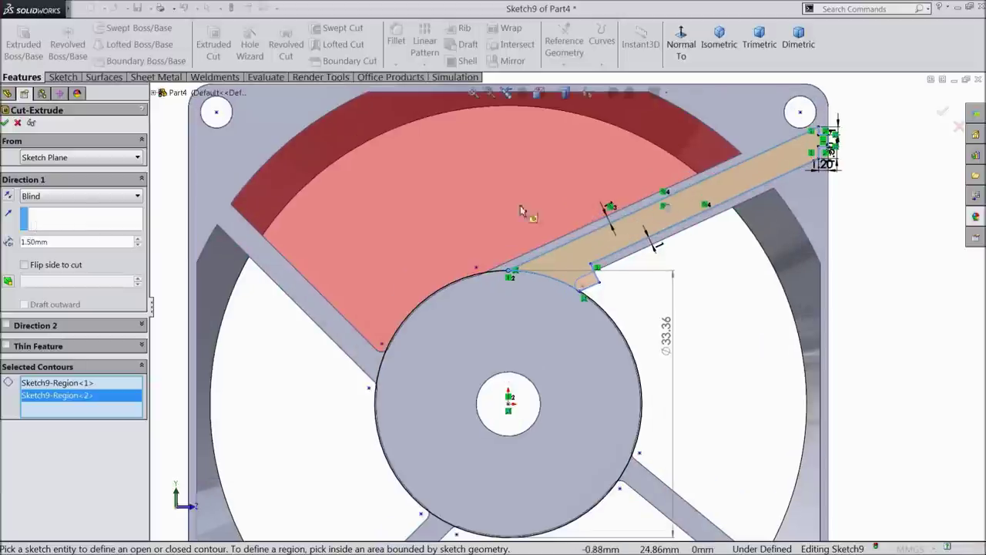
{"action": "left_click", "coordinate": [7, 122]}
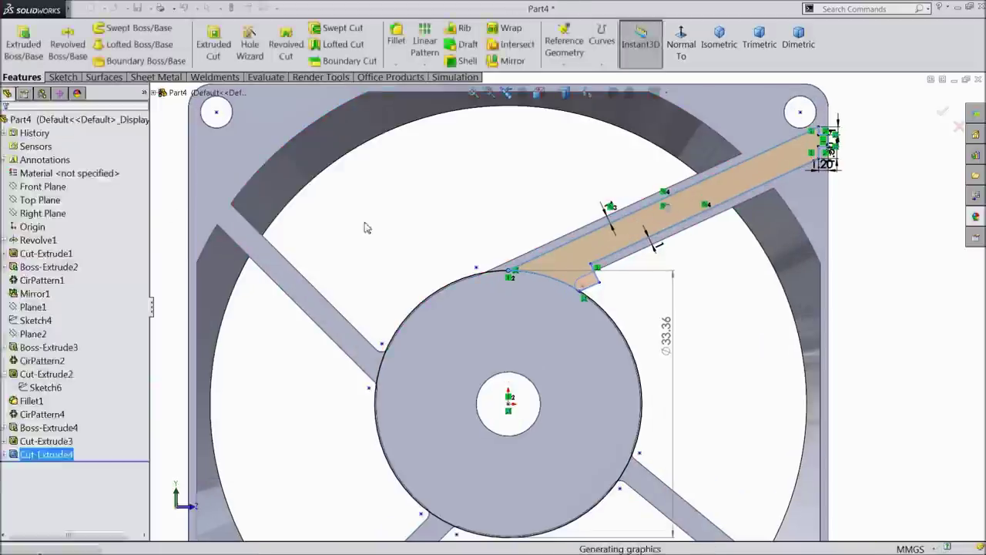
Start a new sketch on the top-right spoke face, viewed normal to it
{"action": "middle_click_drag", "start_coordinate": [872, 240], "coordinate": [839, 176]}
{"action": "scroll", "coordinate": [840, 174], "scroll_direction": "down", "scroll_amount": 5}
{"action": "left_click", "coordinate": [741, 173]}
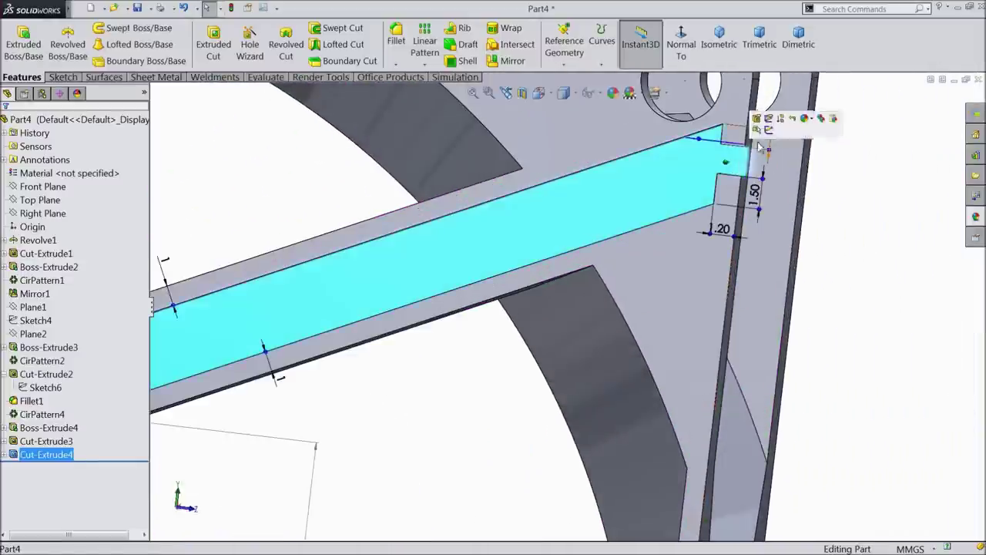
{"action": "left_click", "coordinate": [774, 135]}
{"action": "left_click", "coordinate": [681, 46]}
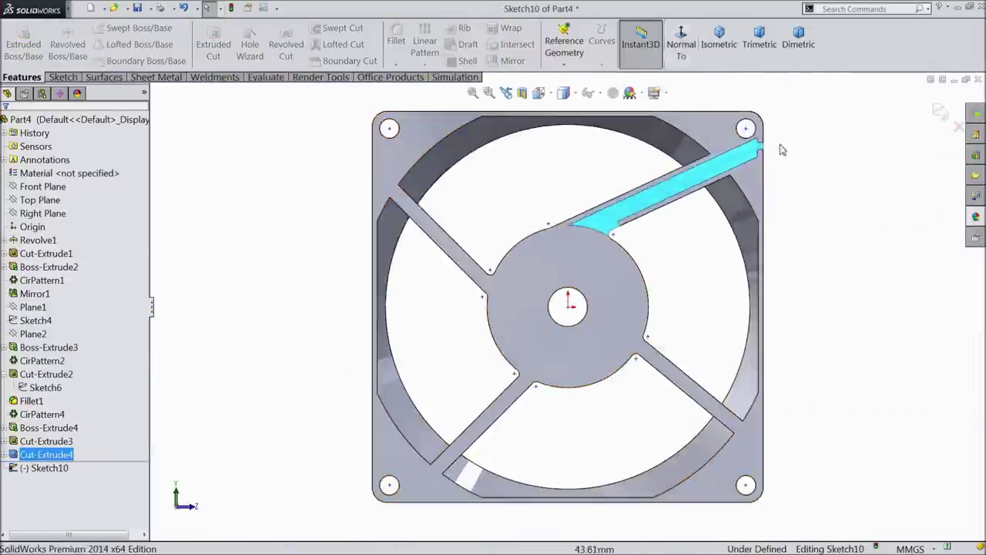
Draw a small corner rectangle over the strut notch and begin an extruded cut from it
{"action": "scroll", "coordinate": [770, 161], "scroll_direction": "down", "scroll_amount": 5}
{"action": "scroll", "coordinate": [650, 199], "scroll_direction": "down", "scroll_amount": 2}
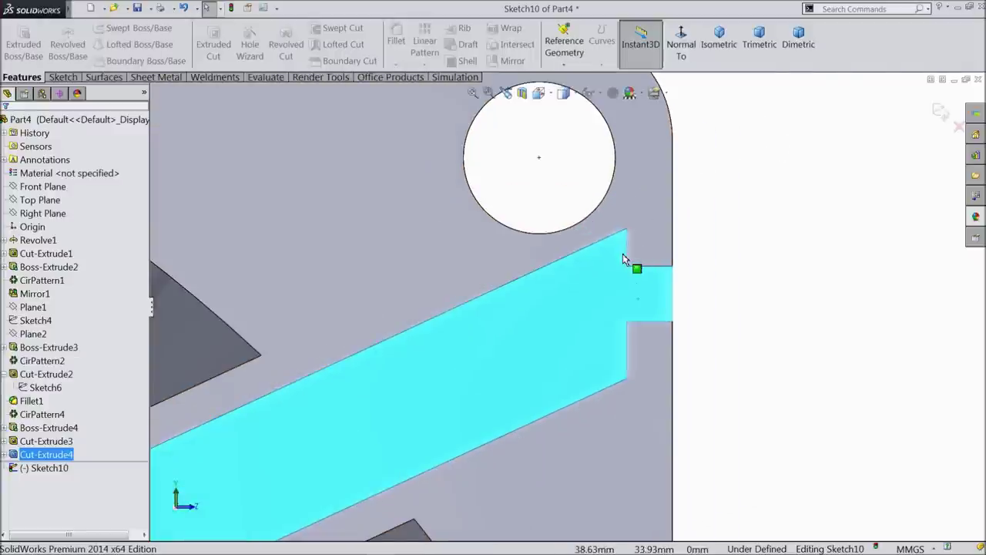
{"action": "left_click", "coordinate": [63, 77]}
{"action": "left_click", "coordinate": [89, 45]}
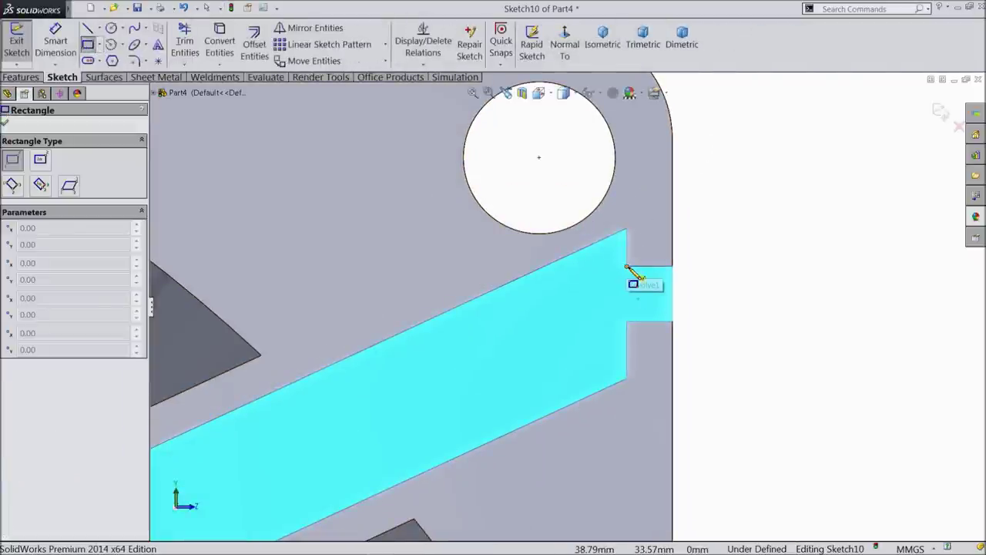
{"action": "left_click", "coordinate": [626, 267]}
{"action": "left_click", "coordinate": [672, 322]}
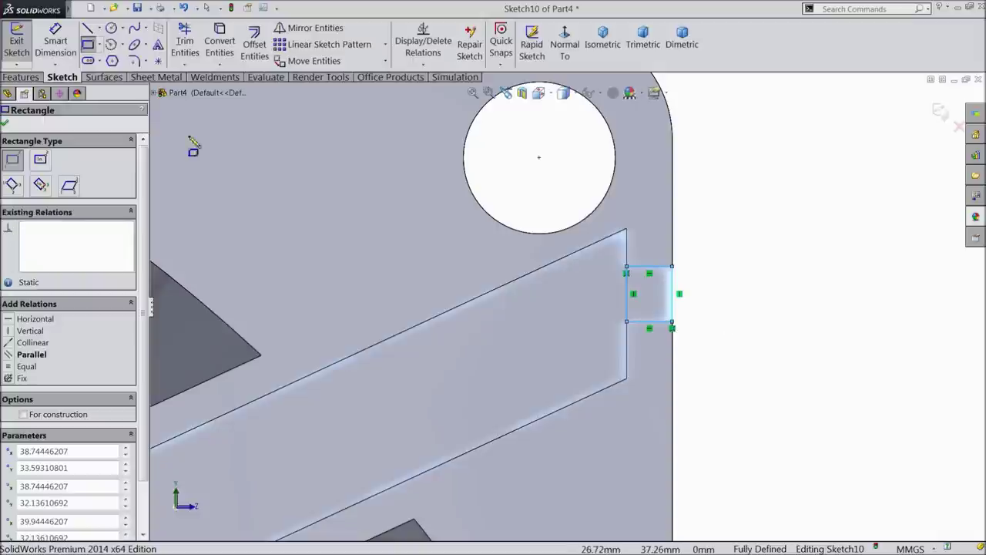
{"action": "left_click", "coordinate": [21, 77]}
{"action": "left_click", "coordinate": [213, 43]}
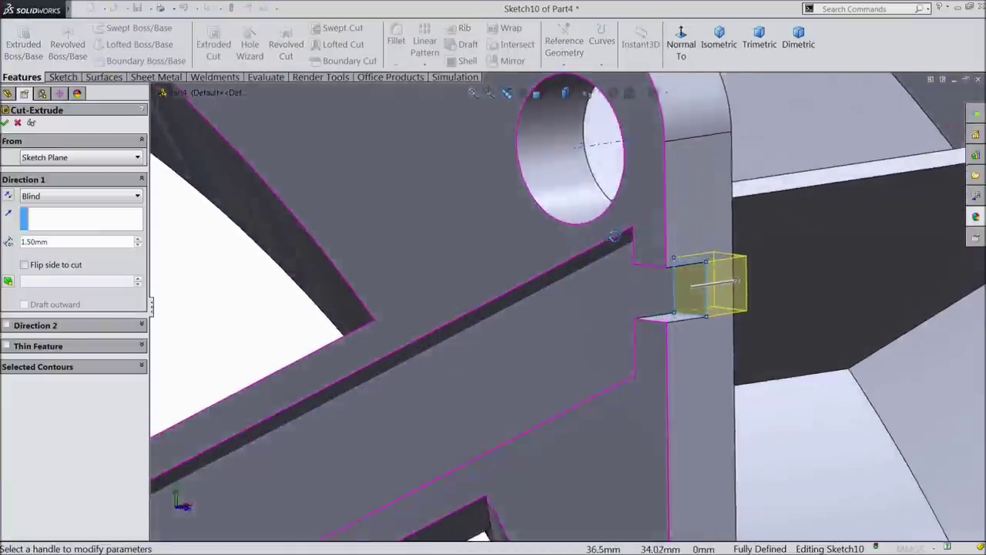
Confirm the 1.50 mm blind cut through the notch, creating Cut-Extrude5
{"action": "middle_click_drag", "start_coordinate": [614, 236], "coordinate": [652, 289]}
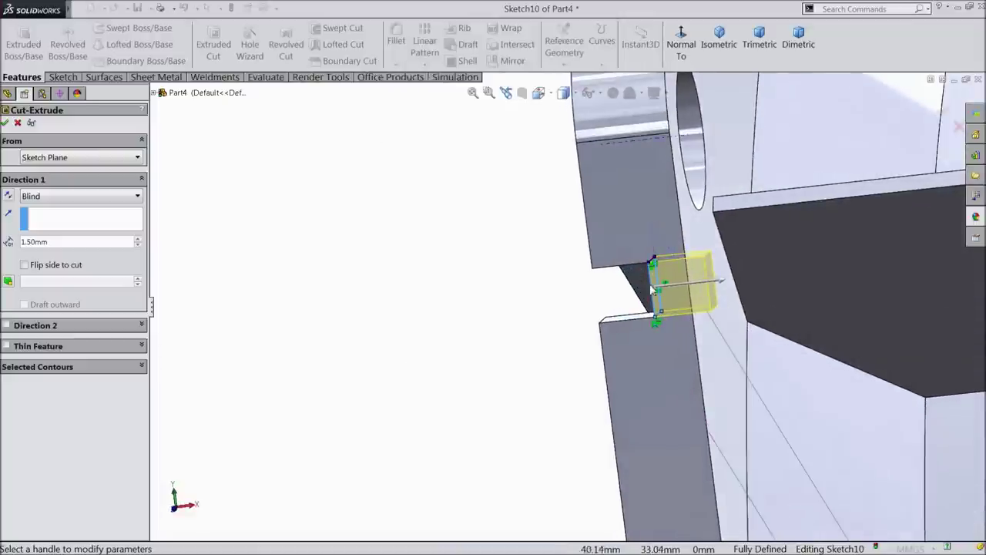
{"action": "left_click", "coordinate": [7, 124]}
{"action": "middle_click_drag", "start_coordinate": [501, 316], "coordinate": [472, 292]}
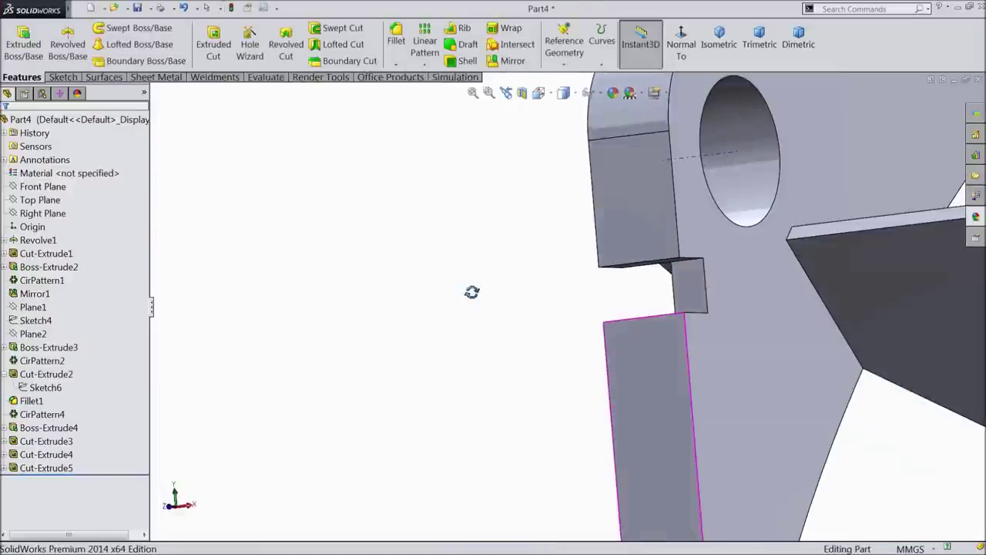
{"action": "scroll", "coordinate": [614, 304], "scroll_direction": "up", "scroll_amount": 3}
Turn the fan frame to a frontal view and bring up a Fillet at 0.45 mm radius
{"action": "middle_click_drag", "start_coordinate": [565, 310], "coordinate": [614, 348]}
{"action": "scroll", "coordinate": [628, 326], "scroll_direction": "up", "scroll_amount": 5}
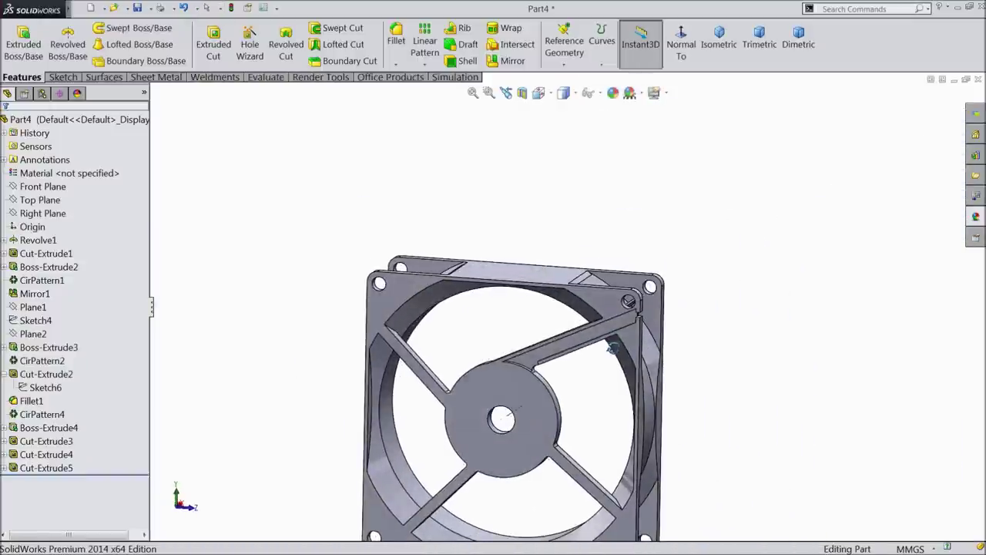
{"action": "scroll", "coordinate": [586, 367], "scroll_direction": "up", "scroll_amount": 2}
{"action": "scroll", "coordinate": [569, 382], "scroll_direction": "down", "scroll_amount": 3}
{"action": "mouse_move", "coordinate": [546, 386]}
{"action": "middle_mouse_down"}
{"action": "mouse_move", "coordinate": [513, 392]}
{"action": "mouse_move", "coordinate": [528, 385]}
{"action": "middle_mouse_up"}
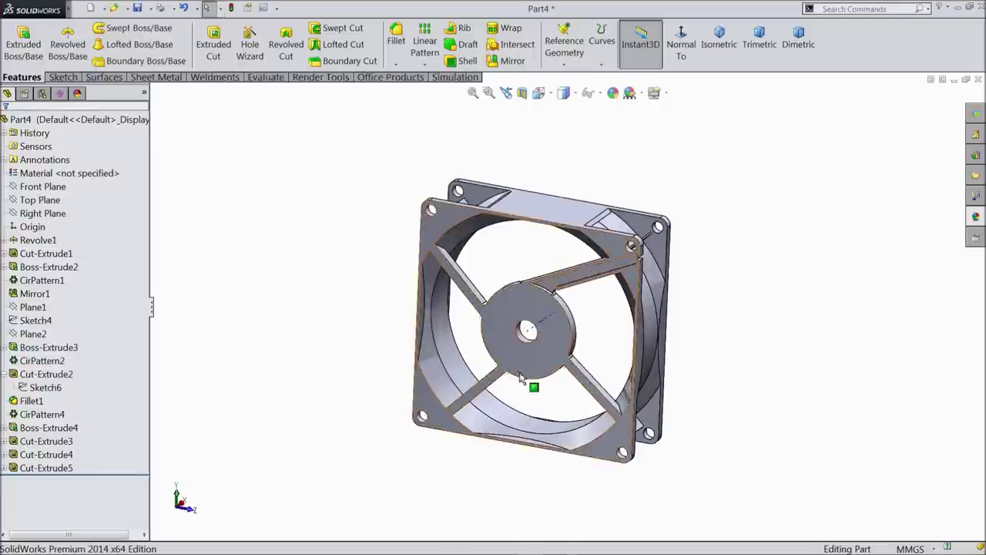
{"action": "scroll", "coordinate": [529, 385], "scroll_direction": "down", "scroll_amount": 3}
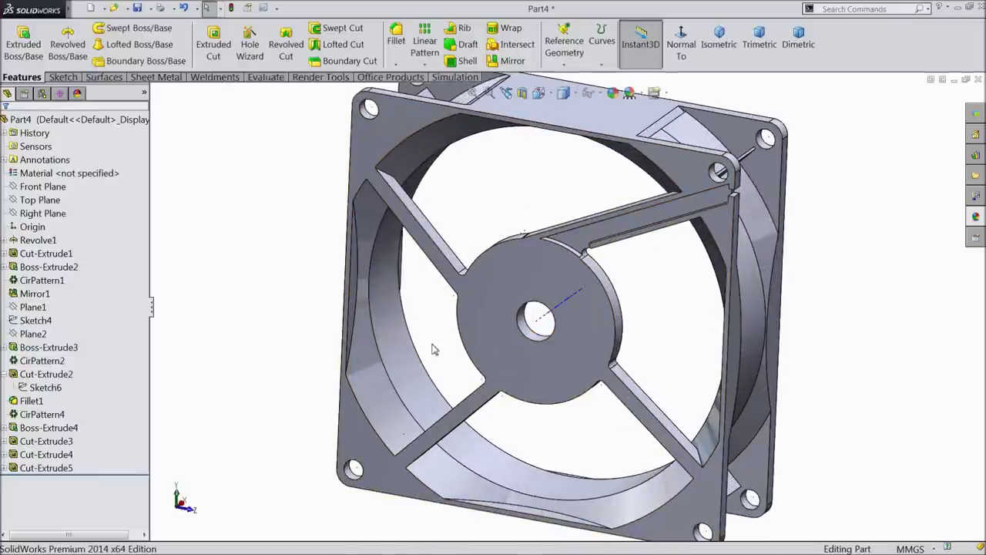
{"action": "middle_click_drag", "start_coordinate": [501, 341], "coordinate": [563, 147]}
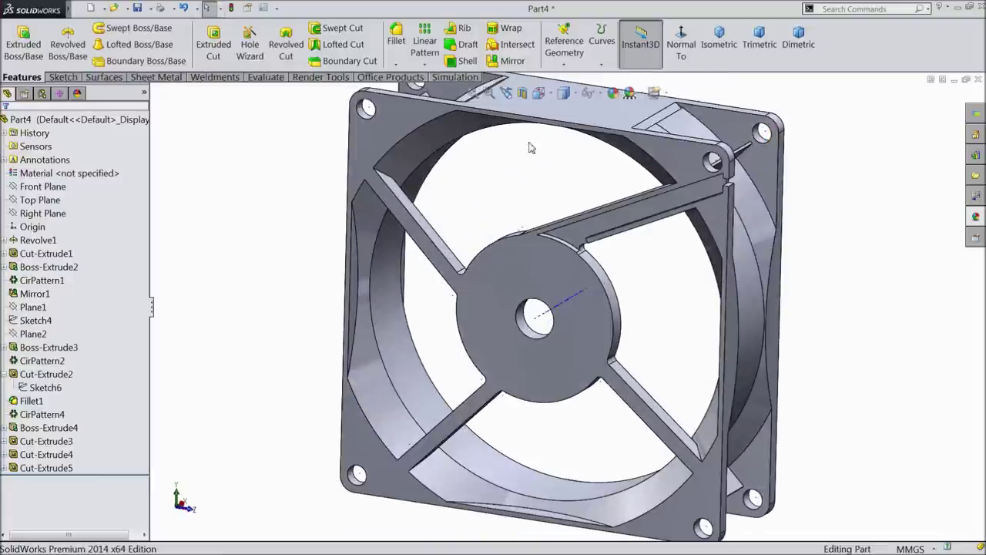
{"action": "left_click", "coordinate": [397, 48]}
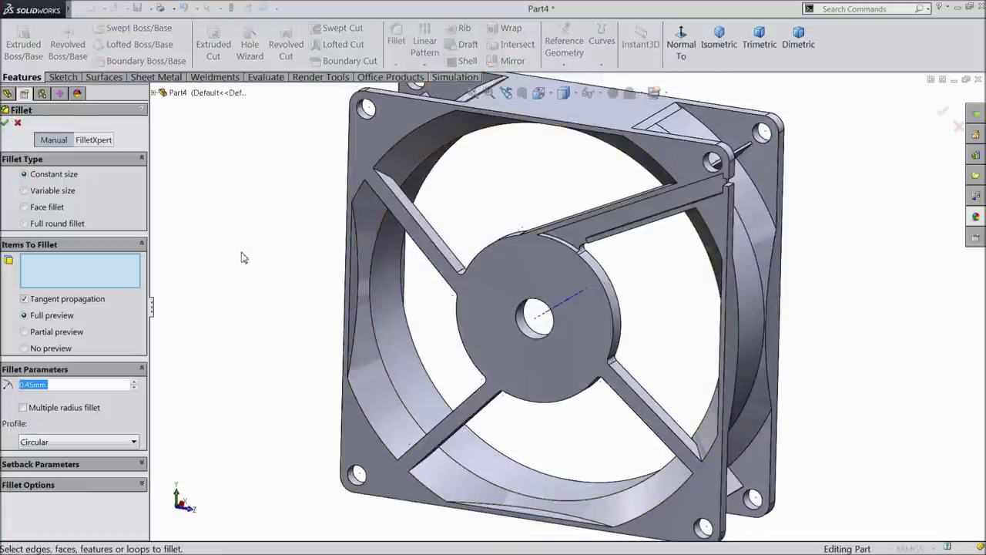
Remove the wrongly picked face from the fillet and set its radius to 0.20 mm
{"action": "middle_click_drag", "start_coordinate": [244, 317], "coordinate": [385, 333]}
{"action": "scroll", "coordinate": [469, 201], "scroll_direction": "down", "scroll_amount": 8}
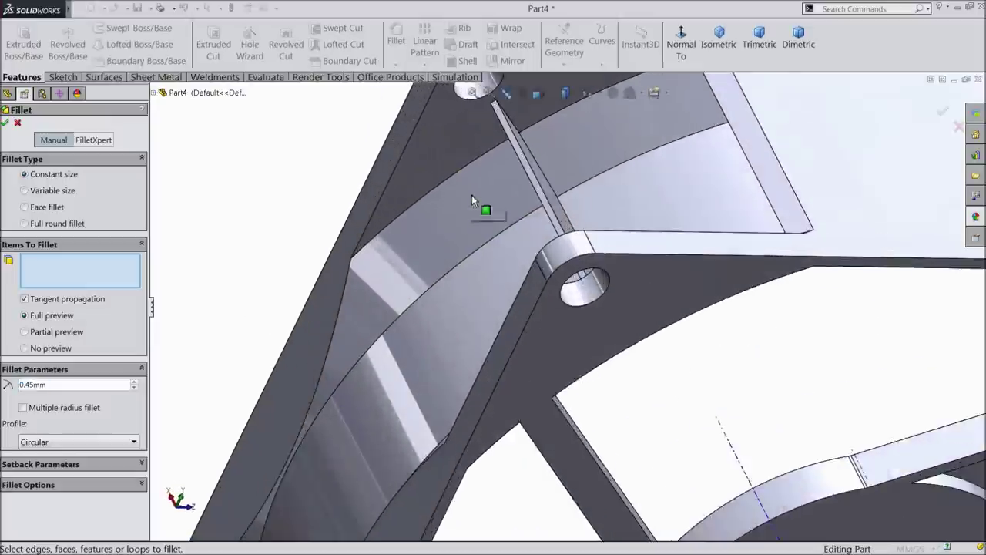
{"action": "left_click", "coordinate": [571, 216]}
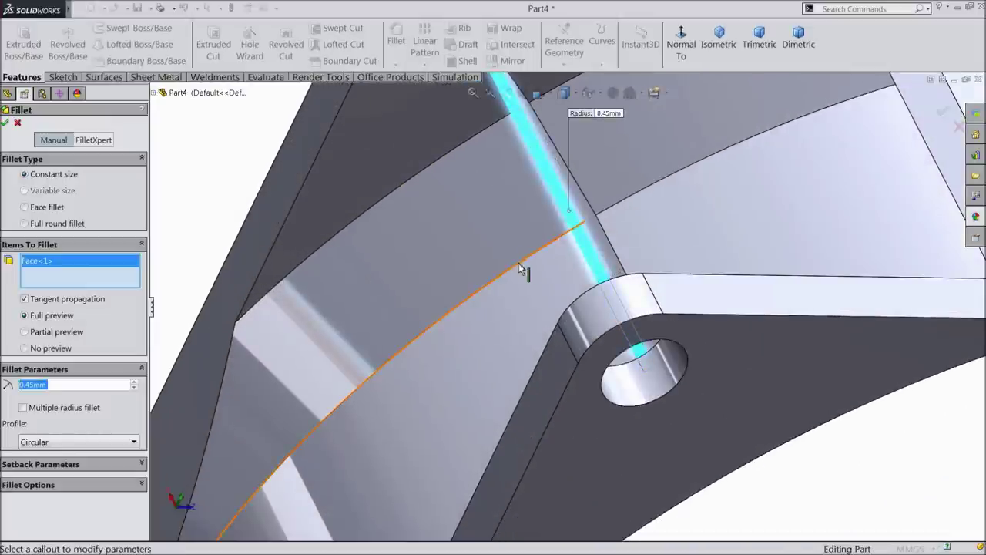
{"action": "right_click", "coordinate": [77, 261]}
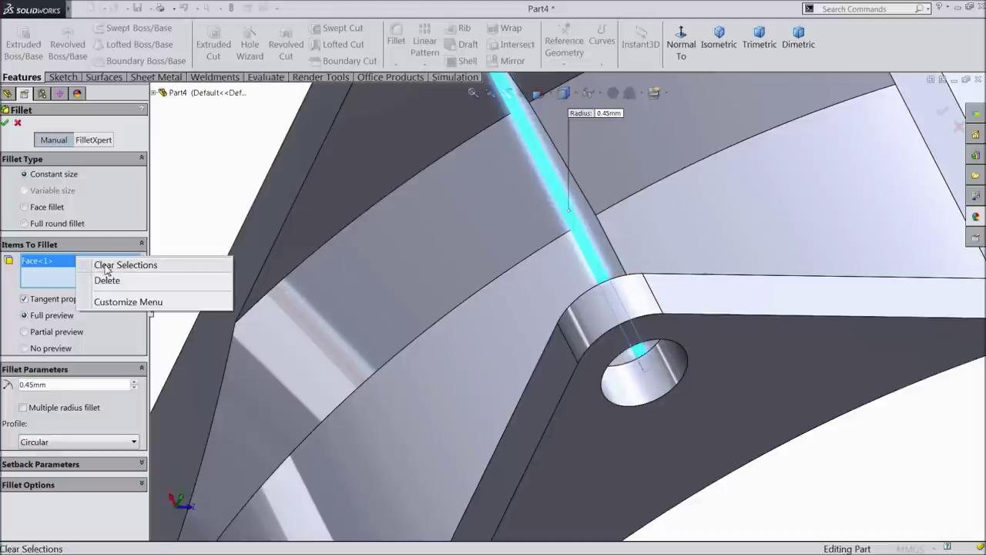
{"action": "left_click", "coordinate": [105, 267]}
{"action": "type", "text": "0.2"}
{"action": "key", "text": "Return"}
Fillet the hub-and-spokes, front frame and corner faces at 0.20 mm, creating Fillet2
{"action": "key", "text": "f"}
{"action": "middle_click_drag", "start_coordinate": [259, 265], "coordinate": [430, 434]}
{"action": "scroll", "coordinate": [638, 344], "scroll_direction": "down", "scroll_amount": 3}
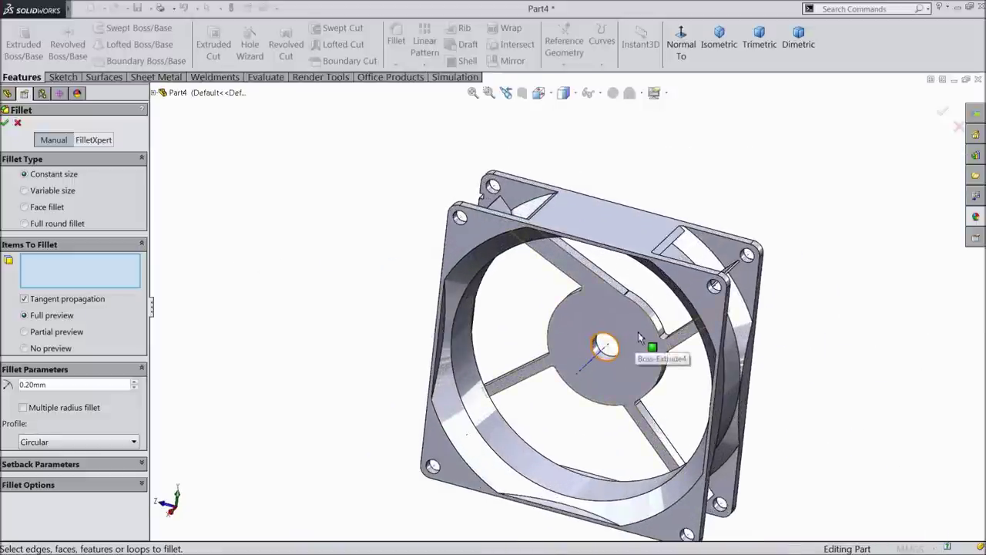
{"action": "left_click", "coordinate": [638, 332]}
{"action": "left_click", "coordinate": [697, 289]}
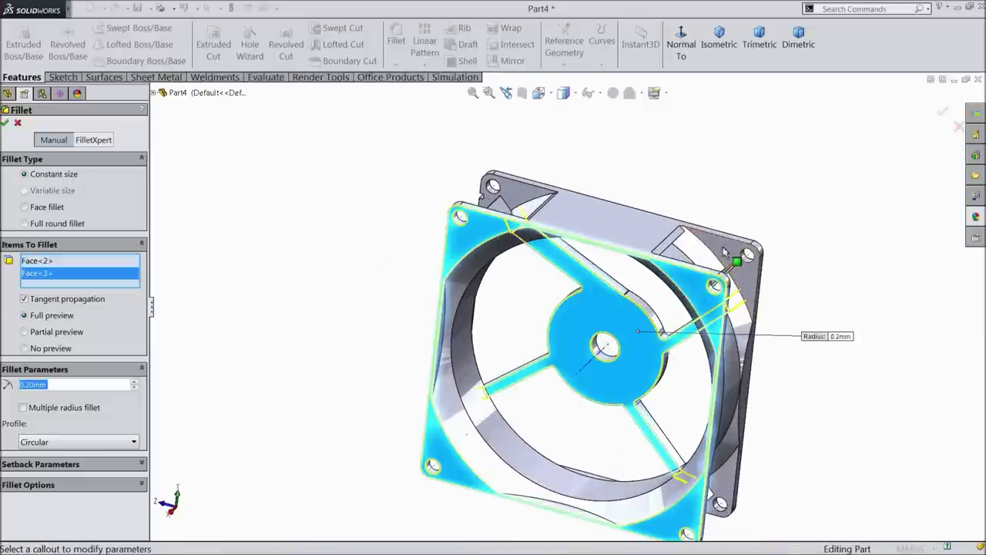
{"action": "left_click", "coordinate": [725, 252]}
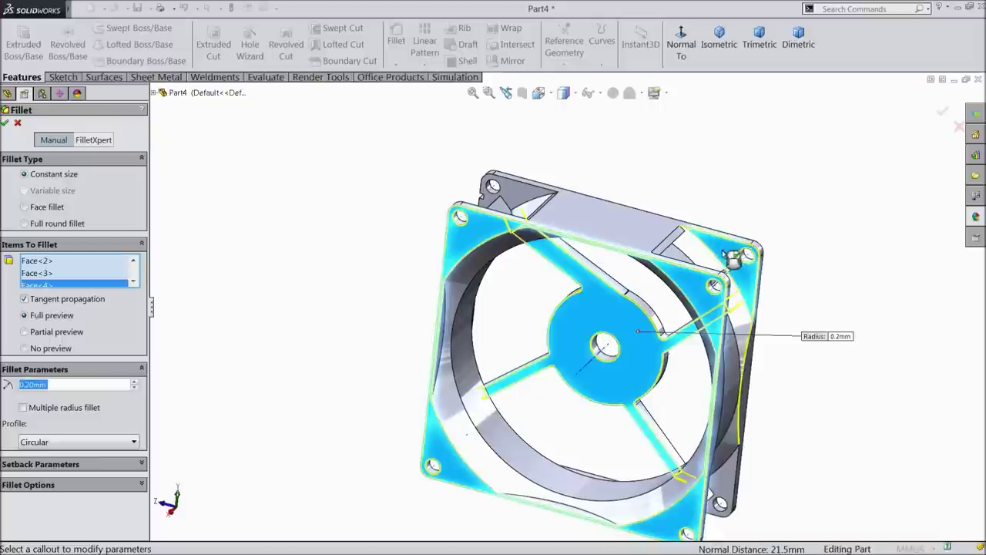
{"action": "left_click", "coordinate": [6, 122]}
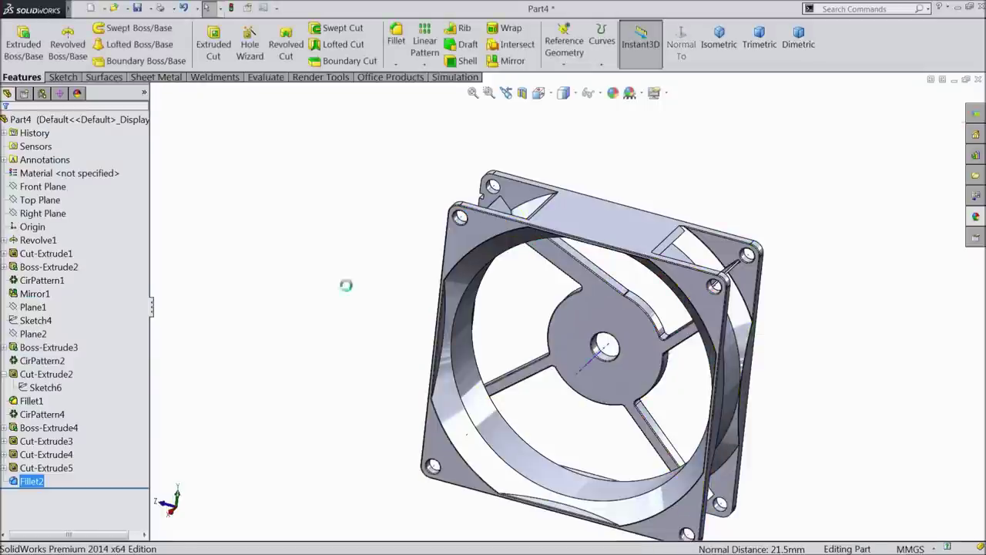
{"action": "middle_click_drag", "start_coordinate": [316, 254], "coordinate": [380, 300]}
{"action": "middle_click_drag", "start_coordinate": [389, 224], "coordinate": [523, 348]}
{"action": "scroll", "coordinate": [583, 375], "scroll_direction": "up", "scroll_amount": 3}
{"action": "scroll", "coordinate": [640, 299], "scroll_direction": "down", "scroll_amount": 5}
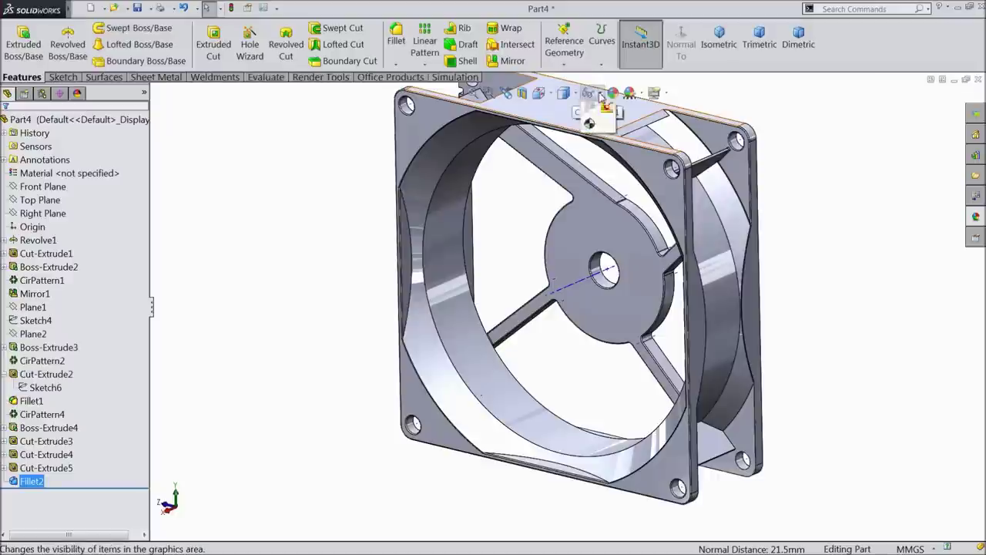
{"action": "left_click", "coordinate": [601, 94]}
{"action": "middle_click_drag", "start_coordinate": [270, 266], "coordinate": [443, 232]}
{"action": "key", "text": "f"}
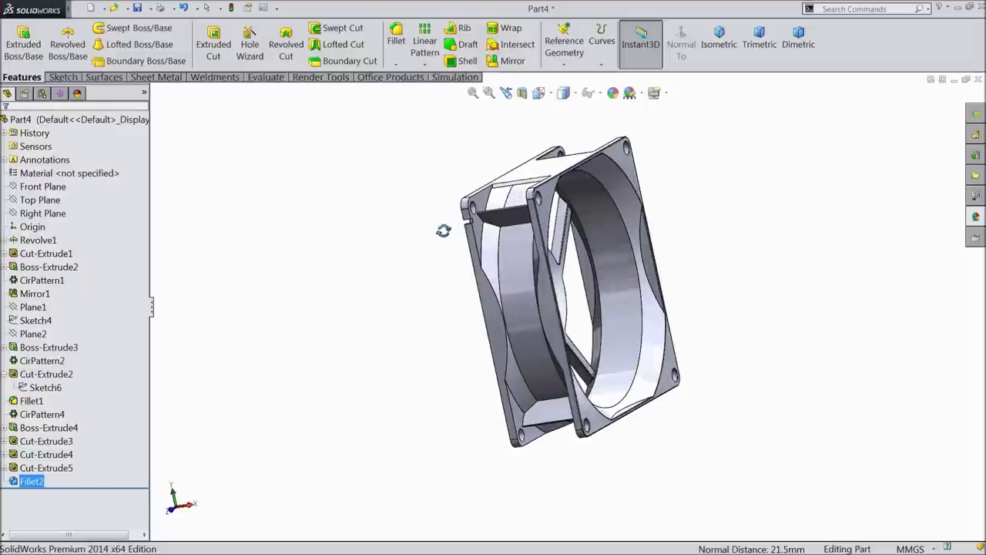
{"action": "scroll", "coordinate": [606, 388], "scroll_direction": "down", "scroll_amount": 5}
{"action": "left_click", "coordinate": [511, 280]}
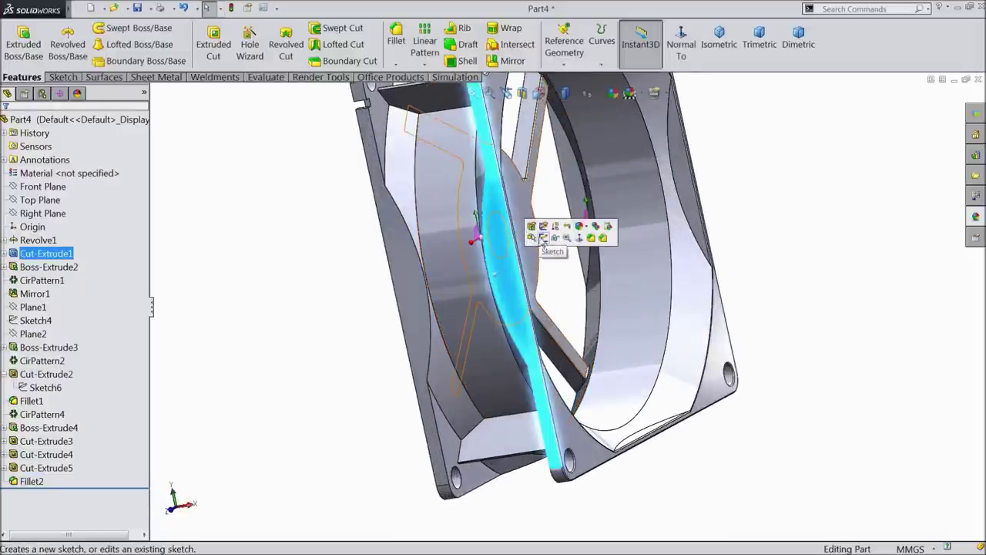
Start a sketch on the housing side and draw a horizontal centerline from the origin
{"action": "left_click", "coordinate": [542, 238]}
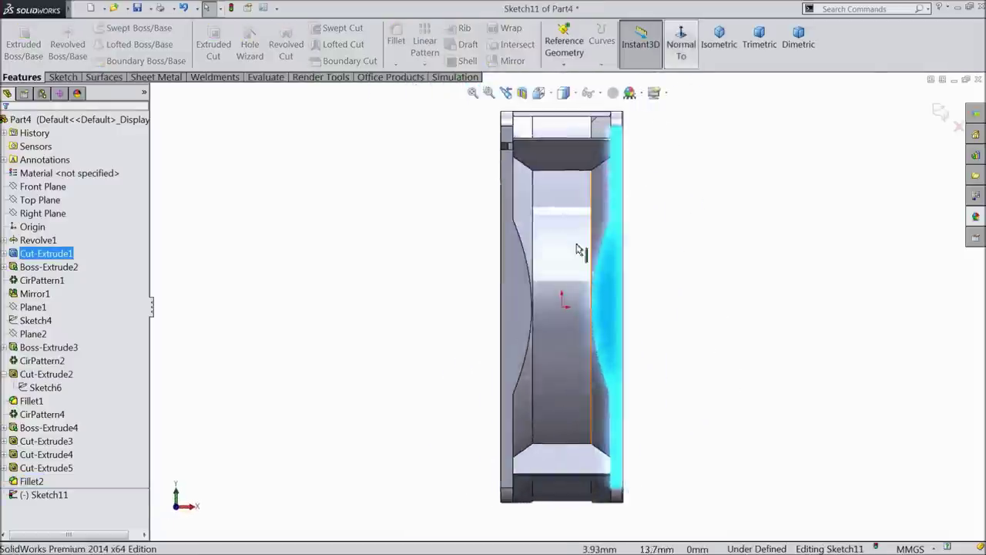
{"action": "left_click", "coordinate": [62, 77]}
{"action": "left_click", "coordinate": [99, 30]}
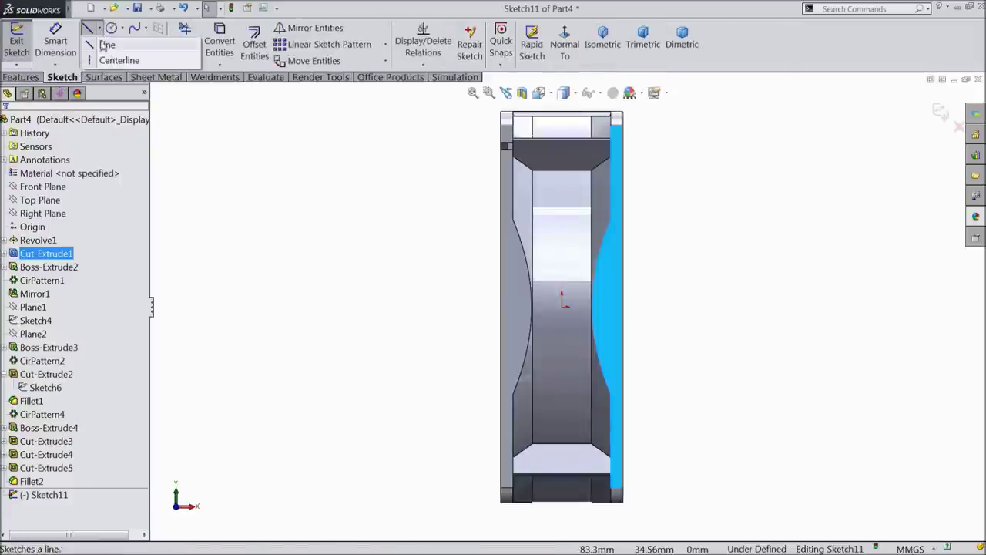
{"action": "left_click", "coordinate": [116, 63]}
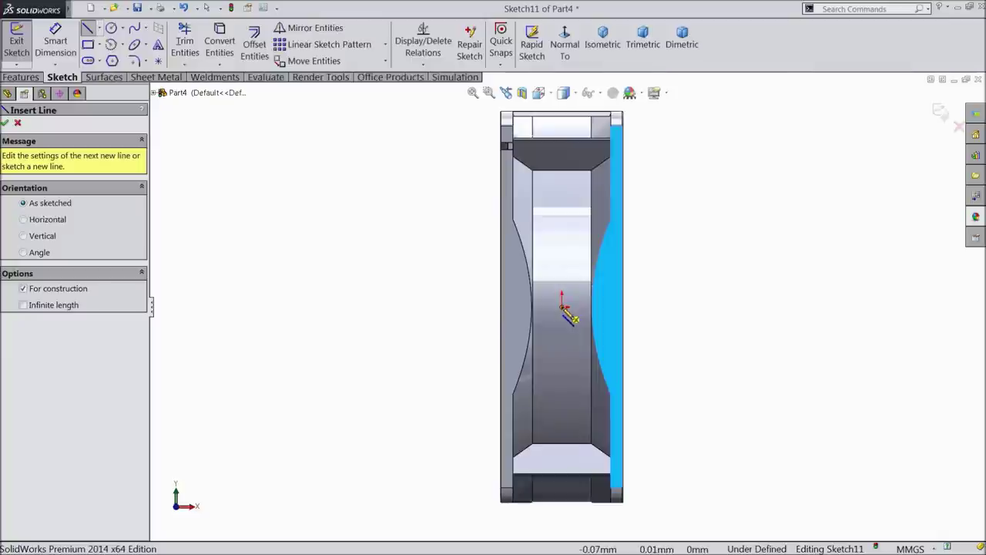
{"action": "left_click", "coordinate": [564, 306]}
{"action": "left_click", "coordinate": [682, 307]}
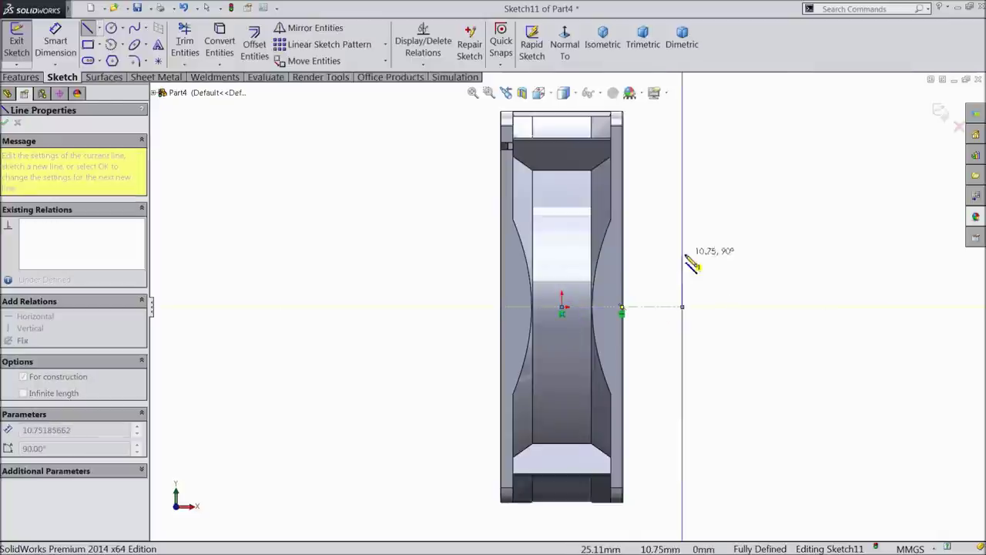
{"action": "right_click", "coordinate": [681, 262]}
{"action": "left_click", "coordinate": [708, 100]}
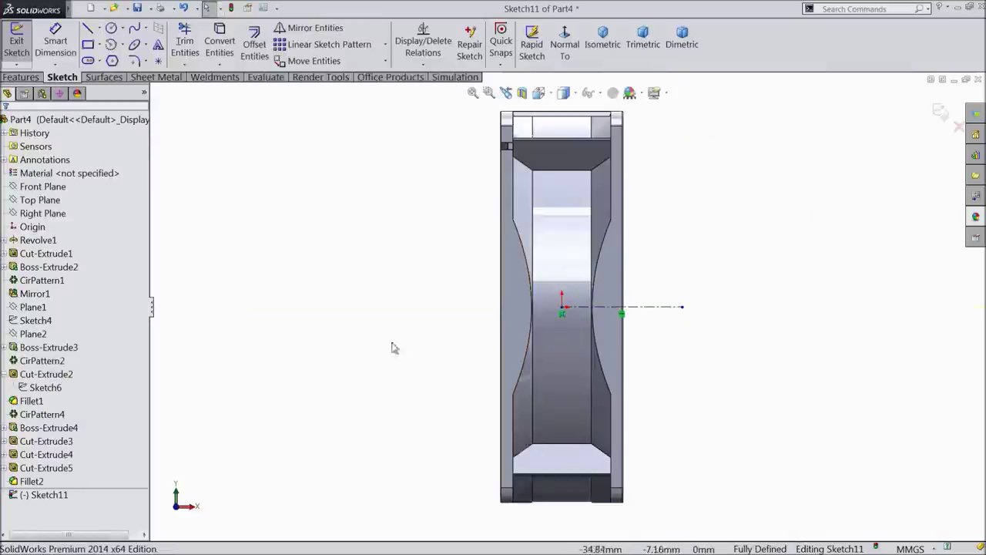
Draw a corner rectangle across the centerline on the housing side
{"action": "left_click", "coordinate": [88, 44]}
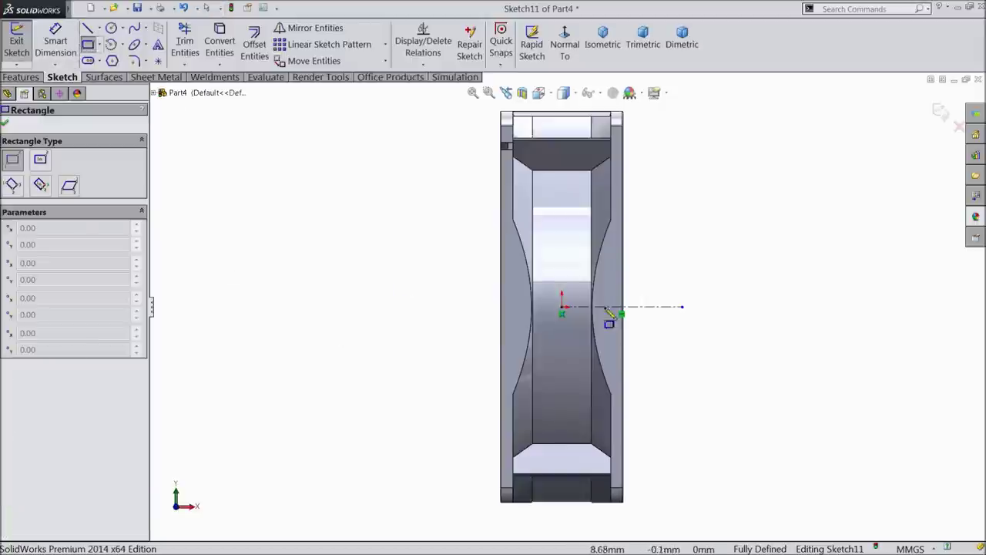
{"action": "left_click", "coordinate": [611, 206]}
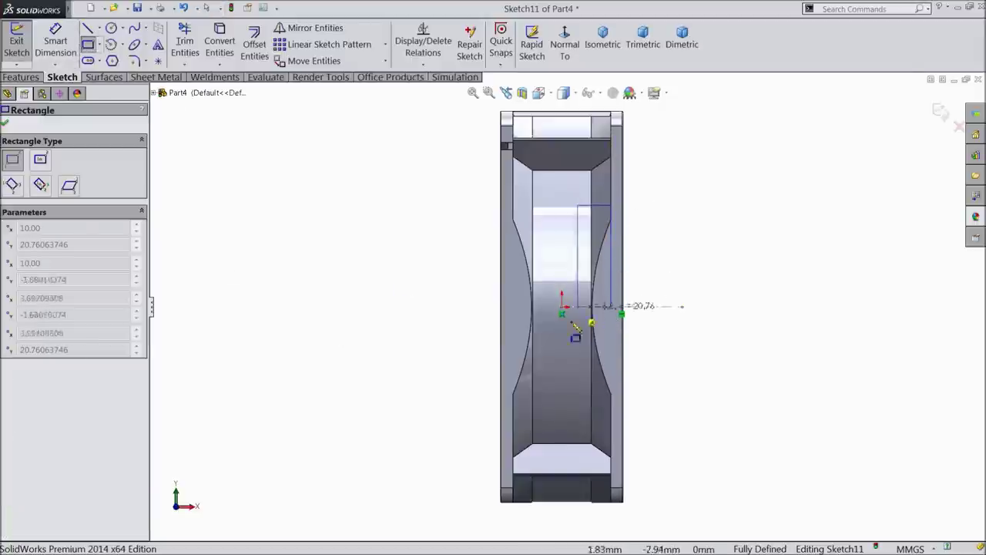
{"action": "left_click", "coordinate": [513, 402]}
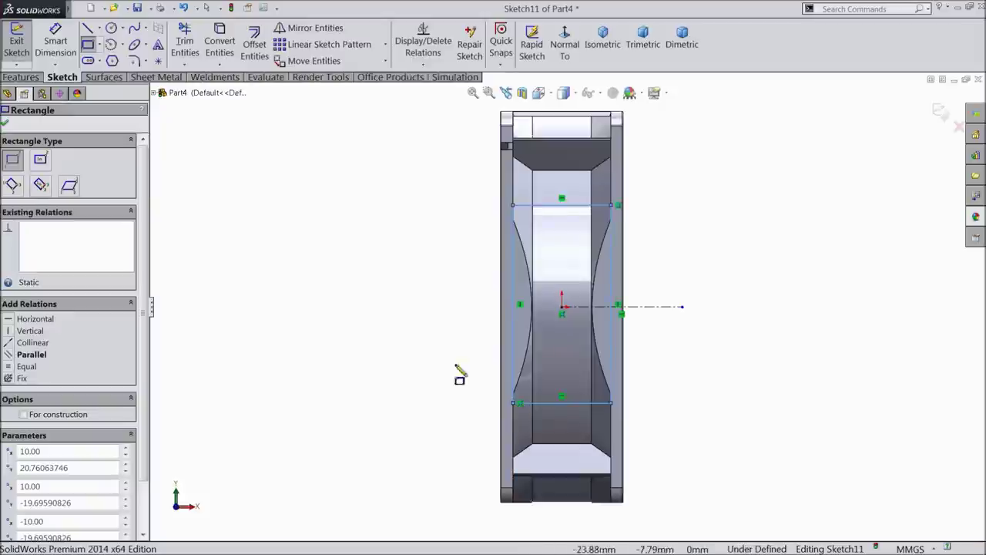
Dimension the rectangle's top and bottom edges 13.50 mm from the centerline
{"action": "left_click", "coordinate": [56, 44]}
{"action": "left_click", "coordinate": [588, 207]}
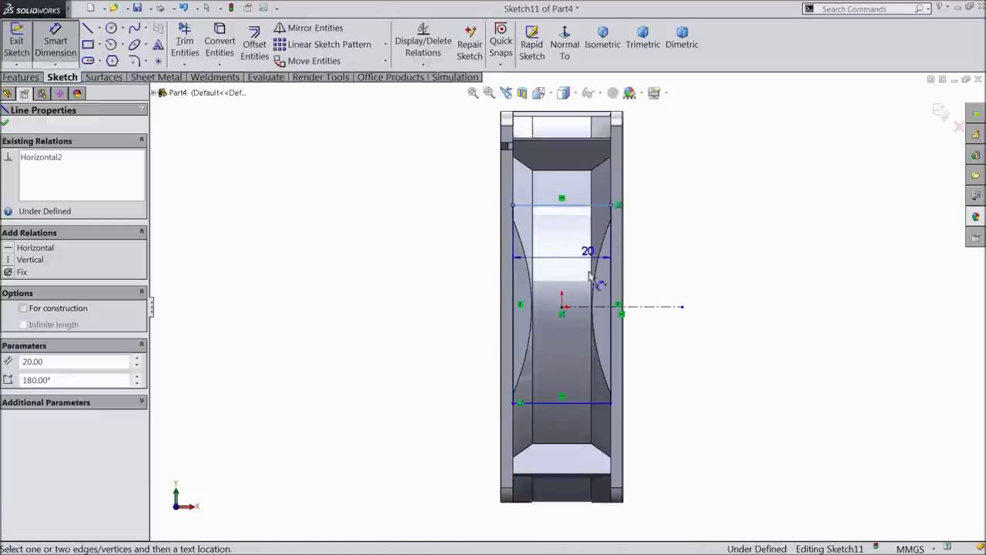
{"action": "left_click", "coordinate": [591, 308]}
{"action": "left_click", "coordinate": [669, 279]}
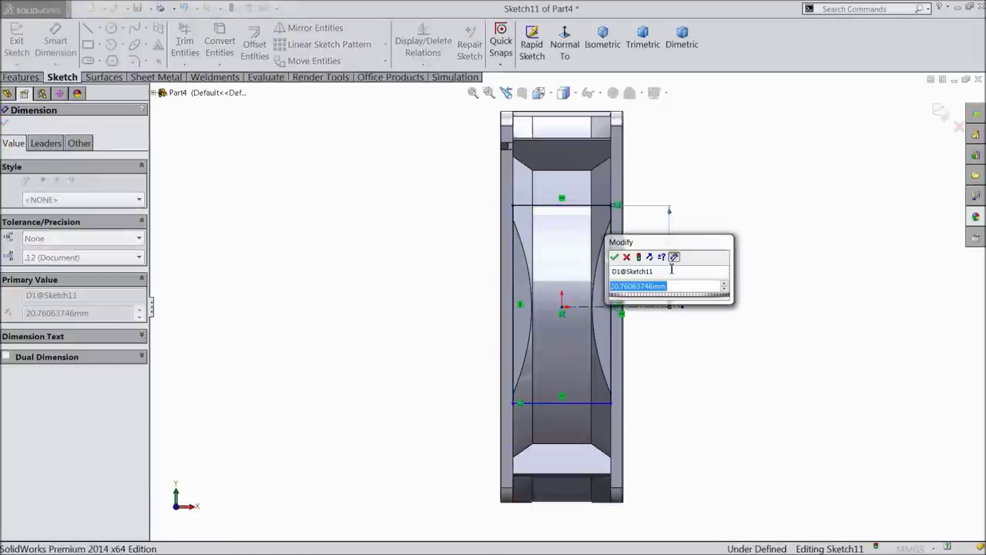
{"action": "type", "text": "13.5"}
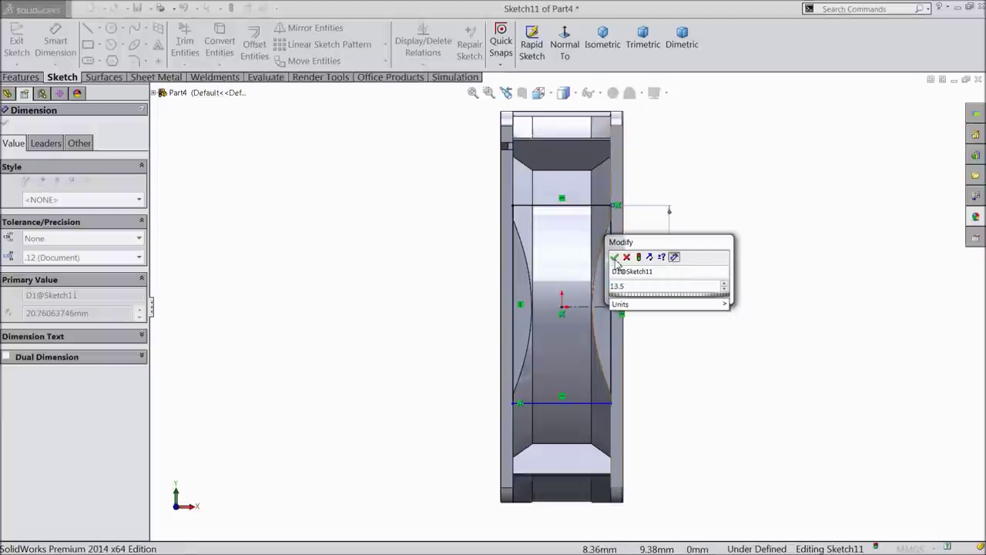
{"action": "left_click", "coordinate": [614, 258]}
{"action": "left_click", "coordinate": [568, 404]}
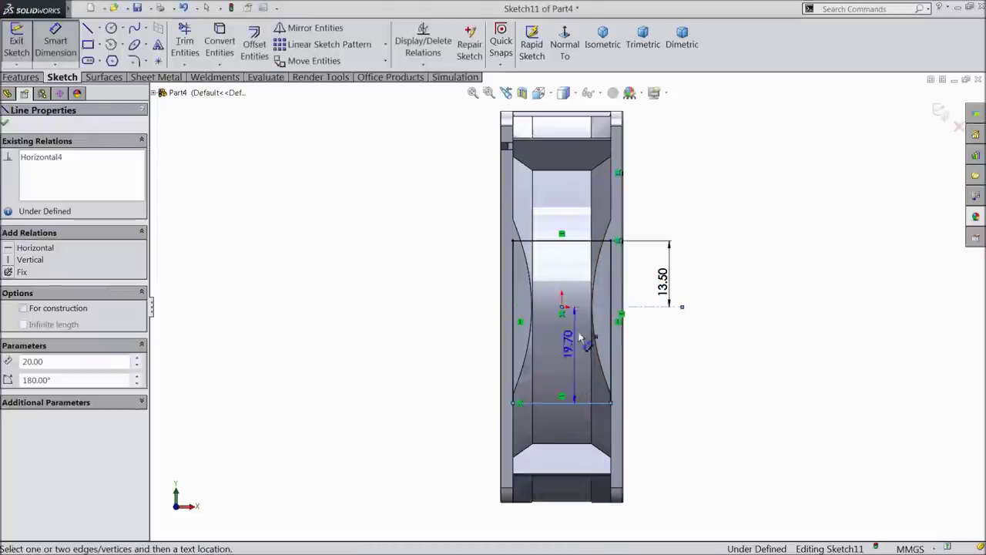
{"action": "left_click", "coordinate": [454, 372]}
{"action": "type", "text": "13.5"}
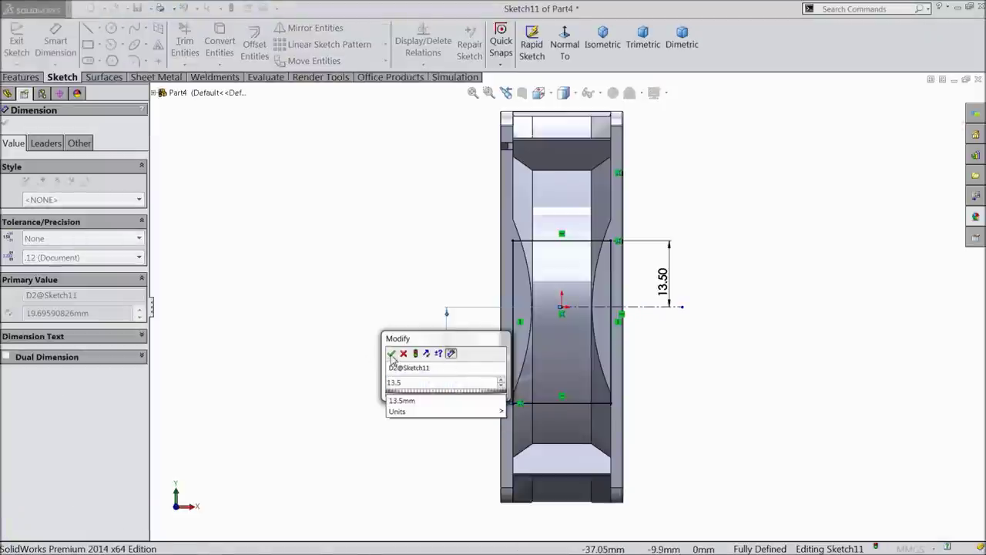
{"action": "left_click", "coordinate": [392, 354]}
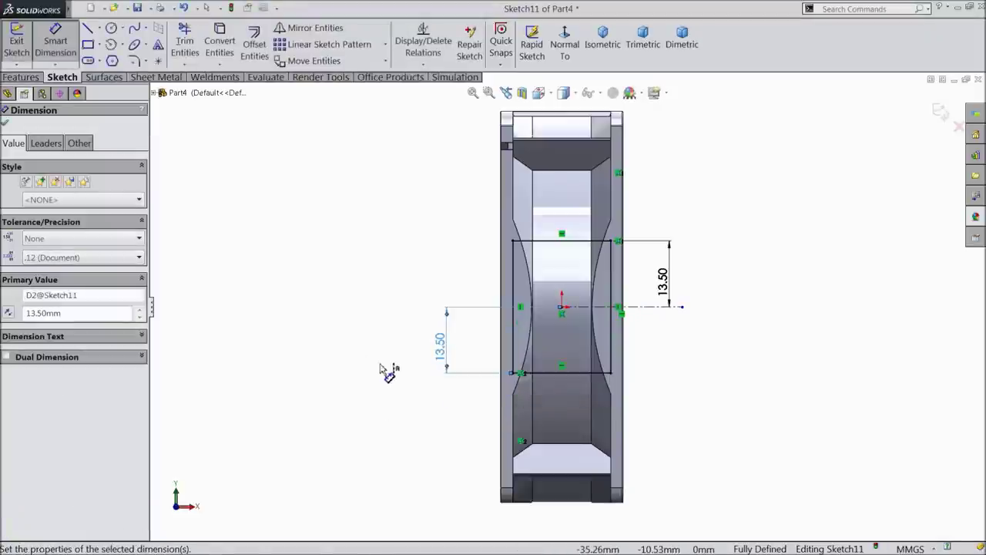
Switch to isometric view and start a boss extrusion of the rectangle
{"action": "key", "text": "ctrl+7"}
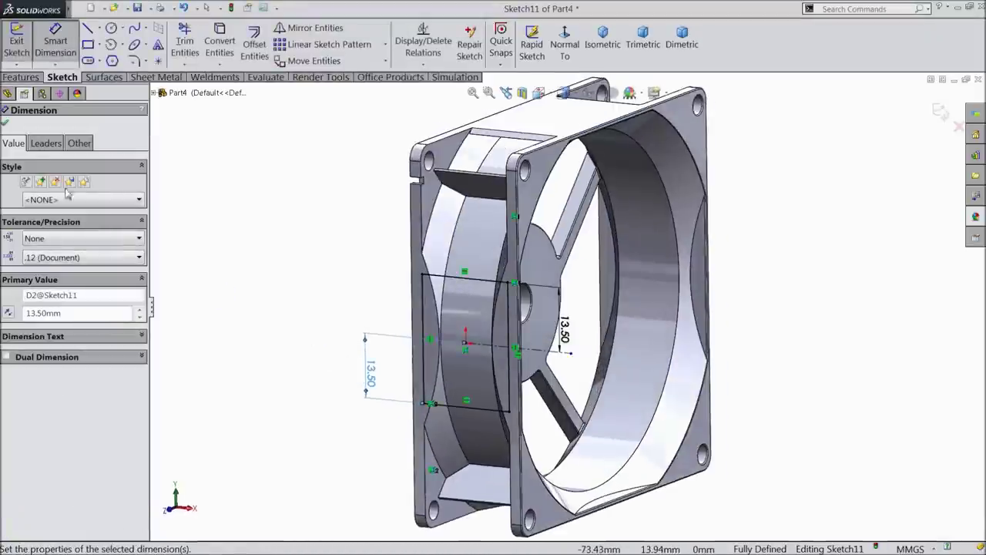
{"action": "key", "text": "Escape"}
{"action": "left_click", "coordinate": [22, 77]}
{"action": "left_click", "coordinate": [23, 47]}
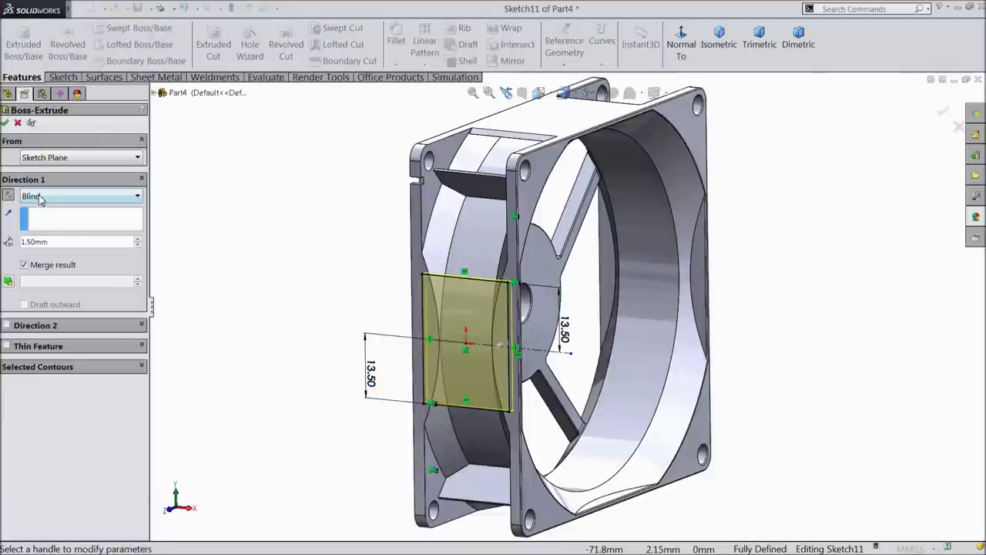
Extrude the rectangle Up To Next, adding the Boss-Extrude5 pad to the housing side
{"action": "left_click", "coordinate": [46, 197]}
{"action": "left_click", "coordinate": [68, 226]}
{"action": "middle_click_drag", "start_coordinate": [224, 279], "coordinate": [216, 319]}
{"action": "scroll", "coordinate": [439, 437], "scroll_direction": "down", "scroll_amount": 3}
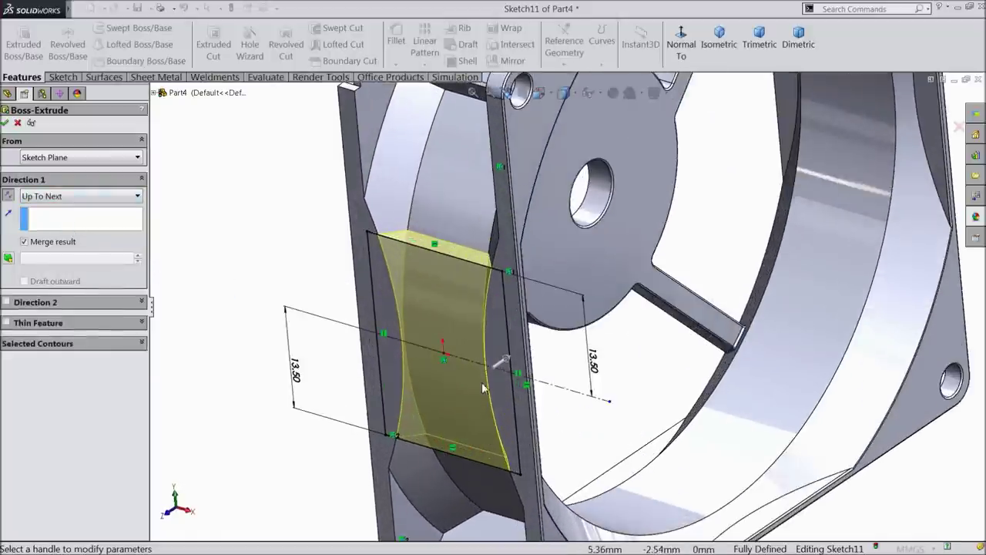
{"action": "left_click", "coordinate": [7, 123]}
{"action": "middle_click_drag", "start_coordinate": [260, 265], "coordinate": [200, 323]}
{"action": "scroll", "coordinate": [315, 244], "scroll_direction": "up", "scroll_amount": 4}
{"action": "middle_click_drag", "start_coordinate": [440, 303], "coordinate": [676, 311]}
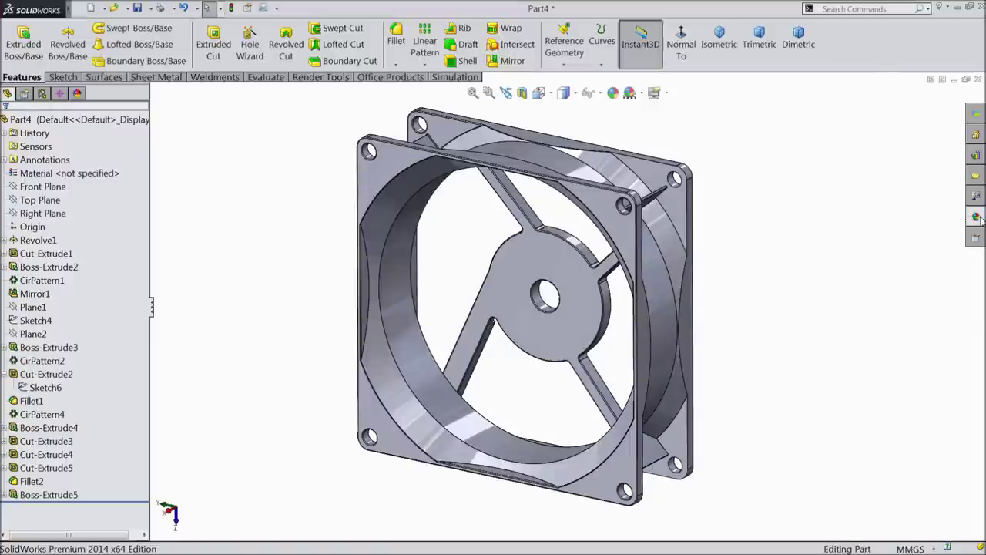
Apply the black PW-MT11030 textured plastic finish to the housing from Plastic > Textured
{"action": "left_click", "coordinate": [976, 217]}
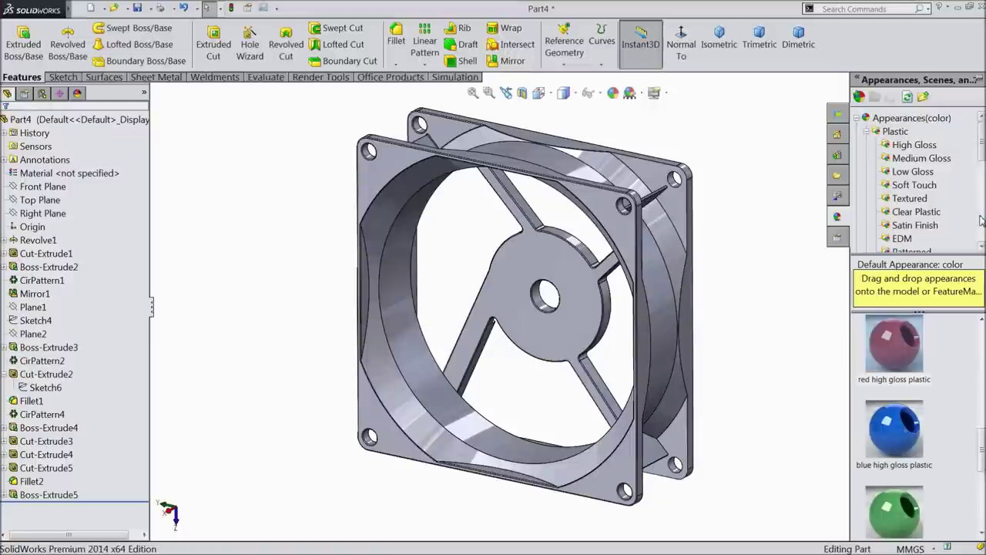
{"action": "left_click", "coordinate": [909, 200]}
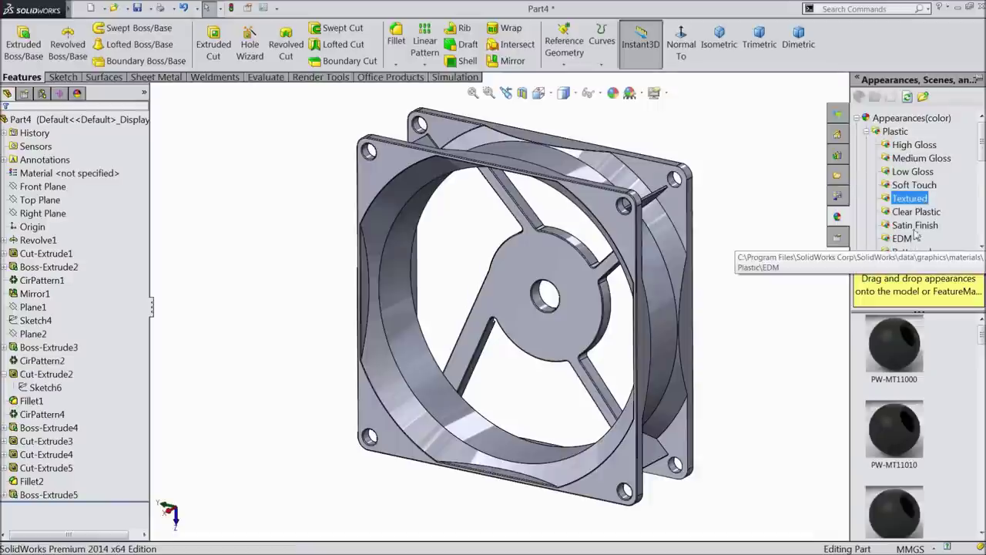
{"action": "scroll", "coordinate": [909, 478], "scroll_direction": "down", "scroll_amount": 3}
{"action": "double_click", "coordinate": [908, 473]}
{"action": "middle_click_drag", "start_coordinate": [788, 392], "coordinate": [781, 356]}
Try the PW-MT11020, PW-MT11040 and PW-MT11050 textured finishes on the housing
{"action": "double_click", "coordinate": [902, 402]}
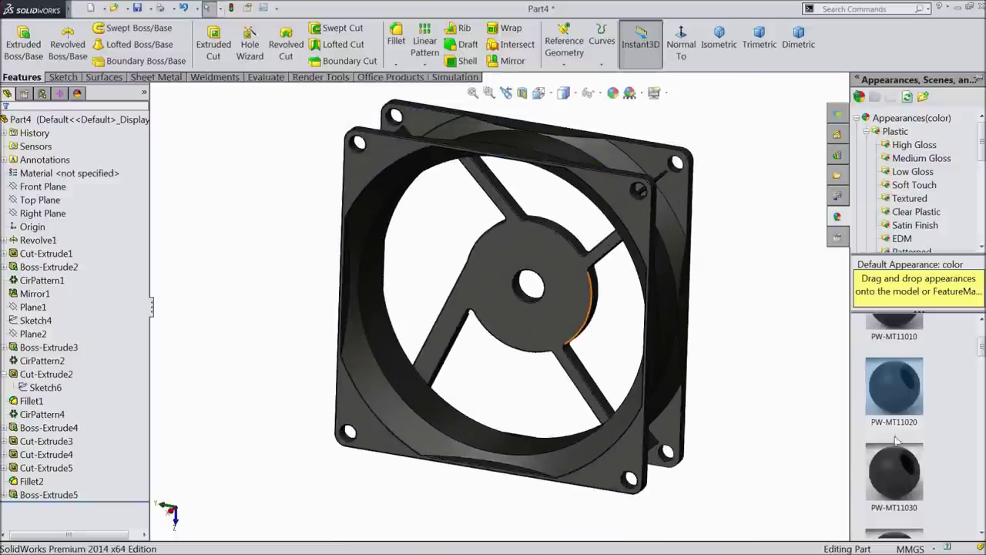
{"action": "scroll", "coordinate": [896, 431], "scroll_direction": "down", "scroll_amount": 3}
{"action": "left_click", "coordinate": [896, 444]}
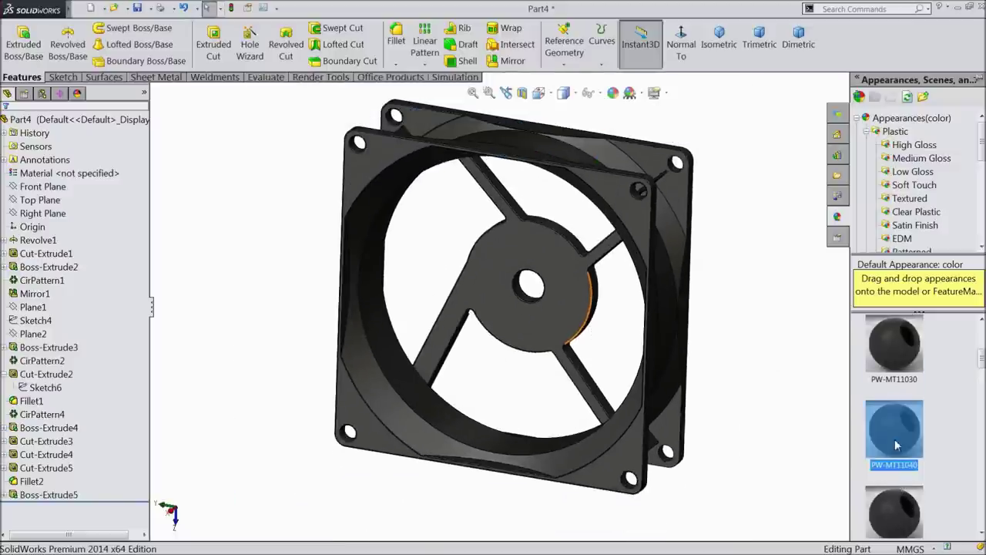
{"action": "double_click", "coordinate": [915, 516]}
{"action": "scroll", "coordinate": [717, 373], "scroll_direction": "down", "scroll_amount": 3}
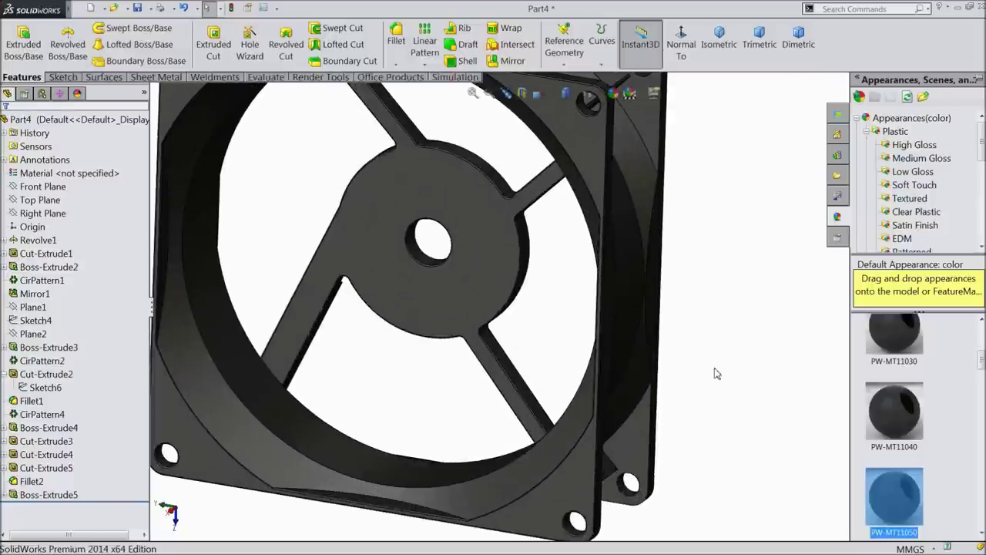
{"action": "scroll", "coordinate": [716, 373], "scroll_direction": "up", "scroll_amount": 3}
{"action": "middle_click_drag", "start_coordinate": [717, 374], "coordinate": [705, 349]}
{"action": "scroll", "coordinate": [897, 432], "scroll_direction": "down", "scroll_amount": 3}
Compare PW-MT11060, 11080, 11010 and 11030 finishes, settling on PW-MT11050
{"action": "left_click", "coordinate": [897, 460]}
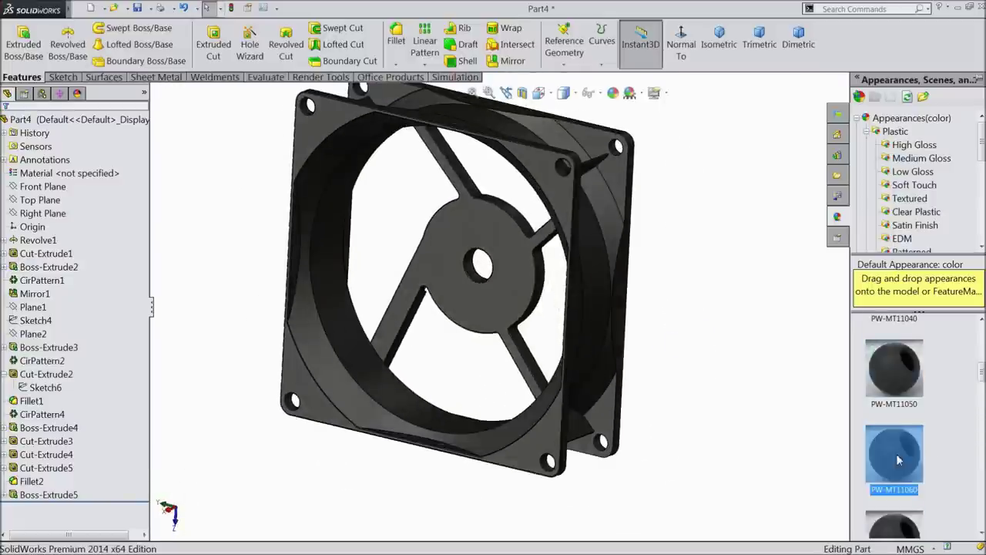
{"action": "scroll", "coordinate": [896, 470], "scroll_direction": "down", "scroll_amount": 2}
{"action": "left_click", "coordinate": [907, 499]}
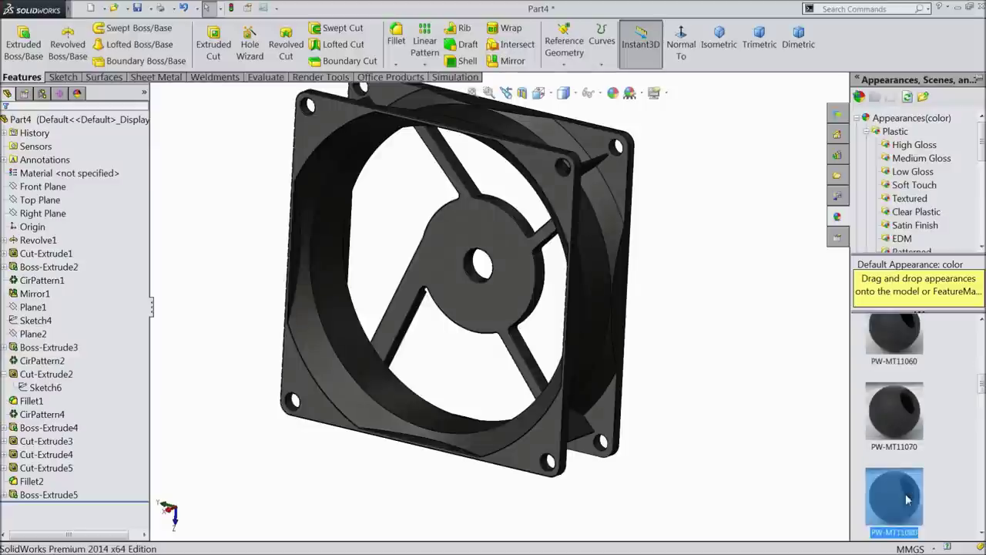
{"action": "scroll", "coordinate": [894, 377], "scroll_direction": "up", "scroll_amount": 3}
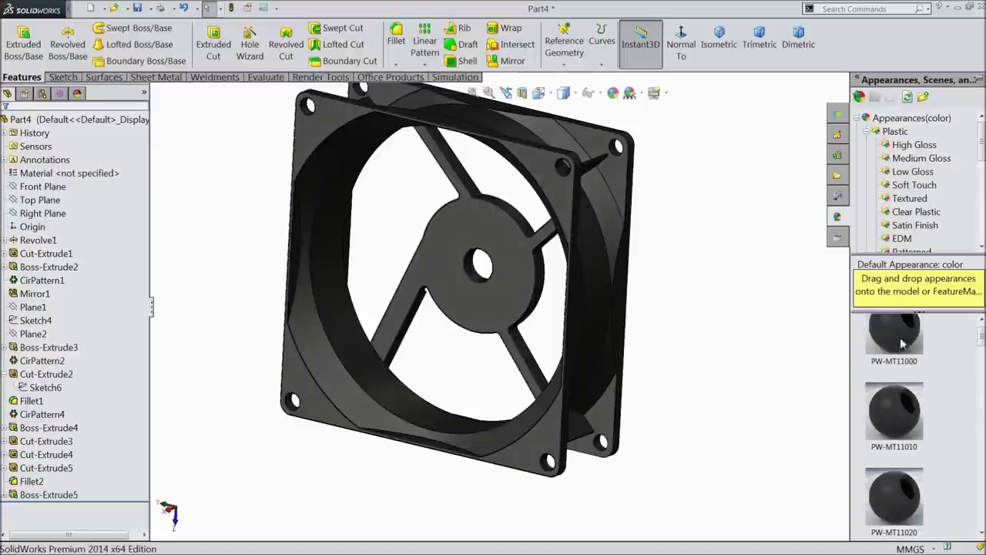
{"action": "left_click", "coordinate": [901, 433]}
{"action": "scroll", "coordinate": [901, 431], "scroll_direction": "down", "scroll_amount": 1}
{"action": "left_click", "coordinate": [904, 449]}
{"action": "scroll", "coordinate": [910, 471], "scroll_direction": "down", "scroll_amount": 2}
{"action": "left_click", "coordinate": [905, 461]}
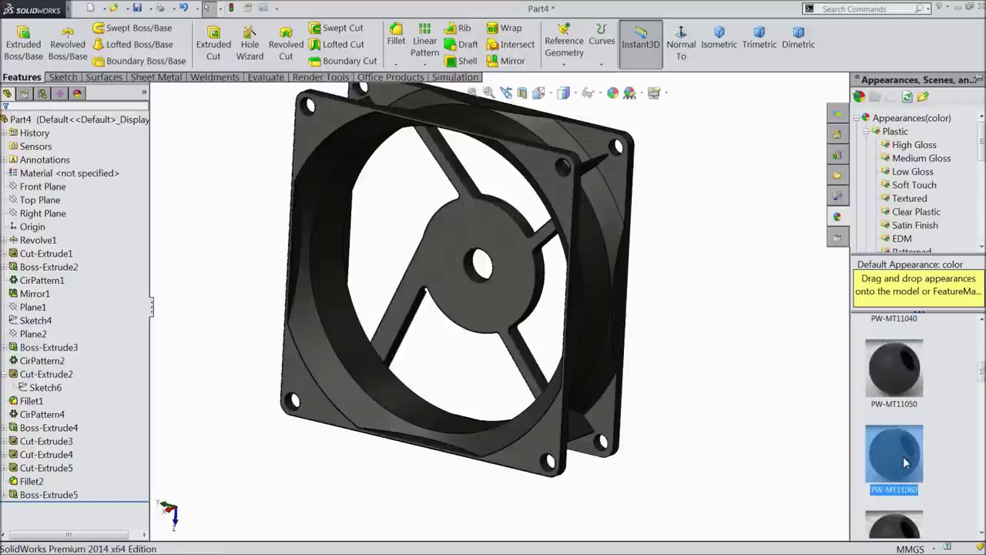
{"action": "left_click", "coordinate": [907, 373]}
{"action": "middle_click_drag", "start_coordinate": [714, 385], "coordinate": [527, 257]}
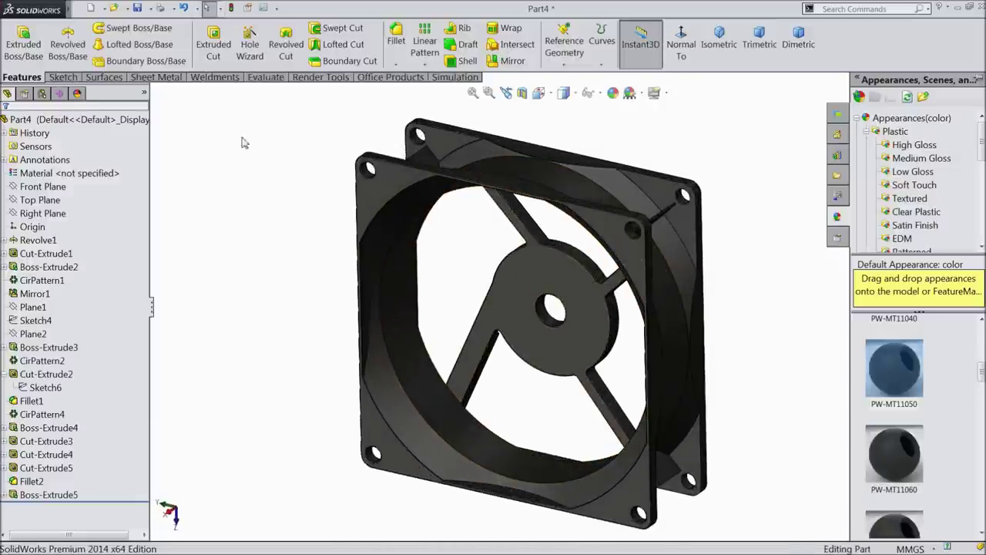
{"action": "middle_click_drag", "start_coordinate": [352, 288], "coordinate": [362, 266]}
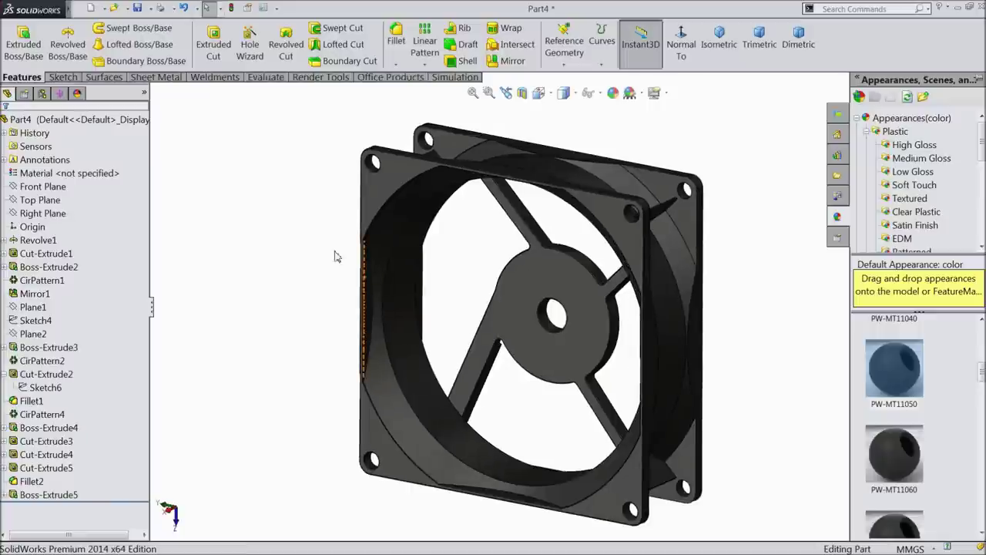
Save the housing part as 2.Housing.SLDPRT in the PC FAN folder
{"action": "left_click", "coordinate": [137, 9]}
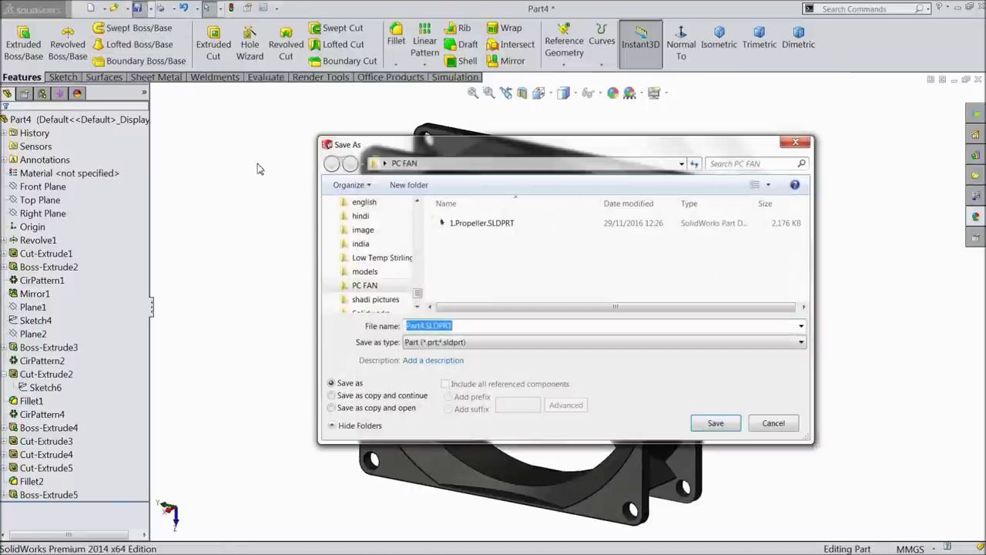
{"action": "type", "text": "3."}
{"action": "key", "text": "BackSpace"}
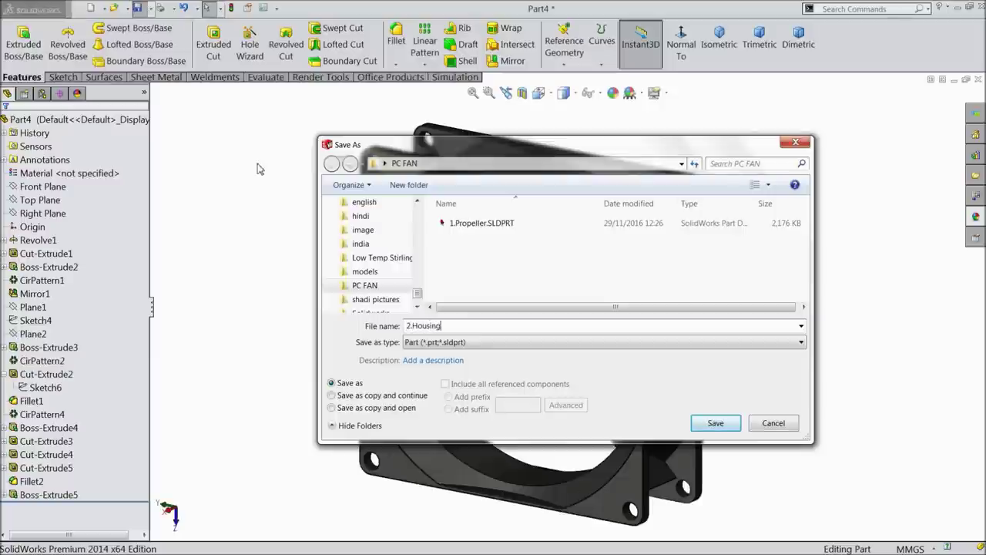
{"action": "left_click", "coordinate": [716, 423]}
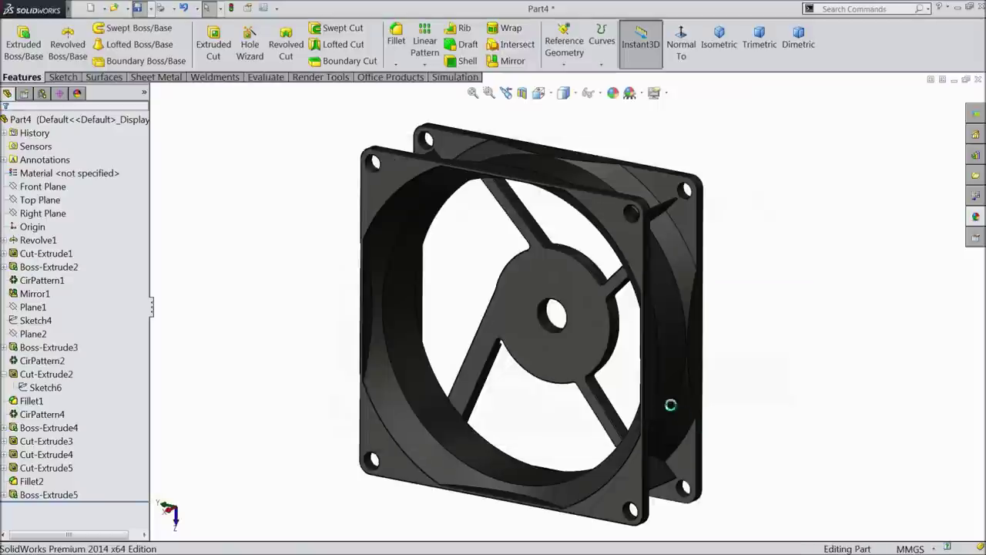
{"action": "scroll", "coordinate": [590, 341], "scroll_direction": "up", "scroll_amount": 2}
{"action": "middle_click_drag", "start_coordinate": [590, 346], "coordinate": [557, 304]}
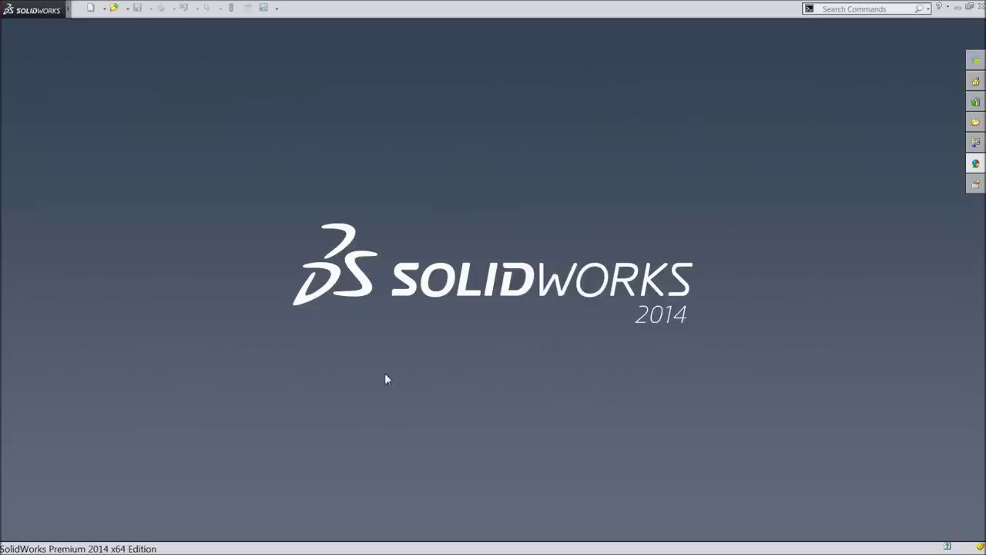
Create a new assembly document, Assem1
{"action": "left_click", "coordinate": [90, 9]}
{"action": "left_click", "coordinate": [197, 295]}
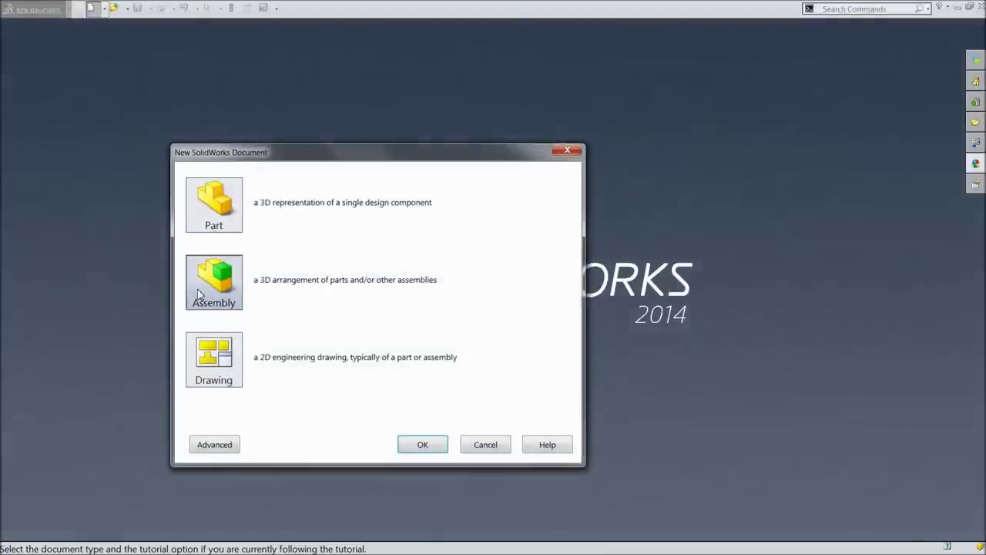
{"action": "left_click", "coordinate": [421, 445]}
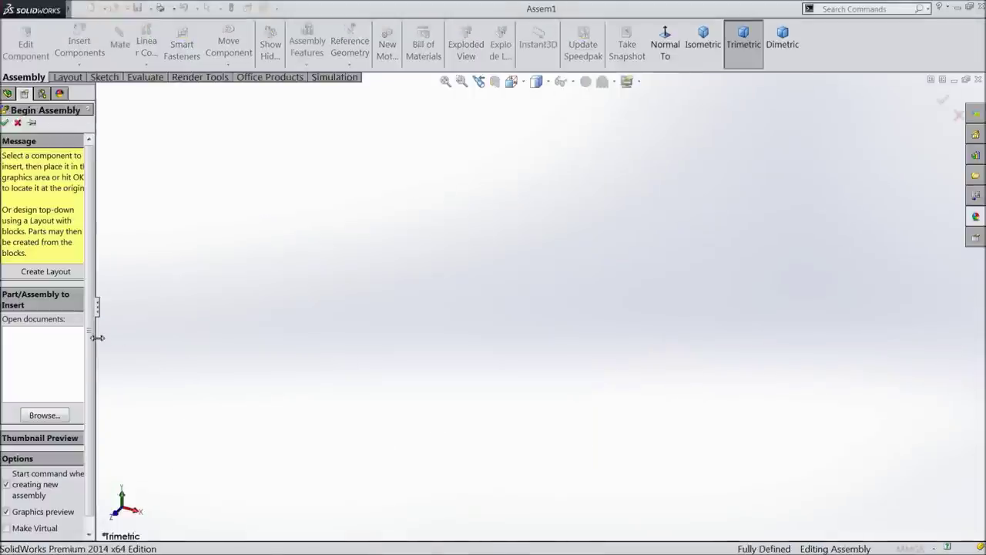
{"action": "left_click_drag", "start_coordinate": [97, 336], "coordinate": [129, 333]}
Insert the 1.Propeller and 2.Housing parts into the assembly, placing both components
{"action": "left_click", "coordinate": [70, 374]}
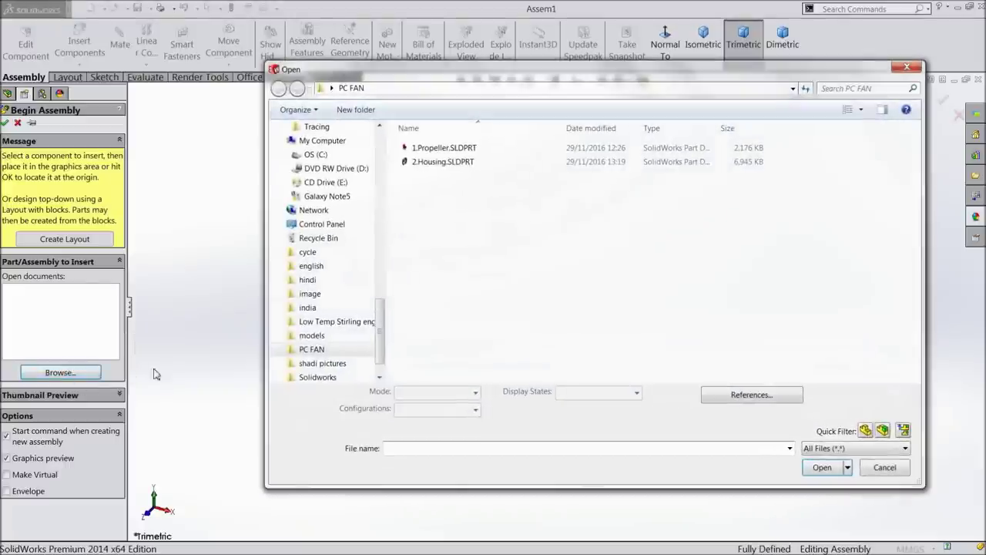
{"action": "left_click", "coordinate": [433, 165]}
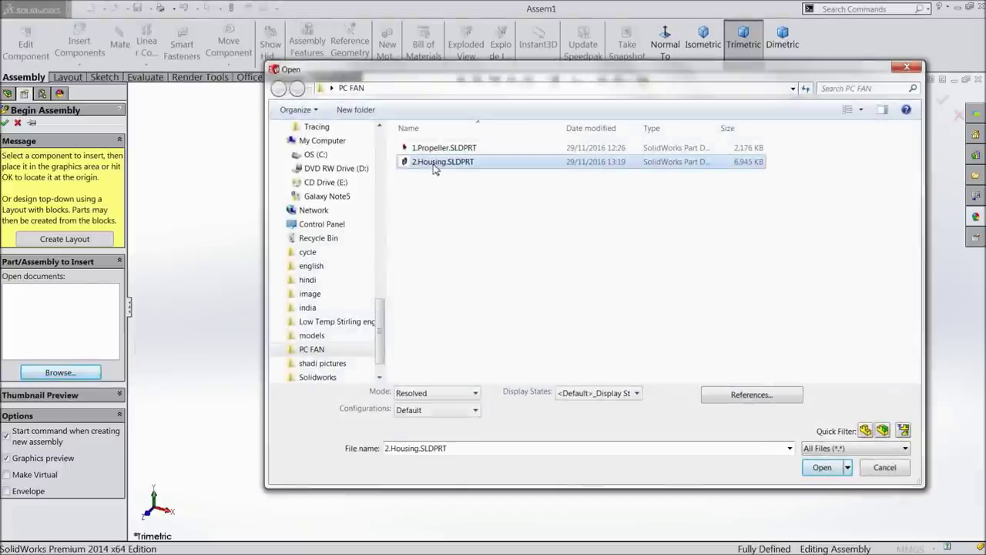
{"action": "left_click", "coordinate": [450, 149], "text": "ctrl"}
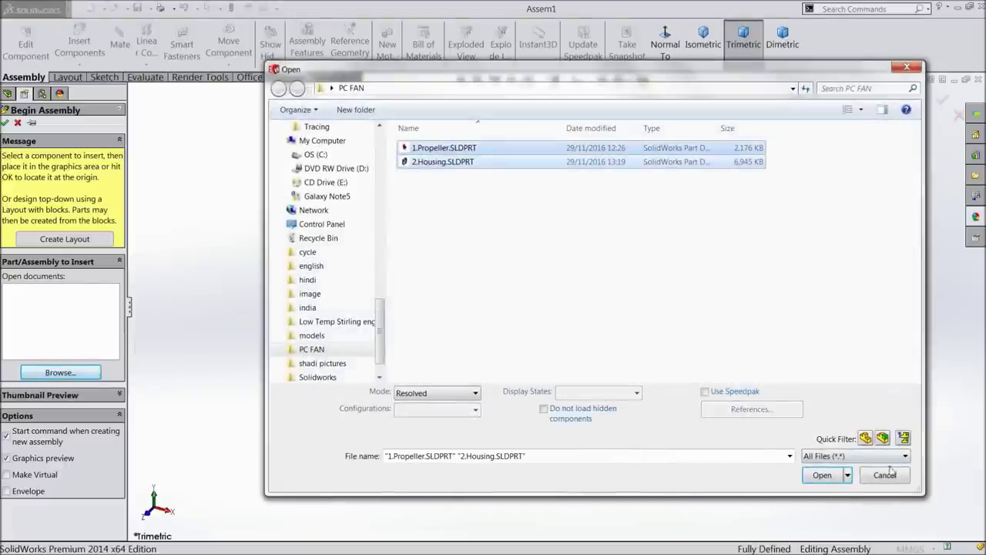
{"action": "left_click", "coordinate": [823, 476]}
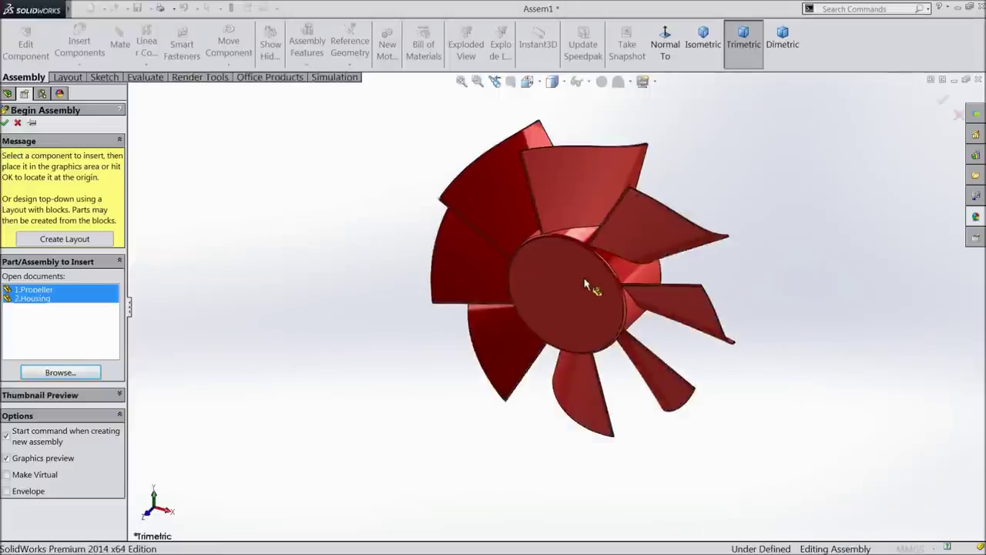
{"action": "left_click", "coordinate": [574, 279]}
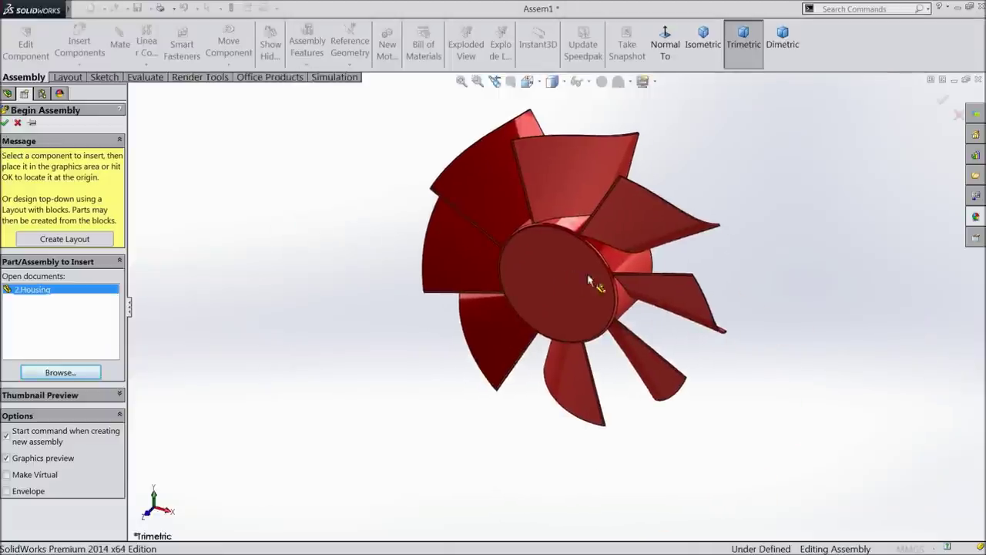
{"action": "left_click", "coordinate": [642, 275]}
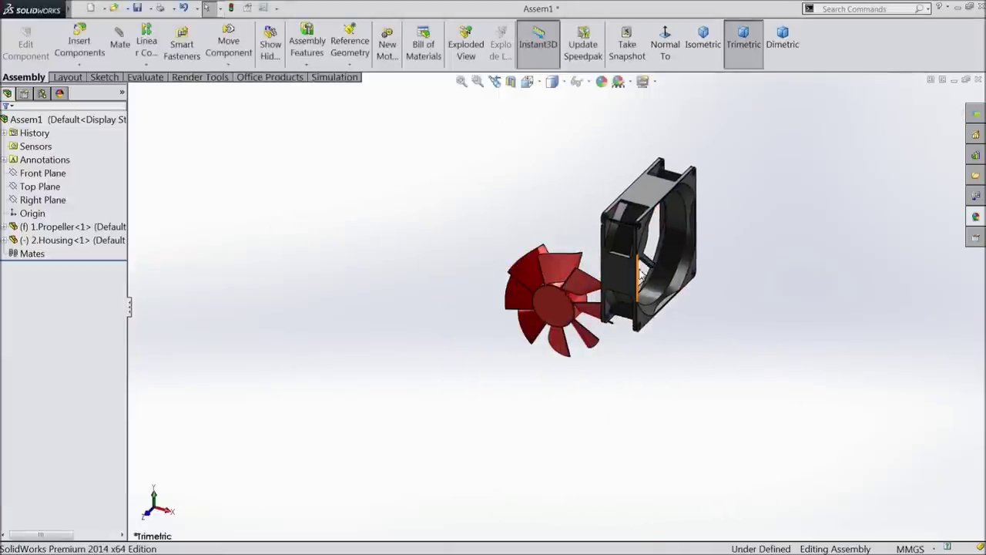
Set the propeller to Float and fix the housing in place
{"action": "right_click", "coordinate": [594, 289]}
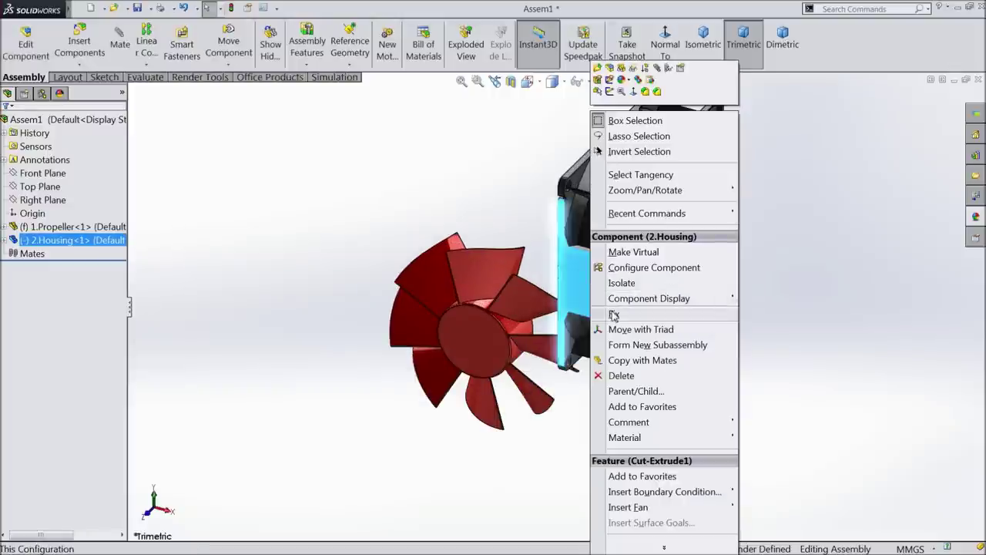
{"action": "right_click", "coordinate": [508, 308]}
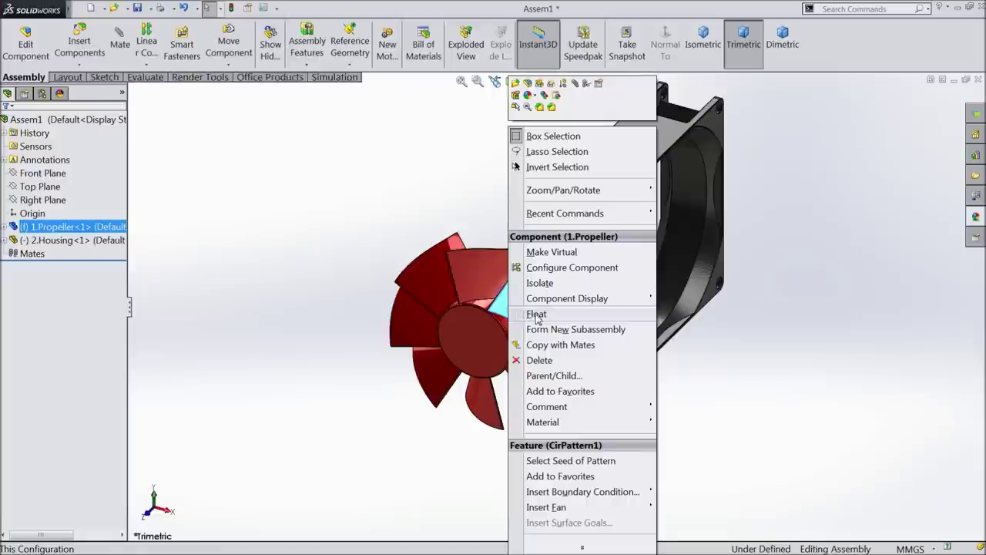
{"action": "left_click", "coordinate": [537, 316]}
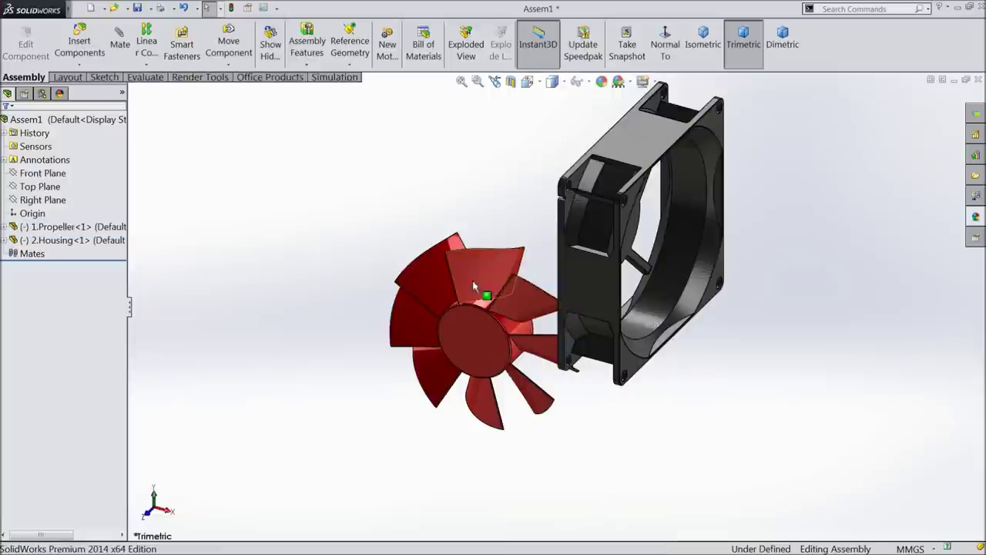
{"action": "right_click", "coordinate": [583, 276]}
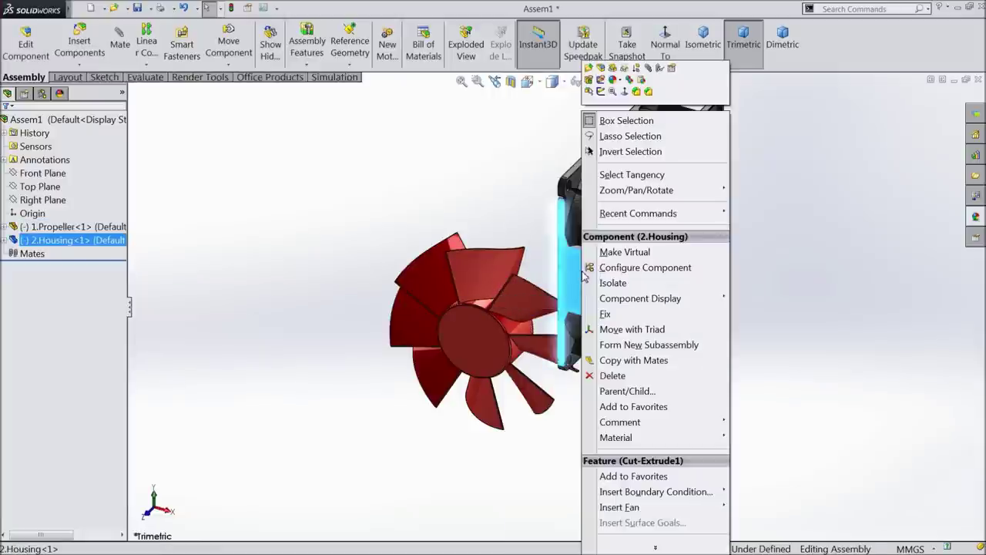
{"action": "left_click", "coordinate": [604, 313]}
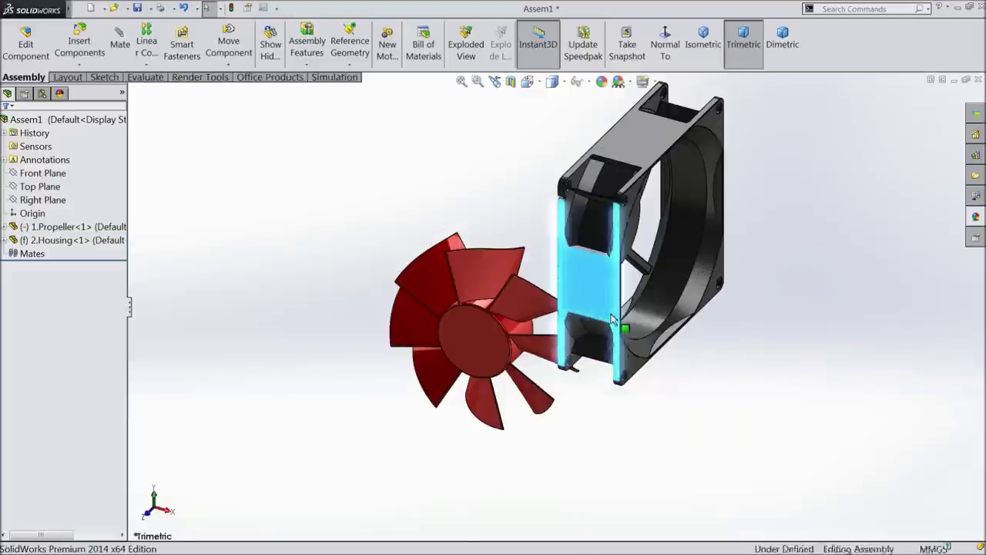
Drag the propeller out beside the housing so the two parts no longer overlap
{"action": "left_click", "coordinate": [228, 67]}
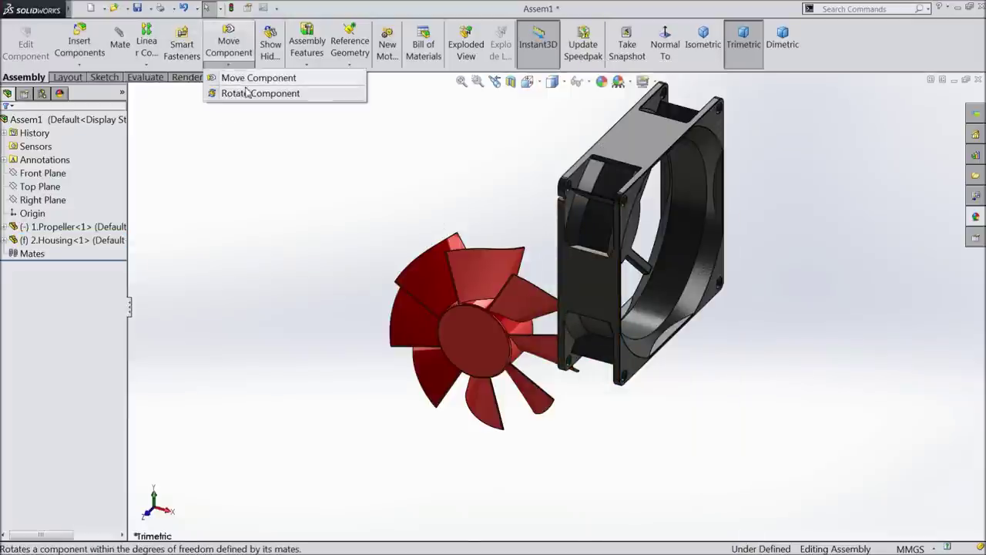
{"action": "left_click", "coordinate": [248, 91]}
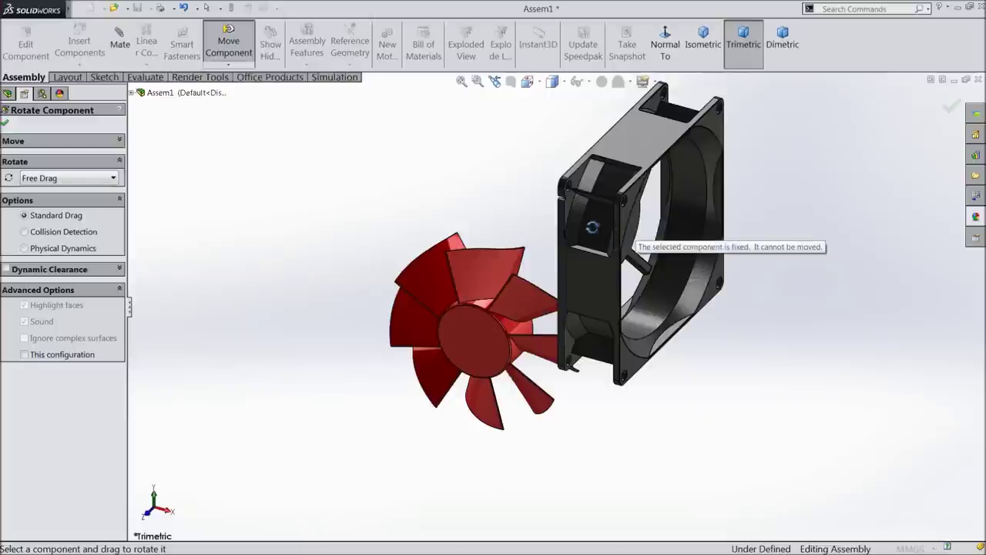
{"action": "left_click", "coordinate": [4, 126]}
{"action": "middle_click_drag", "start_coordinate": [311, 227], "coordinate": [393, 293]}
{"action": "scroll", "coordinate": [399, 297], "scroll_direction": "up", "scroll_amount": 2}
{"action": "scroll", "coordinate": [658, 234], "scroll_direction": "down", "scroll_amount": 3}
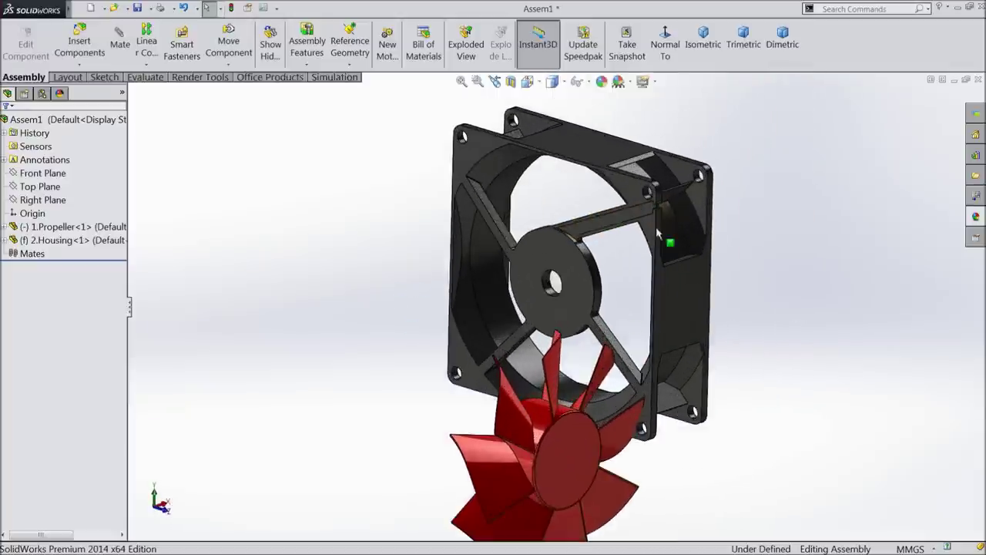
{"action": "left_click_drag", "start_coordinate": [550, 470], "coordinate": [469, 291]}
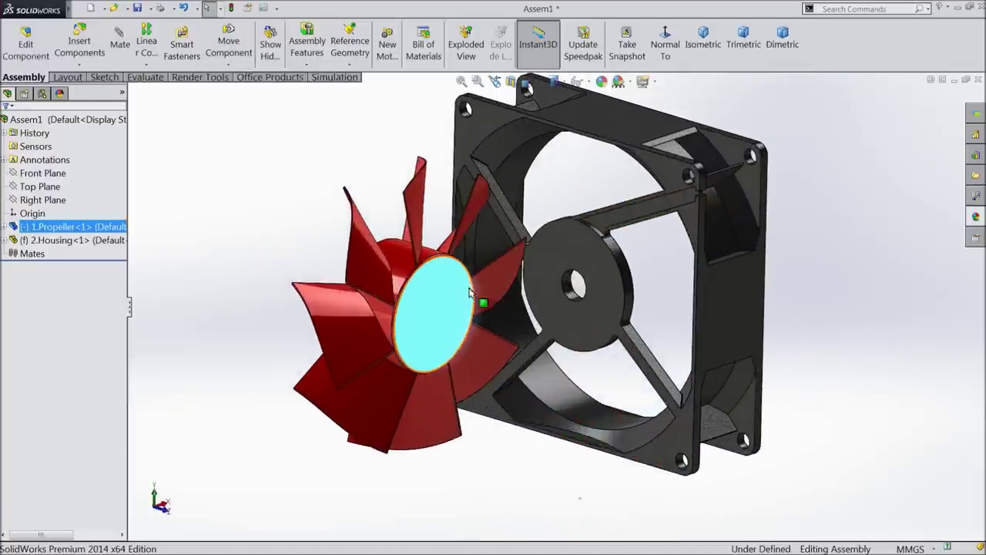
{"action": "middle_click_drag", "start_coordinate": [375, 259], "coordinate": [433, 309]}
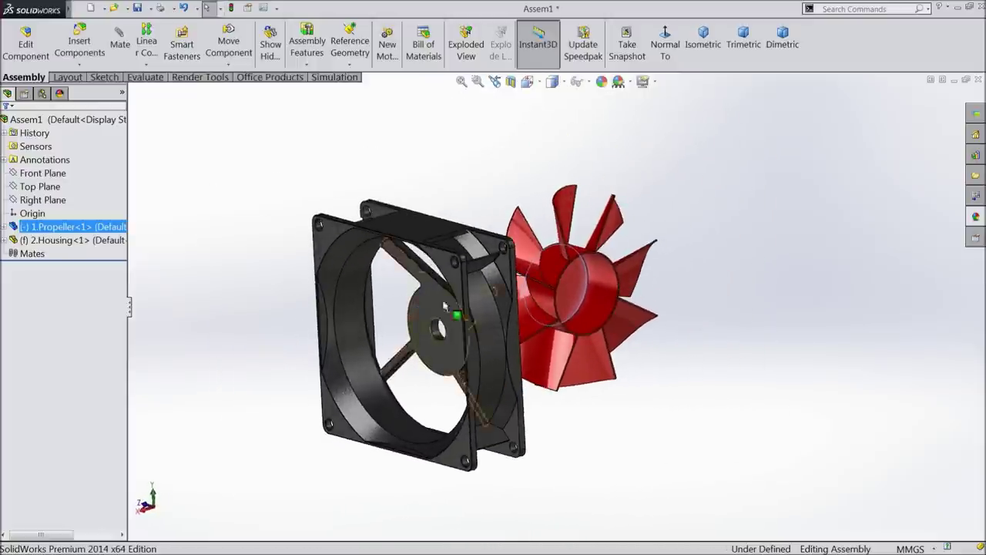
{"action": "left_click_drag", "start_coordinate": [591, 306], "coordinate": [616, 327]}
{"action": "left_click", "coordinate": [541, 193]}
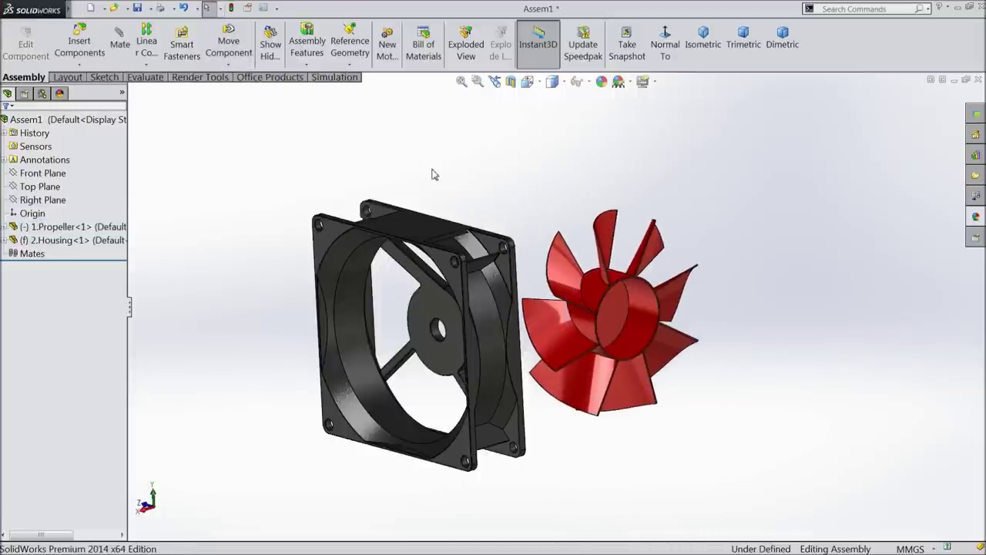
Mate the housing's hub hole concentric with the propeller hub, flipping alignment, and slide the propeller in
{"action": "left_click", "coordinate": [126, 47]}
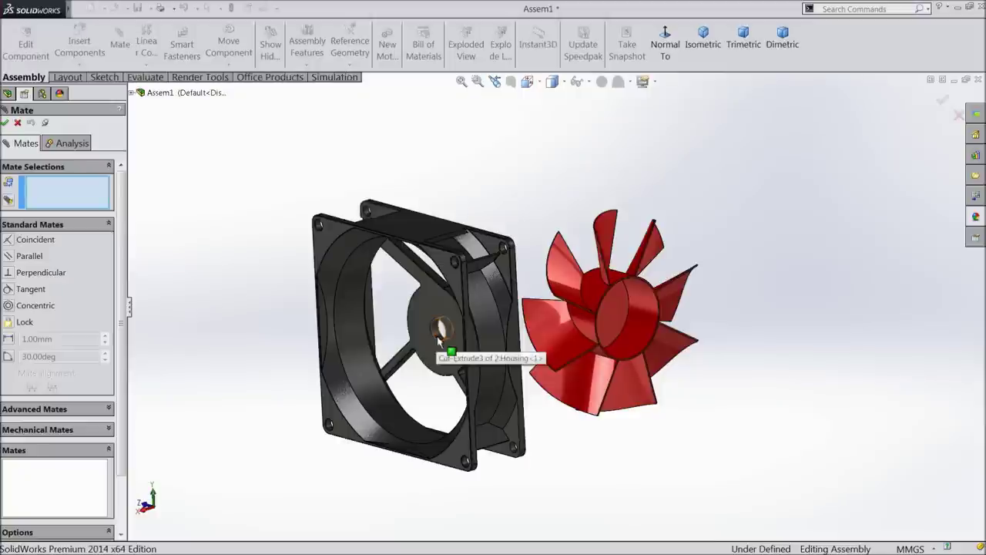
{"action": "left_click", "coordinate": [439, 339]}
{"action": "left_click", "coordinate": [644, 337]}
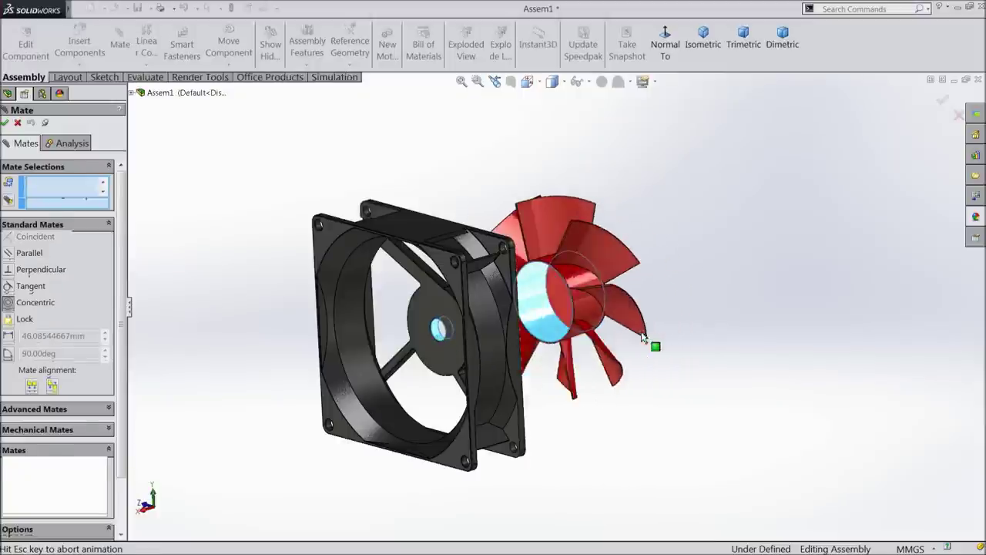
{"action": "left_click", "coordinate": [767, 350]}
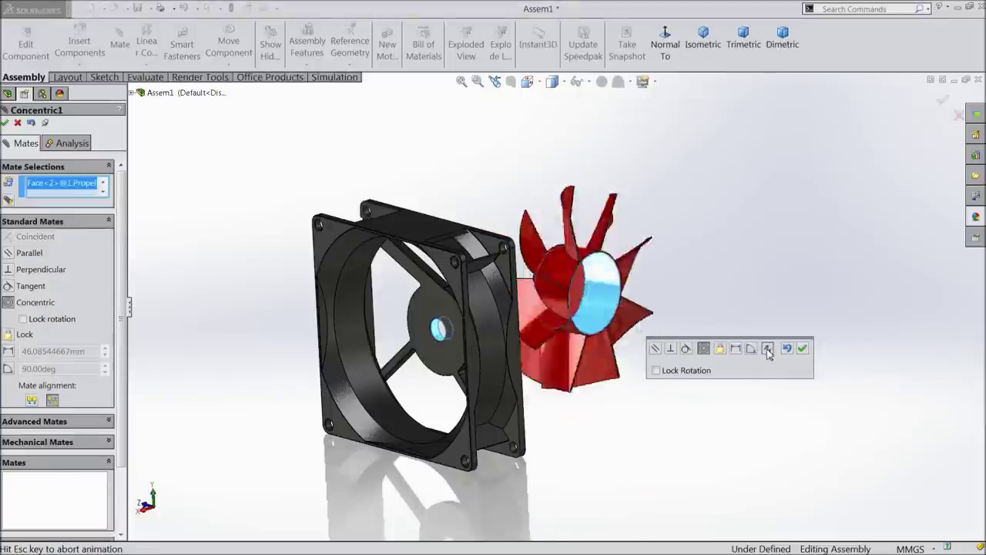
{"action": "left_click", "coordinate": [802, 351]}
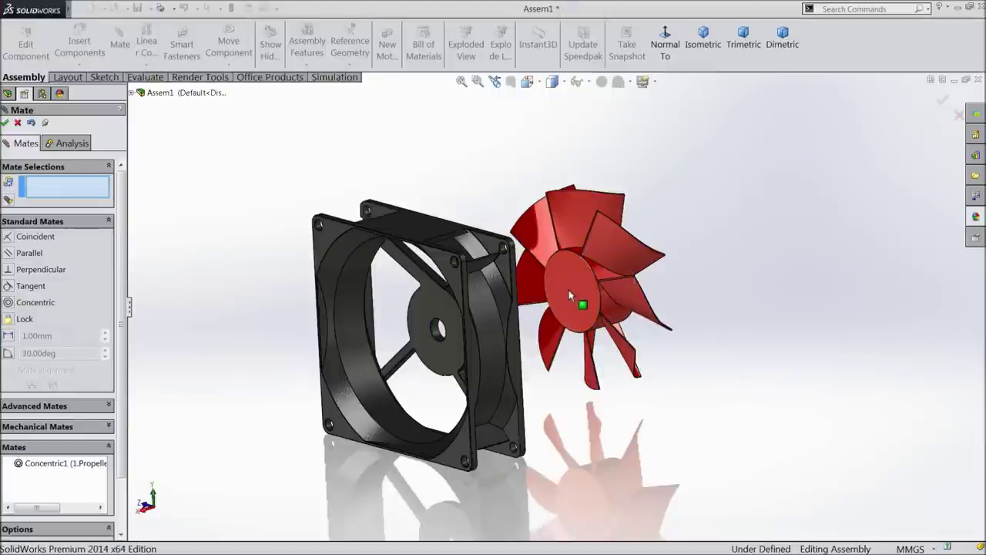
{"action": "left_click_drag", "start_coordinate": [571, 295], "coordinate": [362, 309]}
Add a Coincident mate between the propeller hub face and the housing front face
{"action": "middle_click_drag", "start_coordinate": [362, 308], "coordinate": [406, 339]}
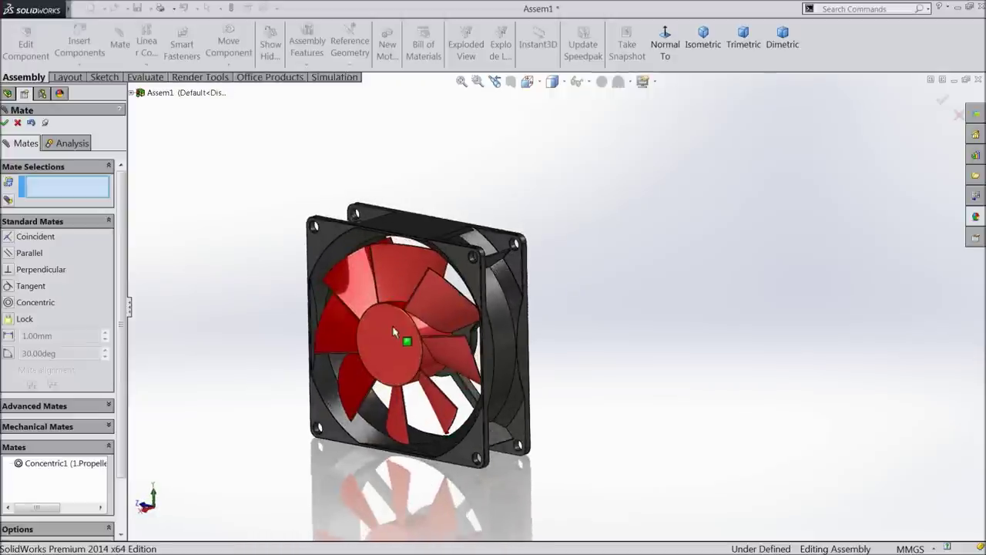
{"action": "left_click", "coordinate": [407, 339]}
{"action": "left_click", "coordinate": [463, 272]}
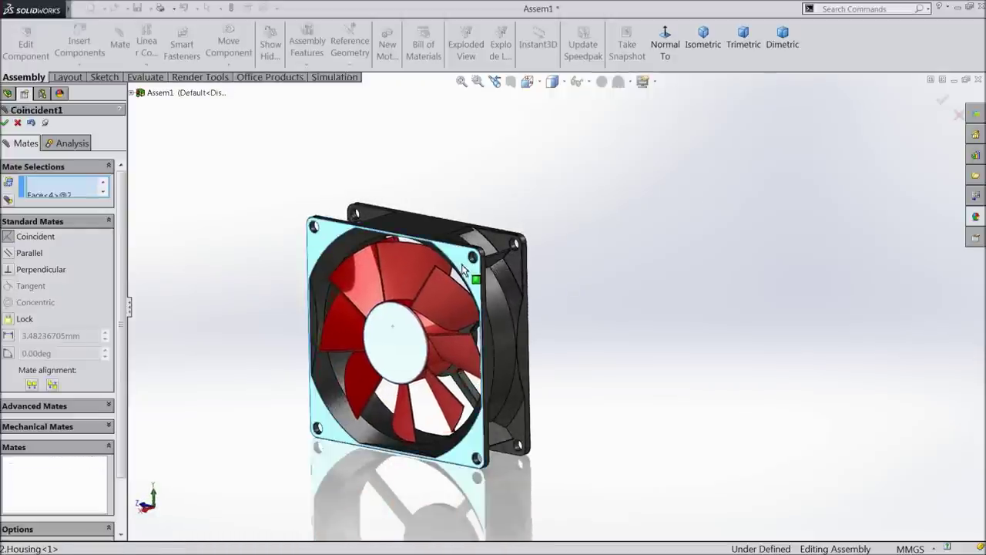
{"action": "left_click", "coordinate": [447, 229]}
{"action": "middle_click_drag", "start_coordinate": [539, 262], "coordinate": [608, 323]}
{"action": "middle_click_drag", "start_coordinate": [497, 322], "coordinate": [464, 348]}
{"action": "key", "text": "ctrl+shift+z"}
{"action": "left_click", "coordinate": [15, 123]}
Apply the Plain White scene background to the fan assembly
{"action": "left_click", "coordinate": [639, 83]}
{"action": "left_click", "coordinate": [661, 38]}
{"action": "scroll", "coordinate": [495, 337], "scroll_direction": "down", "scroll_amount": 3}
{"action": "left_click_drag", "start_coordinate": [495, 337], "coordinate": [540, 299]}
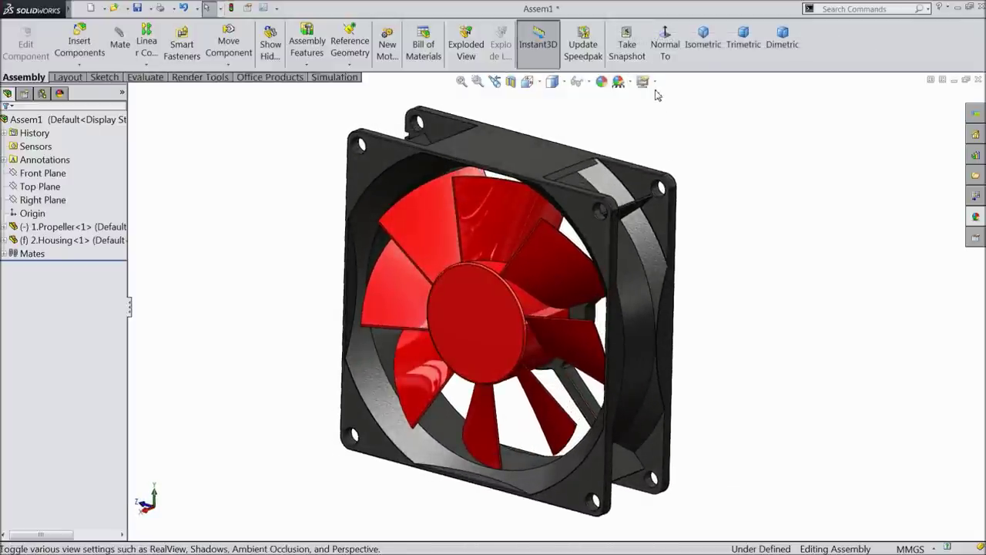
Switch the fan display to perspective view
{"action": "left_click", "coordinate": [644, 82]}
{"action": "left_click", "coordinate": [661, 145]}
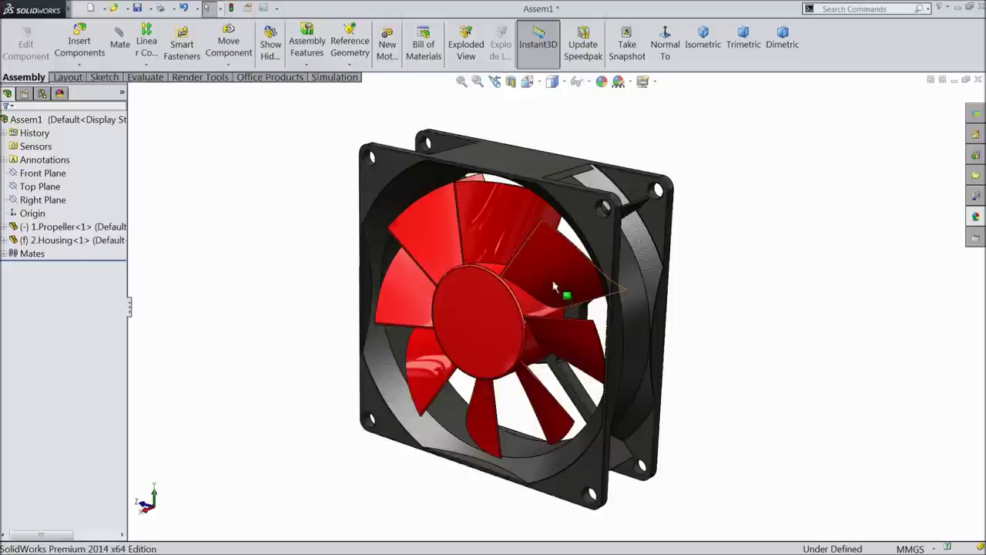
{"action": "scroll", "coordinate": [568, 285], "scroll_direction": "down", "scroll_amount": 3}
{"action": "scroll", "coordinate": [556, 280], "scroll_direction": "up", "scroll_amount": 3}
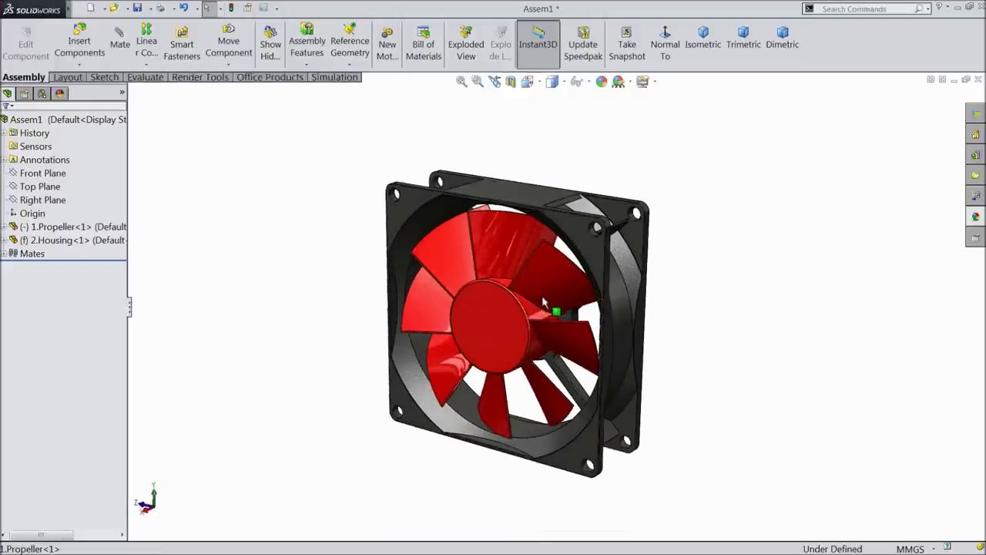
{"action": "left_click", "coordinate": [493, 302]}
{"action": "left_click", "coordinate": [275, 215]}
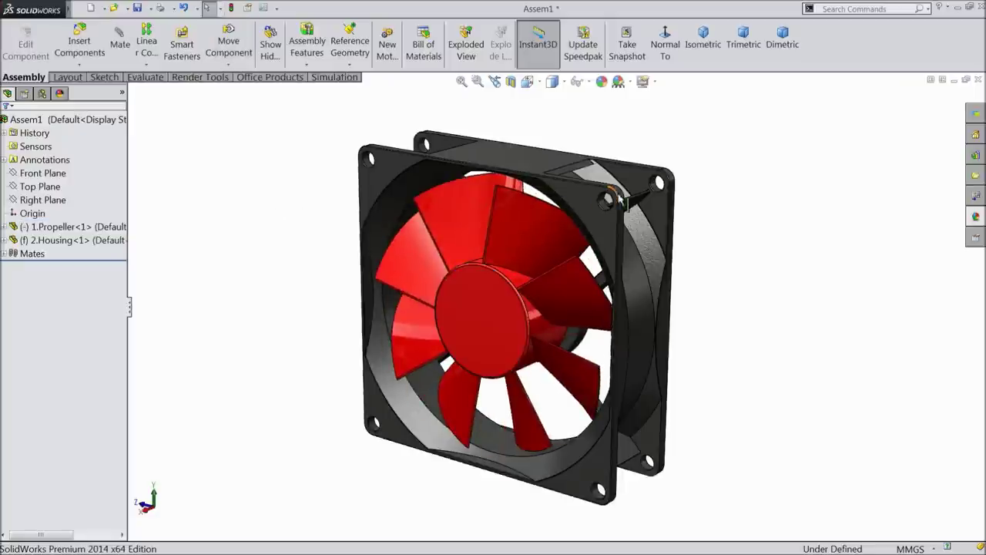
Turn to a more frontal angle and toggle the perspective display
{"action": "scroll", "coordinate": [538, 320], "scroll_direction": "down", "scroll_amount": 2}
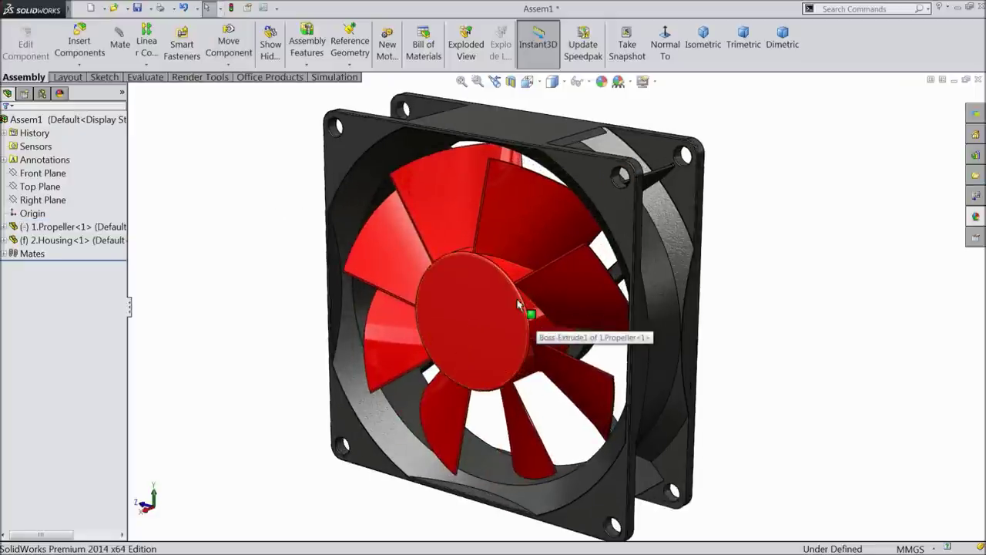
{"action": "scroll", "coordinate": [517, 304], "scroll_direction": "up", "scroll_amount": 2}
{"action": "middle_click_drag", "start_coordinate": [500, 318], "coordinate": [511, 321]}
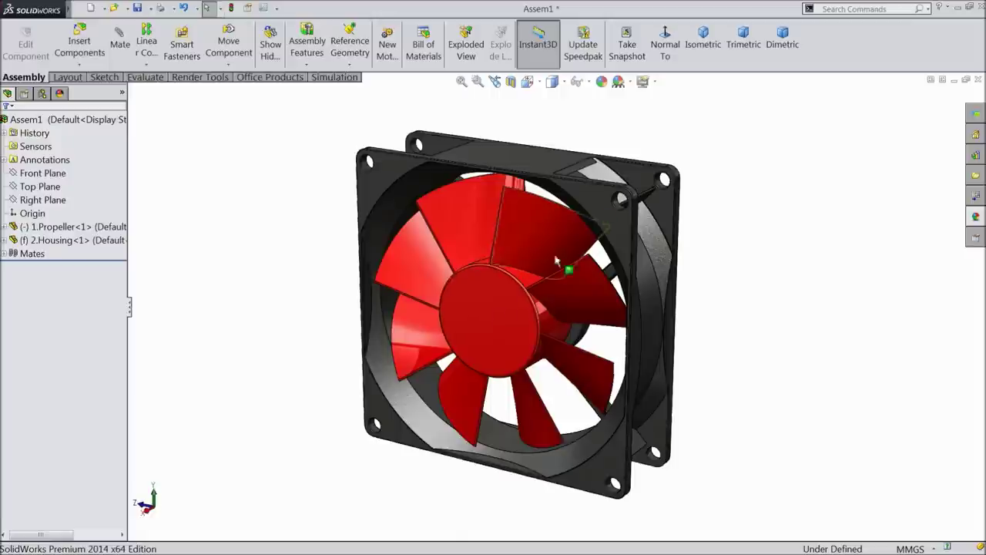
{"action": "left_click", "coordinate": [654, 82]}
{"action": "left_click", "coordinate": [664, 146]}
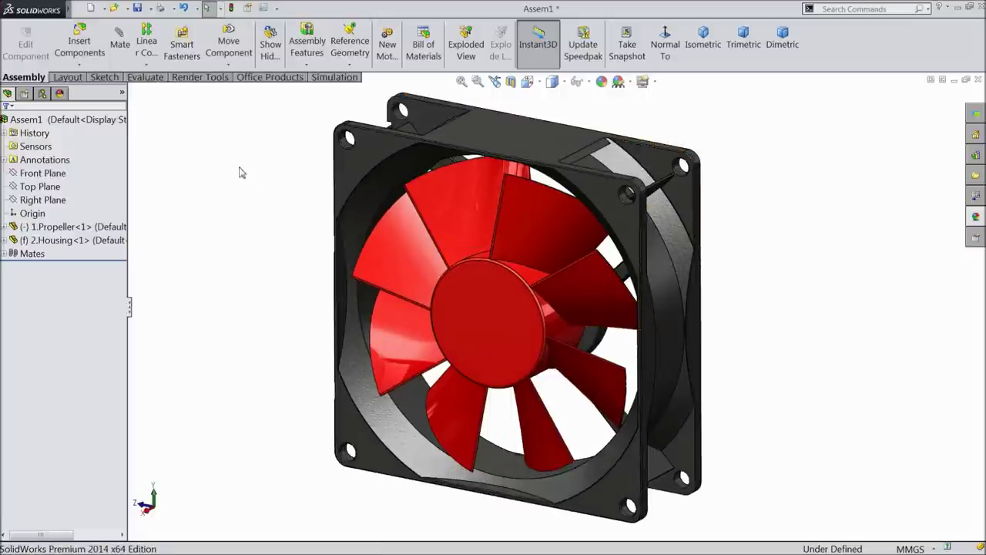
Rebuild and save the assembly as Assem1.SLDASM, then enable the MotionManager panel
{"action": "left_click", "coordinate": [137, 8]}
{"action": "left_click", "coordinate": [451, 236]}
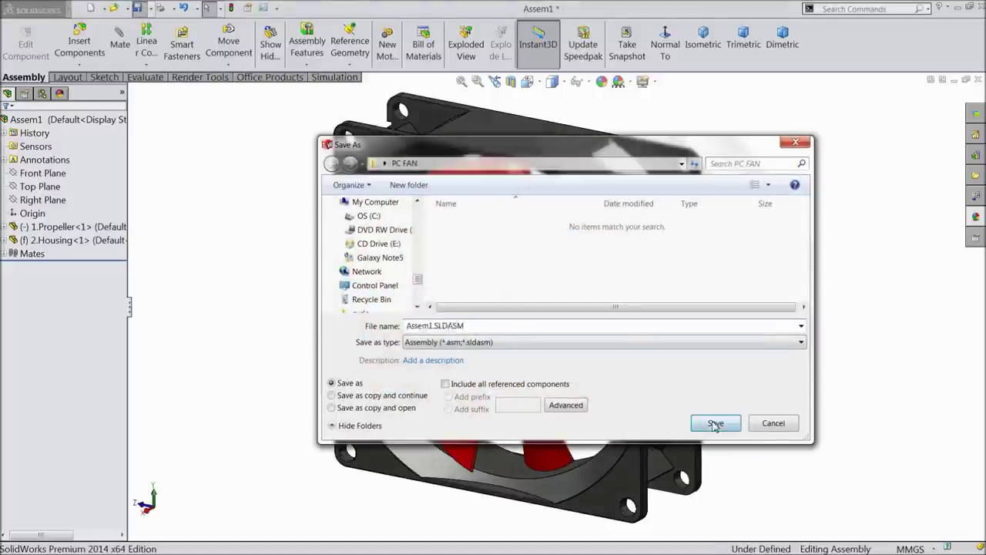
{"action": "left_click", "coordinate": [715, 423]}
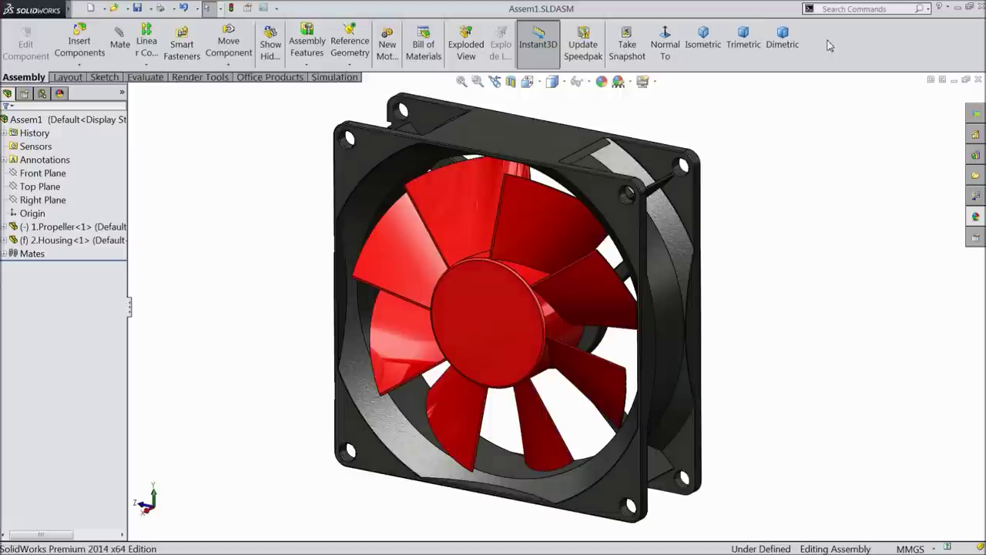
{"action": "right_click", "coordinate": [829, 46]}
{"action": "left_click", "coordinate": [761, 444]}
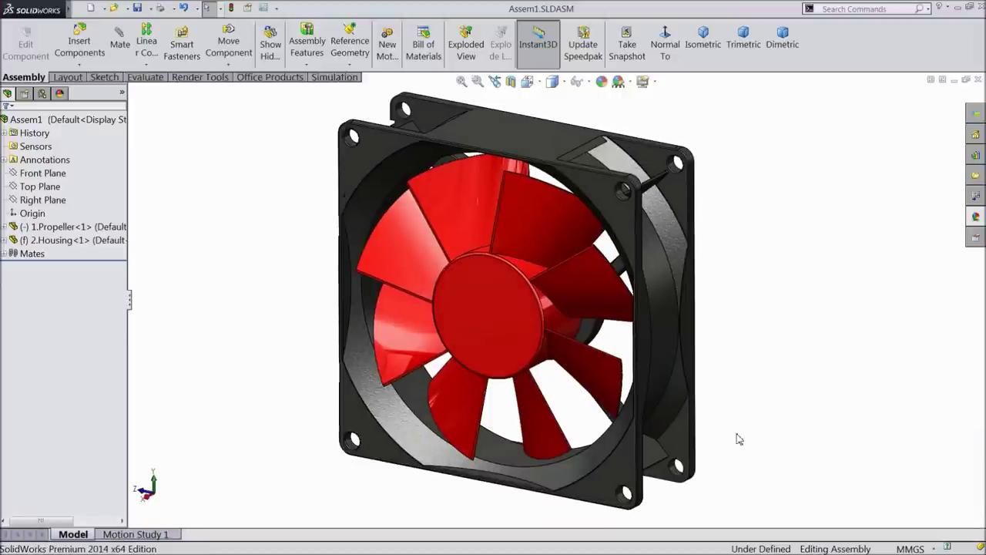
Open Motion Study 1, expand its timeline, and set the study type to Motion Analysis
{"action": "left_click", "coordinate": [135, 534]}
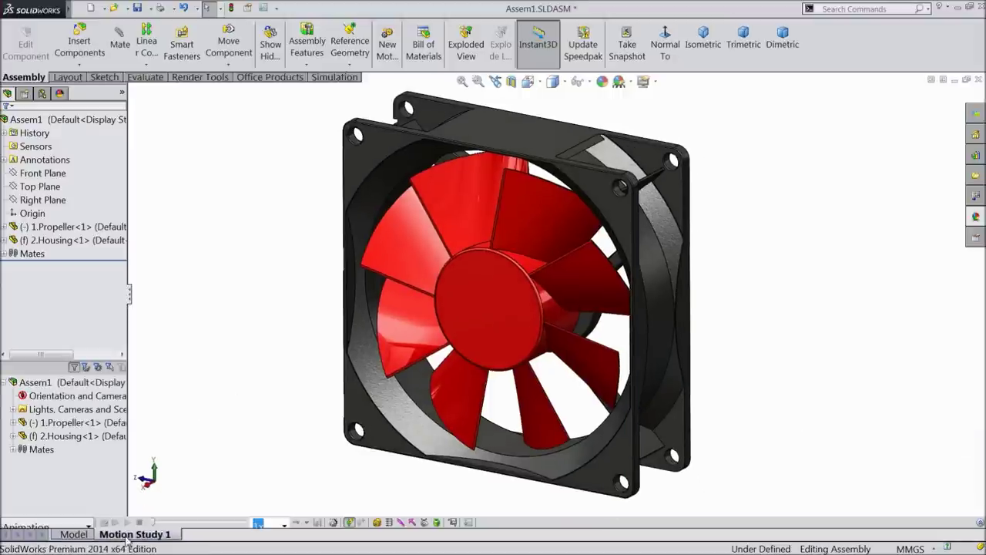
{"action": "left_click", "coordinate": [981, 523]}
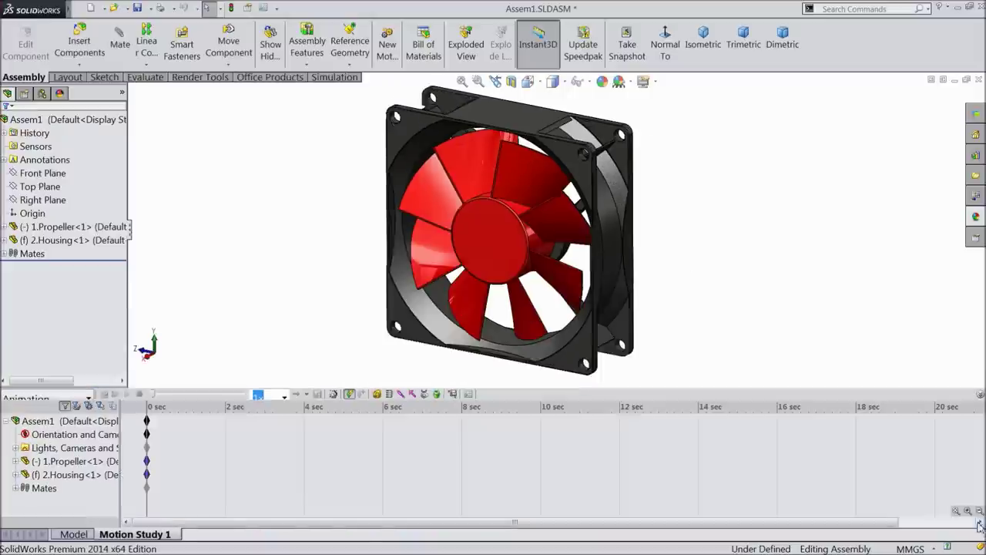
{"action": "left_click", "coordinate": [167, 424]}
{"action": "left_click", "coordinate": [93, 420]}
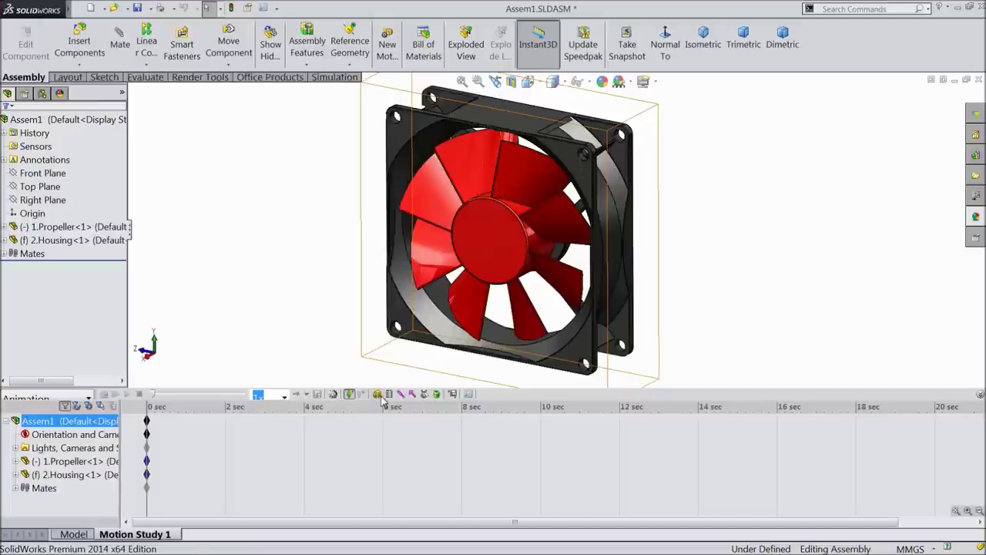
{"action": "left_click", "coordinate": [65, 399]}
{"action": "left_click", "coordinate": [43, 439]}
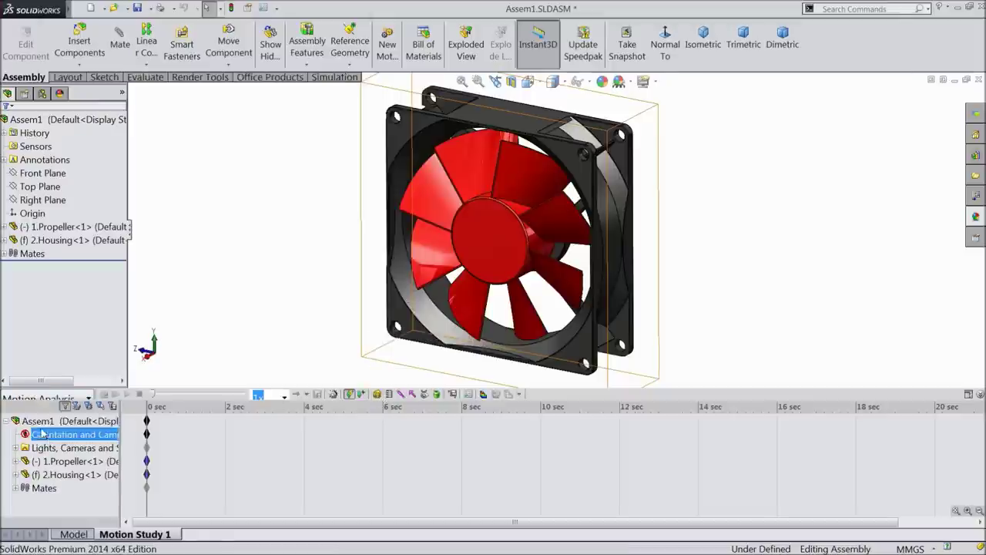
Add an 80 RPM rotary motor on the propeller hub and calculate the study
{"action": "left_click", "coordinate": [377, 394]}
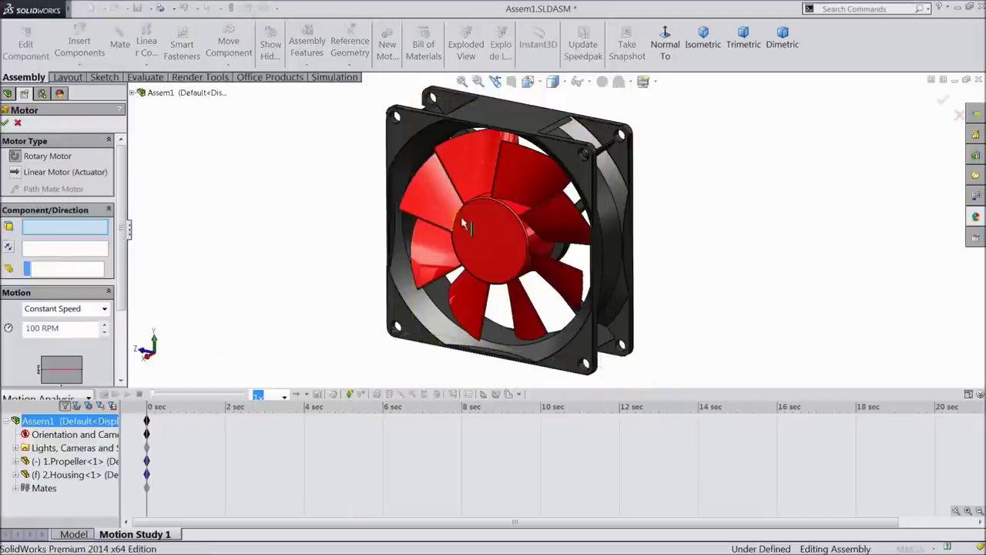
{"action": "left_click", "coordinate": [527, 221]}
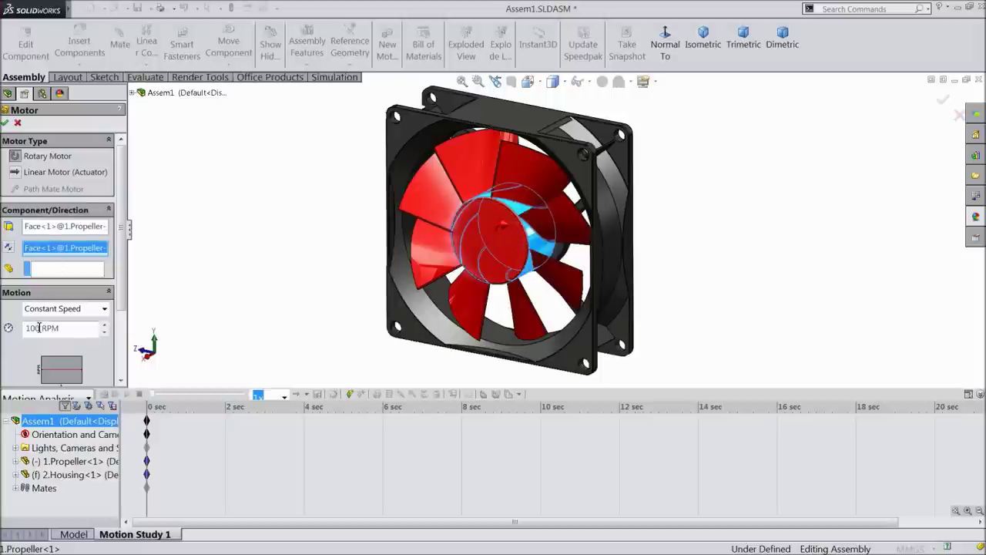
{"action": "type", "text": "80"}
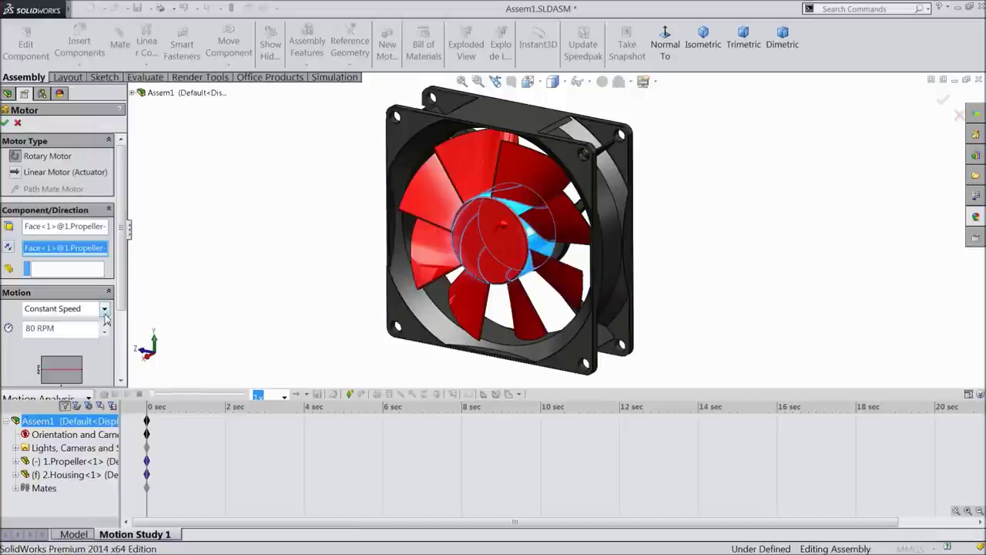
{"action": "left_click", "coordinate": [6, 124]}
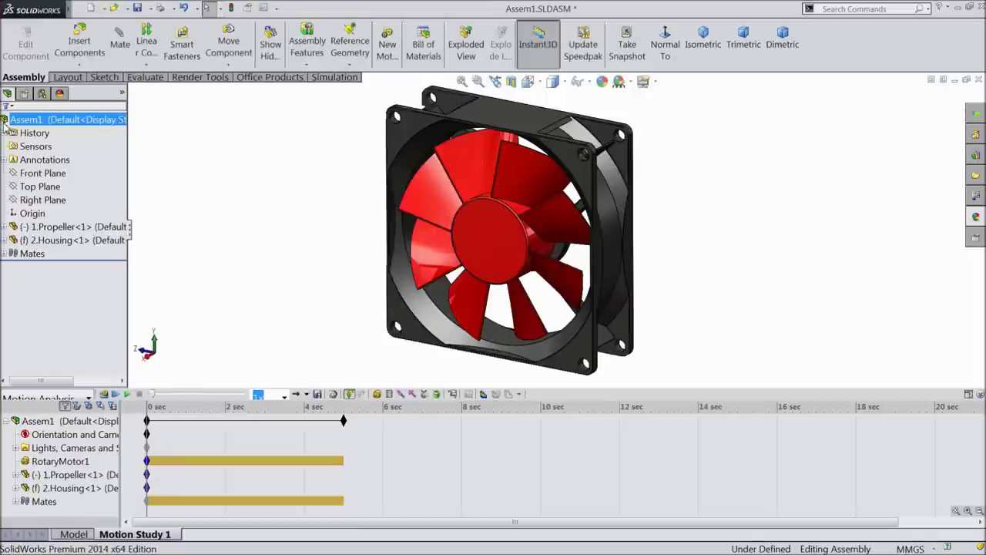
{"action": "left_click", "coordinate": [104, 394]}
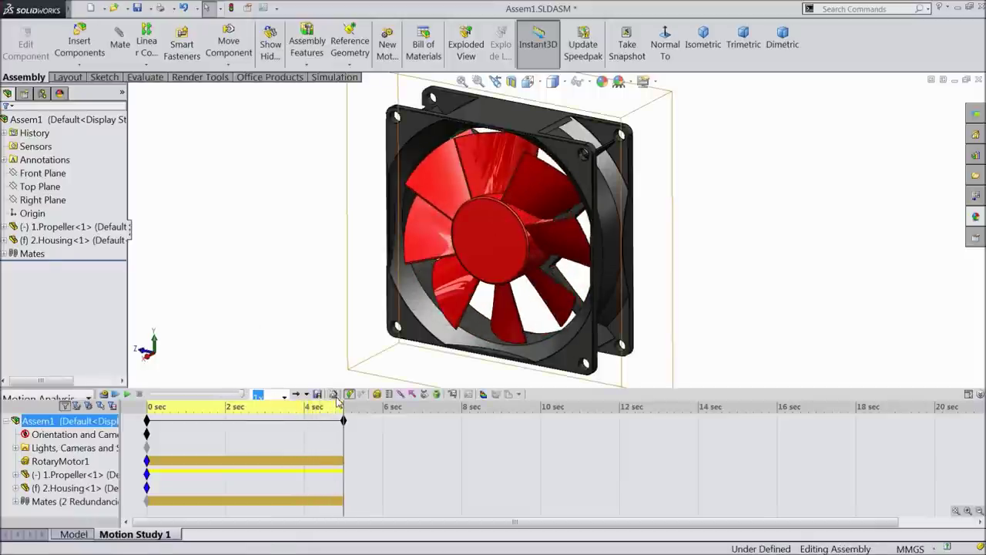
{"action": "left_click", "coordinate": [335, 394]}
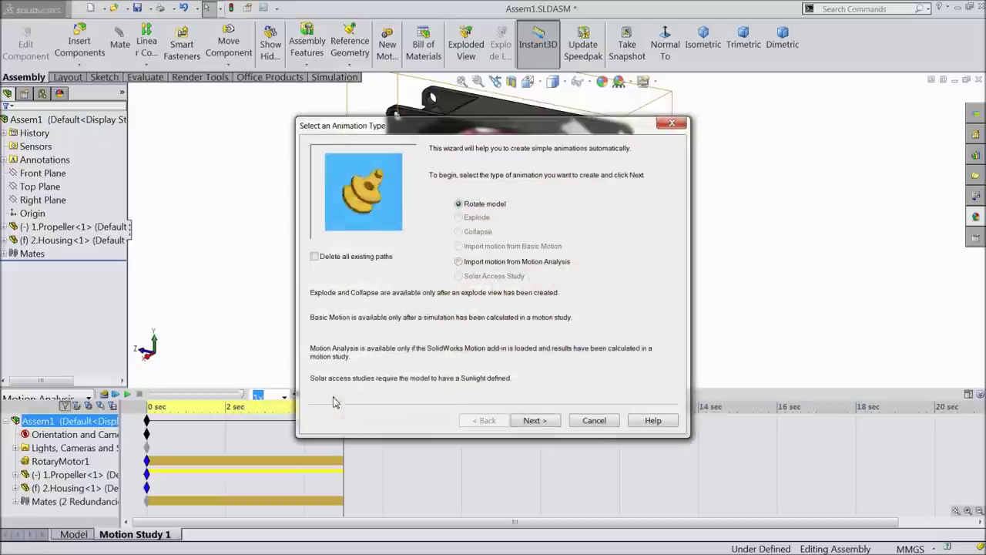
Cancel the Animation Wizard and drag the propeller forward along its axis in a new exploded view
{"action": "left_click", "coordinate": [591, 420]}
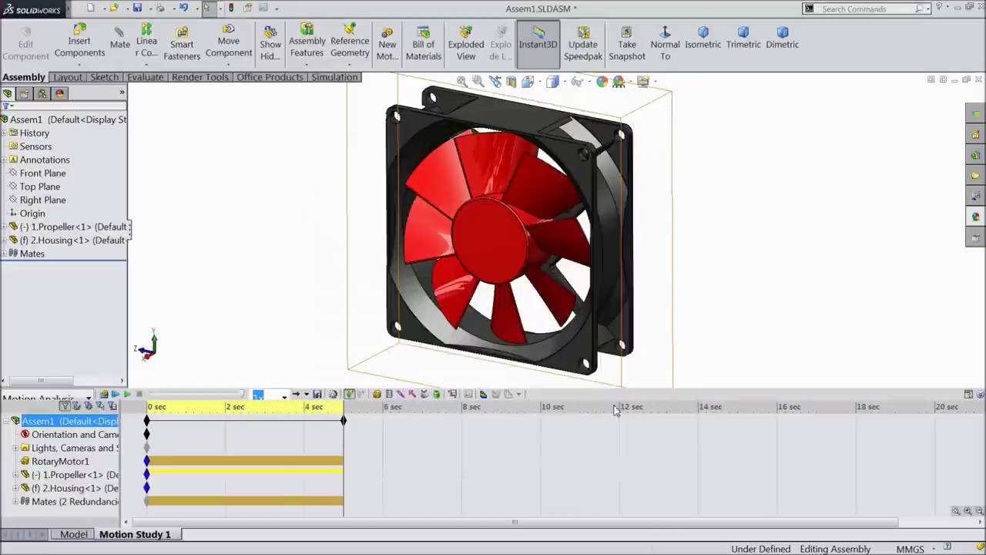
{"action": "left_click", "coordinate": [980, 396]}
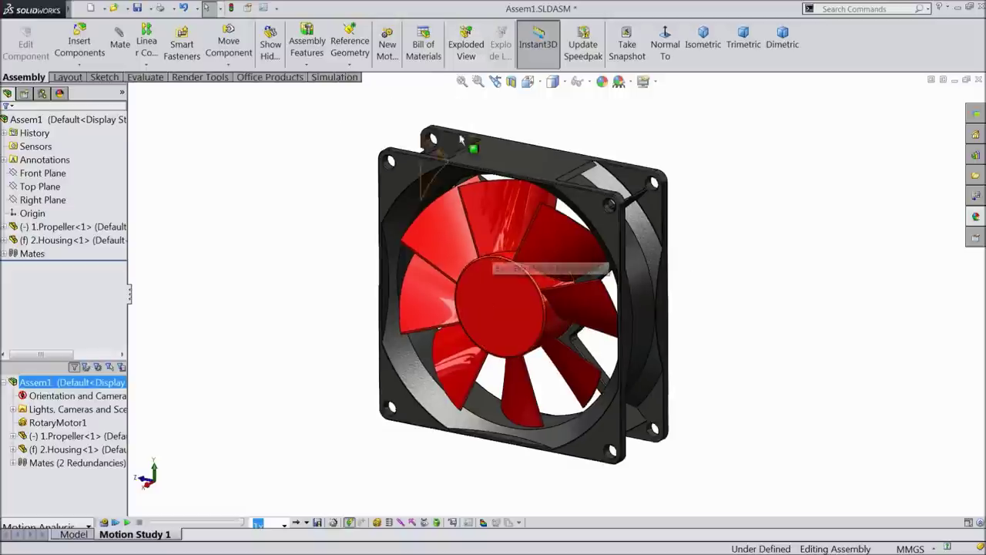
{"action": "left_click", "coordinate": [466, 48]}
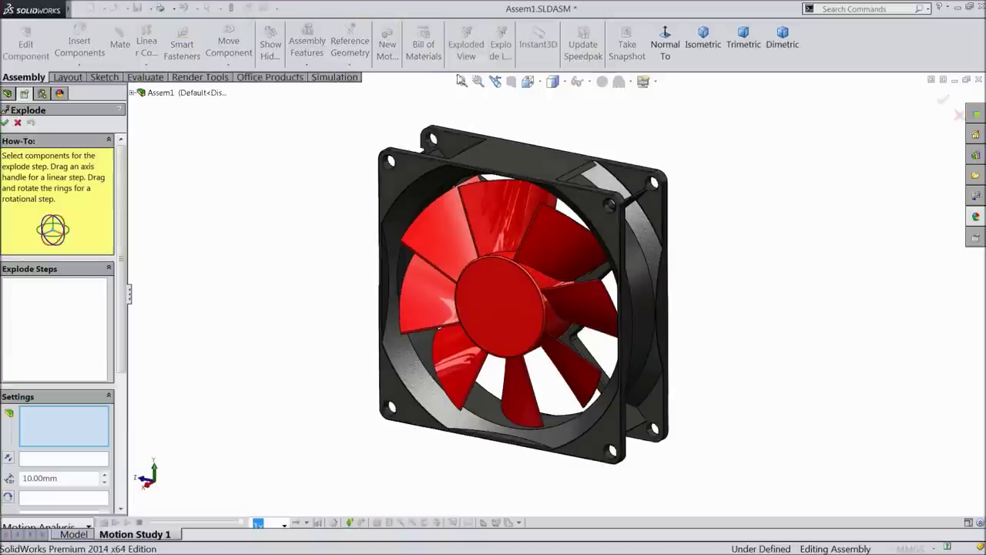
{"action": "left_click", "coordinate": [490, 312]}
{"action": "left_click_drag", "start_coordinate": [497, 312], "coordinate": [312, 344]}
{"action": "left_click", "coordinate": [6, 114]}
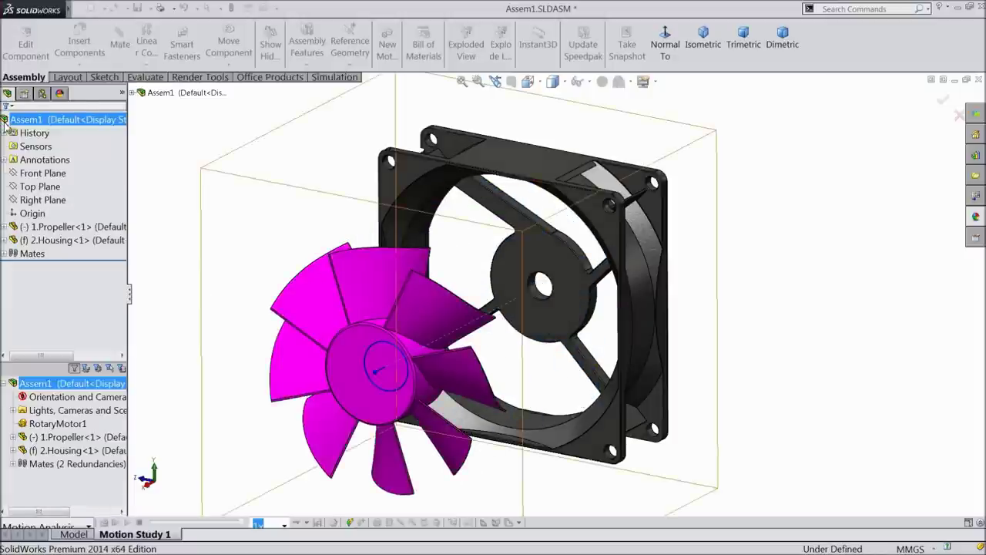
{"action": "left_click", "coordinate": [522, 271]}
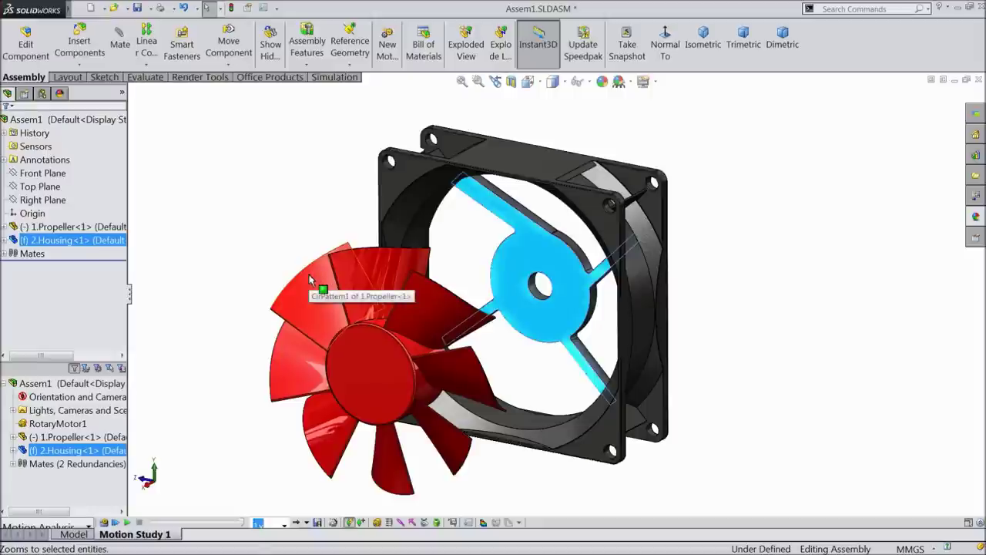
{"action": "left_click", "coordinate": [291, 207]}
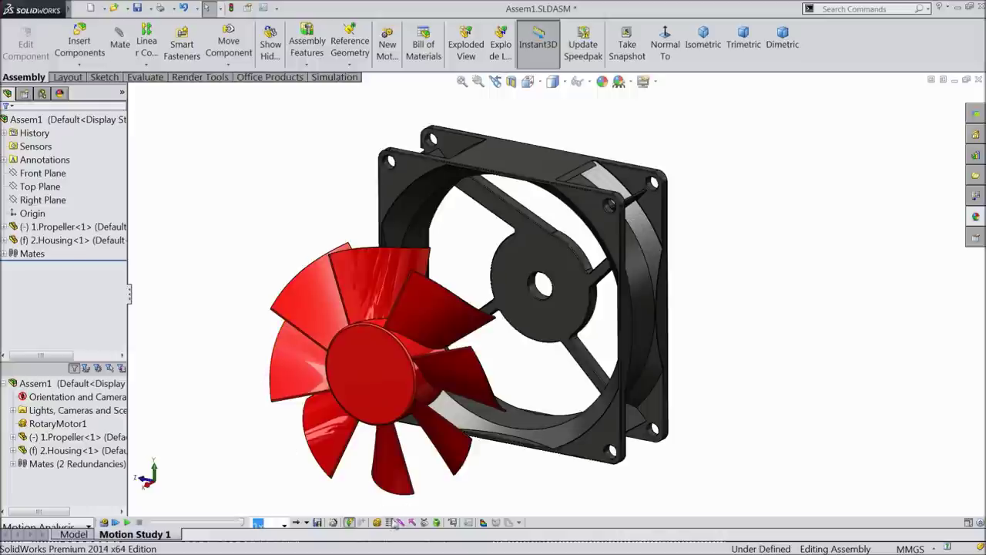
Add a 2-second Explode animation starting at 5 seconds
{"action": "left_click", "coordinate": [336, 524]}
{"action": "left_click", "coordinate": [459, 219]}
{"action": "left_click", "coordinate": [535, 421]}
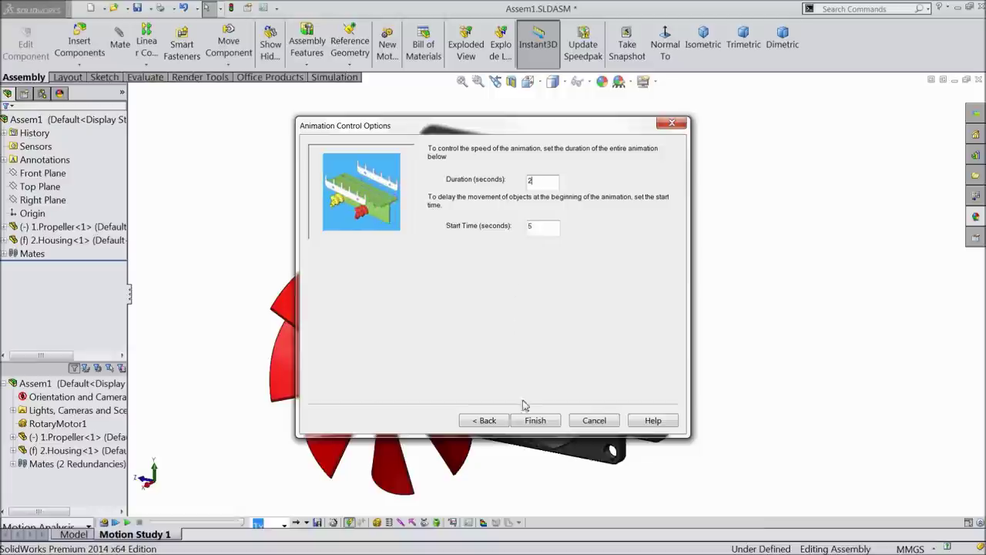
{"action": "left_click", "coordinate": [535, 421]}
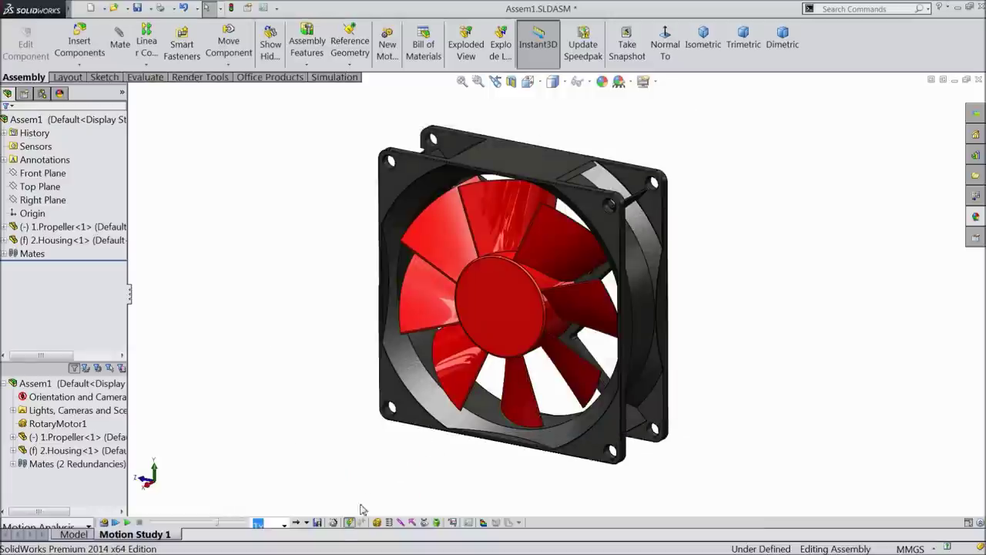
Add a 2-second Collapse animation starting at 7 seconds
{"action": "left_click", "coordinate": [333, 522]}
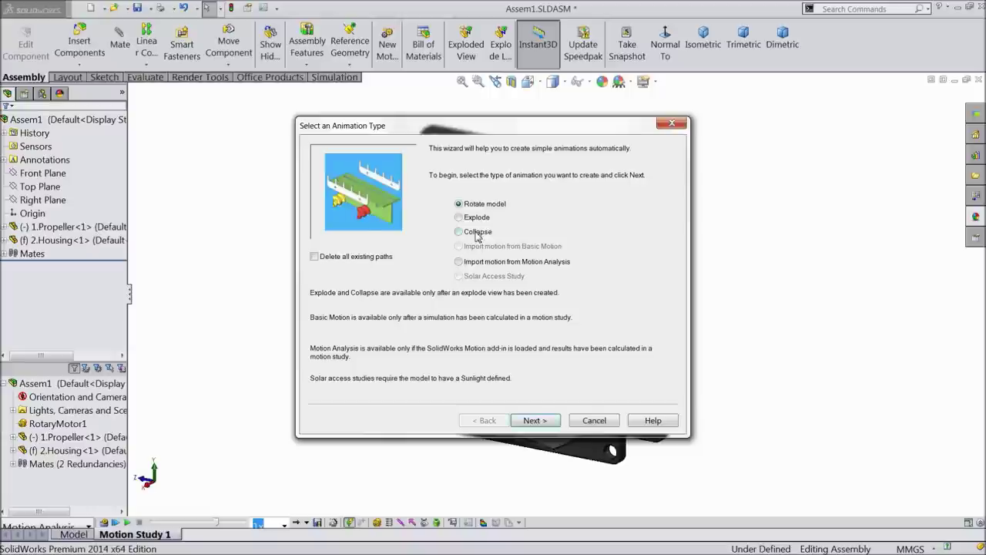
{"action": "left_click", "coordinate": [532, 421]}
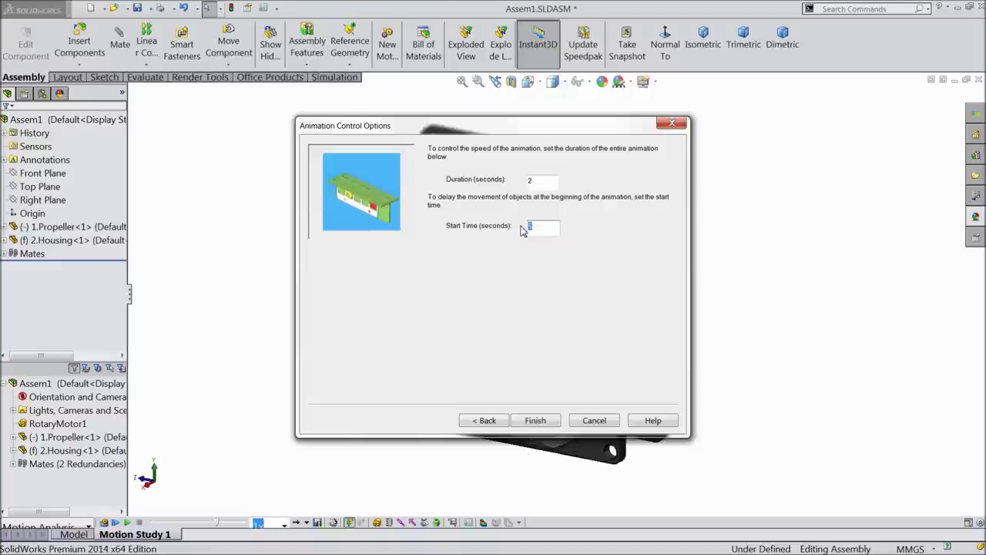
{"action": "left_click", "coordinate": [531, 422]}
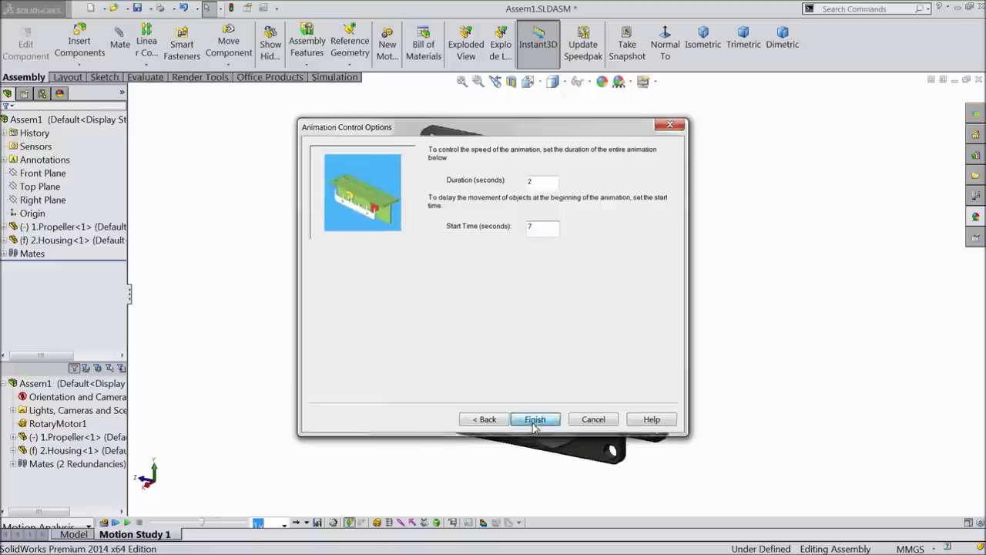
Calculate the motion study, play it back twice, and set playback mode to Normal
{"action": "left_click", "coordinate": [105, 523]}
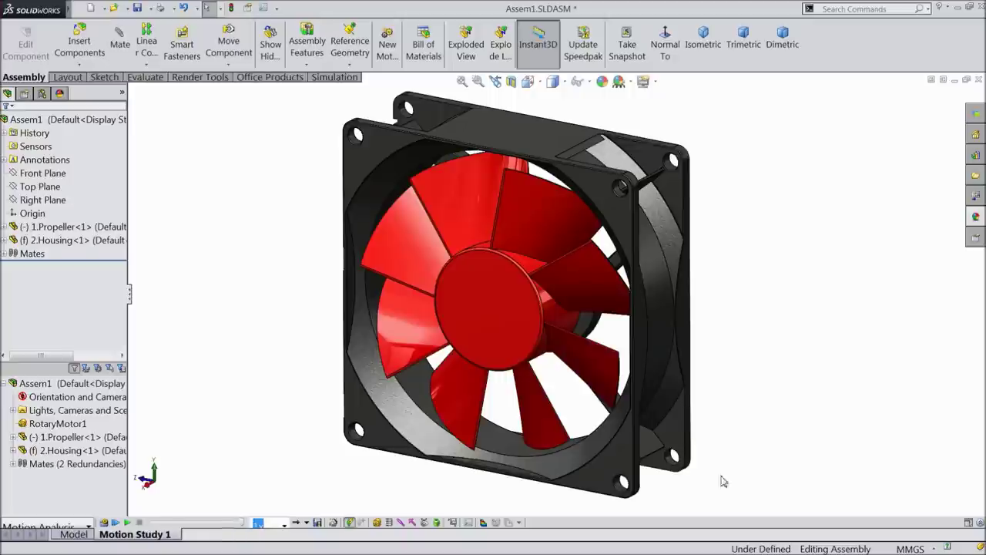
{"action": "left_click", "coordinate": [129, 524]}
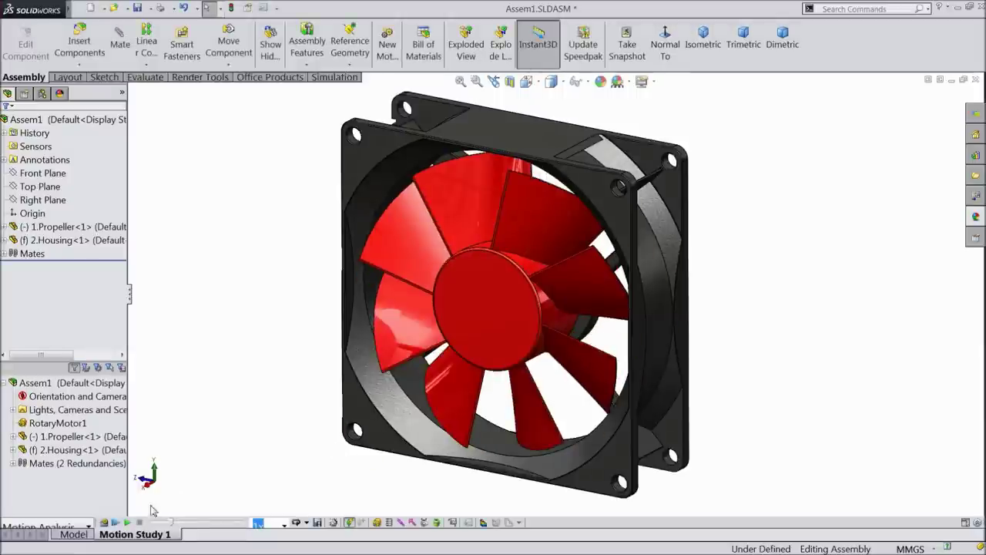
{"action": "left_click", "coordinate": [129, 523]}
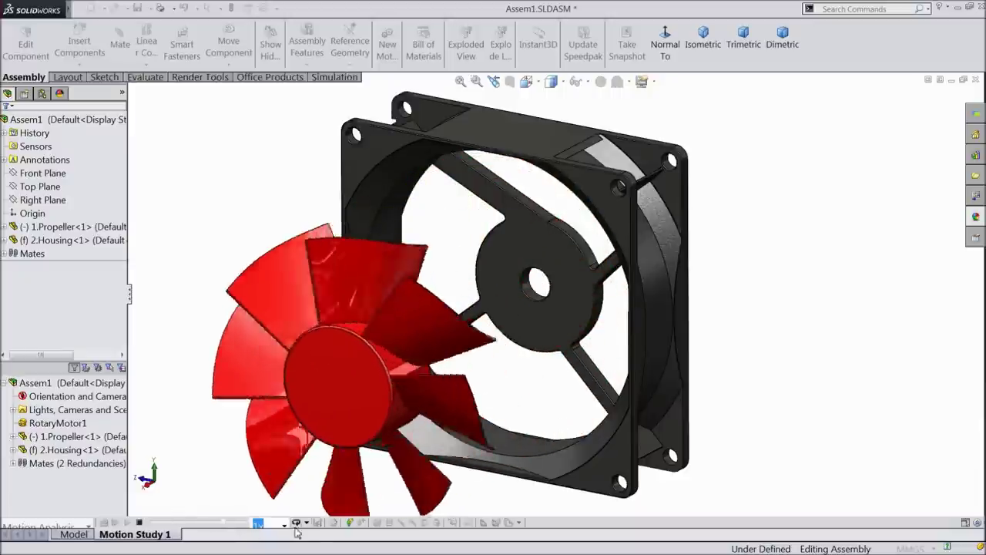
{"action": "left_click", "coordinate": [306, 523]}
{"action": "left_click", "coordinate": [320, 490]}
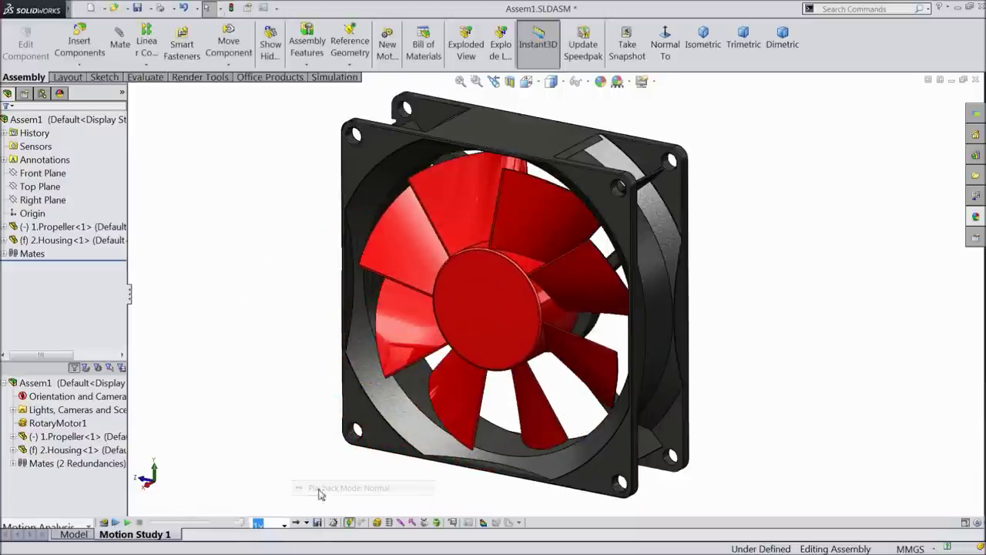
{"action": "left_click", "coordinate": [317, 523]}
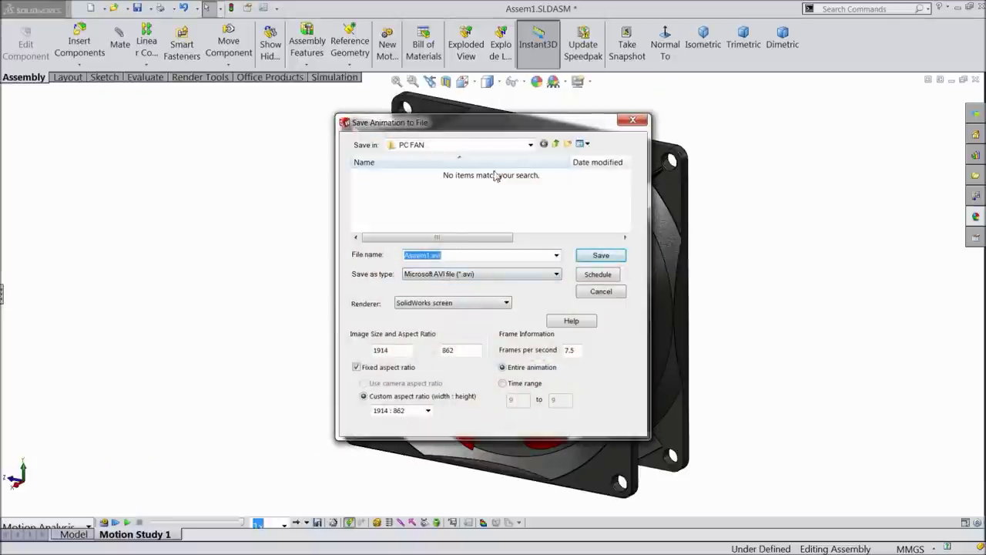
Save the animation as Assem1.avi to the Desktop at 16:9 and 25 fps, accepting compression
{"action": "left_click", "coordinate": [530, 145]}
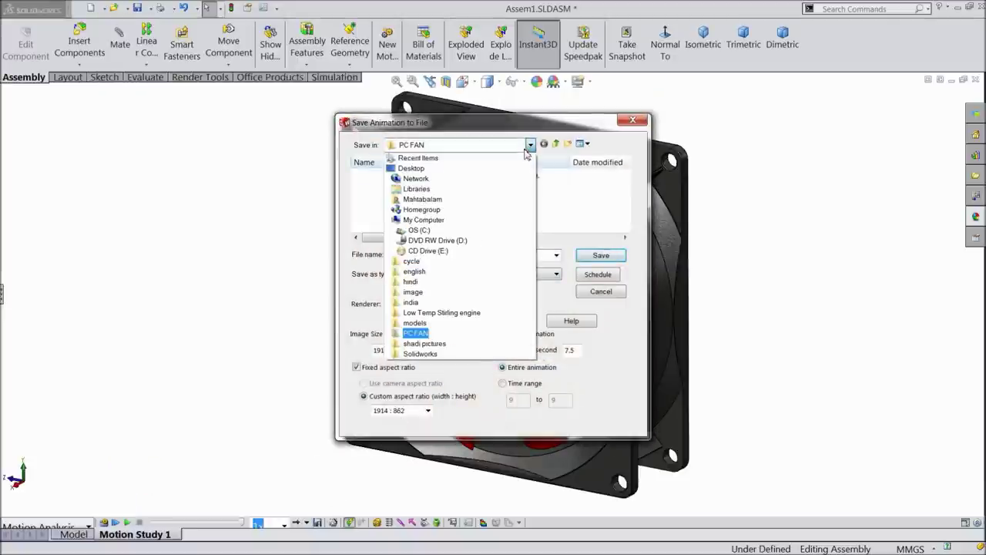
{"action": "left_click", "coordinate": [454, 170]}
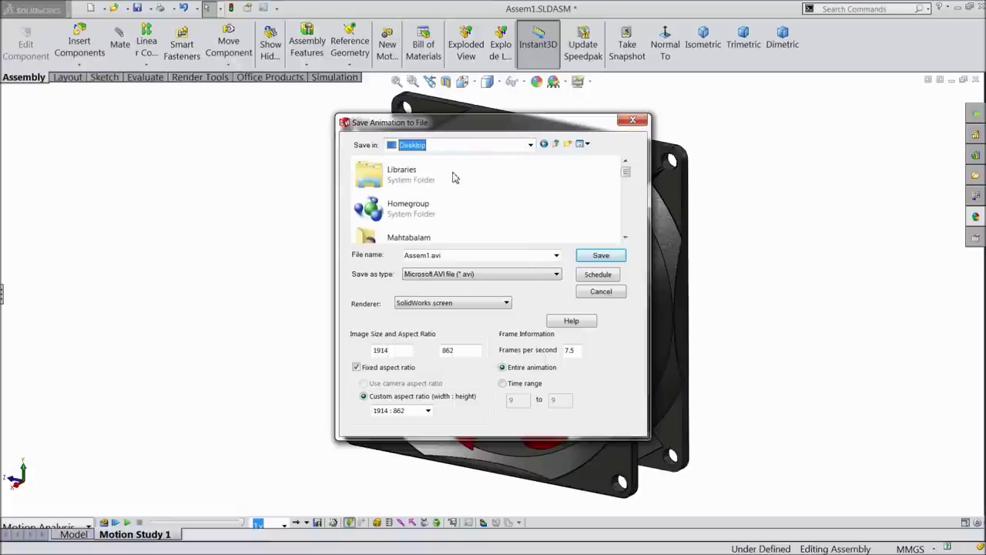
{"action": "left_click", "coordinate": [495, 275]}
{"action": "left_click", "coordinate": [496, 278]}
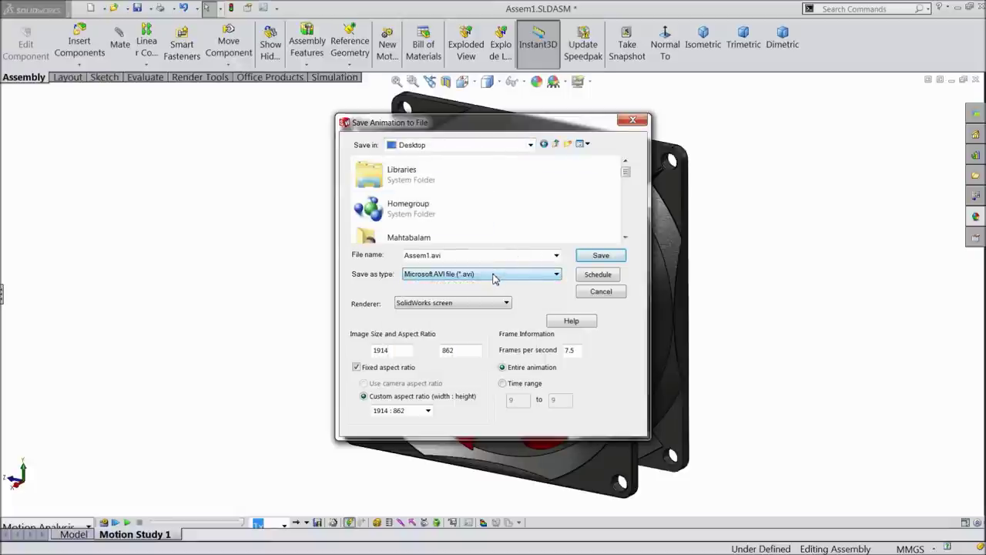
{"action": "key", "text": "Tab"}
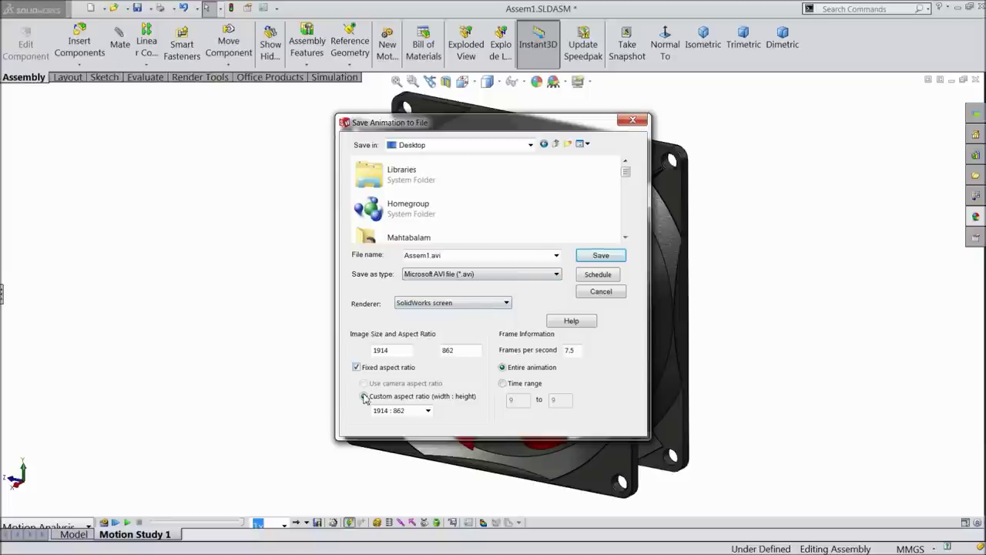
{"action": "left_click", "coordinate": [428, 413]}
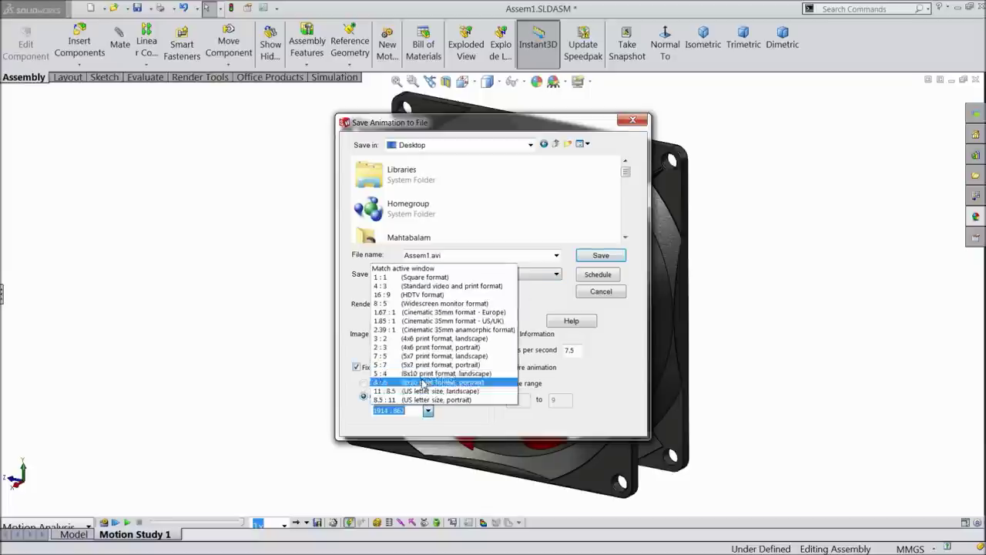
{"action": "left_click", "coordinate": [406, 306]}
{"action": "left_click_drag", "start_coordinate": [580, 351], "coordinate": [571, 352]}
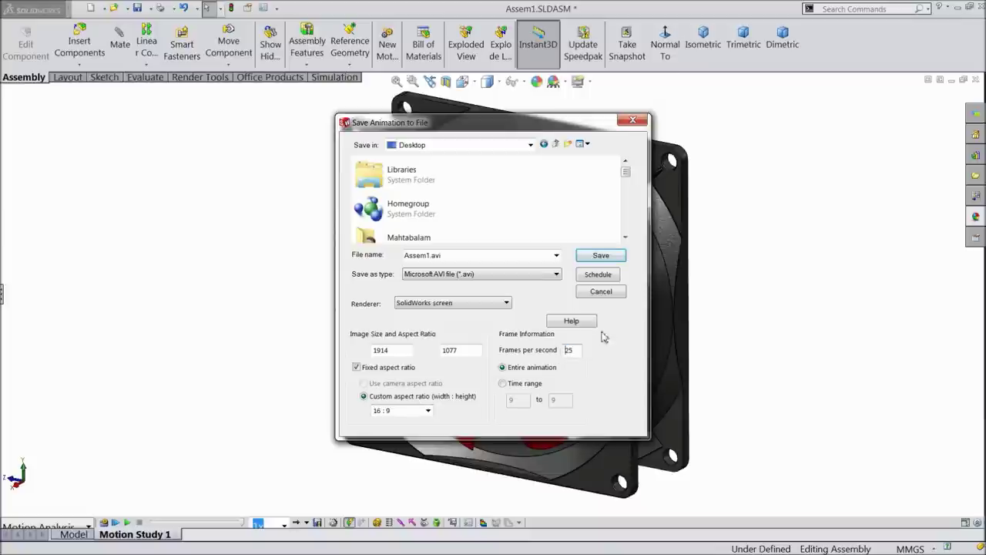
{"action": "left_click", "coordinate": [600, 257]}
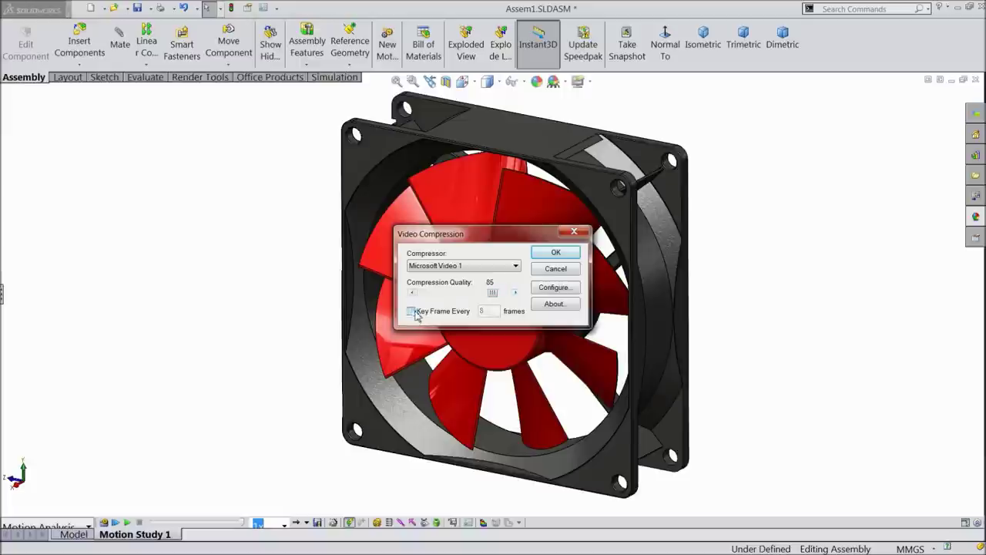
{"action": "left_click", "coordinate": [555, 253]}
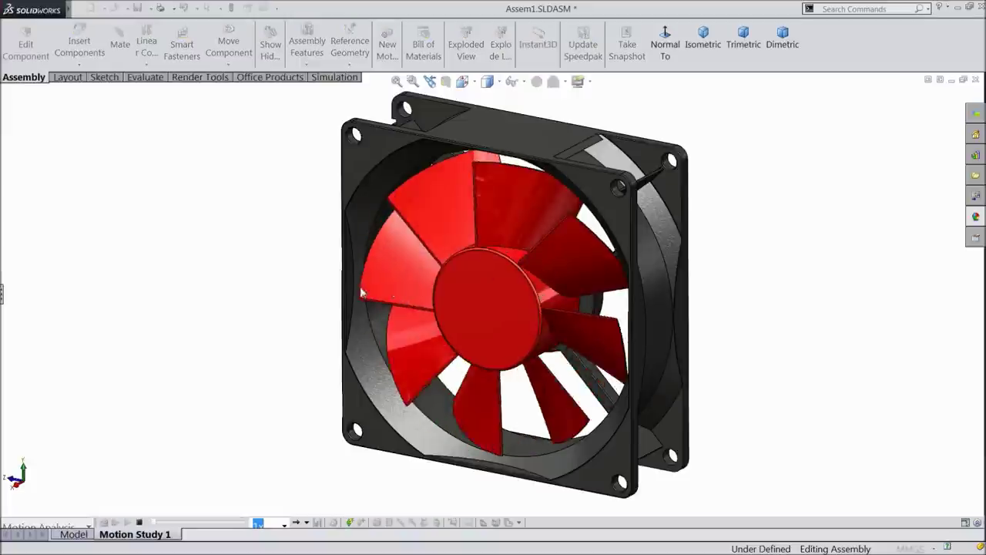